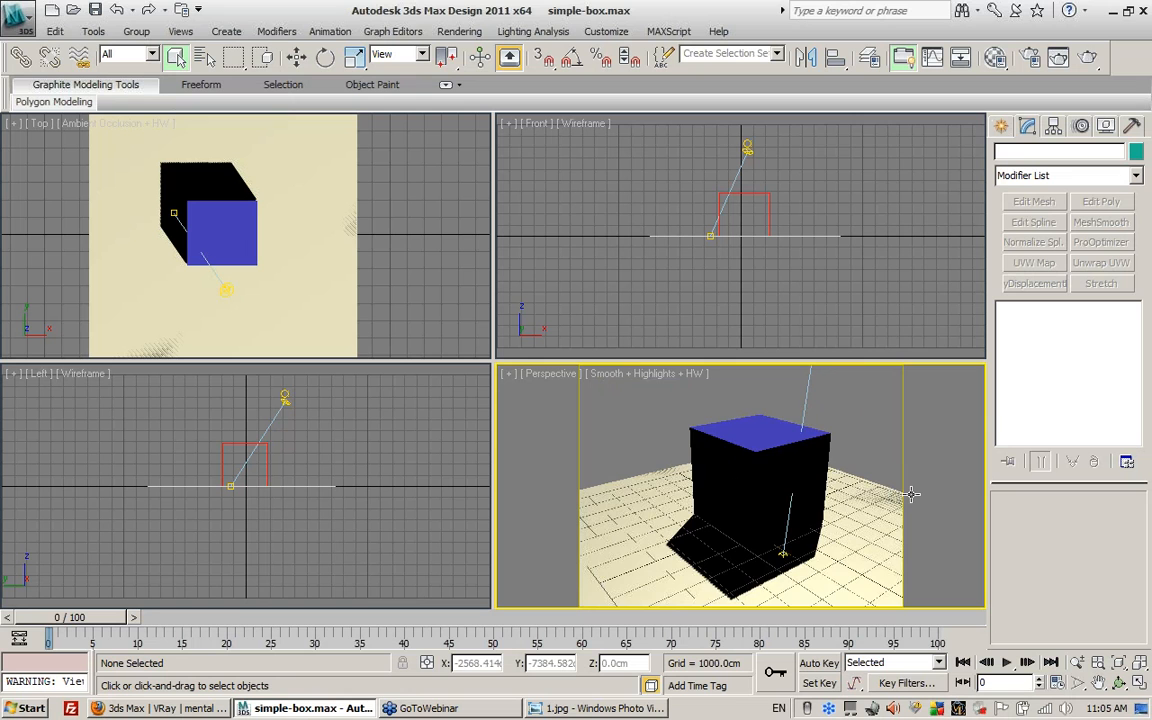
- Show the Perspective view at full size from a lower-front angle and select the floor plane, the box and the VRaySun in turn
alt+middle_drag(912, 494, 648, 530)
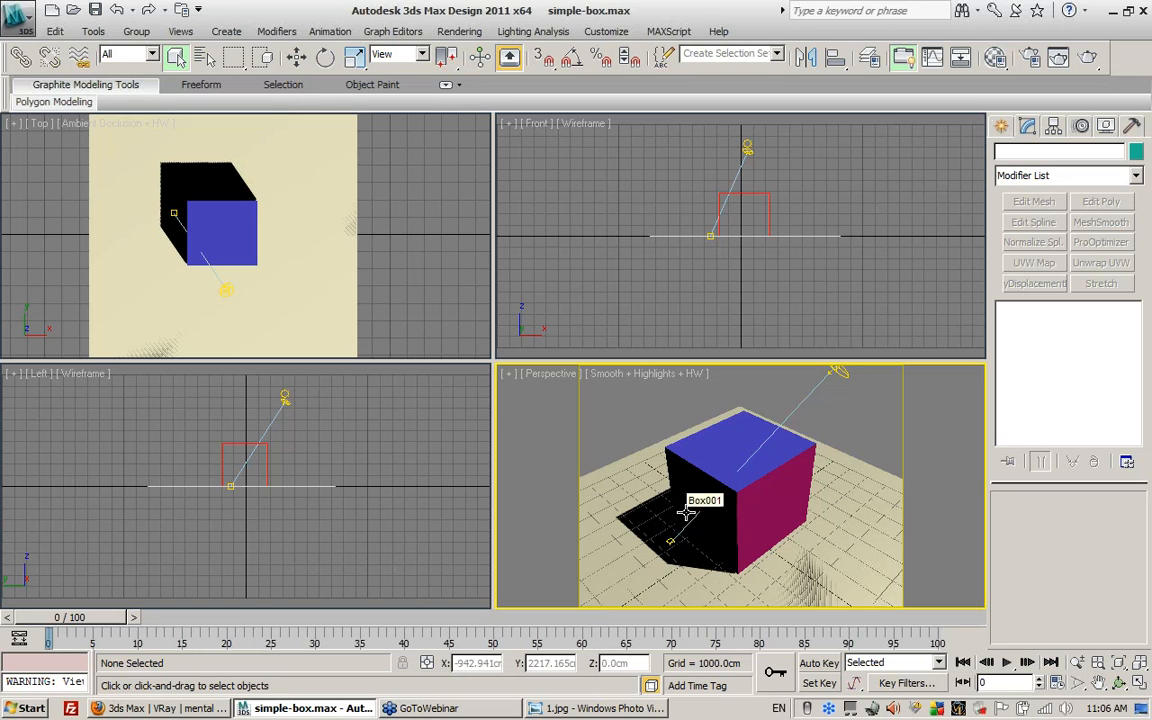
key(alt+w)
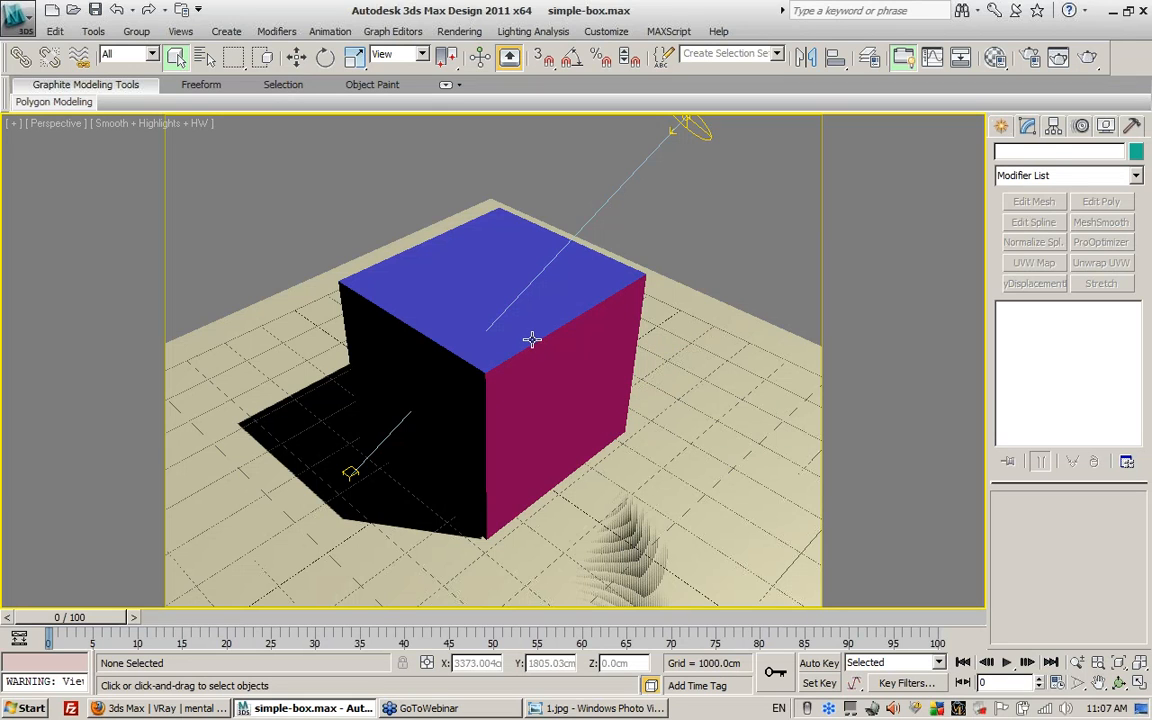
click(690, 423)
click(565, 238)
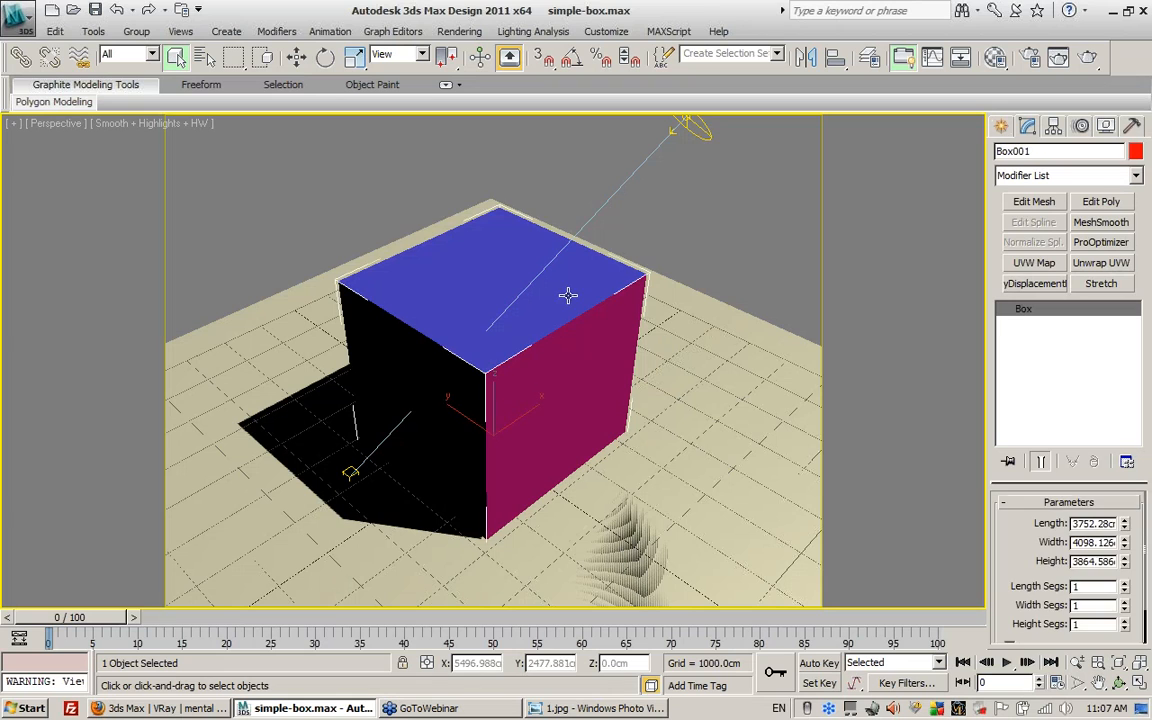
click(697, 123)
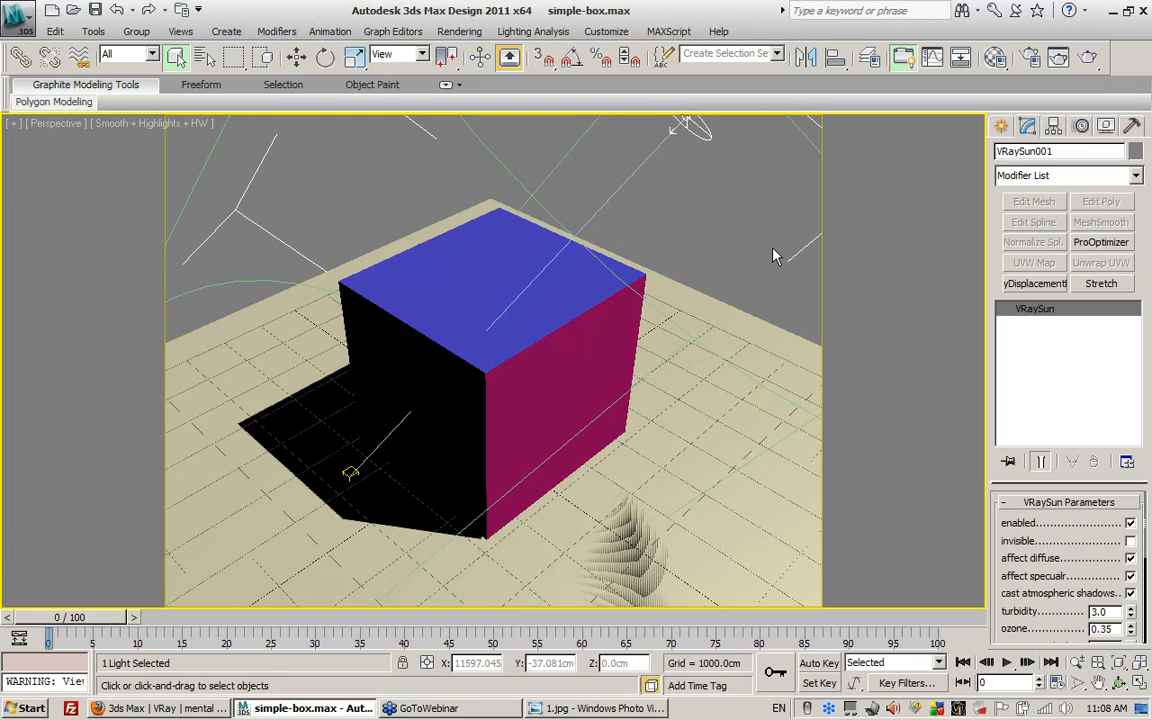
- Open the Render To Texture settings and place them beside the box
key(0)
drag(397, 423, 241, 129)
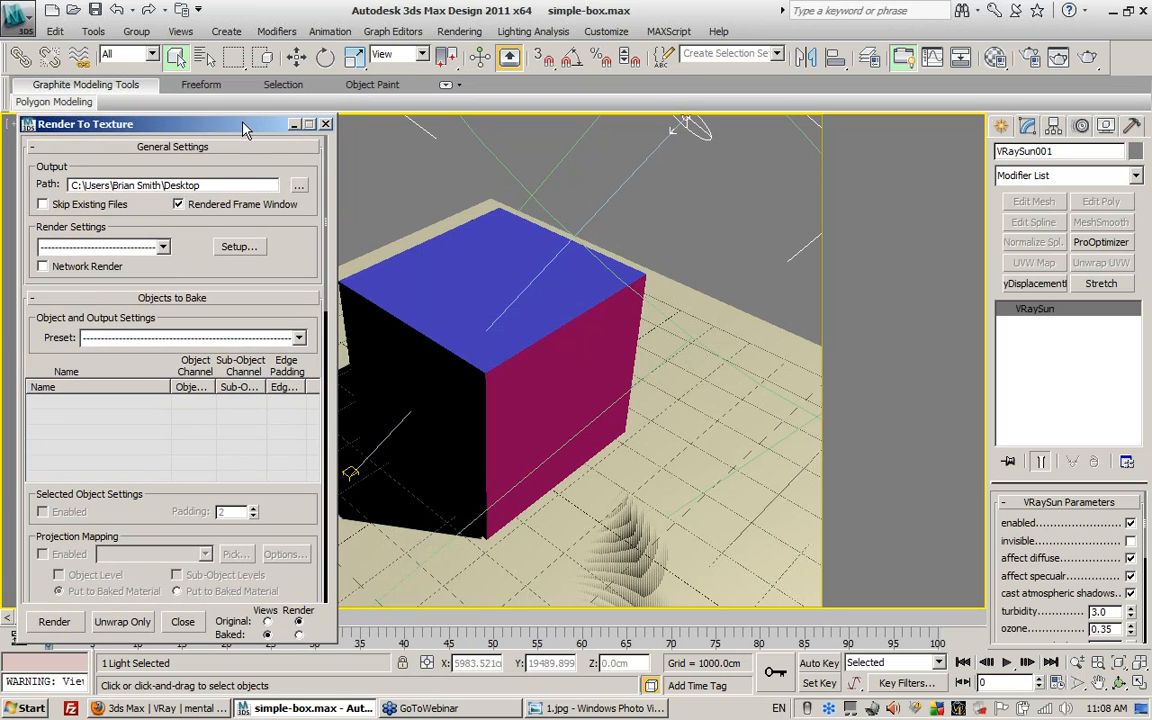
- Render the Perspective view to examine the box's lighting and shadow, and close the rendered image
click(1089, 59)
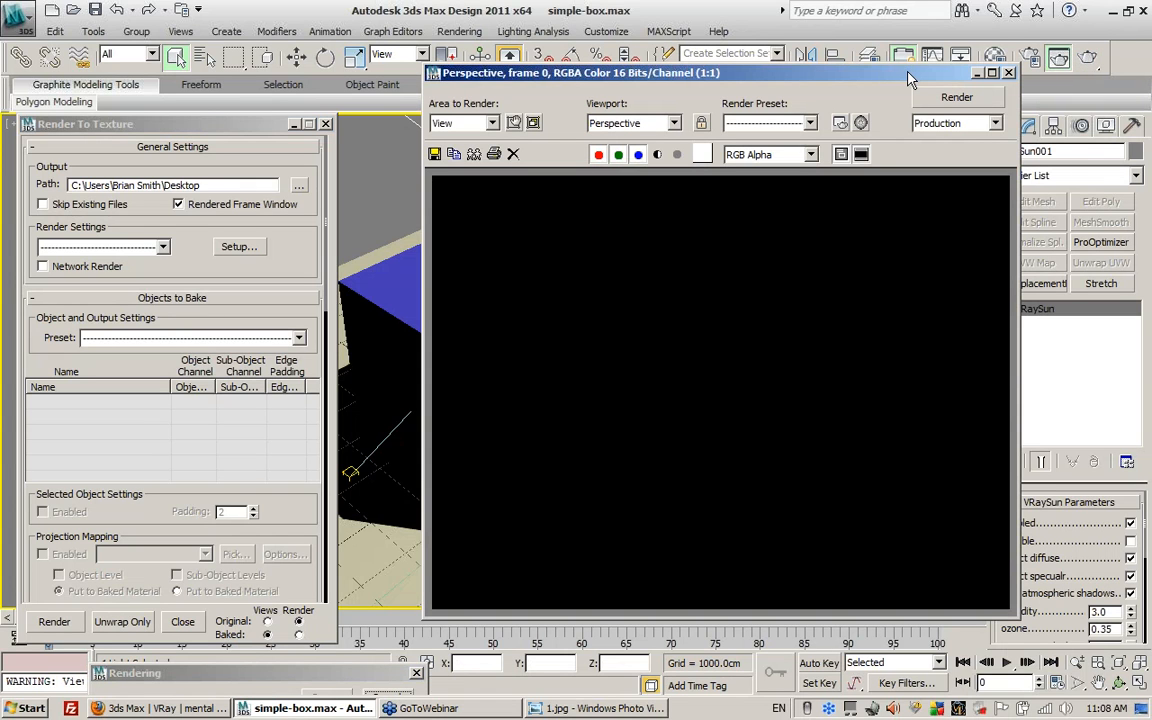
drag(910, 78, 728, 219)
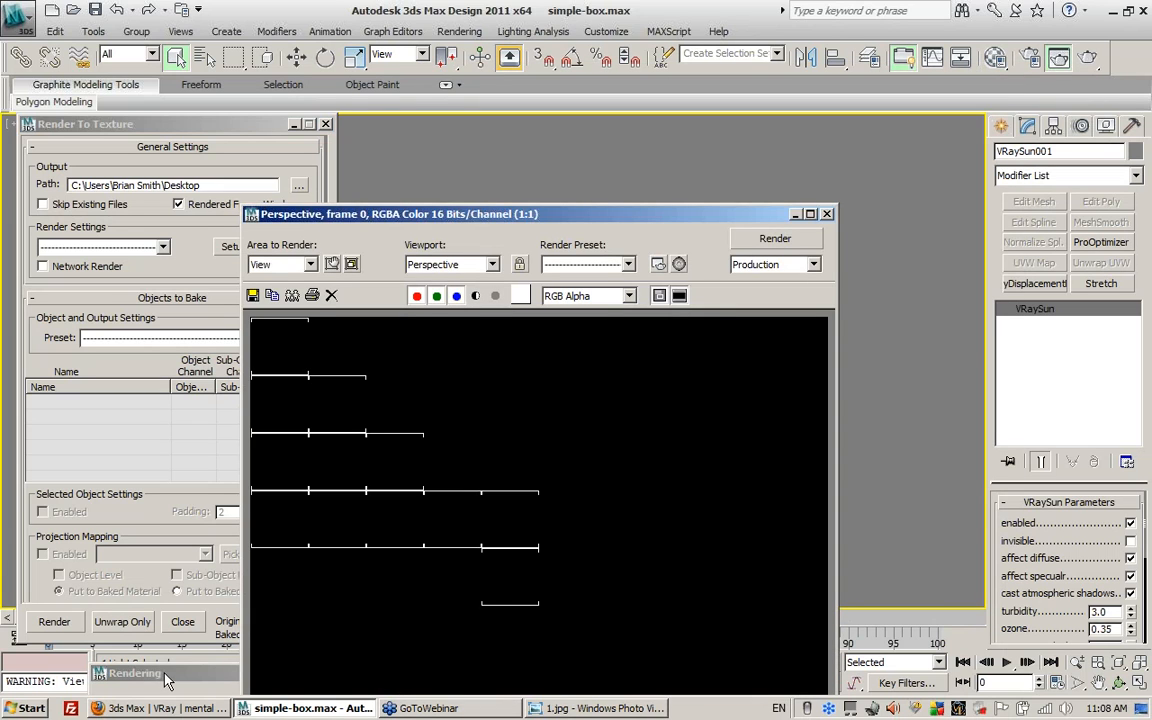
double_click(167, 680)
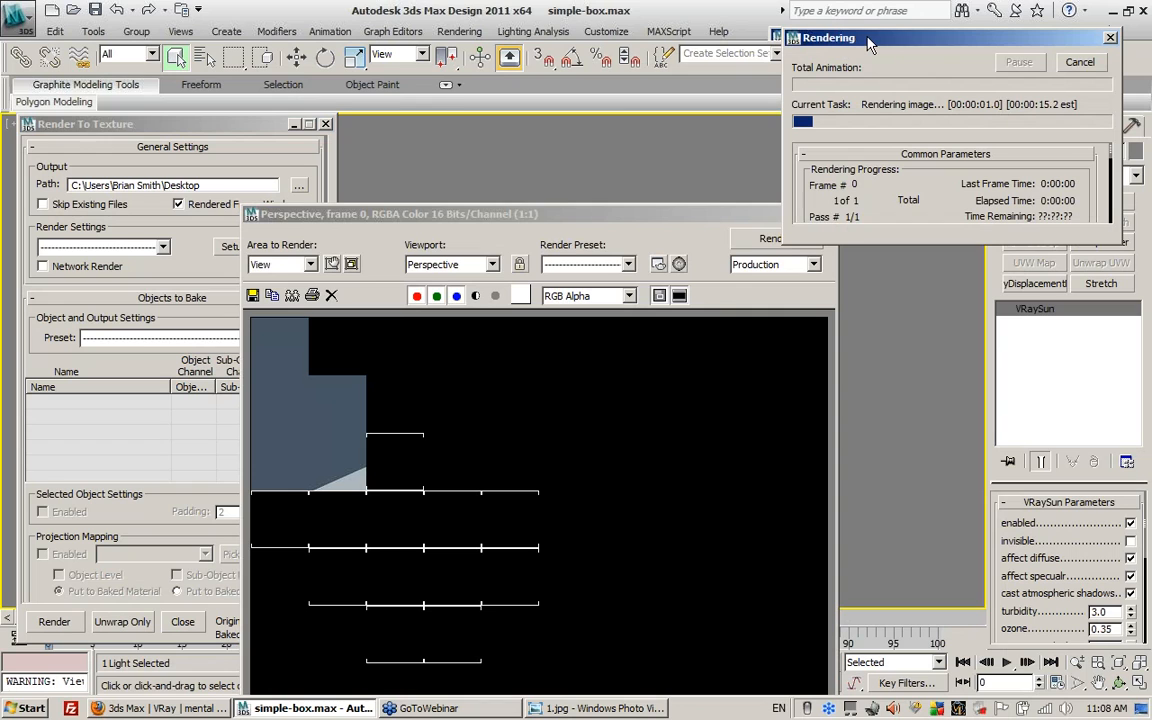
drag(869, 43, 878, 42)
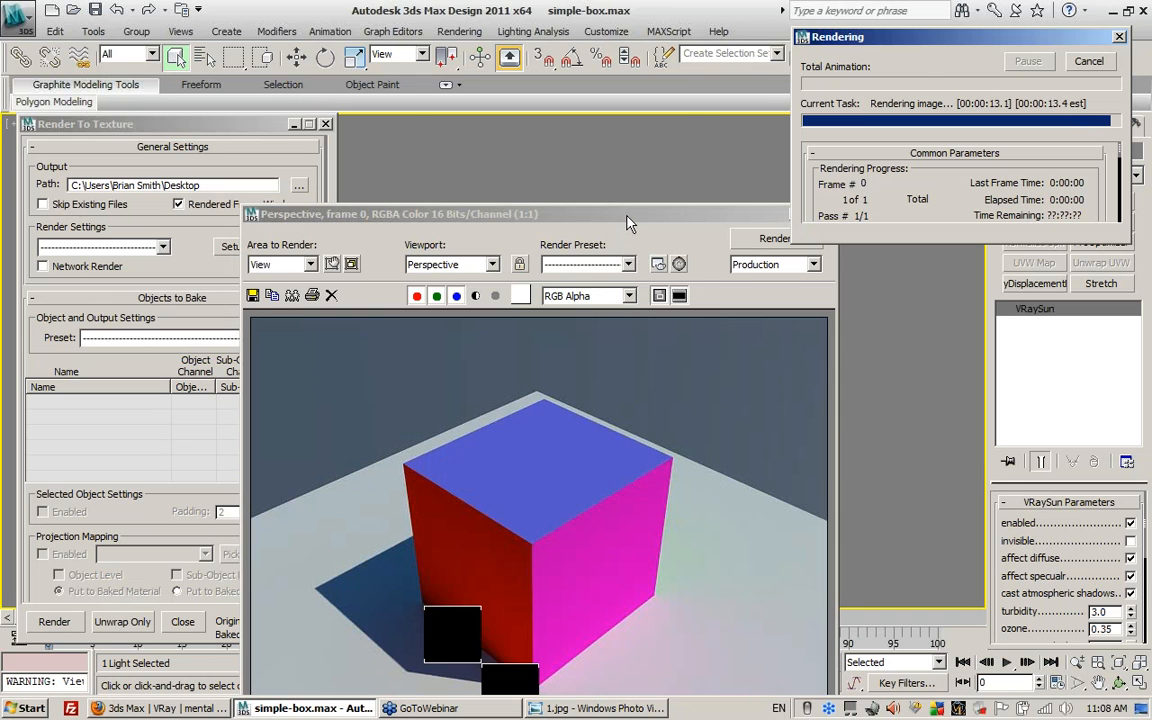
drag(628, 222, 737, 78)
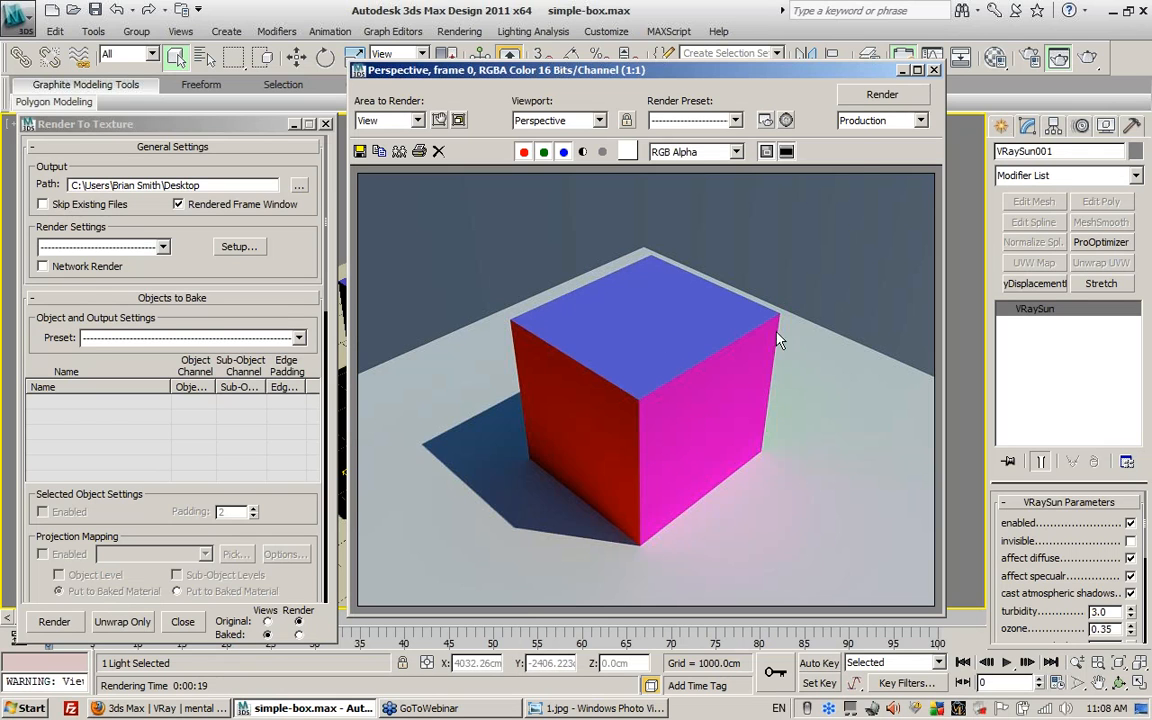
click(935, 71)
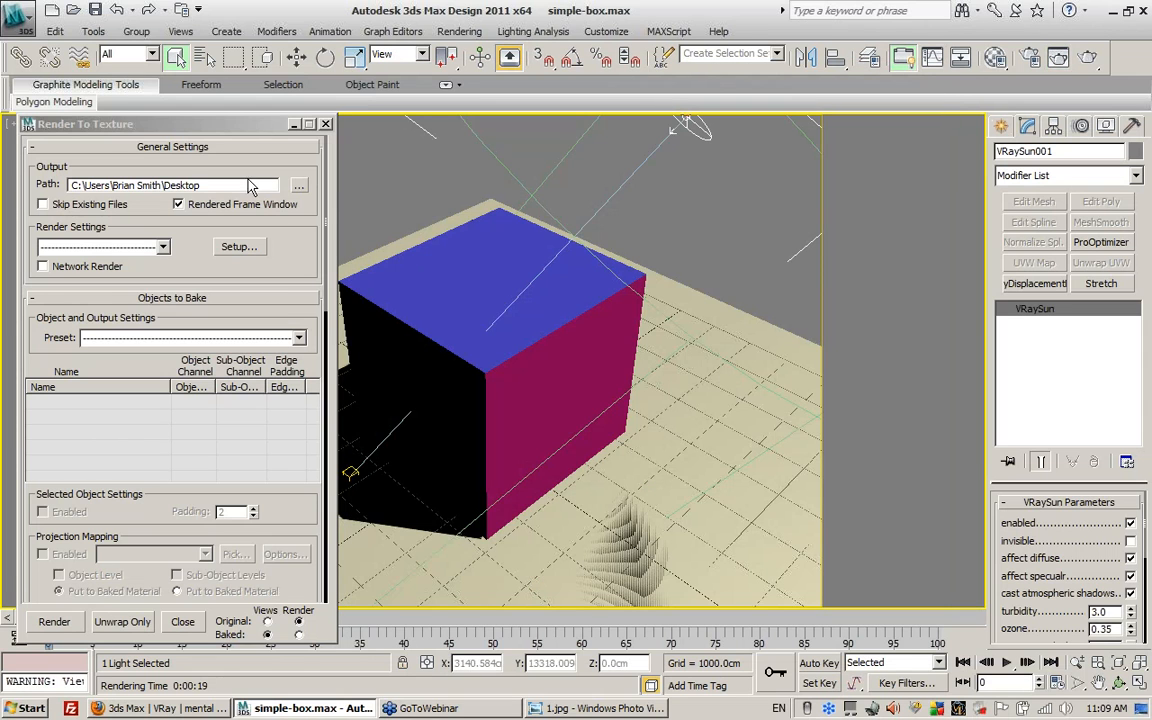
- Collapse all the sections of the Render To Texture settings for an overview
drag(145, 136, 158, 78)
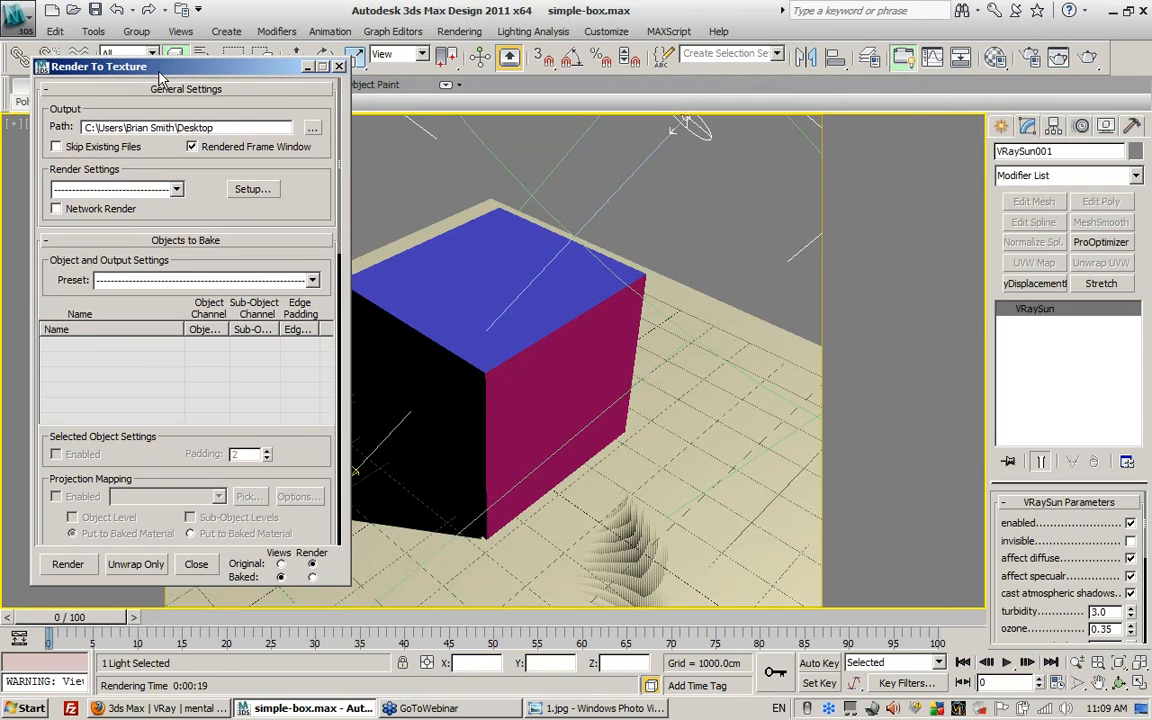
click(176, 91)
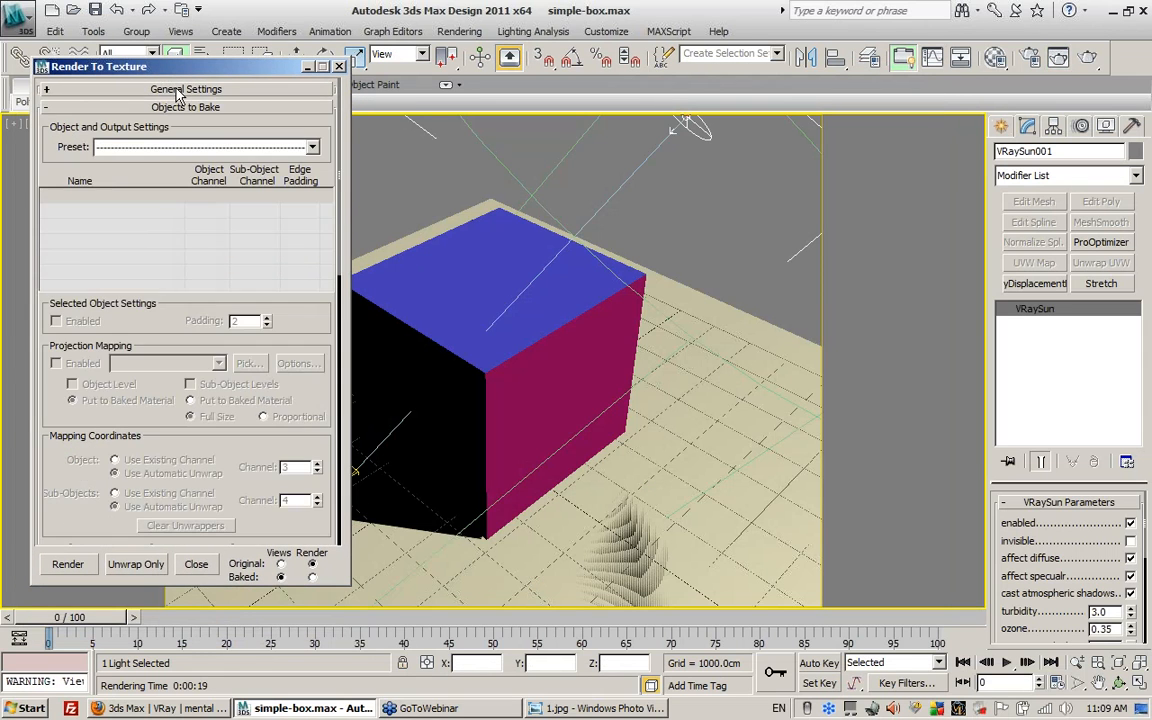
click(176, 107)
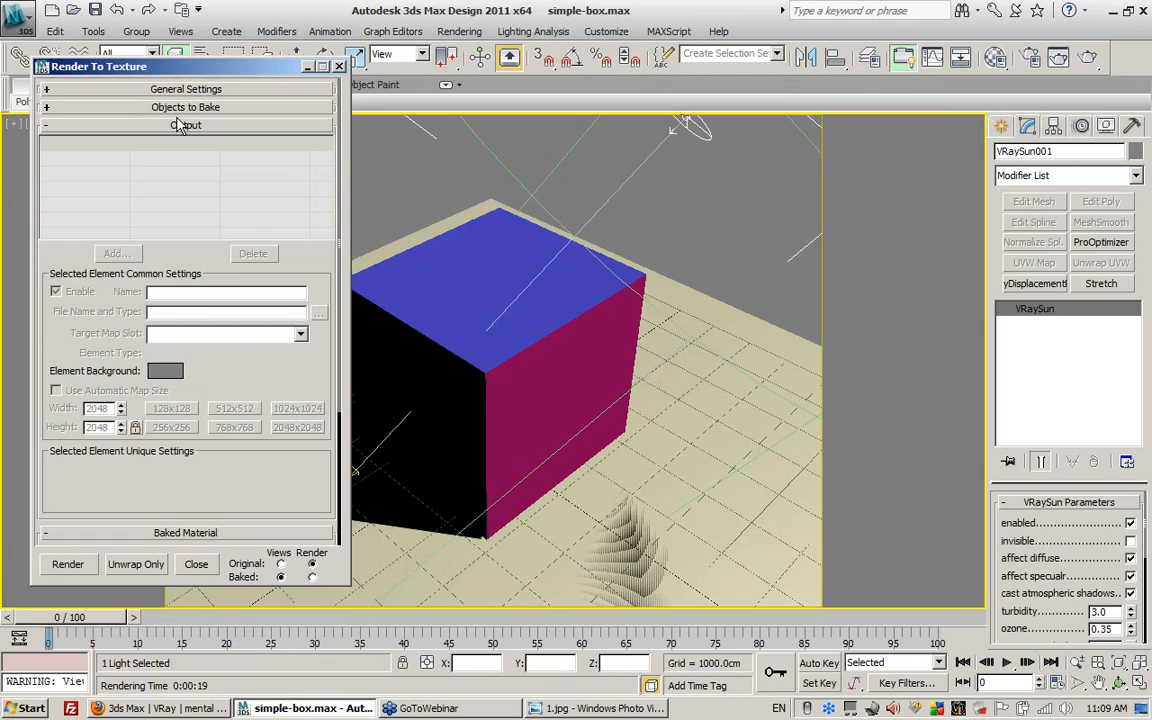
click(178, 128)
click(165, 143)
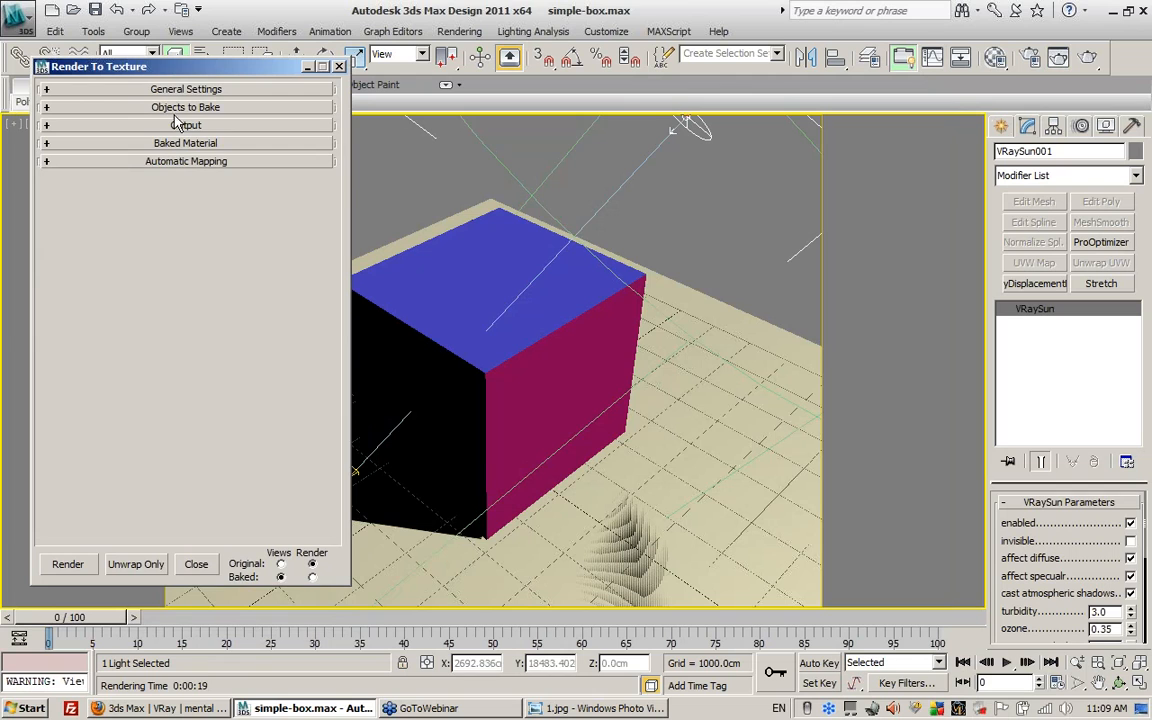
- Expand General Settings and examine the output path and the available render presets without choosing one
click(176, 90)
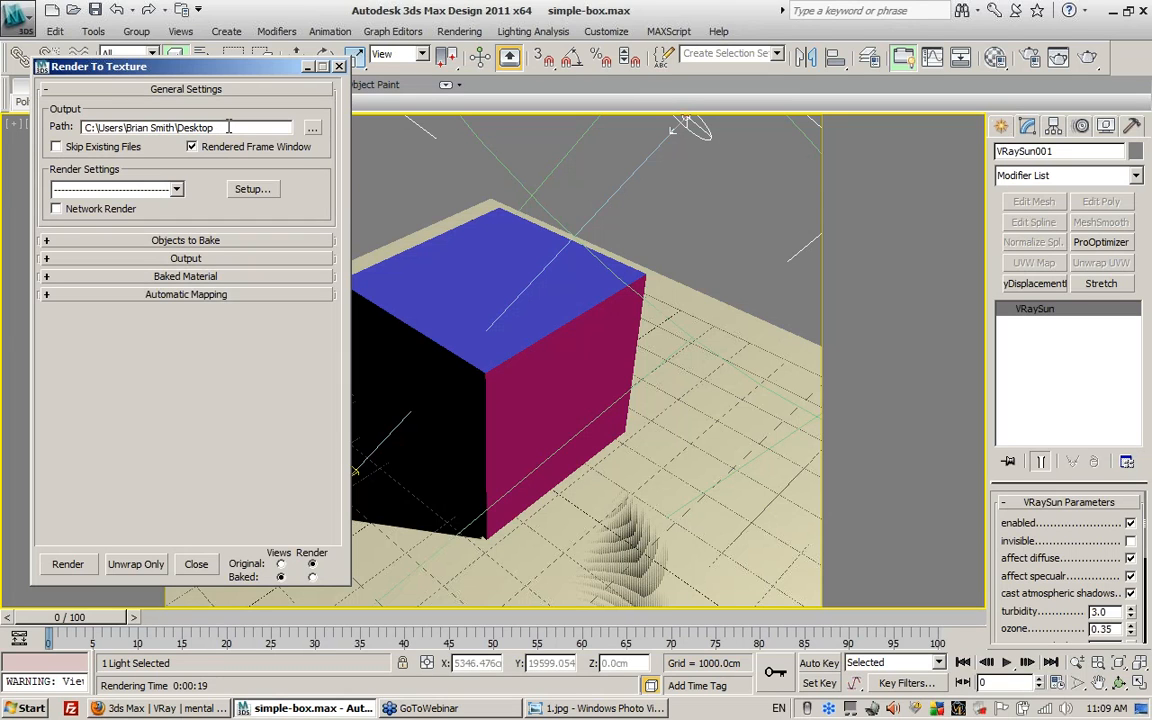
drag(228, 127, 98, 131)
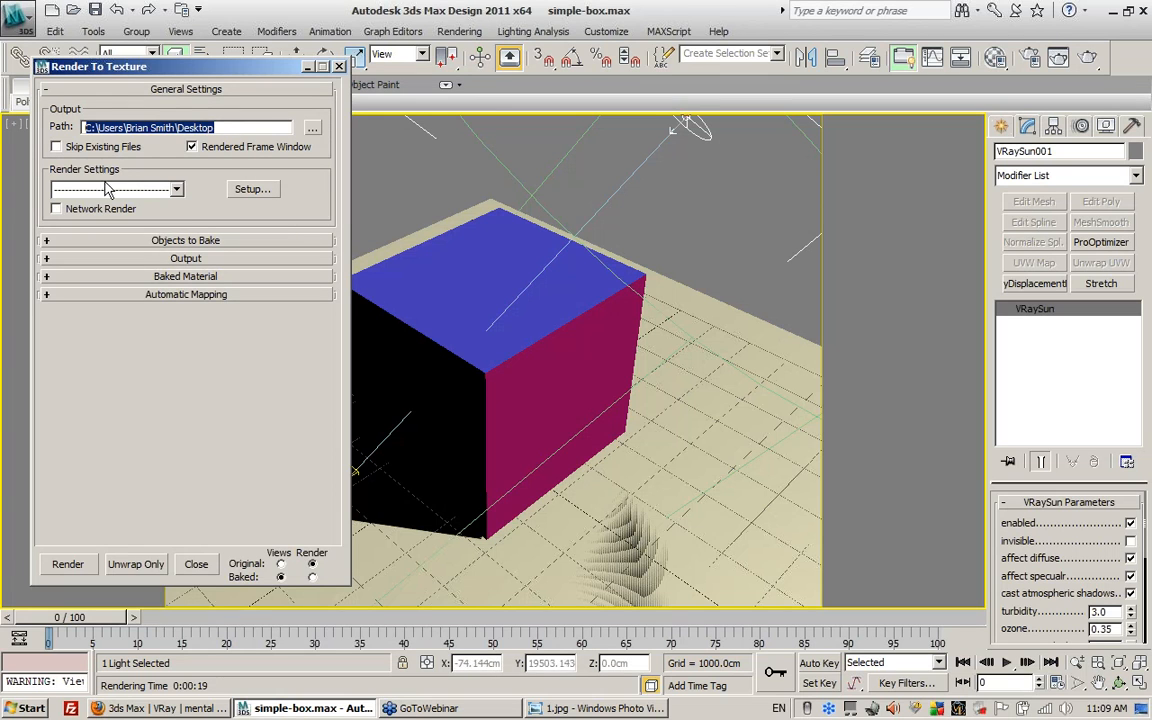
click(177, 189)
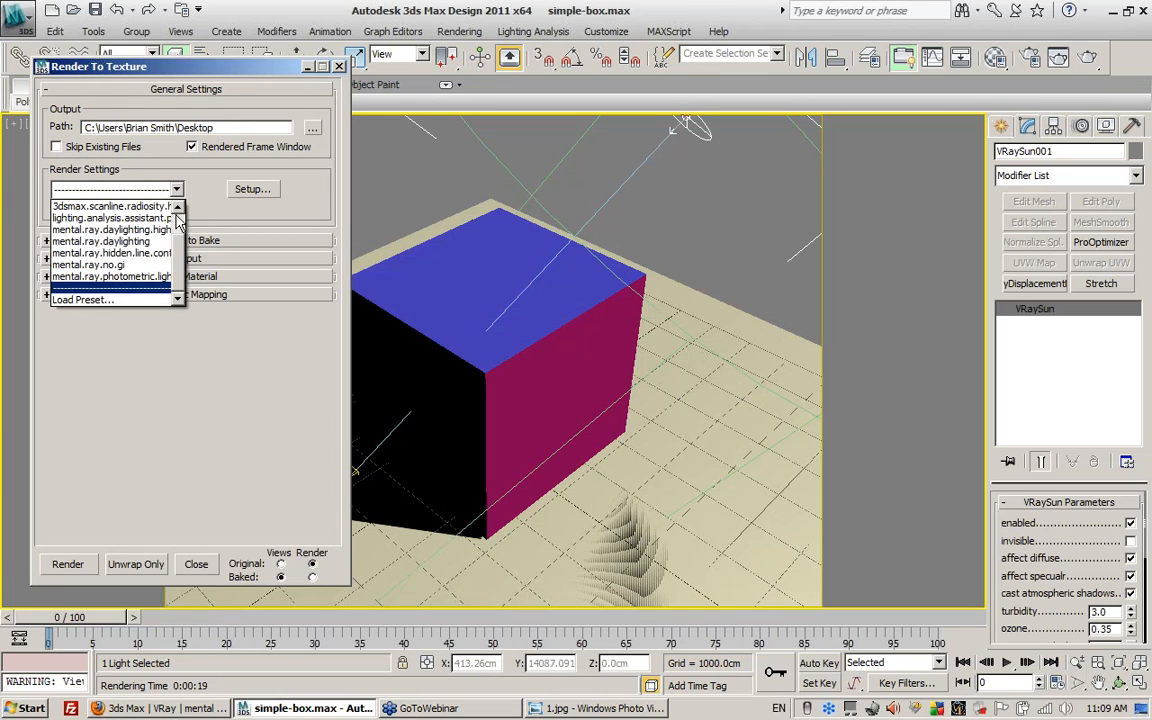
mouse_move(176, 216)
mouse_down()
mouse_move(185, 266)
mouse_move(182, 224)
mouse_up()
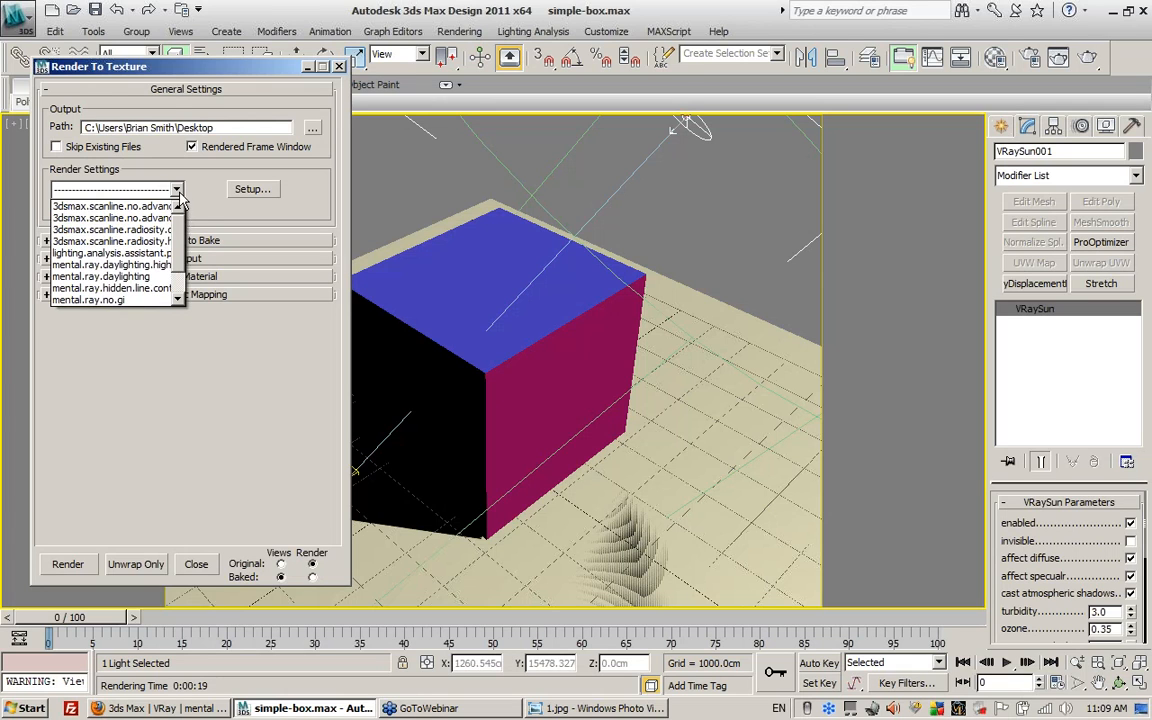
click(180, 192)
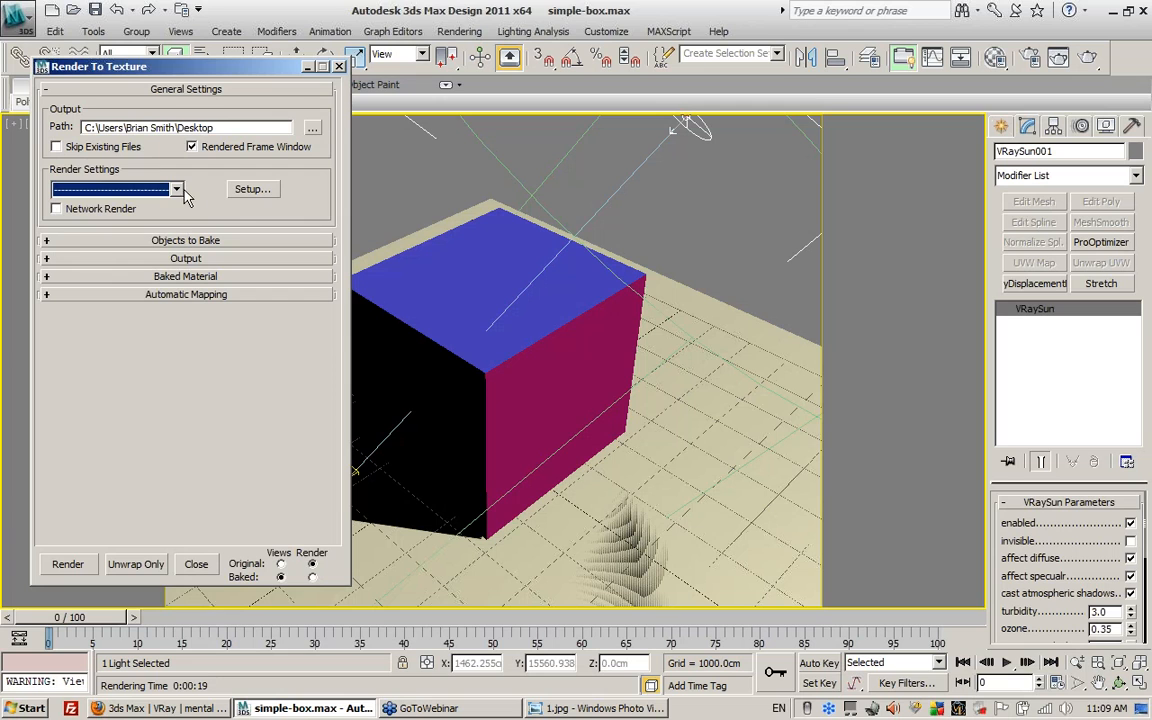
- Open the V-Ray render setup from the Render To Texture settings and close it without changing anything
click(259, 193)
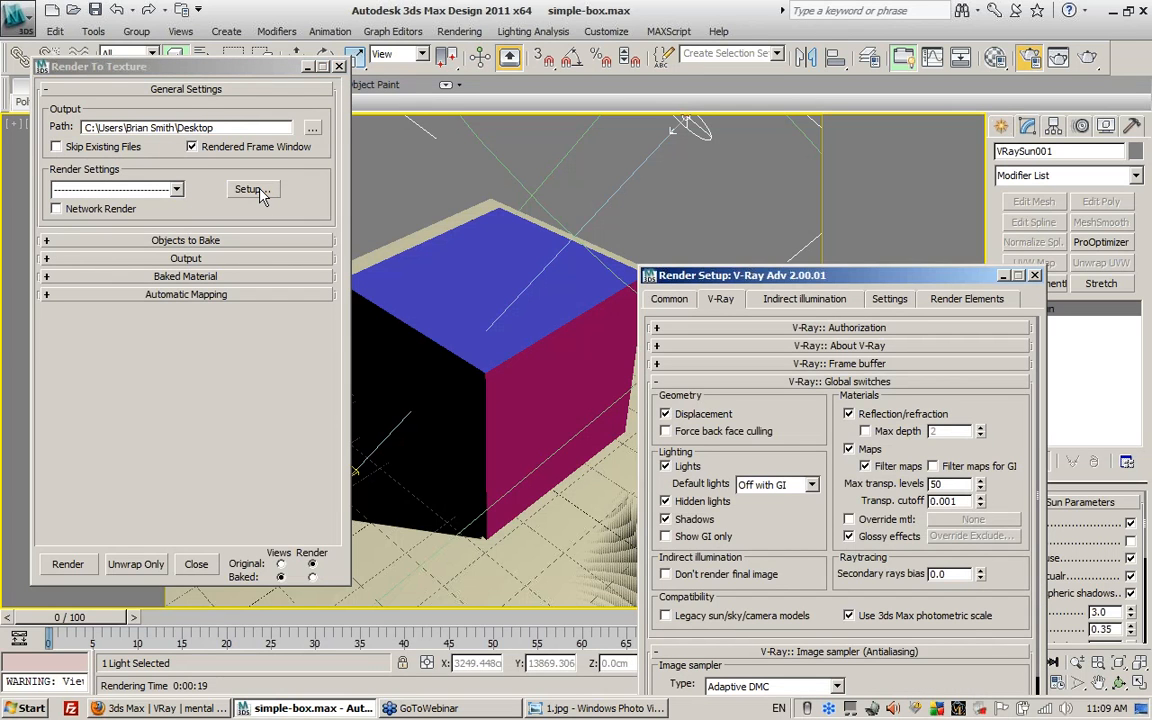
click(259, 193)
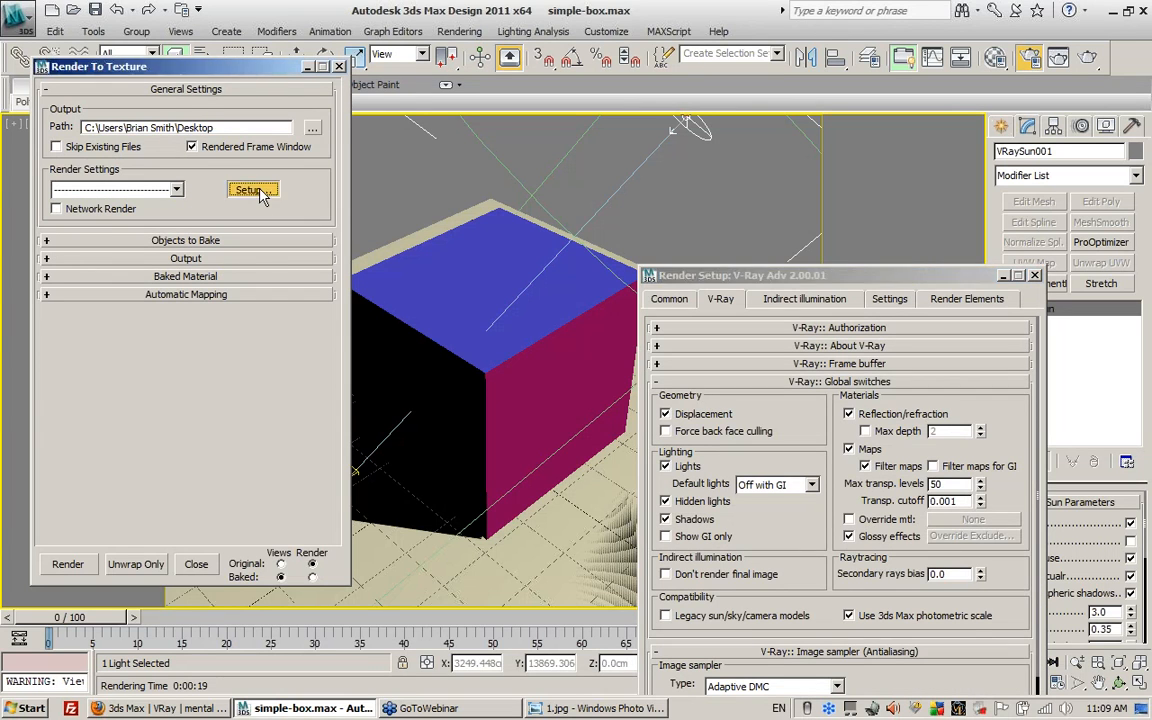
click(1035, 275)
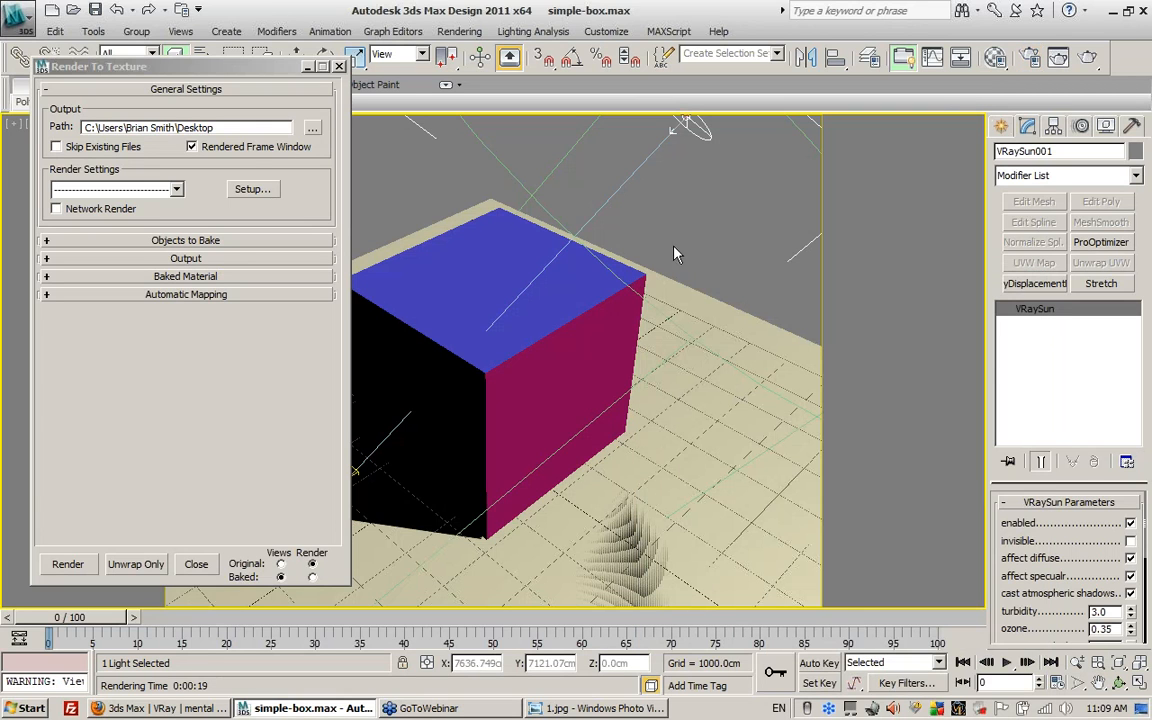
click(83, 213)
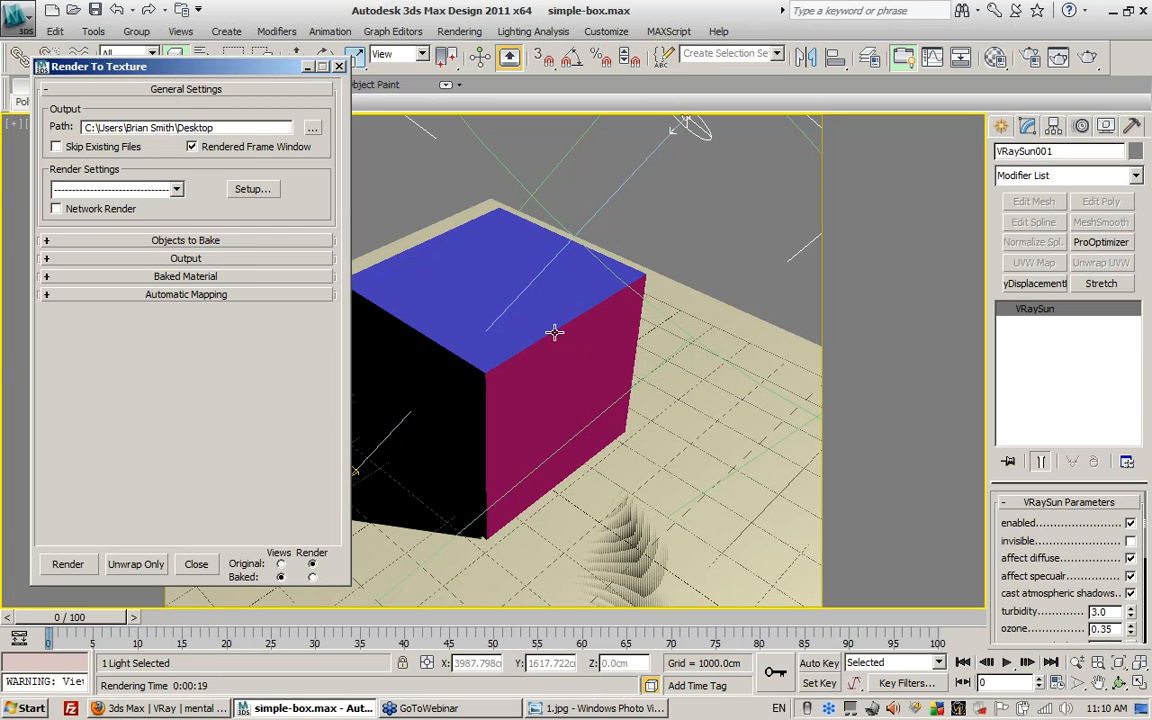
- Open Windows Task Manager, examine the CPU performance graphs of the machine, and close it
right_click(731, 710)
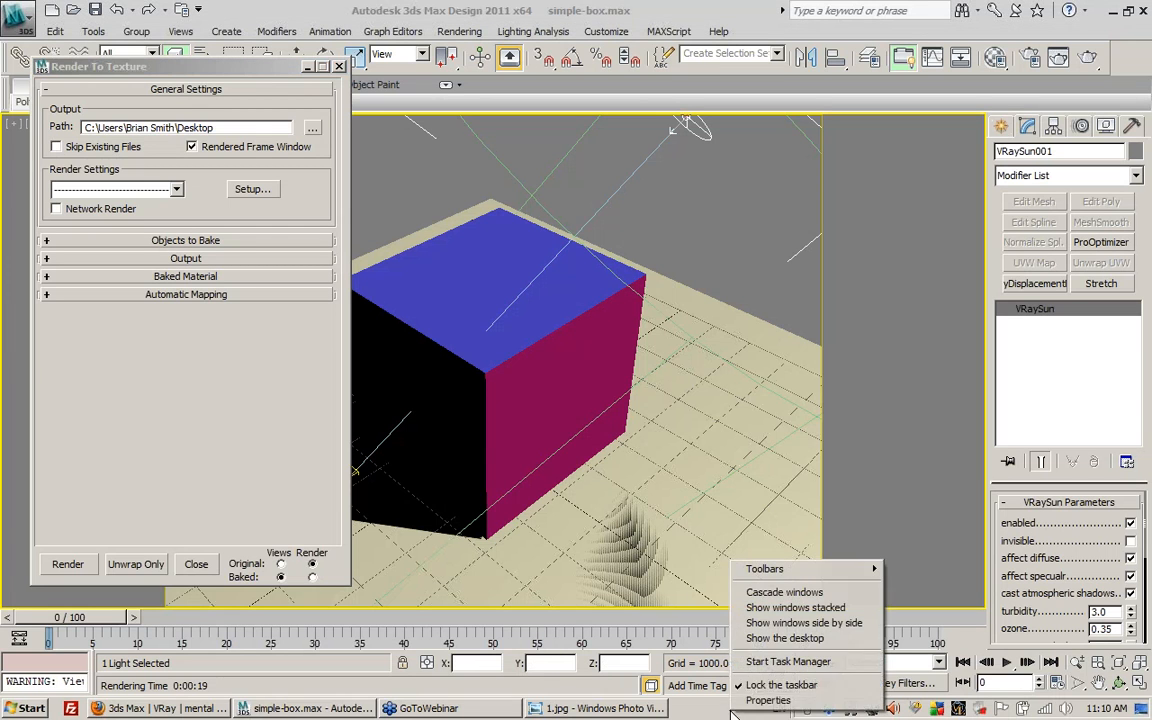
click(788, 661)
click(286, 316)
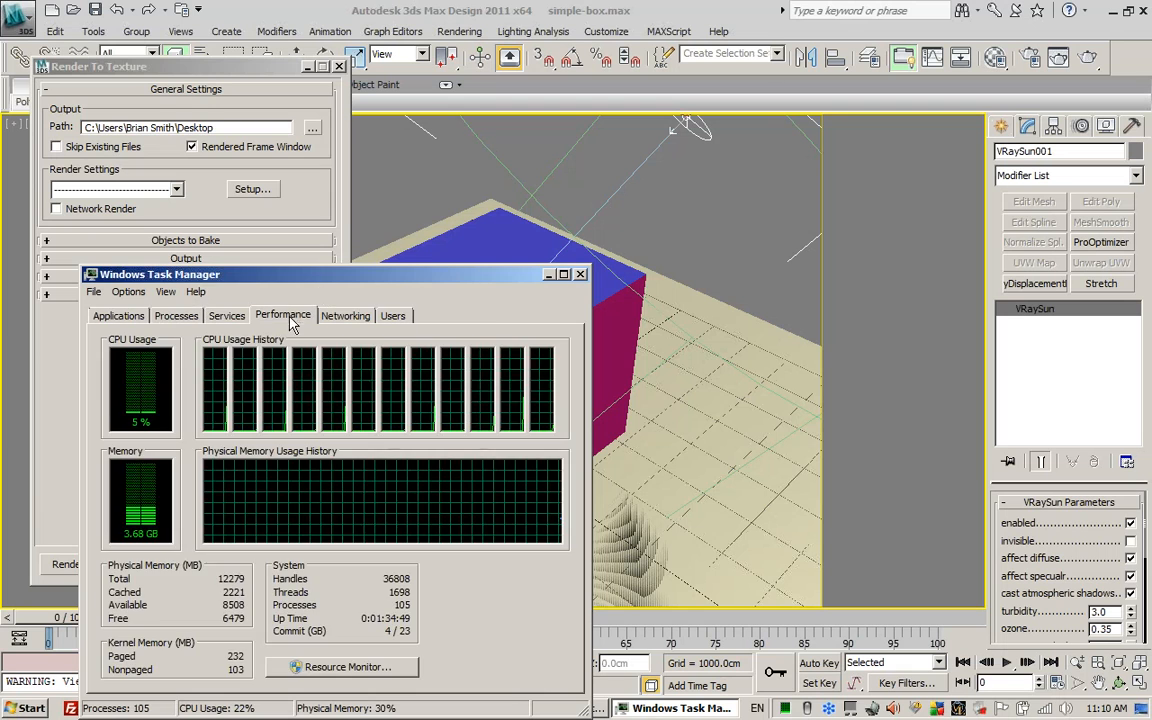
drag(262, 274, 541, 113)
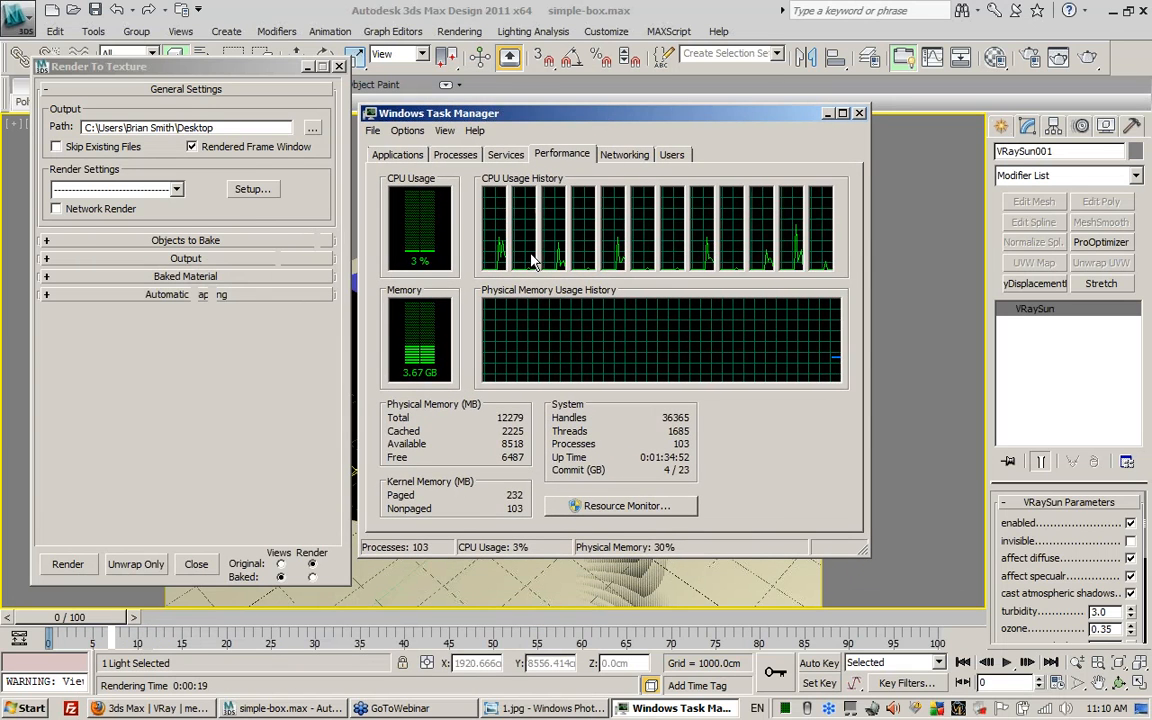
click(860, 114)
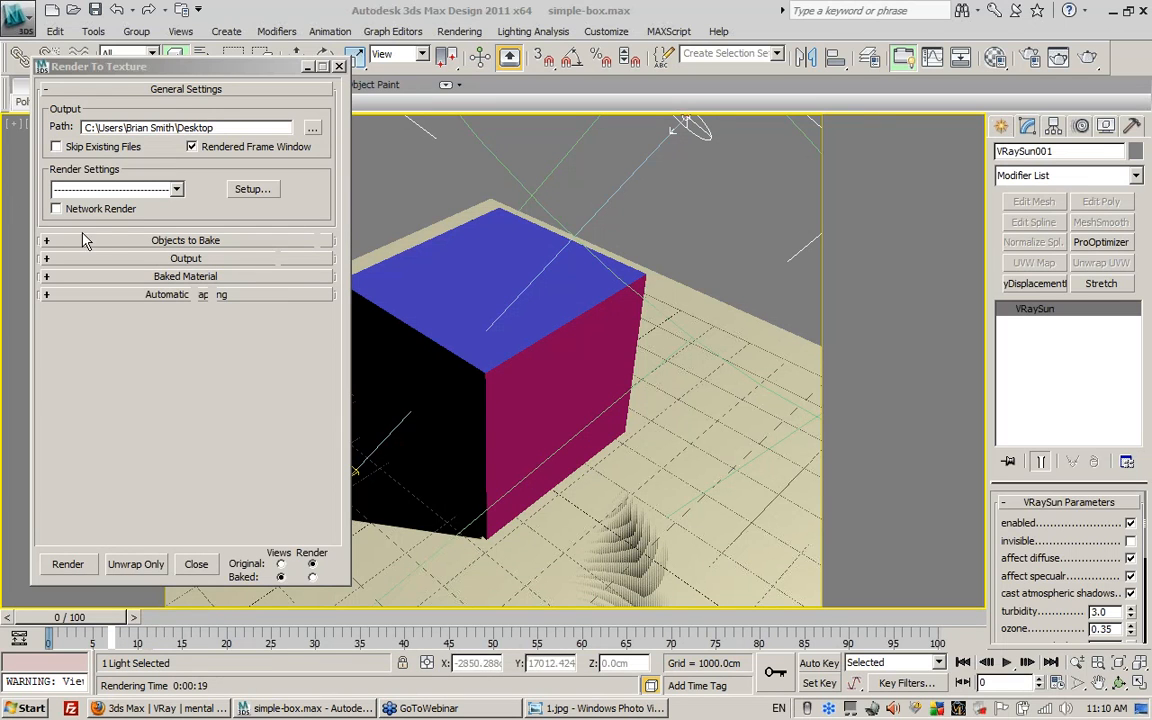
- Expand the Objects to Bake section of the Render To Texture settings
click(197, 241)
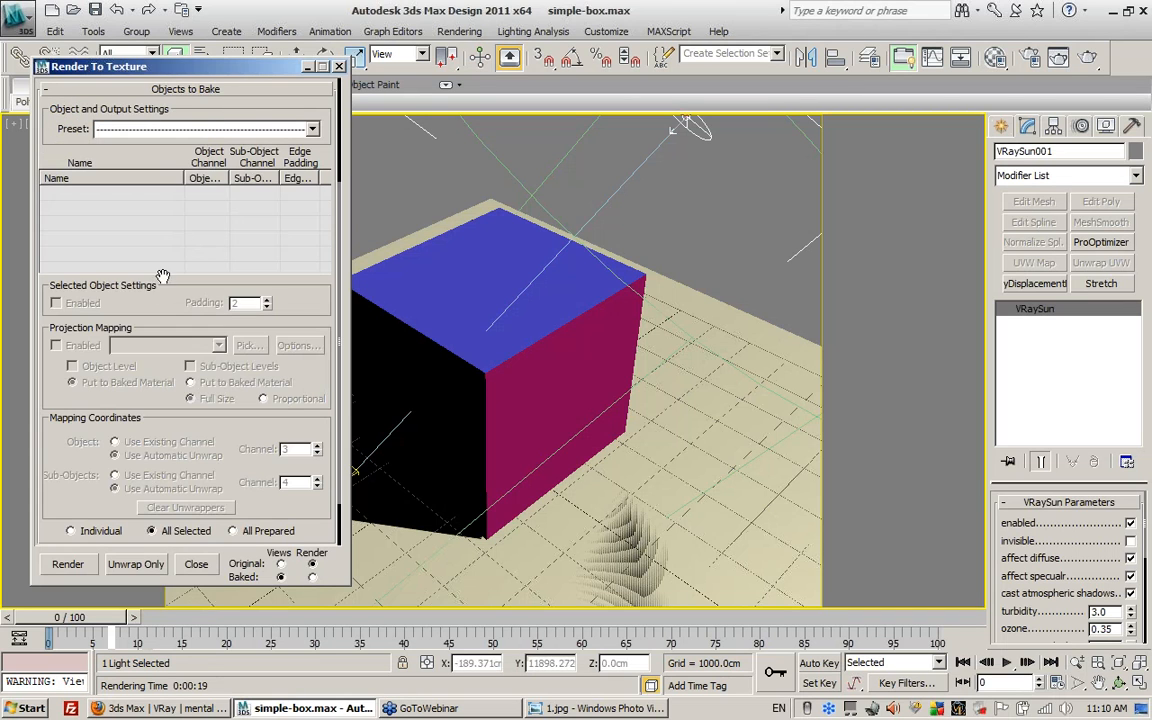
scroll(159, 290, up, 3)
scroll(159, 300, up, 1)
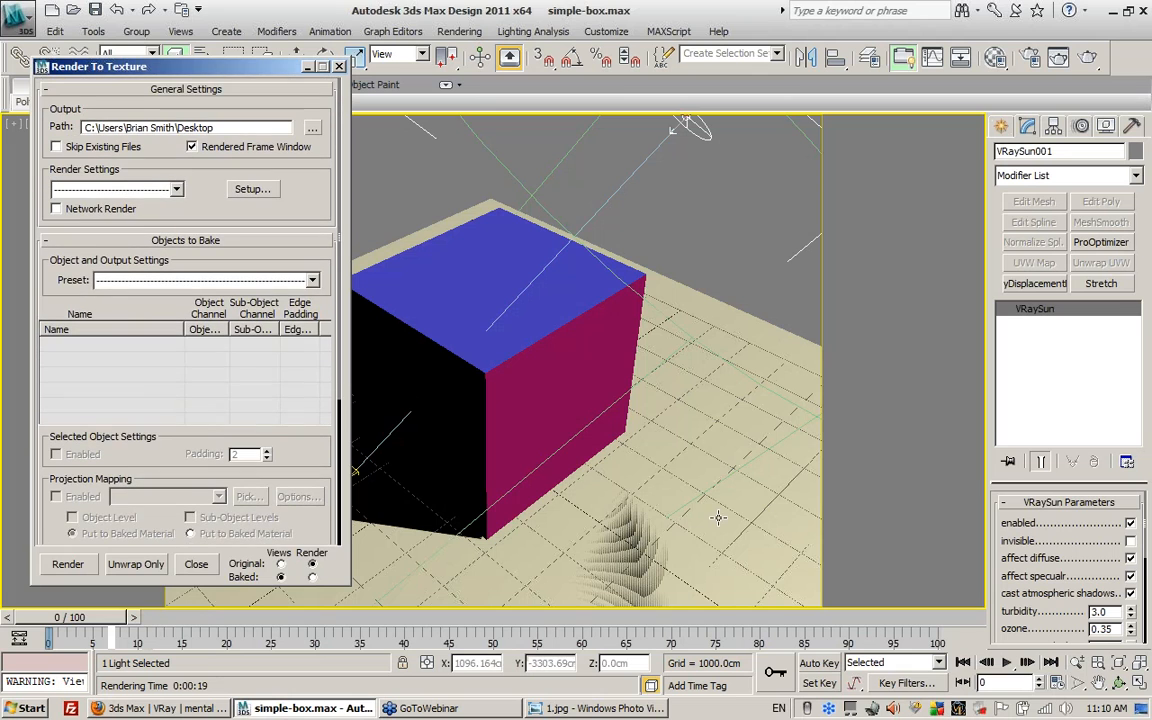
key(ctrl+a)
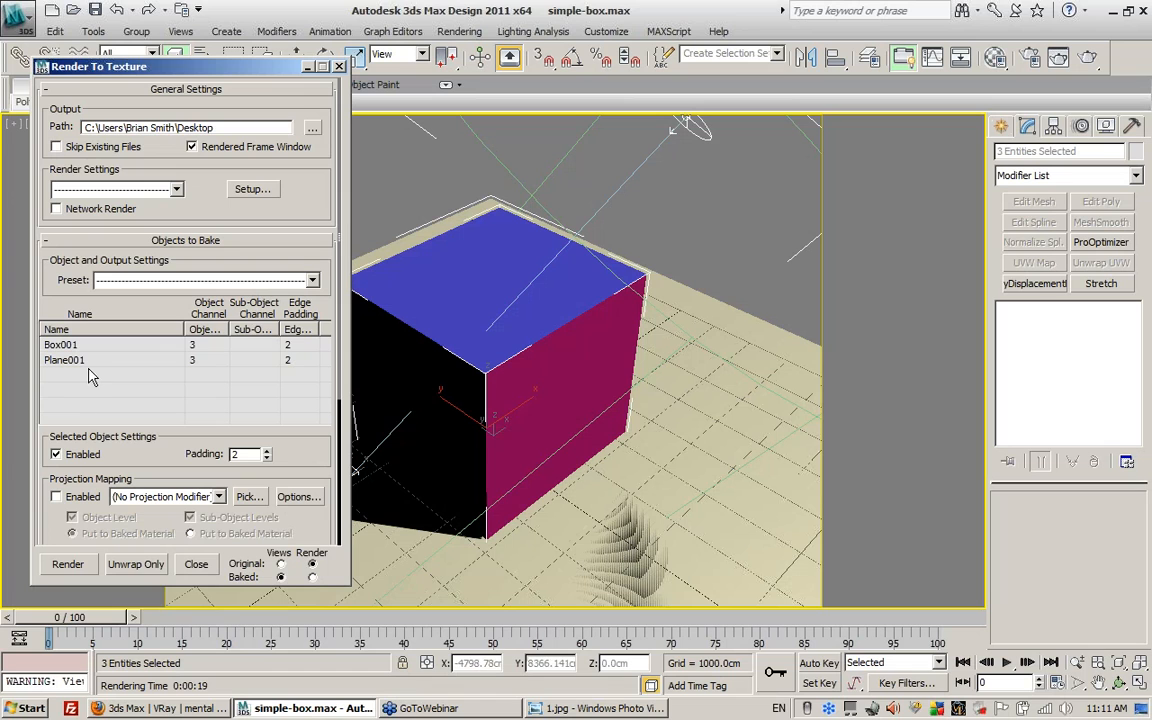
click(688, 248)
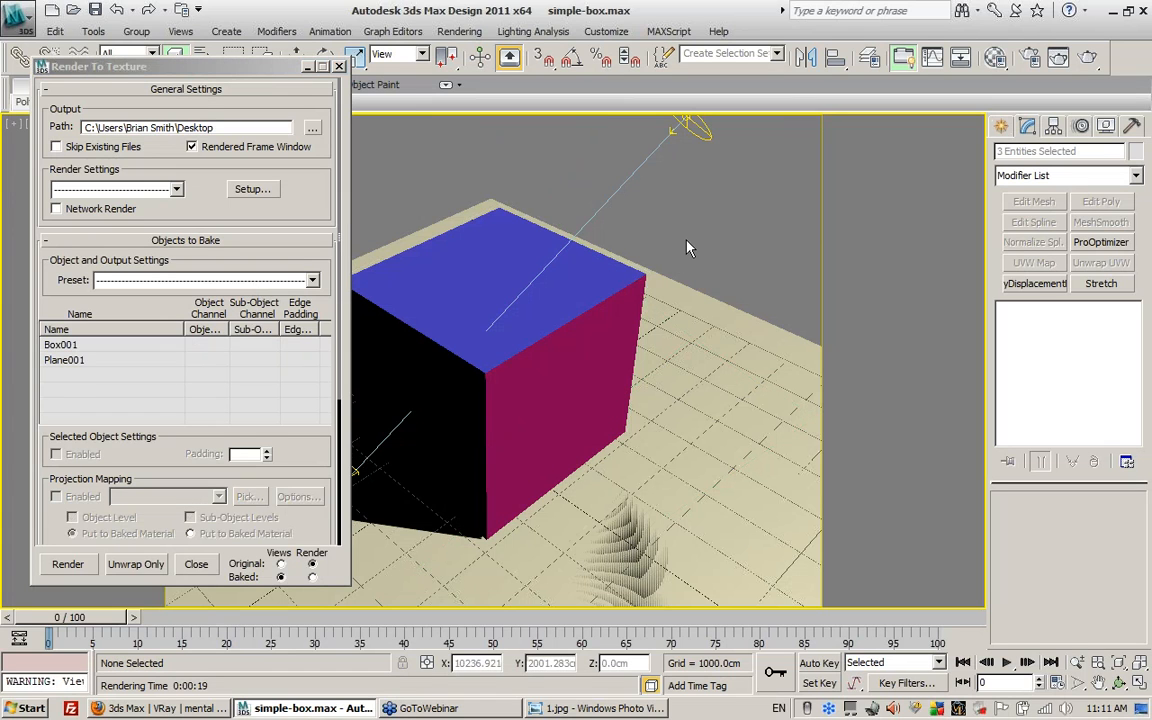
key(ctrl+z)
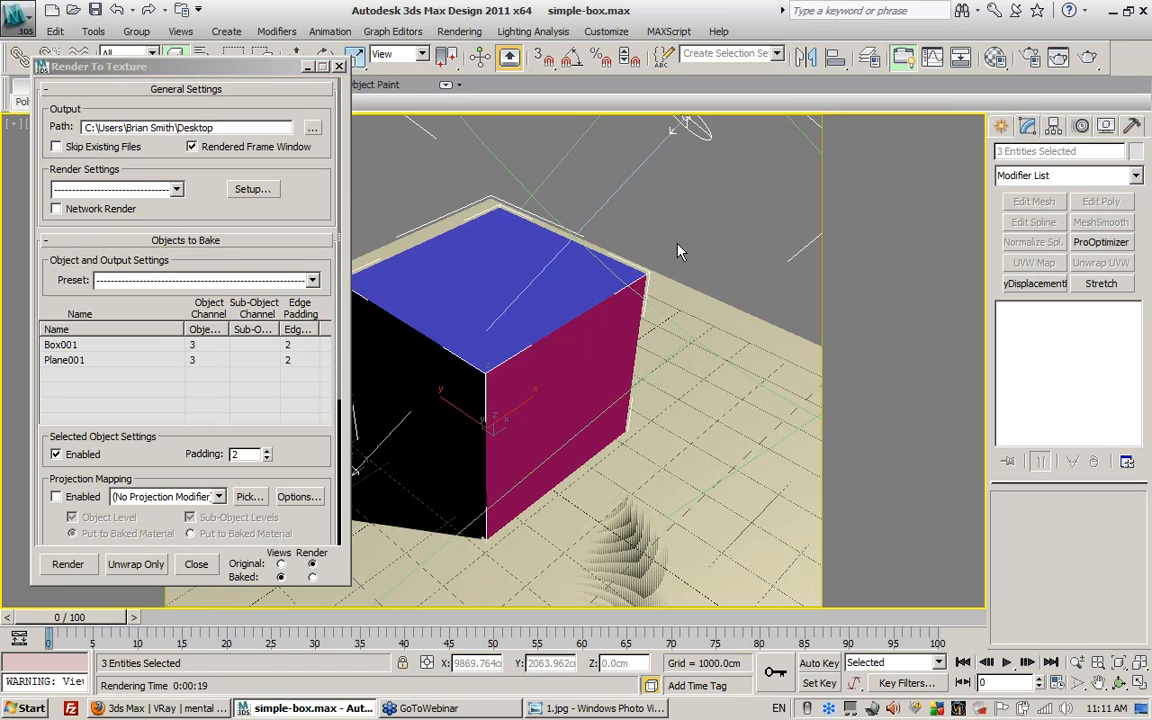
- Clear the selection and select only the floor plane and the box as the objects to bake
click(680, 246)
click(662, 287)
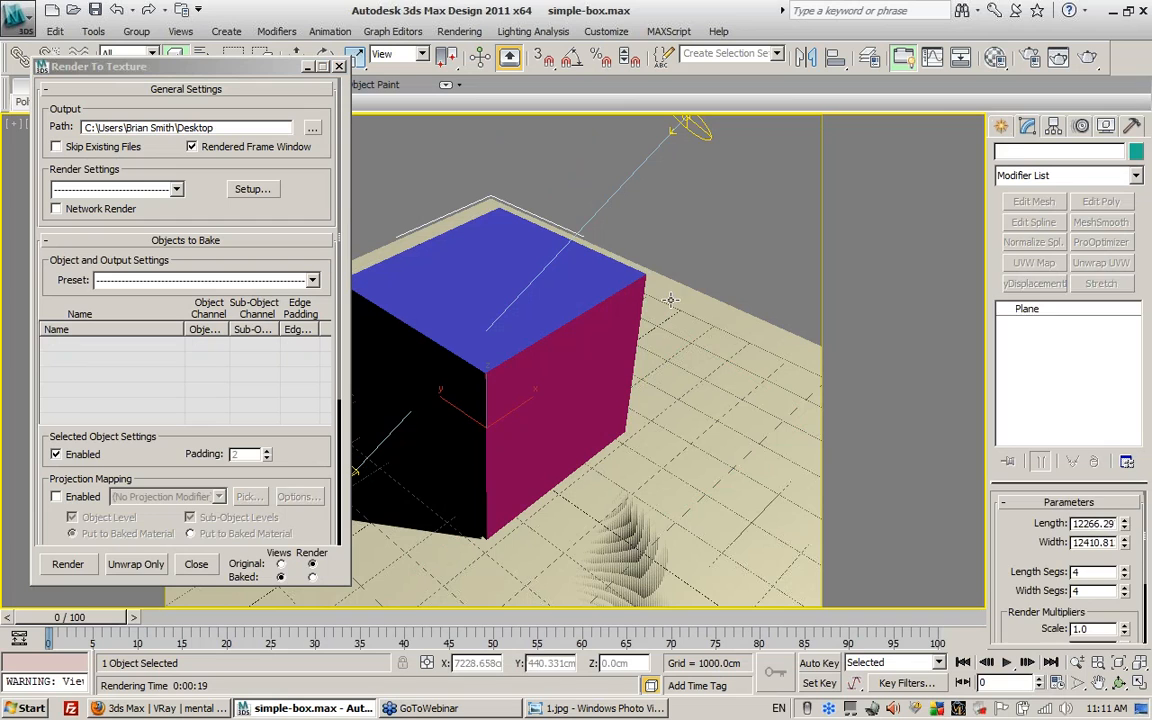
ctrl+click(558, 322)
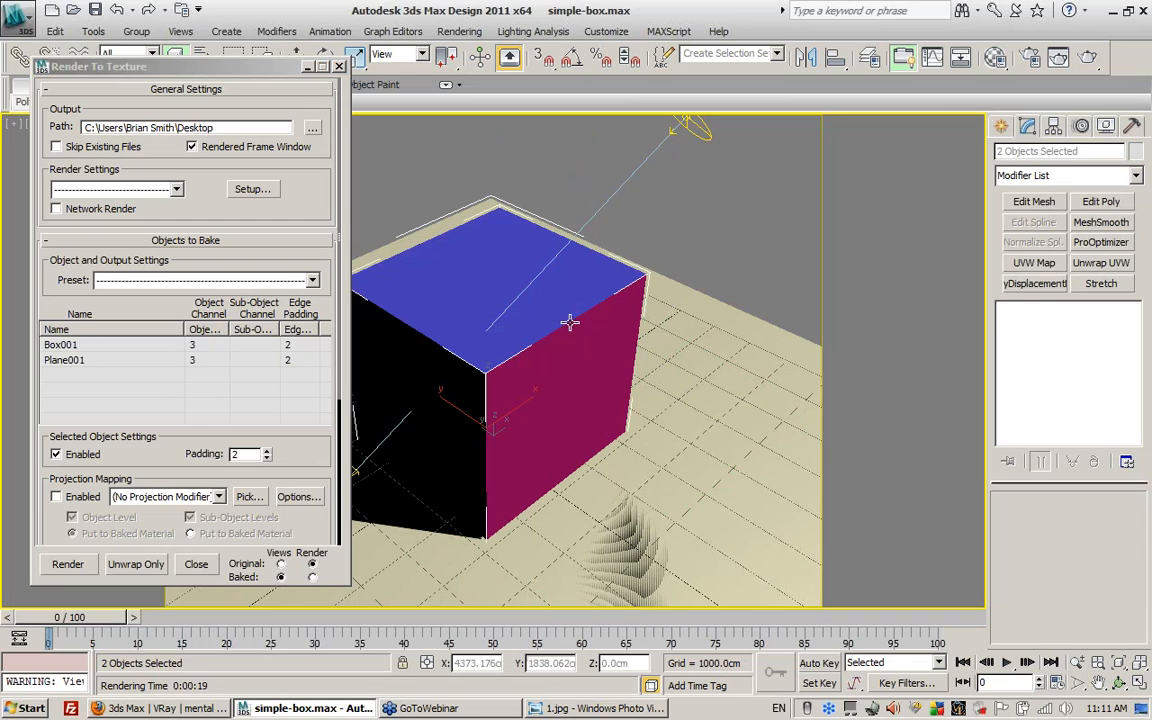
- Deselect everything, select the floor plane and the box individually, and reselect both together for baking
click(717, 262)
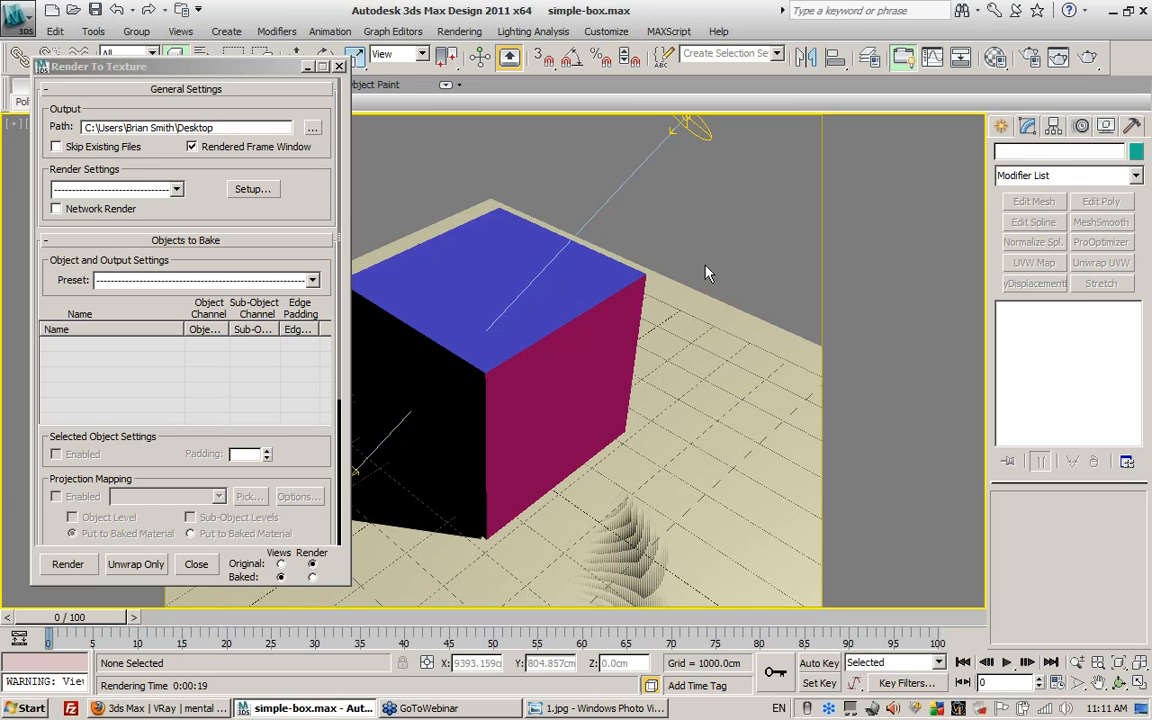
click(706, 388)
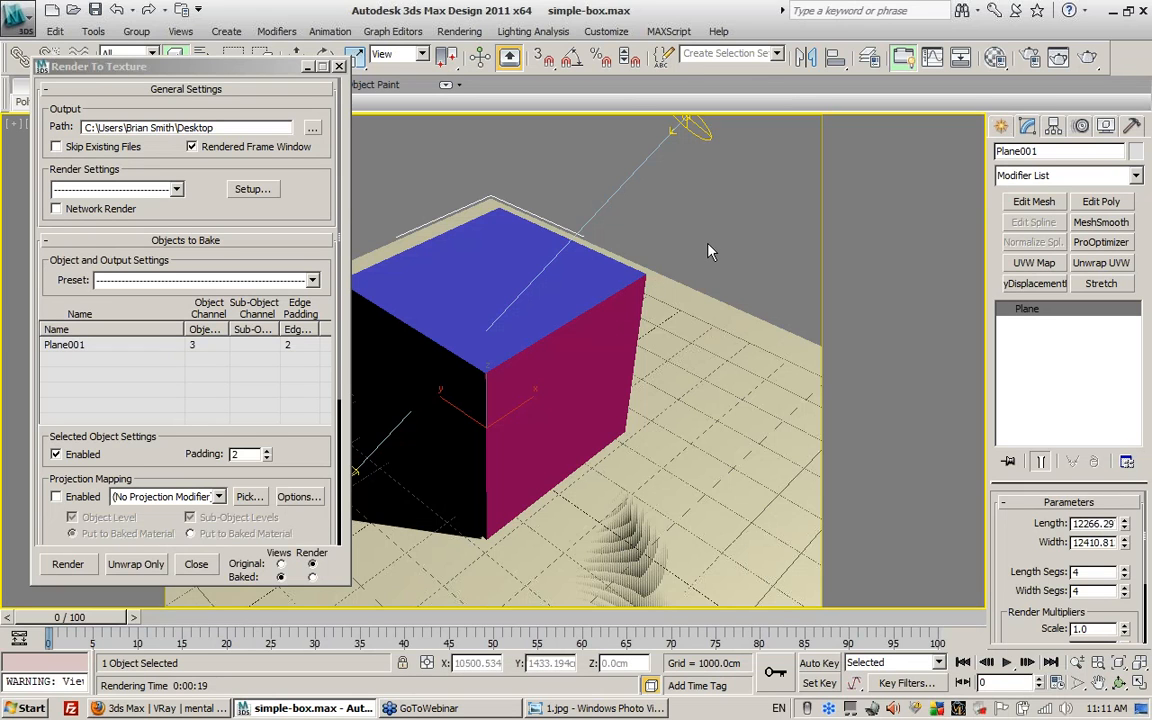
click(621, 317)
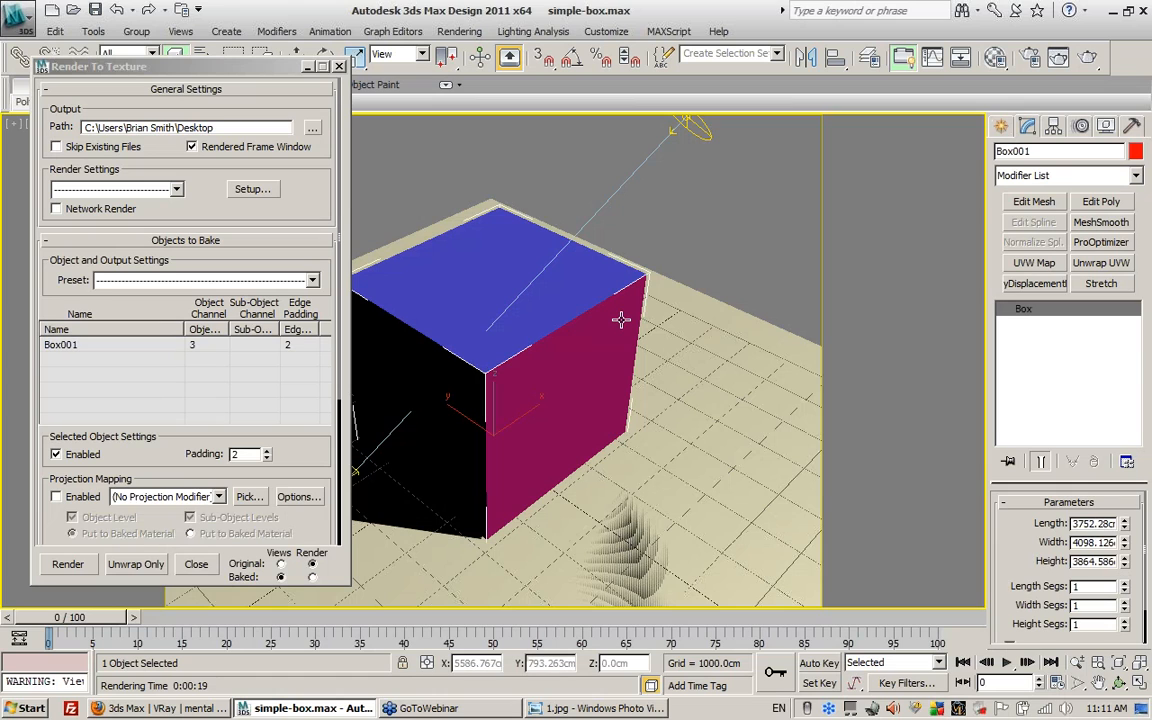
click(618, 279)
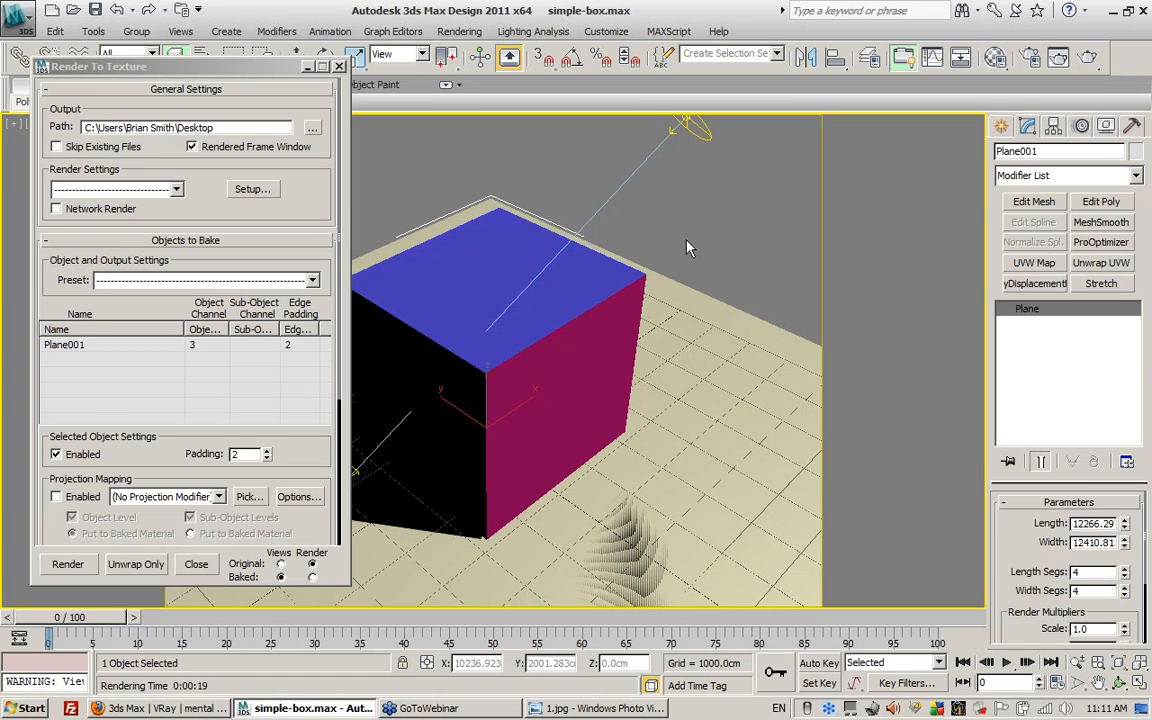
ctrl+click(587, 313)
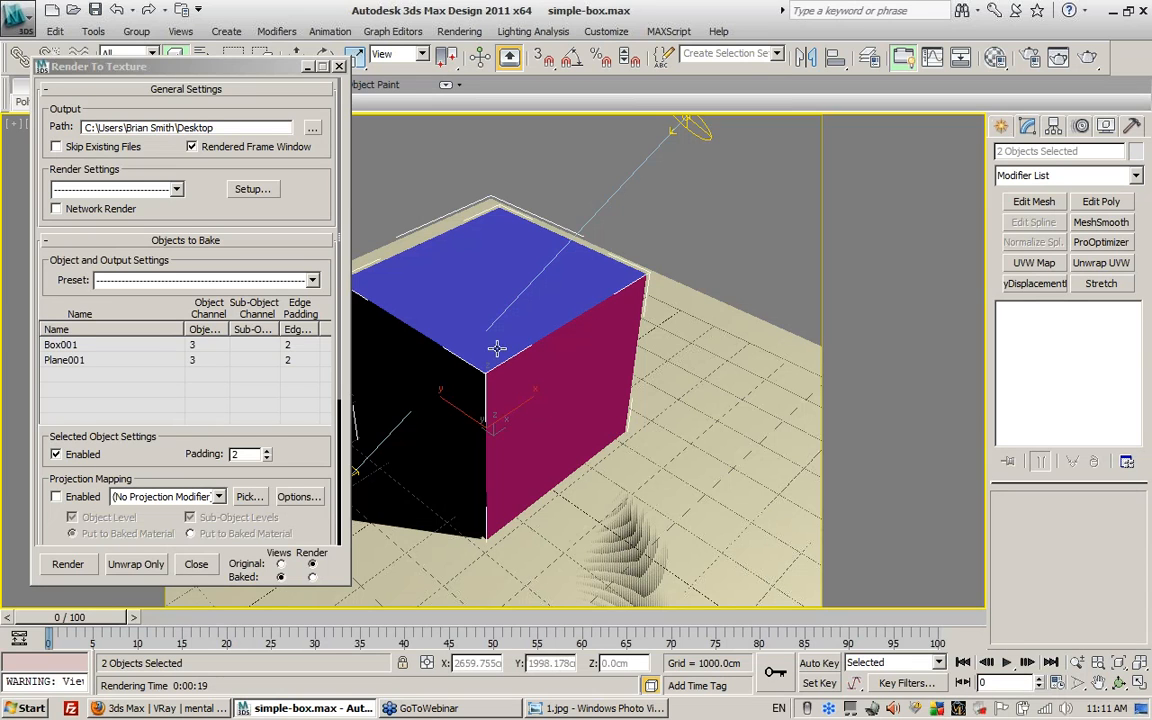
- Review the object preset choices, and try Use Existing Channel for the object mapping coordinates before returning to Use Automatic Unwrap
click(313, 281)
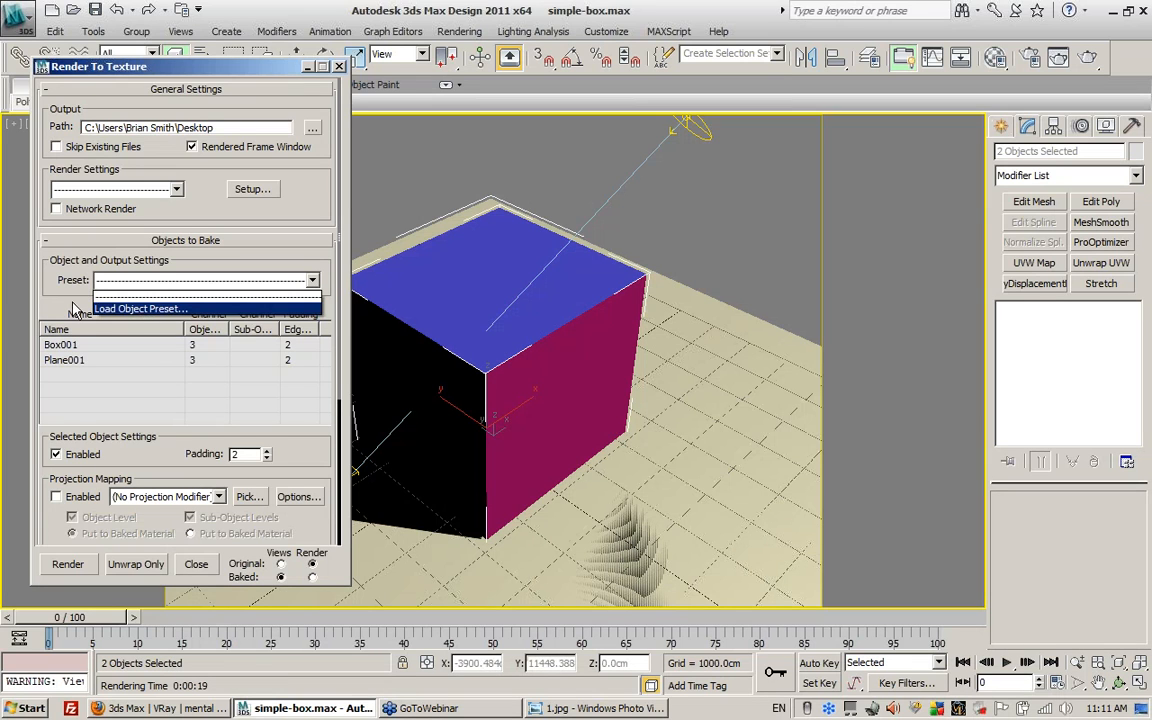
click(70, 282)
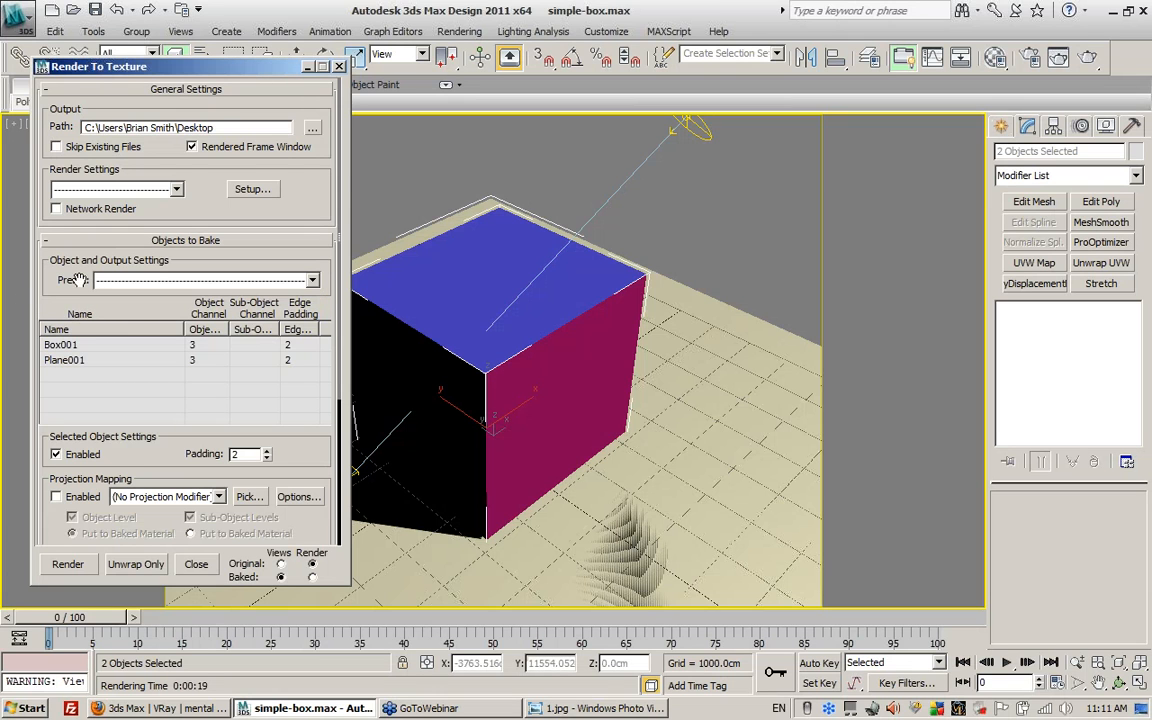
drag(153, 289, 76, 175)
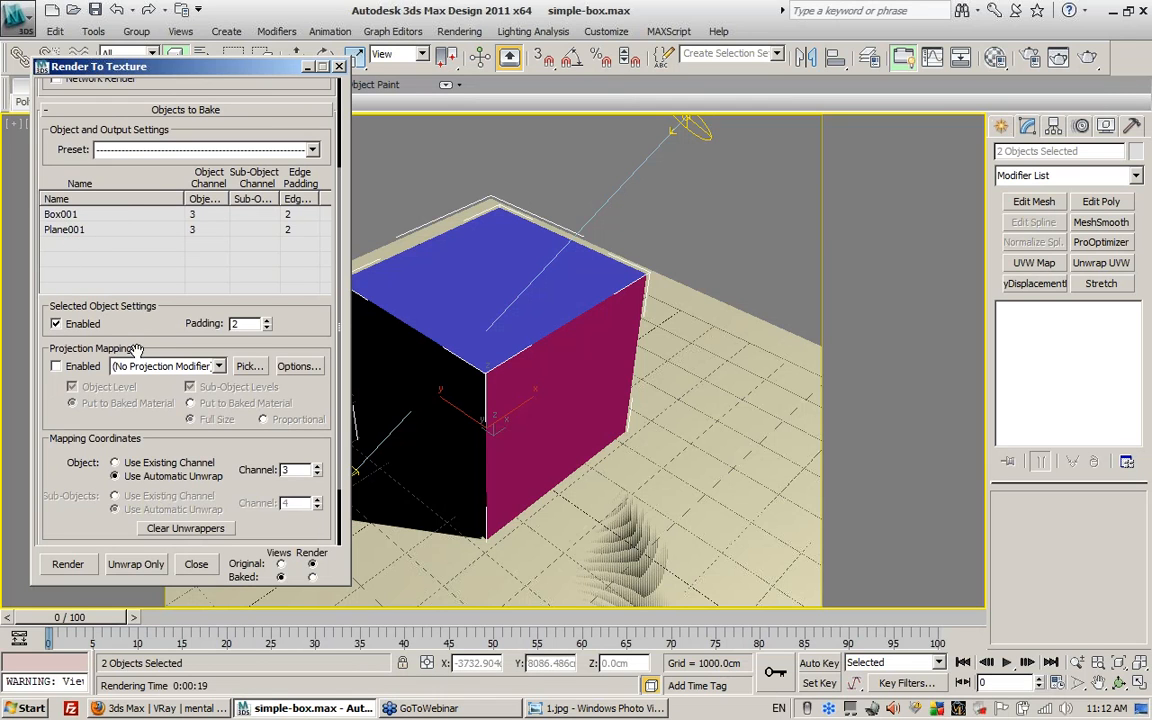
drag(143, 340, 135, 214)
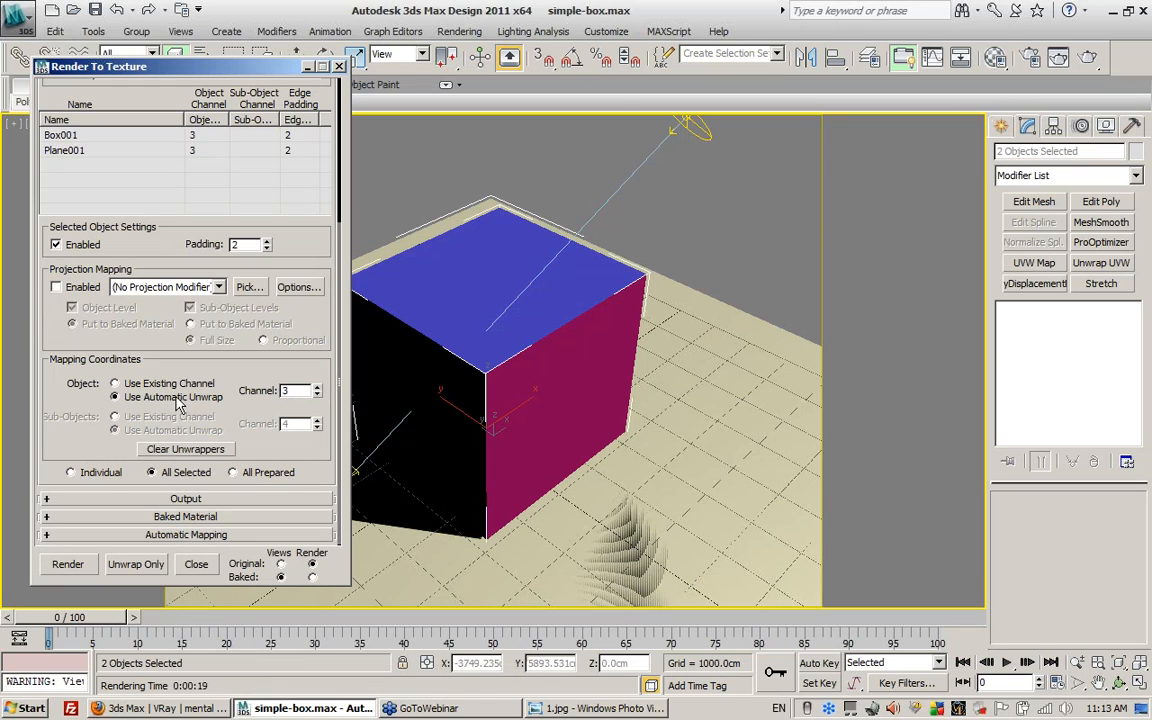
click(116, 384)
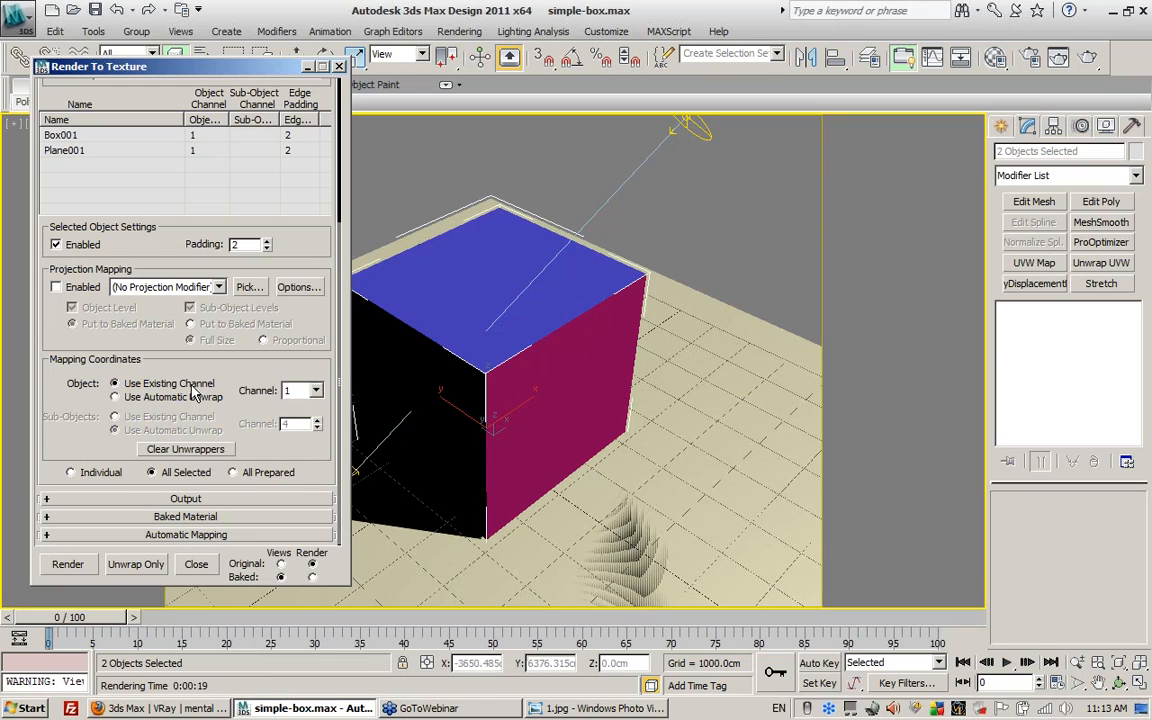
click(116, 398)
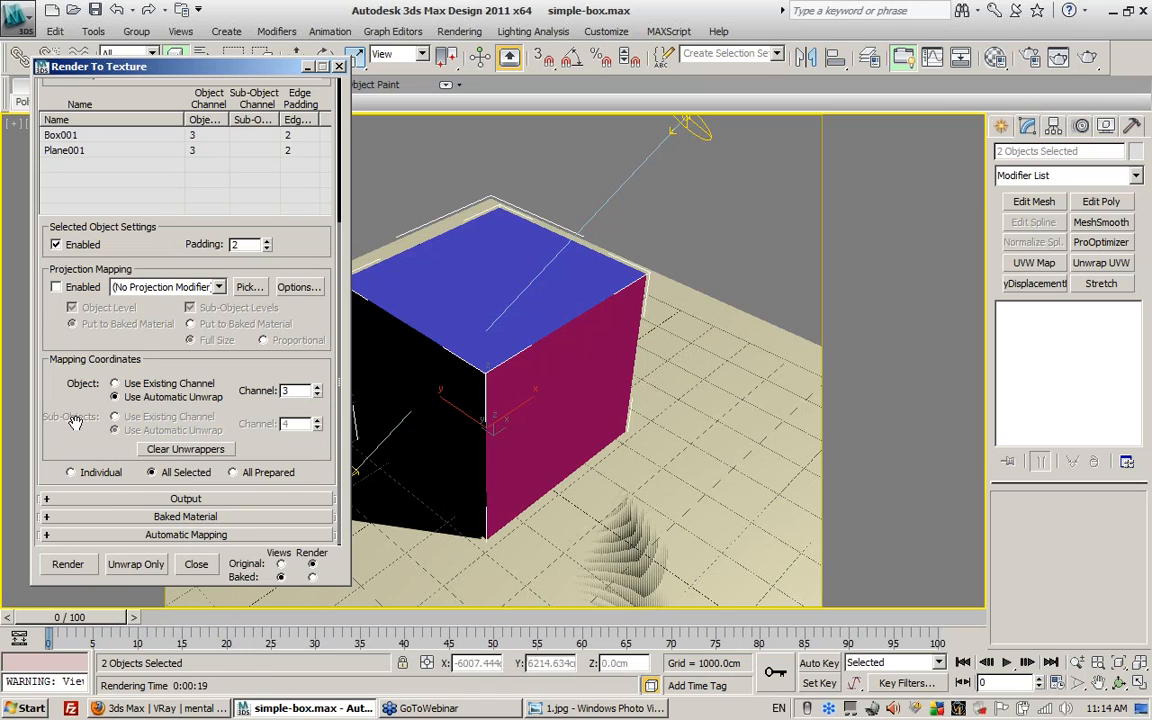
- Expand the Output section of the Render To Texture settings and open the list of texture elements that can be added
click(127, 498)
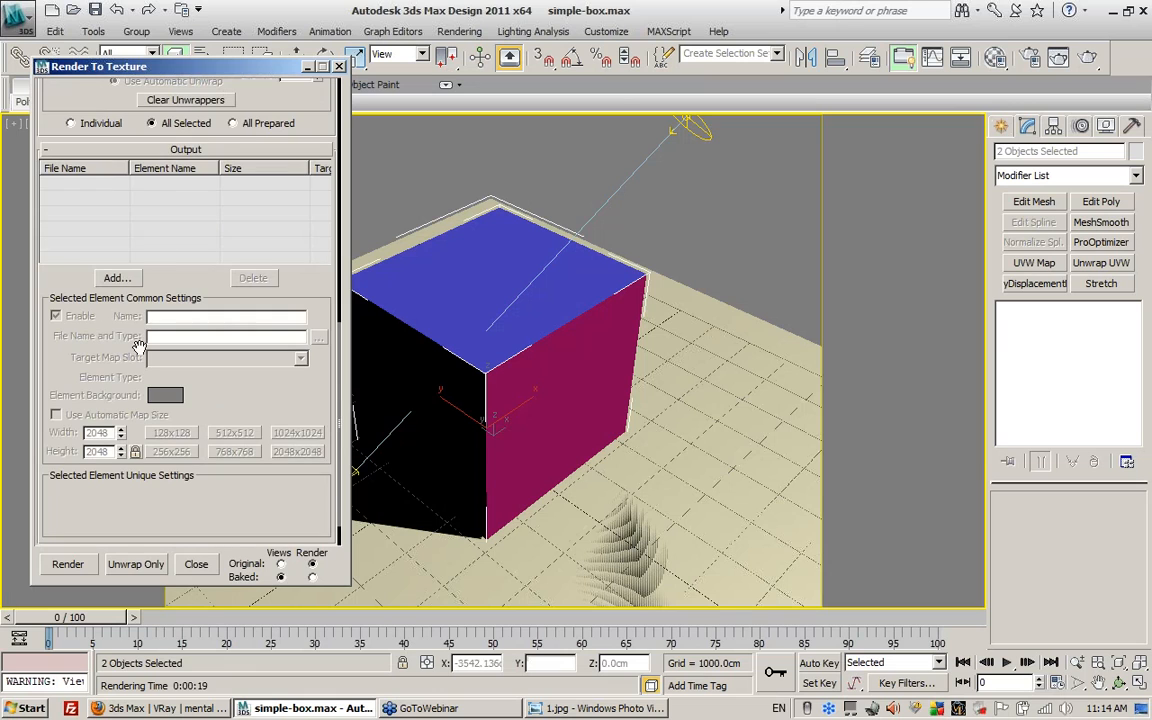
click(122, 279)
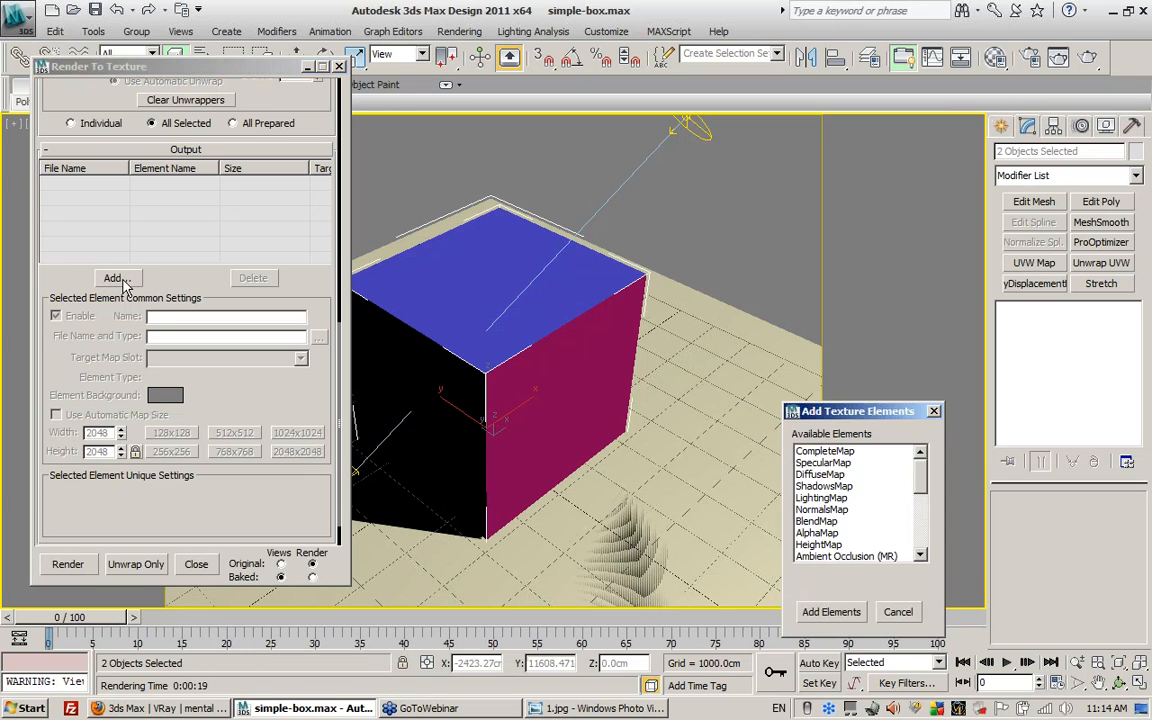
drag(866, 418, 723, 270)
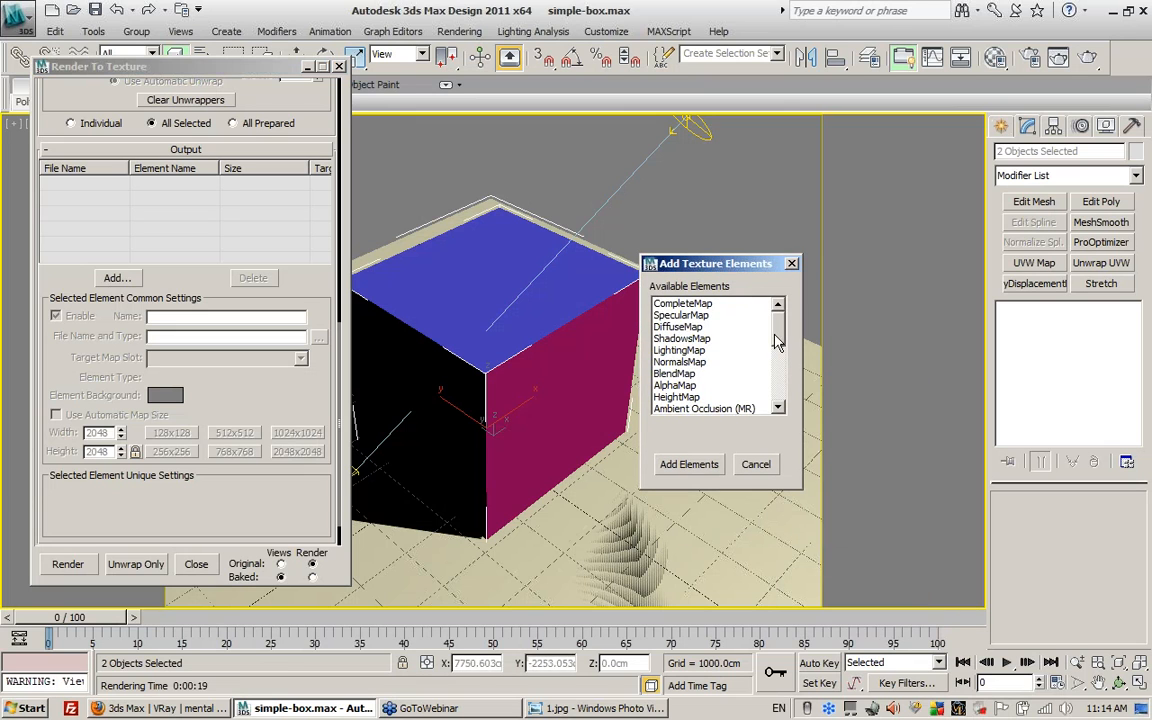
scroll(785, 346, down, 1)
mouse_move(785, 346)
mouse_down()
mouse_move(784, 386)
mouse_move(782, 330)
mouse_up()
- Examine the standard texture elements, from CompleteMap through DiffuseMap, ShadowsMap and LightingMap to HeightMap
click(676, 304)
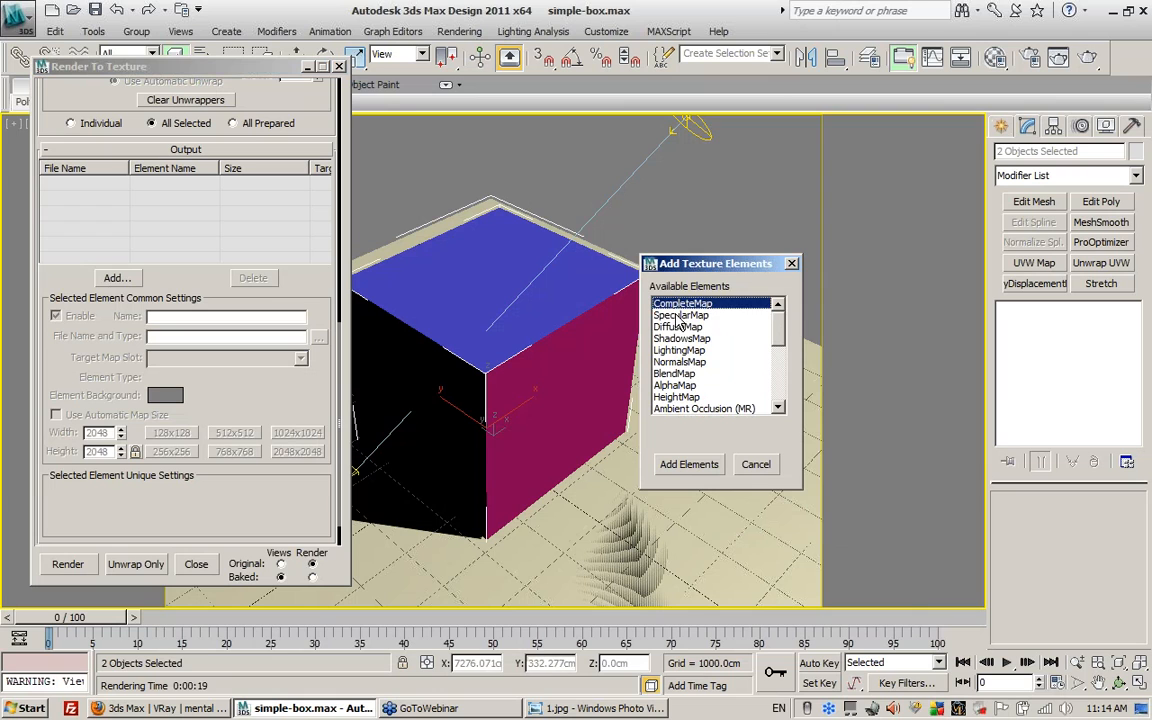
click(678, 325)
click(676, 318)
click(675, 330)
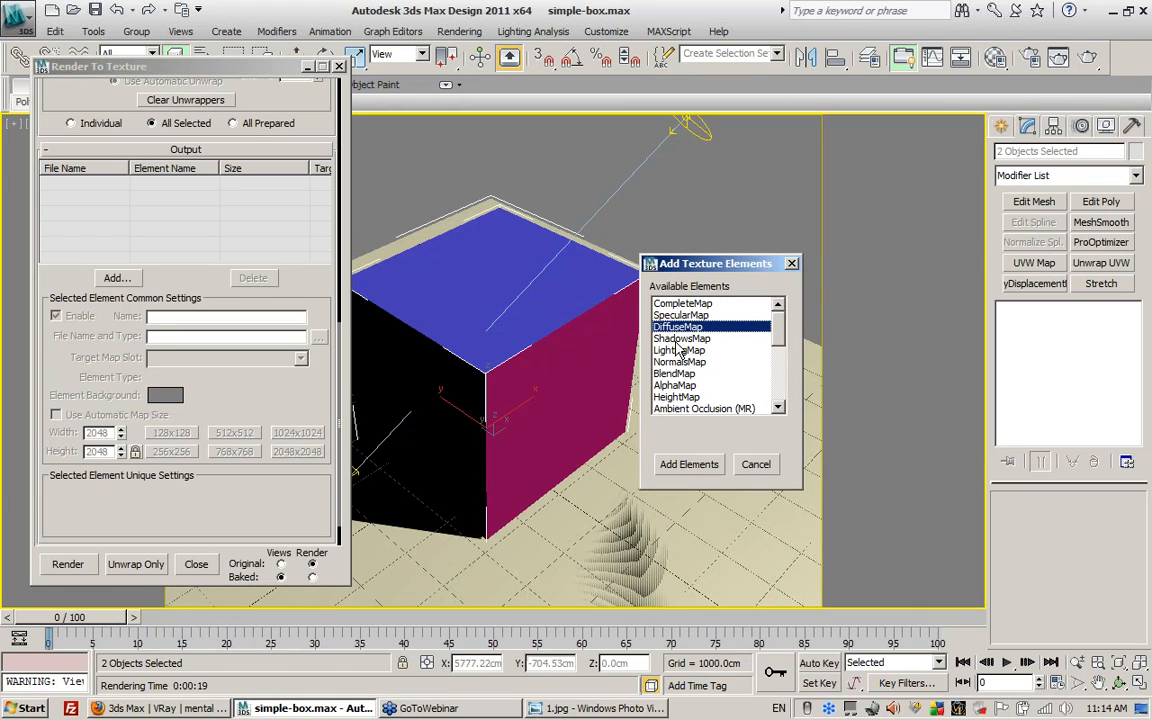
click(676, 341)
click(676, 354)
click(676, 363)
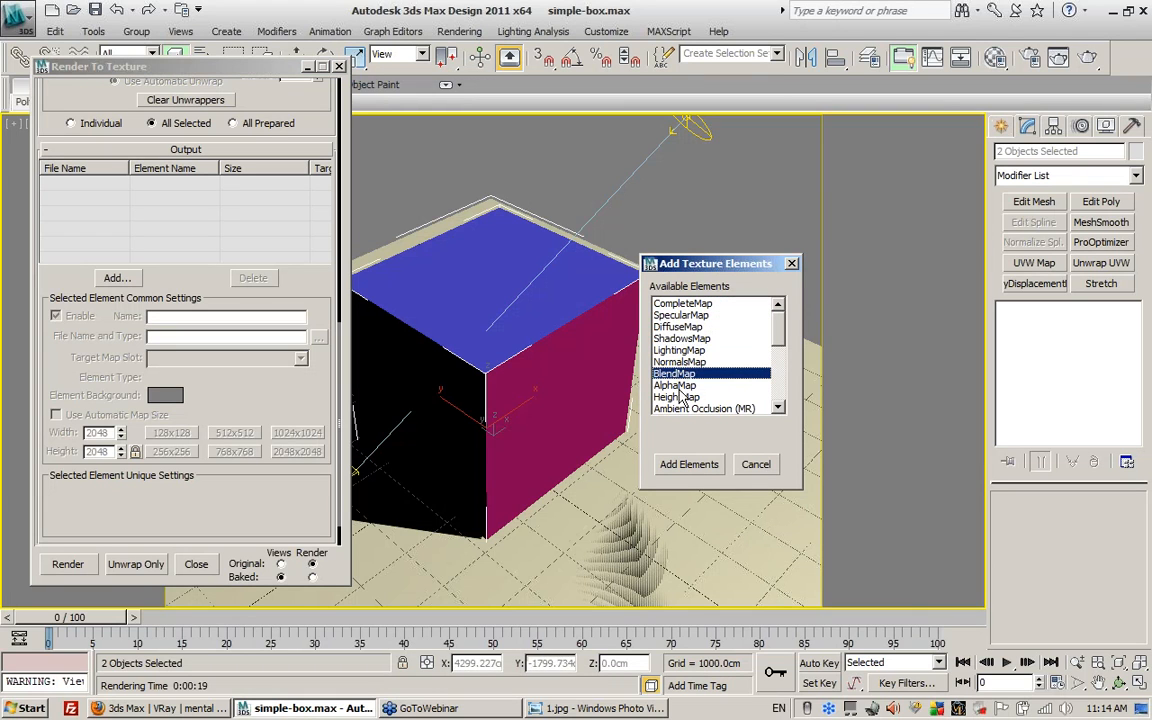
click(680, 374)
click(688, 397)
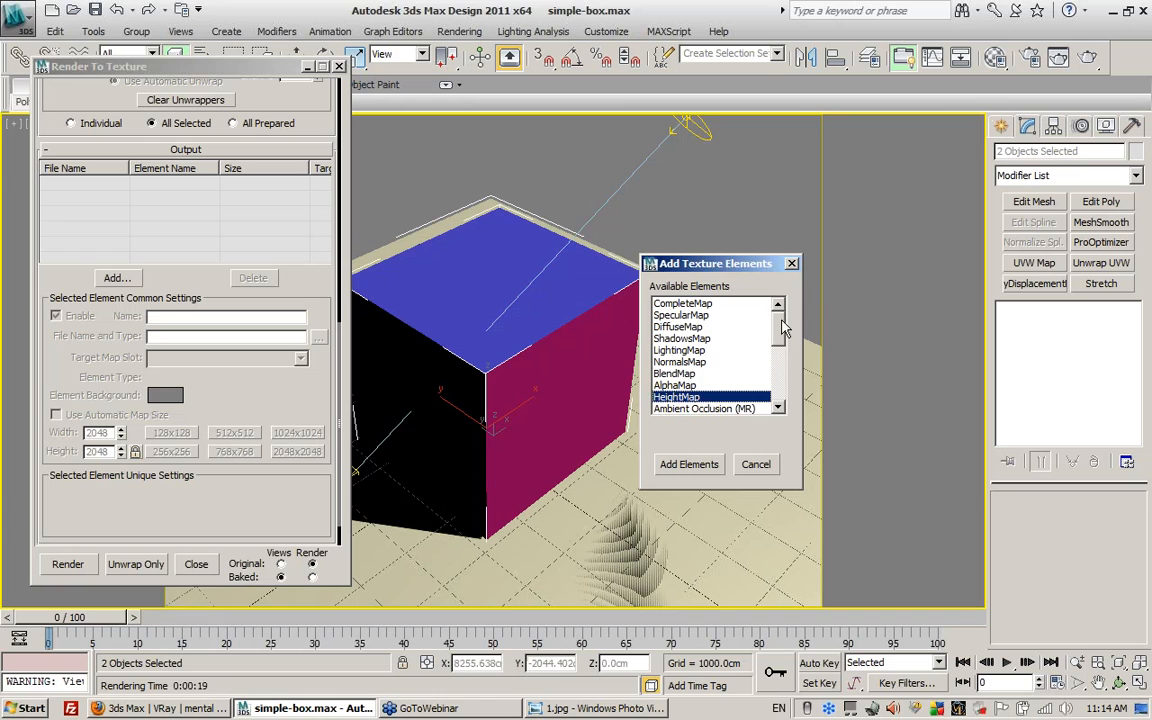
- Look through the V-Ray texture elements, comparing VRayCompleteMap and VRayNormalsMap with the standard CompleteMap
drag(779, 323, 791, 405)
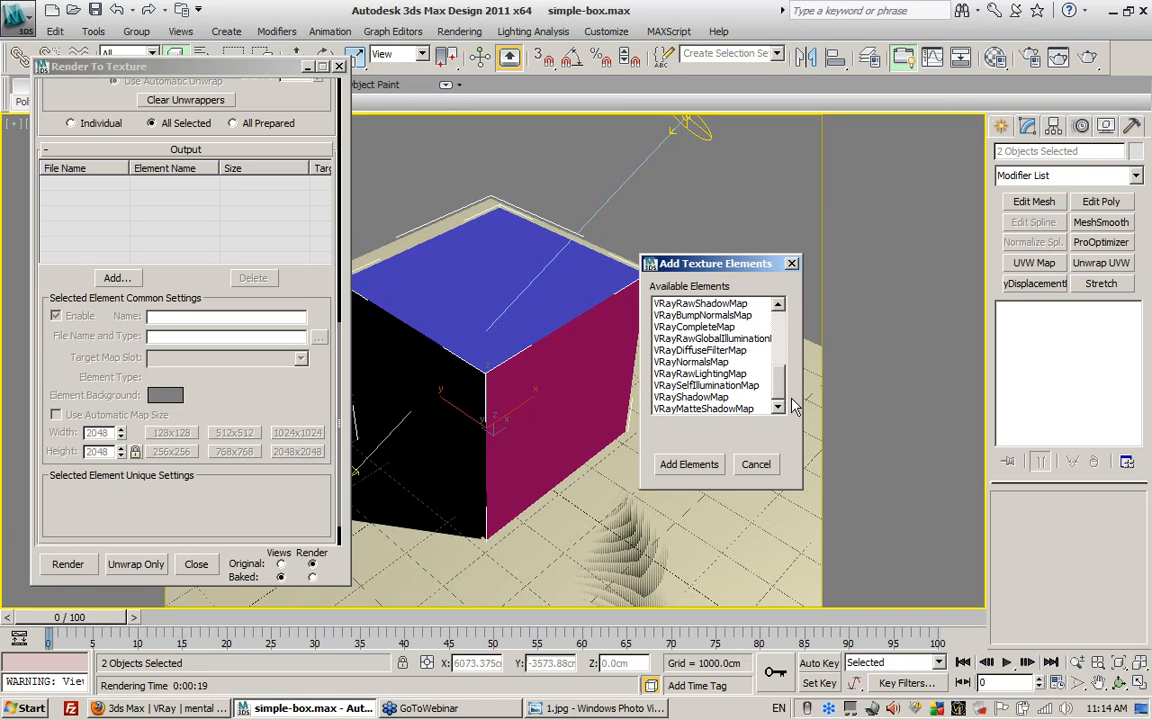
click(698, 304)
click(698, 316)
click(698, 327)
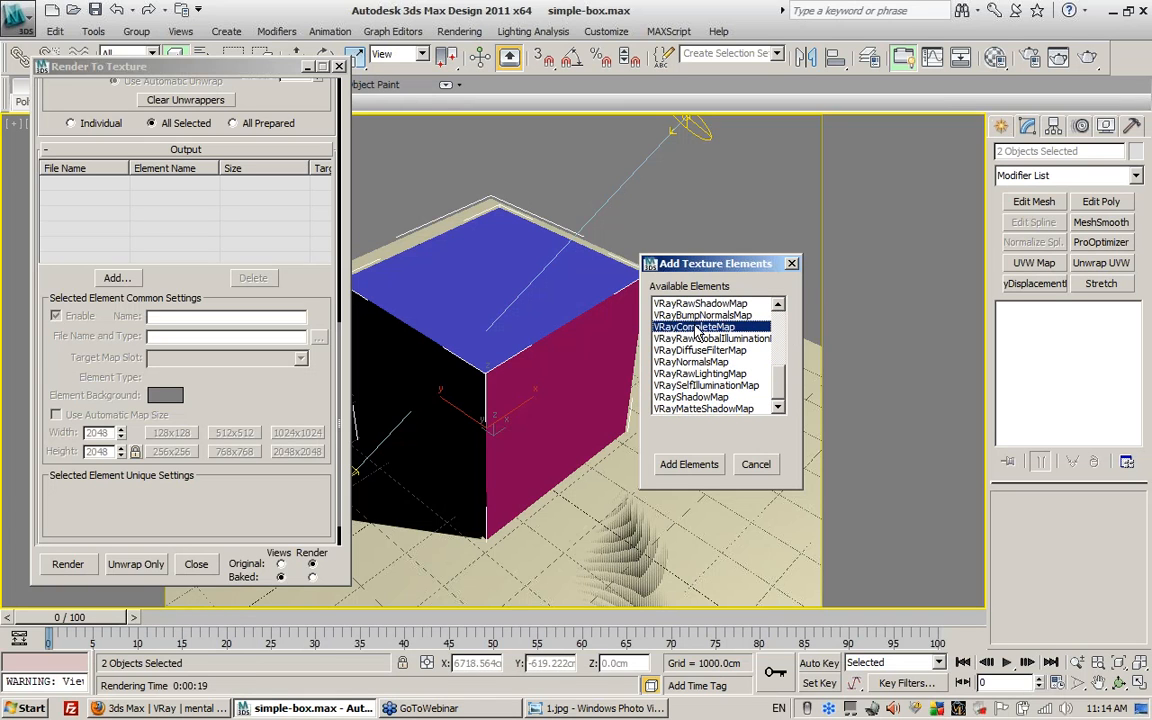
drag(783, 388, 782, 314)
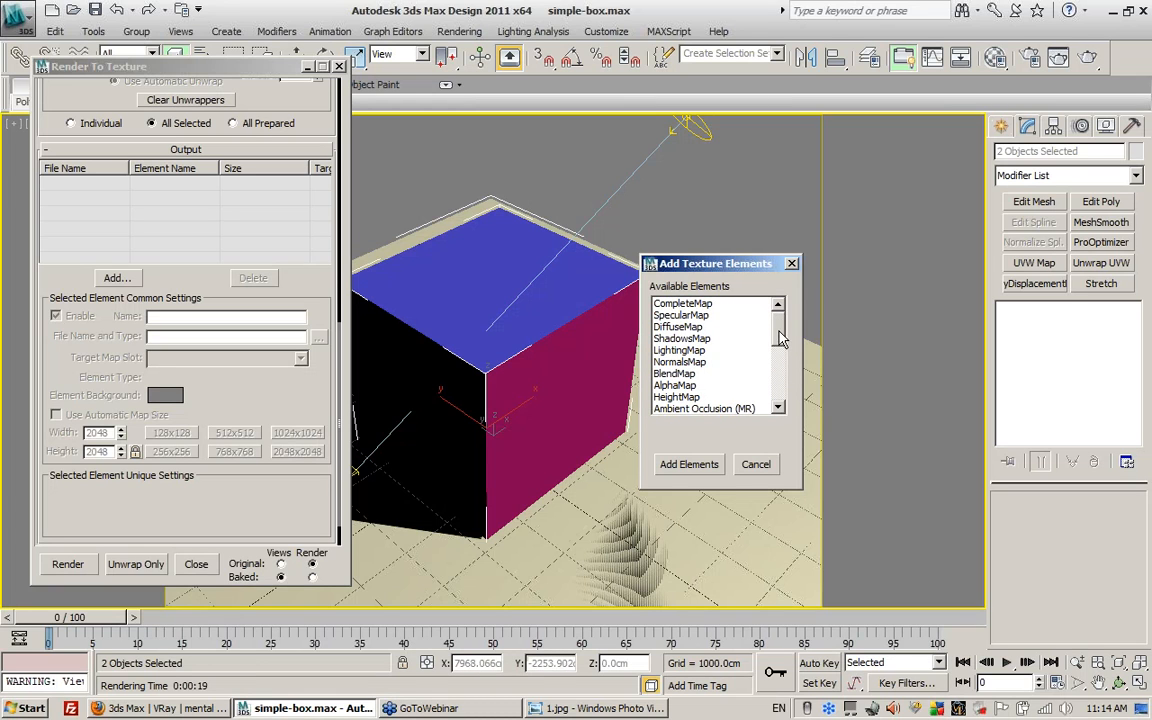
click(699, 306)
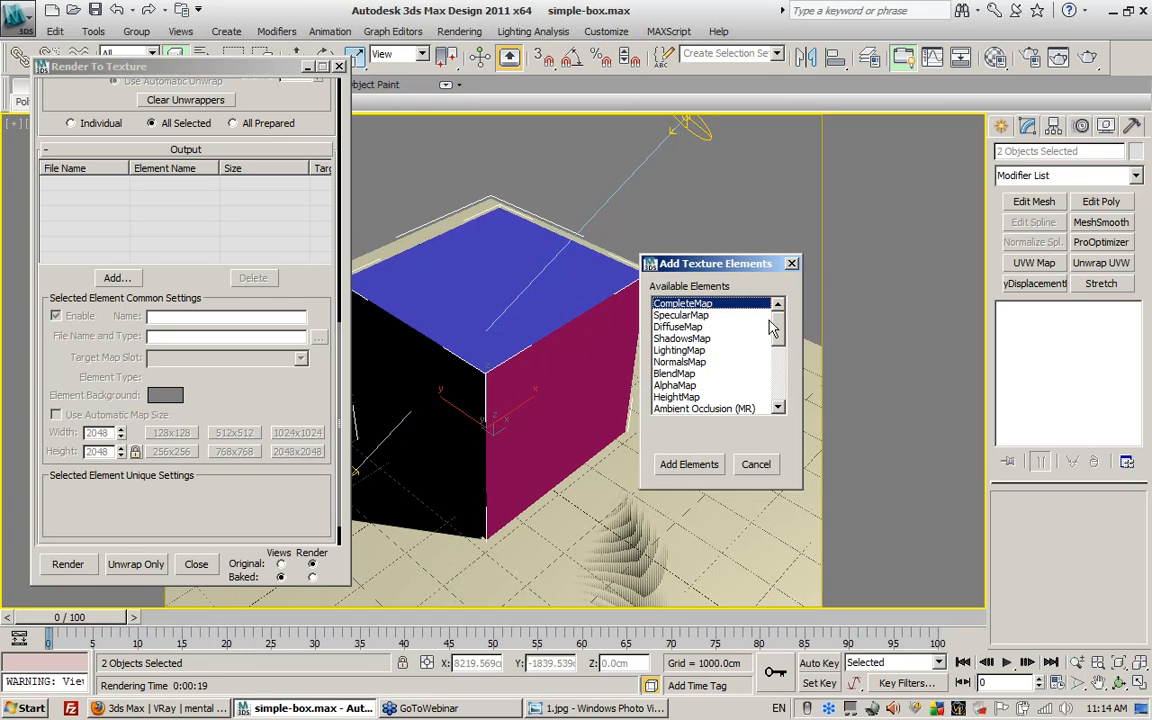
drag(772, 328, 780, 368)
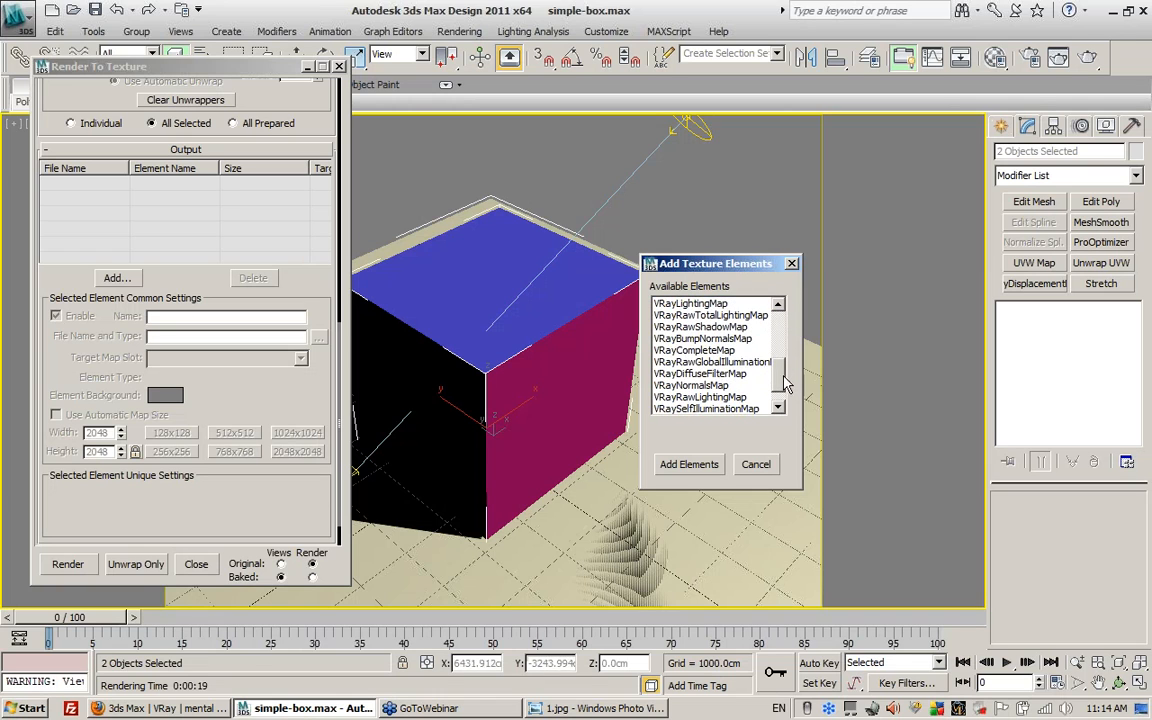
click(677, 351)
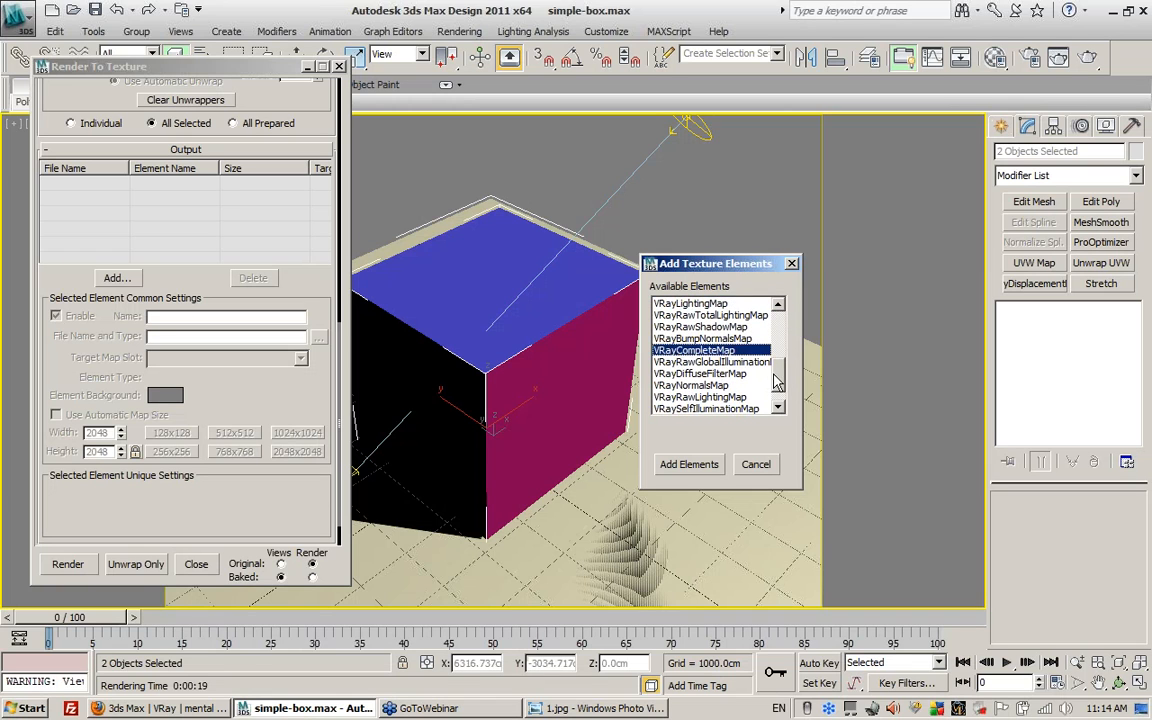
drag(780, 383, 782, 366)
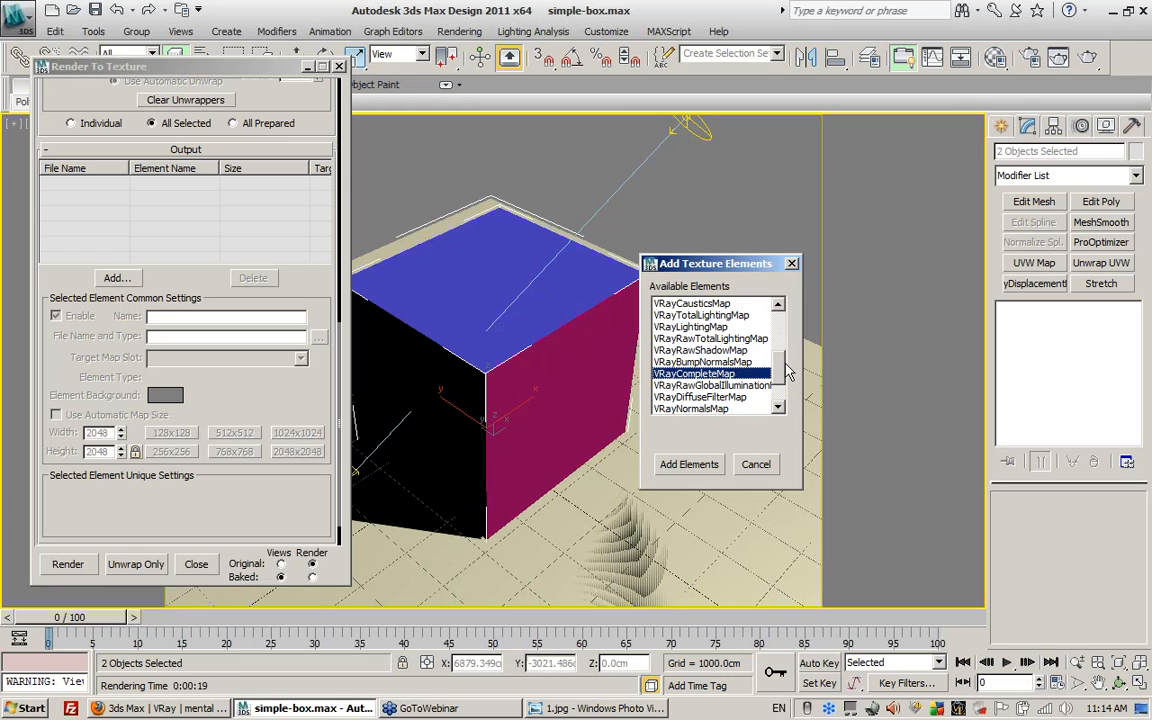
drag(782, 370, 786, 388)
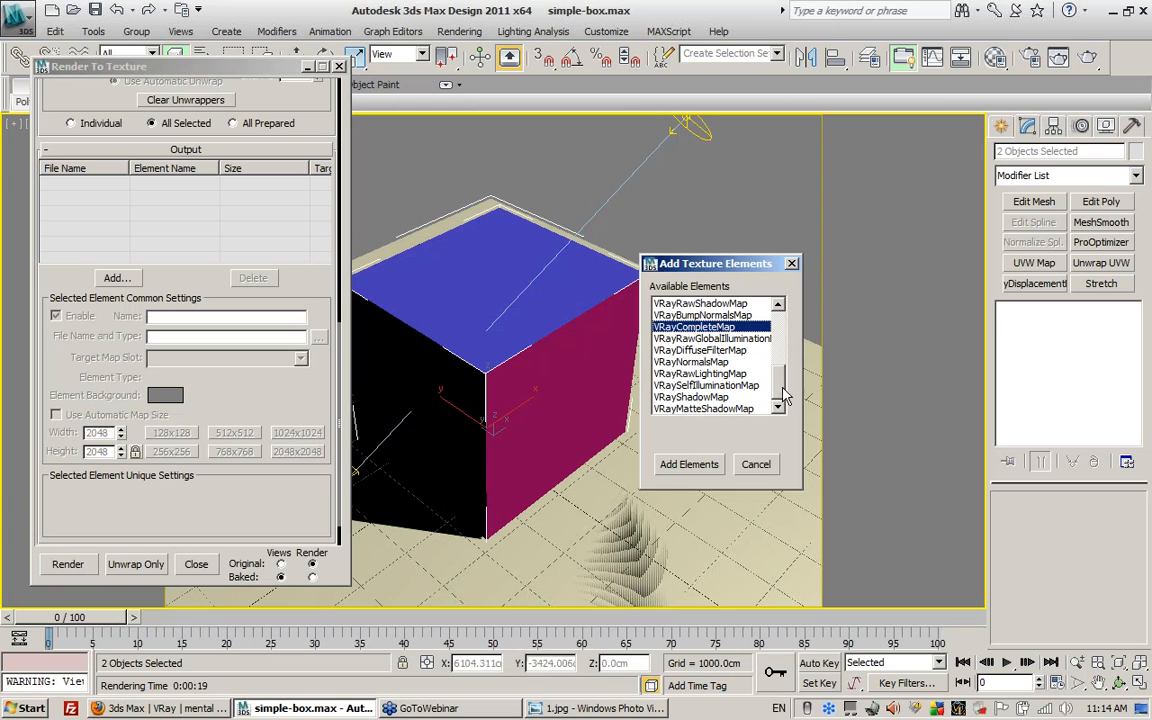
click(687, 363)
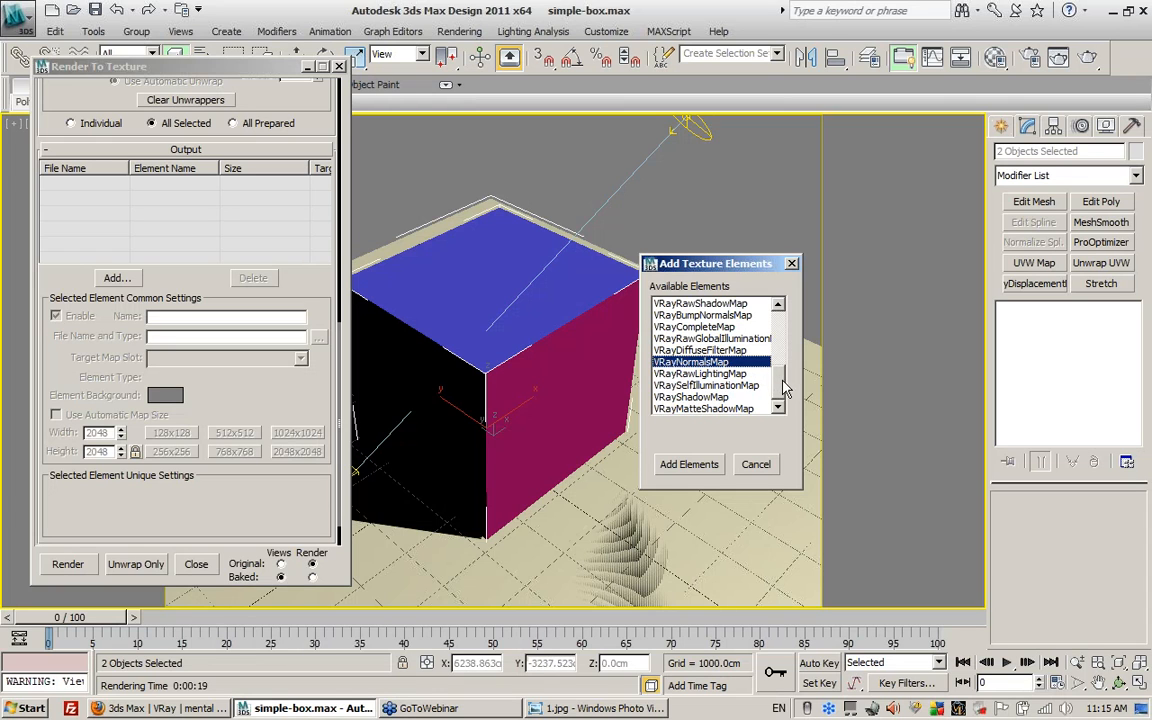
drag(781, 390, 780, 378)
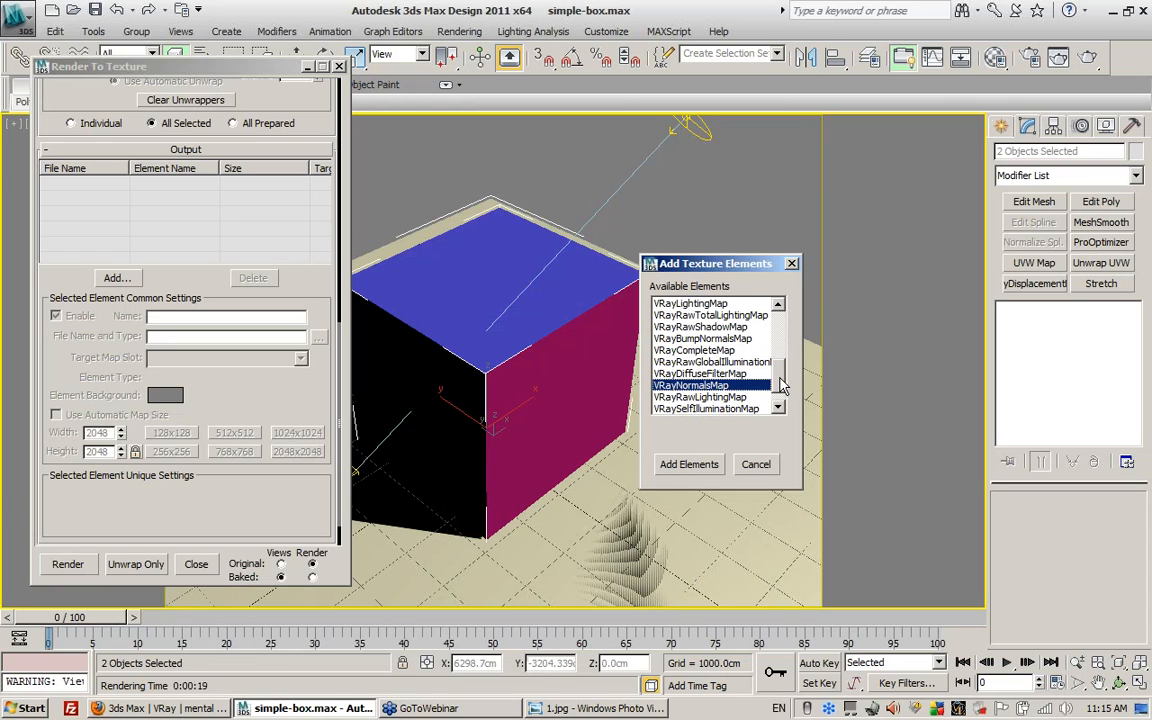
click(710, 351)
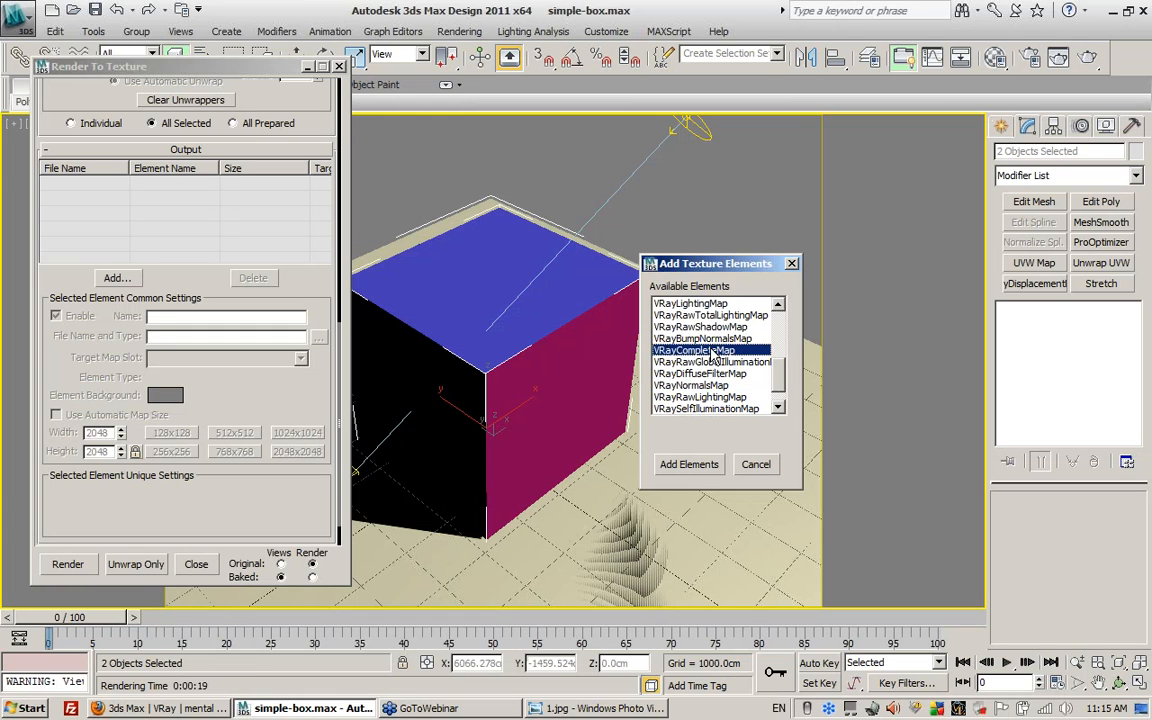
scroll(780, 378, up, 5)
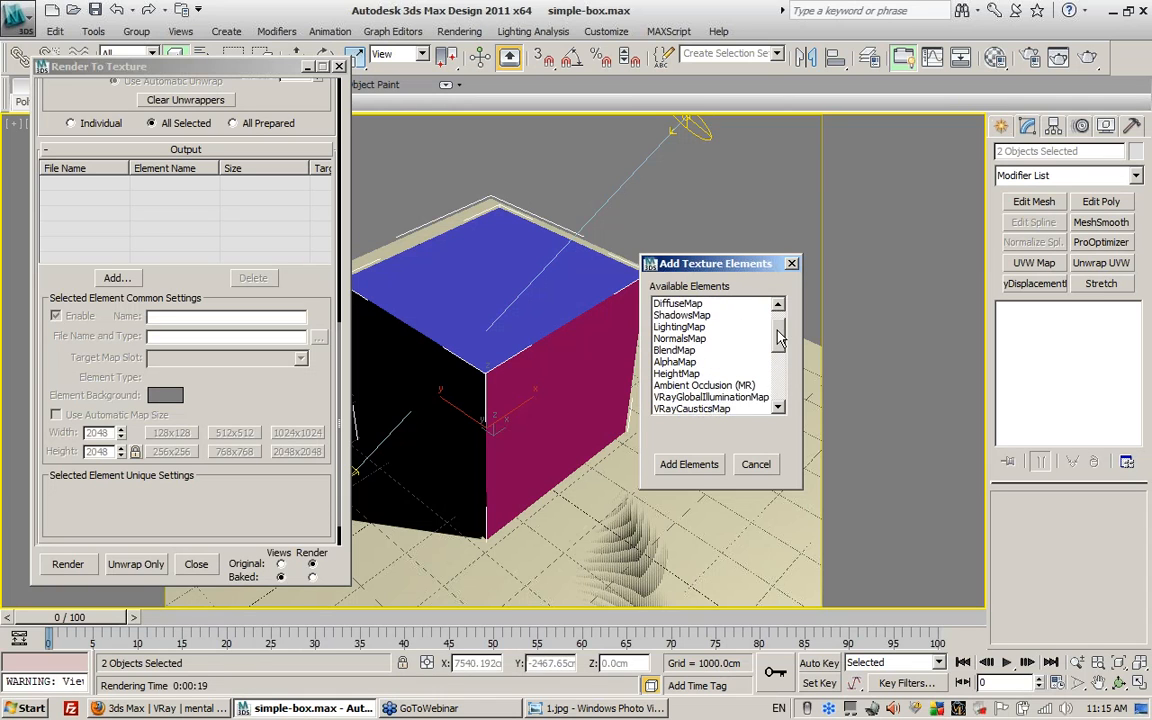
click(690, 304)
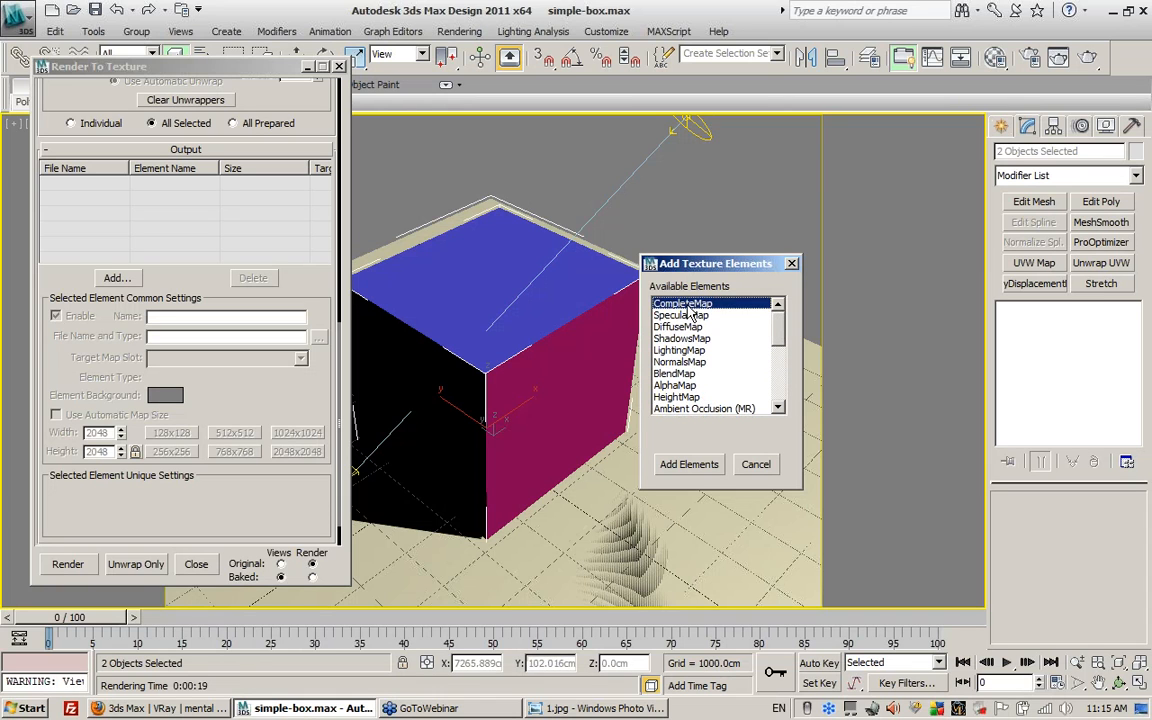
- Add the VRayCompleteMap texture element to the bake output of the box and the floor plane
drag(779, 328, 783, 375)
click(713, 363)
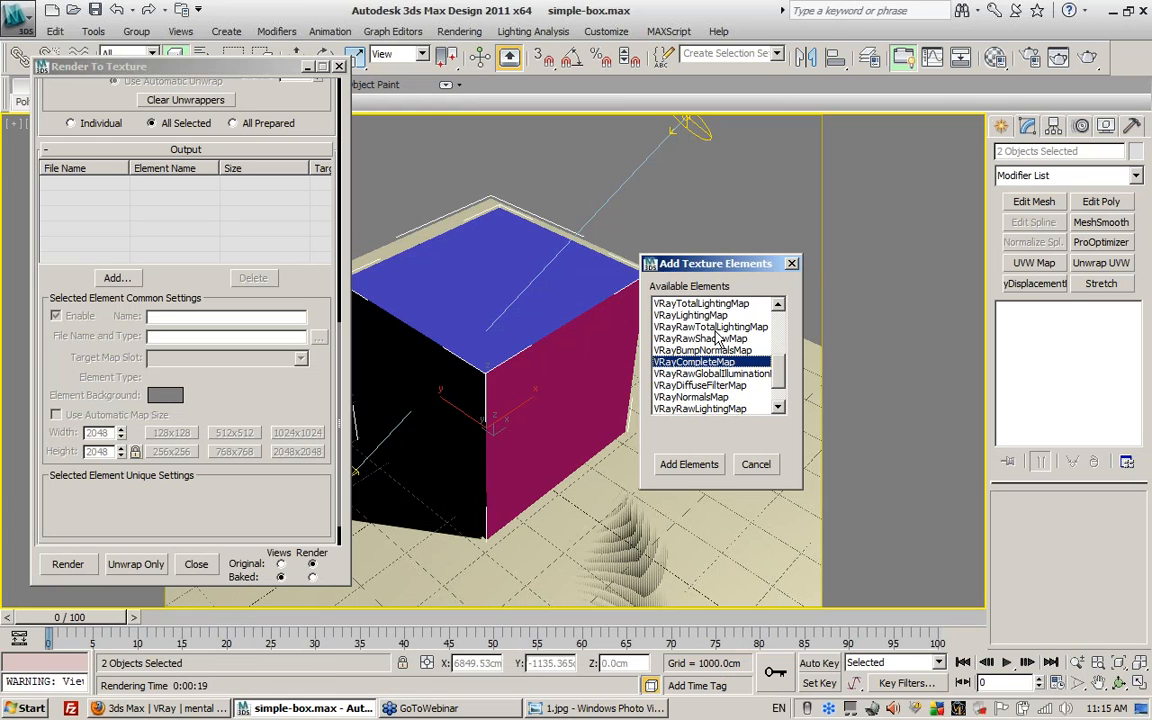
click(711, 410)
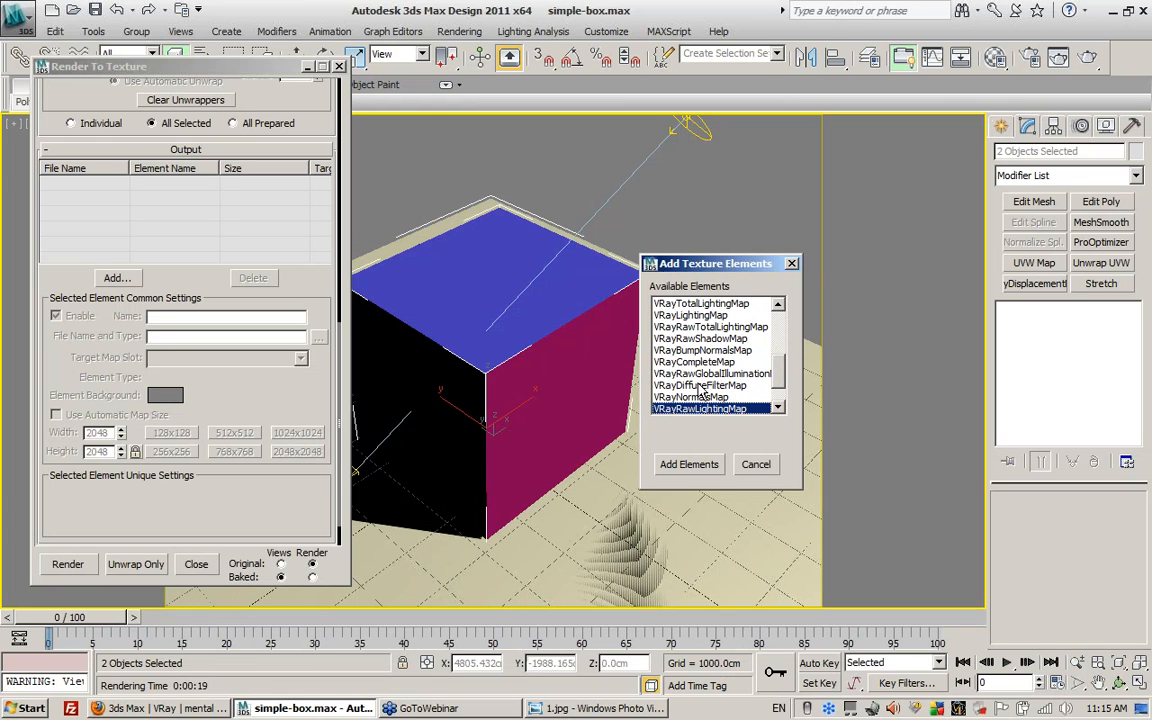
click(699, 364)
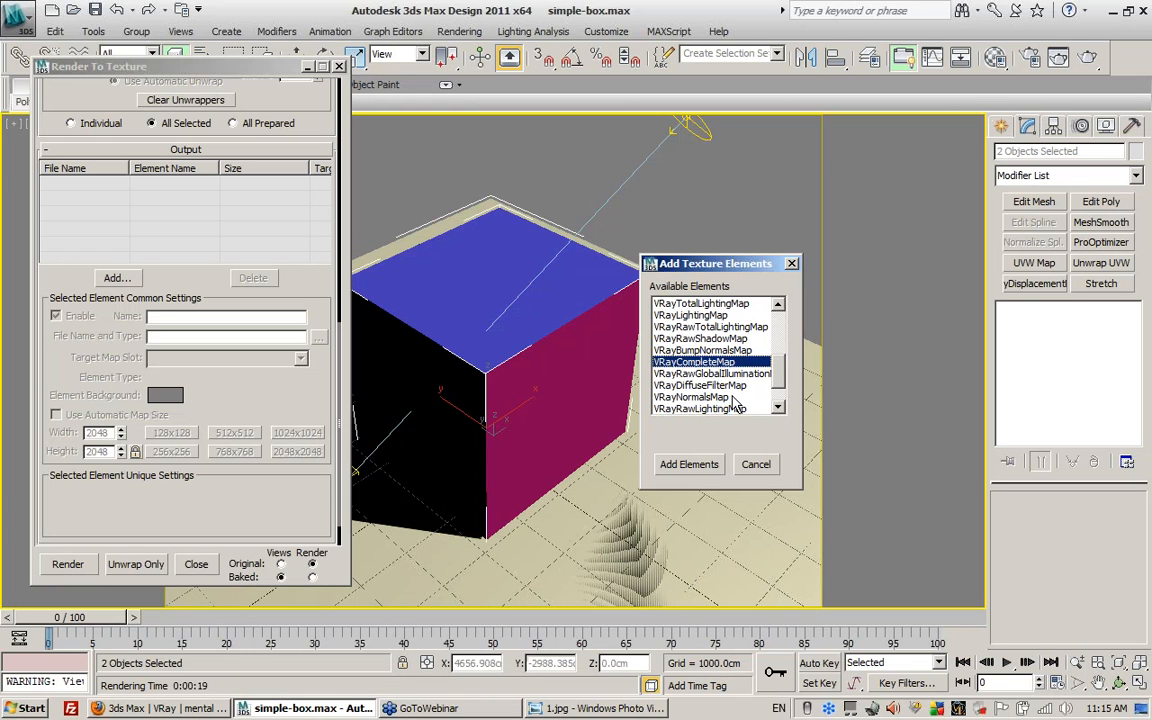
double_click(733, 368)
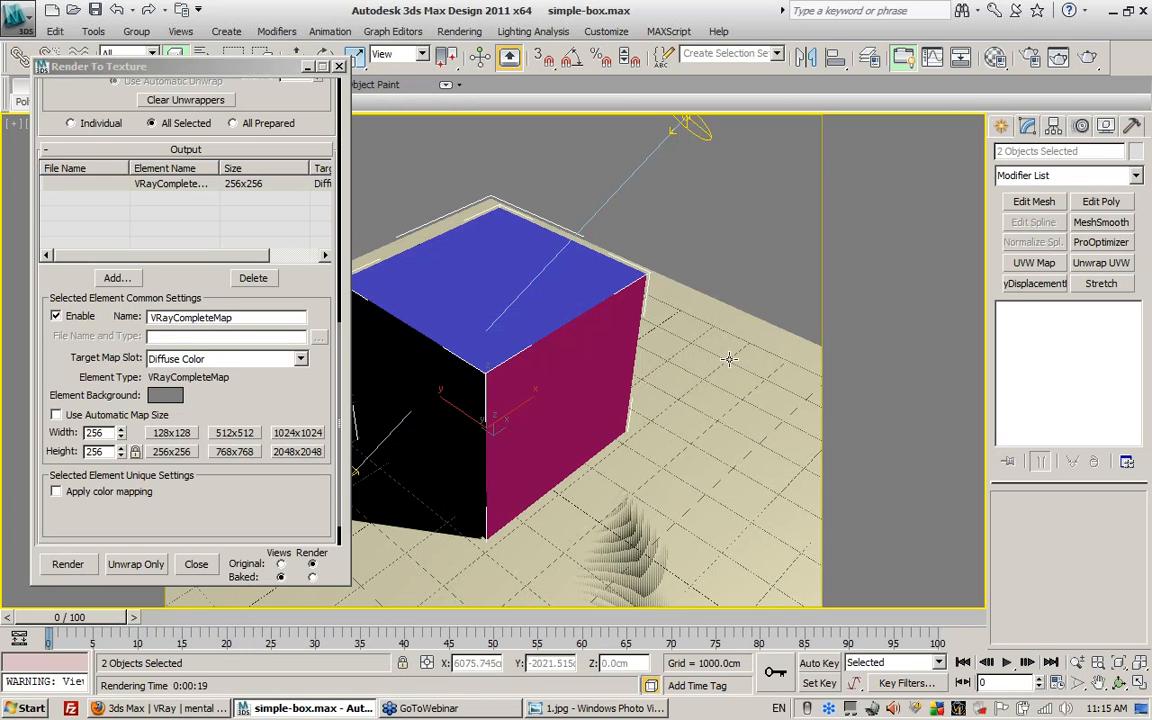
- Look through the map slots offered as target for the VRayCompleteMap element, from Ambient Color to Displacement
click(265, 358)
click(310, 418)
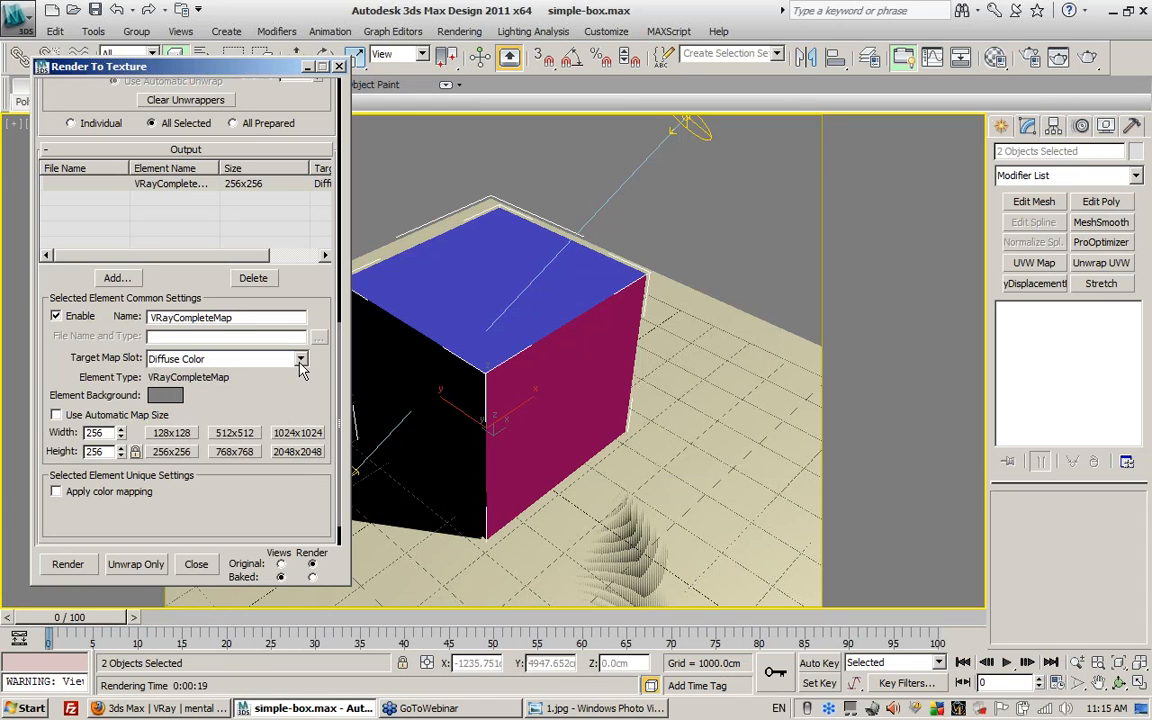
click(275, 358)
mouse_move(305, 420)
mouse_down()
mouse_move(305, 435)
mouse_move(301, 398)
mouse_up()
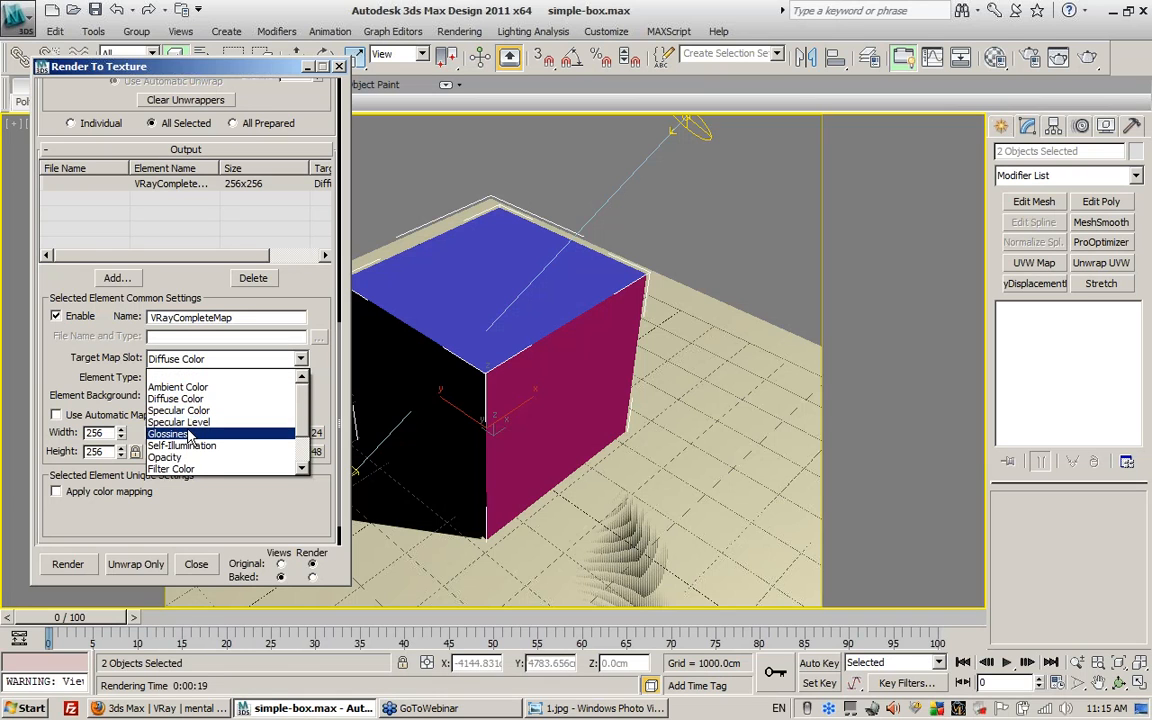
scroll(188, 436, down, 1)
scroll(188, 430, down, 1)
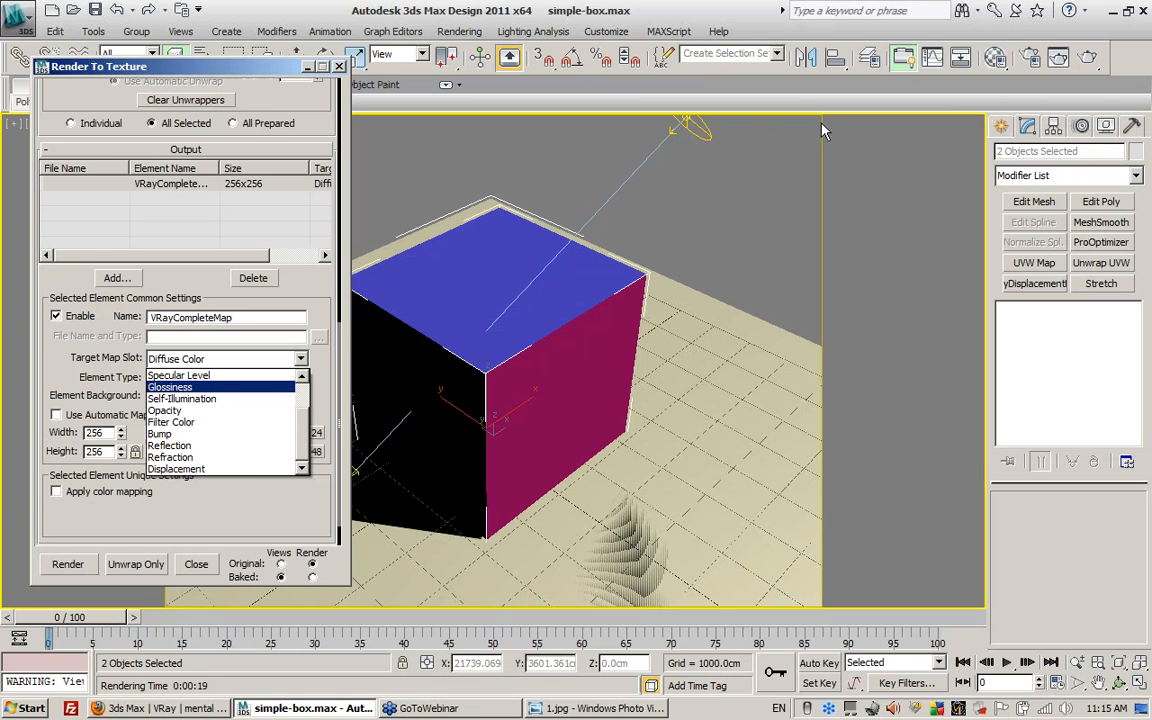
- Change the second sample material from VRayMtl to Standard in the Material Editor and examine its Maps list
click(996, 56)
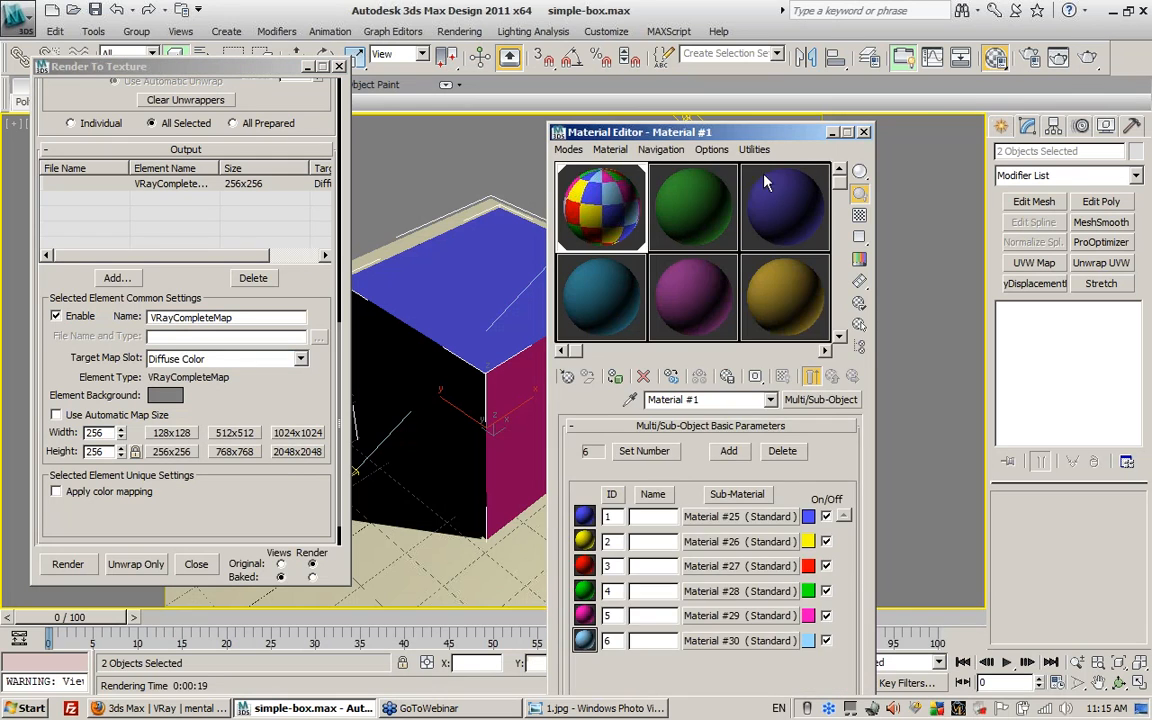
drag(706, 124, 647, 9)
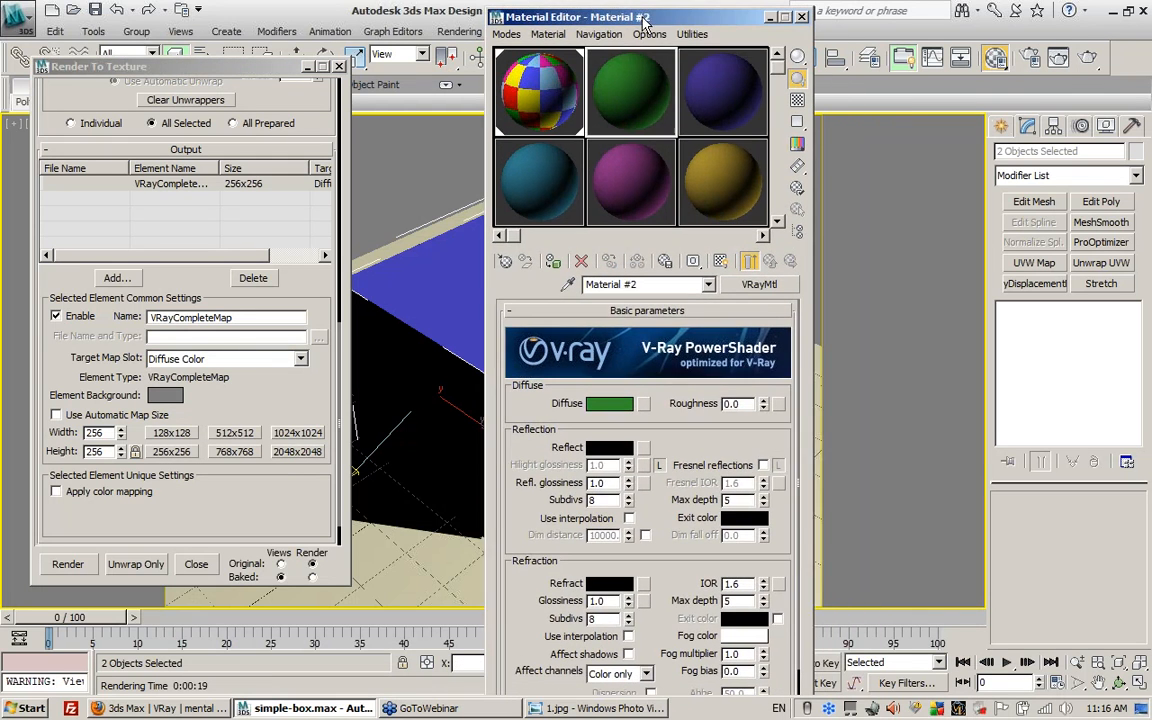
click(758, 288)
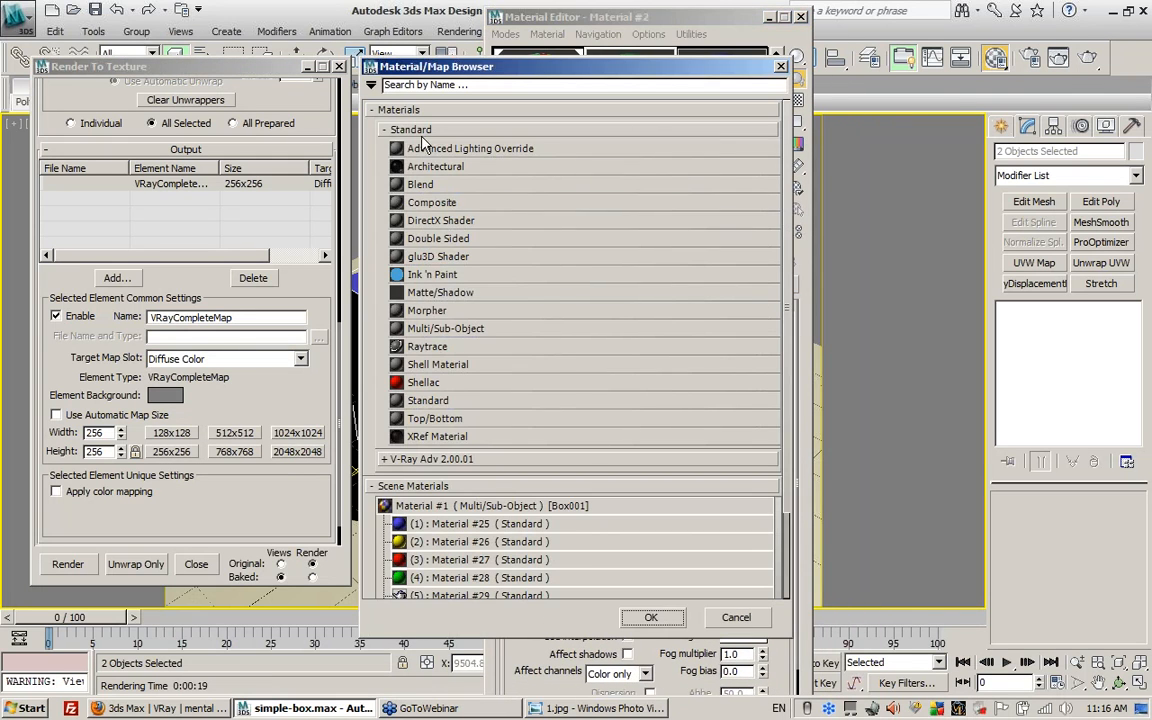
double_click(430, 405)
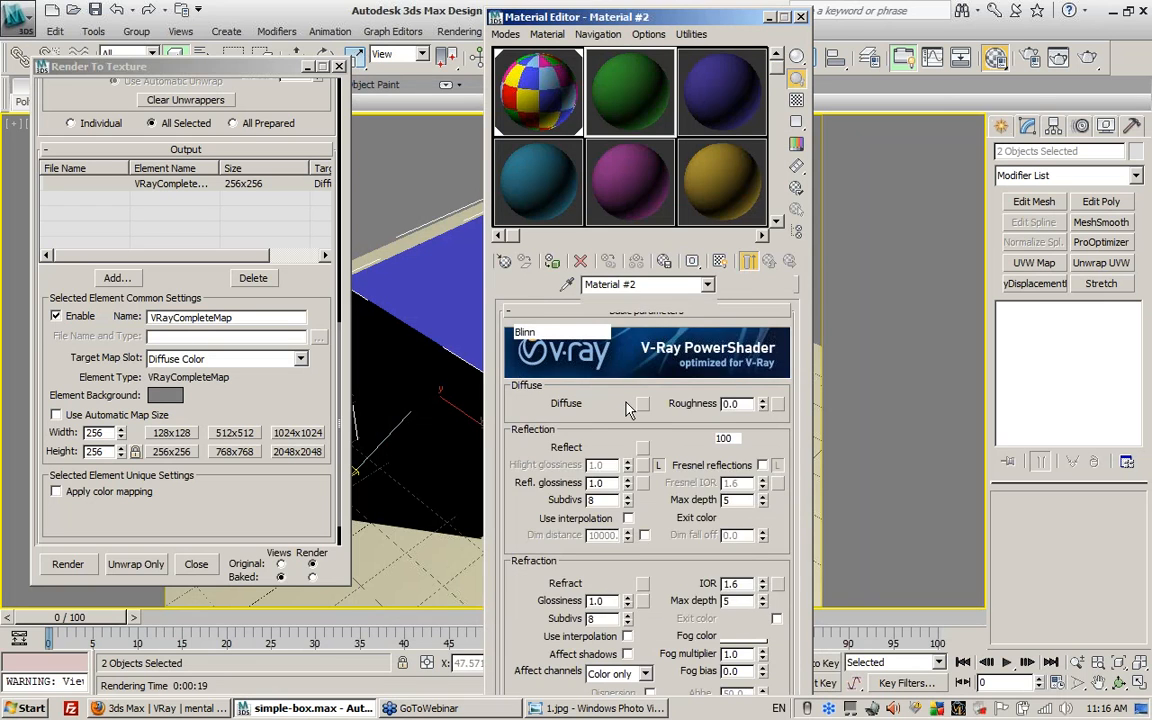
click(620, 597)
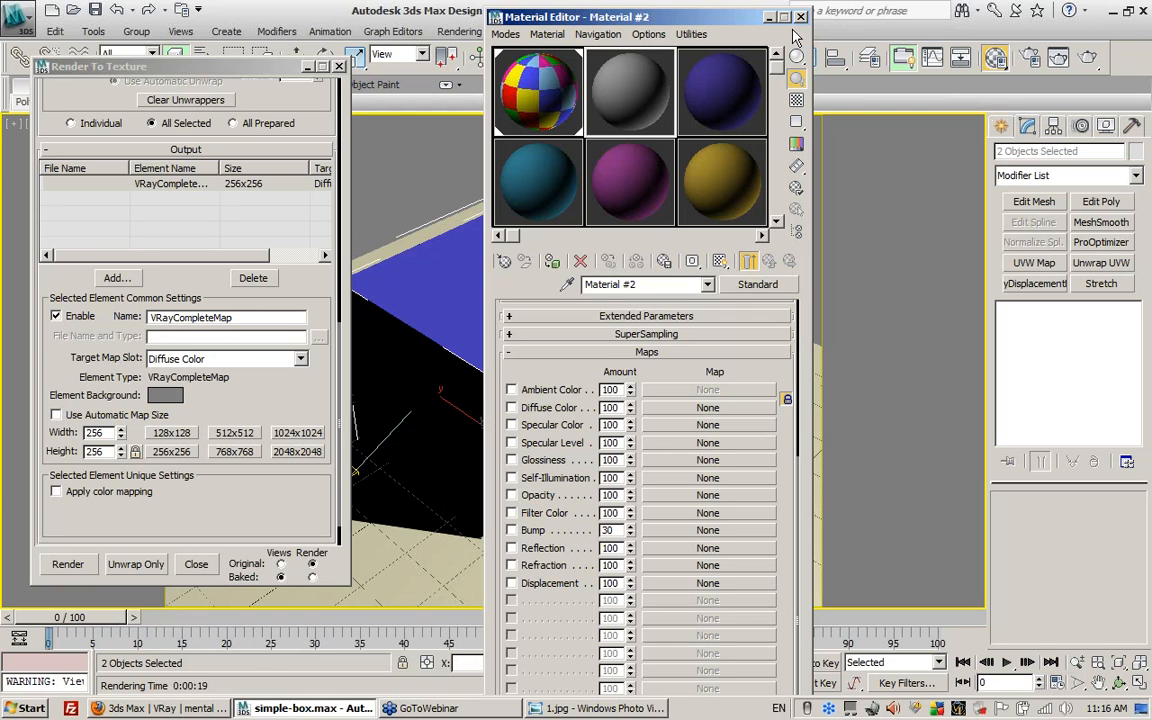
click(556, 92)
click(801, 17)
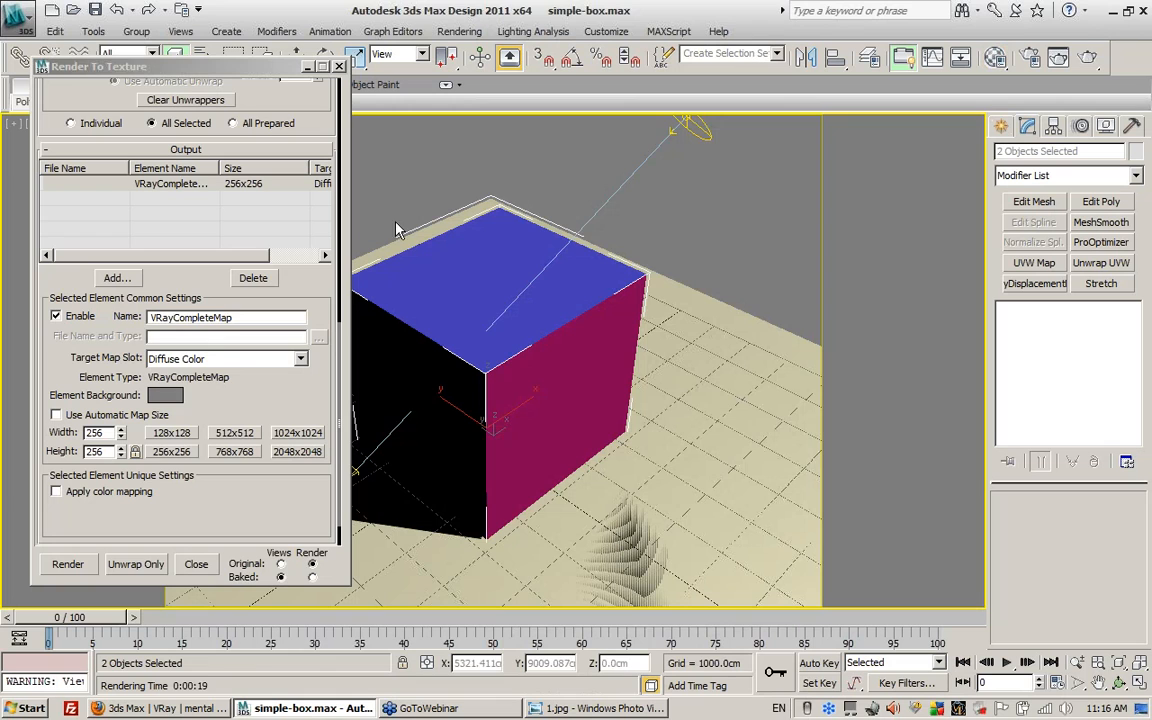
- Set the target map slot of the VRayCompleteMap element to Self-Illumination
click(300, 359)
drag(306, 410, 306, 396)
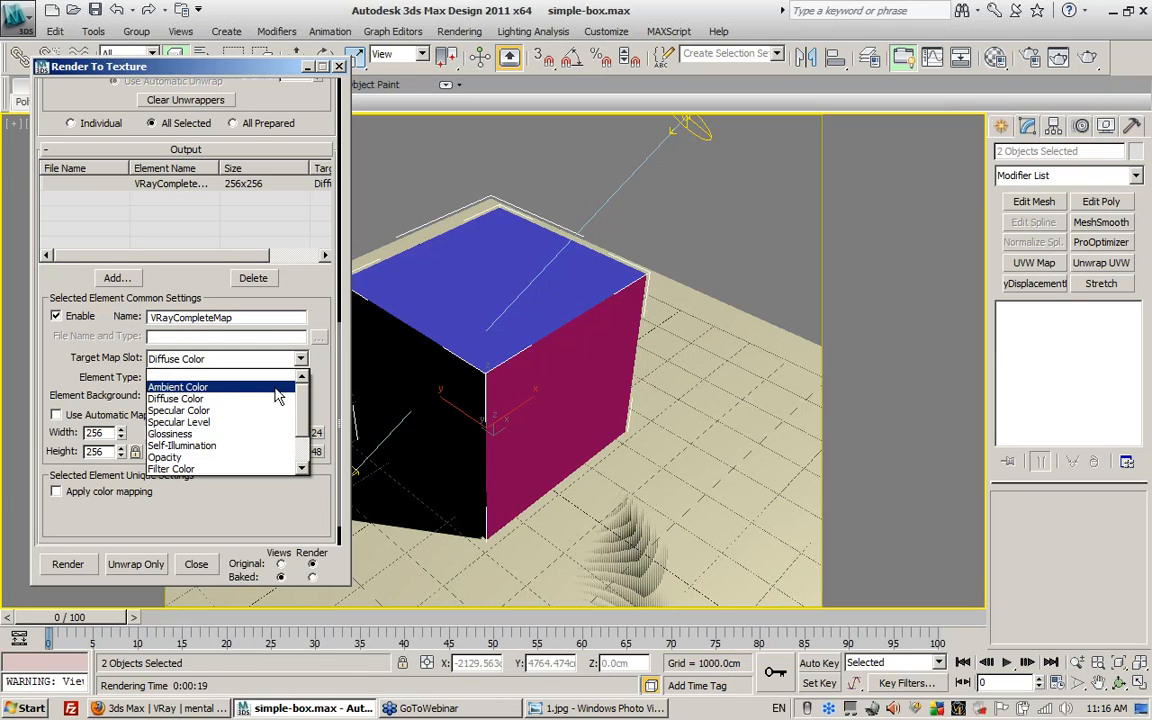
scroll(285, 400, down, 1)
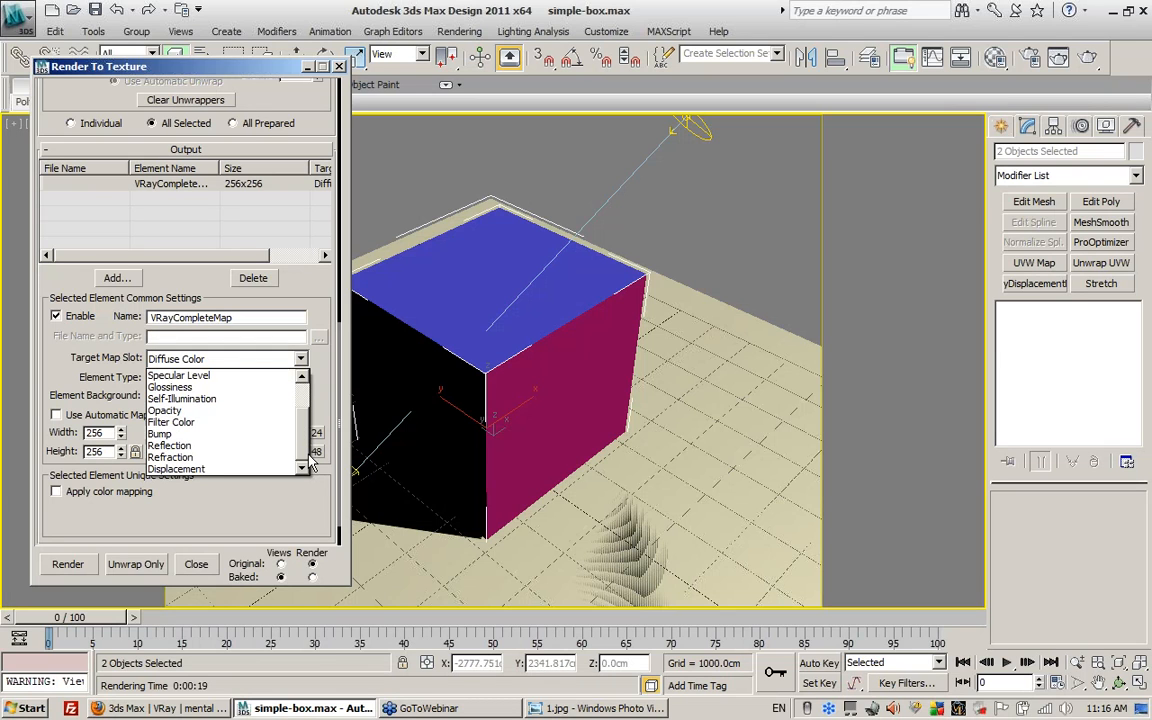
scroll(281, 408, up, 1)
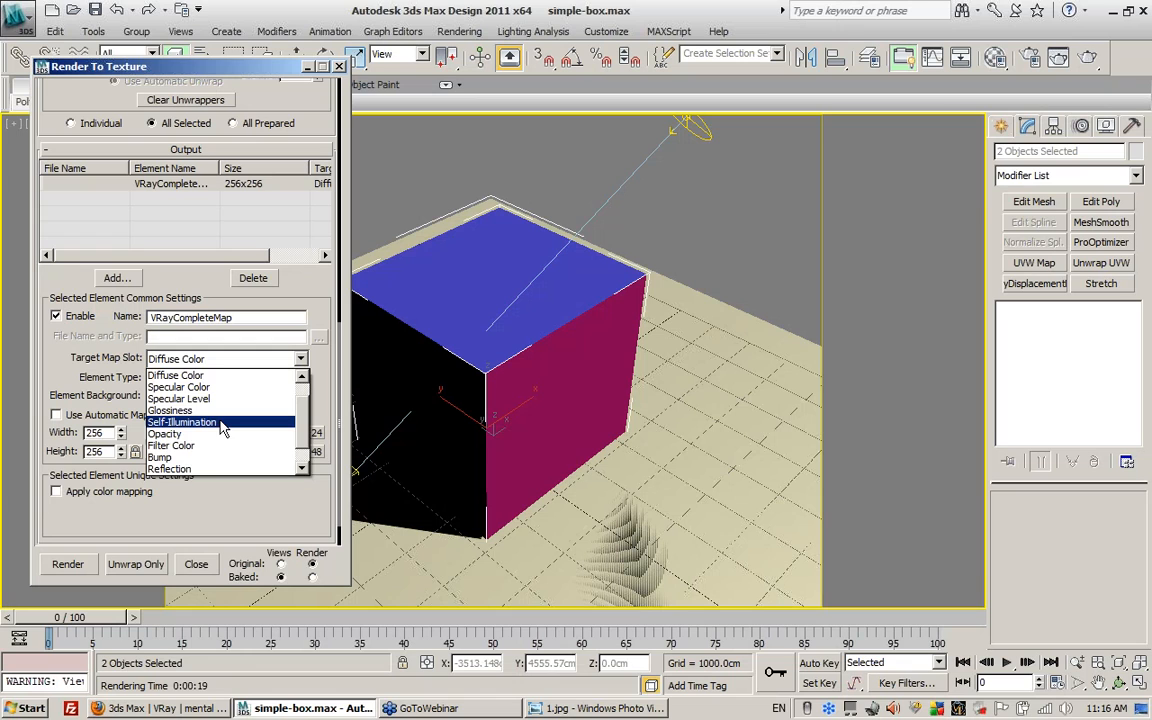
click(222, 428)
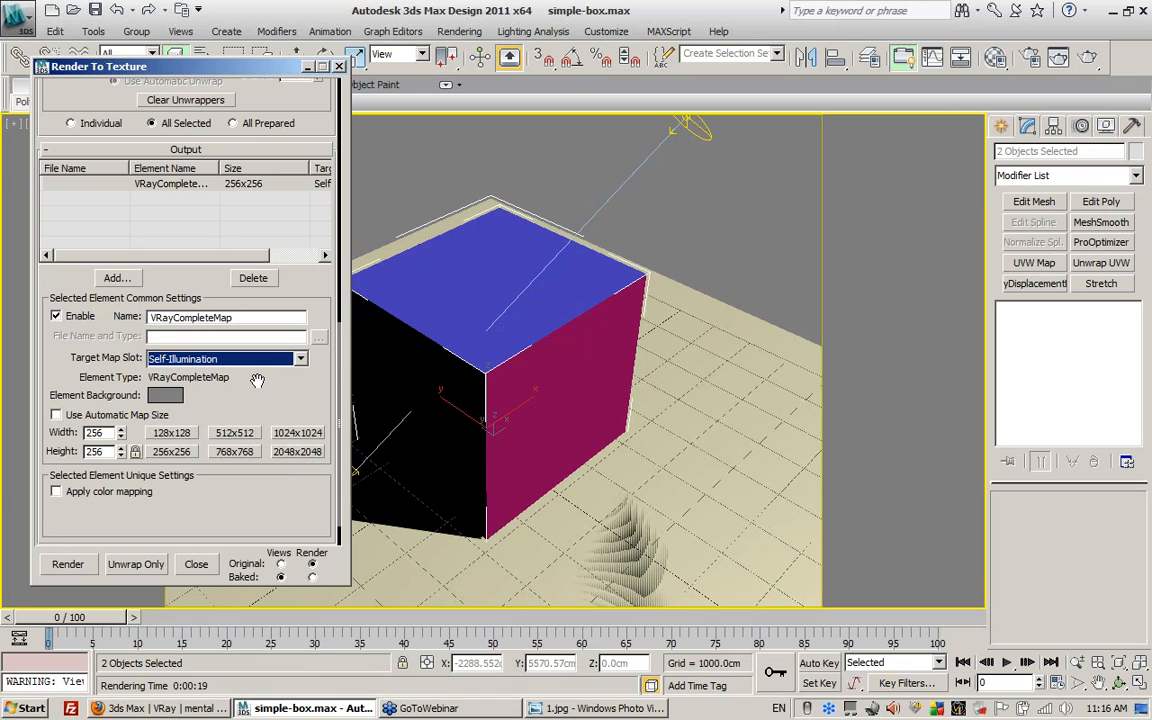
click(294, 397)
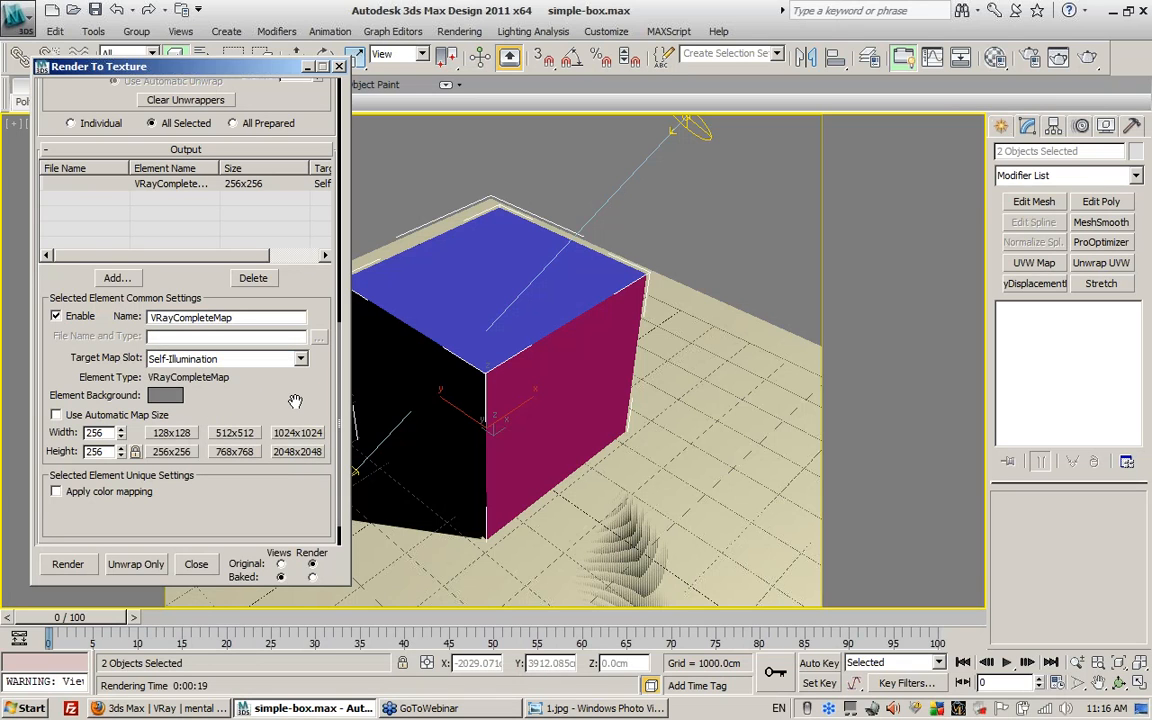
- Set the VRayCompleteMap output size to 1024x1024
double_click(92, 452)
click(296, 433)
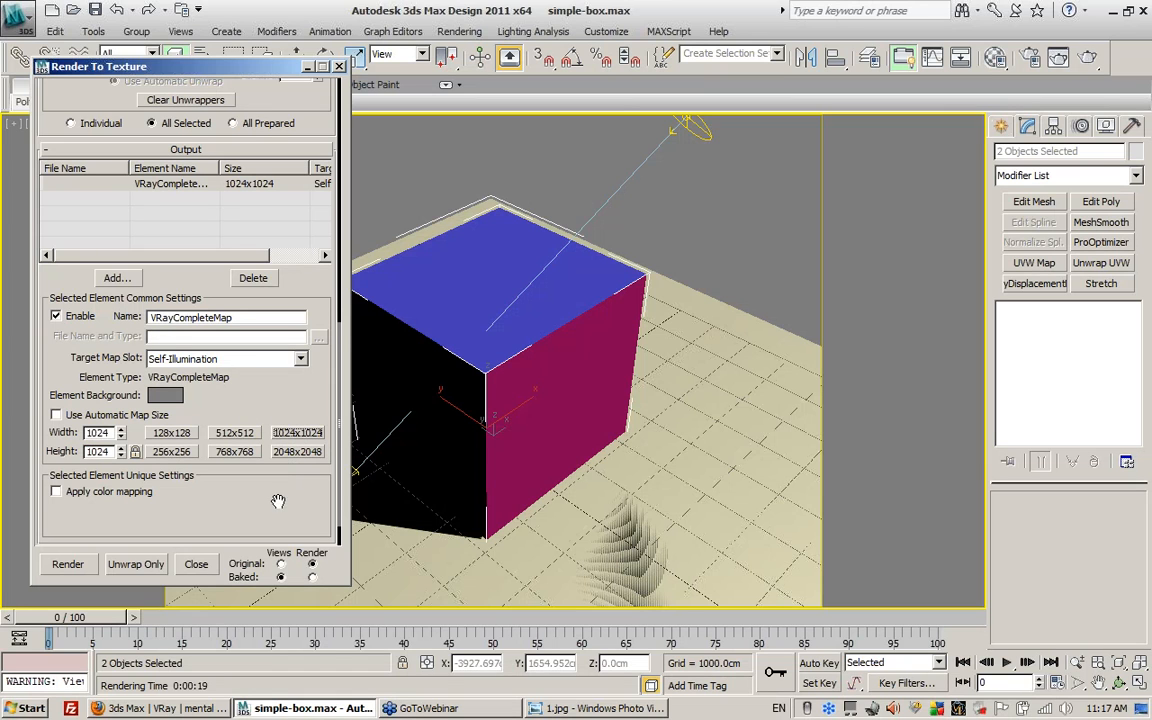
scroll(265, 470, down, 2)
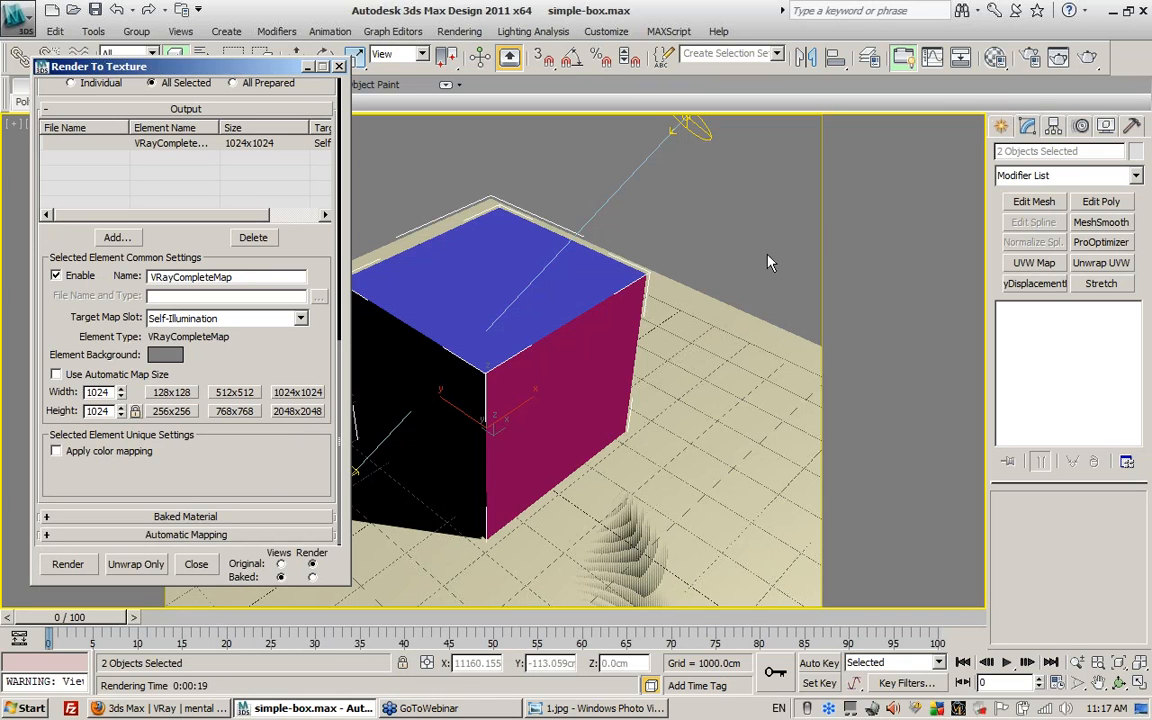
- Turn on Sub-pixel mapping in the V-Ray color mapping render settings and Apply color mapping for the VRayCompleteMap element
click(1029, 62)
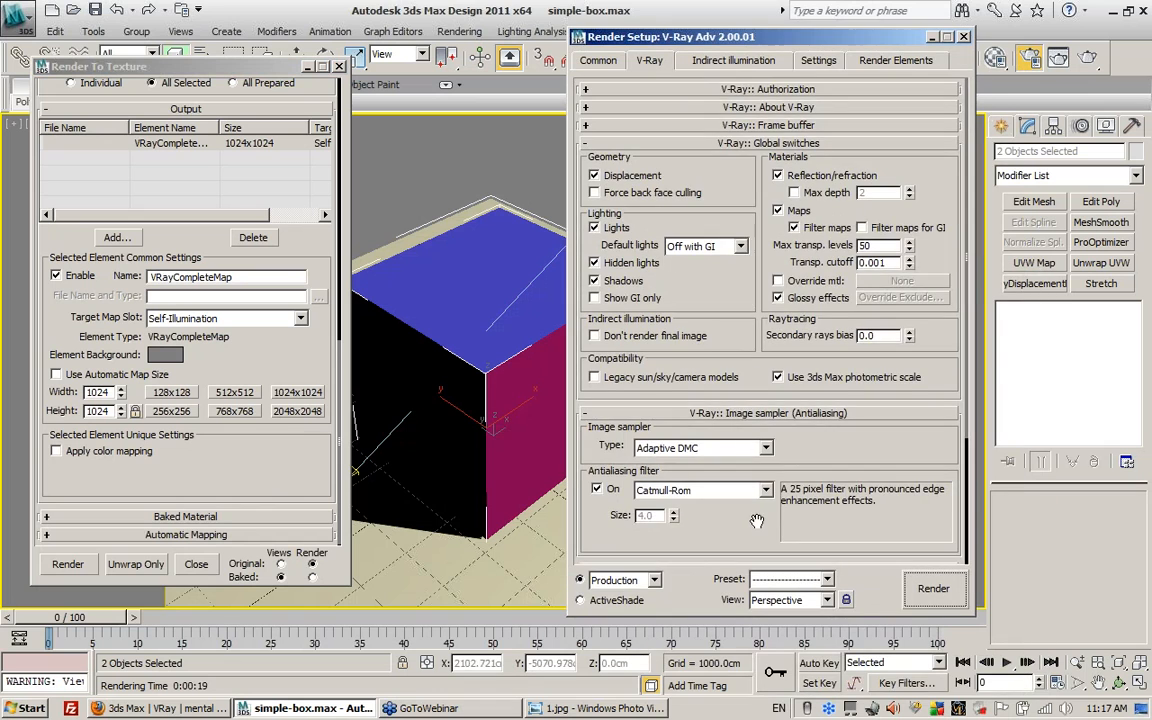
drag(756, 521, 739, 195)
click(767, 456)
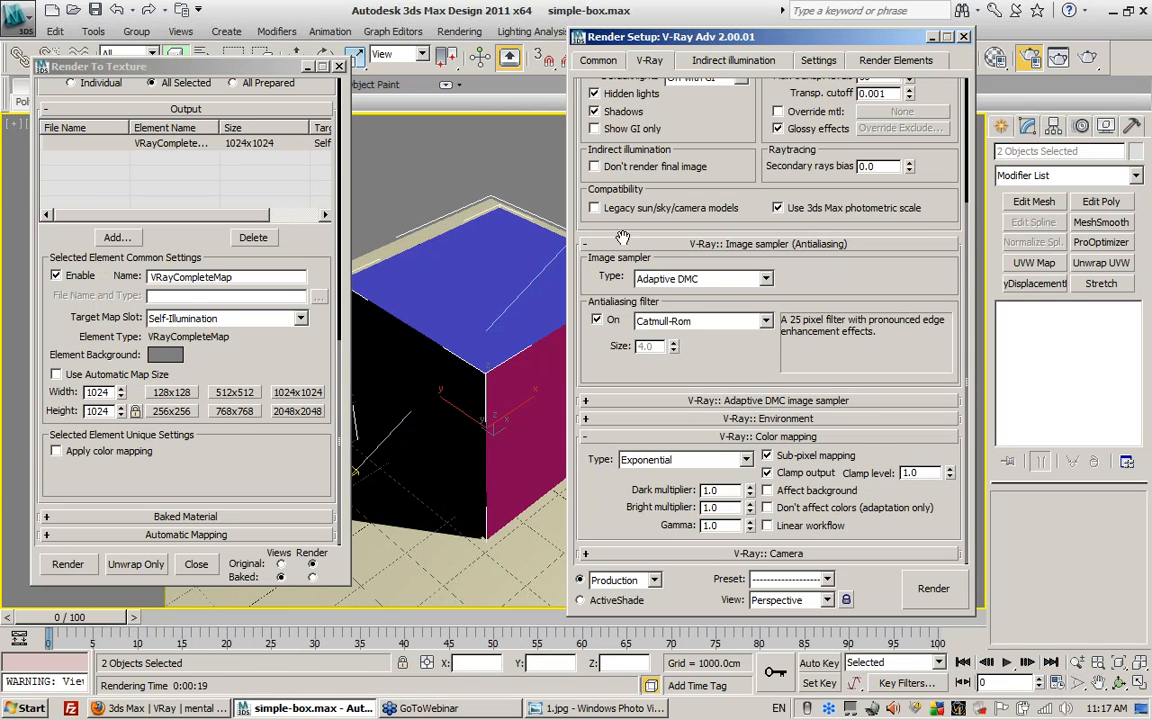
click(107, 455)
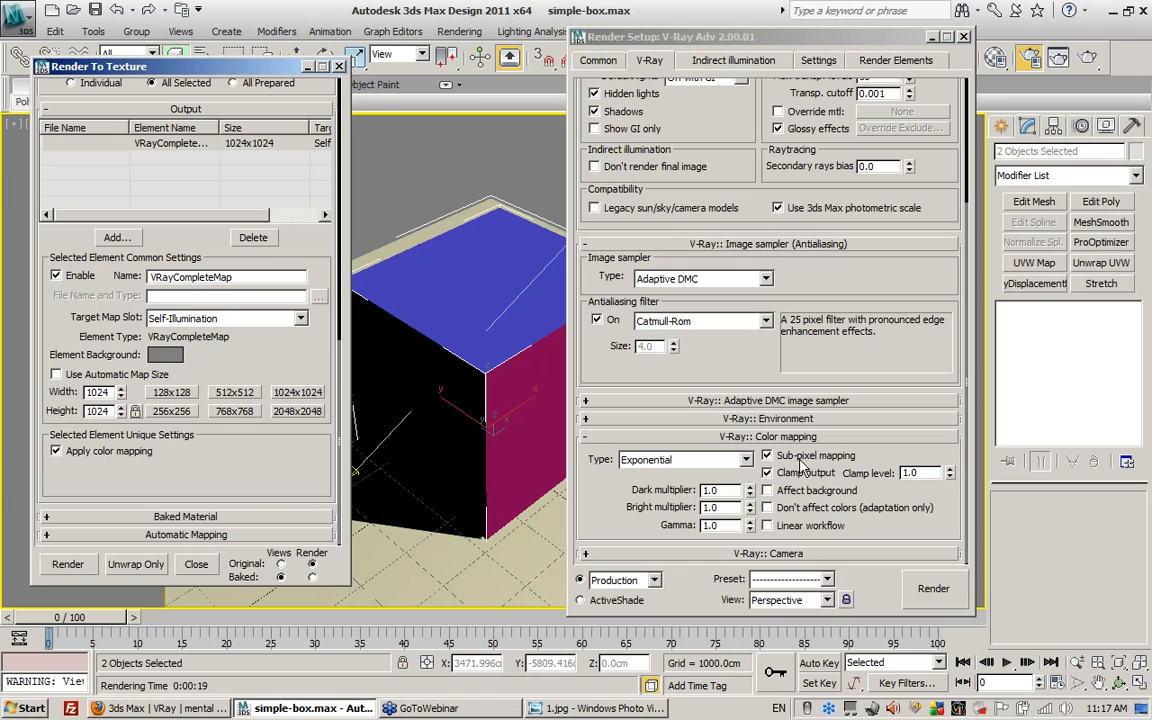
click(112, 452)
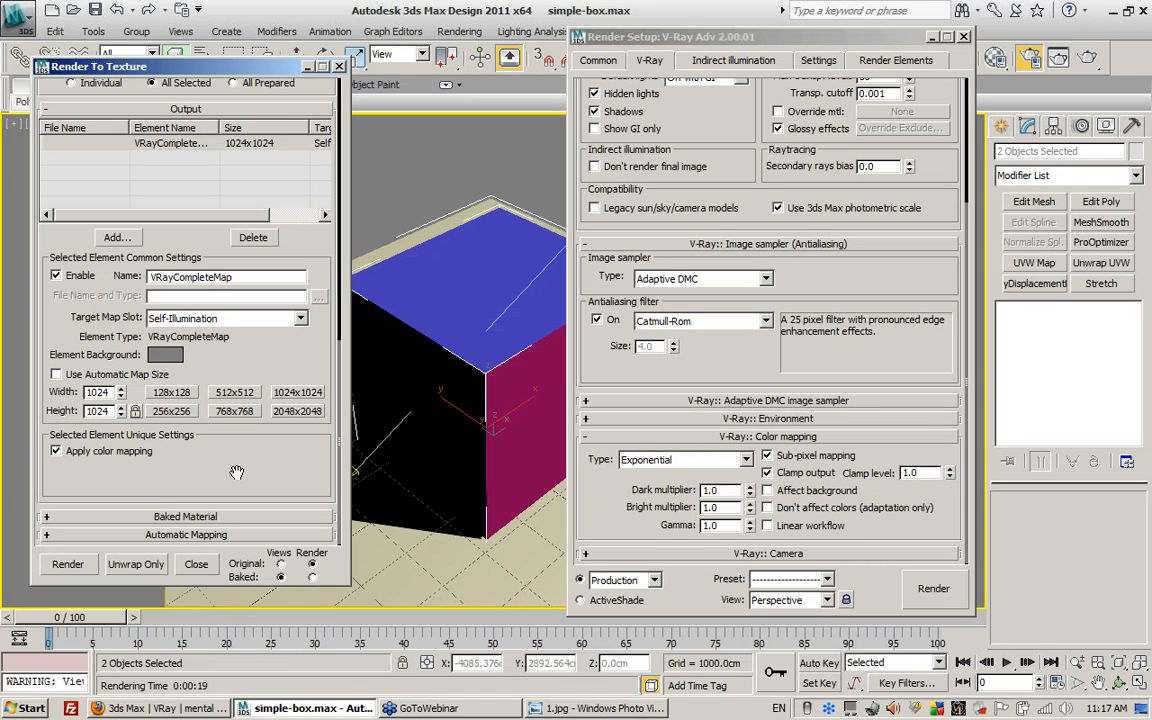
- Look over the V-Ray color mapping types, keep Exponential, and close the render settings
click(655, 466)
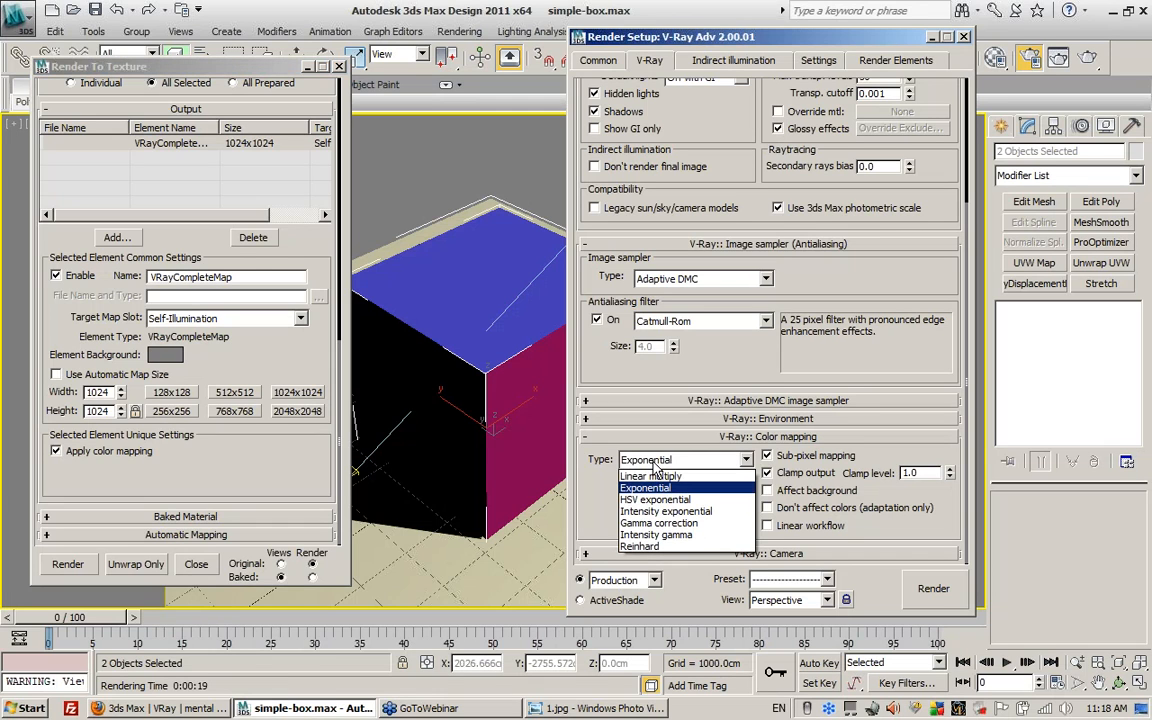
click(659, 466)
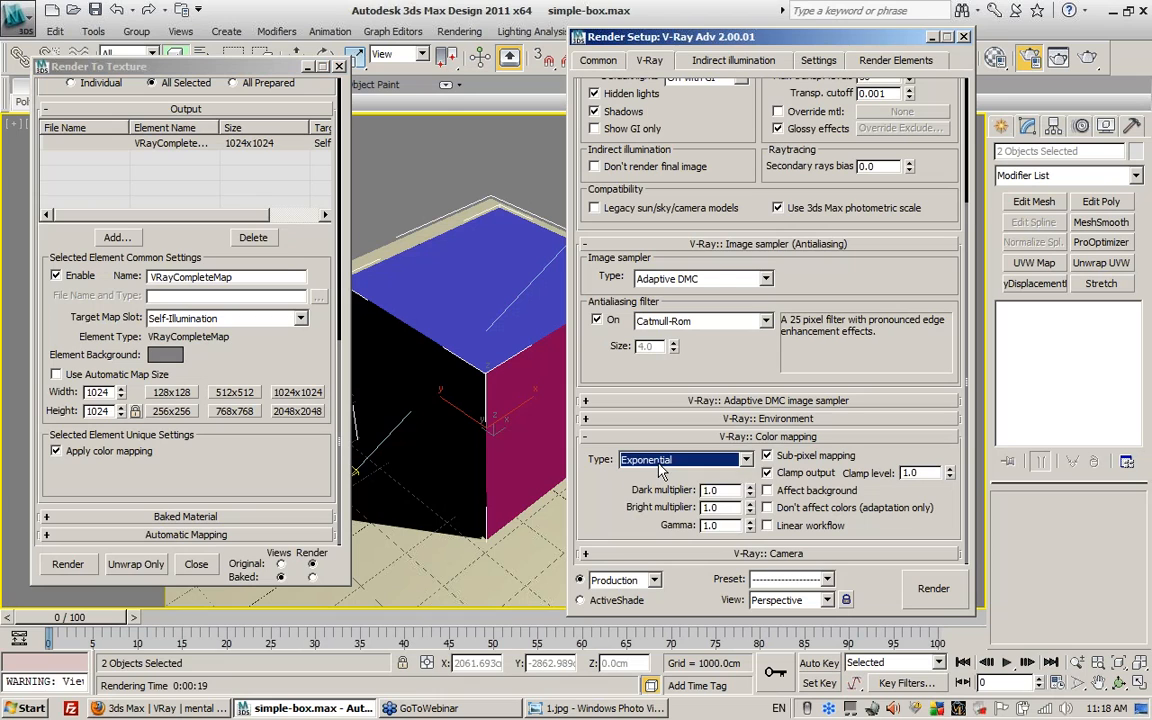
click(660, 470)
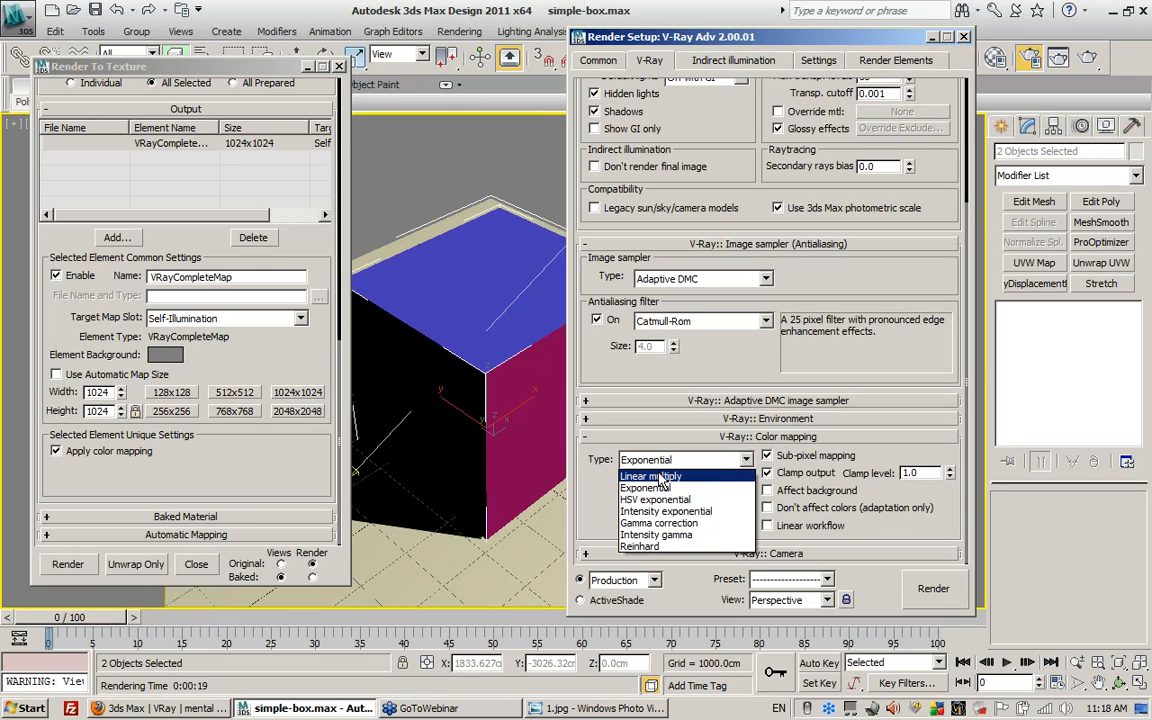
click(659, 466)
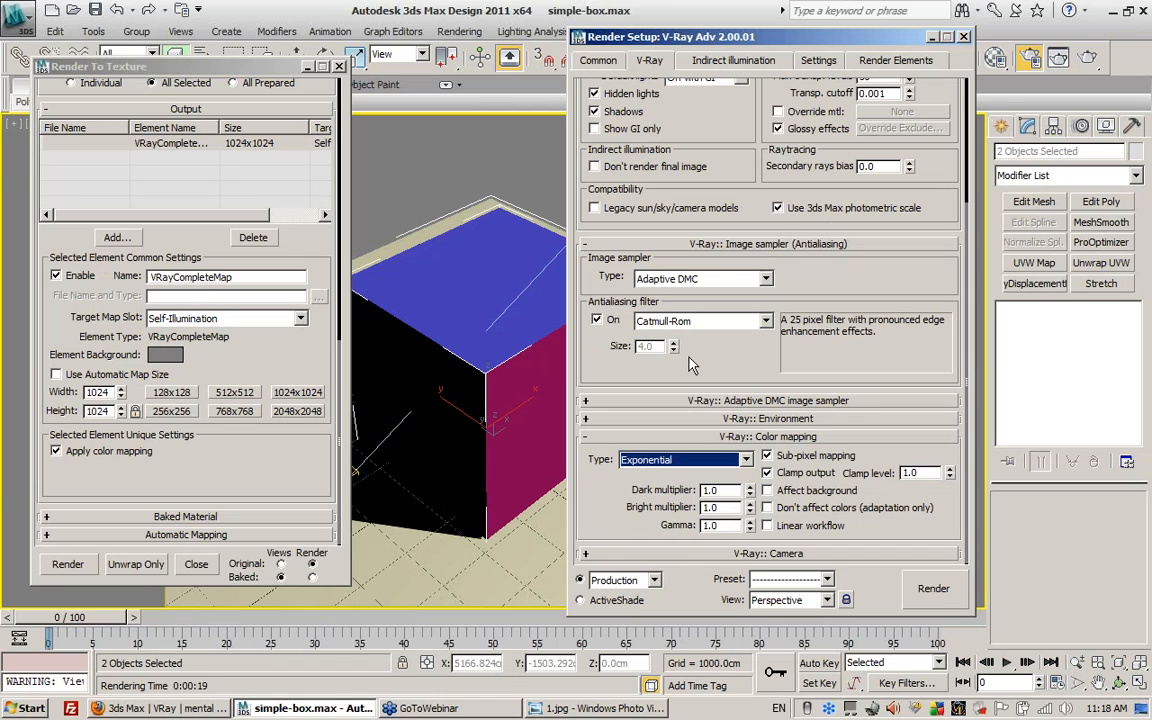
click(963, 37)
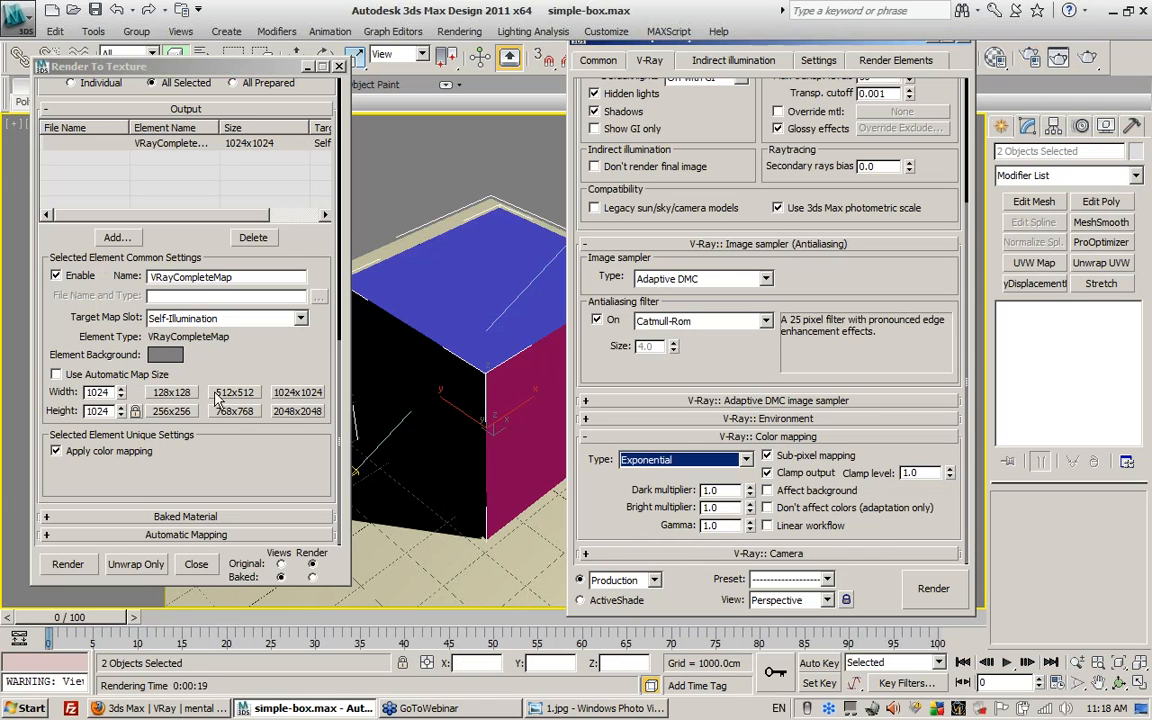
- Expand the Baked Material settings, try Duplicate Source to Baked, and choose Create New Baked under Save Source (Create Shell)
click(186, 515)
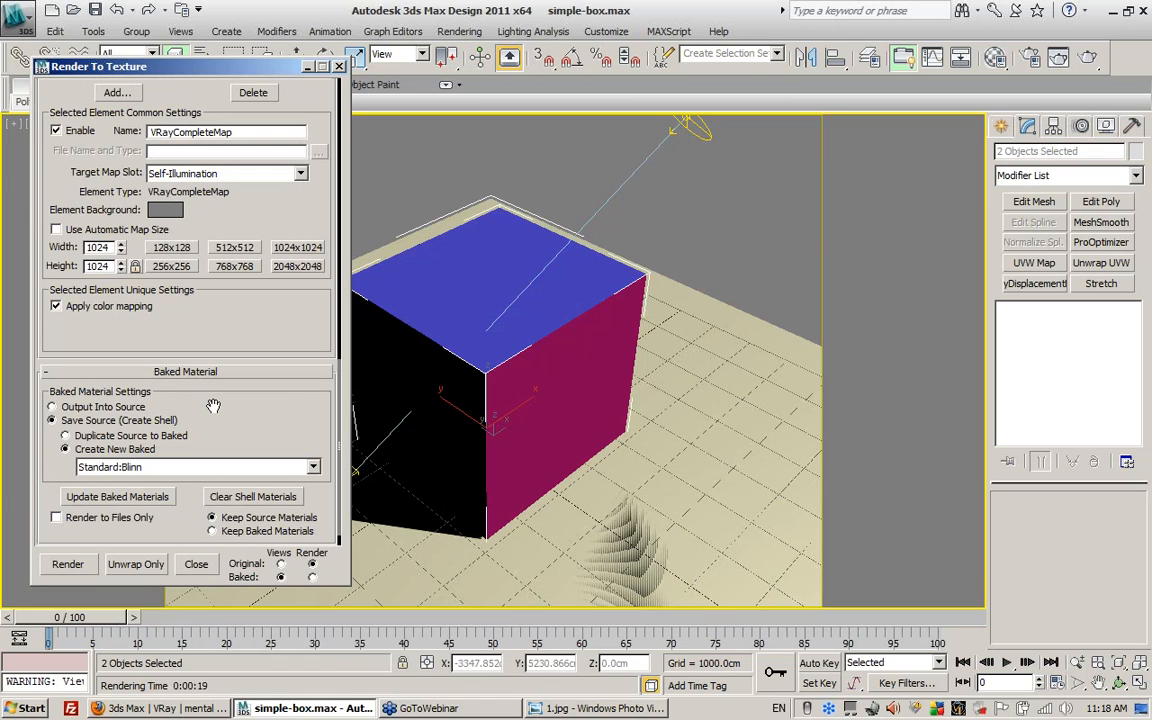
scroll(215, 410, down, 1)
scroll(215, 410, down, 1)
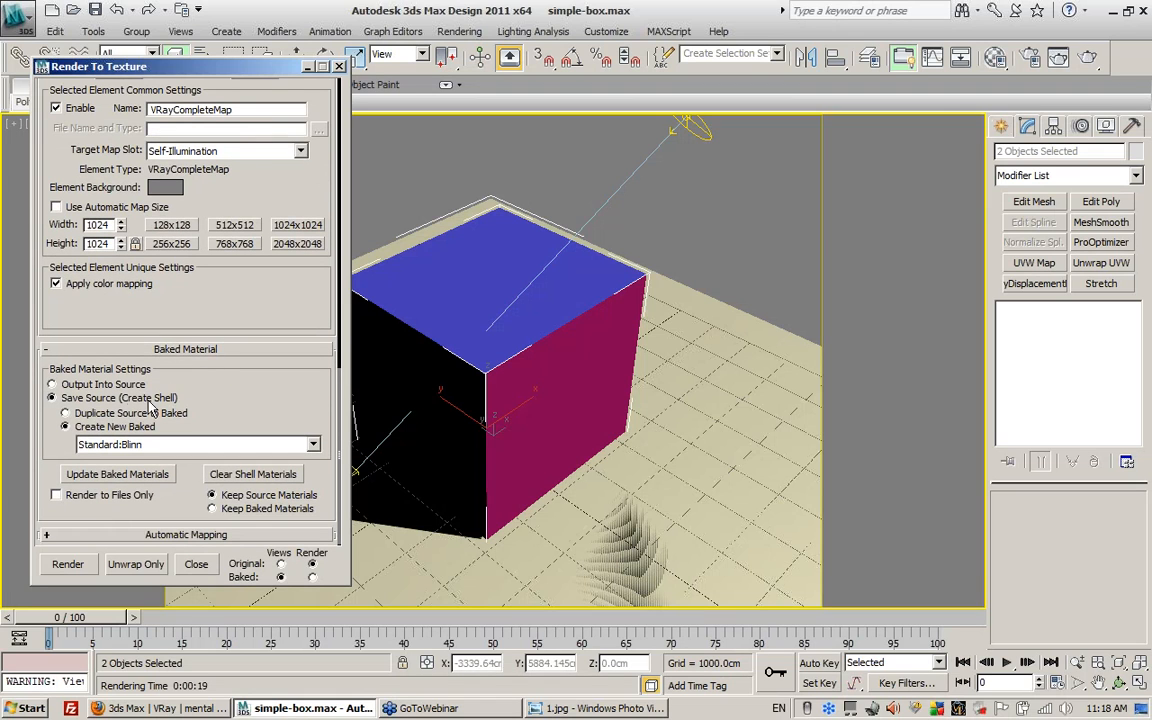
click(108, 417)
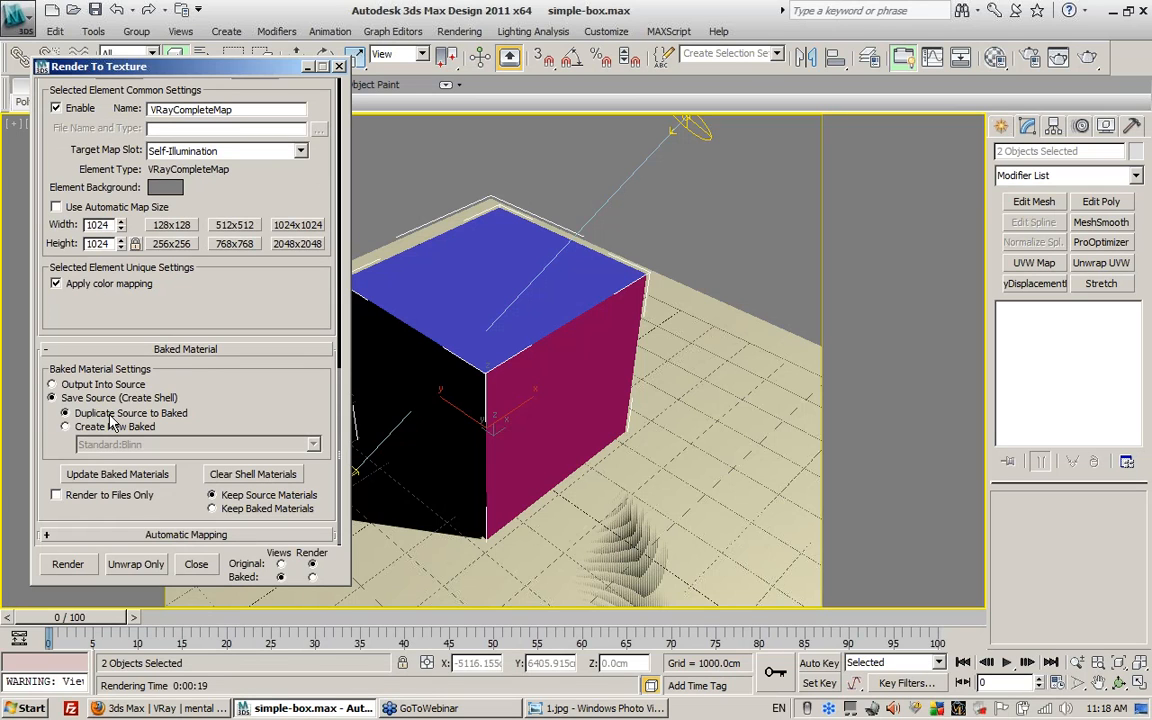
click(110, 427)
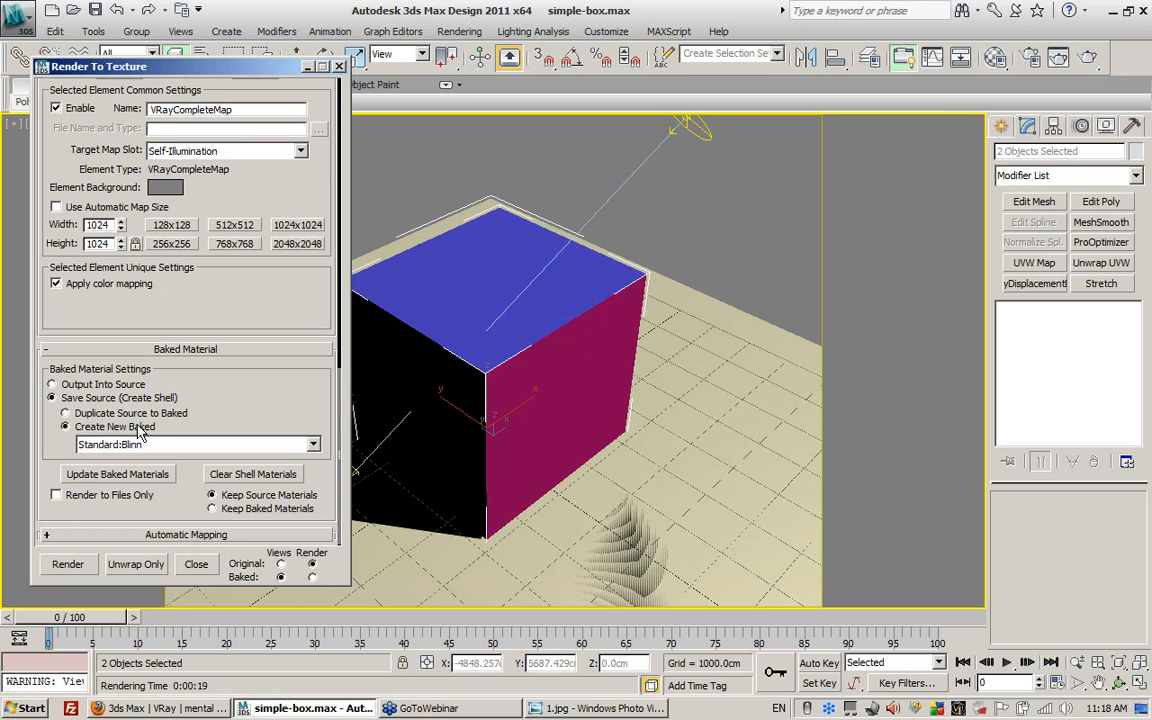
- Review the box's Multi/Sub-Object material and its six sub-materials in the Material Editor
key(m)
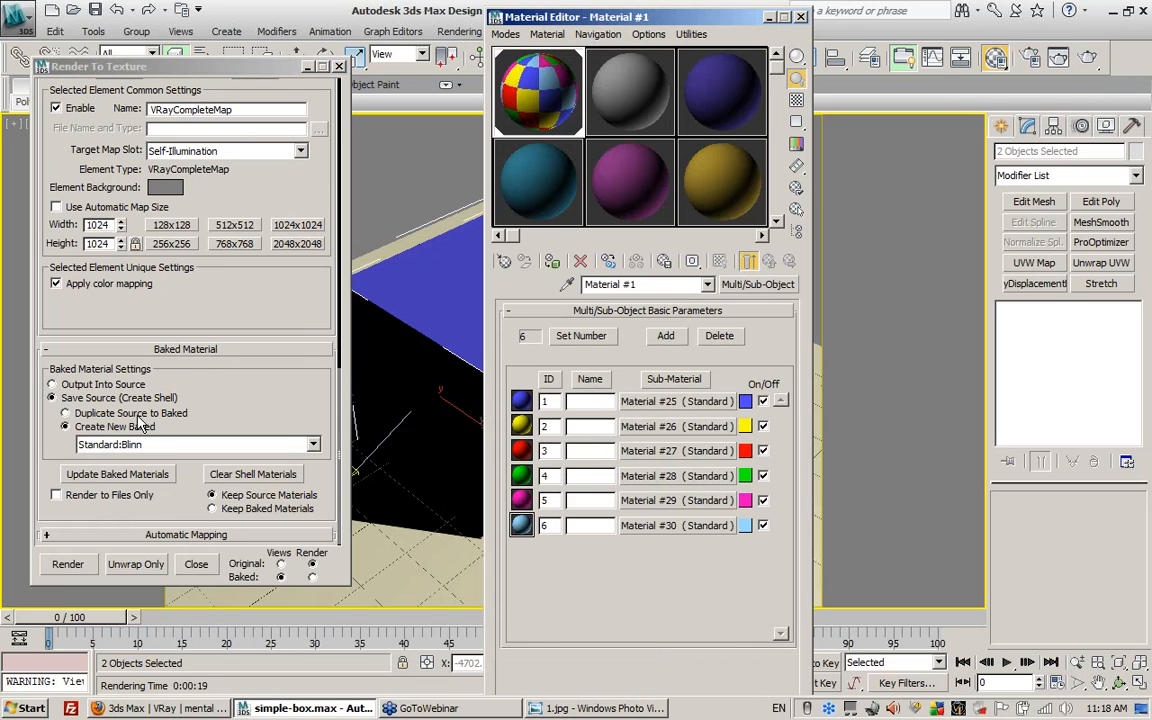
drag(606, 24, 822, 30)
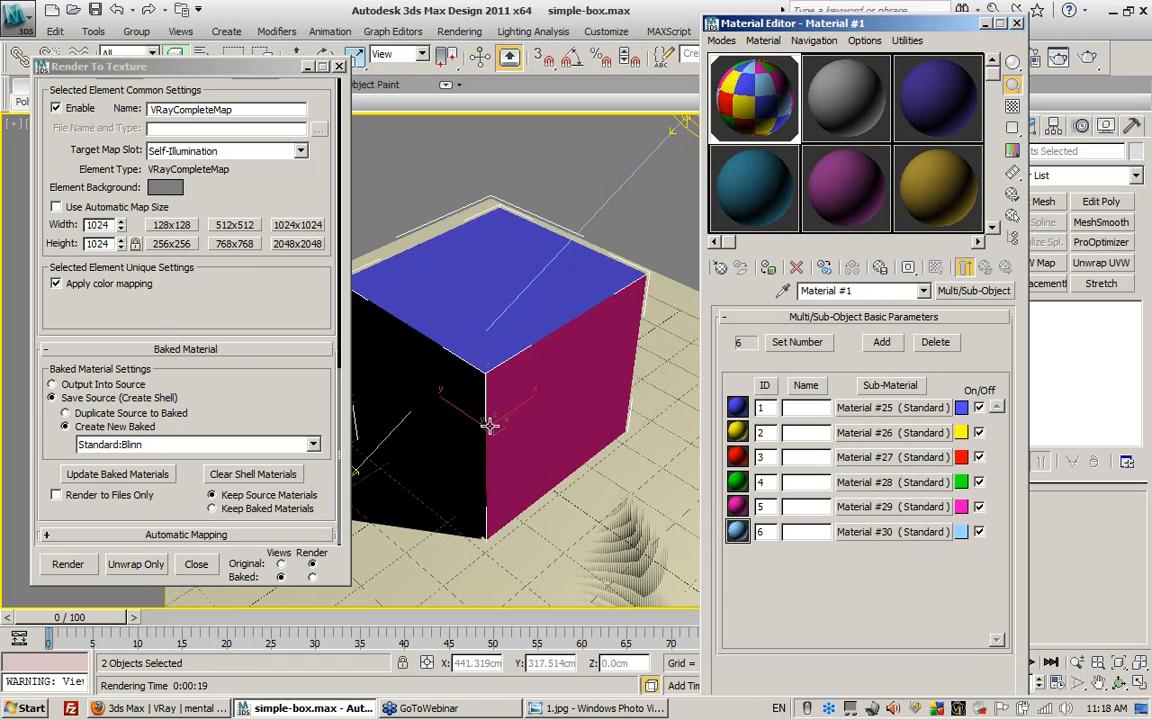
click(1016, 22)
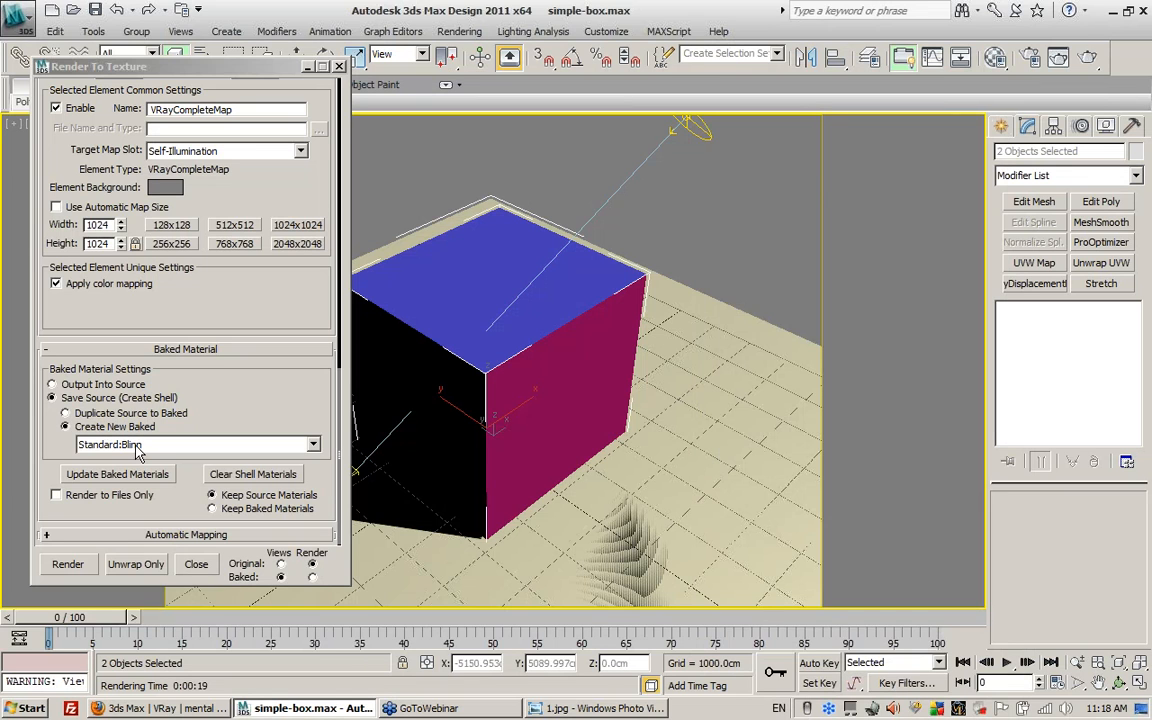
- Review the material types for the new baked material, keep Standard:Blinn, and expand the Automatic Mapping settings
click(313, 444)
mouse_move(320, 477)
mouse_down()
mouse_move(318, 547)
mouse_move(316, 468)
mouse_up()
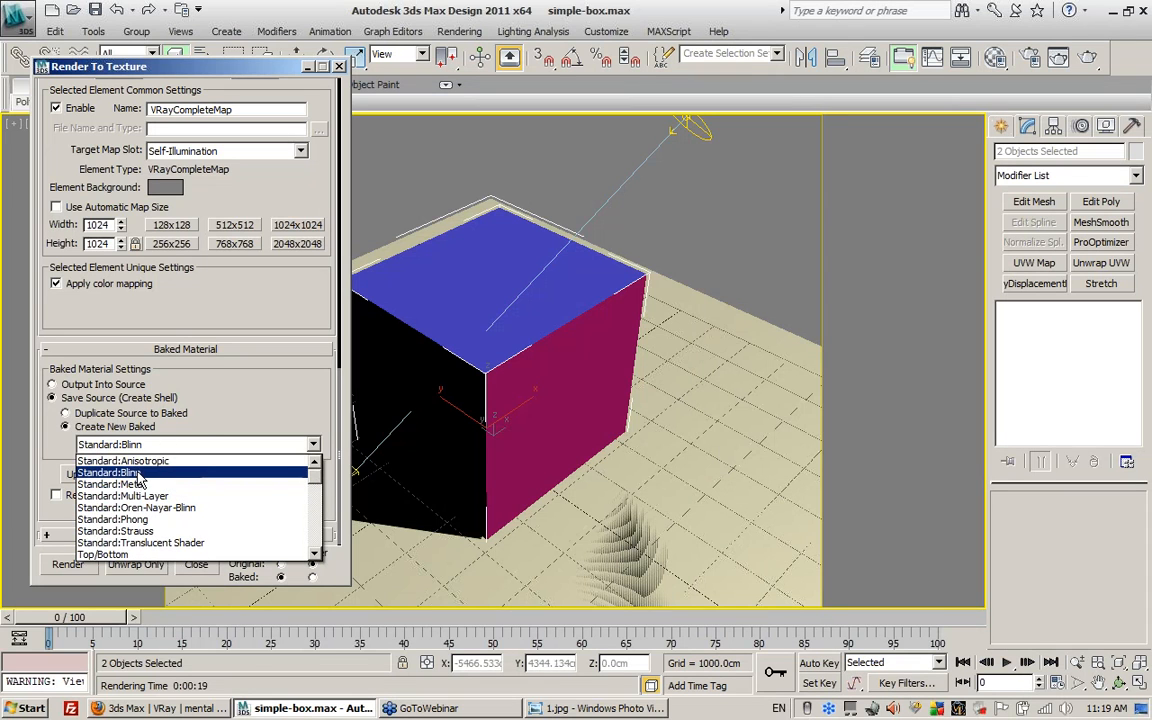
click(243, 412)
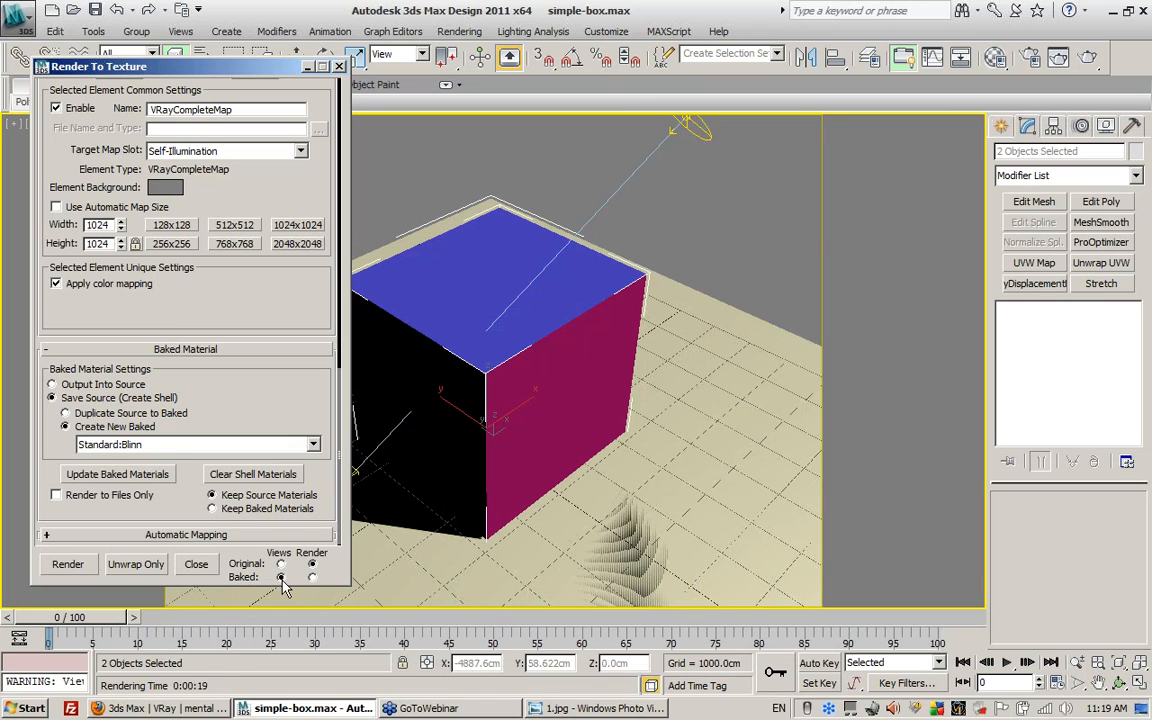
click(180, 534)
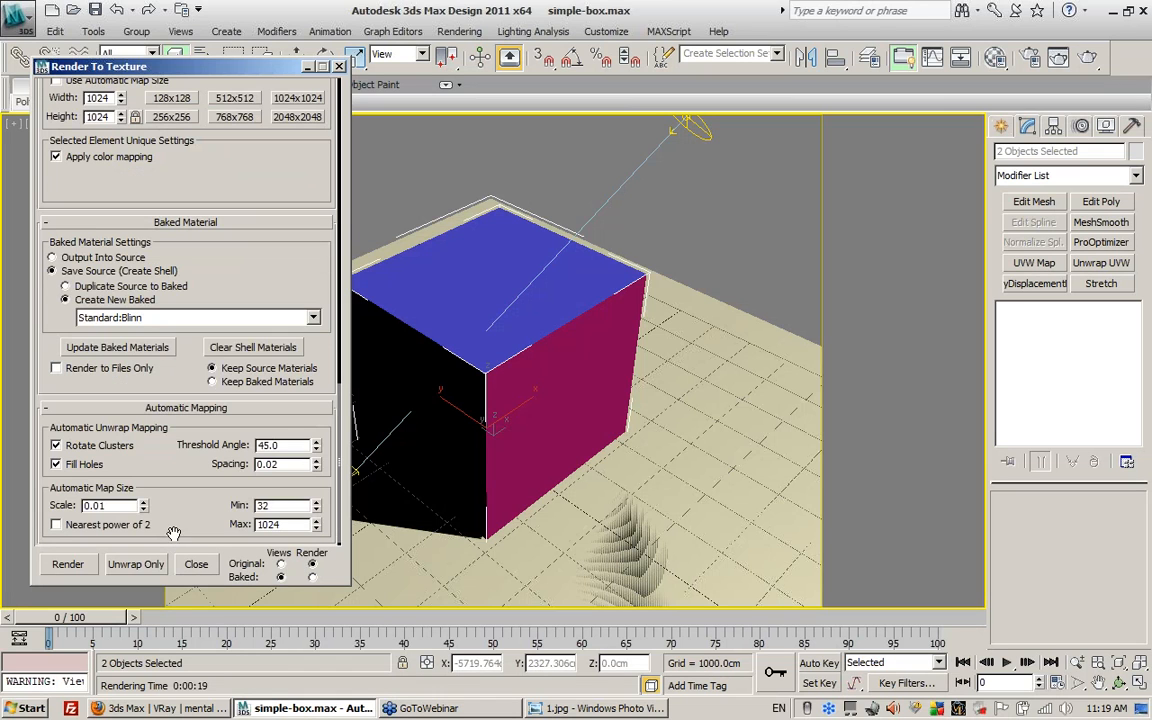
- Collapse the Automatic Mapping settings and set both Views and Render to use the Baked material
click(175, 408)
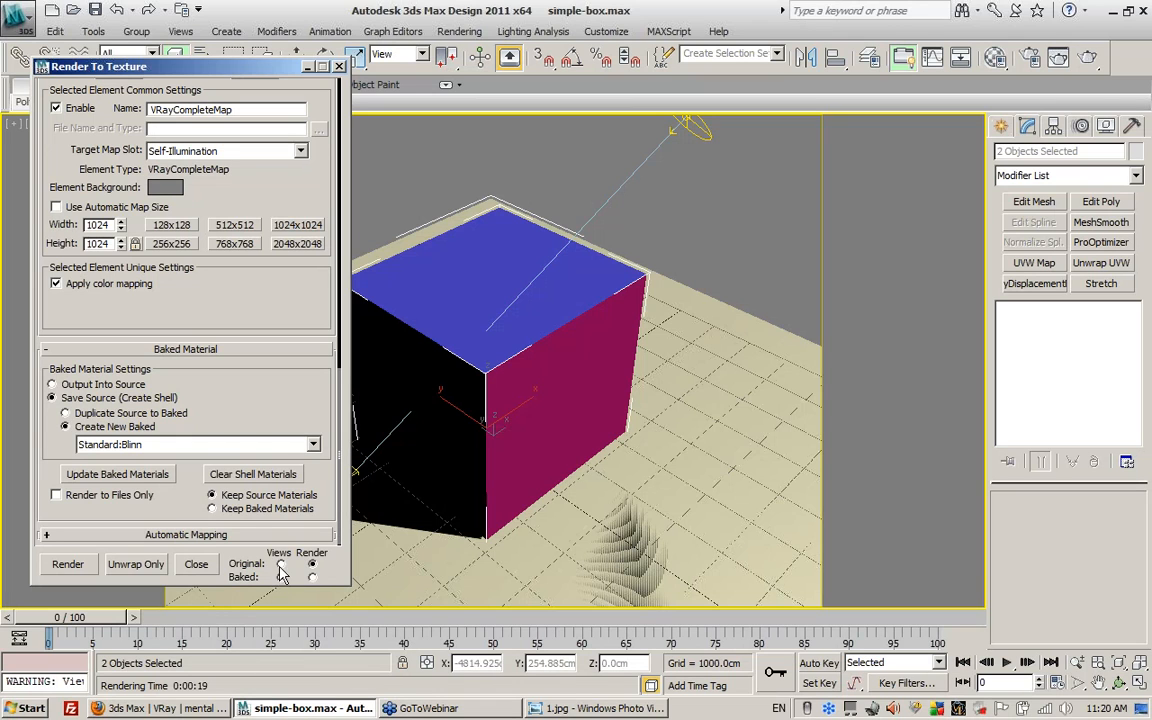
click(313, 578)
click(313, 565)
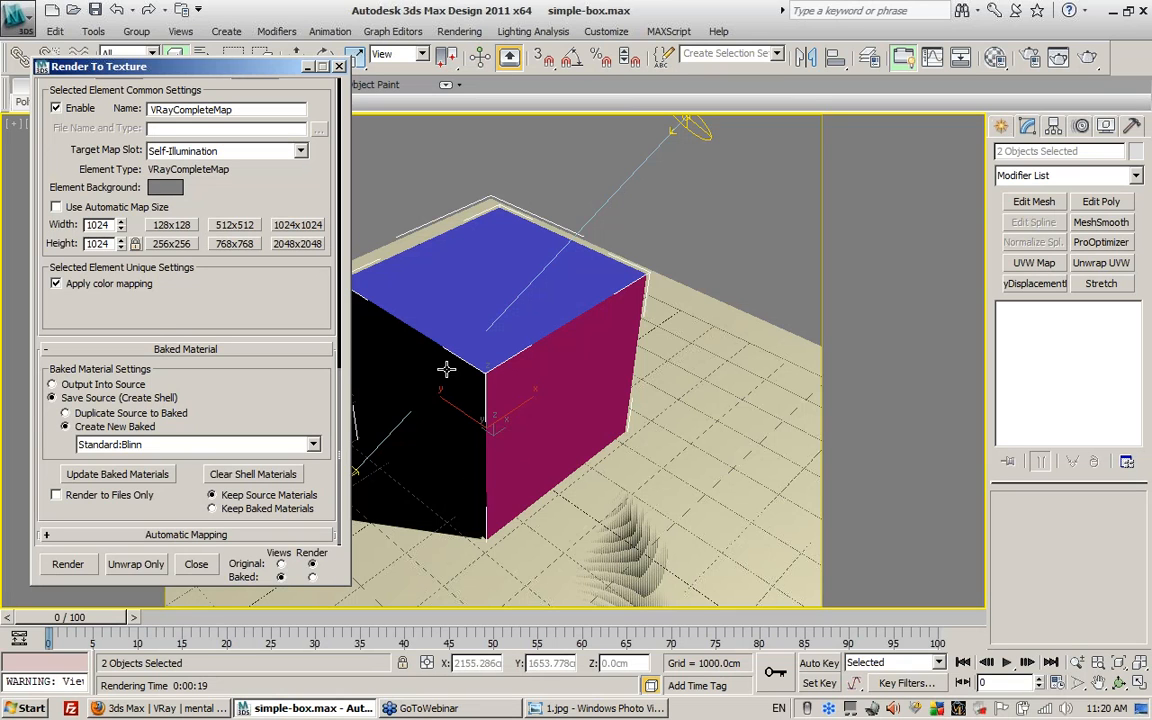
middle_drag(496, 445, 527, 411)
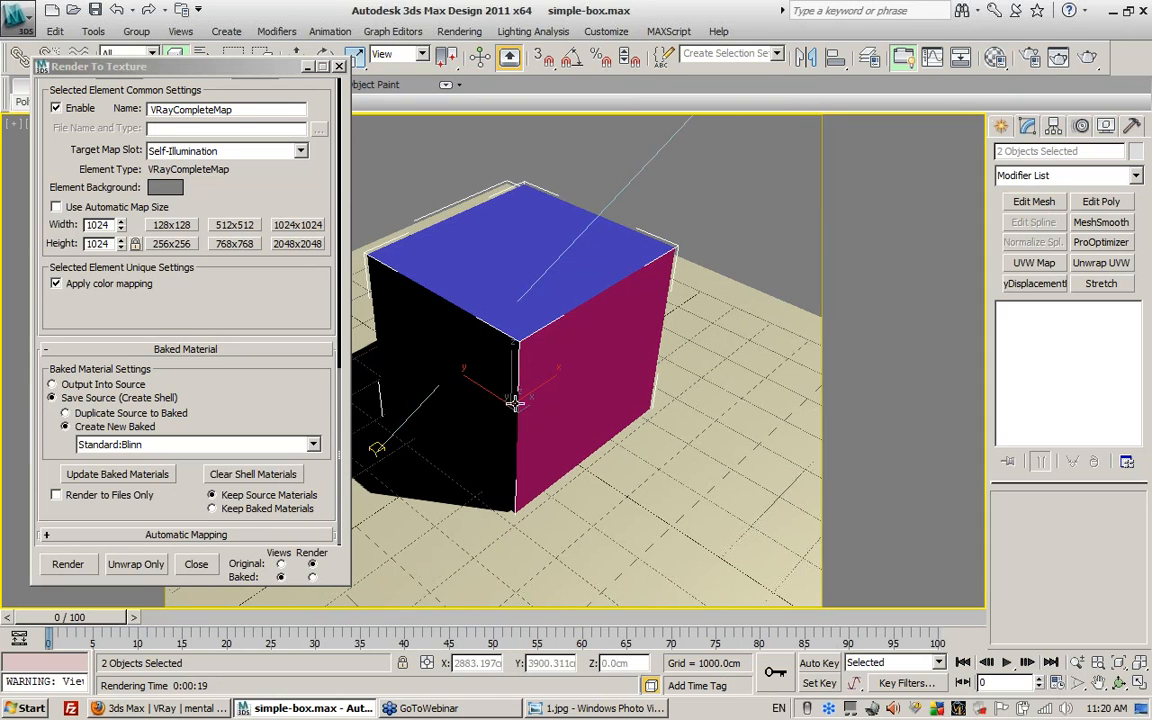
click(313, 579)
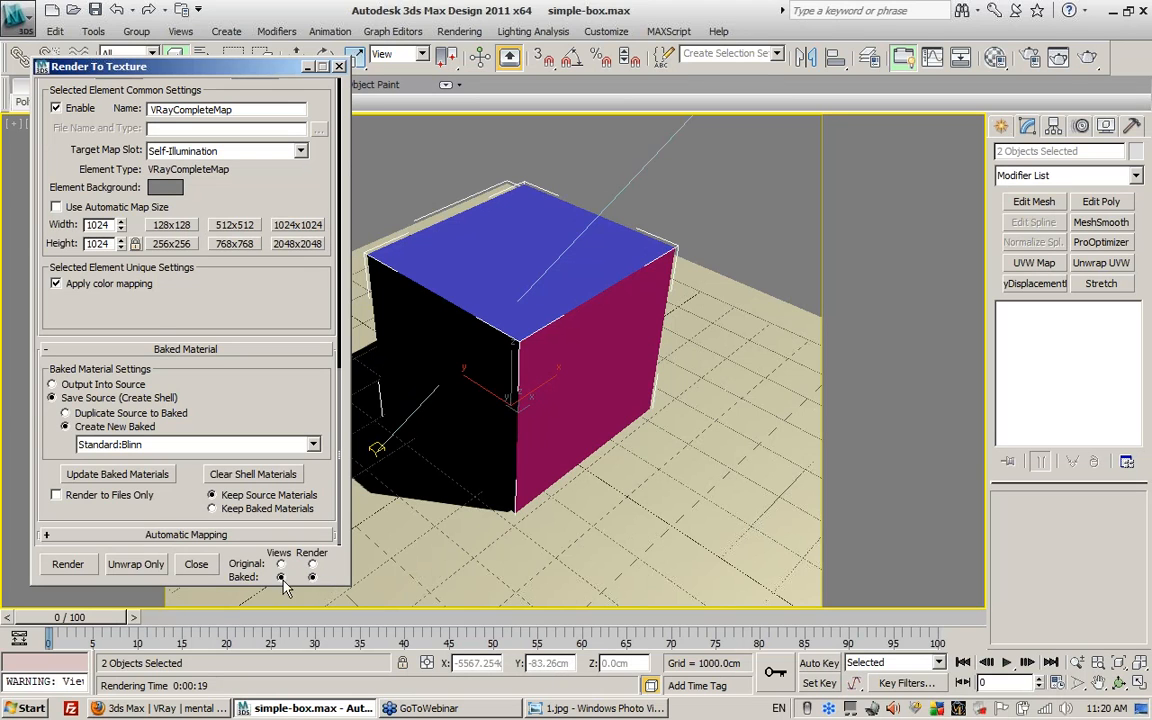
click(312, 577)
click(281, 577)
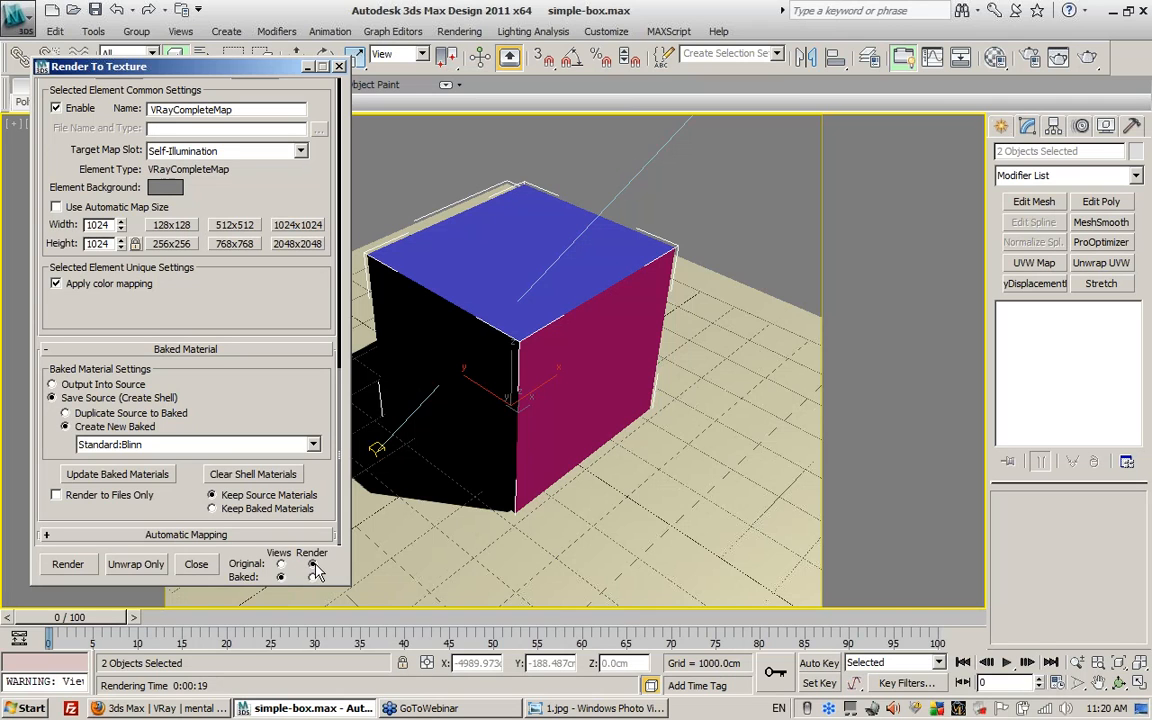
click(313, 577)
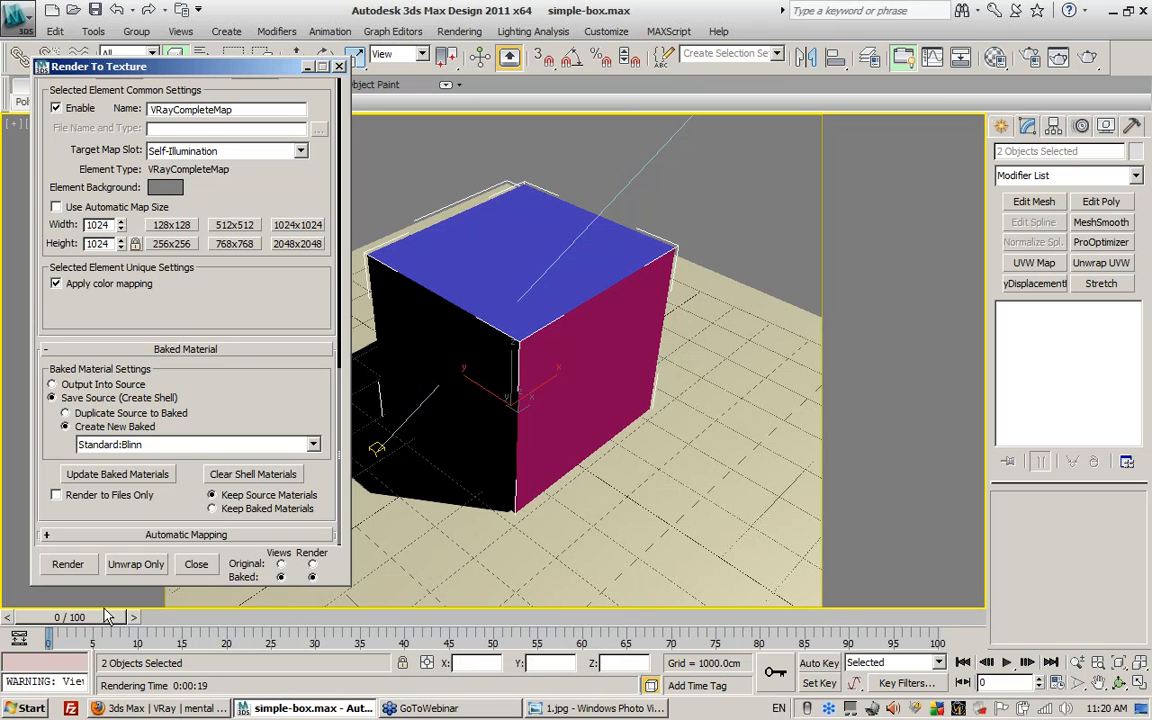
- Bake the textures of the two selected objects, look over the rendered box map, and close the rendered frame window
click(70, 566)
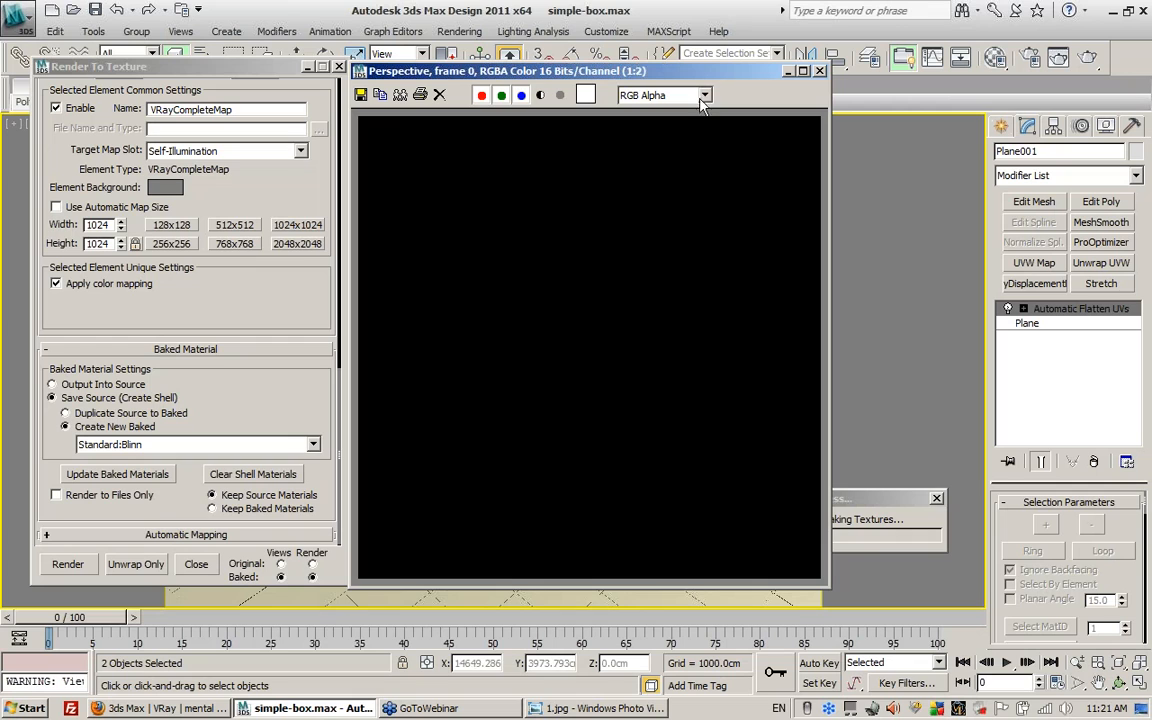
drag(703, 82, 518, 85)
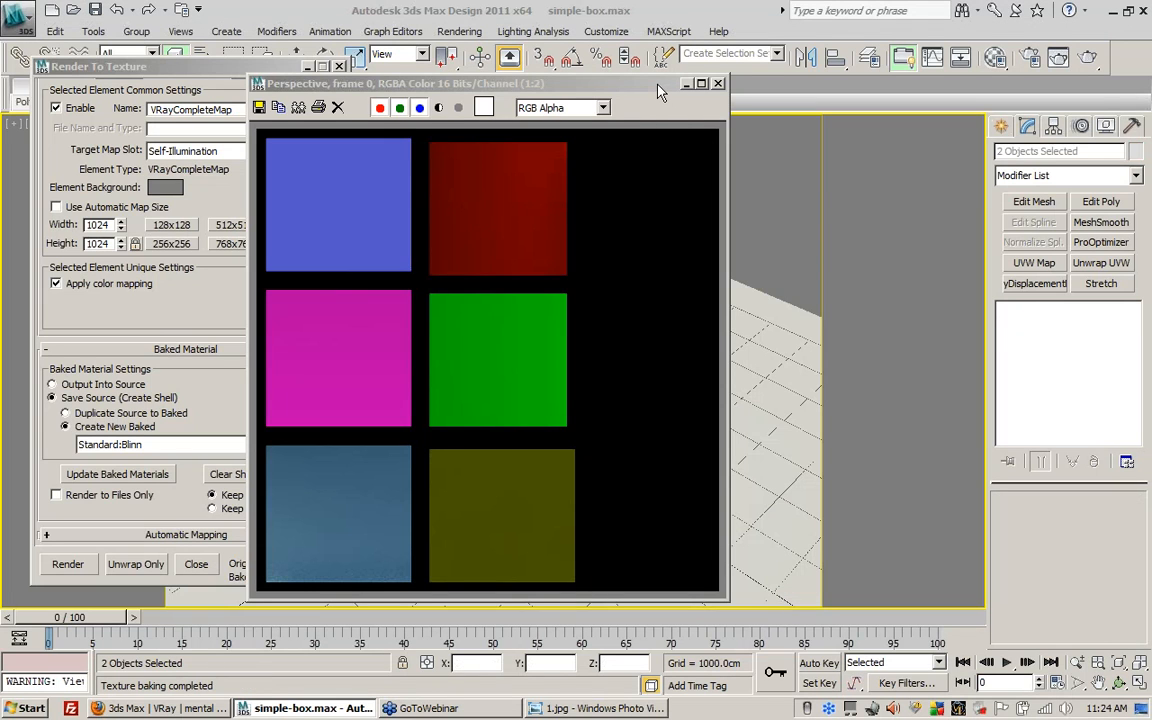
drag(590, 80, 912, 130)
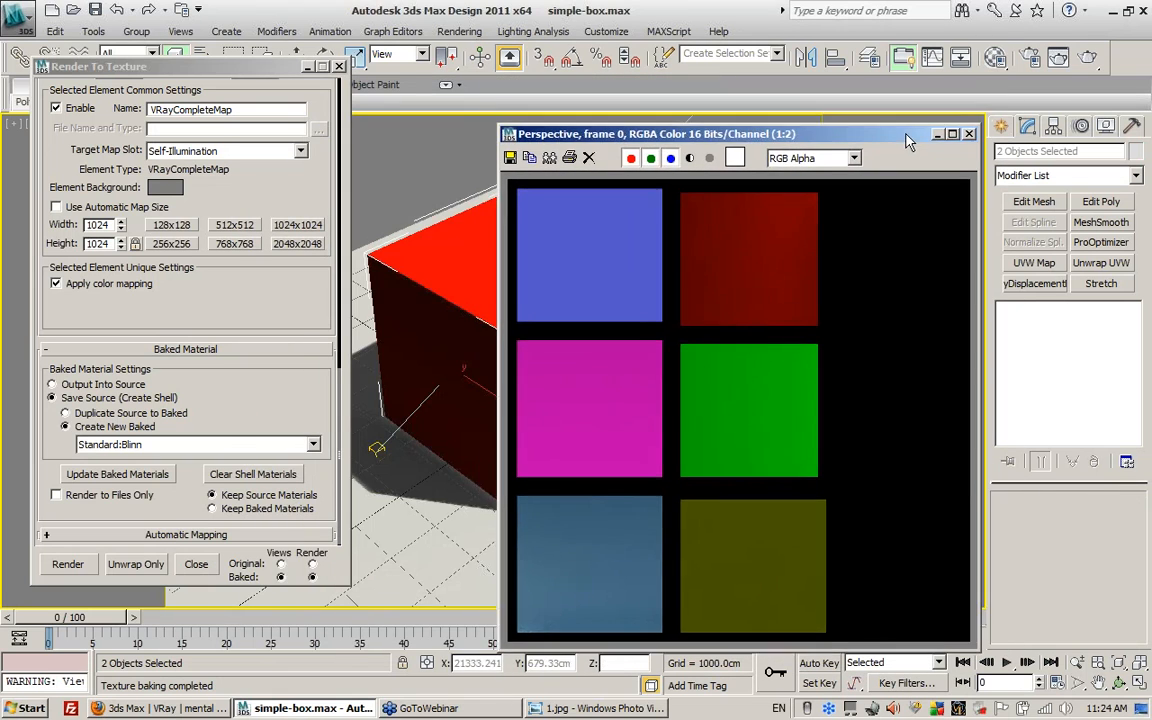
drag(827, 119, 603, 81)
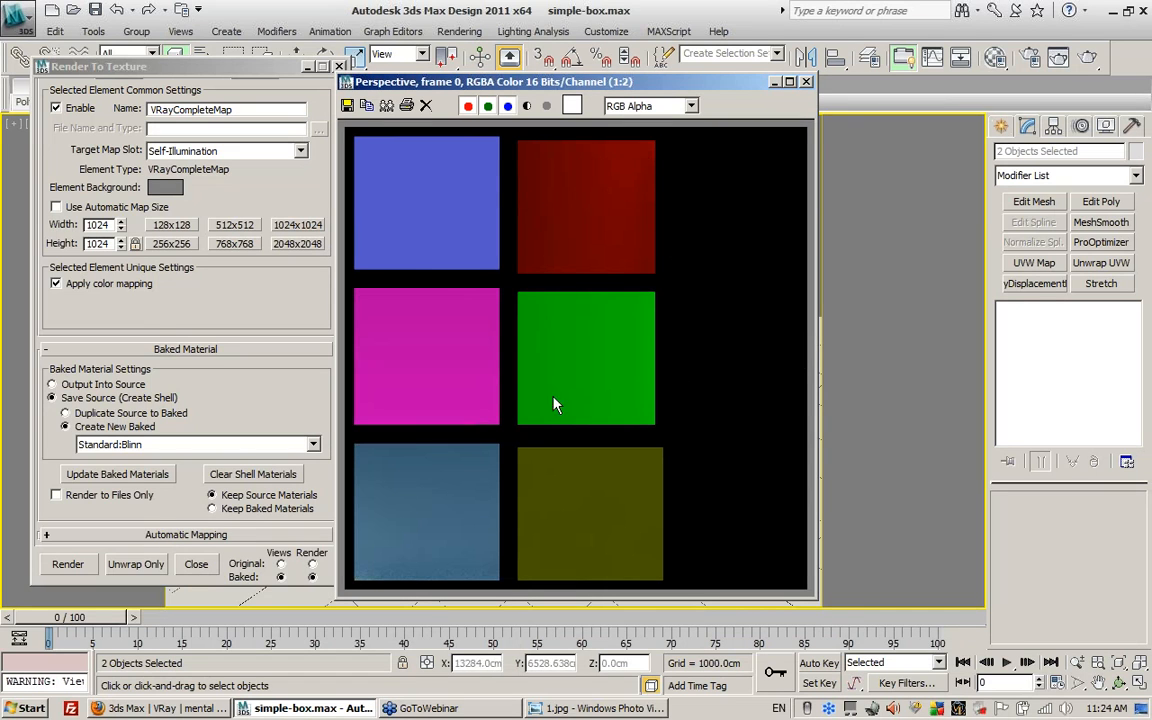
click(808, 82)
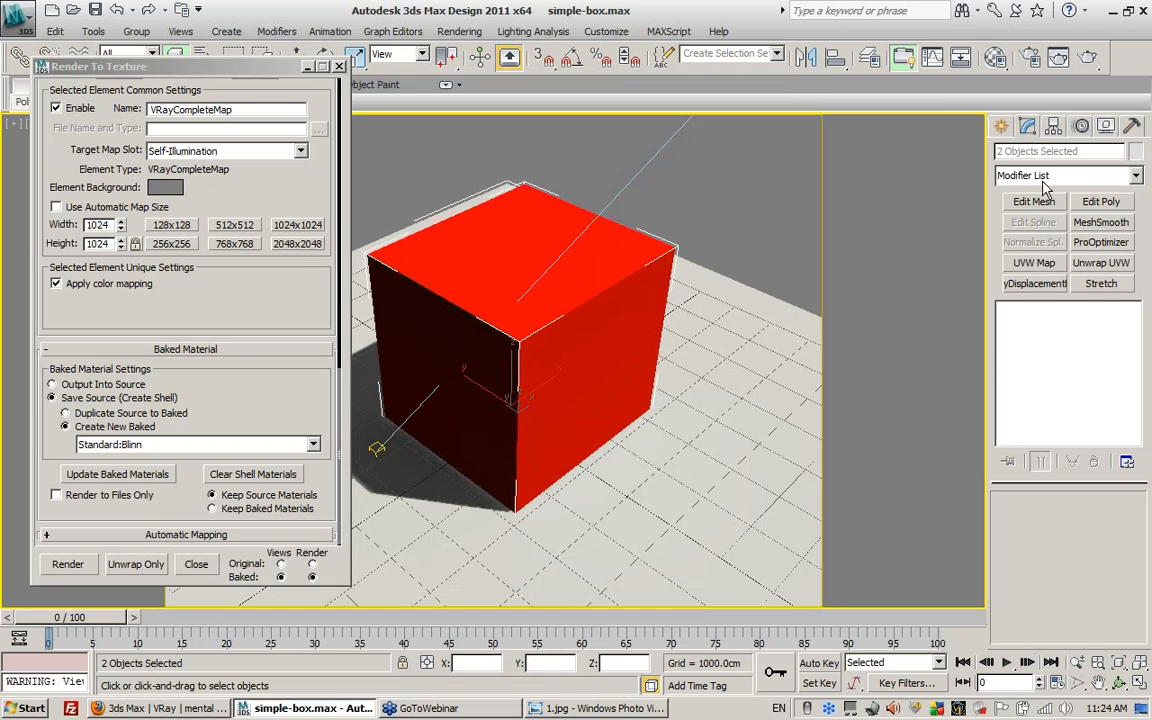
- Locate Unwrap UVW among the available modifiers and leave the list without applying anything
click(1134, 175)
drag(1136, 275, 1136, 625)
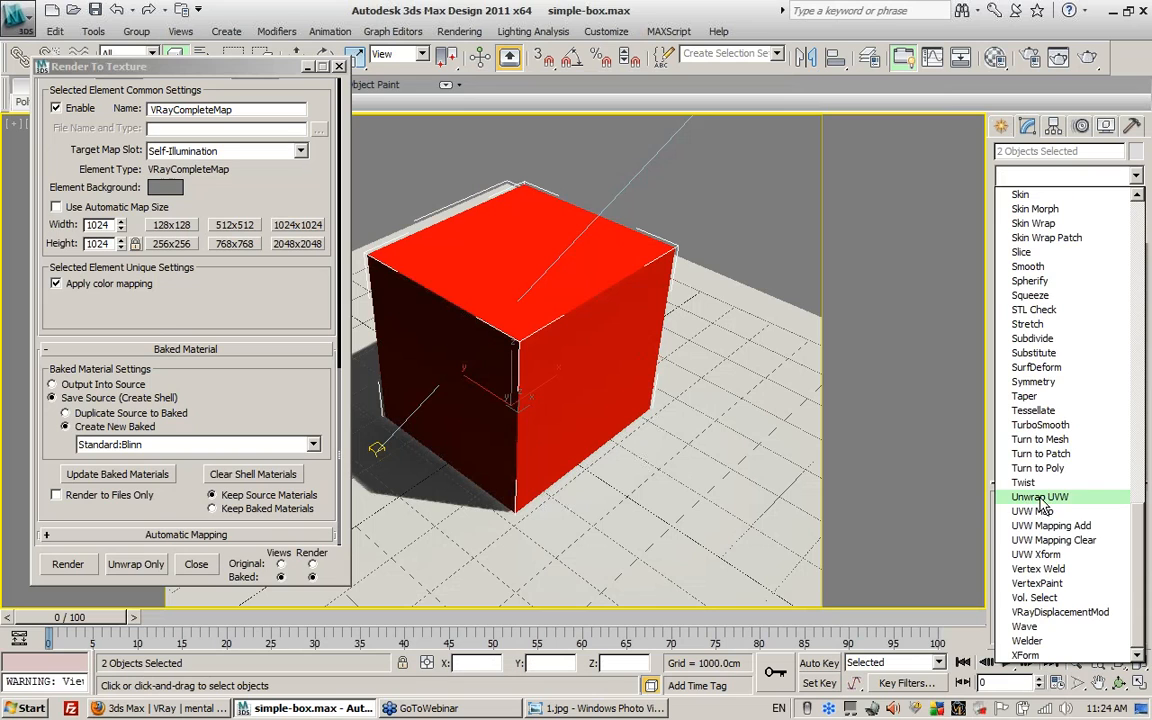
click(708, 10)
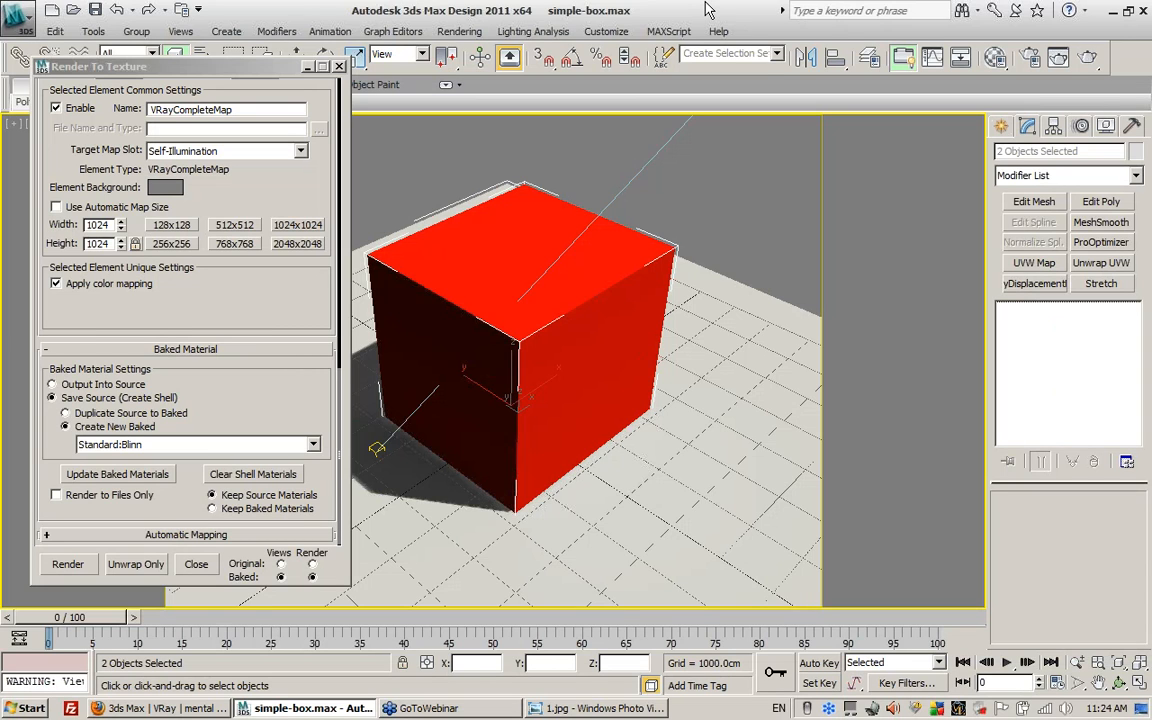
- Open the baked Plane001VRayCompleteMap.tga from the desktop in Photoshop, examine it, and return to 3ds Max
click(1114, 12)
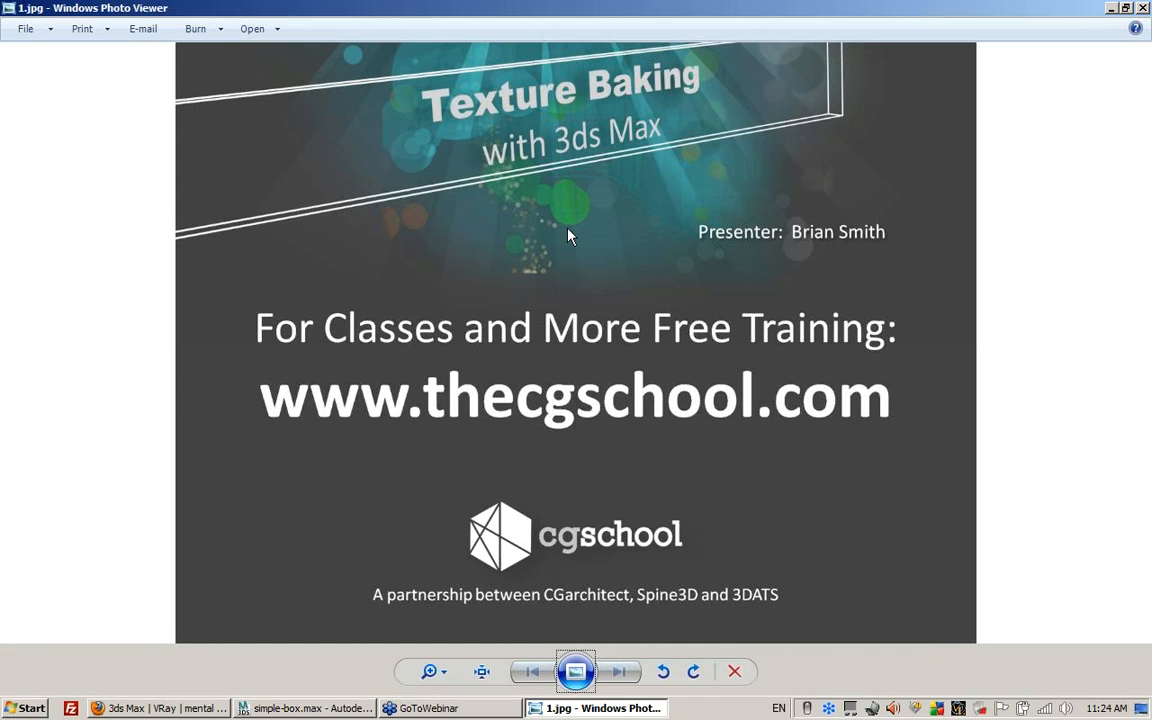
click(1110, 8)
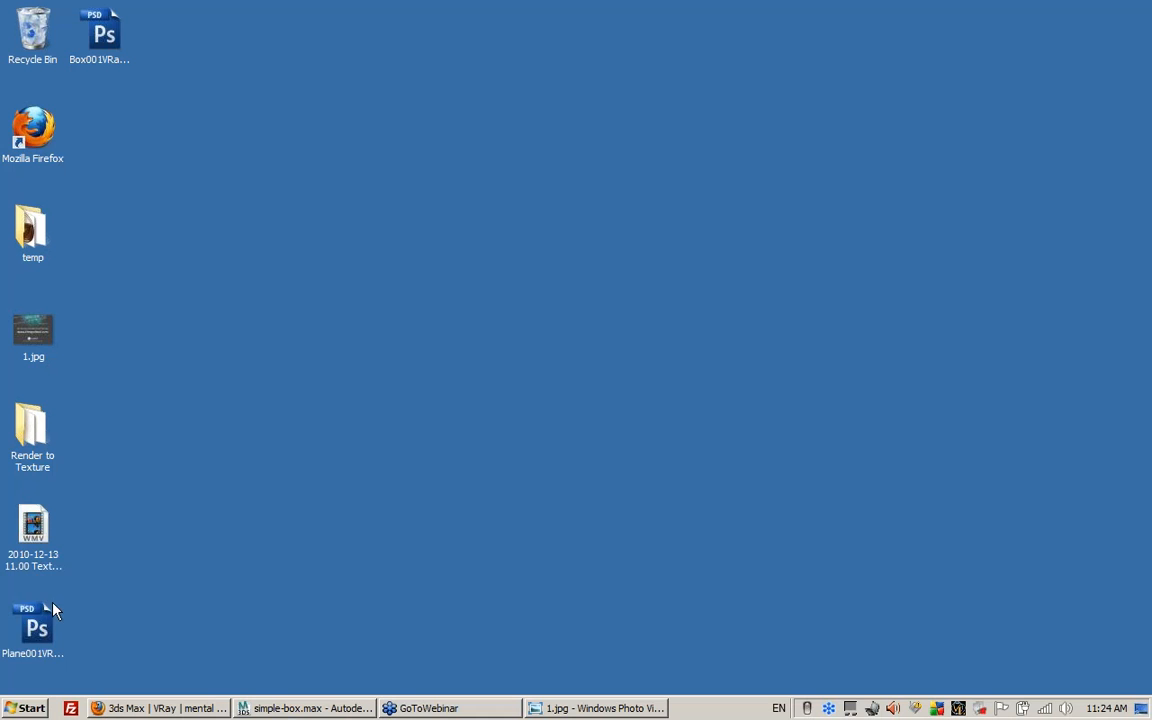
click(45, 640)
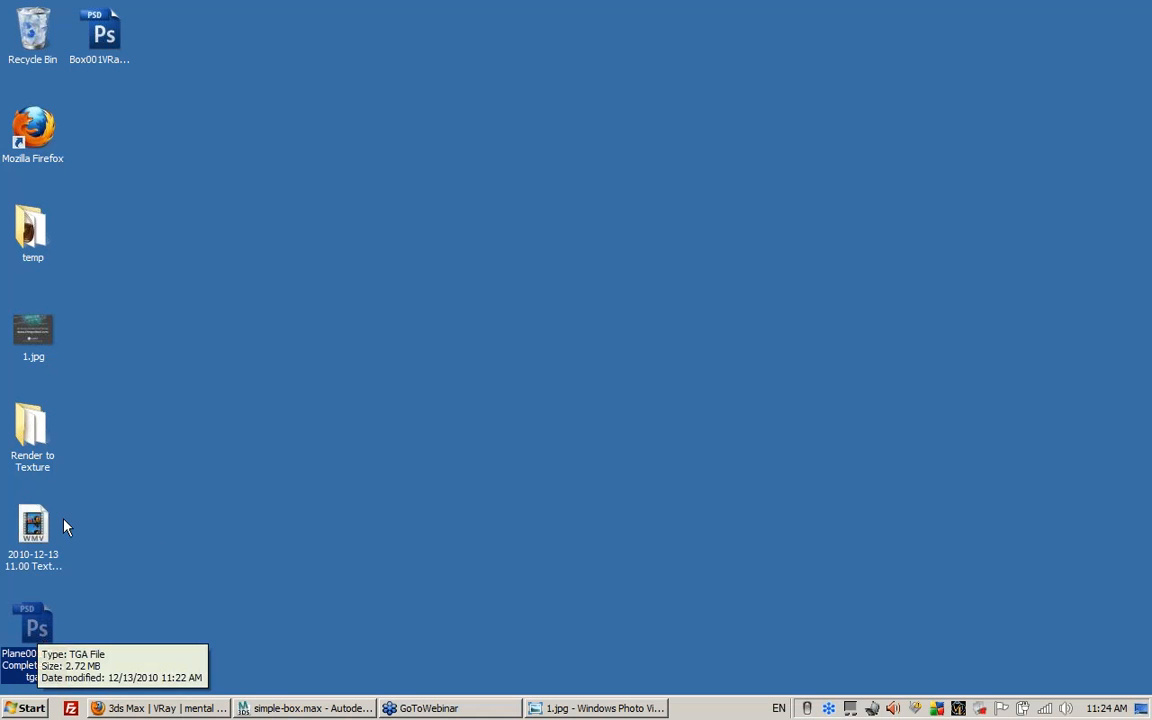
double_click(42, 658)
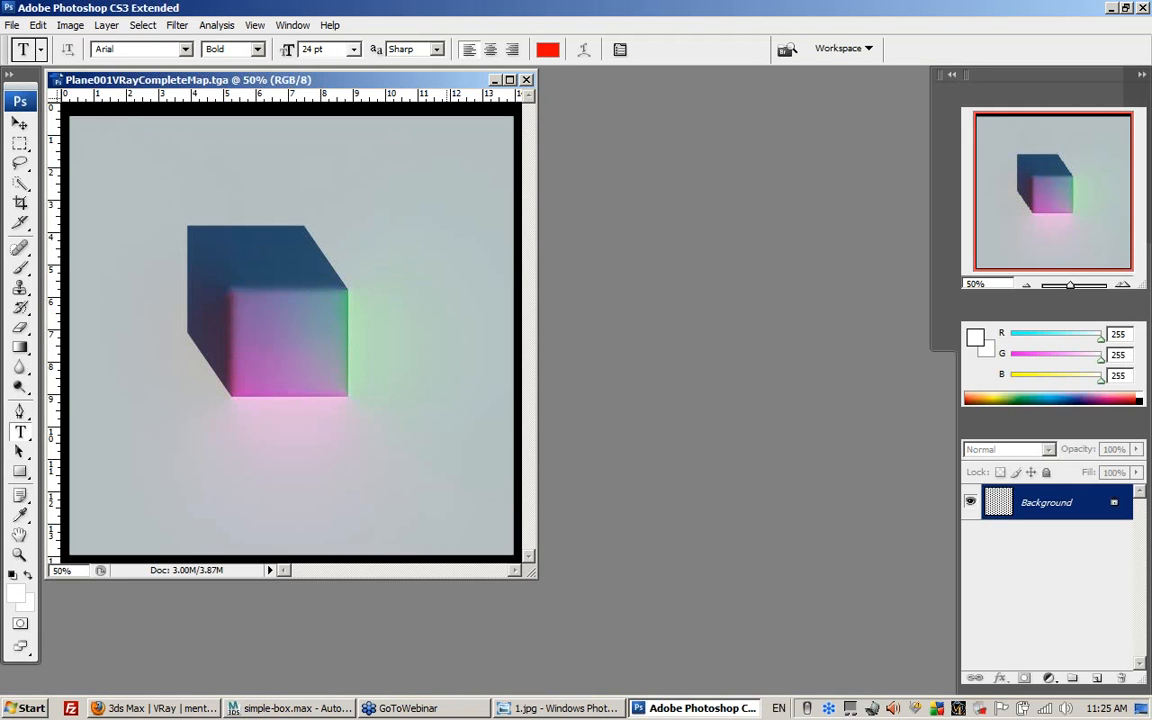
drag(150, 80, 332, 113)
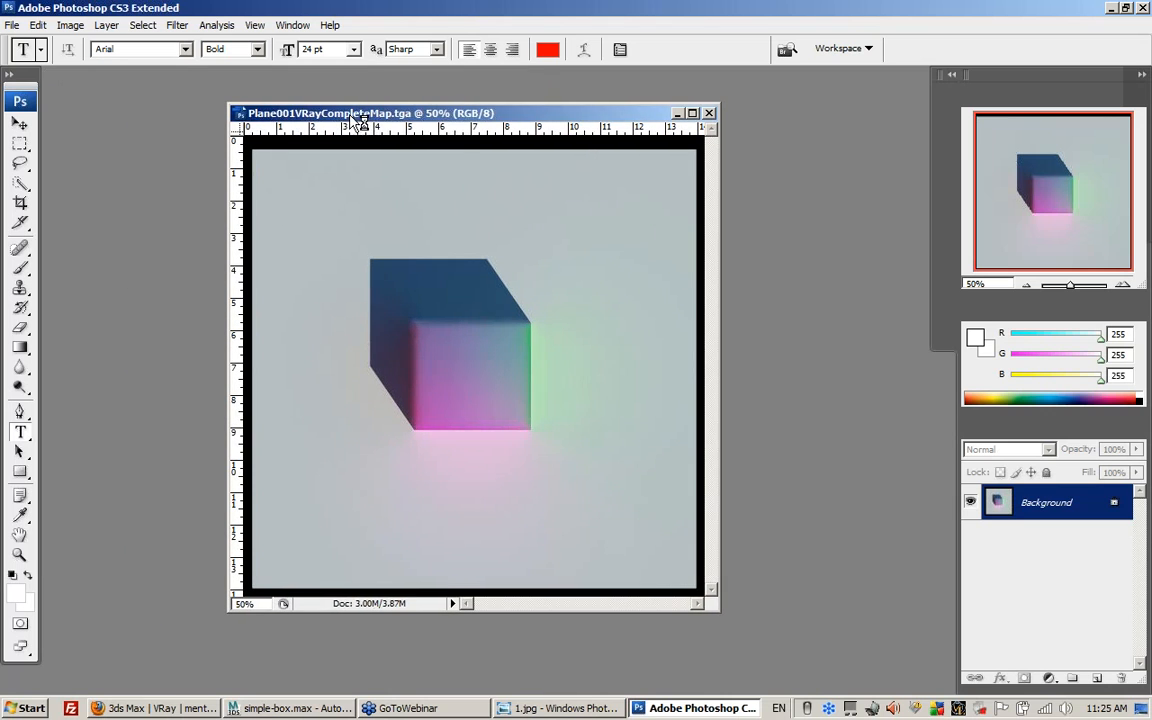
click(1112, 9)
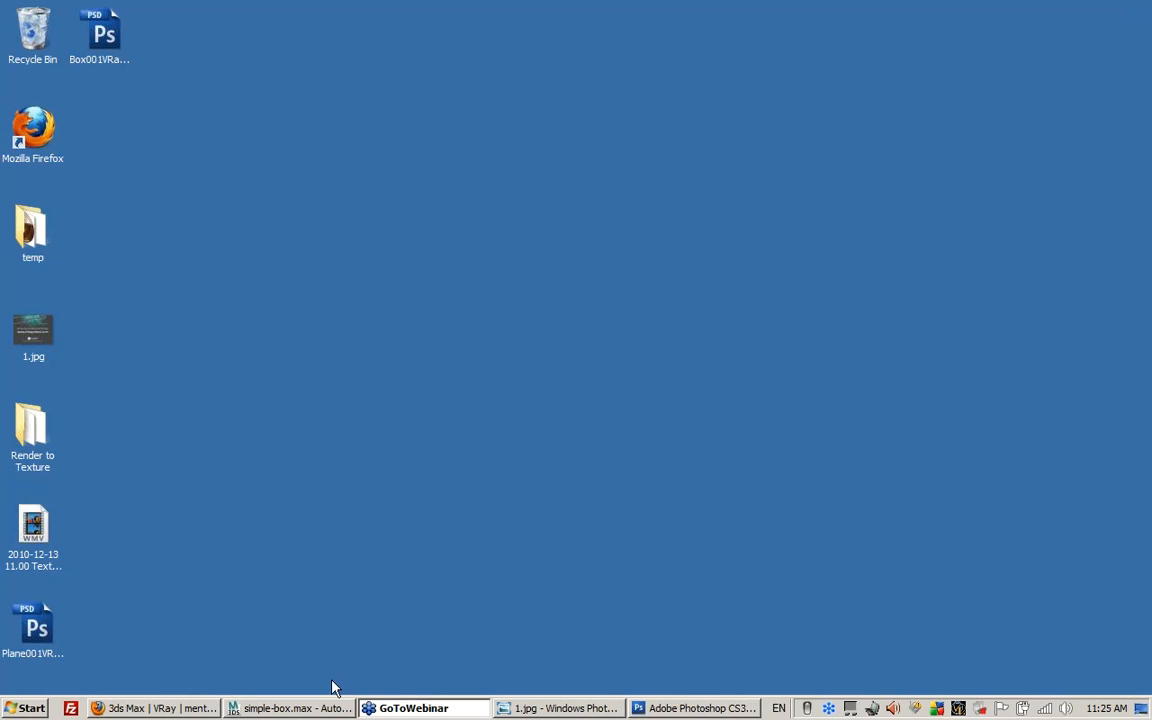
click(300, 708)
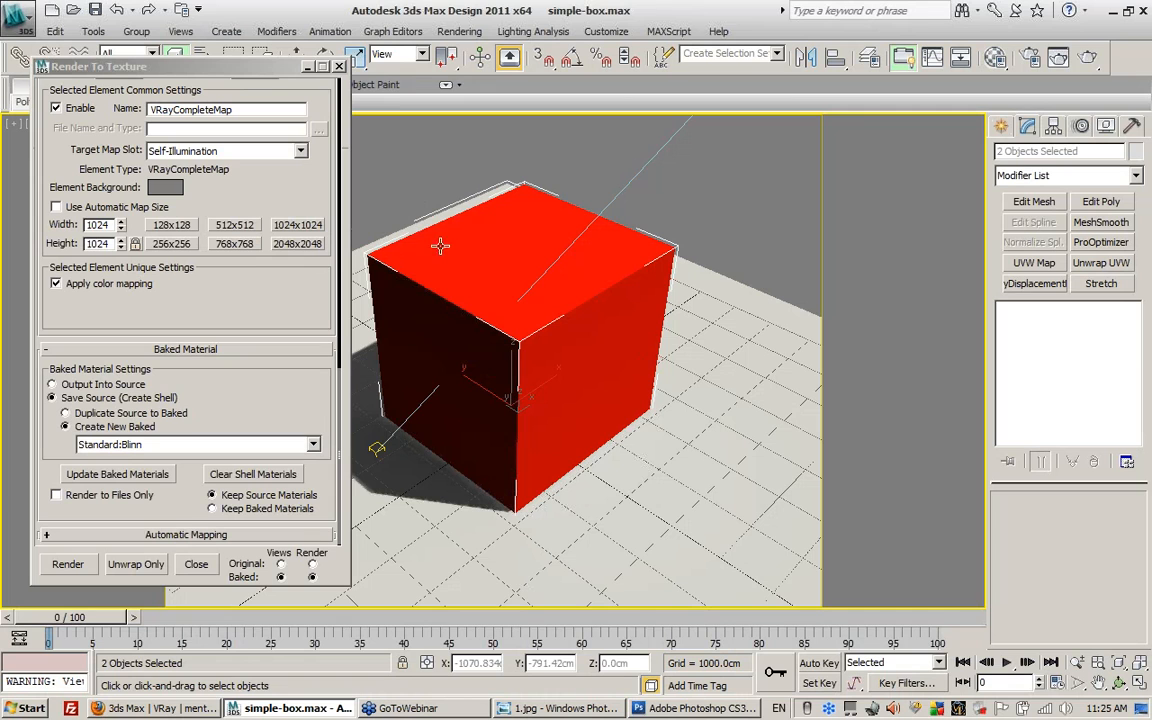
- Close Render To Texture and sample the box's shell material into the fourth Material Editor slot
click(339, 67)
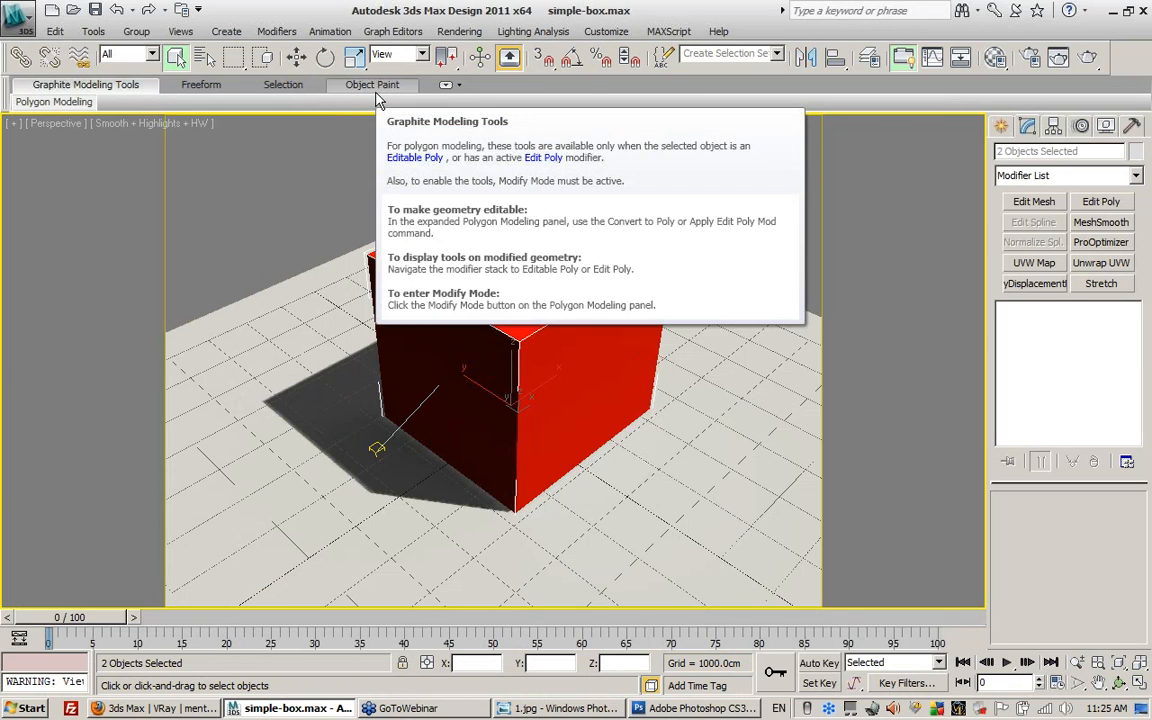
key(m)
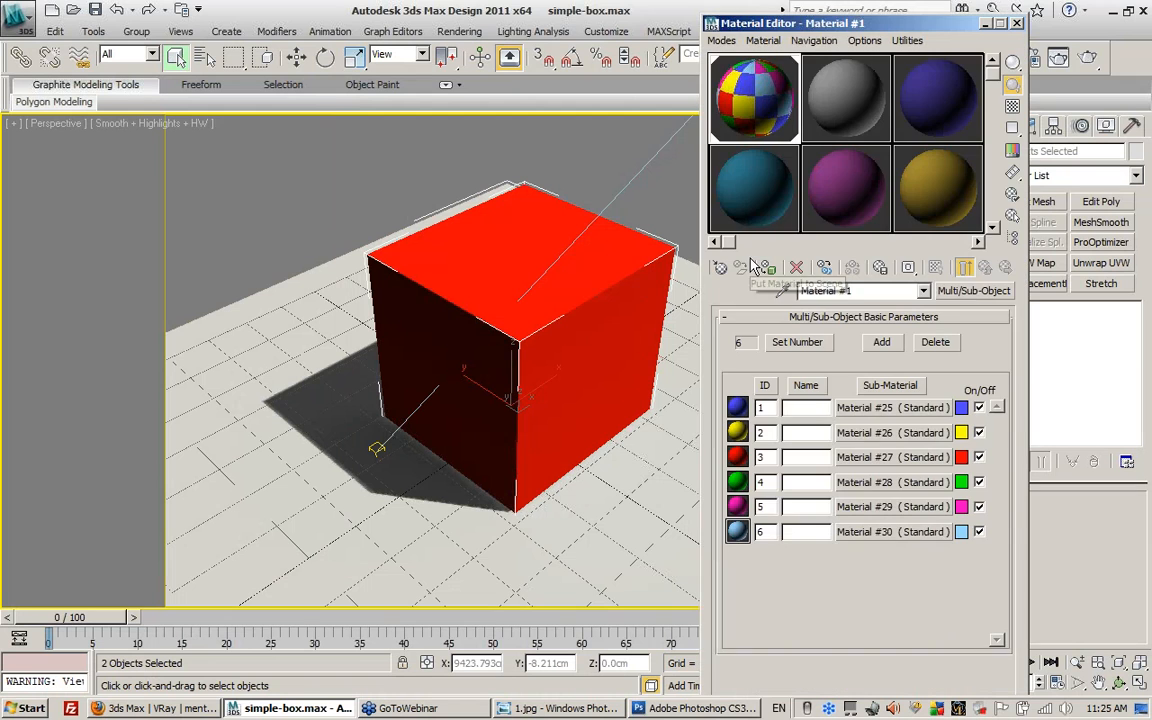
drag(770, 12, 97, 21)
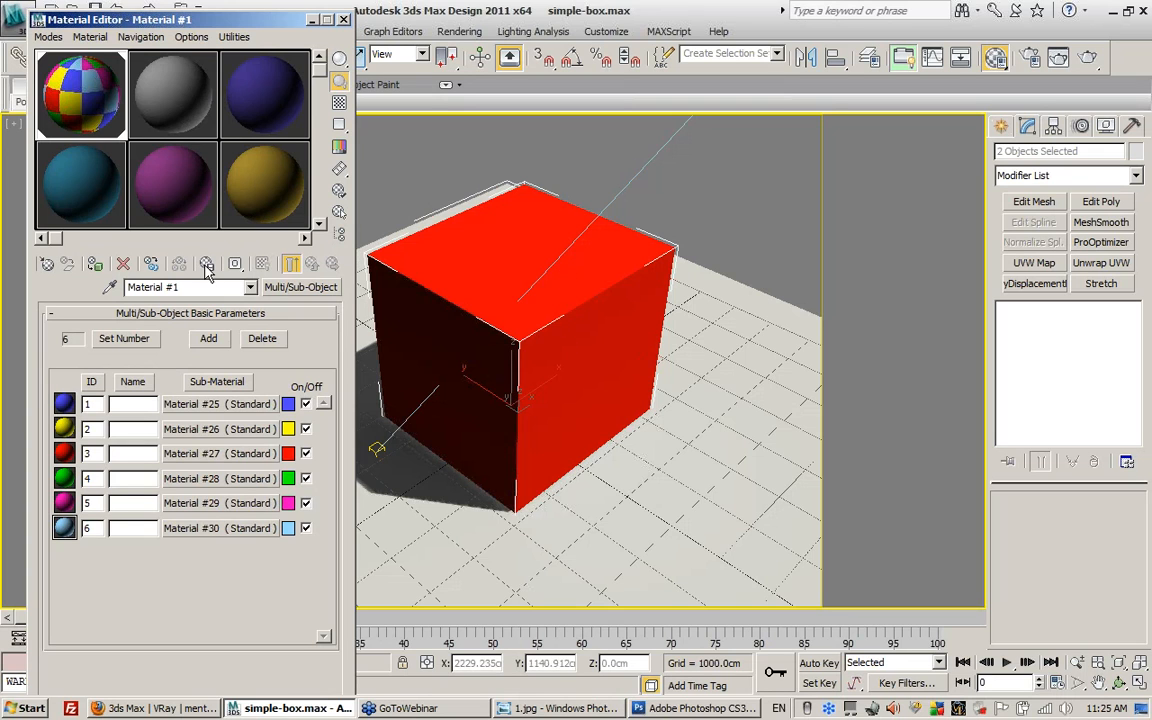
click(79, 176)
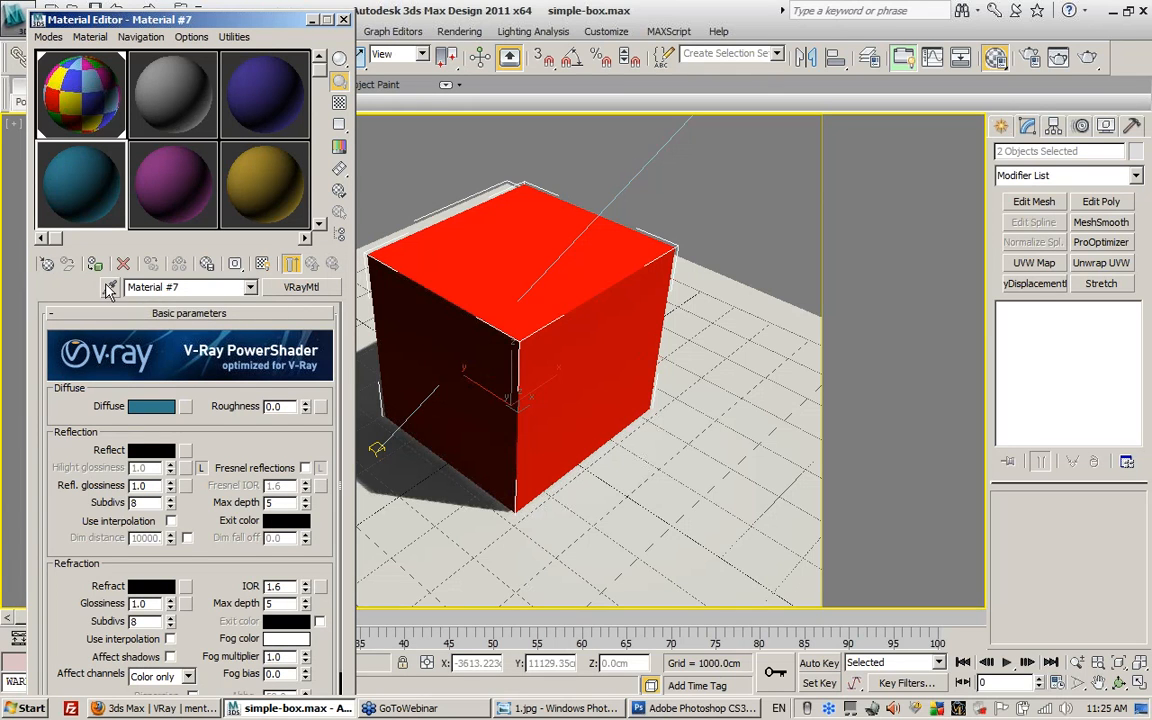
click(110, 288)
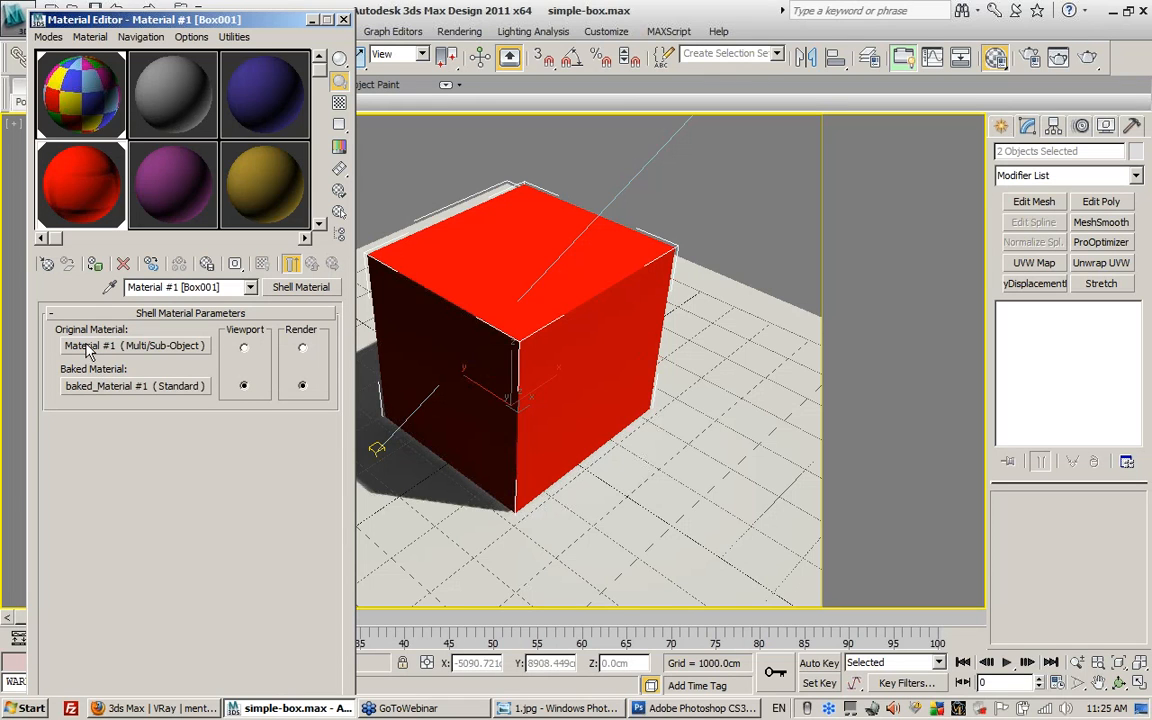
- Compare the shell's original and baked materials by switching both Viewport and Render to the original and back to baked
click(243, 347)
click(302, 347)
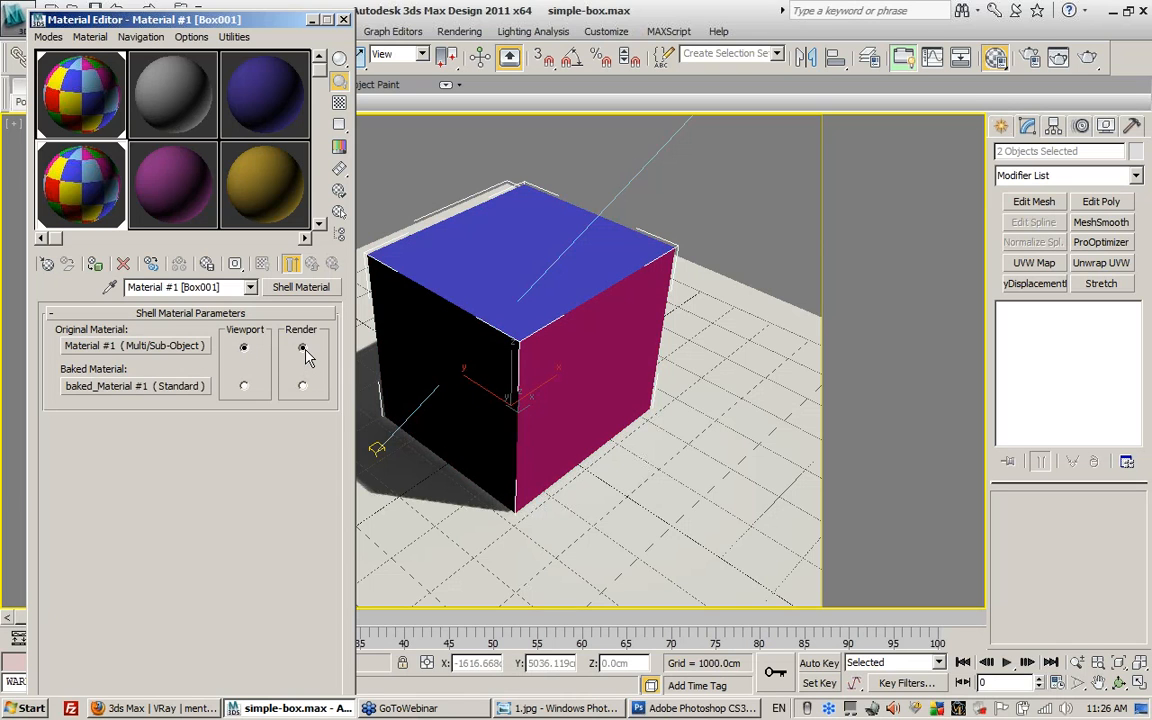
click(244, 387)
click(302, 387)
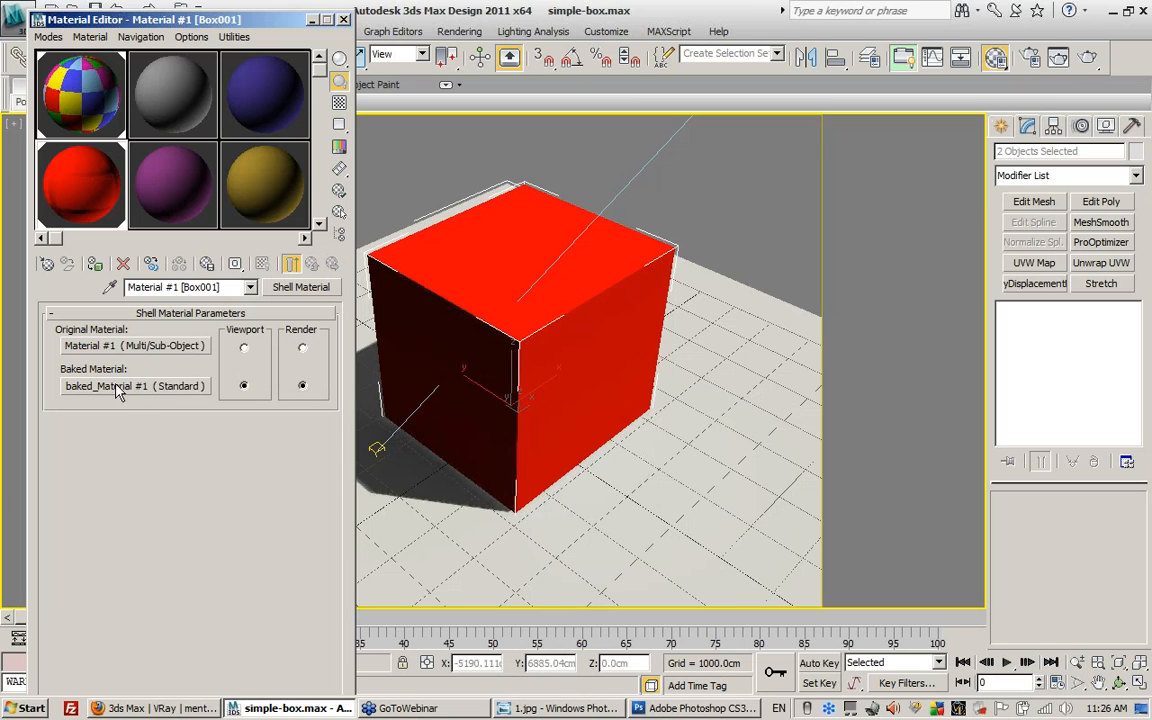
- Enable the self-illumination Color option in the box's baked Standard material and check the map assigned to its Self-Illumination slot
click(153, 388)
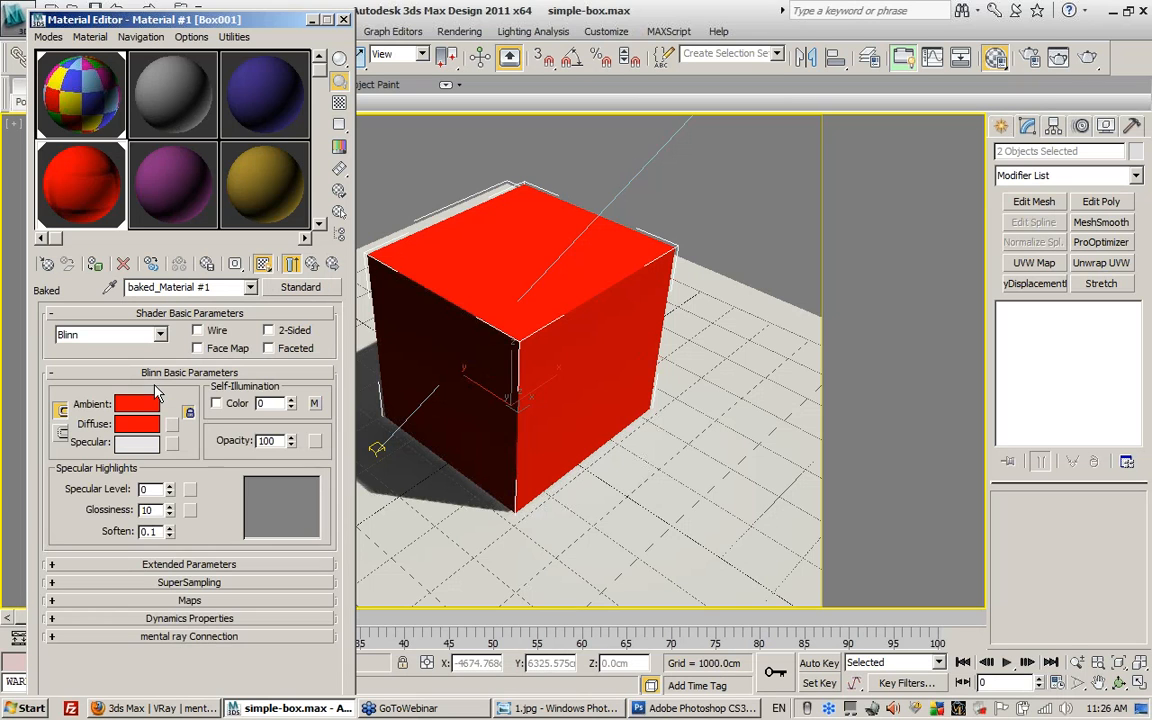
click(216, 404)
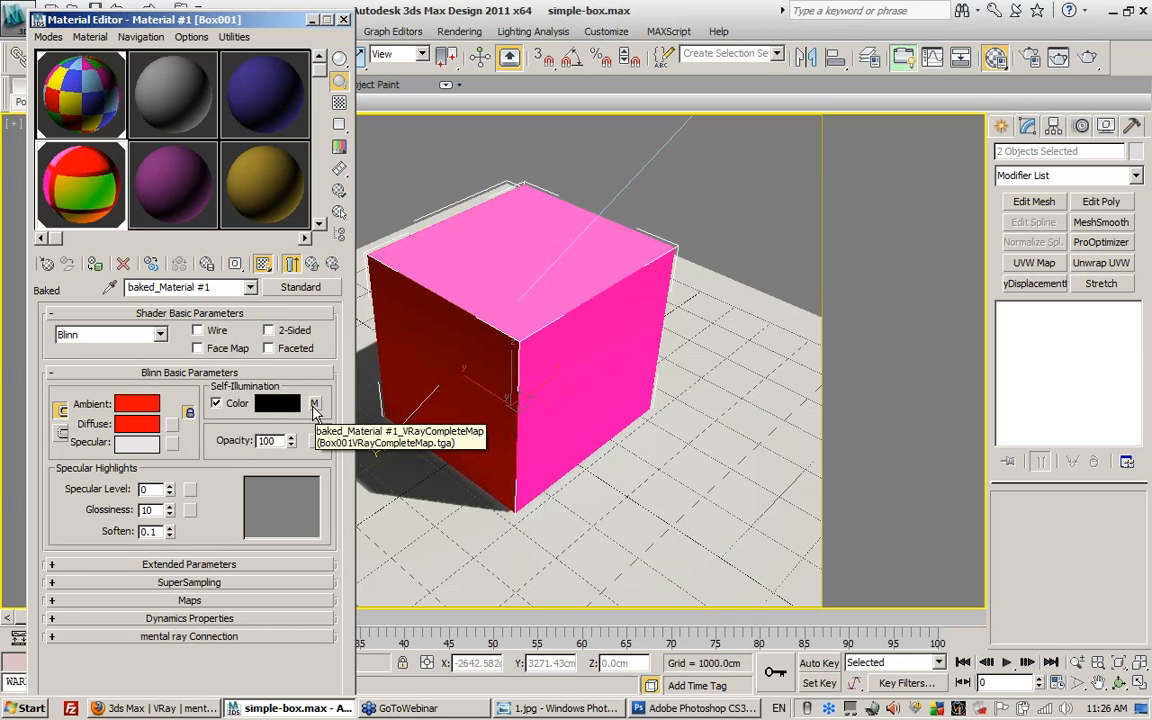
click(213, 601)
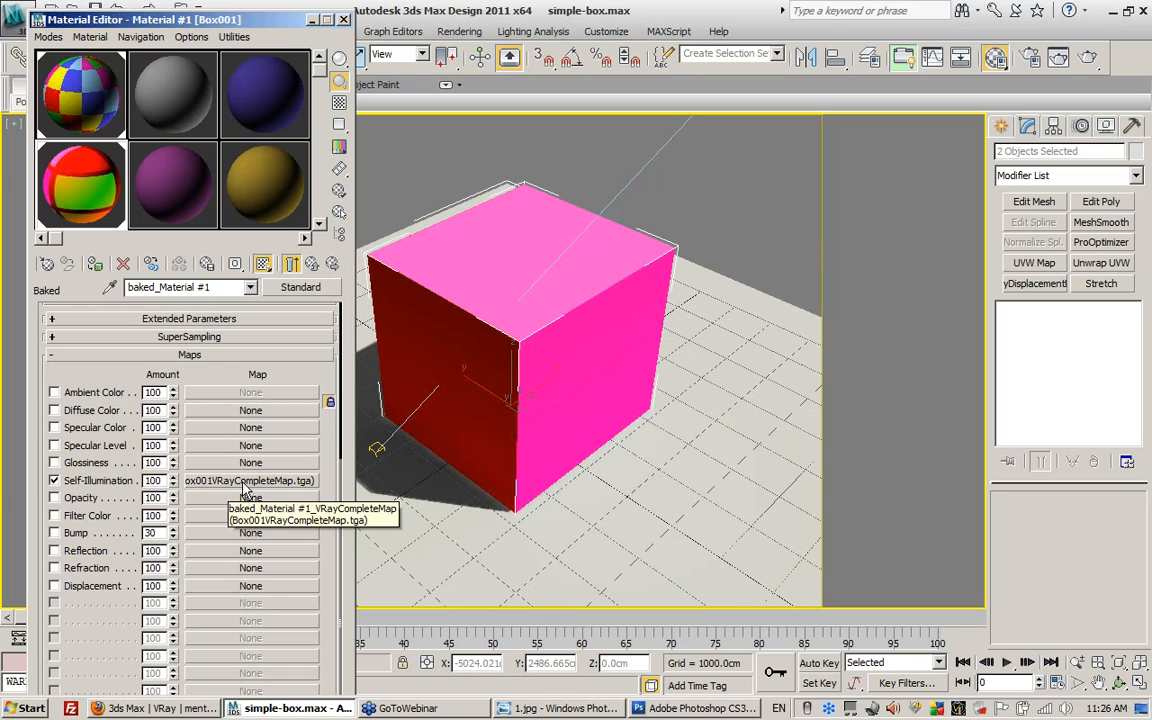
scroll(255, 676, up, 5)
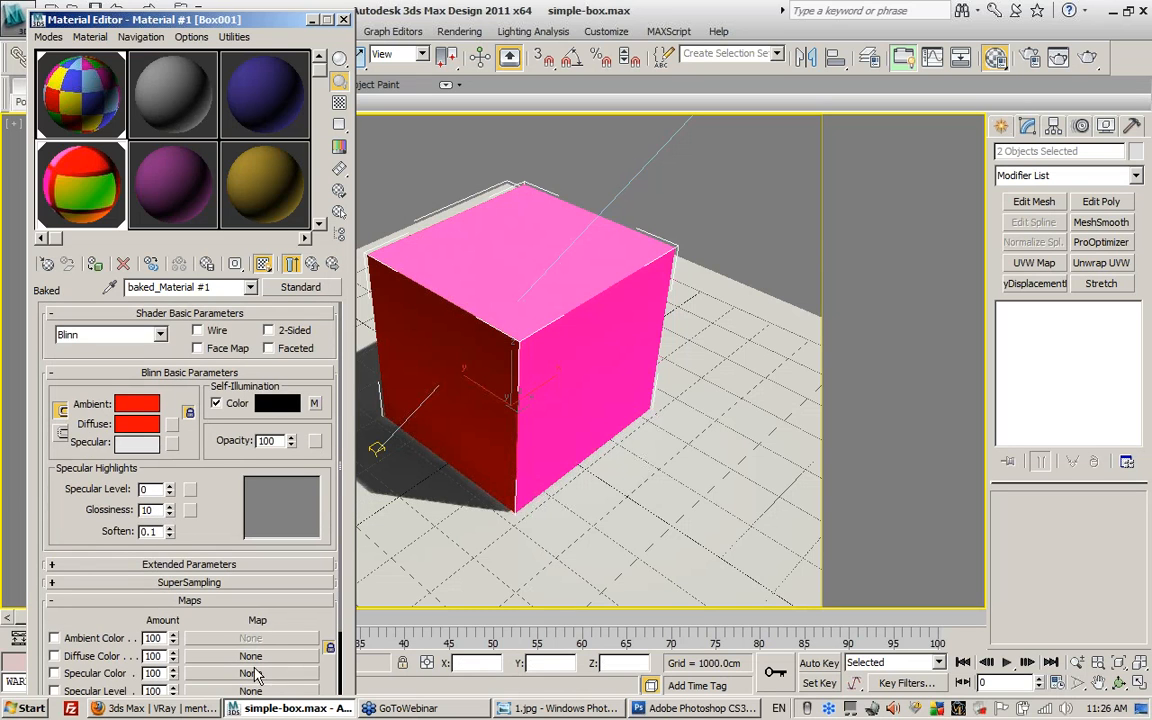
click(216, 404)
click(216, 404)
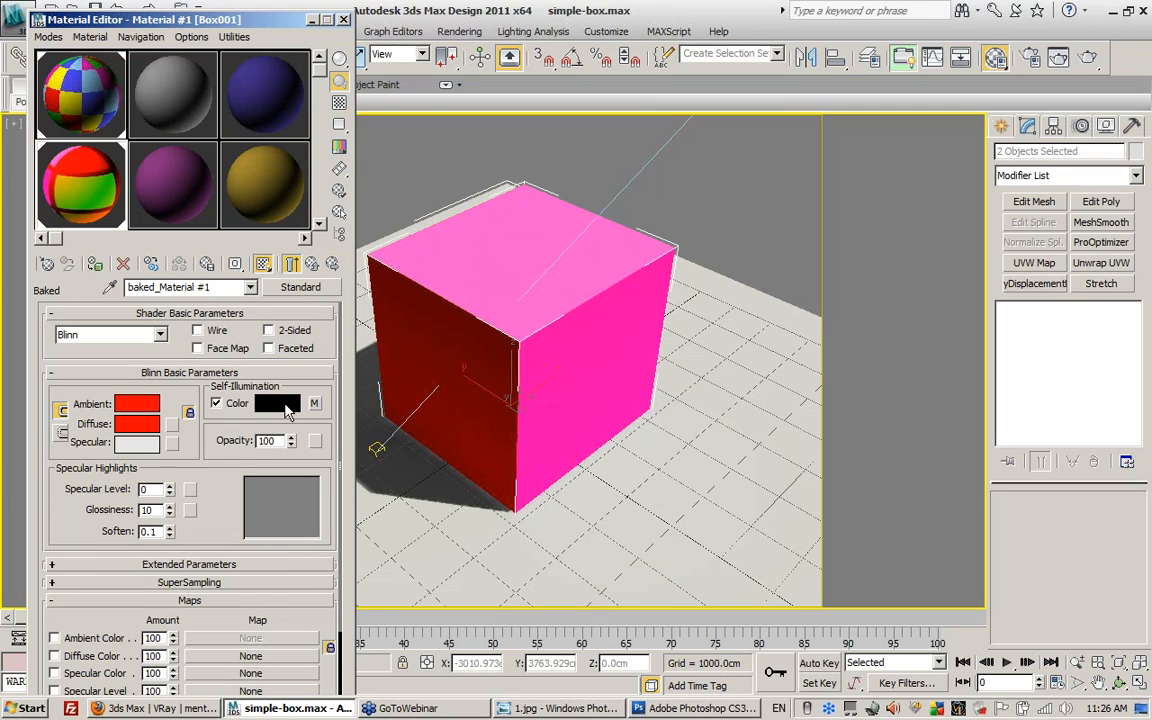
- Display the baked material's self-illumination bitmap in the viewport and return to the parent material
click(316, 403)
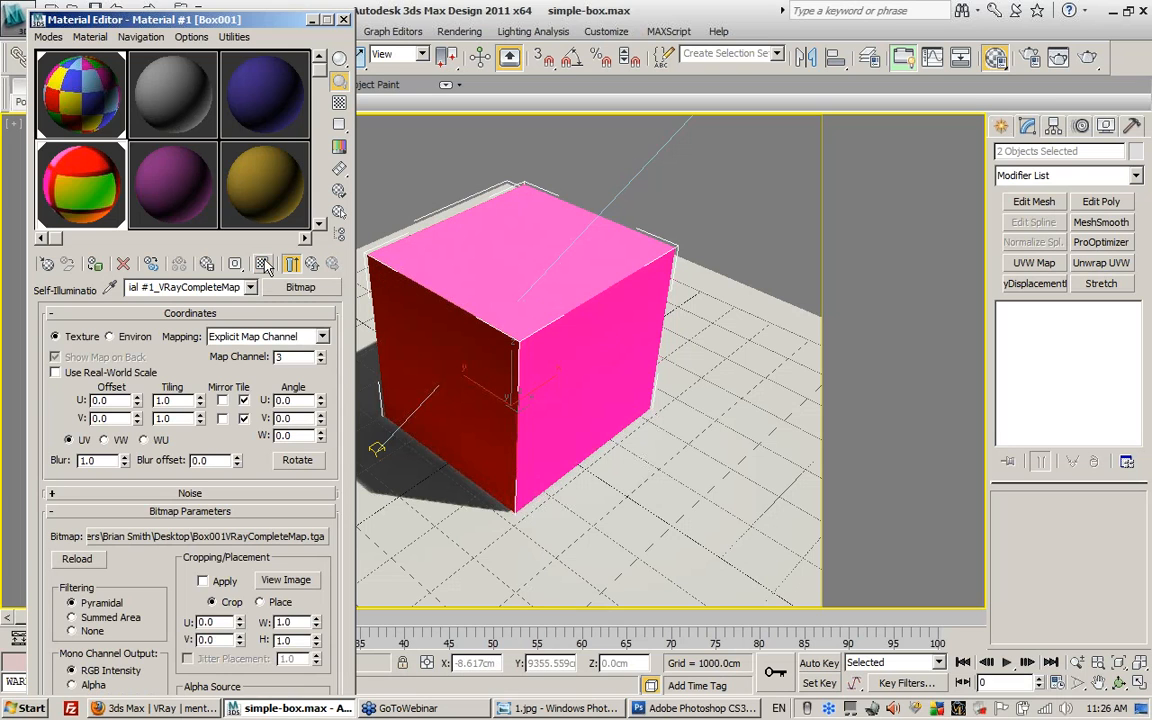
click(263, 264)
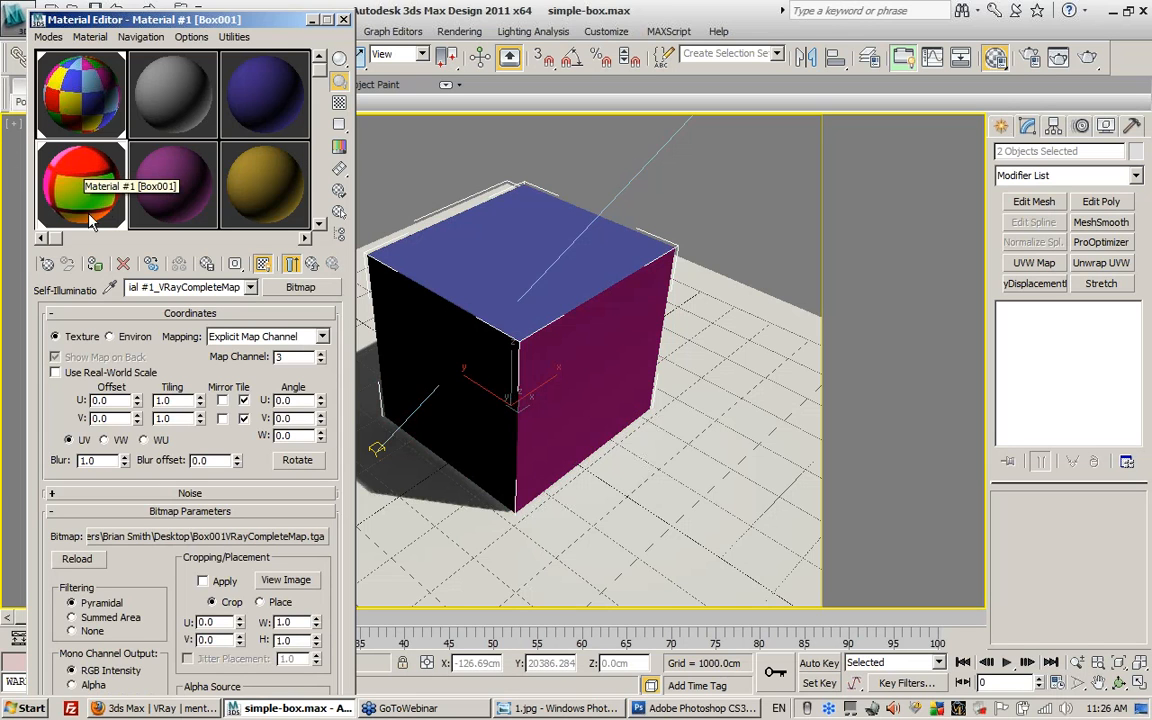
click(313, 265)
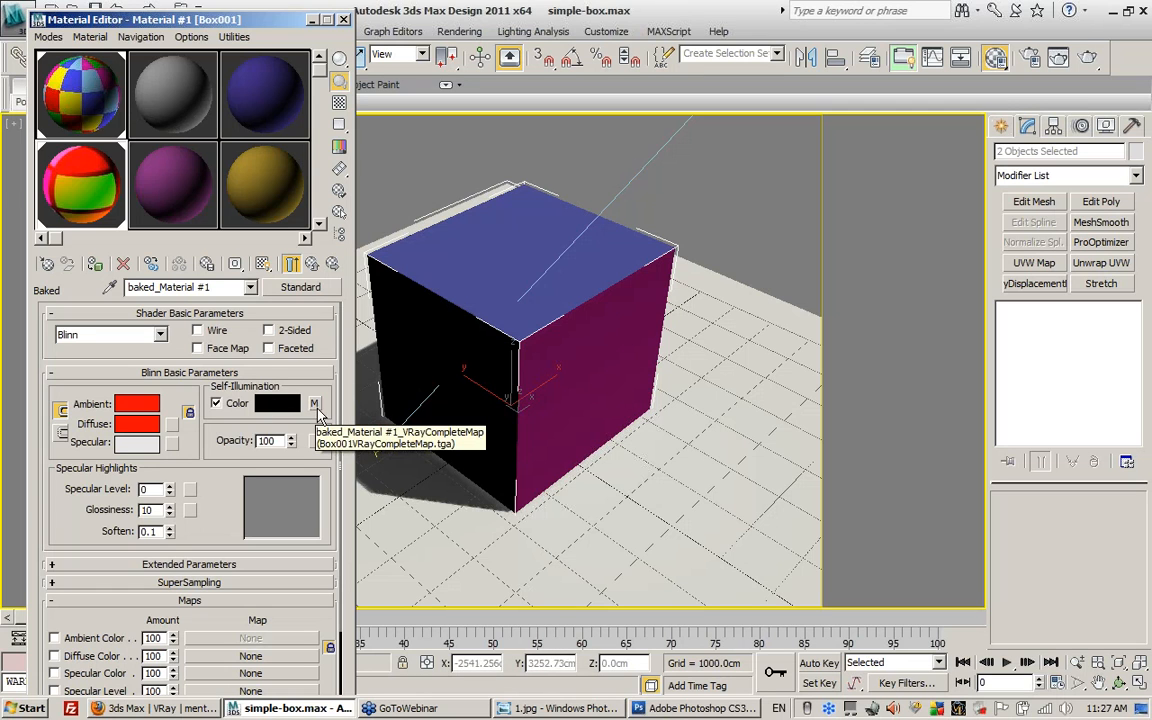
- View the image of the self-illumination bitmap in the box's baked material, close it and return to the baked material
scroll(223, 470, down, 5)
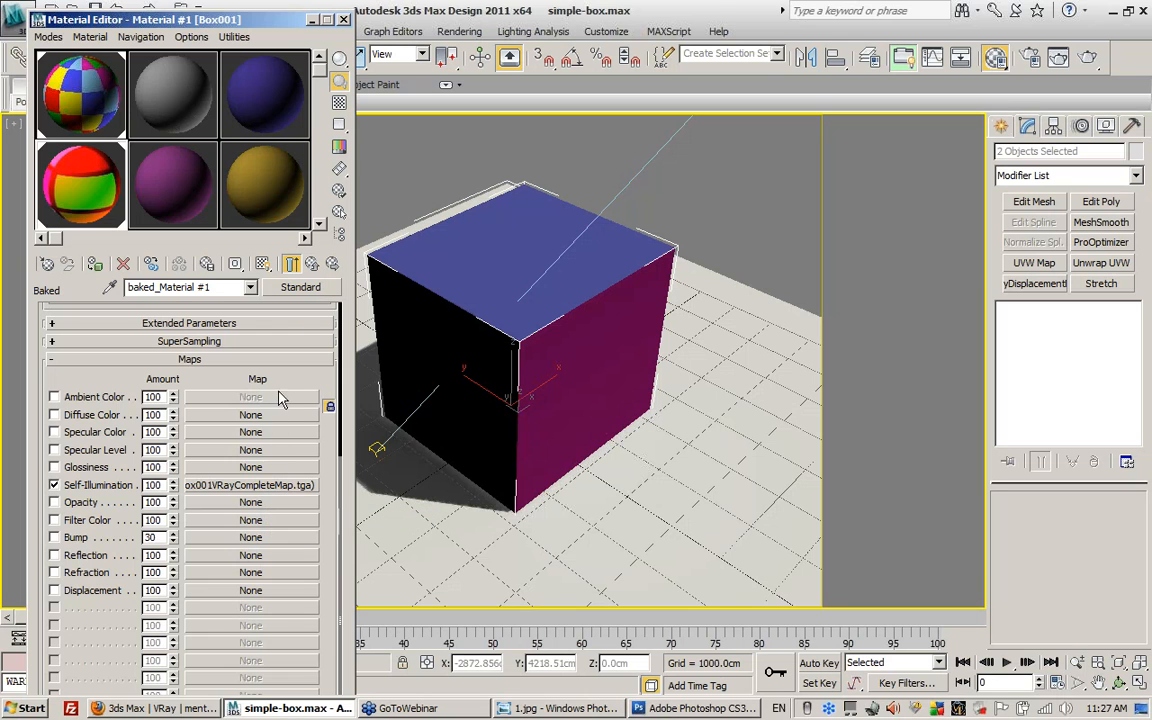
scroll(265, 400, up, 6)
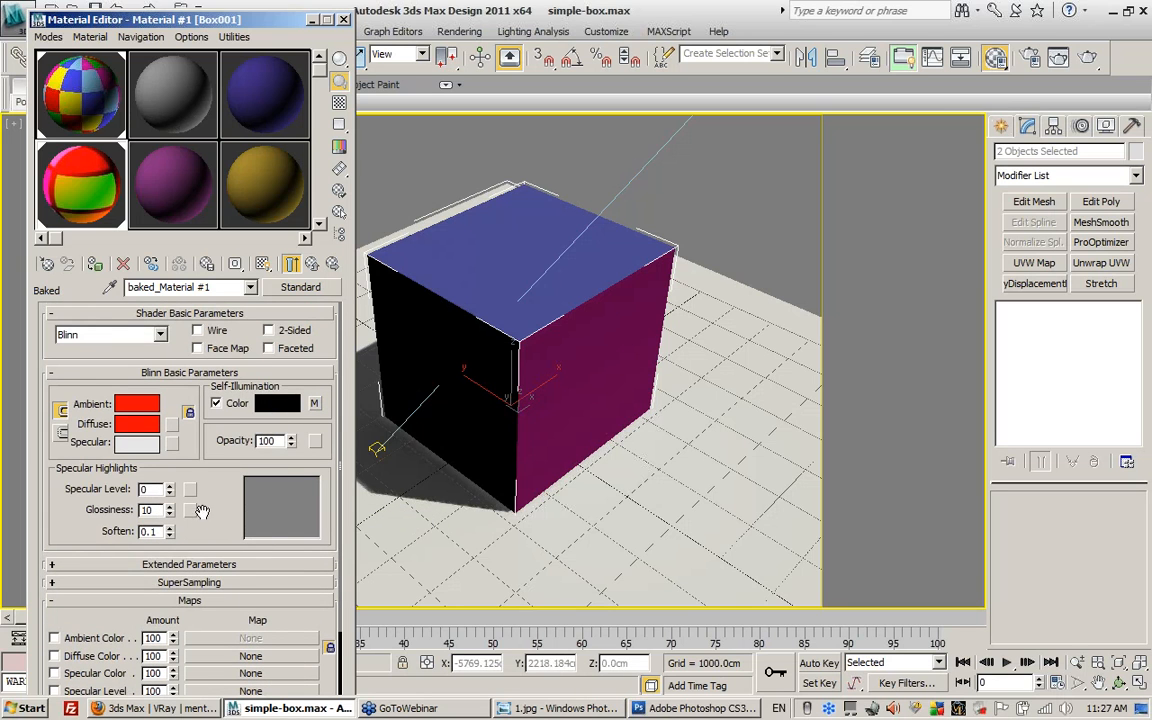
scroll(257, 545, down, 3)
click(251, 626)
click(285, 580)
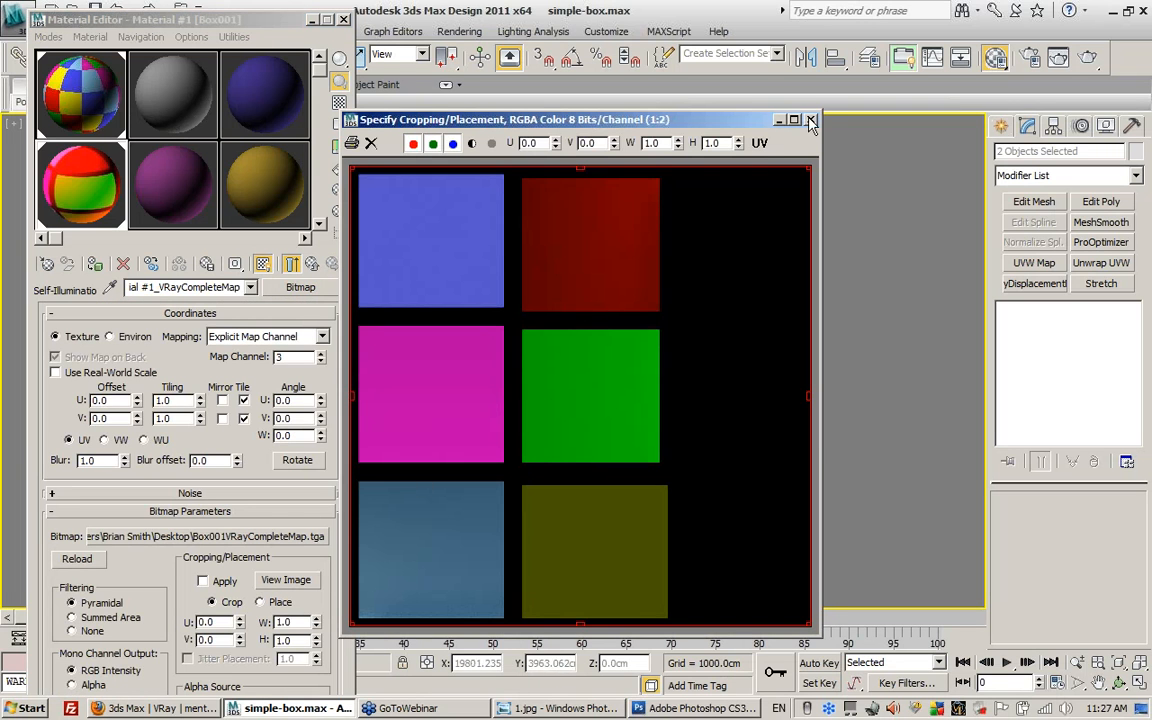
click(811, 121)
click(313, 264)
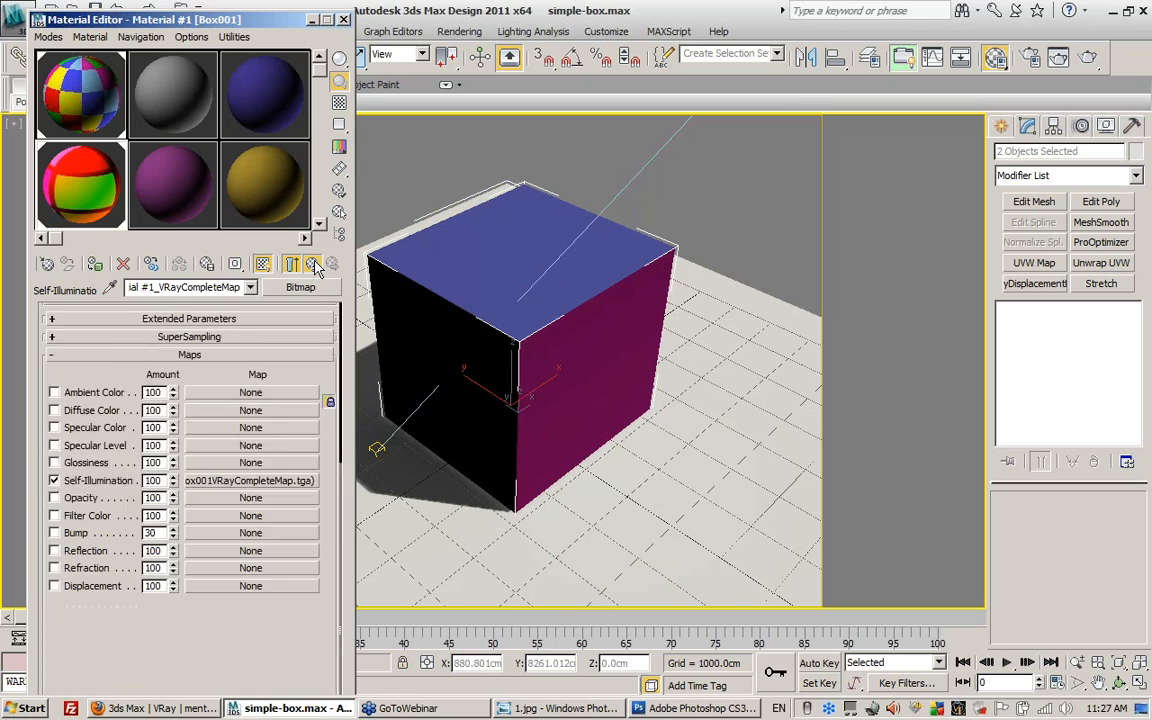
drag(232, 375, 236, 556)
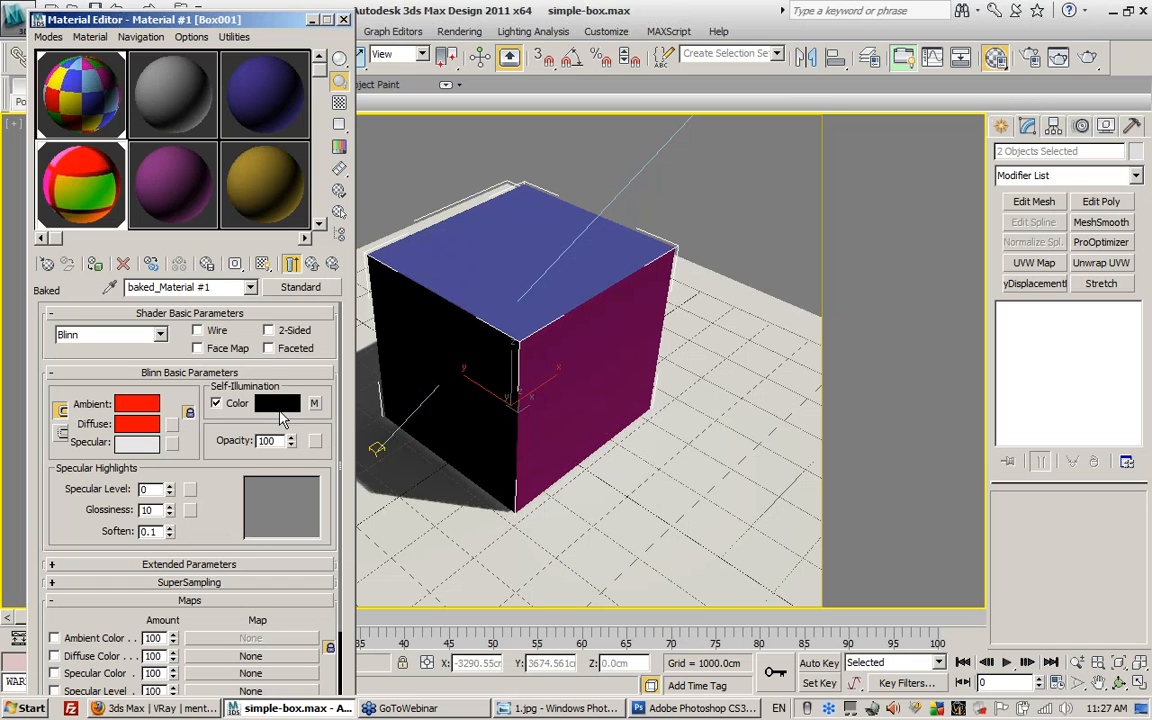
- Check the Box001VRayCompleteMap.tga image assigned to Self-Illumination once more and go back to the baked material's basic parameters
scroll(285, 440, down, 5)
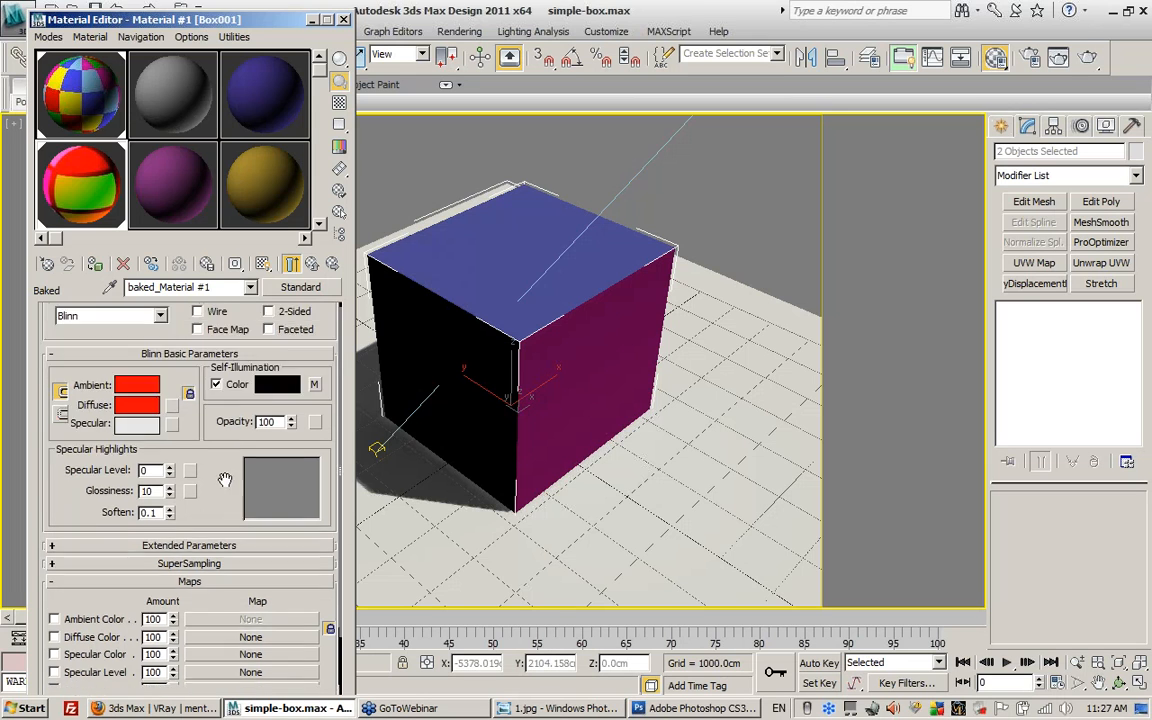
click(290, 522)
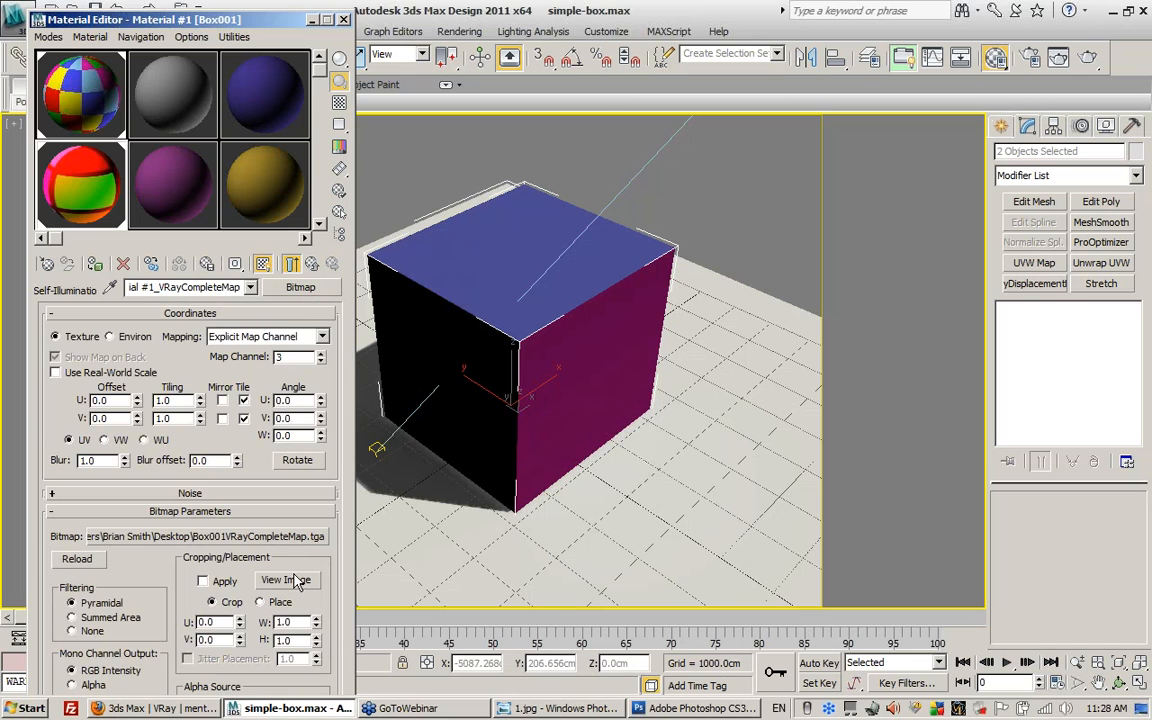
click(286, 580)
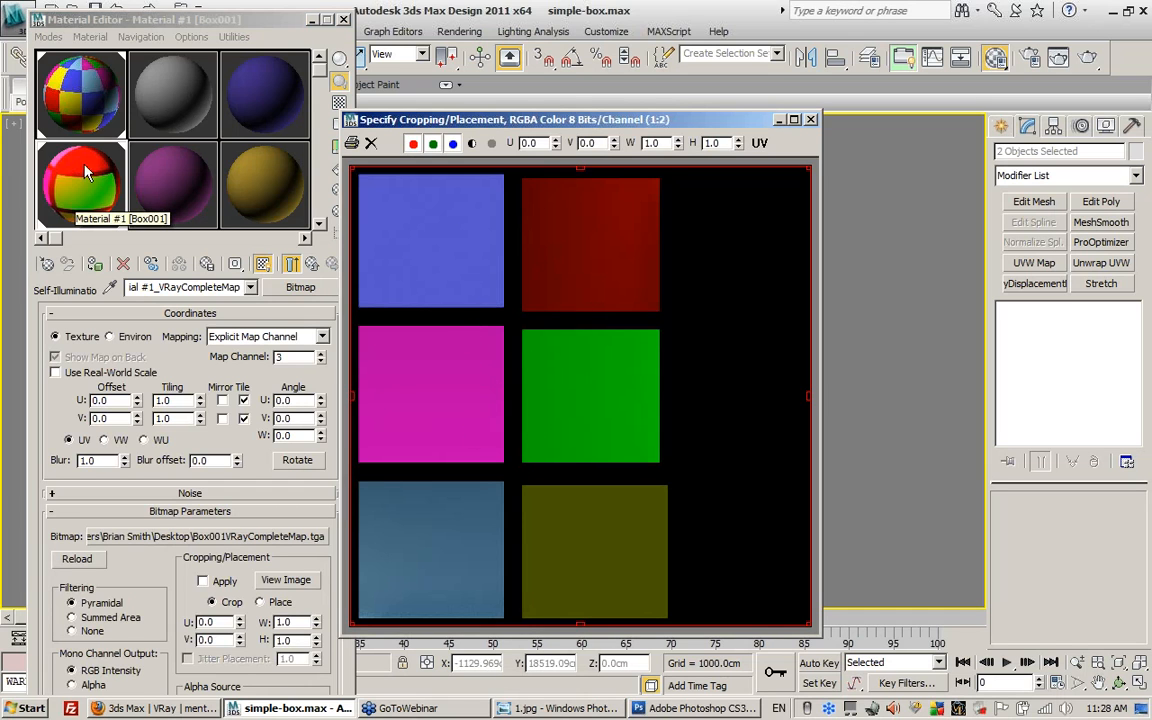
click(811, 119)
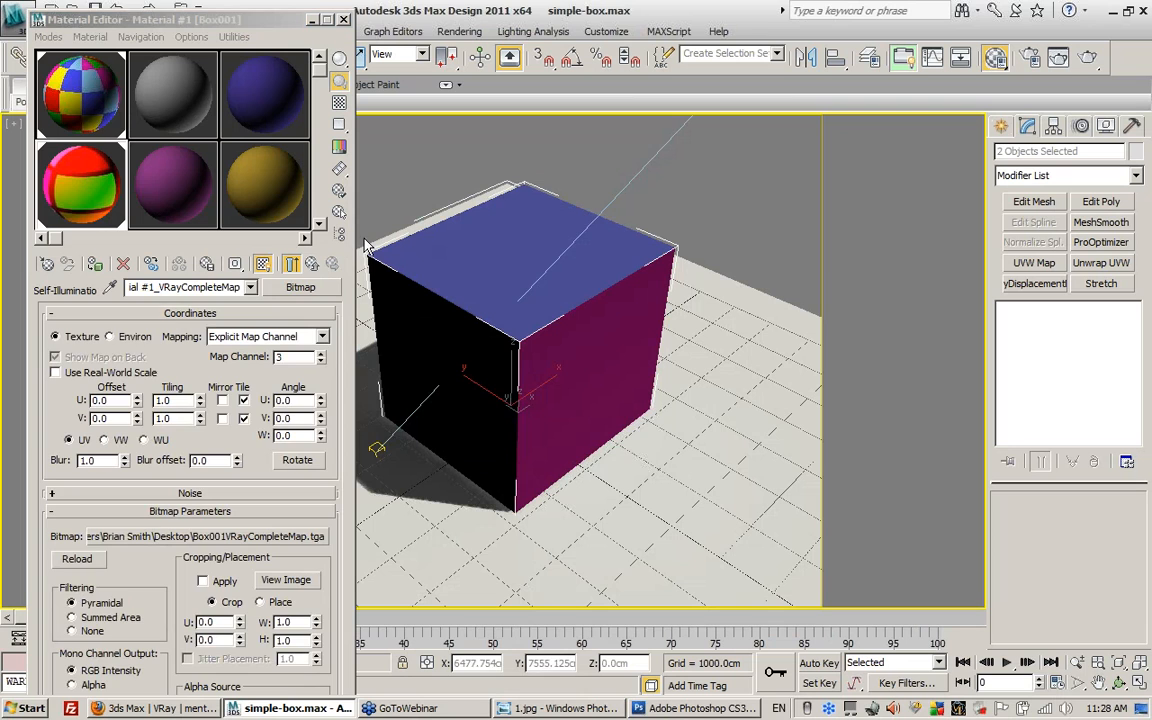
click(280, 424)
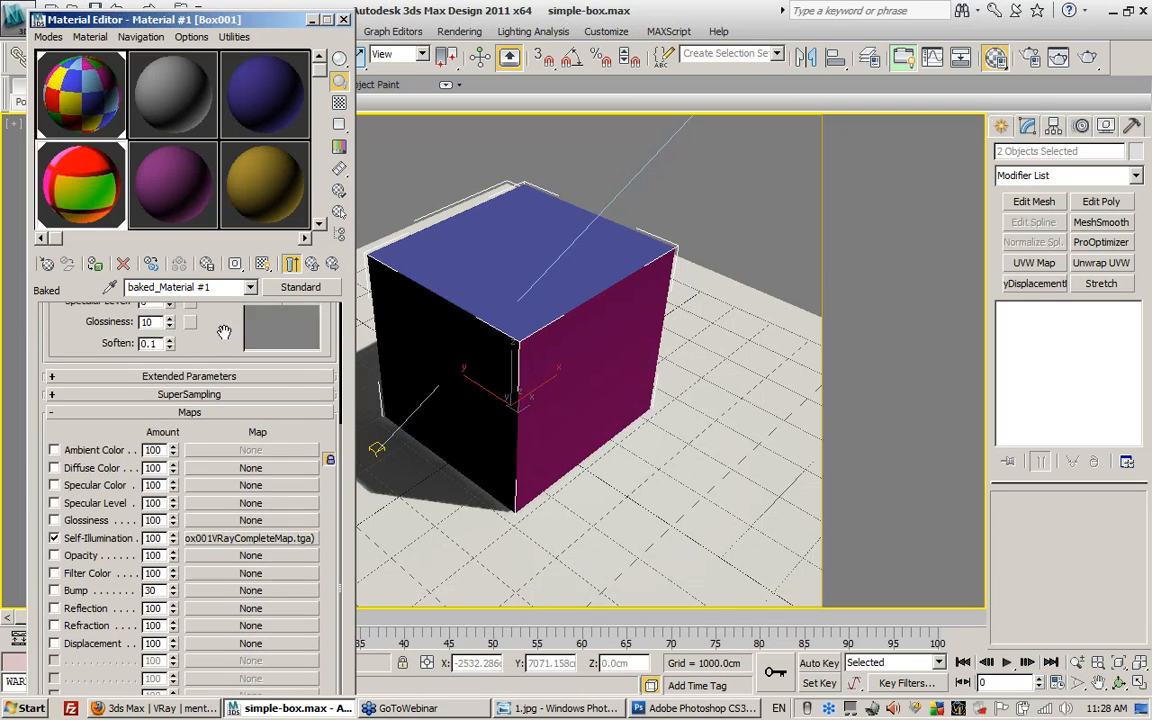
scroll(145, 463, up, 5)
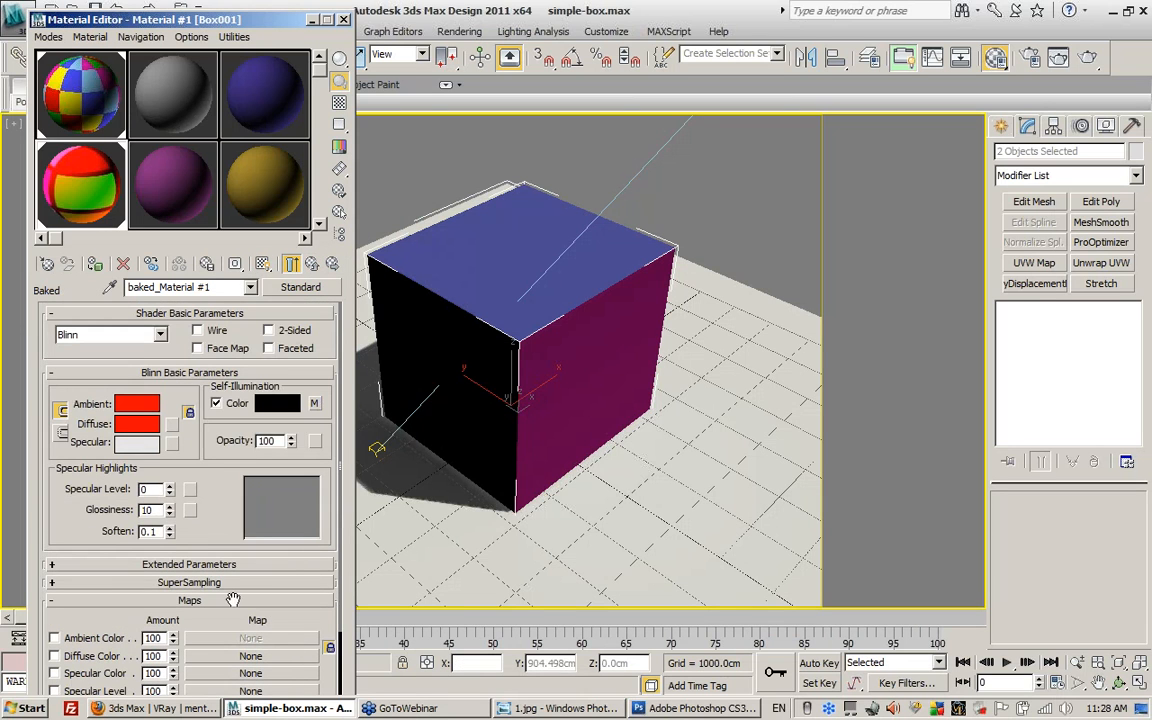
- Set the diffuse color of the box's baked material to black and return to its shell material
click(145, 428)
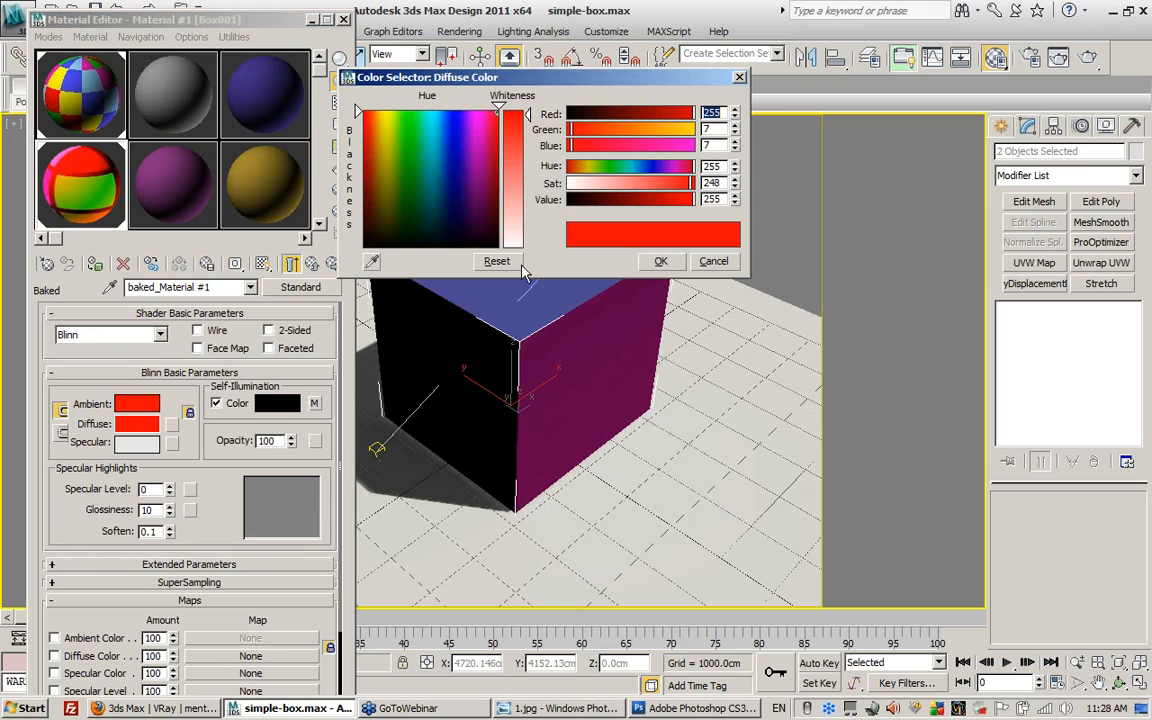
drag(512, 178, 540, 205)
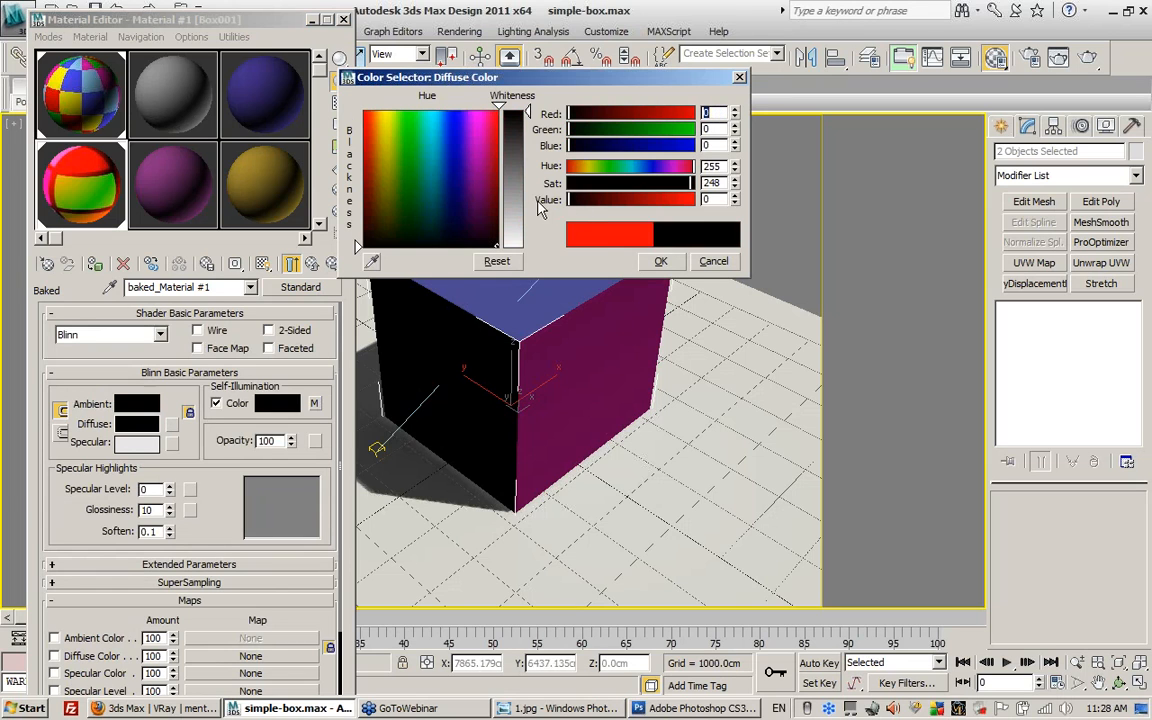
click(660, 261)
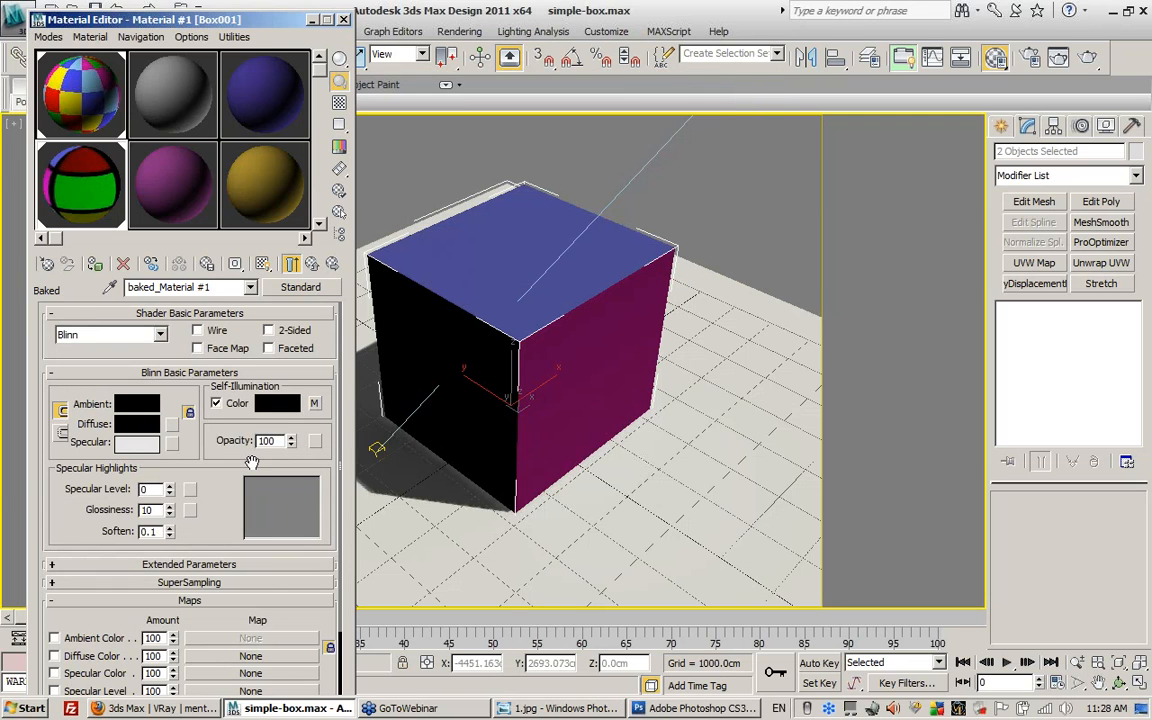
click(312, 265)
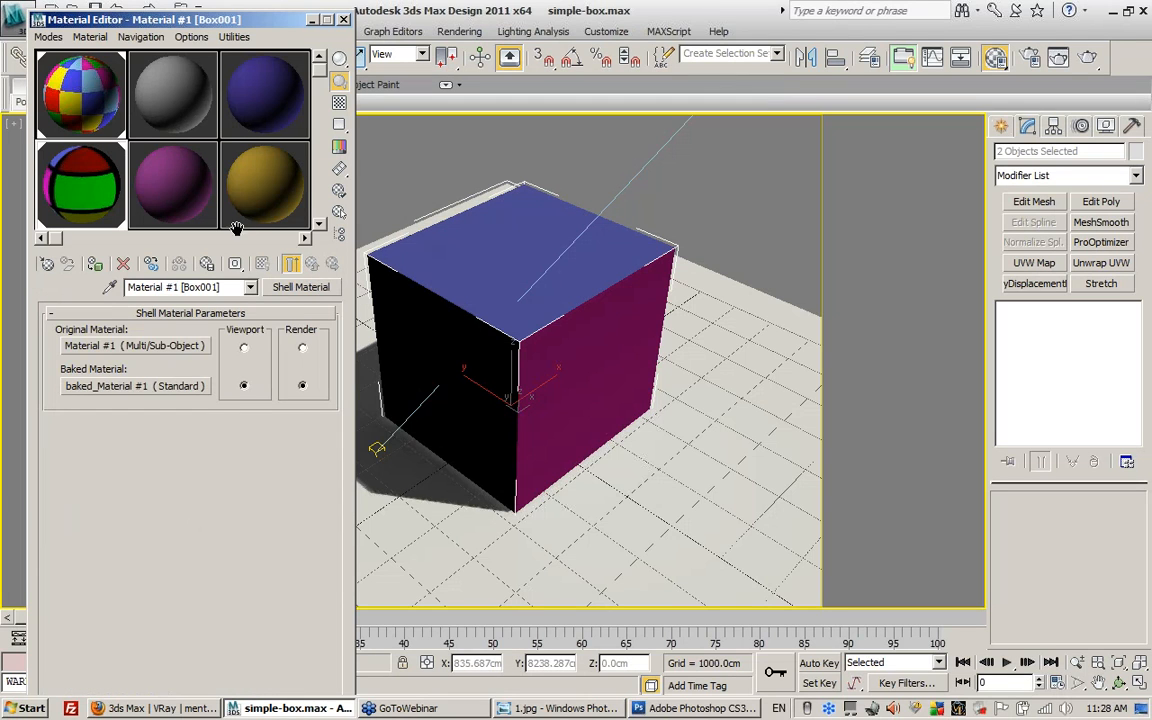
- Sample the floor plane's shell material into the fifth Material Editor slot
click(176, 177)
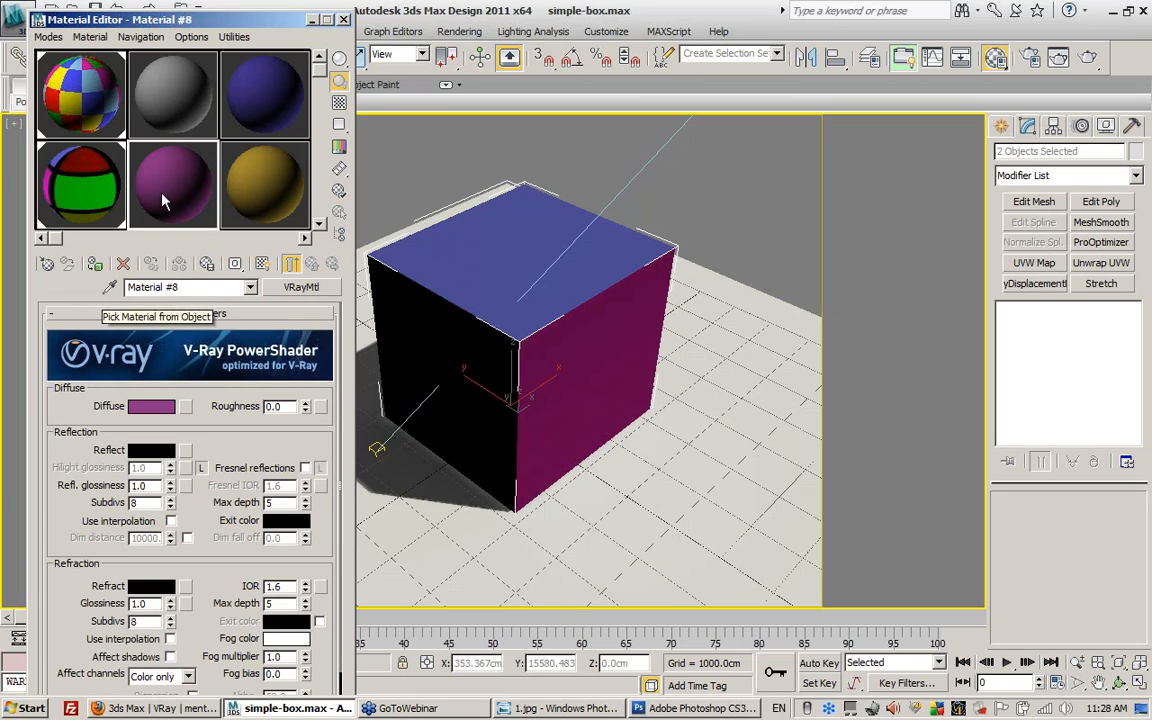
click(110, 288)
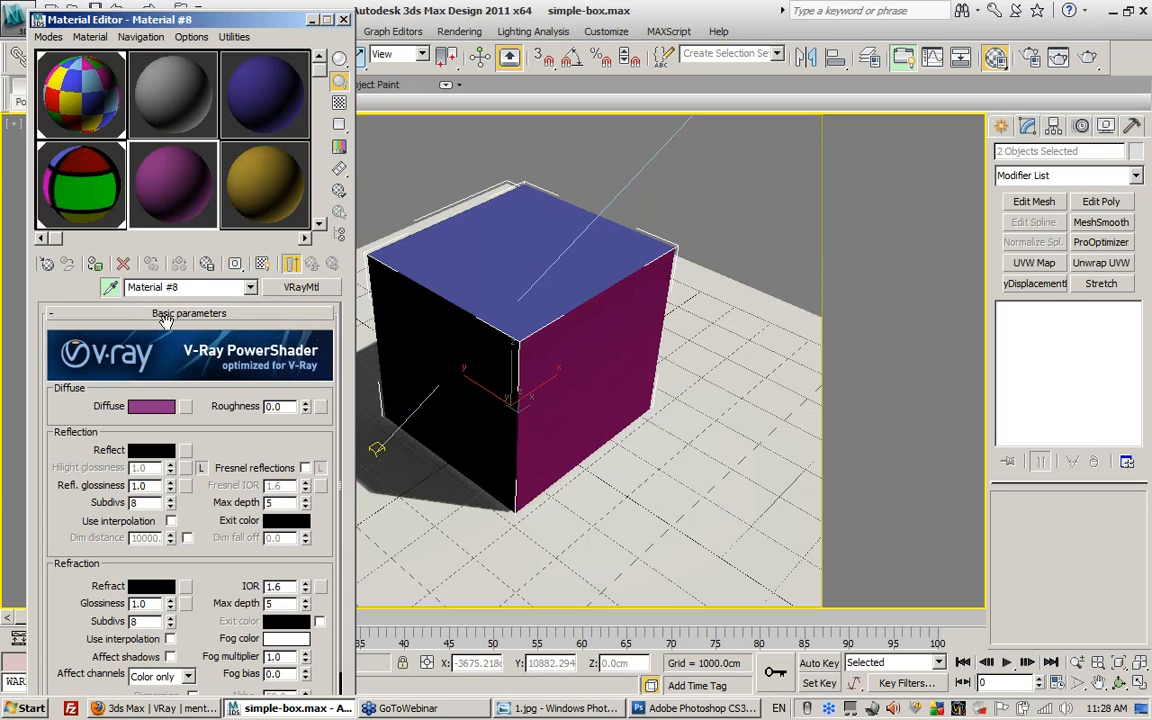
click(646, 486)
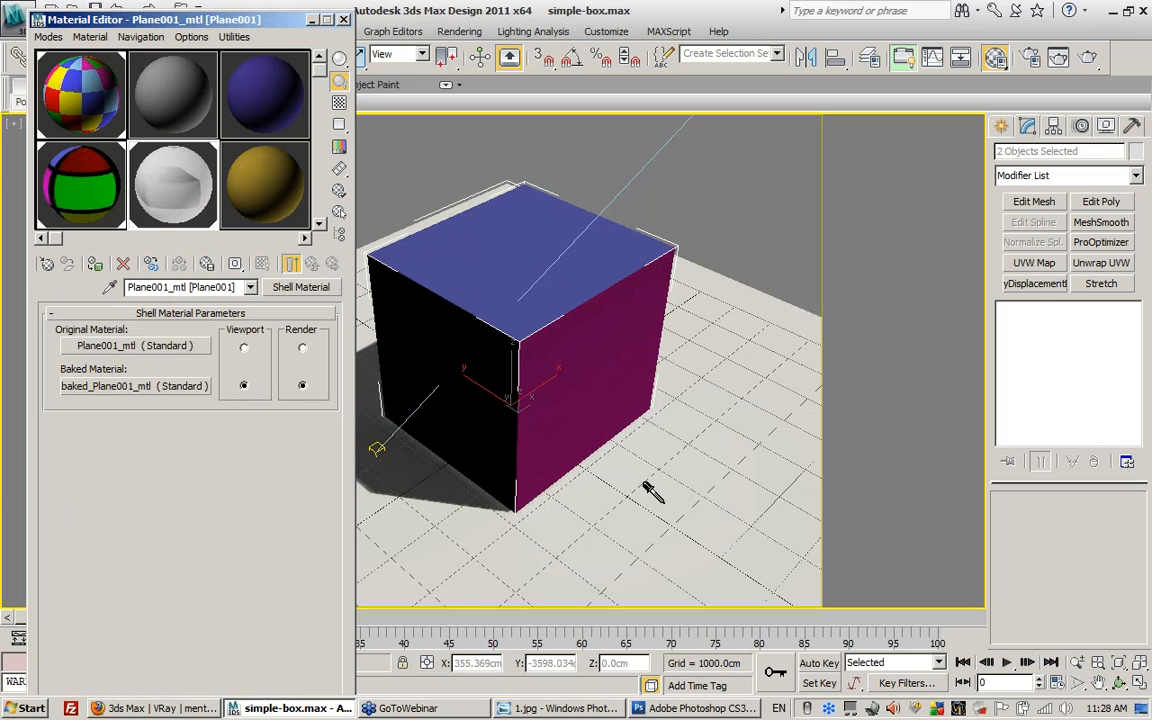
- Enable the Self-Illumination Color option in the floor's baked material and display its VRayCompleteMap bitmap in the viewport
click(125, 386)
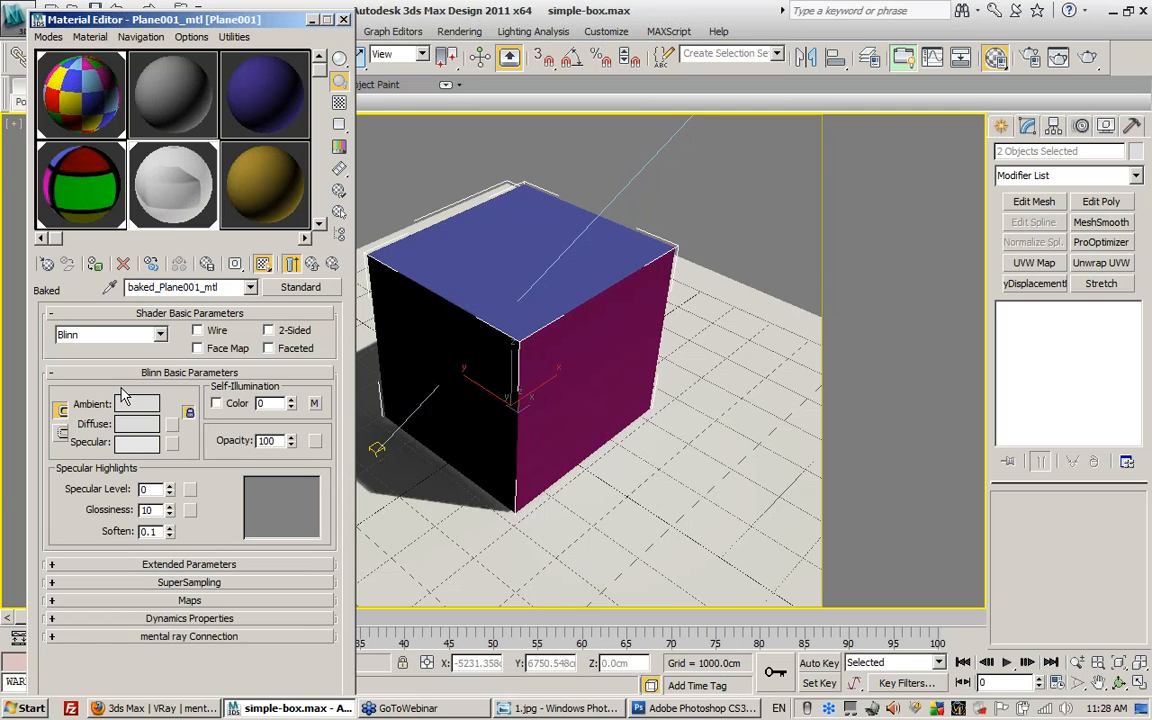
click(218, 404)
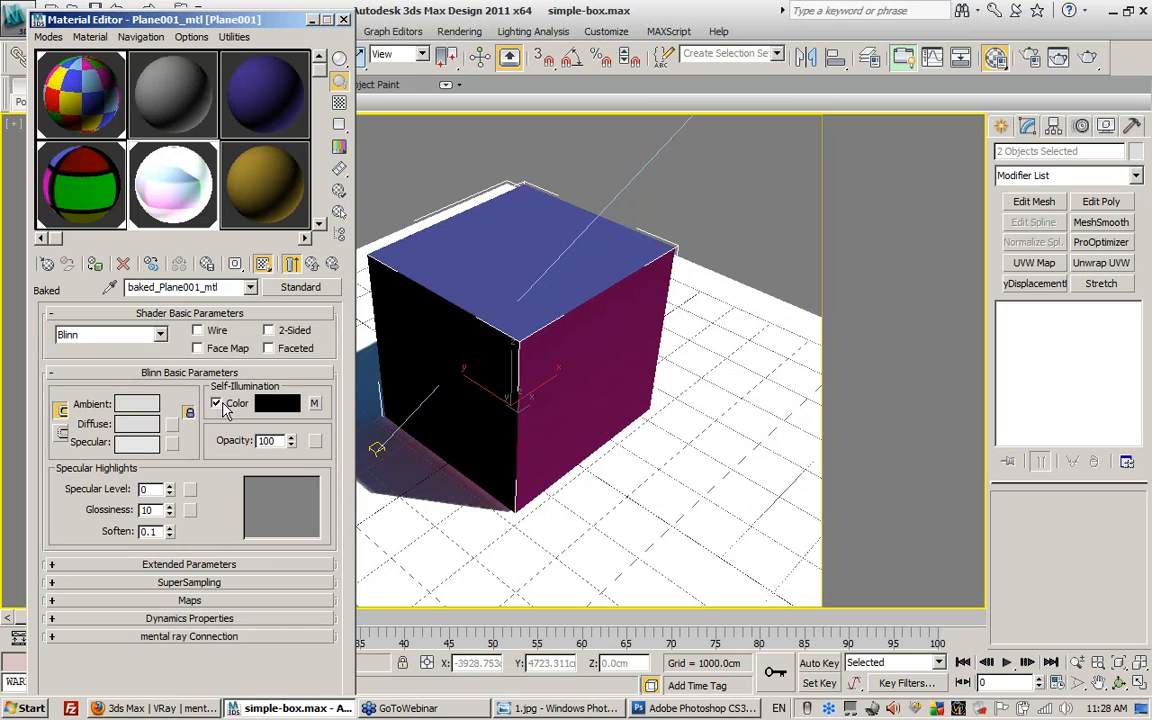
click(314, 404)
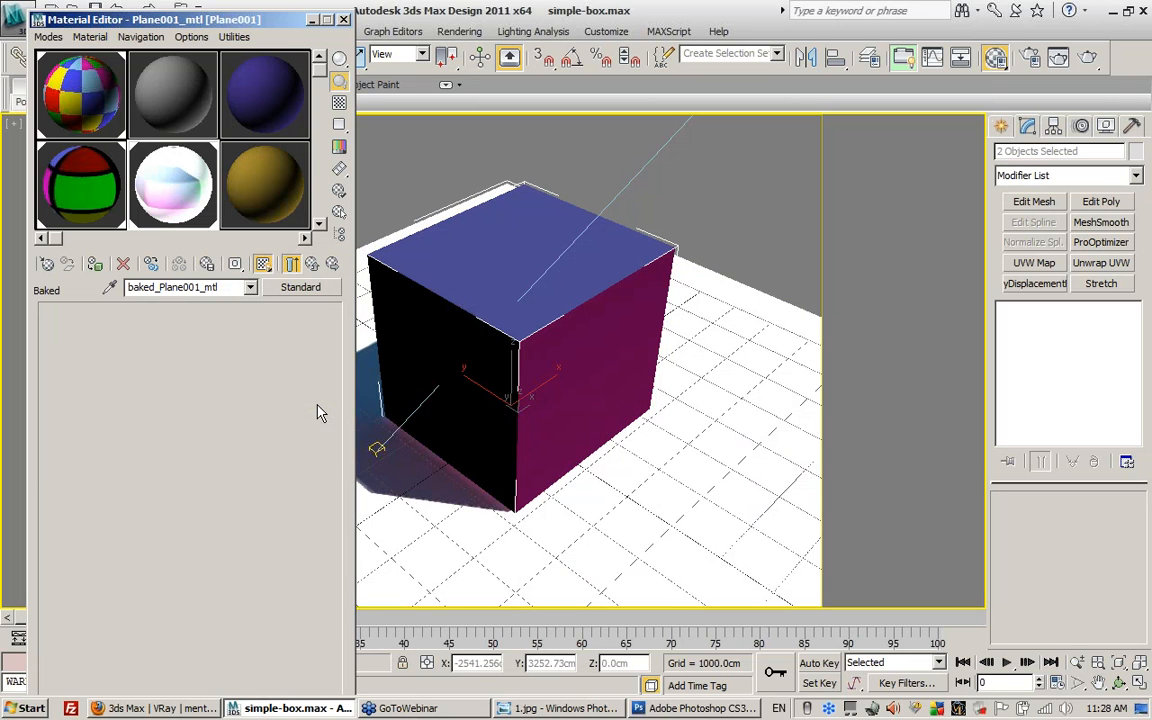
click(262, 264)
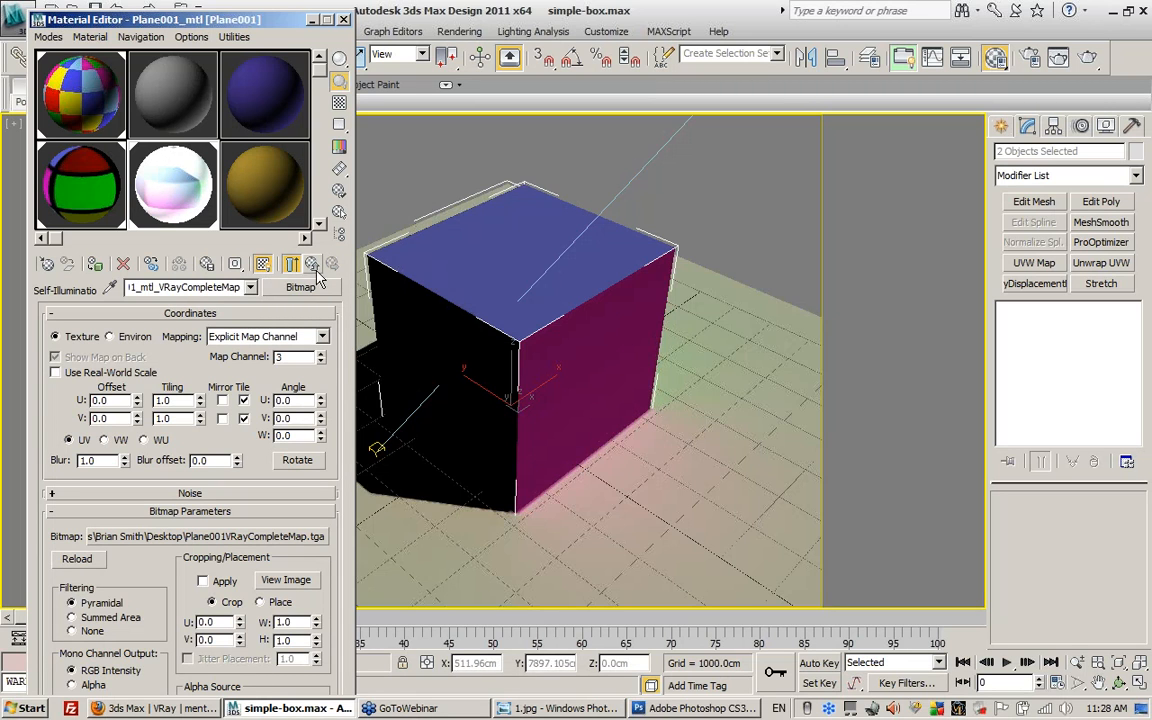
click(263, 265)
click(263, 265)
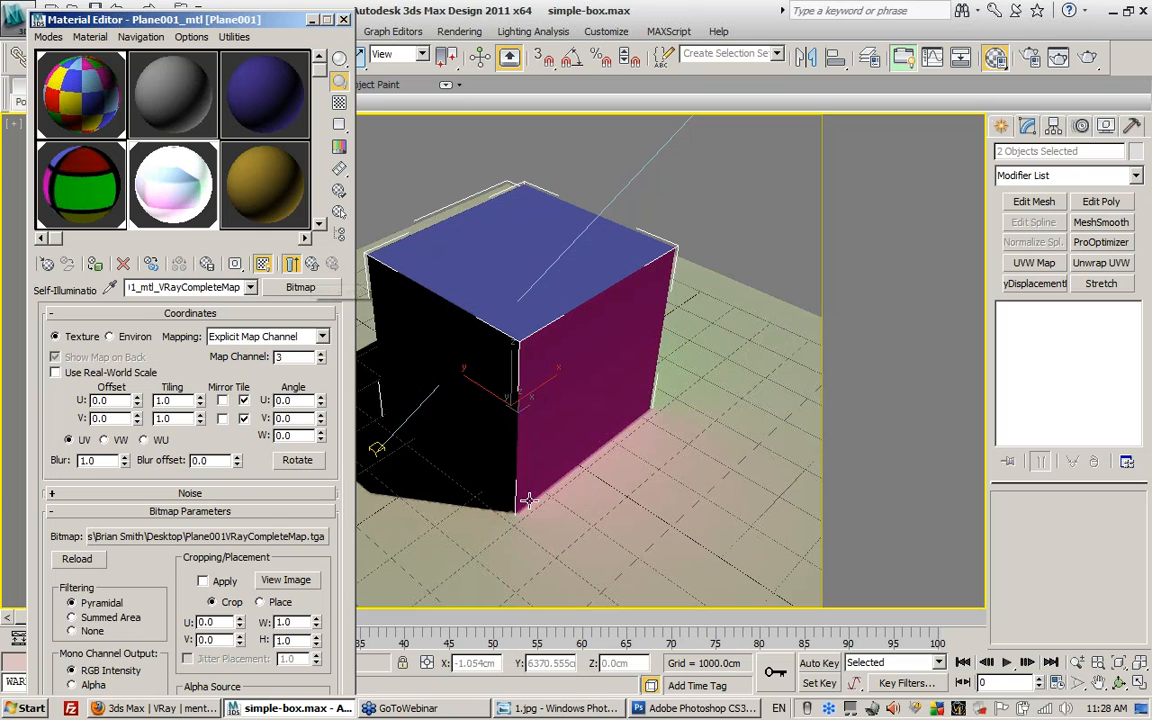
click(313, 266)
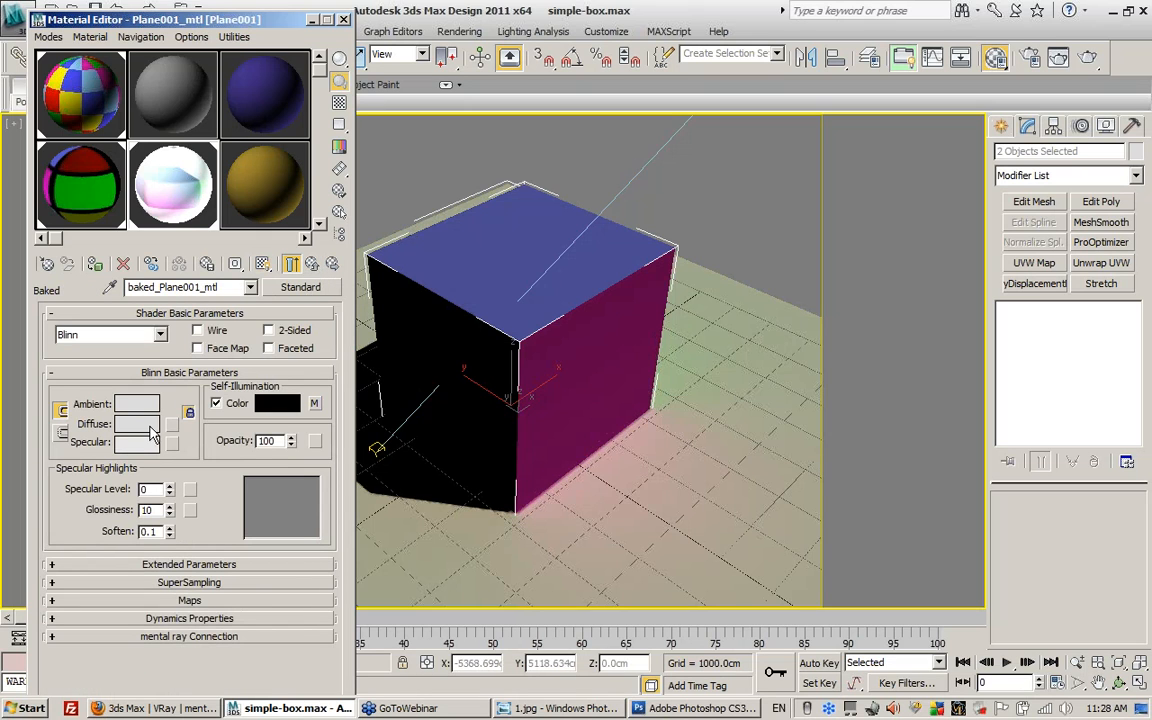
- Set the ambient and diffuse colors of the floor's baked material to black and close the Material Editor
click(136, 403)
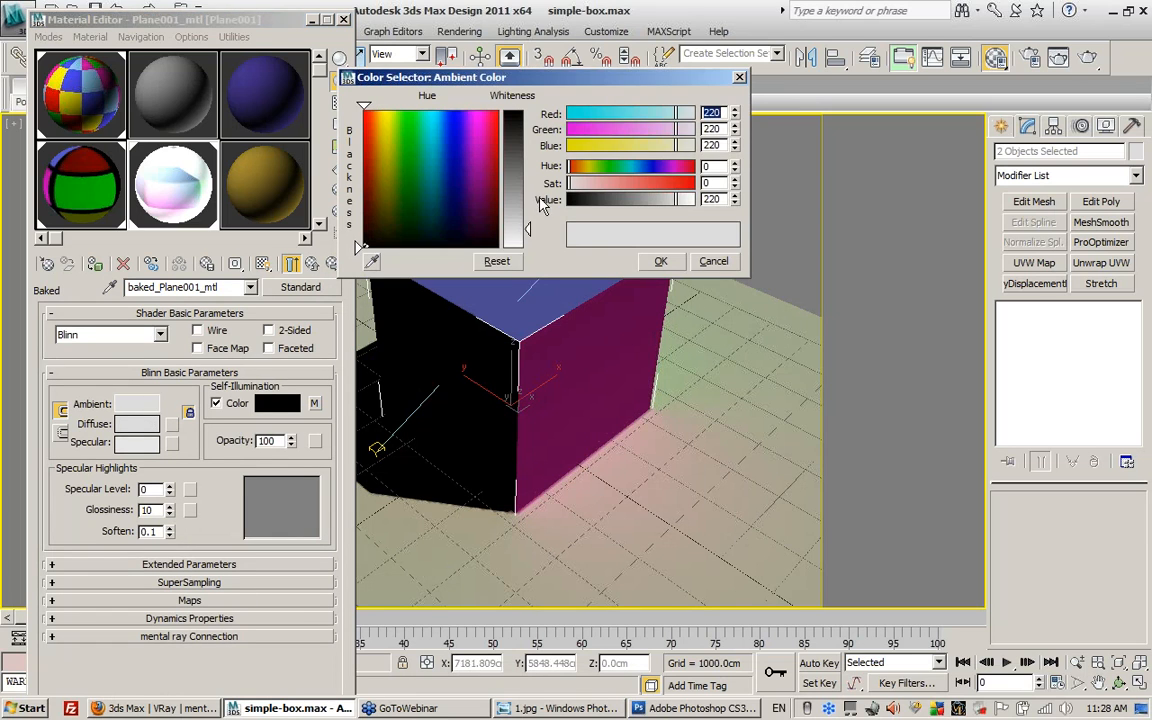
drag(474, 158, 361, 246)
click(661, 261)
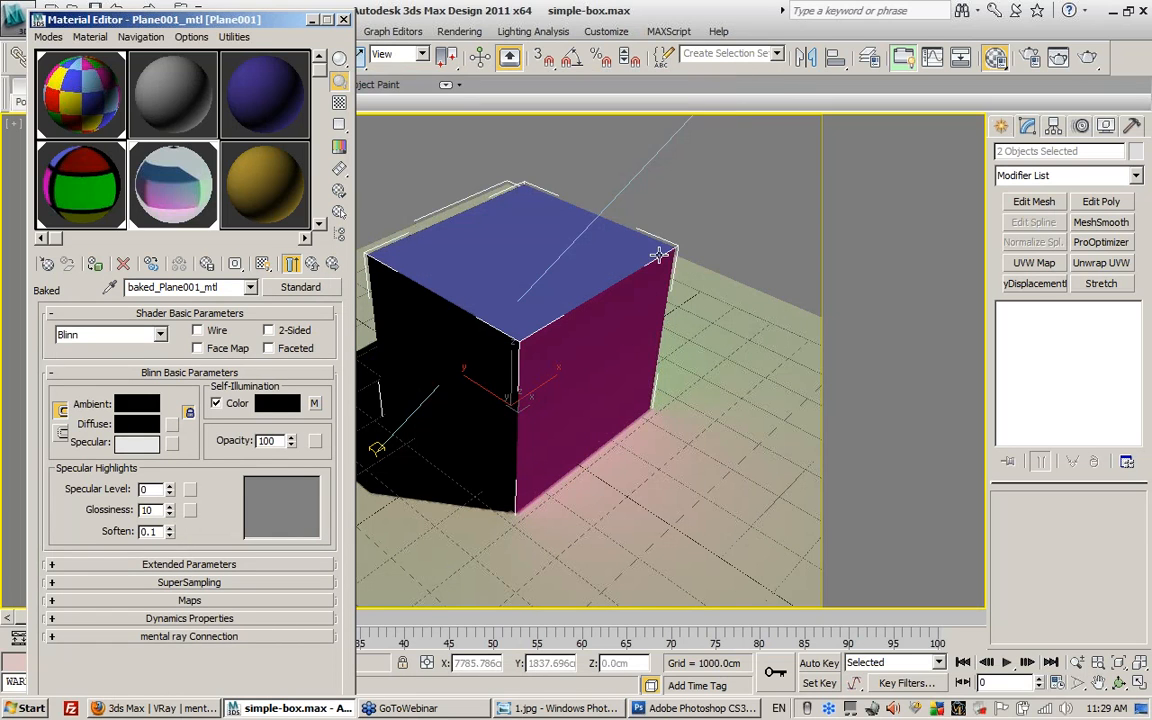
click(343, 19)
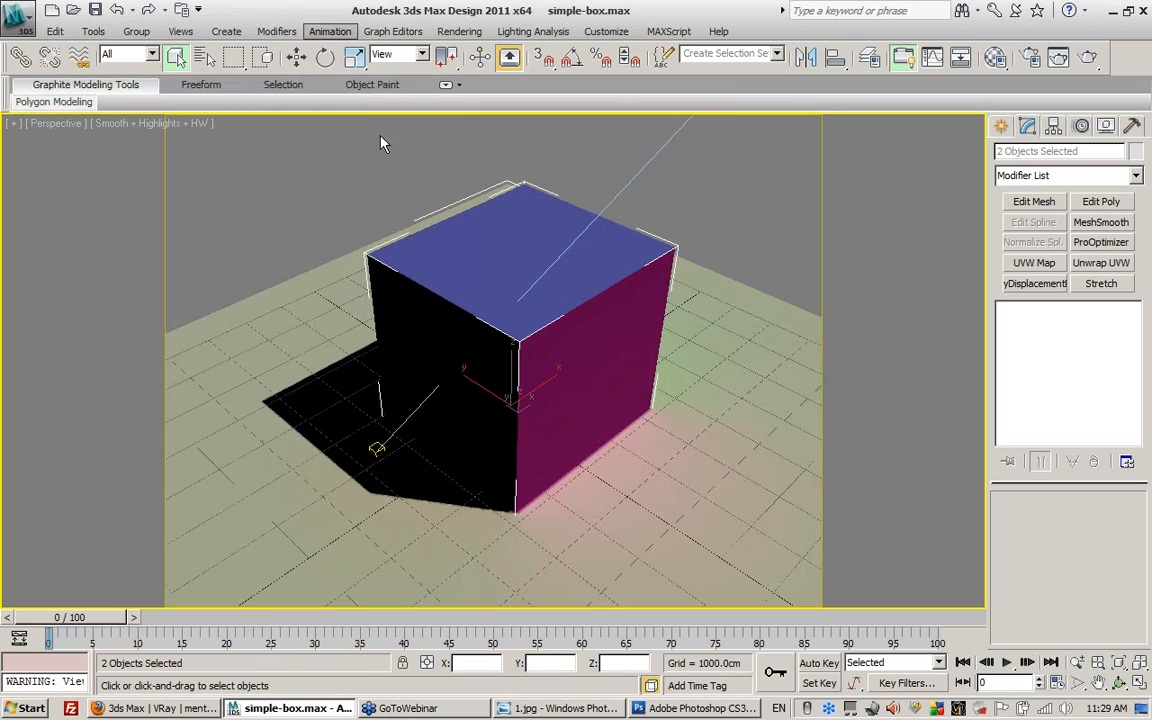
- Inspect the baked lighting and shadows on the box and floor from several angles in the Perspective view
mouse_move(566, 427)
alt+middle_down()
mouse_move(777, 350)
mouse_move(568, 424)
alt+middle_up()
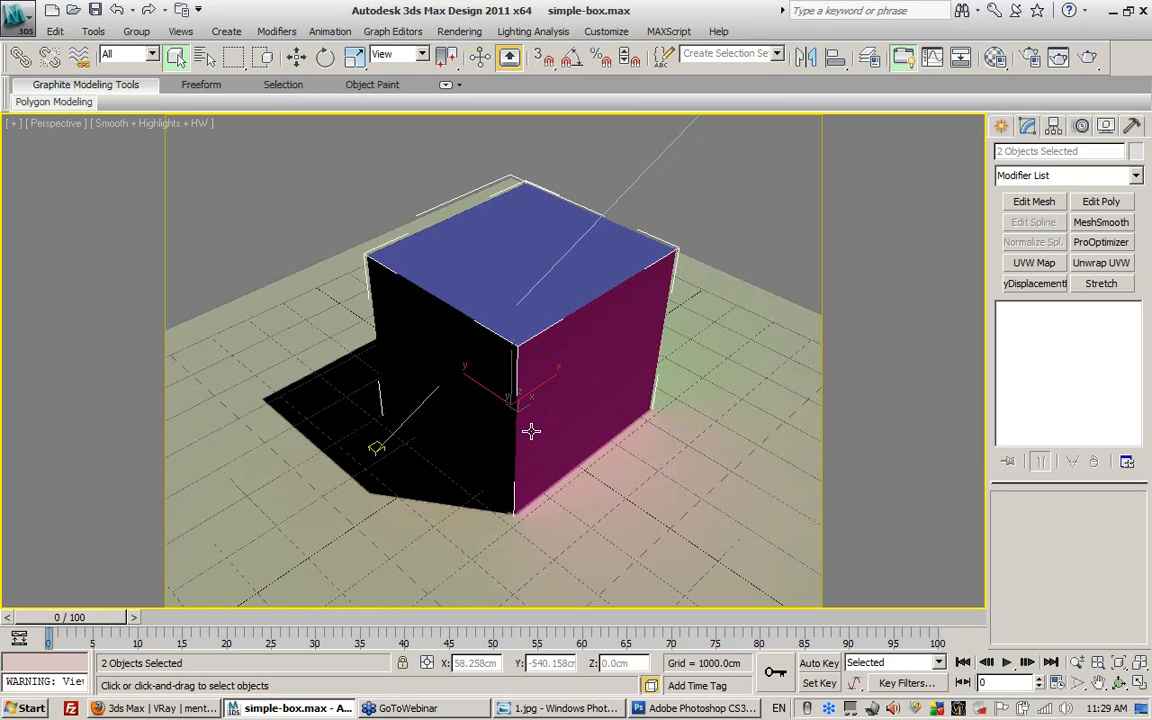
alt+middle_drag(586, 324, 702, 231)
alt+middle_drag(617, 170, 517, 320)
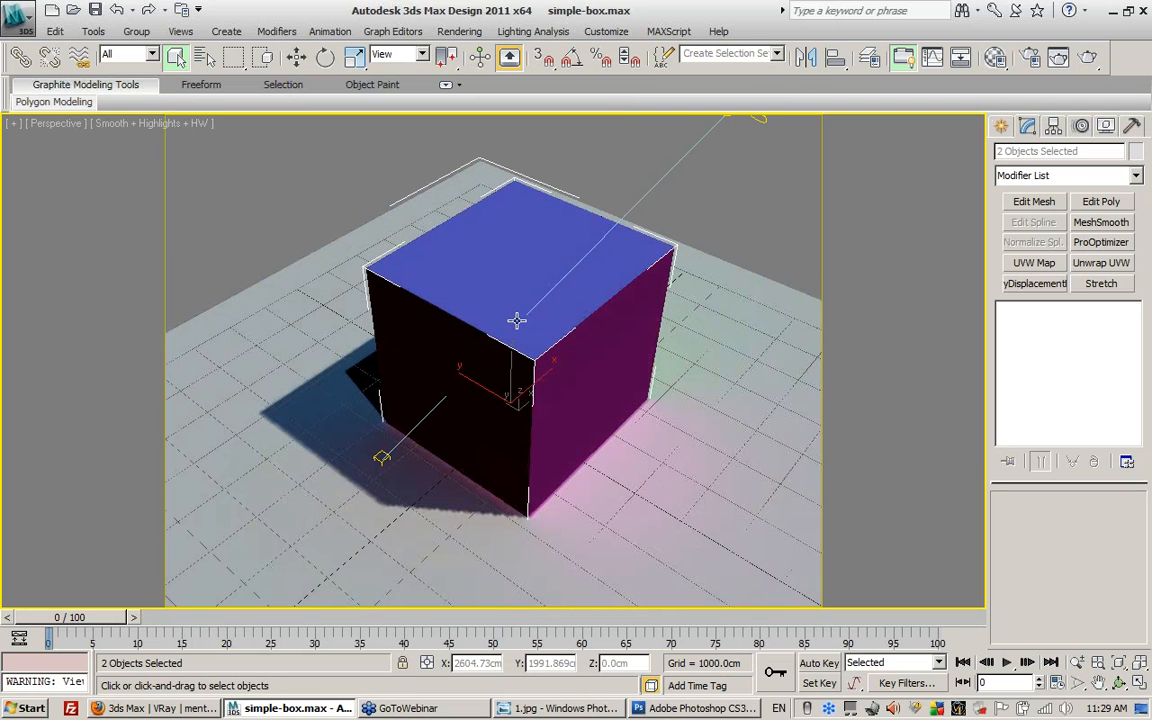
mouse_move(520, 330)
alt+middle_down()
mouse_move(528, 350)
mouse_move(478, 342)
mouse_move(527, 373)
mouse_move(560, 350)
mouse_move(723, 327)
mouse_move(653, 314)
mouse_move(651, 334)
mouse_move(778, 406)
mouse_move(380, 481)
alt+middle_up()
alt+middle_drag(559, 467, 319, 399)
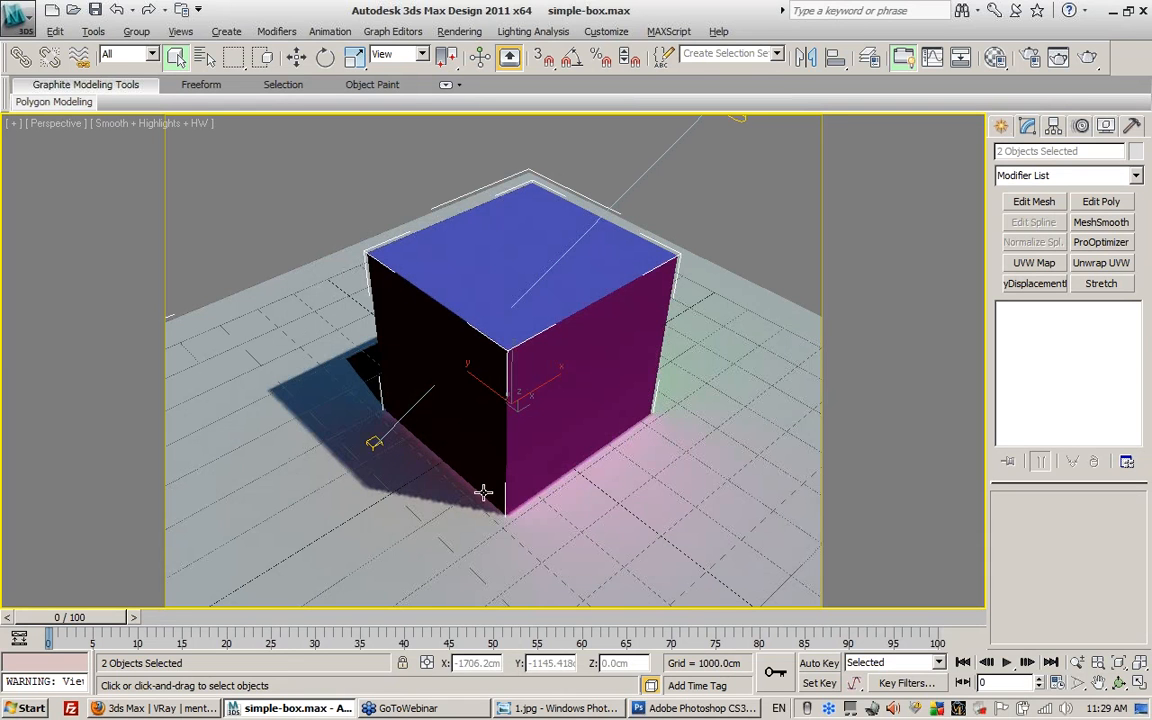
alt+middle_drag(481, 489, 456, 427)
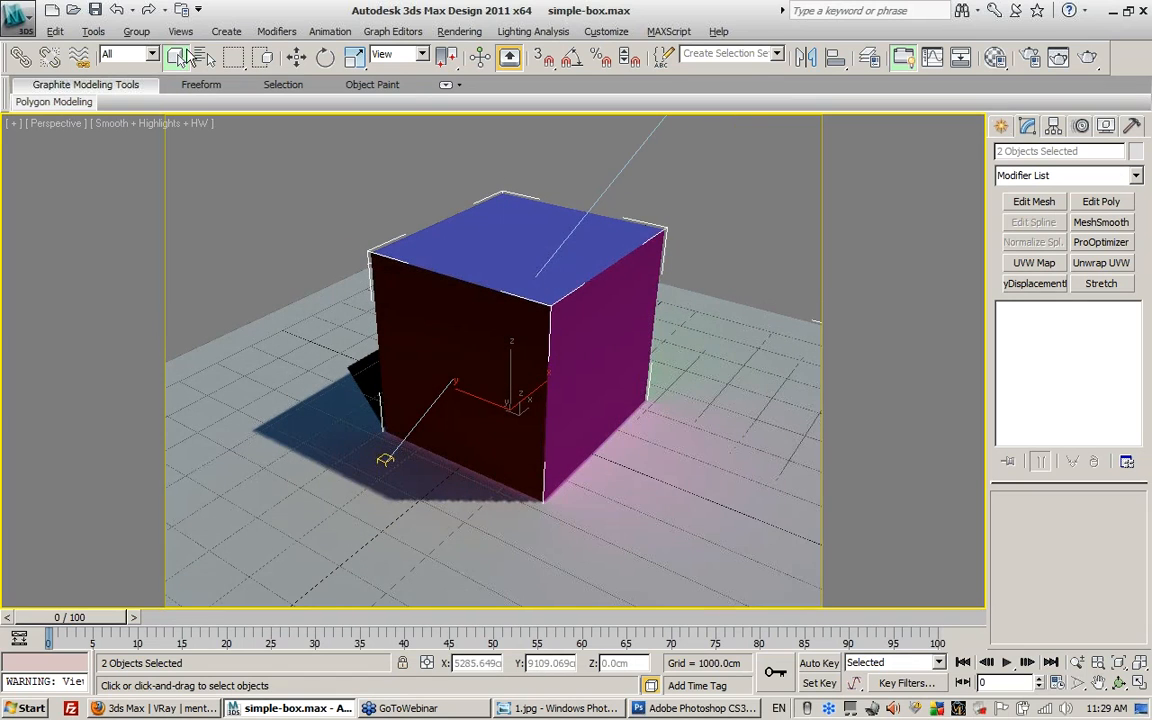
- Disable shadows in the Perspective viewport's lighting and shadows options and check the baked shadow from another angle
click(14, 123)
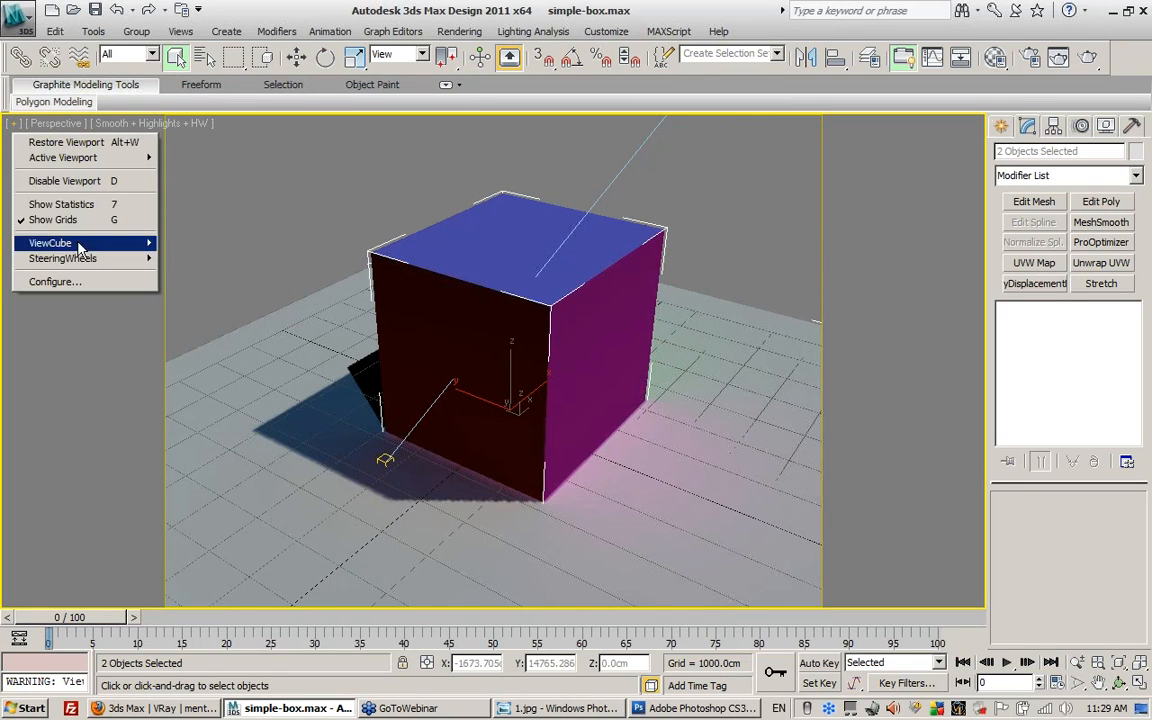
click(75, 125)
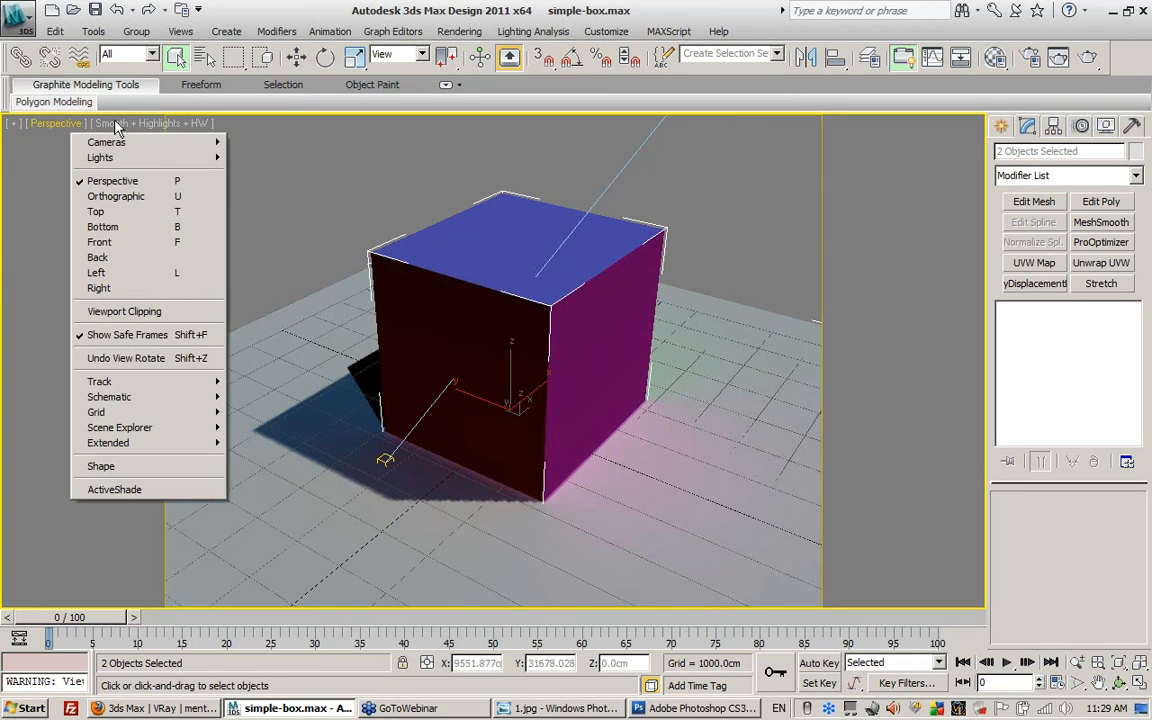
click(112, 123)
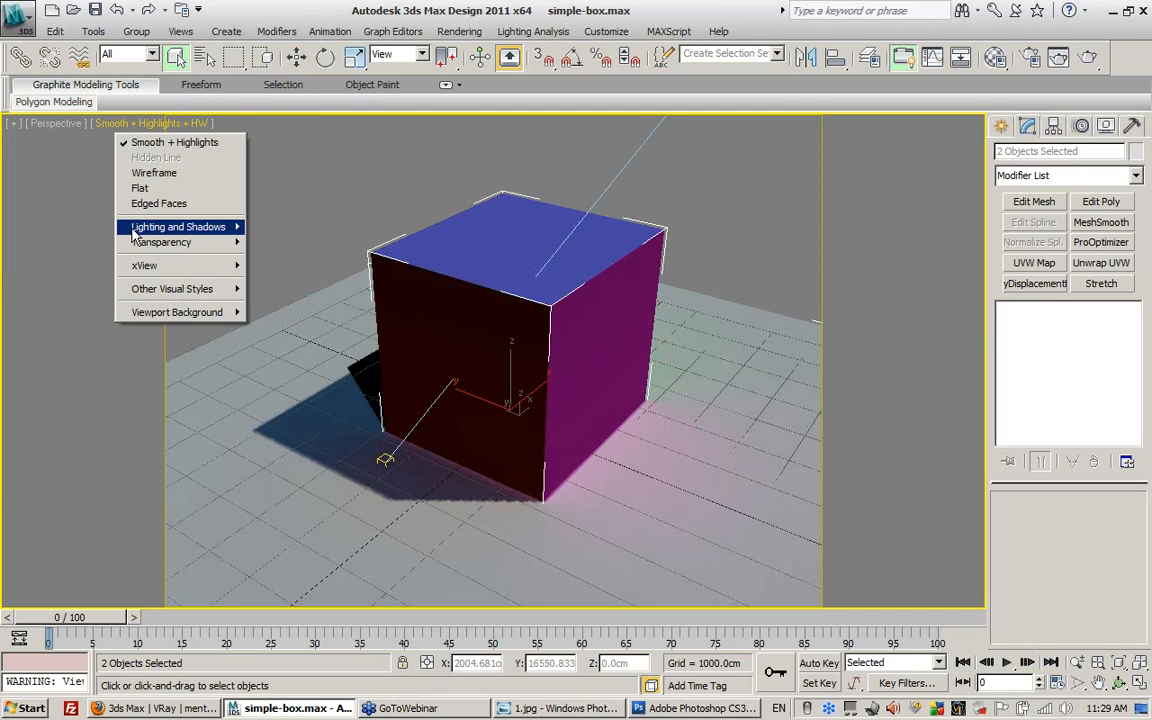
mouse_move(150, 227)
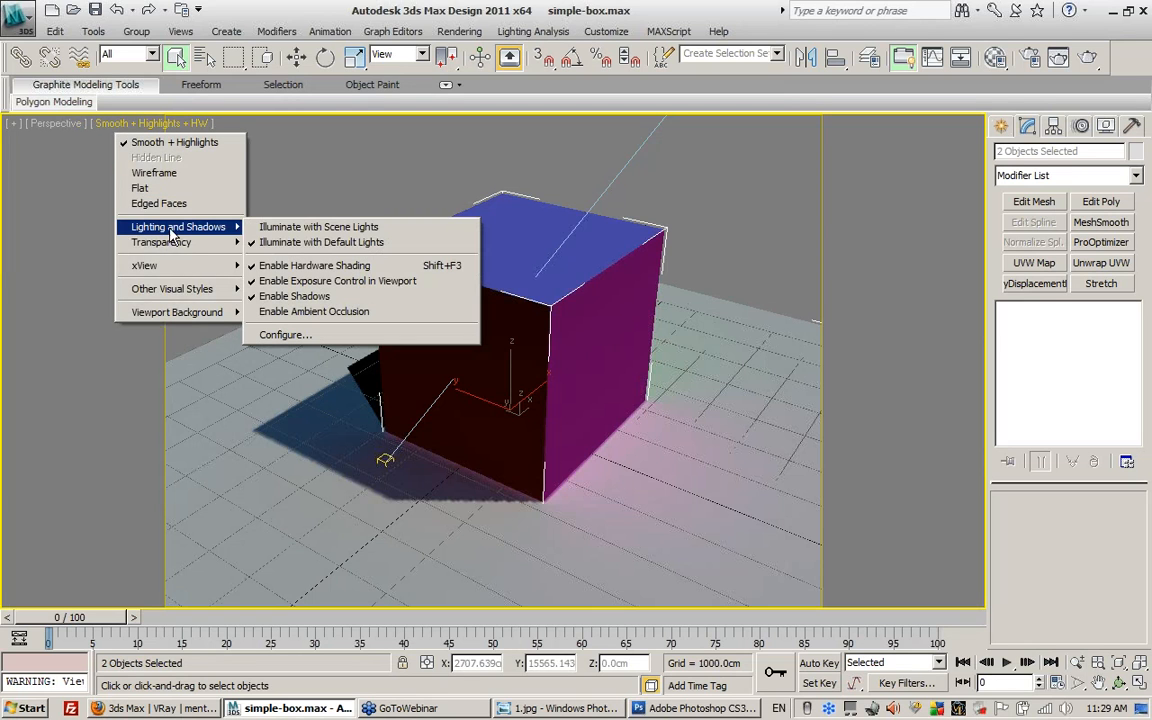
click(290, 296)
alt+middle_drag(508, 530, 301, 391)
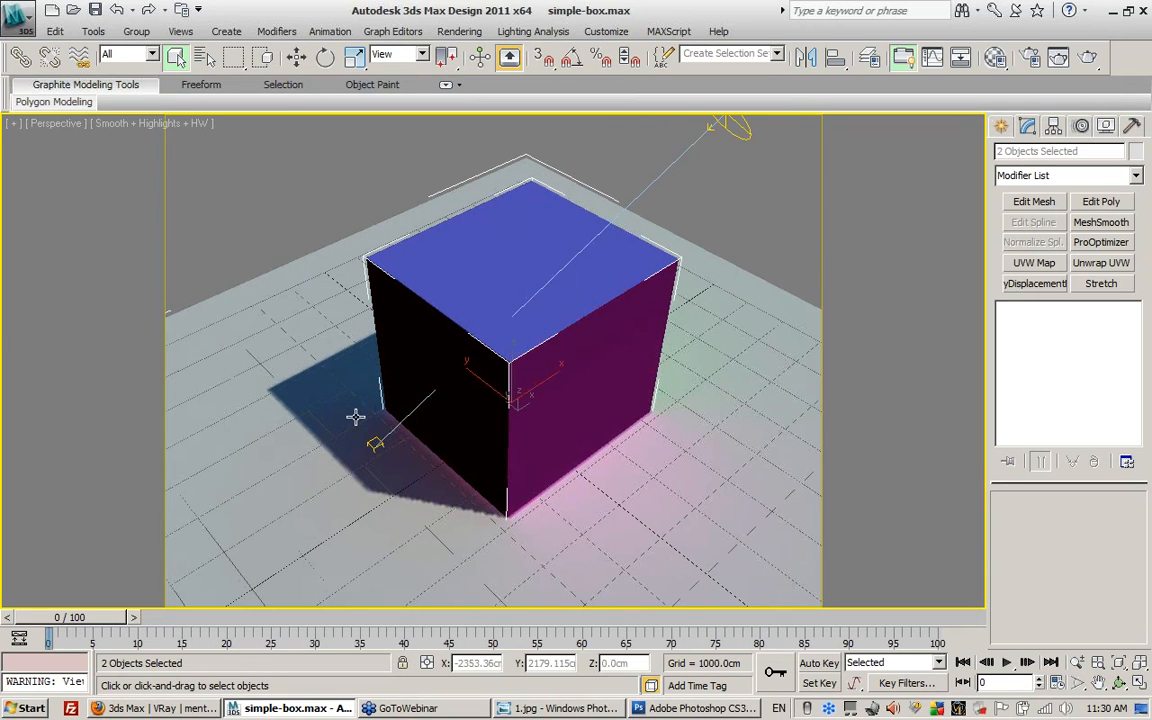
- Select the VRaySun, then disable Lights and set Default lights to Off in the V-Ray global switches
click(745, 123)
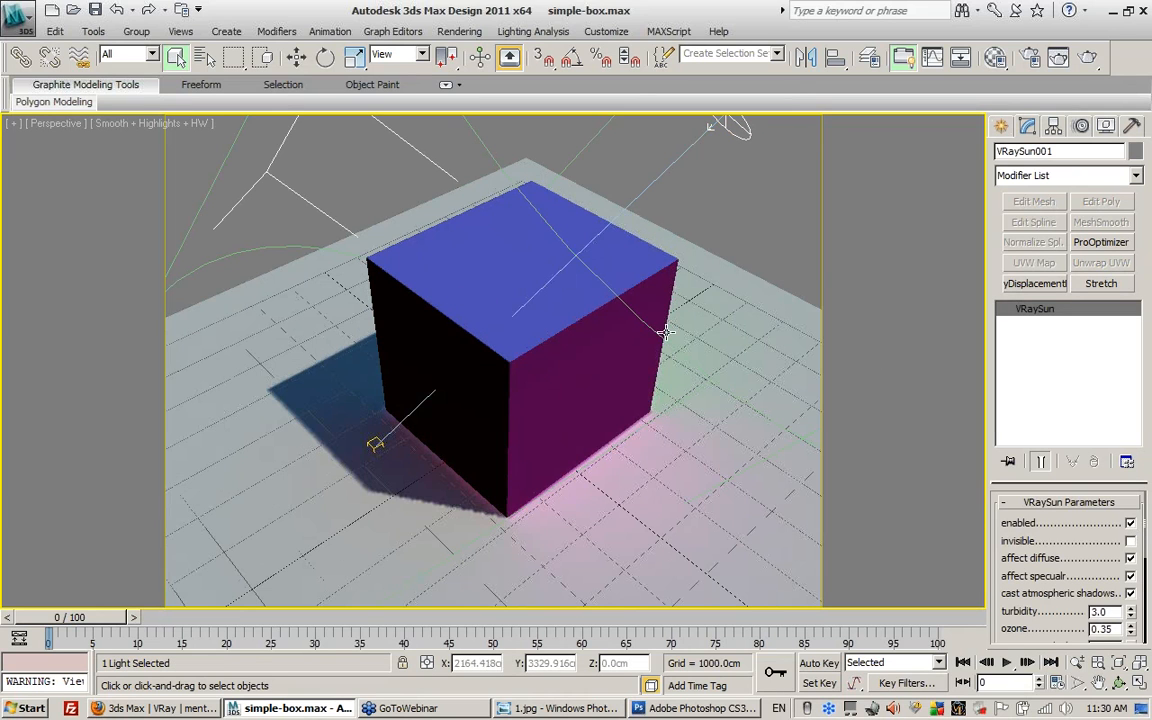
click(1030, 57)
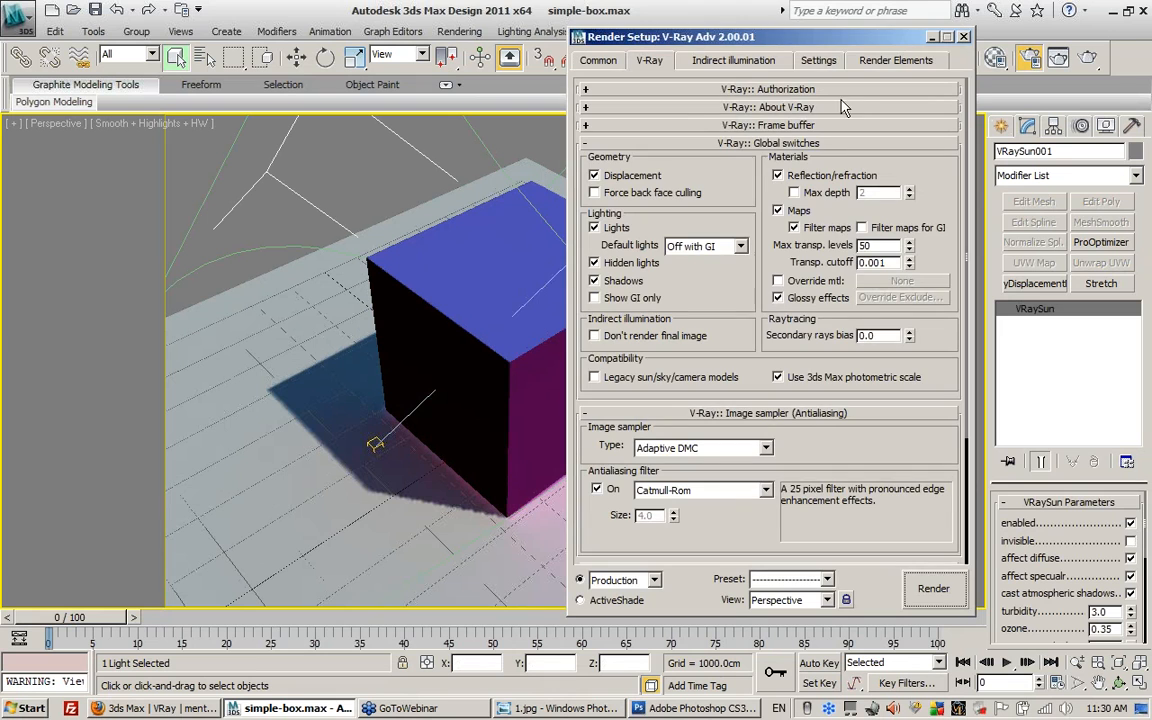
drag(650, 37, 442, 38)
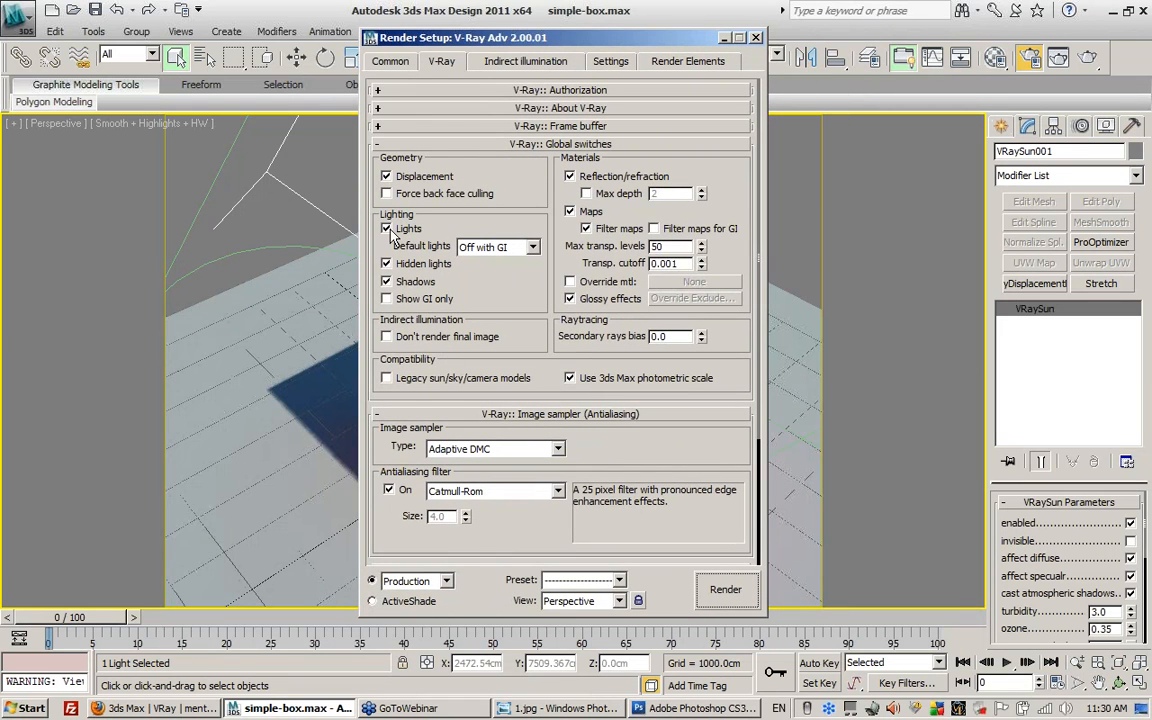
click(430, 229)
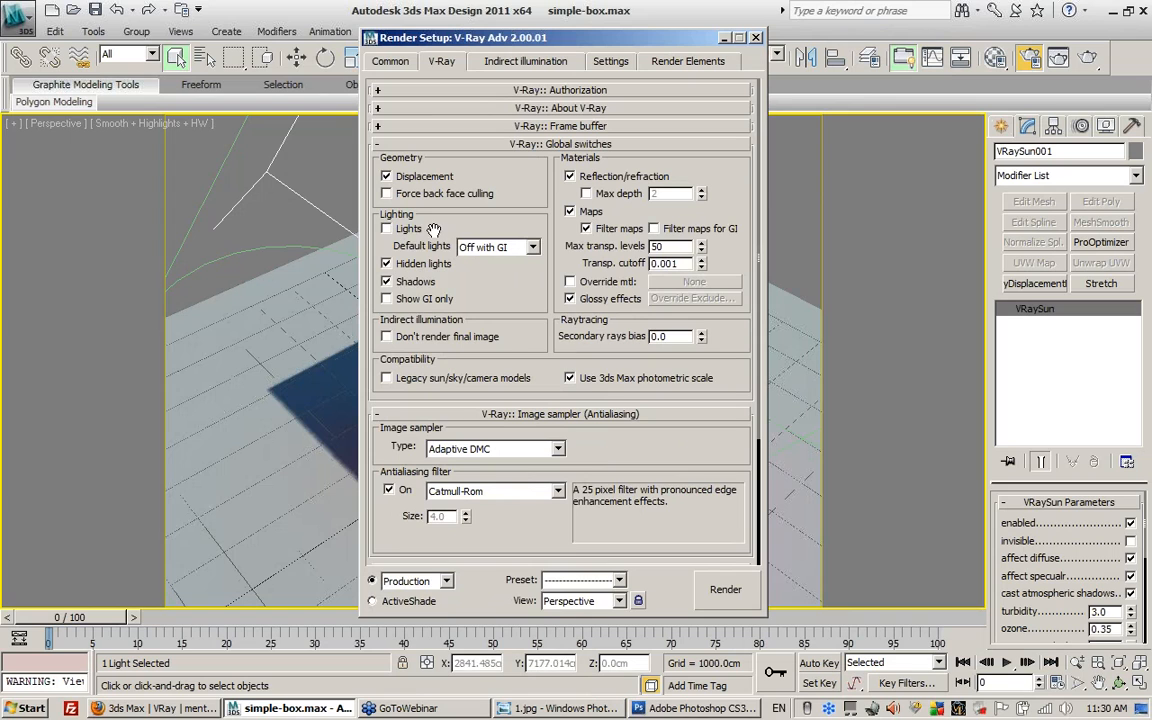
click(483, 250)
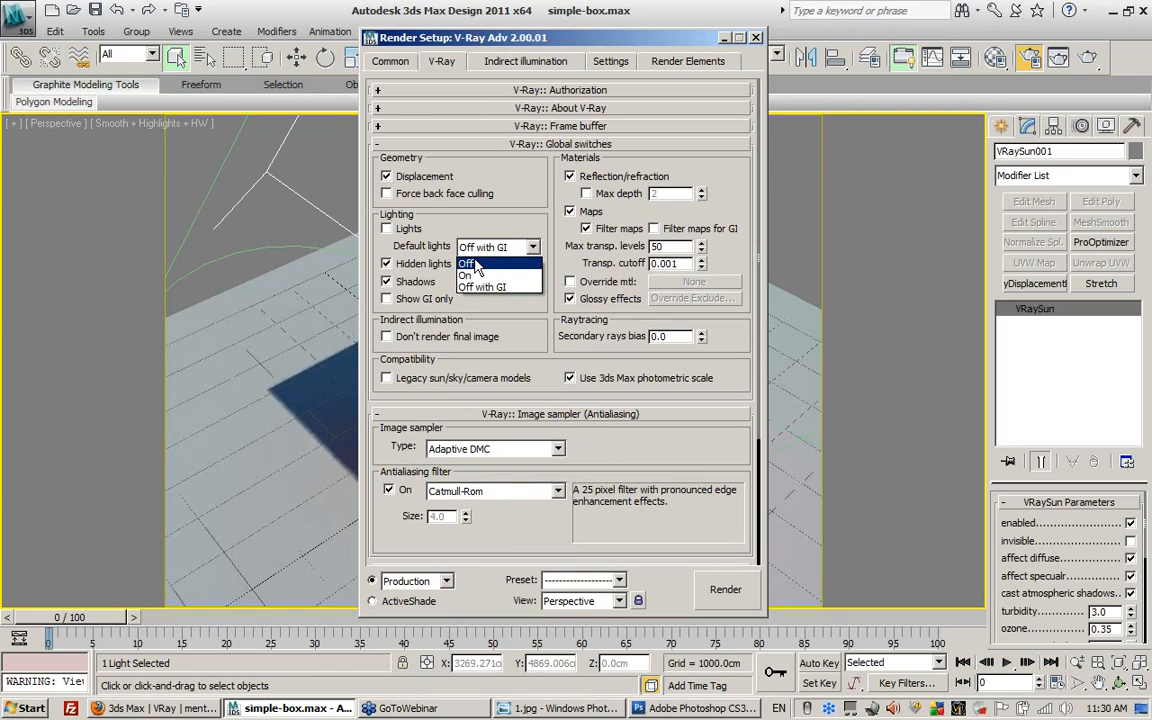
click(477, 264)
click(490, 247)
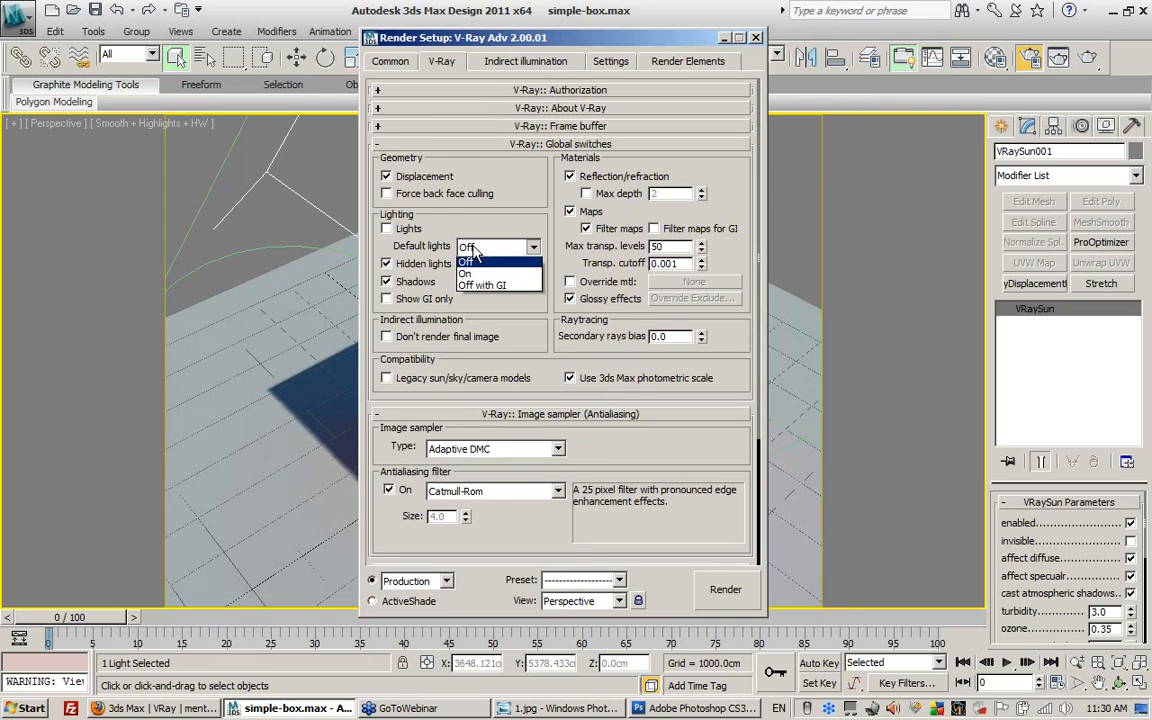
click(476, 263)
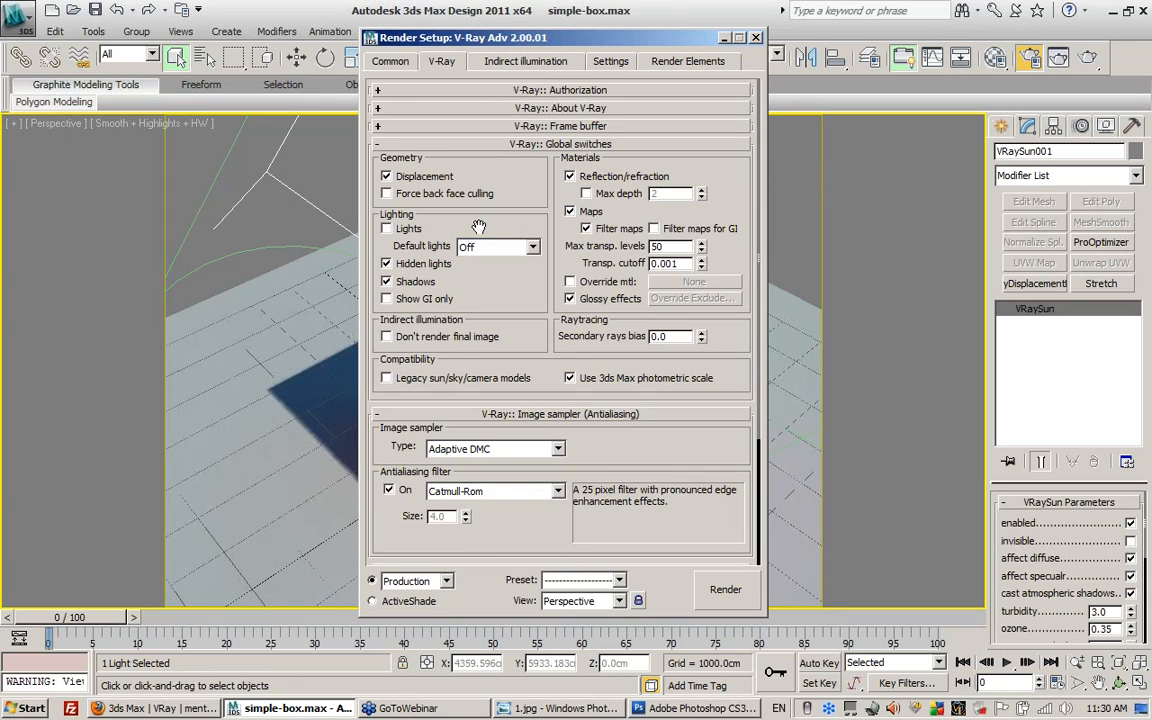
- Turn off V-Ray indirect illumination and set the color mapping type to Linear multiply
click(539, 64)
click(396, 115)
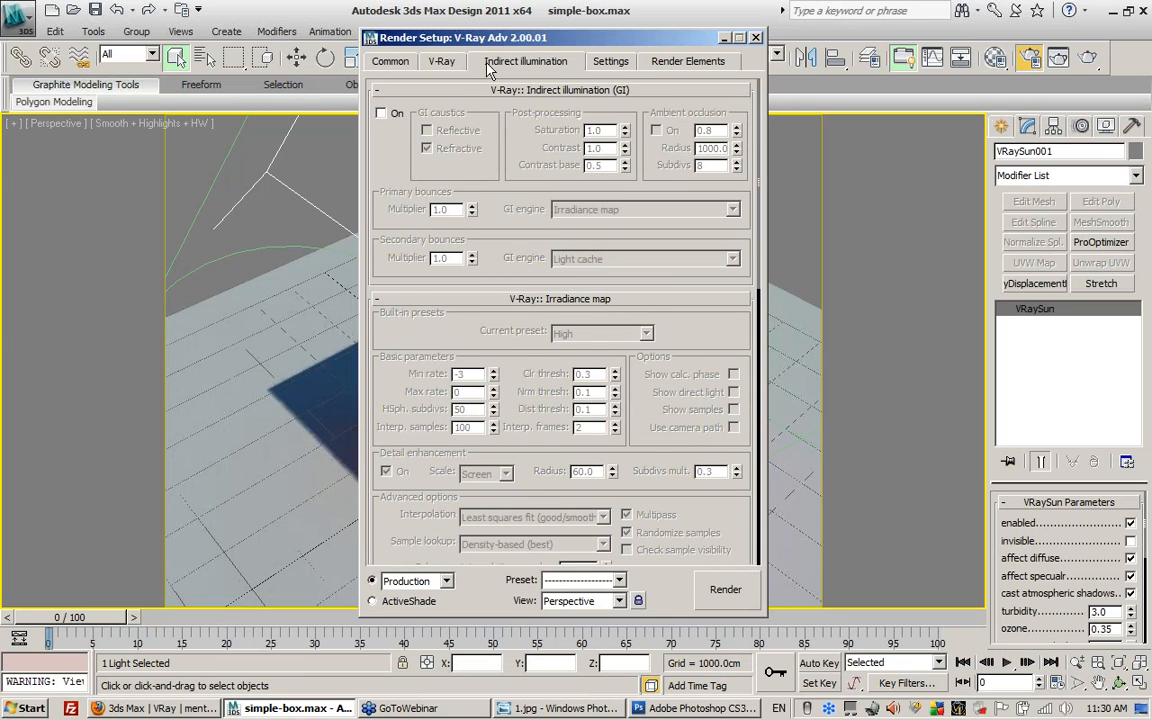
click(444, 63)
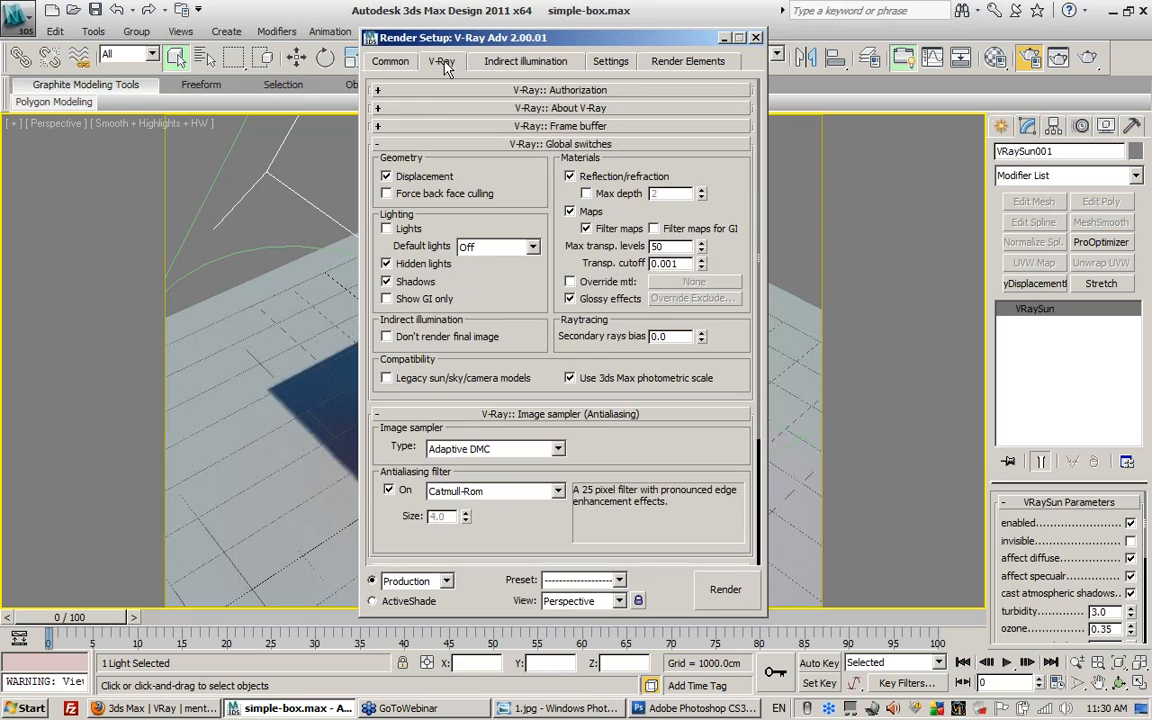
scroll(485, 325, down, 3)
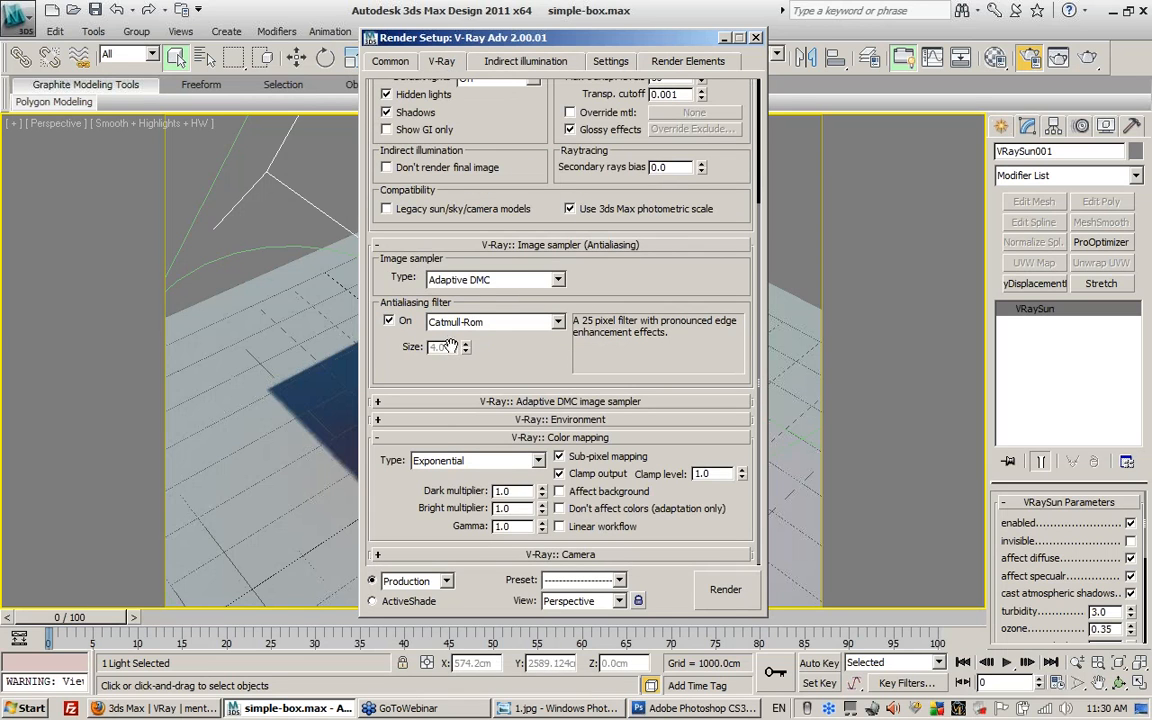
click(455, 466)
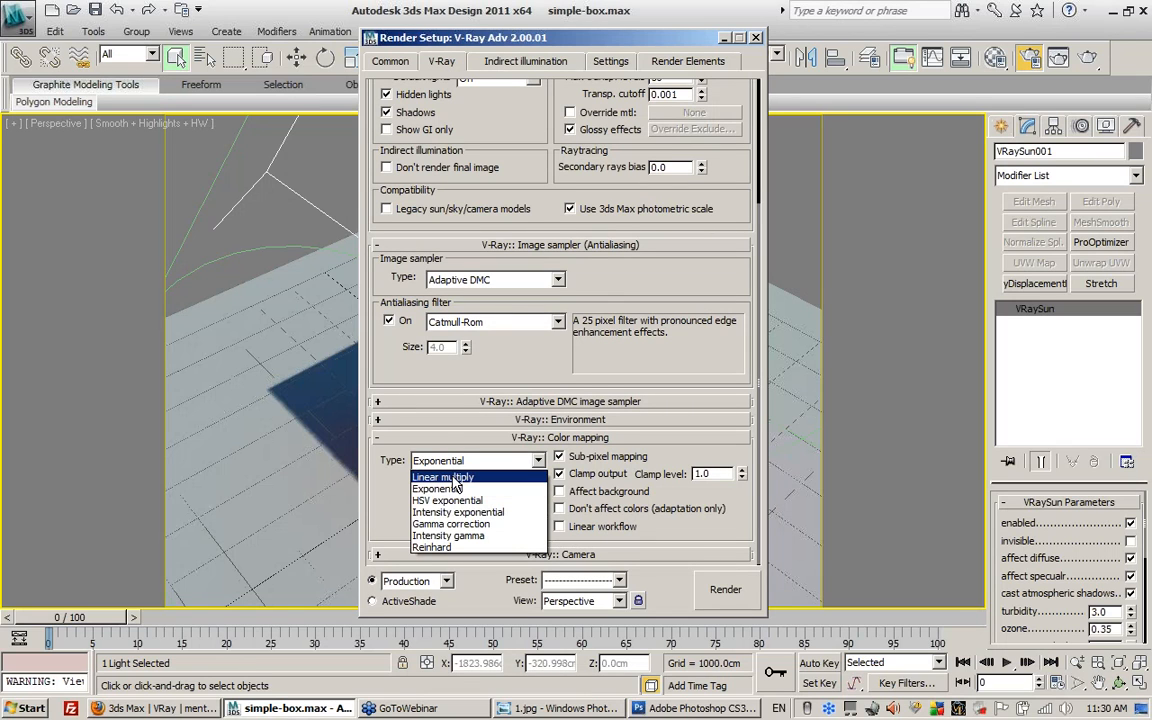
click(455, 478)
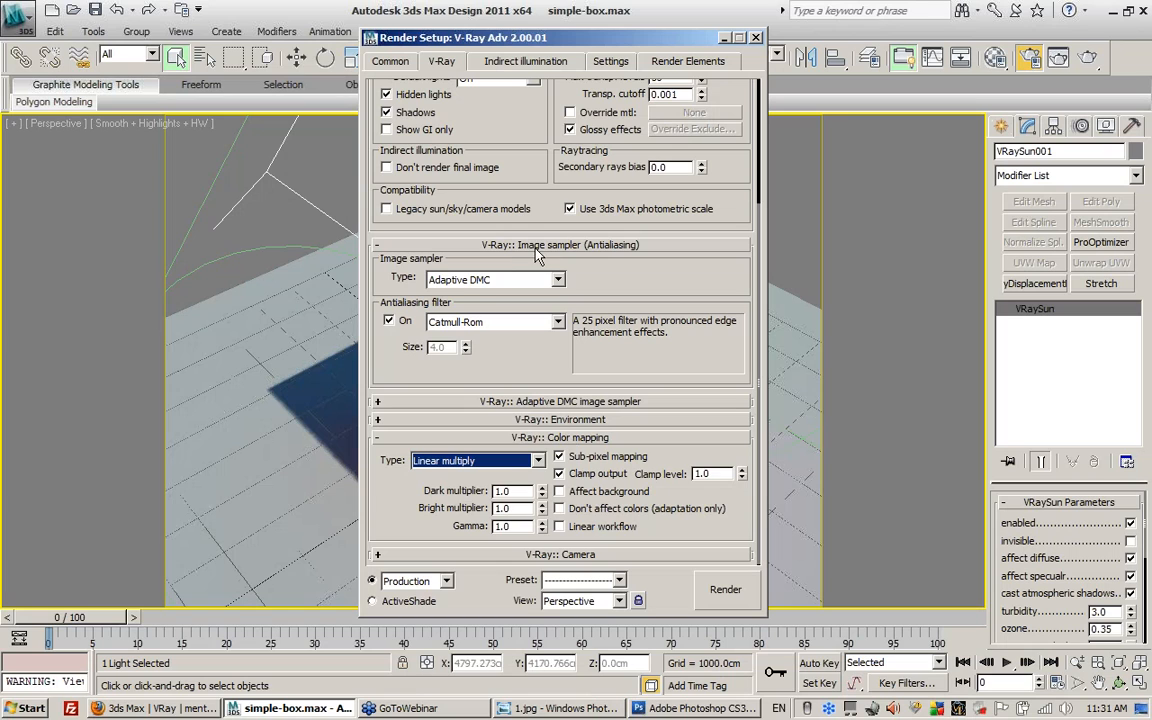
- Keep Adaptive DMC as the image sampler type and review its subdivision and color threshold settings, closing Render Setup when done
click(483, 281)
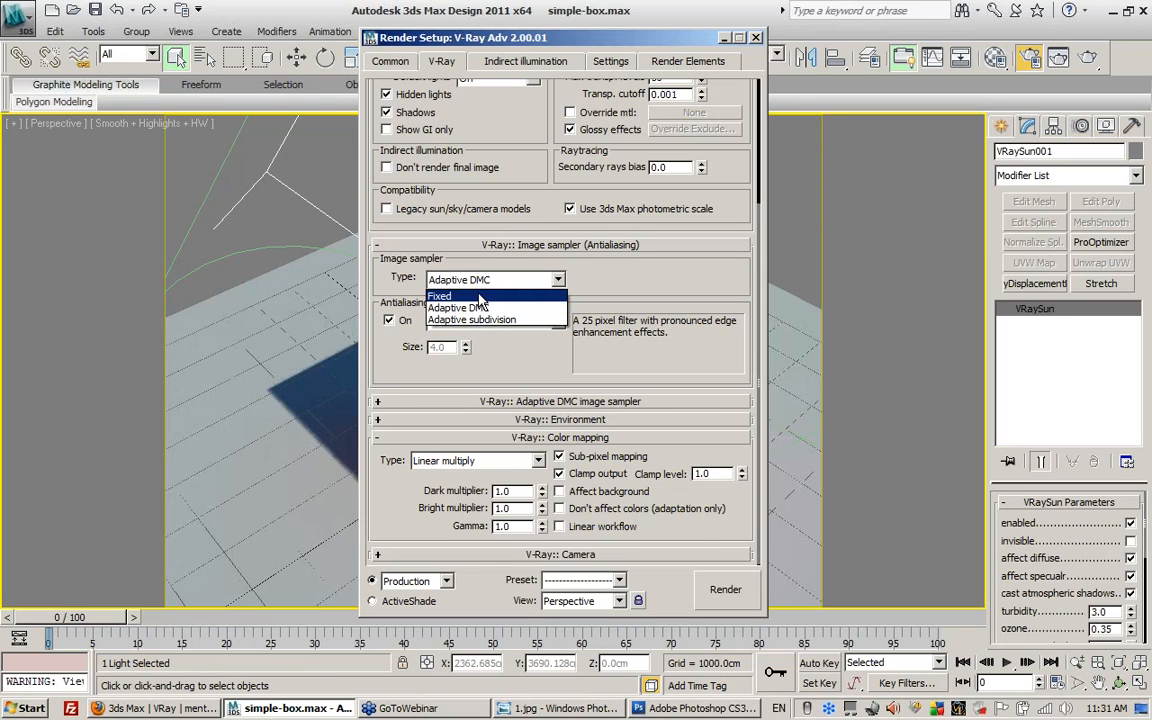
click(442, 233)
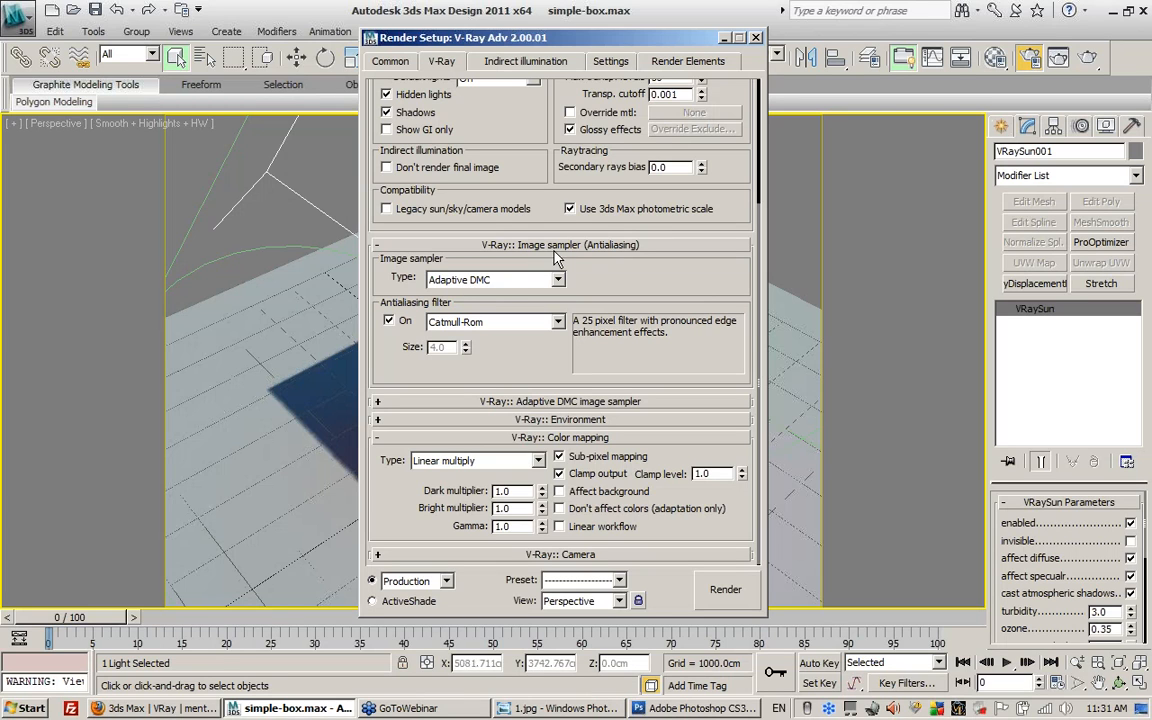
click(430, 280)
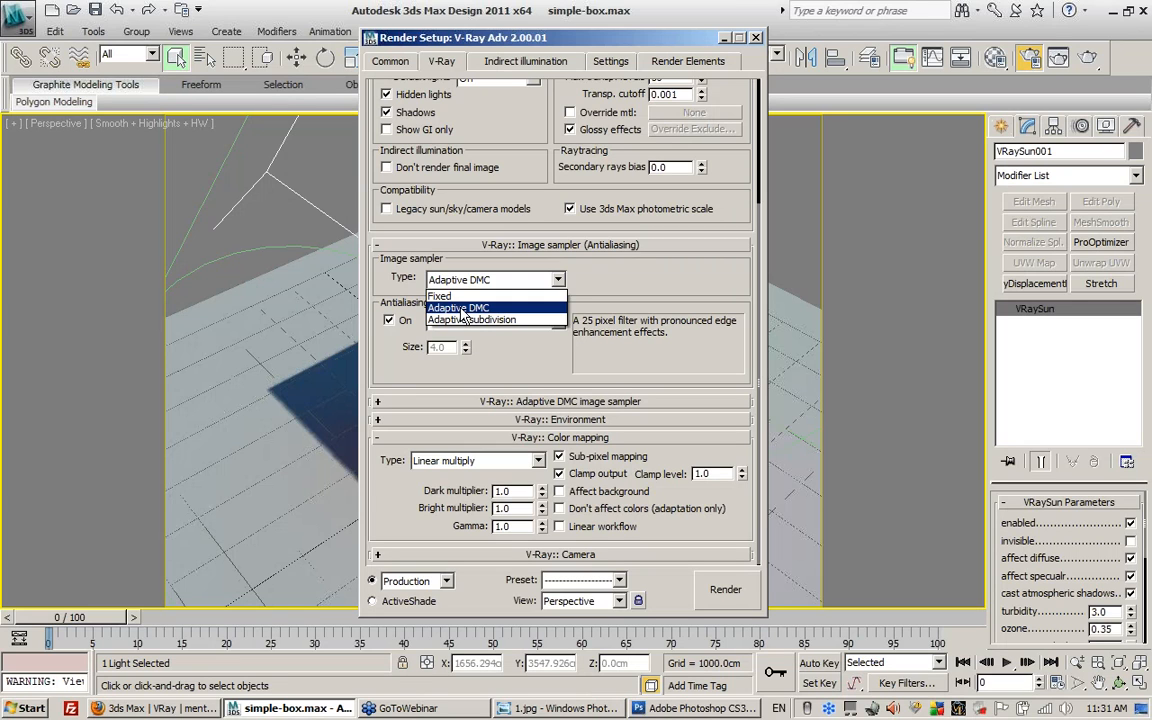
click(462, 309)
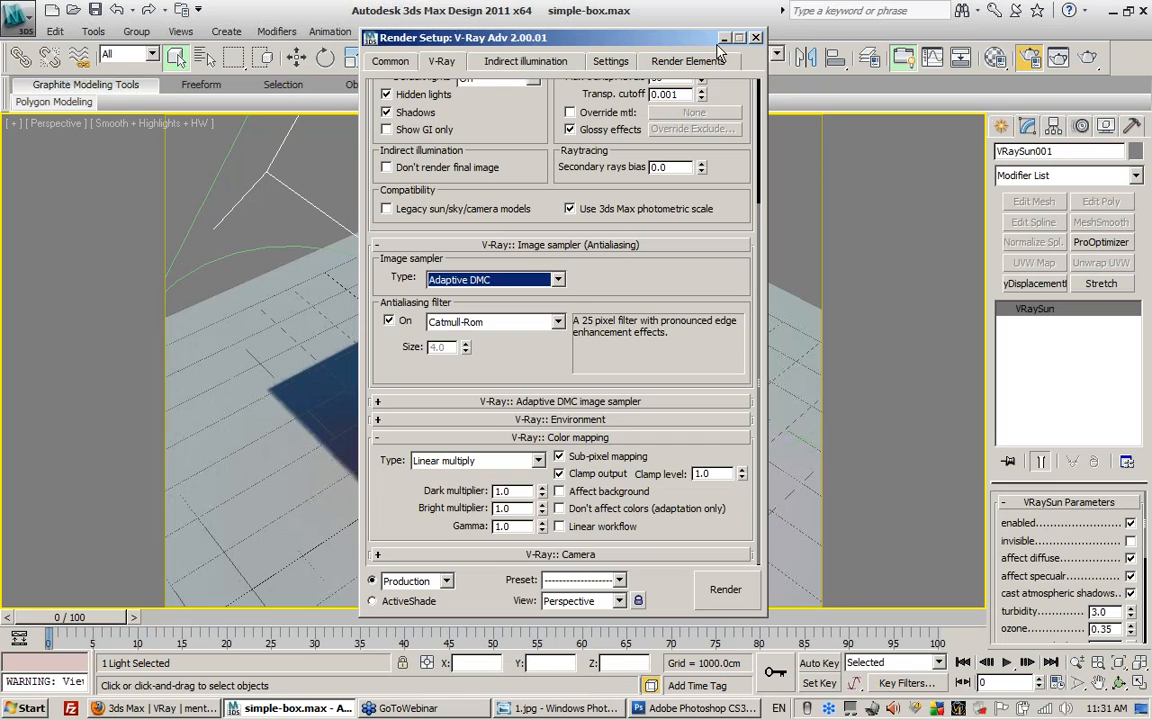
drag(750, 40, 624, 56)
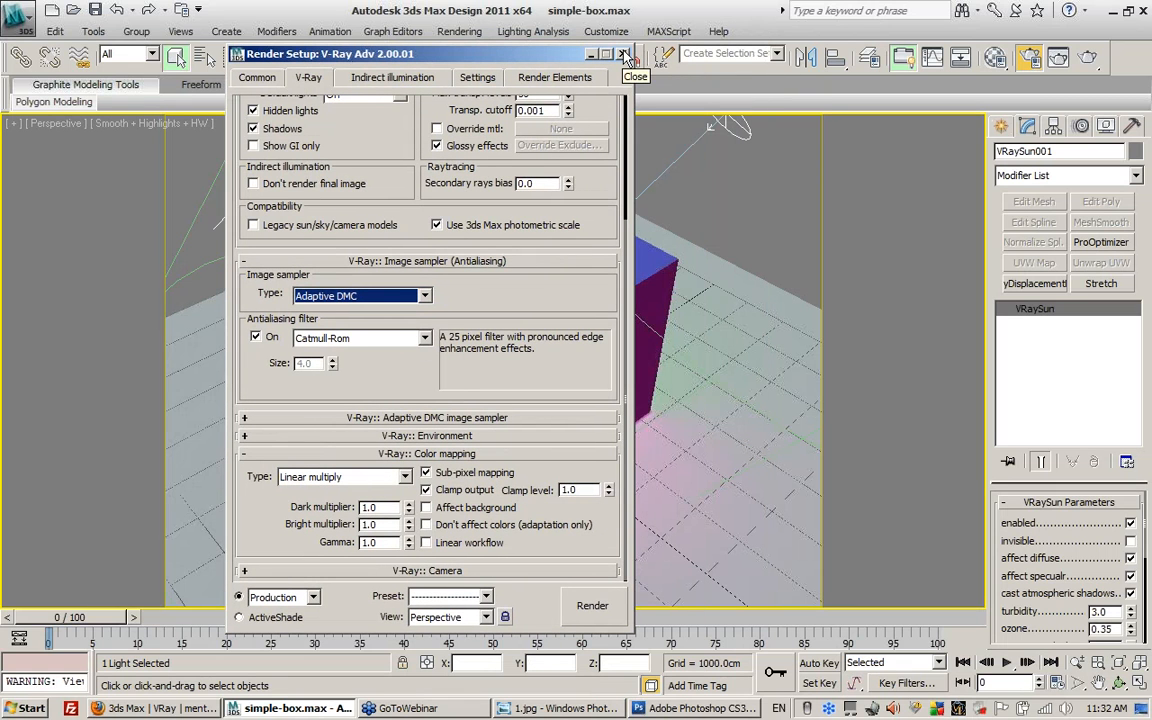
click(478, 418)
double_click(340, 458)
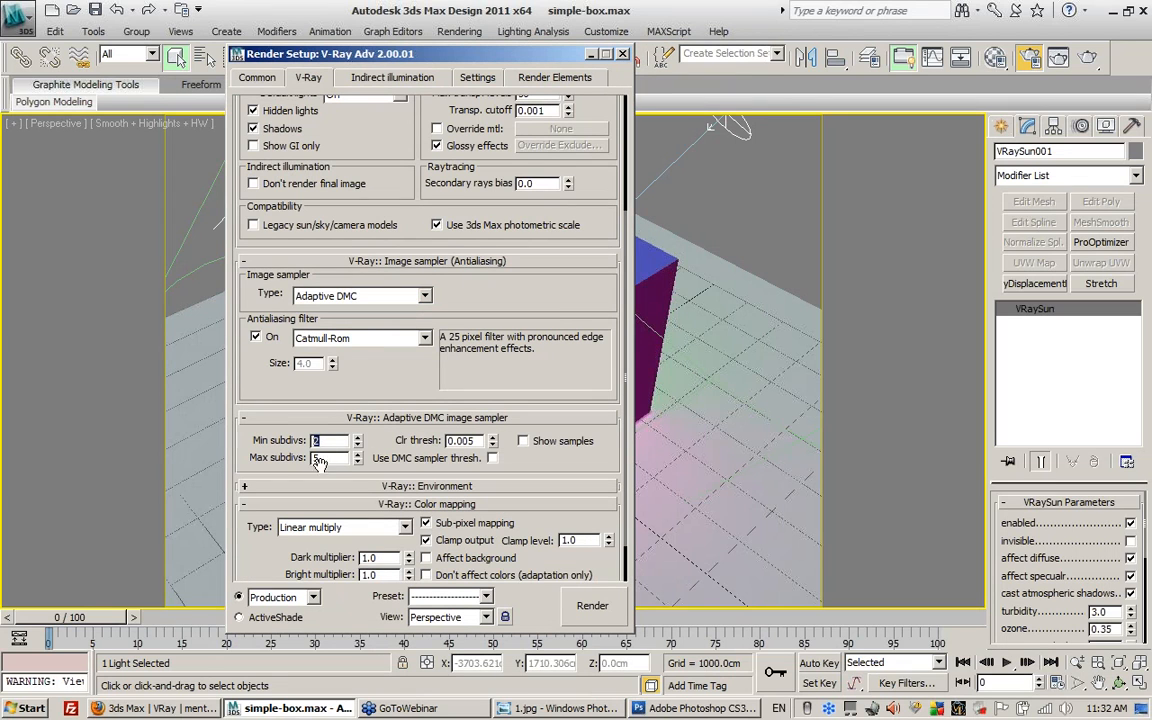
double_click(474, 440)
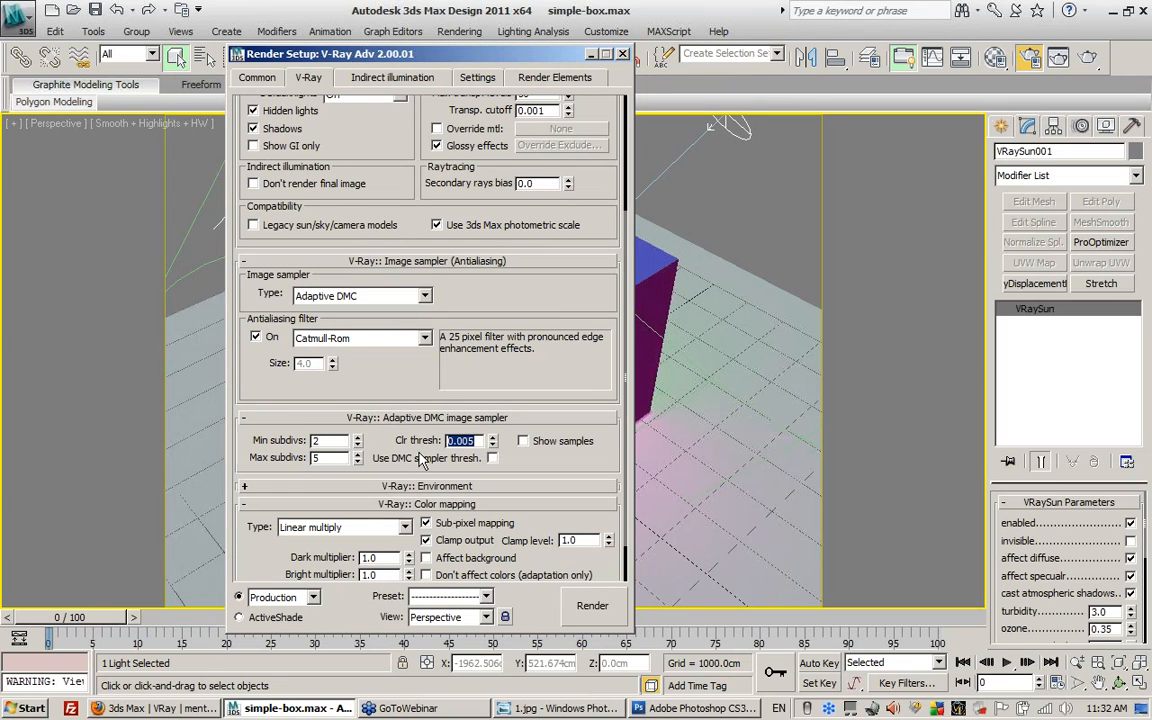
click(623, 55)
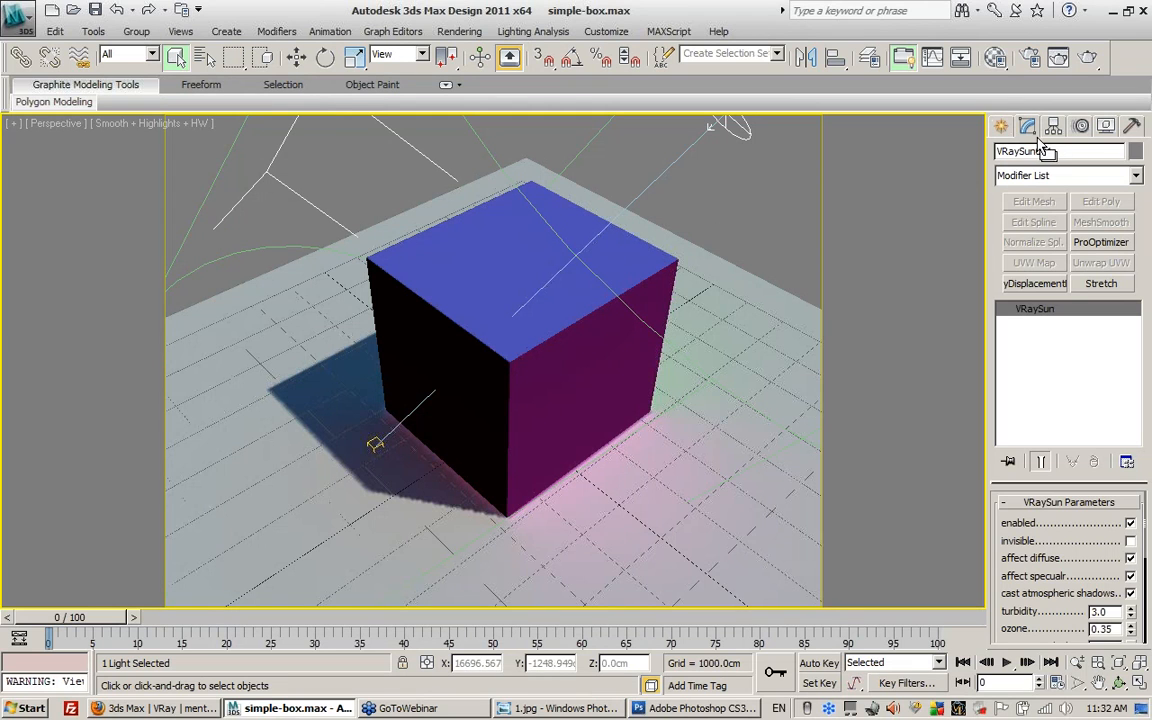
- Render the Perspective view without lights or GI and compare the result with the baked box and floor in the viewport
click(1088, 58)
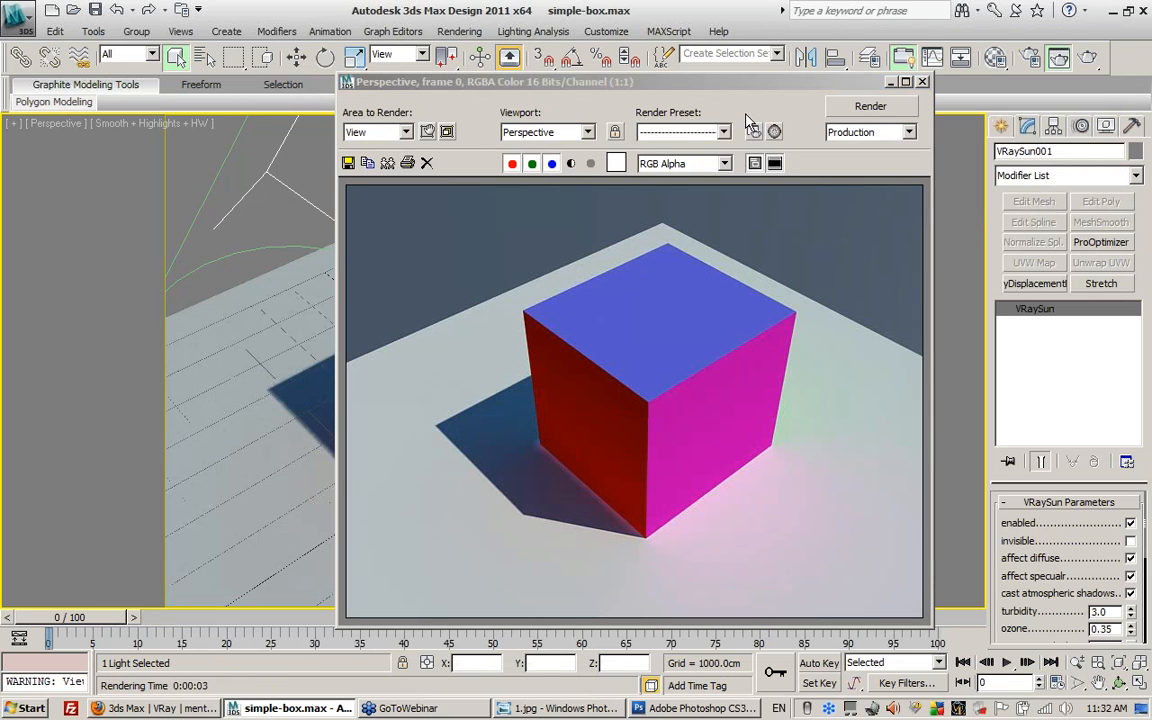
drag(729, 86, 541, 72)
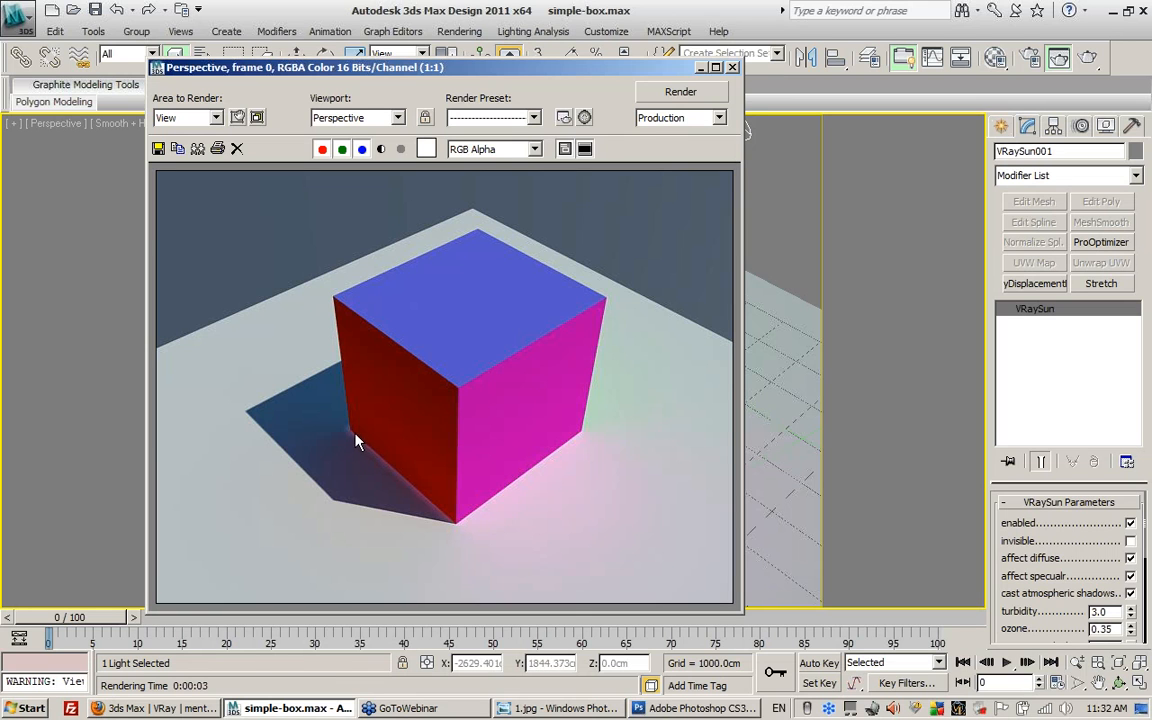
drag(658, 72, 652, 114)
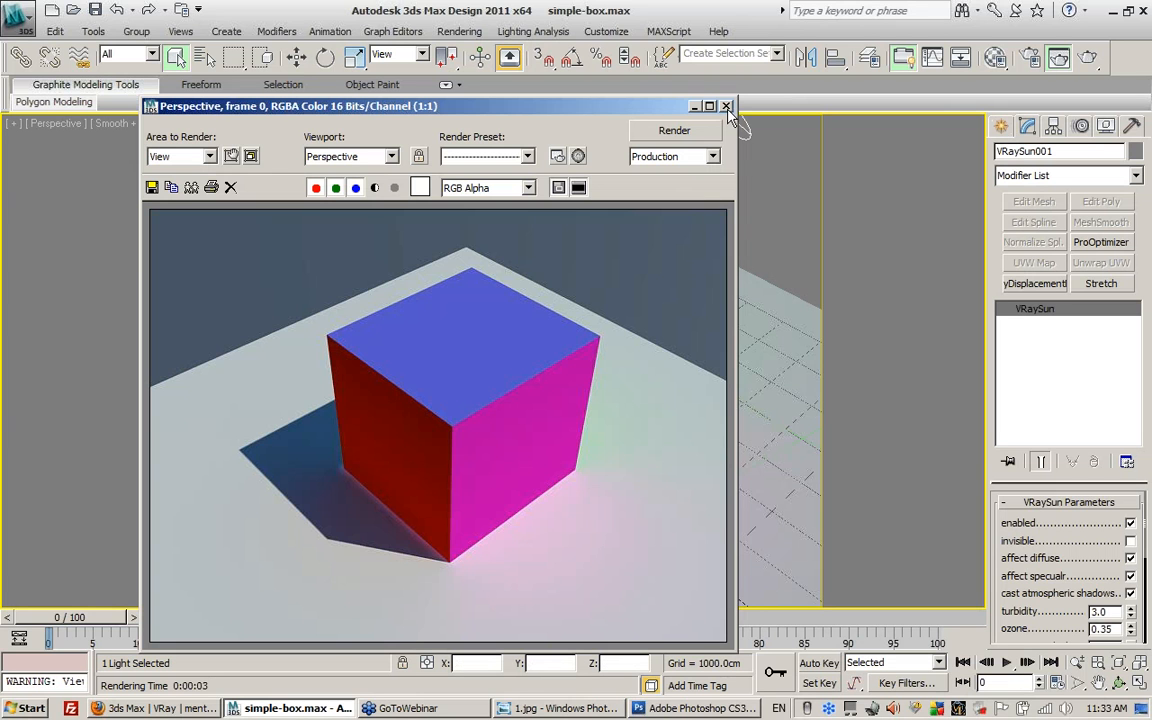
click(727, 107)
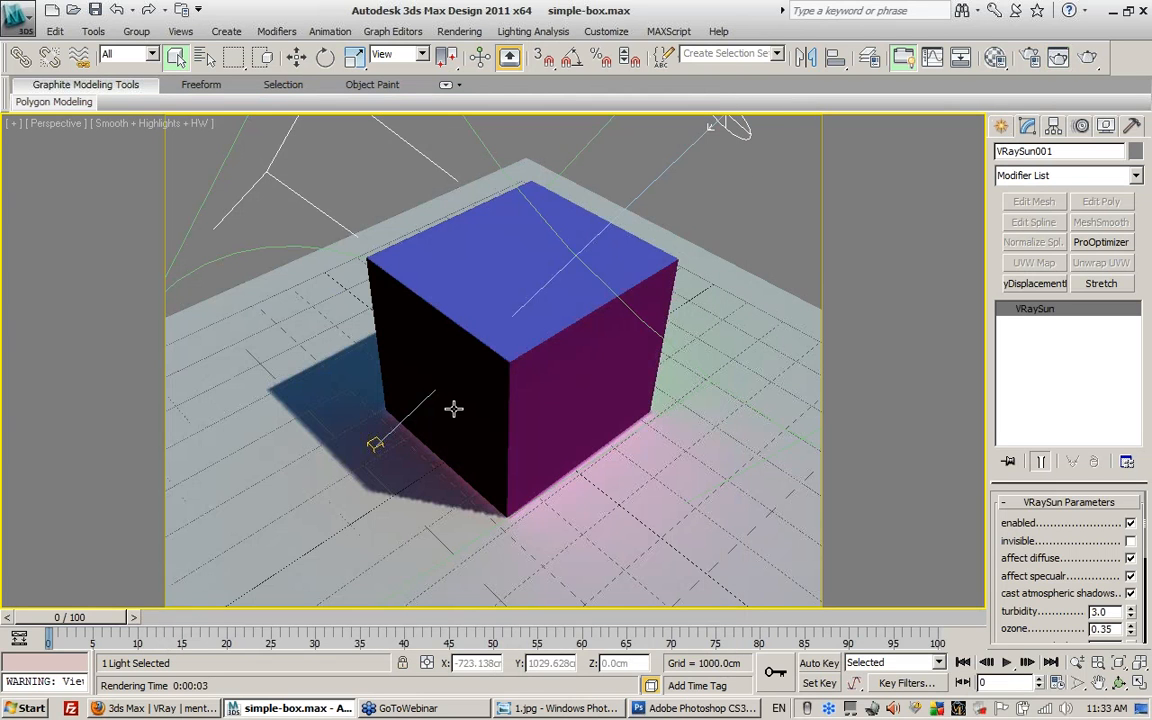
alt+middle_drag(455, 406, 596, 342)
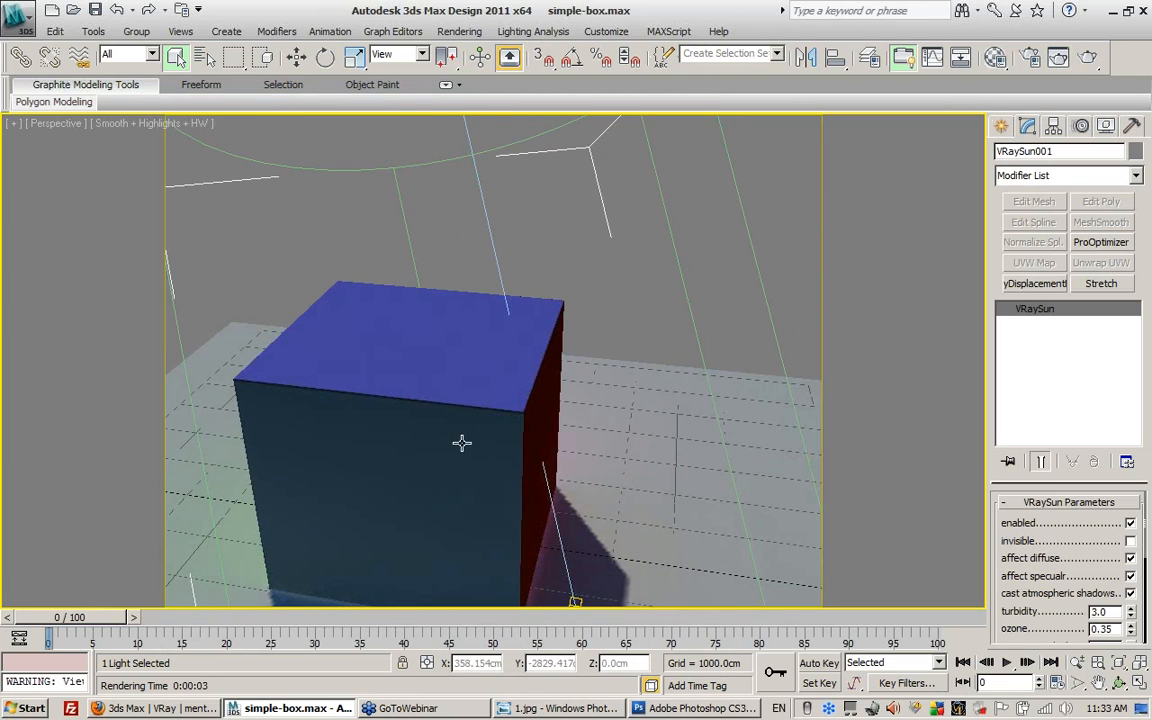
alt+middle_drag(416, 400, 273, 396)
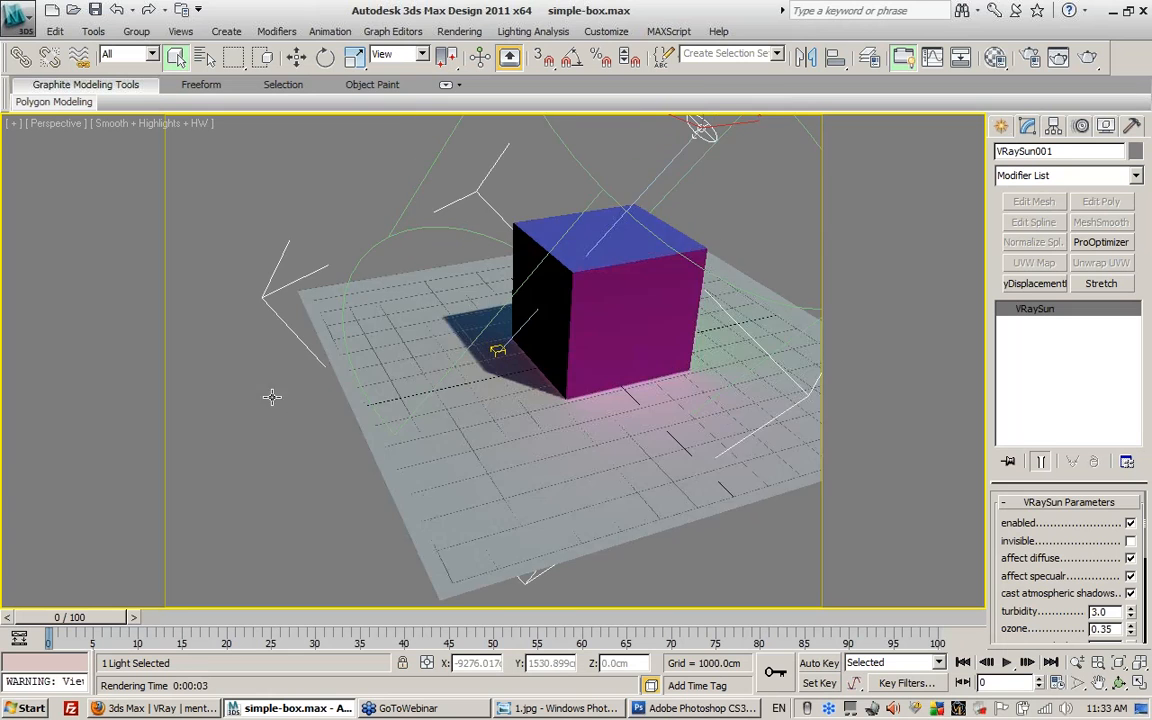
middle_drag(599, 342, 514, 386)
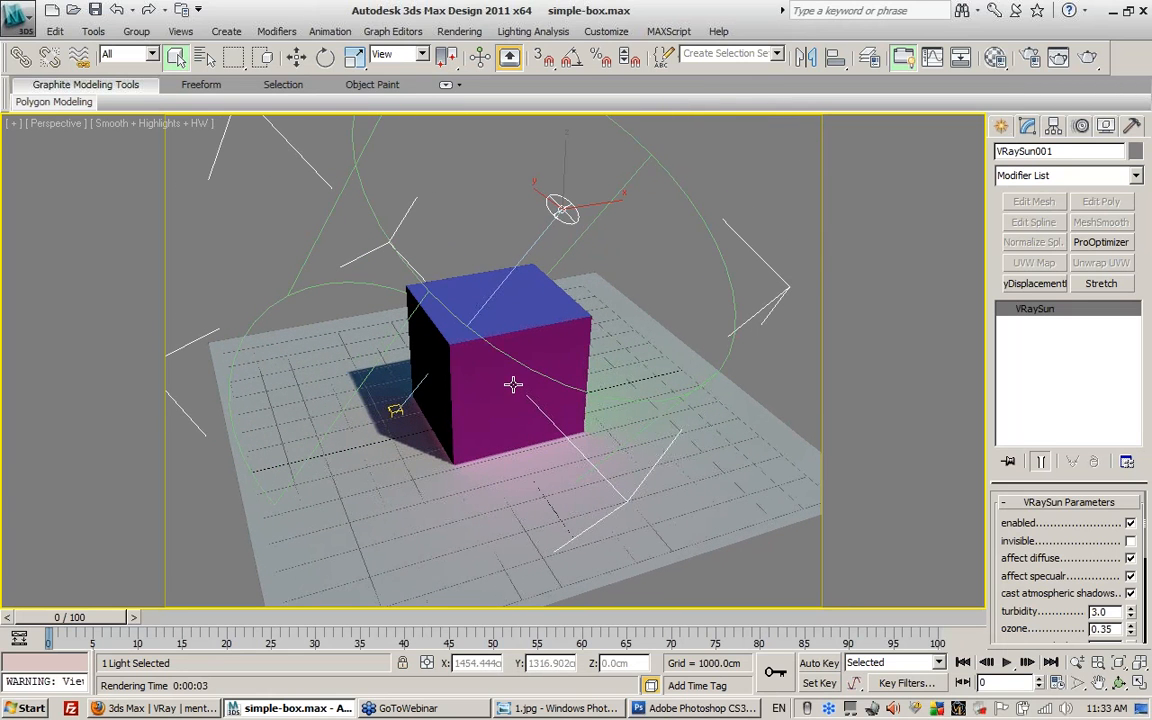
- Reopen simple-box.max without saving the changes to the current scene
click(73, 9)
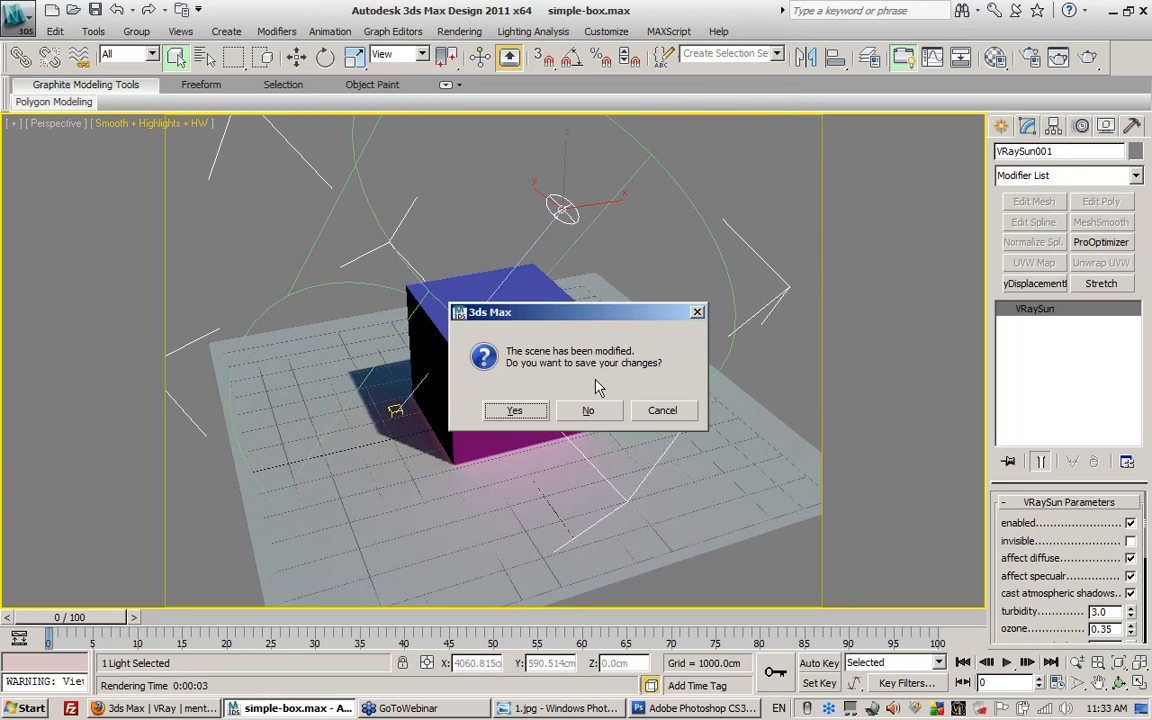
click(586, 409)
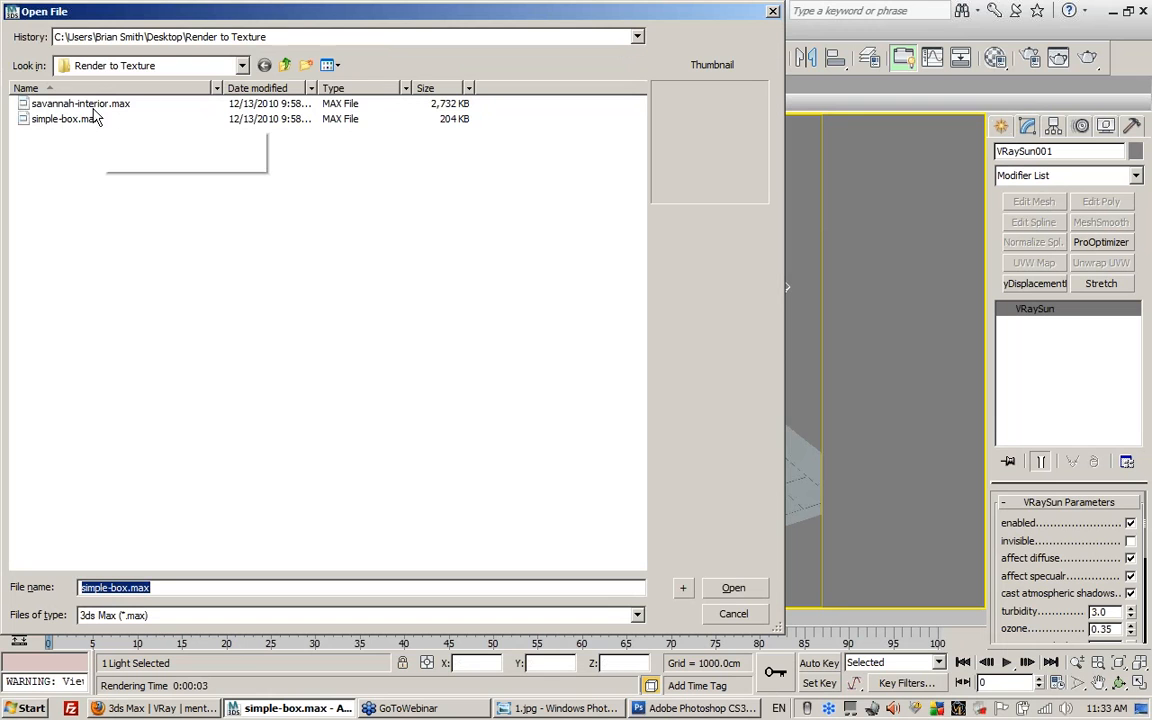
double_click(62, 120)
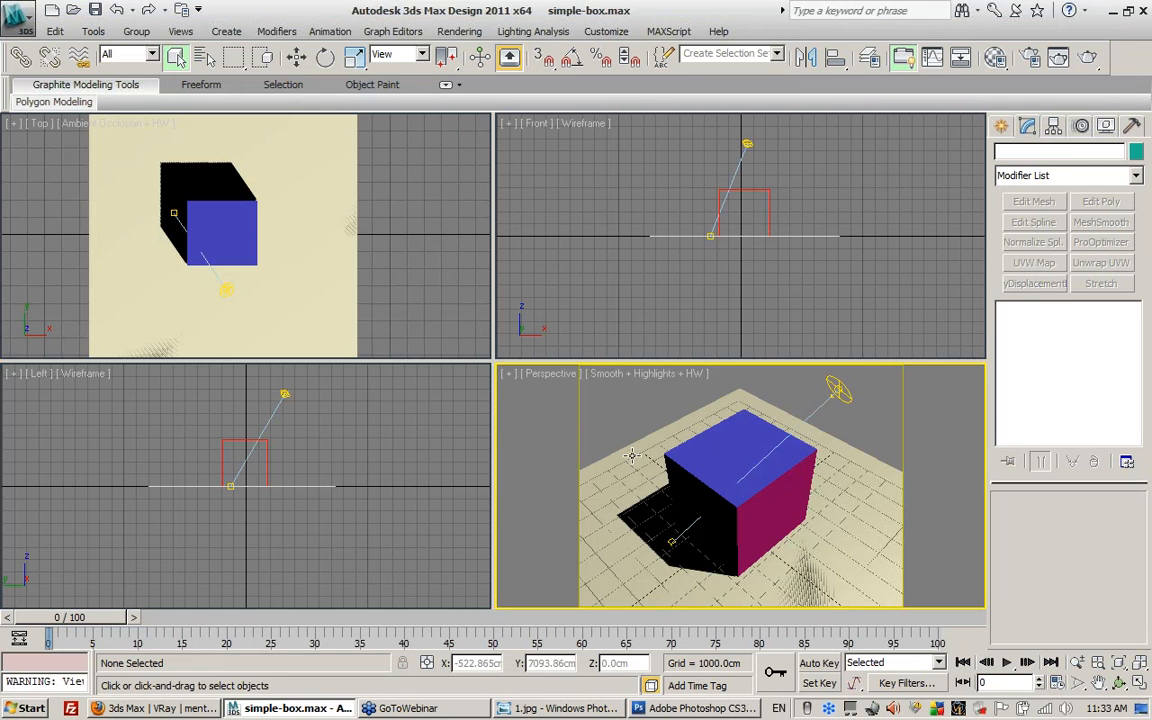
- Open Render To Texture and select the box, floor plane and light so that the box and plane are listed for baking
key(0)
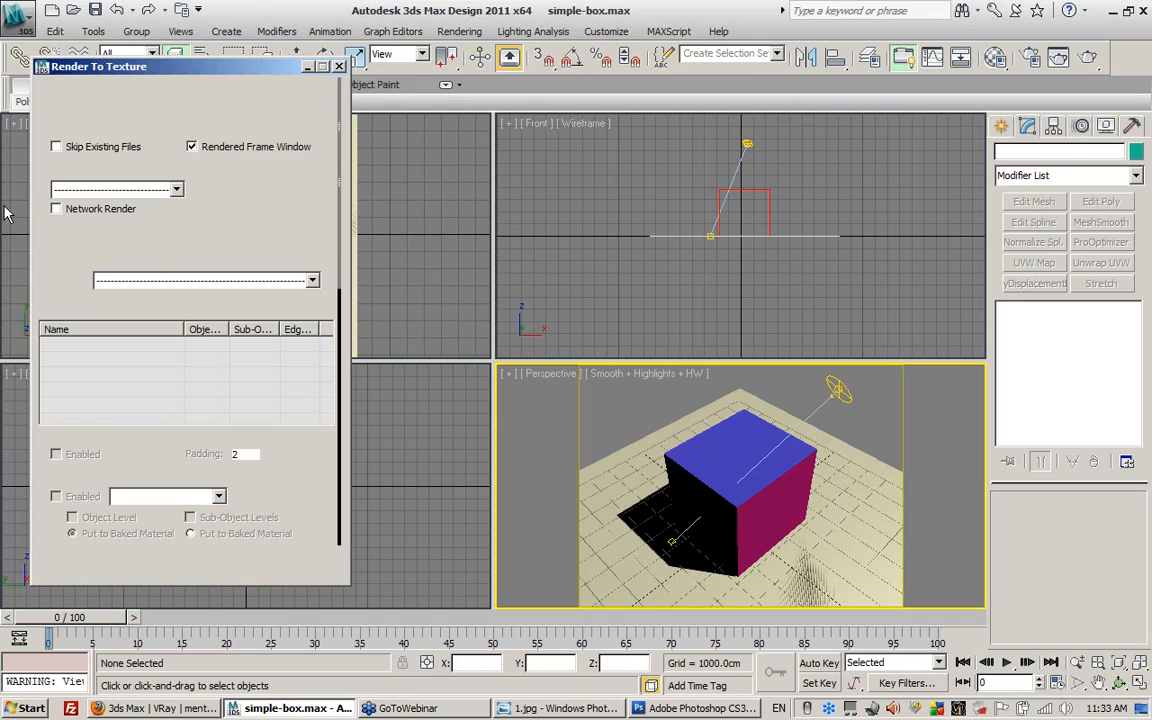
drag(159, 68, 166, 118)
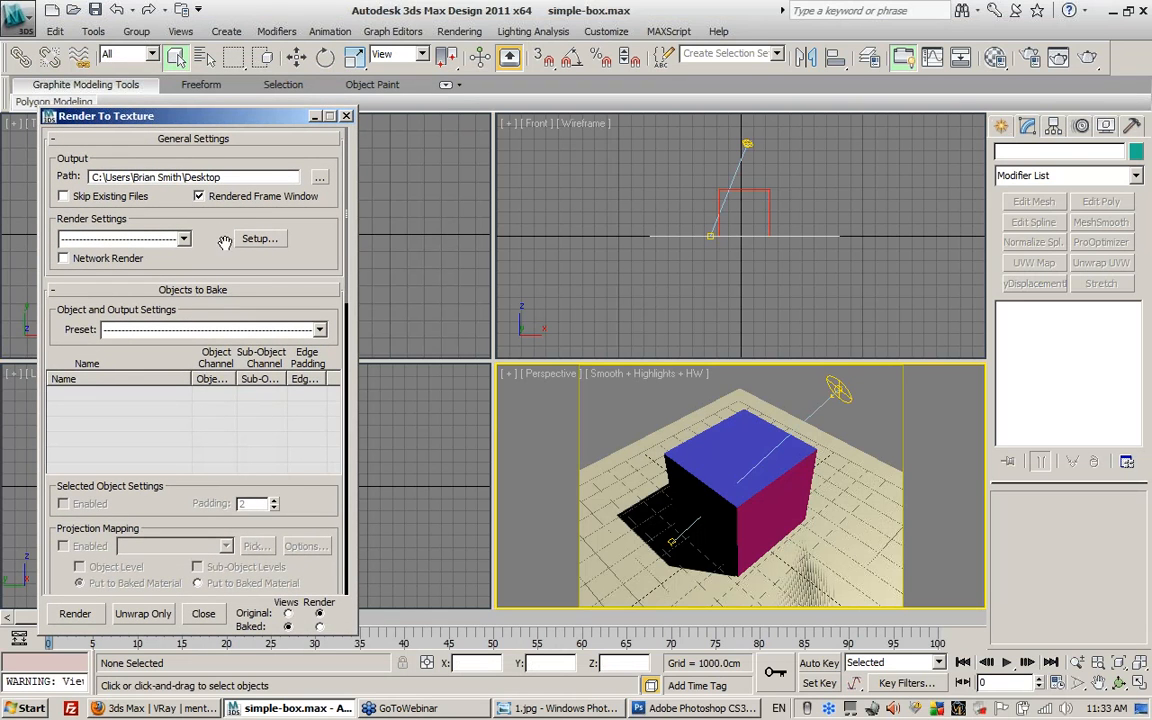
drag(233, 177, 26, 175)
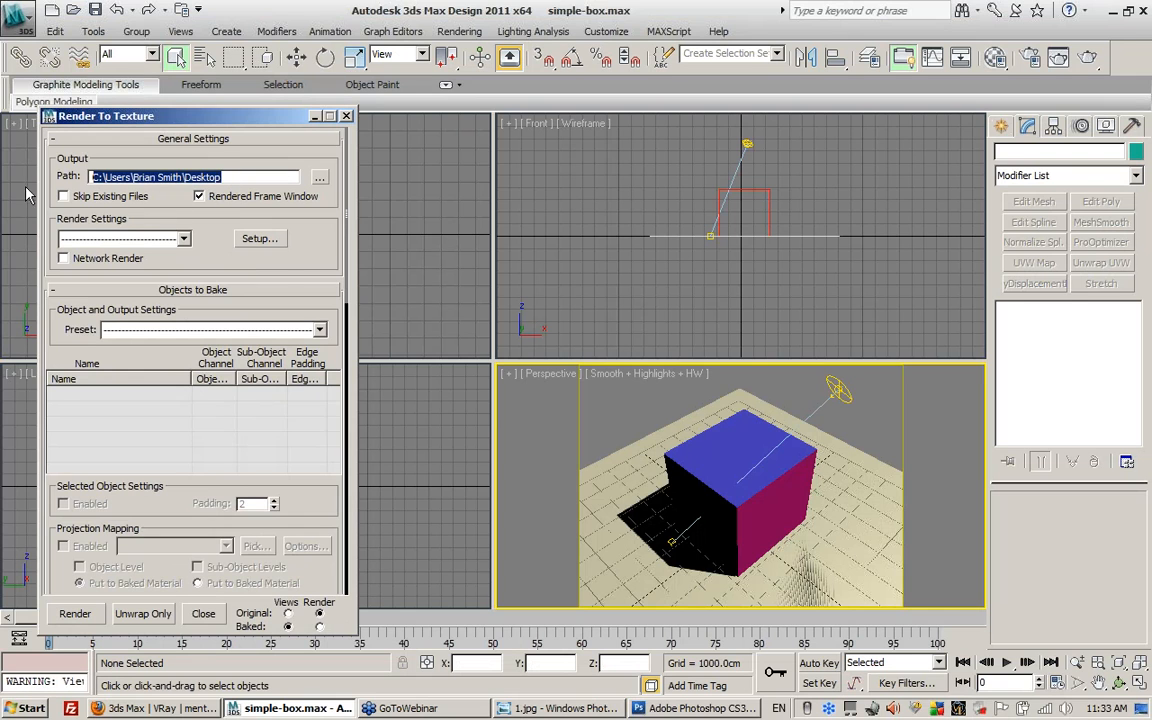
drag(258, 250, 272, 133)
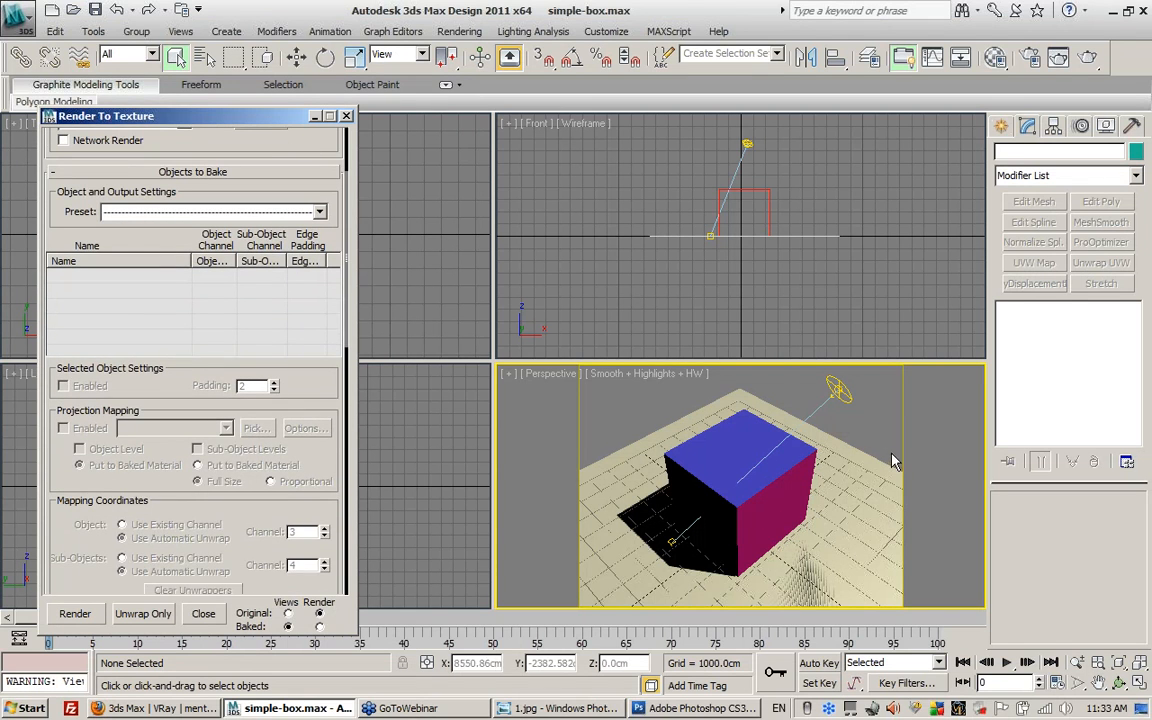
drag(788, 406, 680, 562)
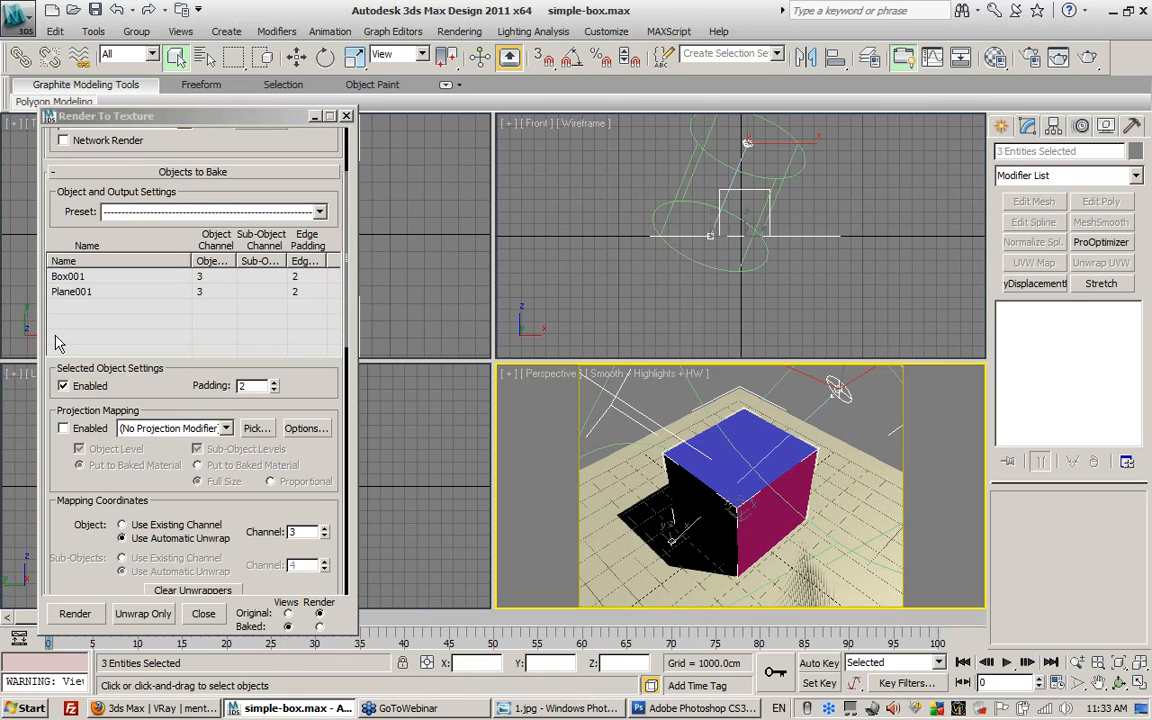
- Add a VRayCompleteMap output element for the selected box and plane
drag(140, 385, 165, 180)
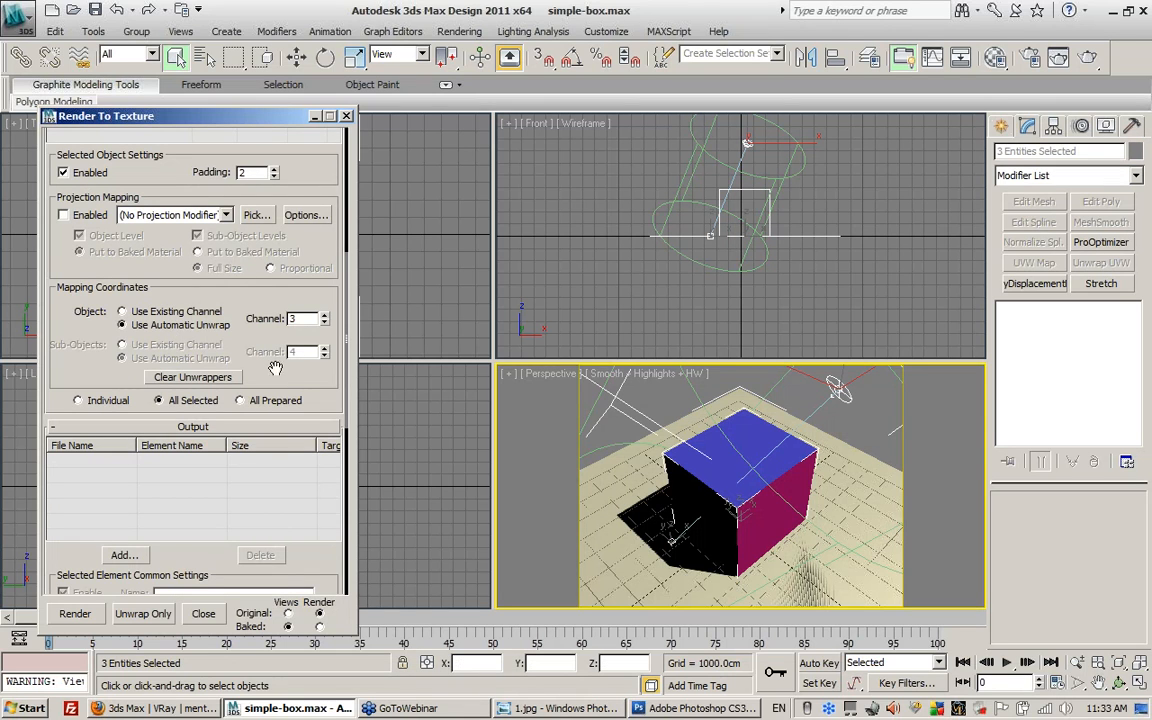
scroll(82, 340, down, 5)
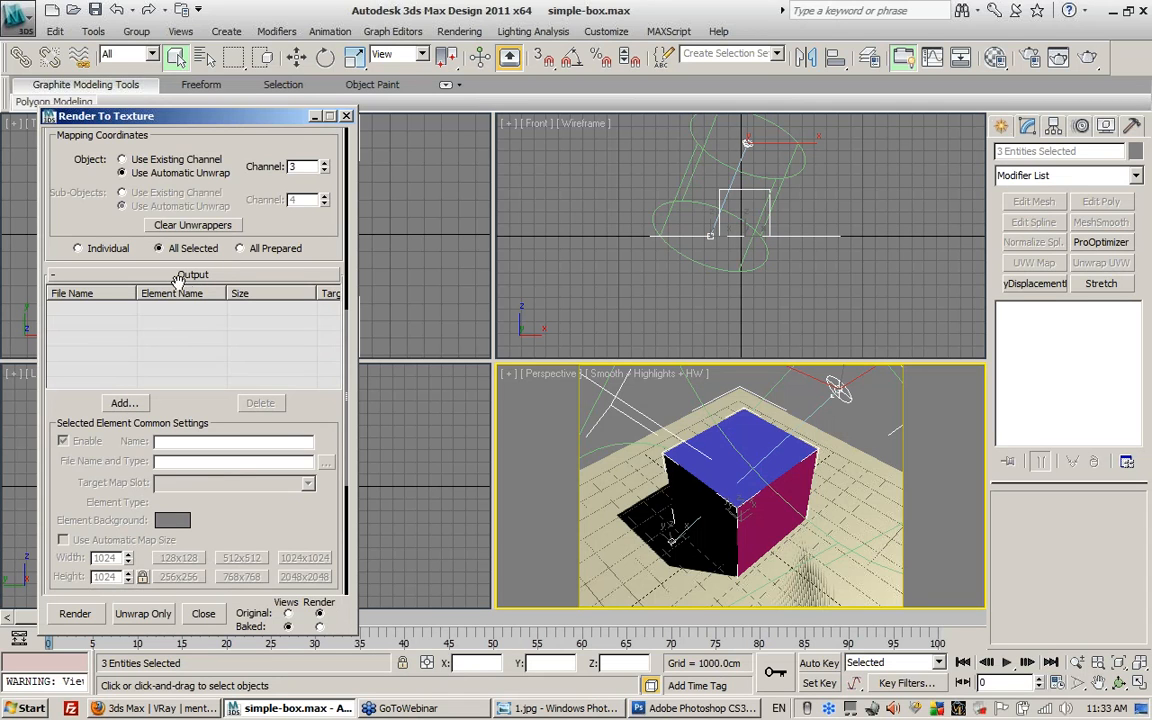
click(124, 403)
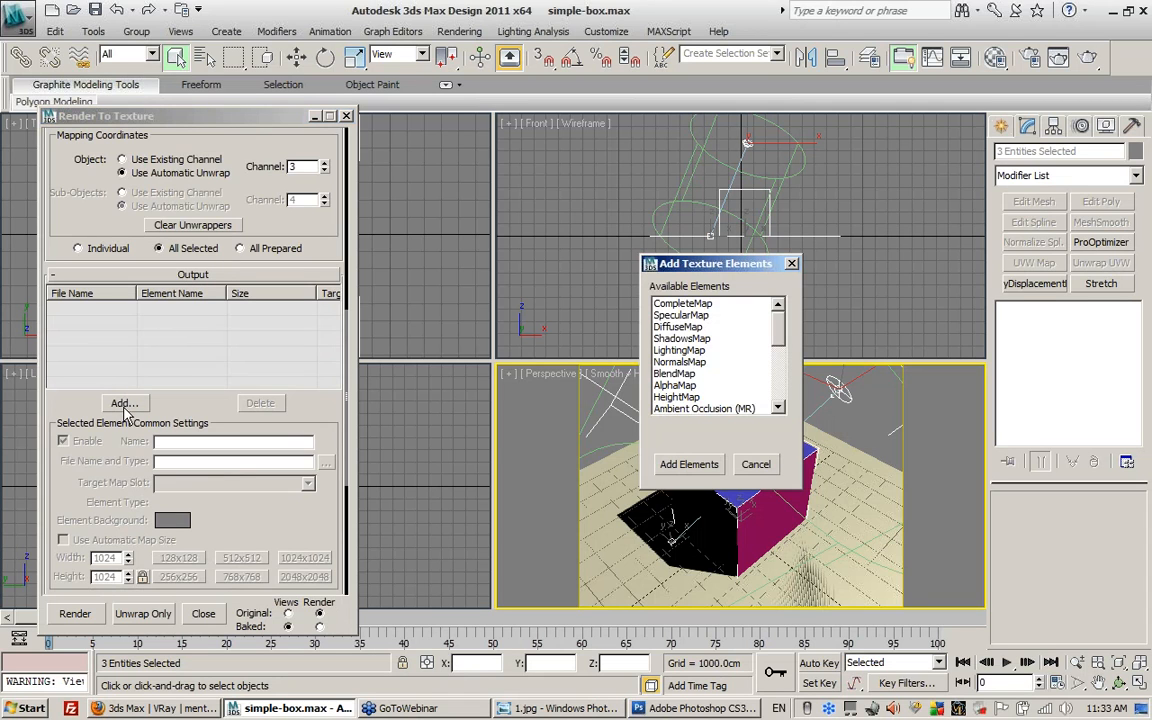
drag(778, 320, 778, 381)
click(700, 409)
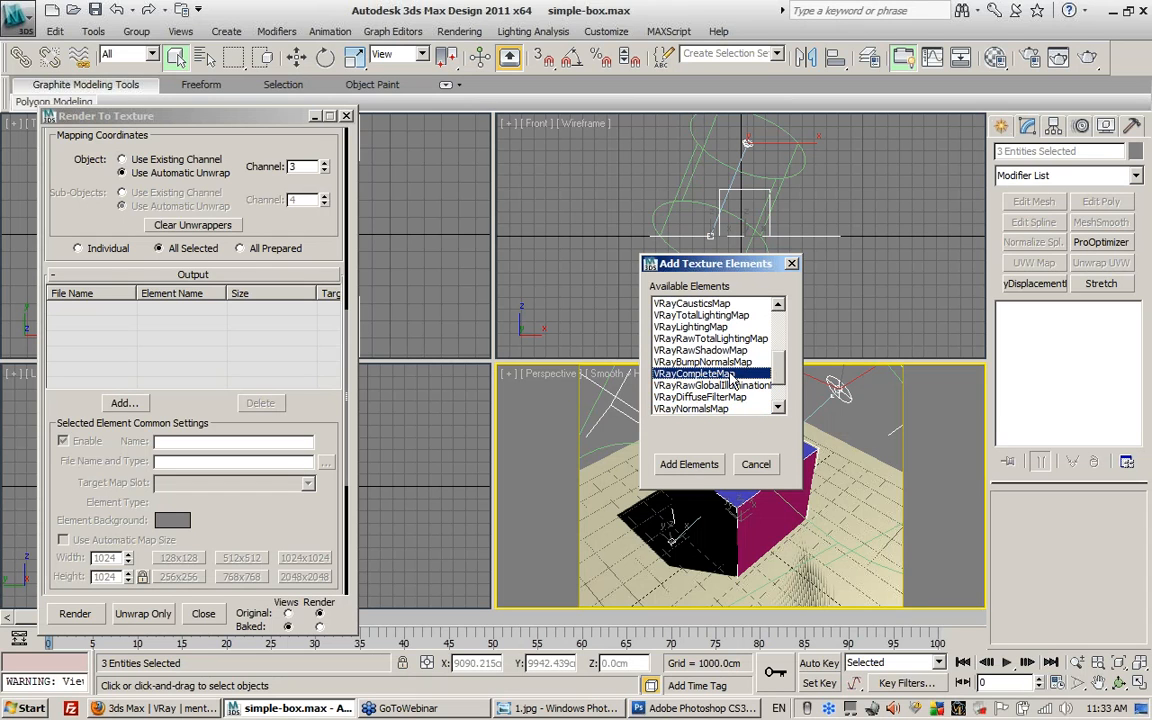
click(689, 464)
- Set the VRayCompleteMap element's target map slot to Self-Illumination
scroll(245, 465, down, 3)
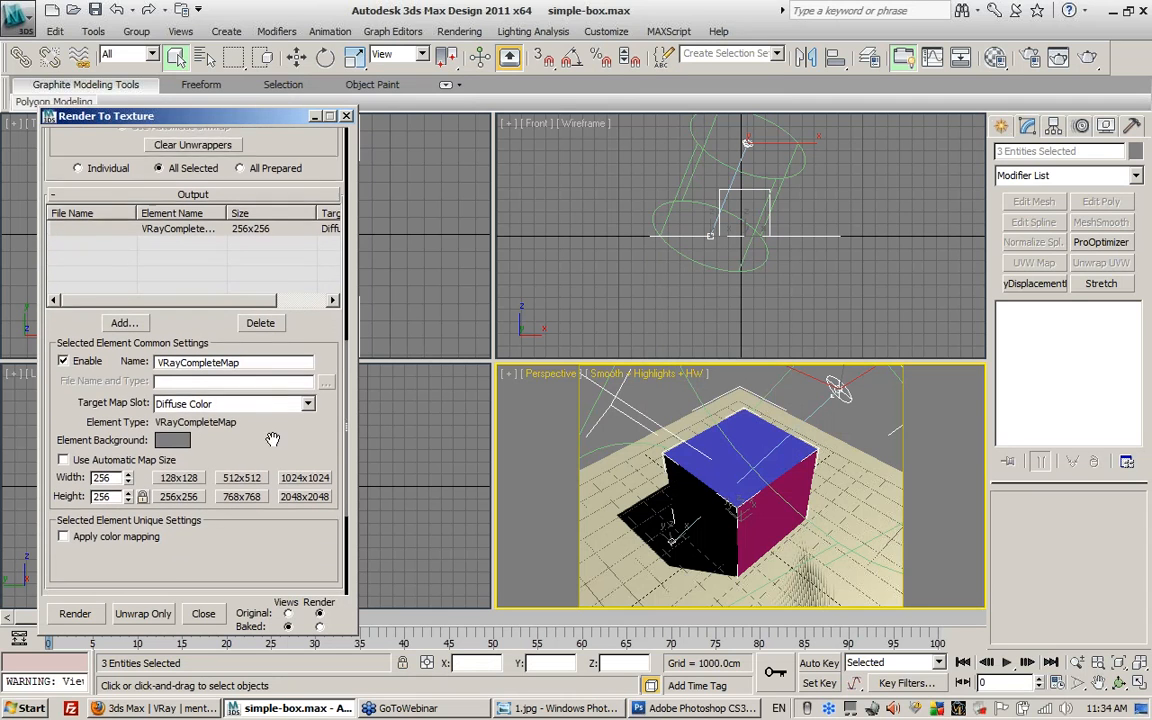
click(309, 387)
scroll(275, 437, down, 2)
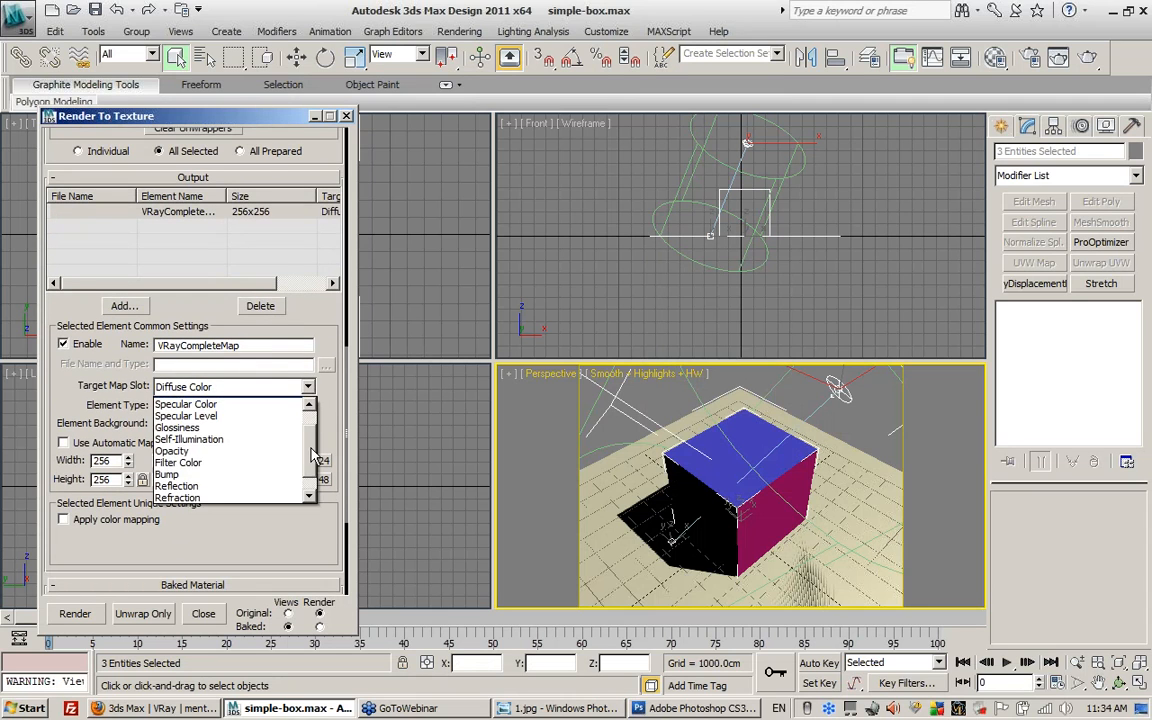
click(216, 427)
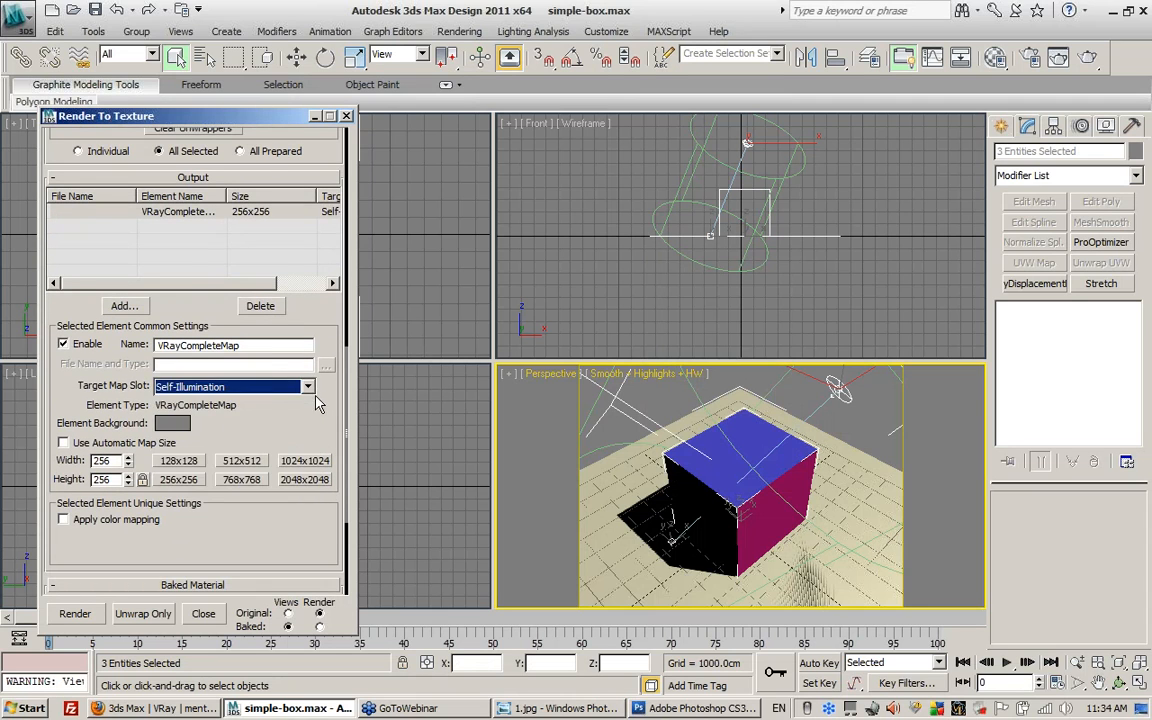
click(308, 387)
scroll(285, 412, up, 3)
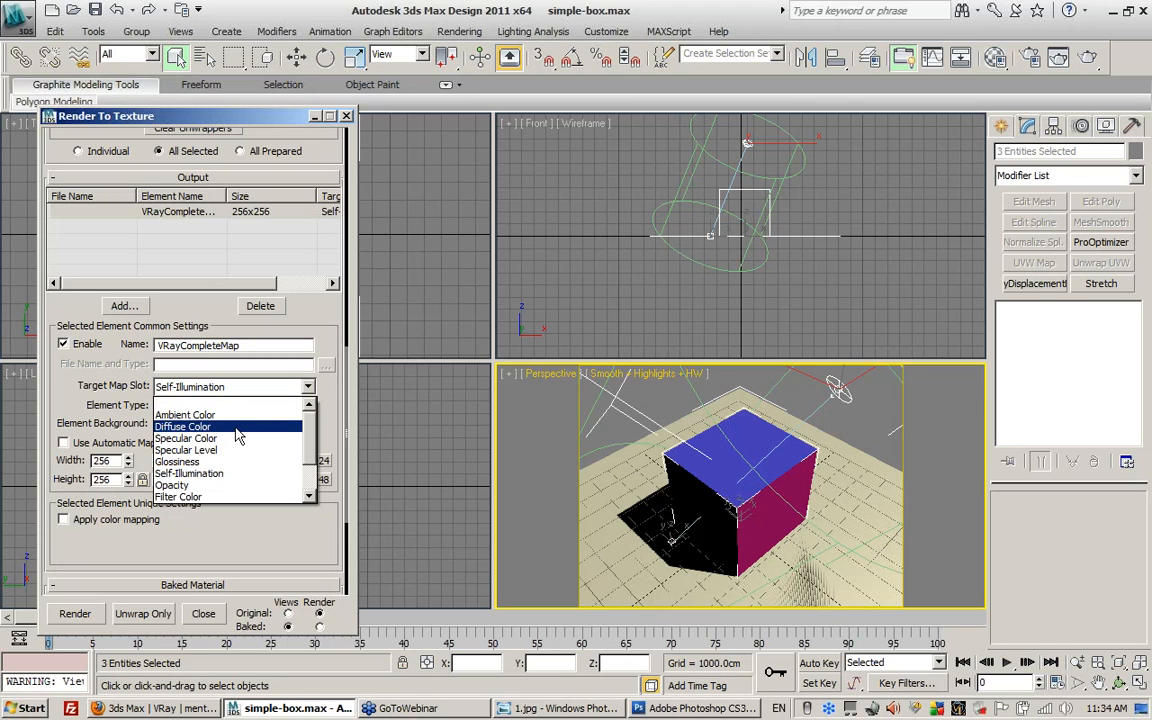
- Convert Material #7 from VRayMtl to a Standard material and review its diffuse and self-illumination settings
click(990, 57)
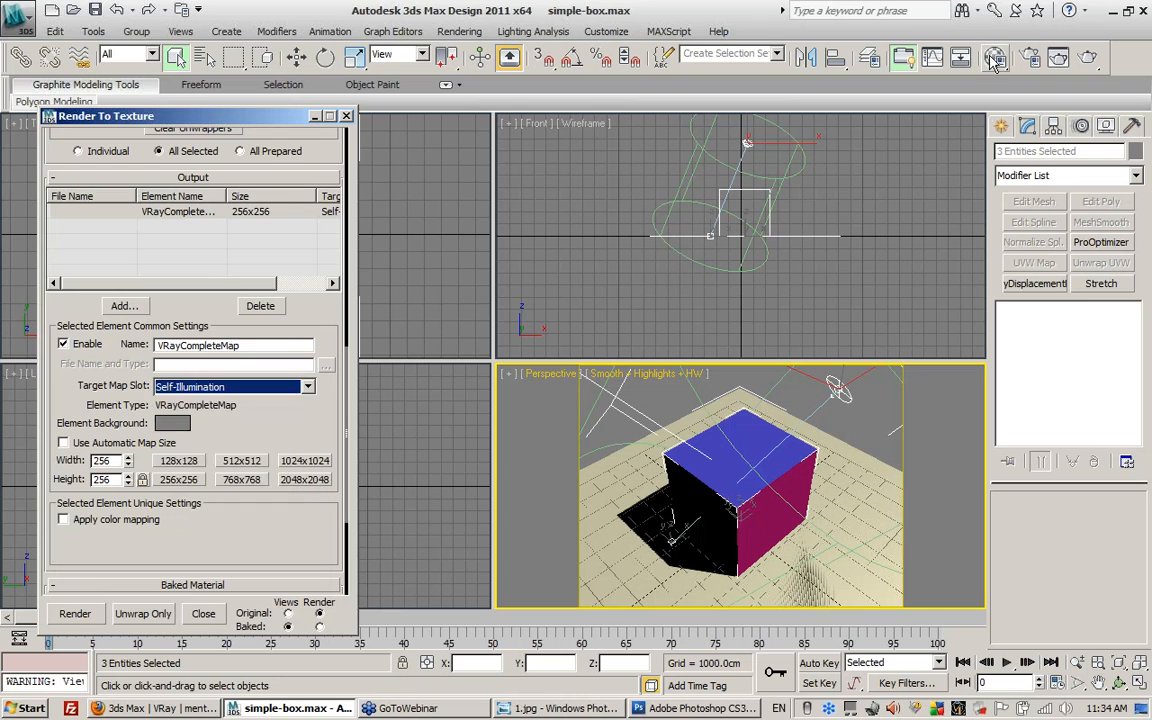
click(993, 58)
click(110, 160)
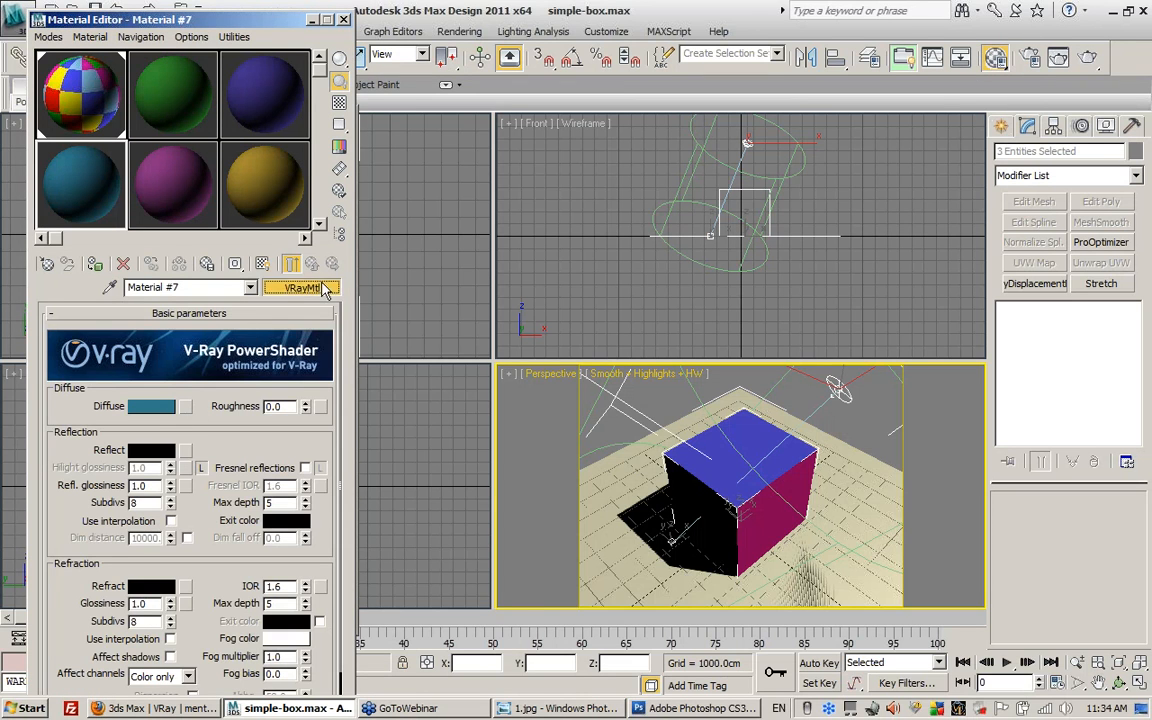
click(301, 287)
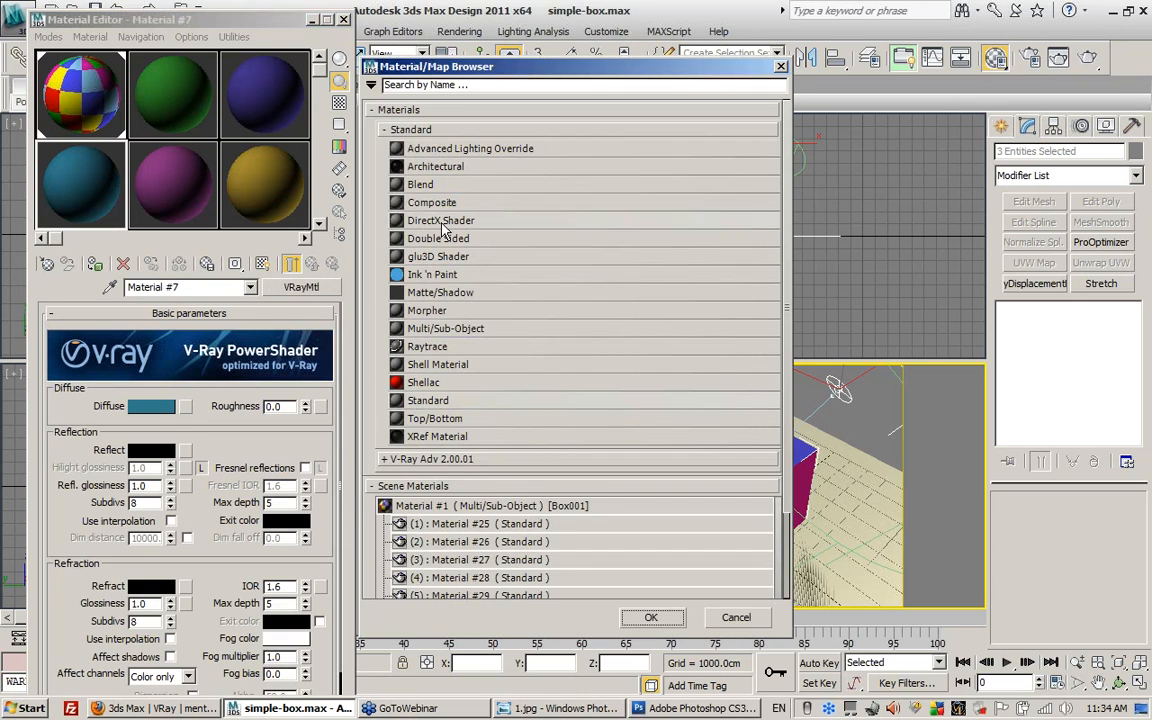
double_click(430, 401)
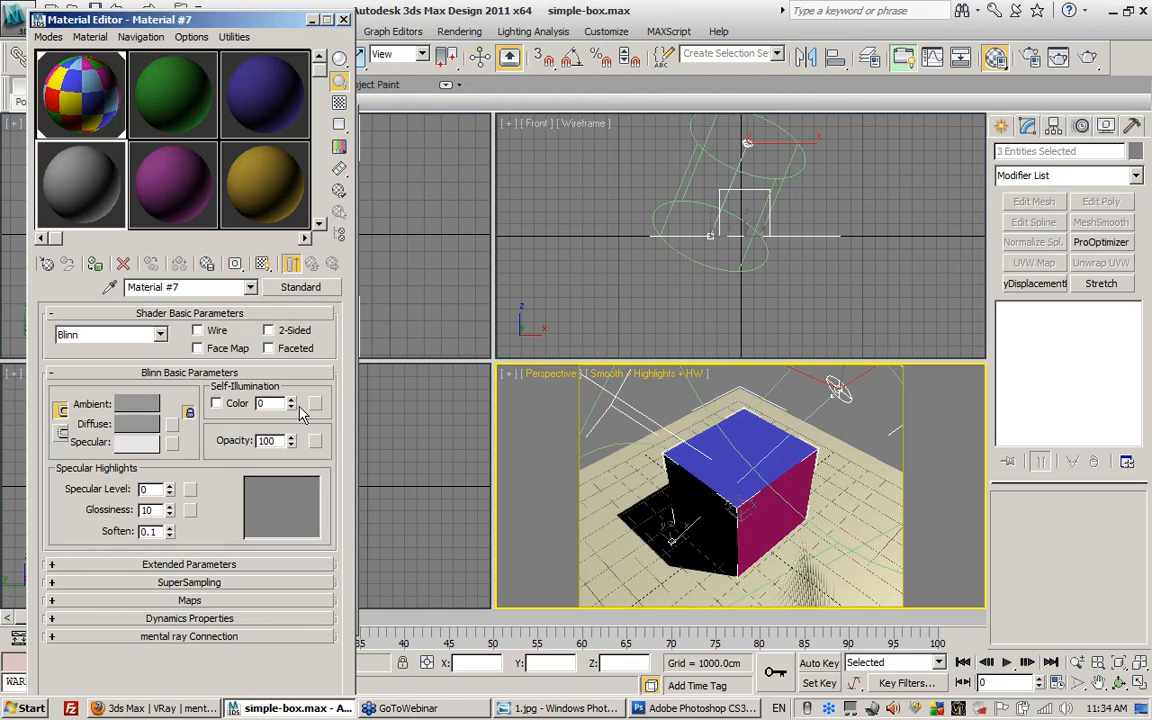
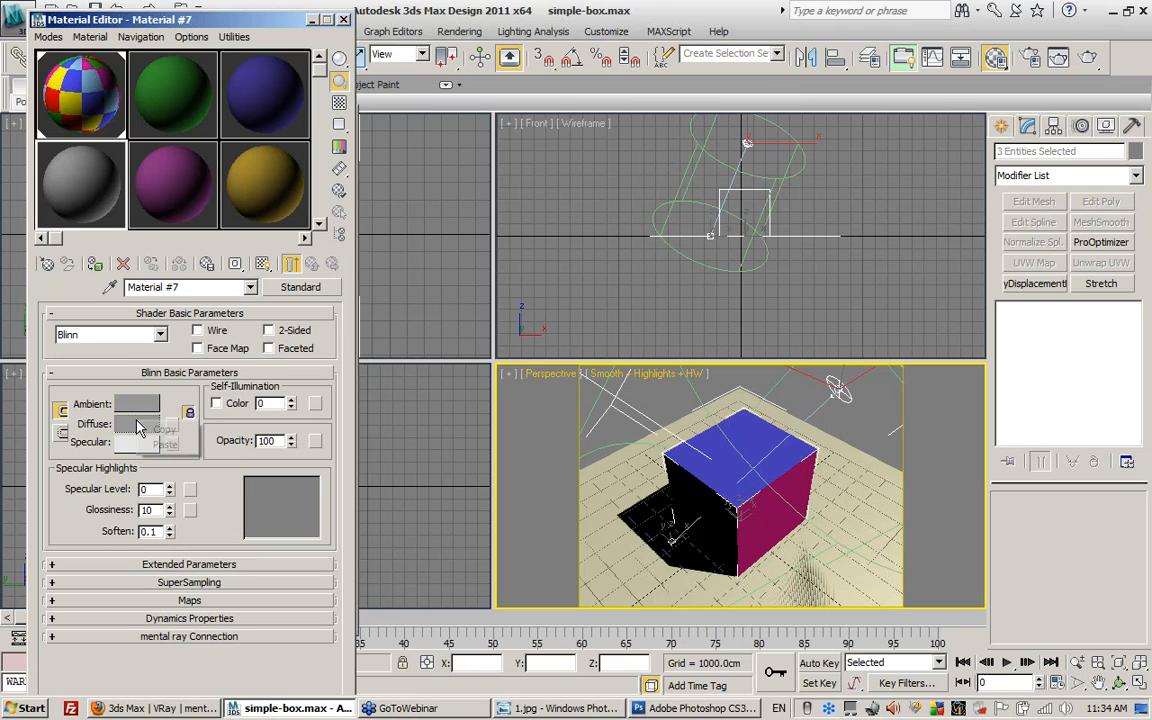
right_click(137, 422)
click(225, 491)
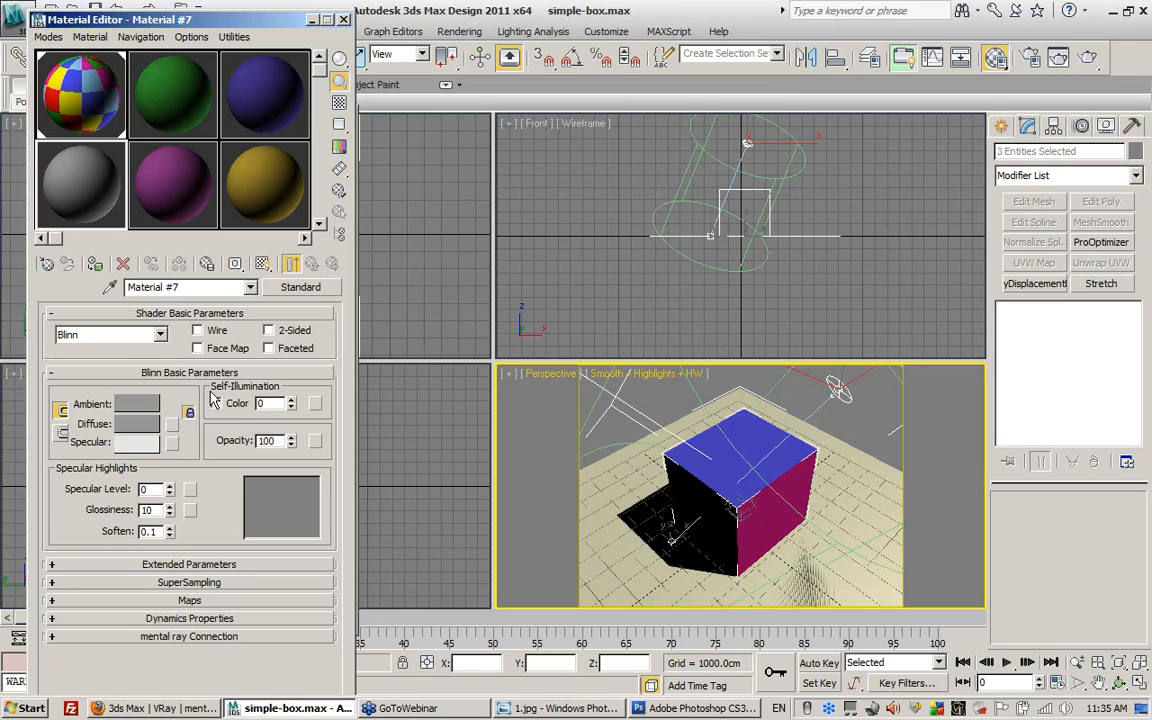
- Close the Material Editor and enable Apply color mapping for the VRayCompleteMap element
click(343, 20)
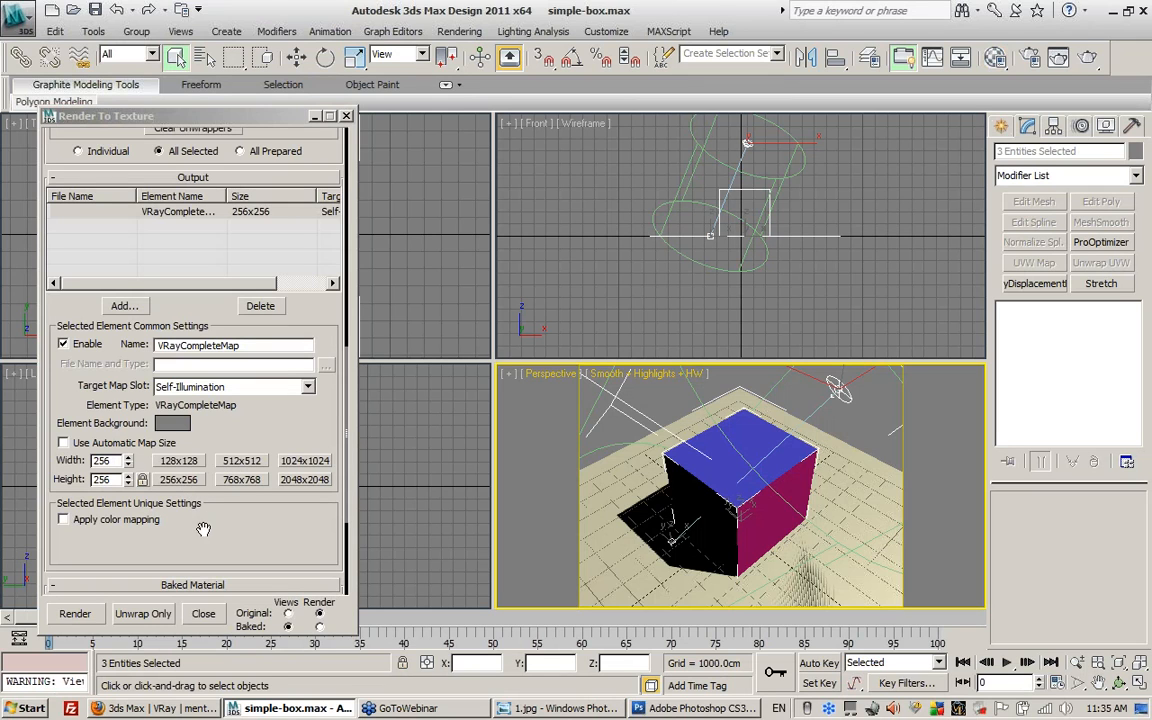
click(65, 520)
drag(245, 543, 240, 357)
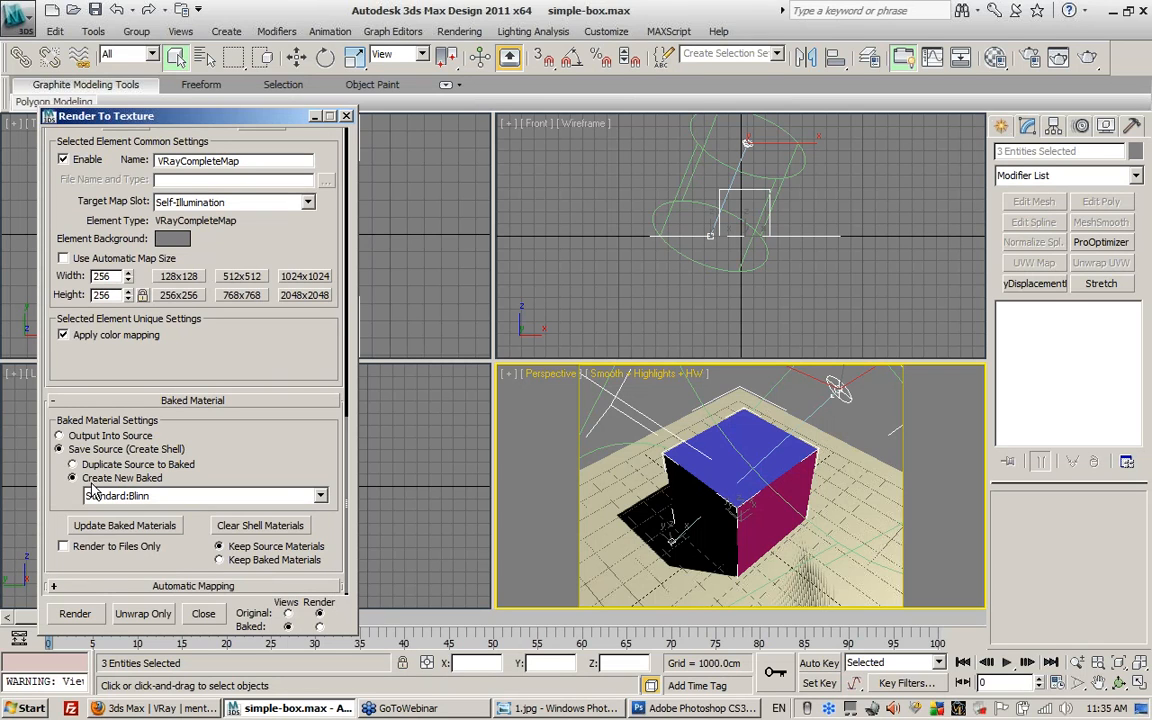
- Review the baked material options and keep Create New Baked with Standard:Blinn as the material type
click(146, 496)
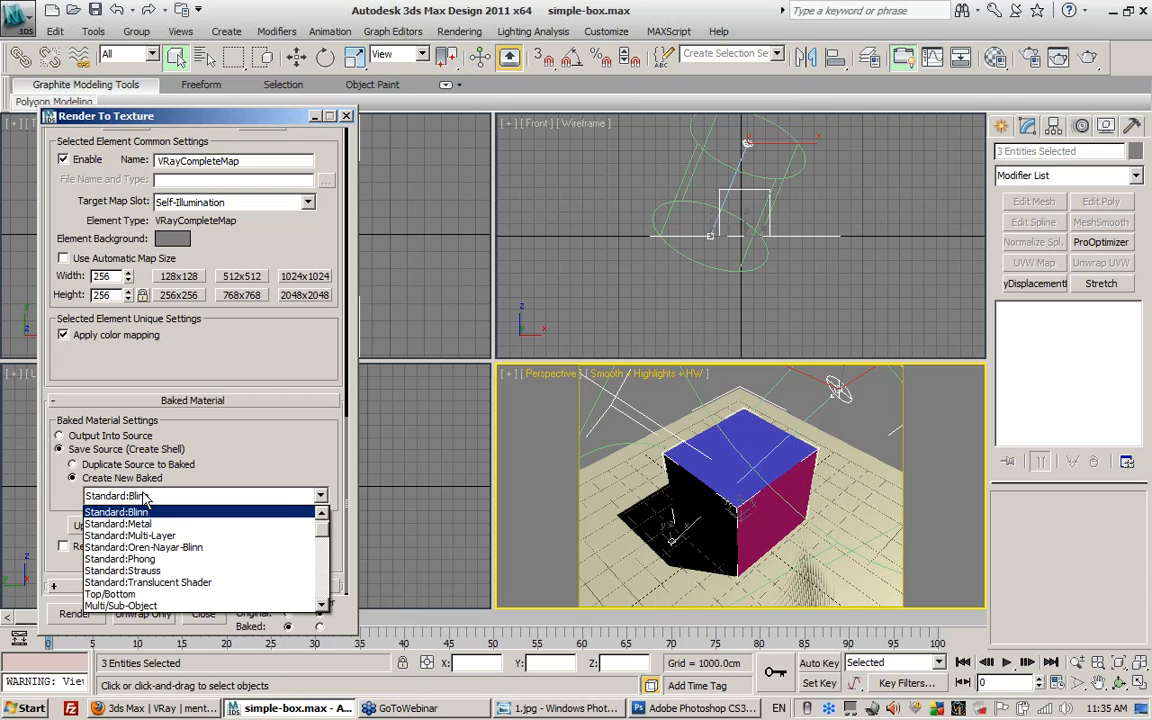
click(146, 497)
click(101, 466)
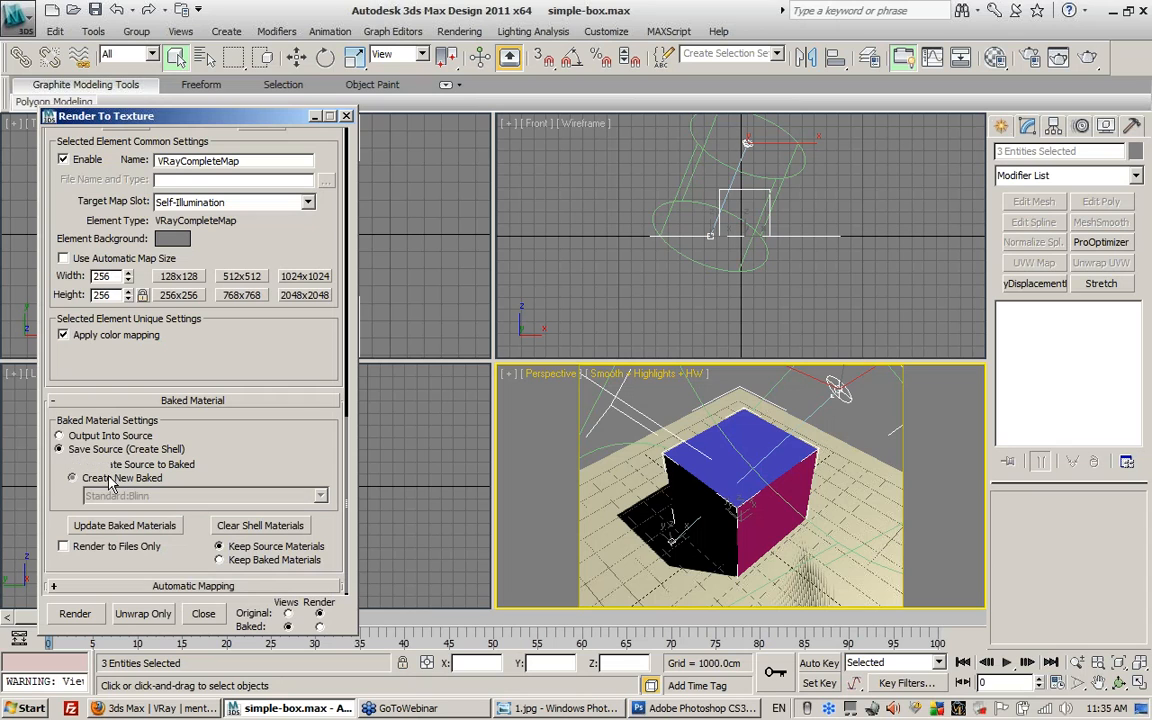
click(110, 479)
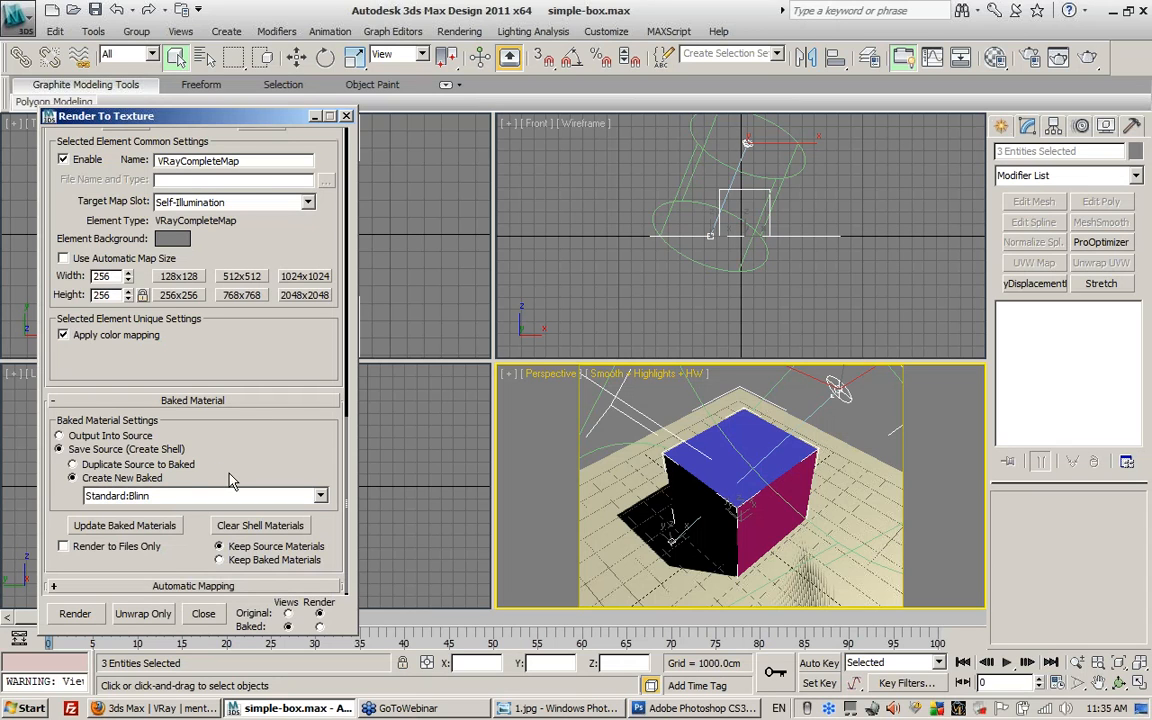
click(200, 495)
click(204, 495)
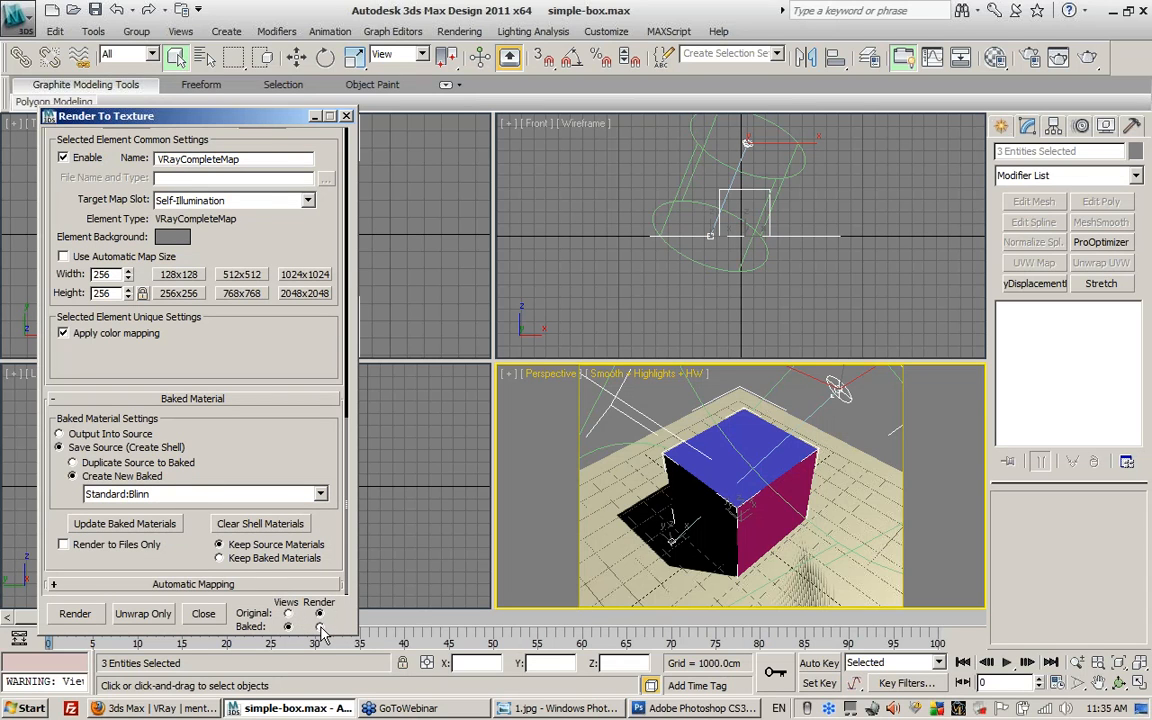
- Use baked materials for rendering as well, bake the box and floor textures, and close the rendered frame window
click(85, 616)
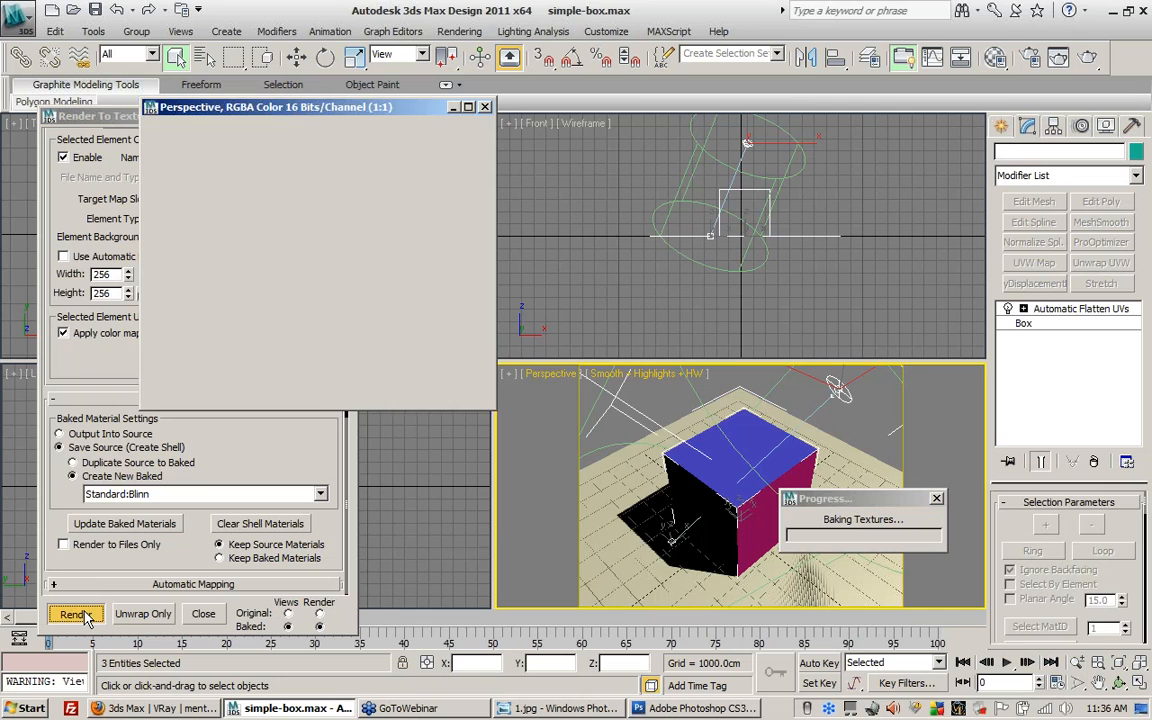
drag(390, 110, 622, 200)
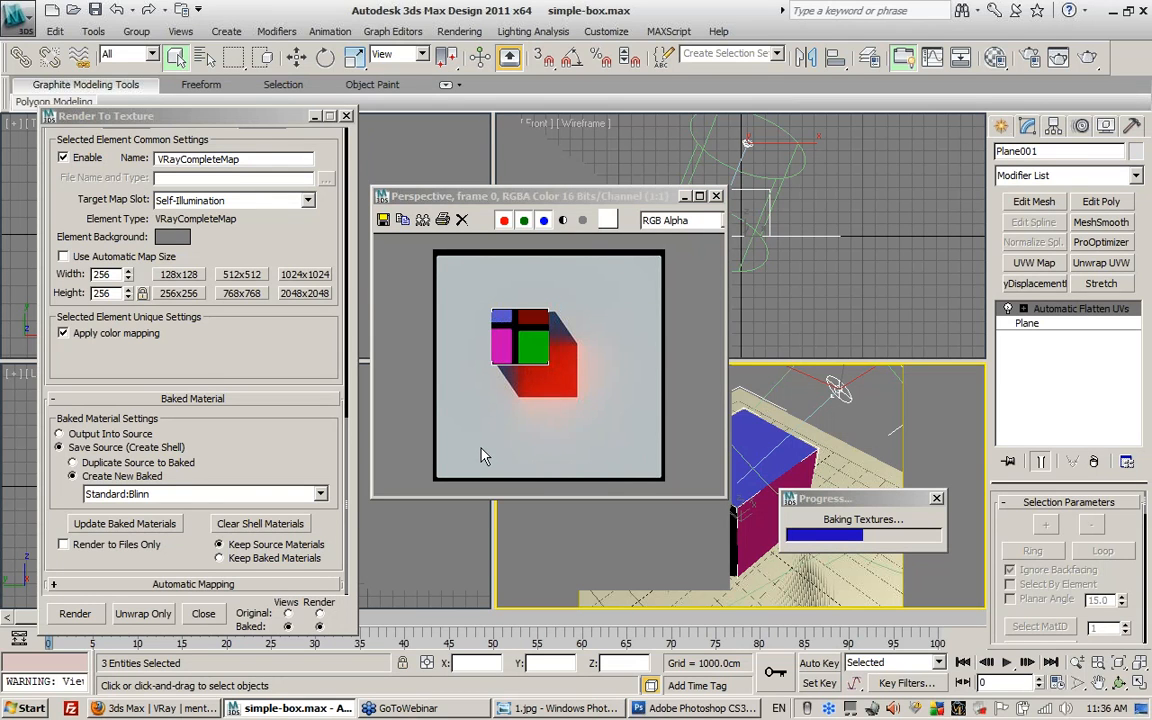
click(716, 196)
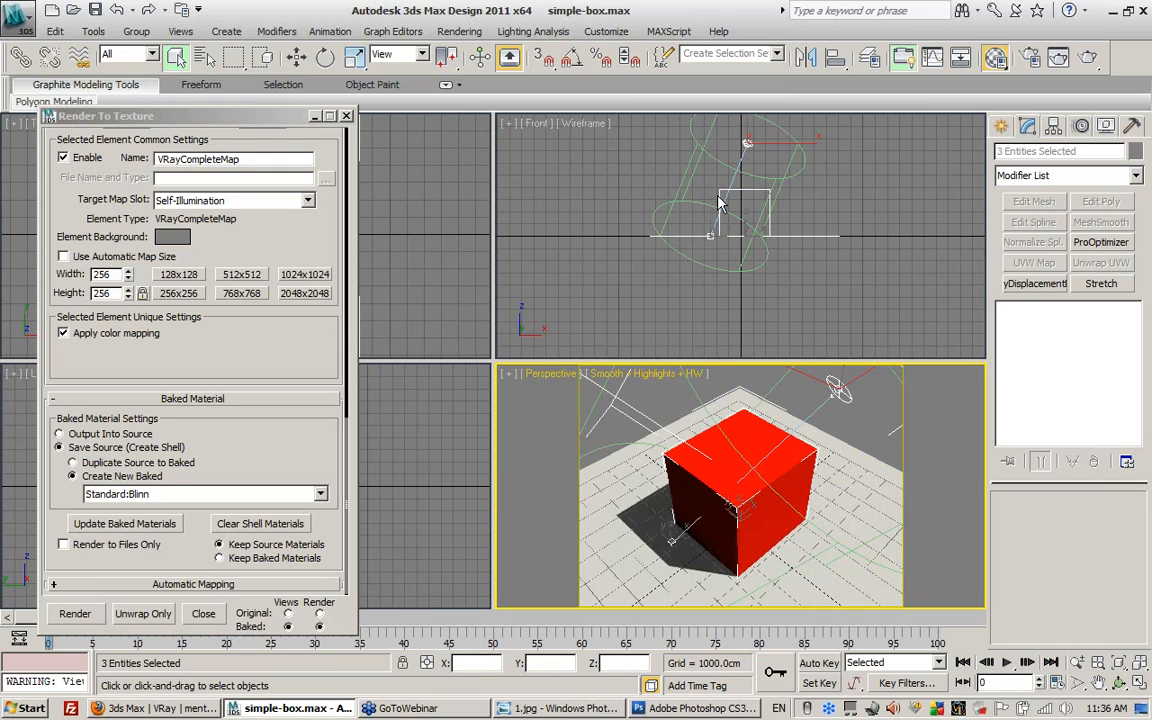
- Pick the shell materials of the box and the floor into two separate Material Editor sample slots
key(m)
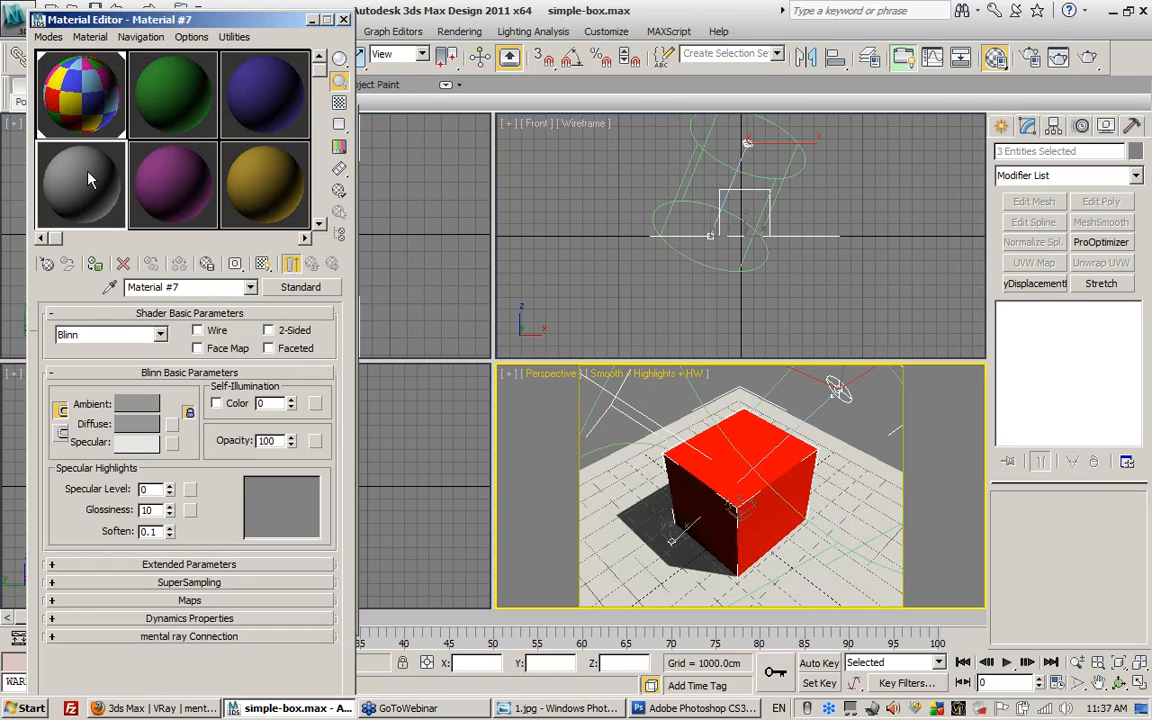
click(110, 287)
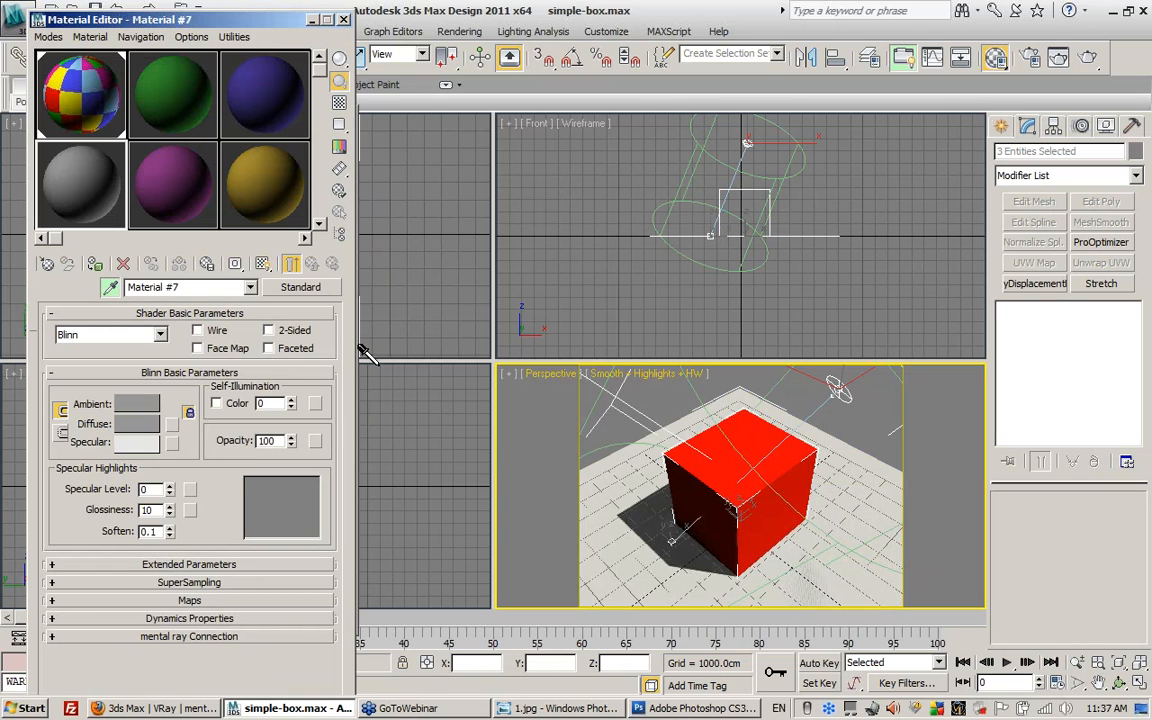
click(707, 471)
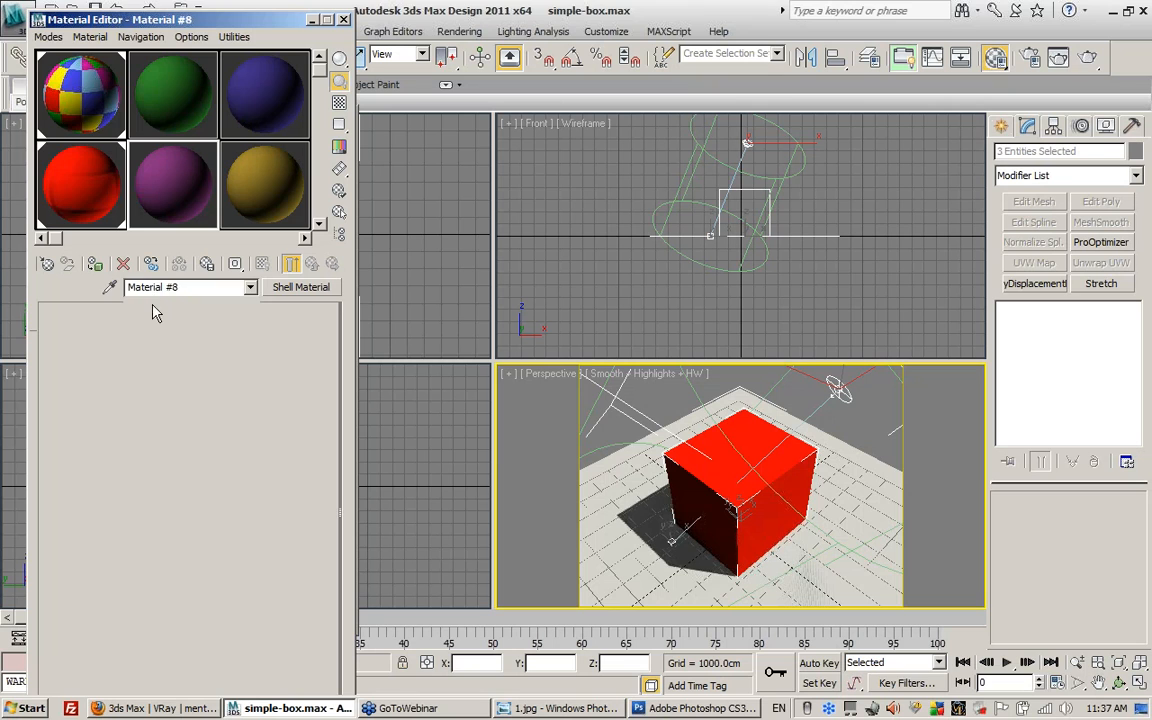
click(110, 287)
click(600, 540)
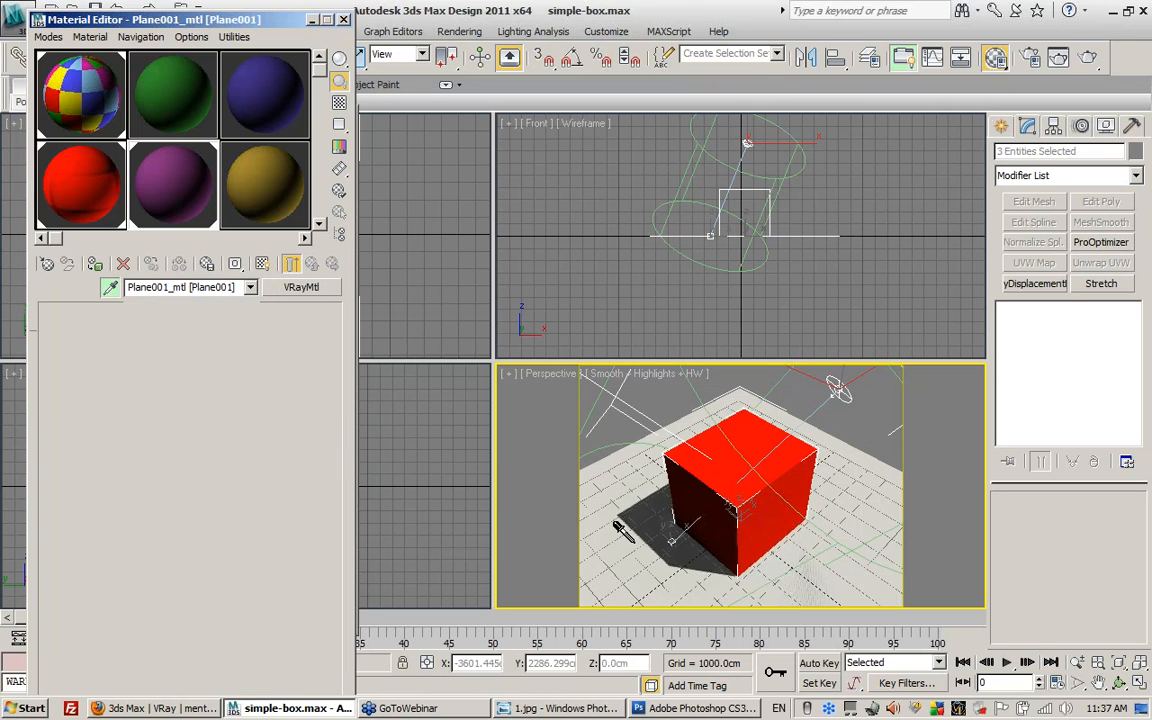
- Enable the self-illumination Color option in the box's baked Standard material
click(84, 197)
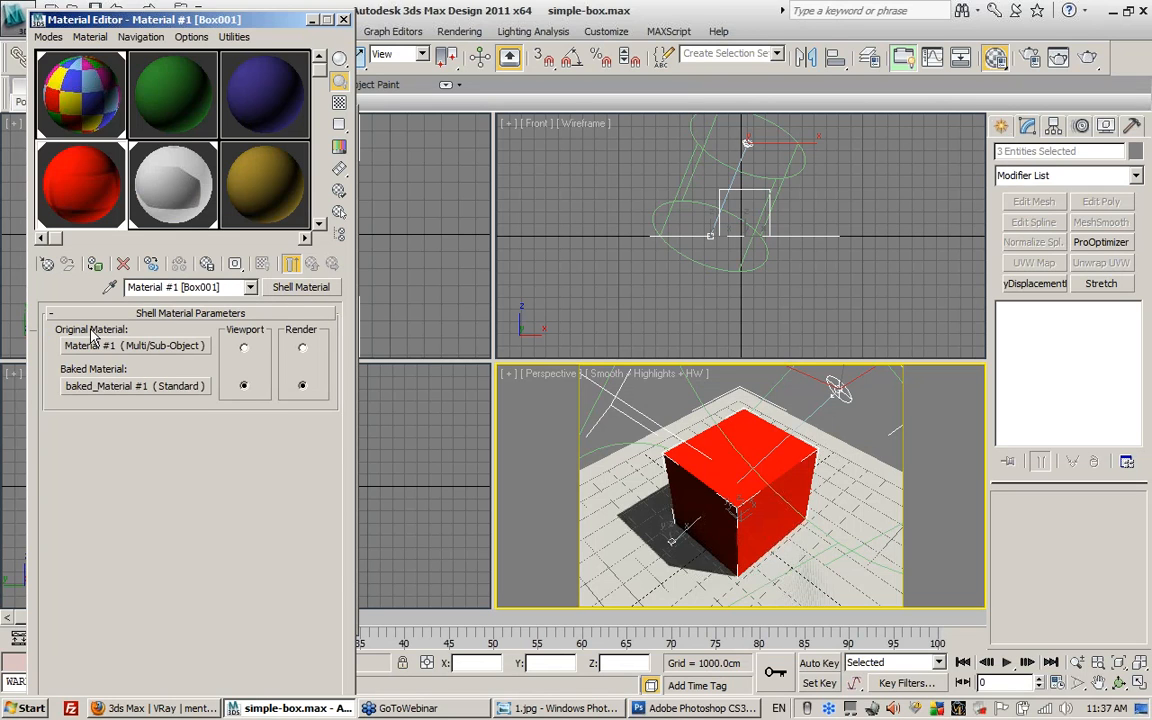
click(108, 388)
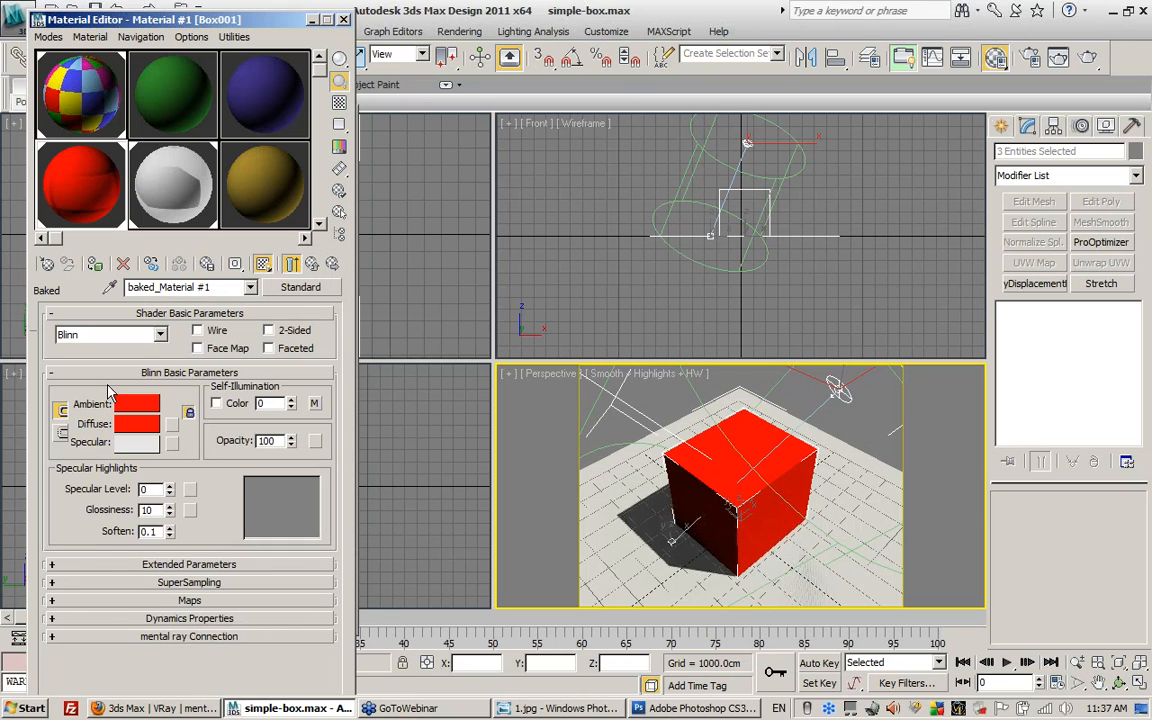
click(216, 403)
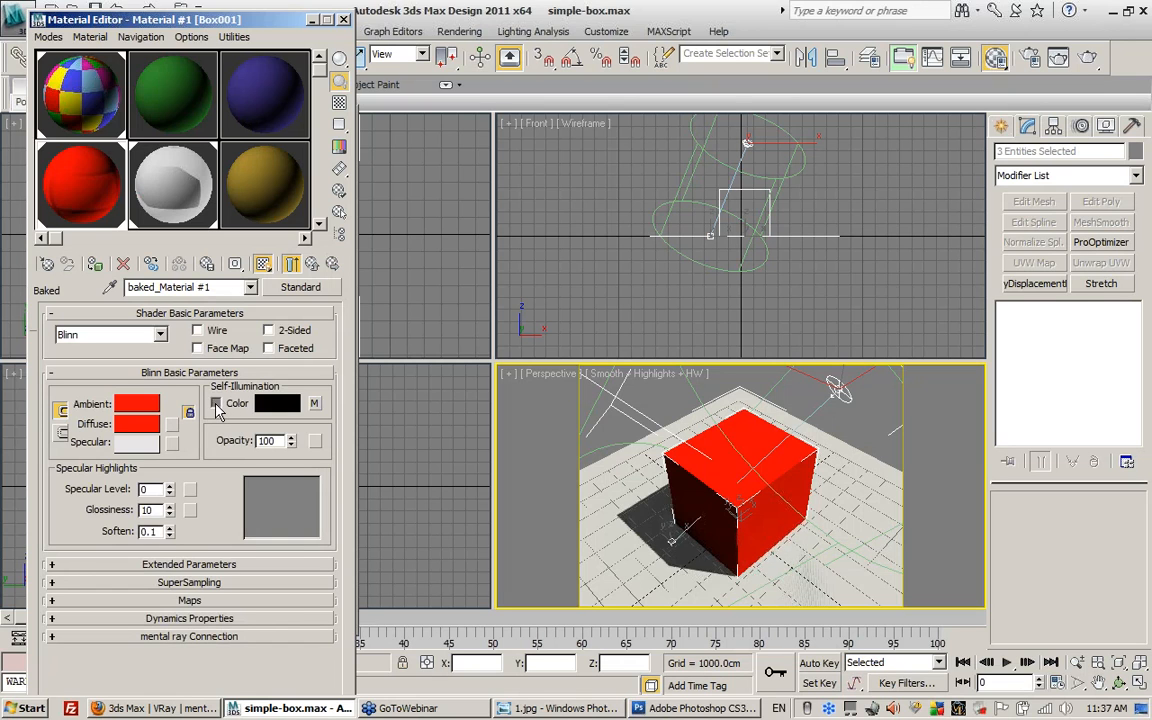
- Display the box's baked self-illumination map in the viewport and set its baked material's diffuse color to black
click(313, 403)
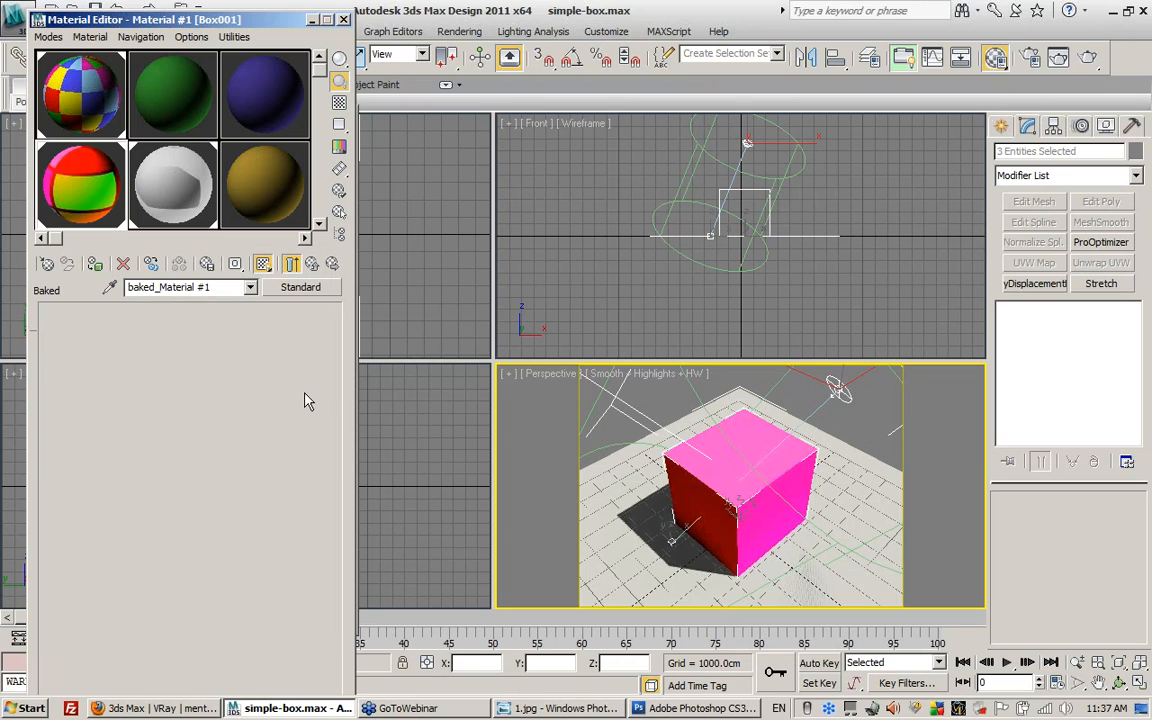
click(262, 264)
click(313, 264)
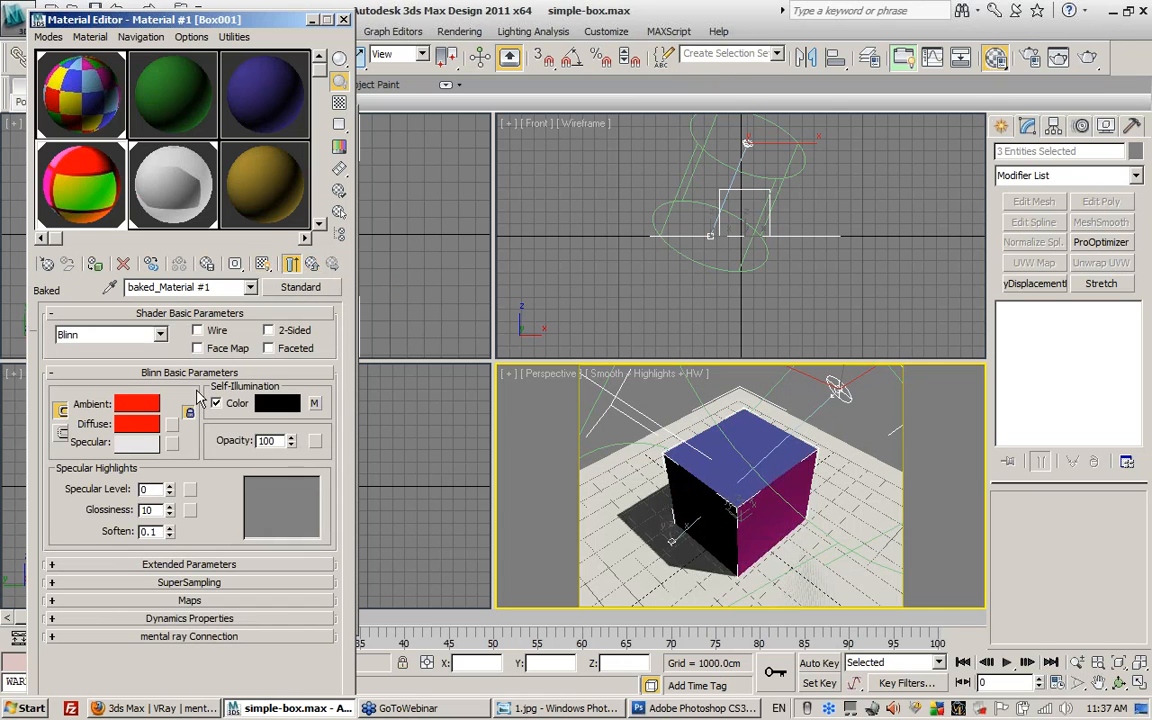
click(145, 424)
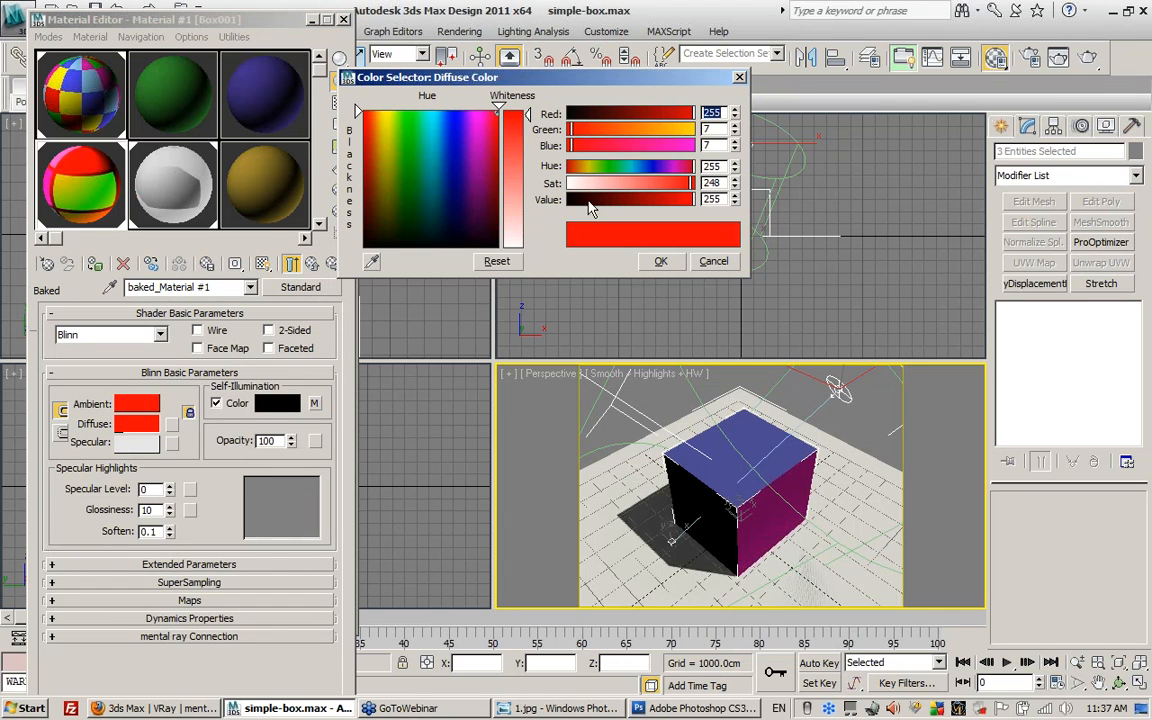
drag(591, 207, 562, 205)
click(659, 264)
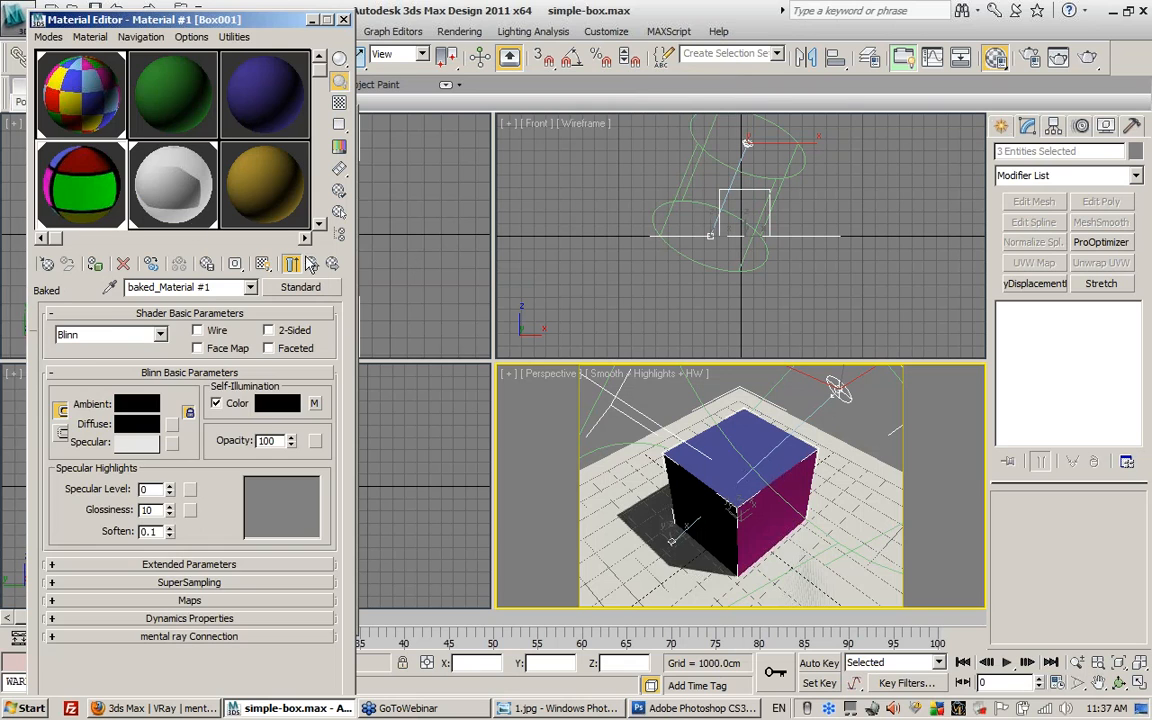
- Enable self-illumination Color in the floor's baked Standard material and display its self-illumination map in the viewport
click(172, 182)
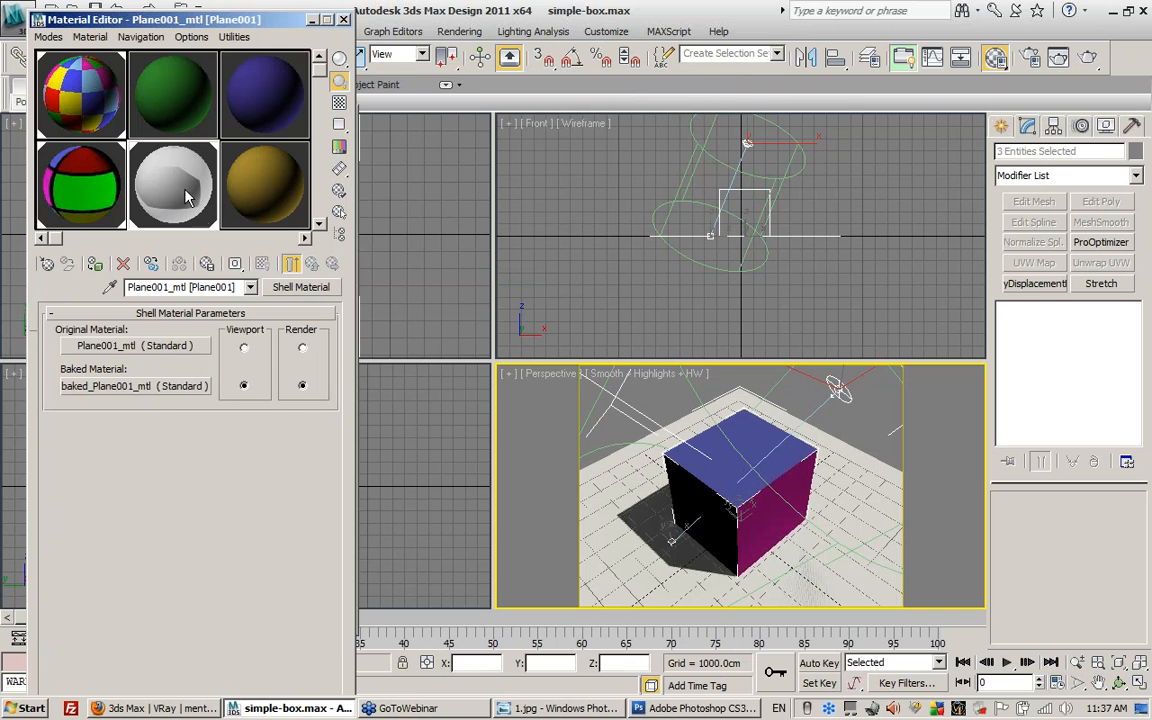
click(171, 388)
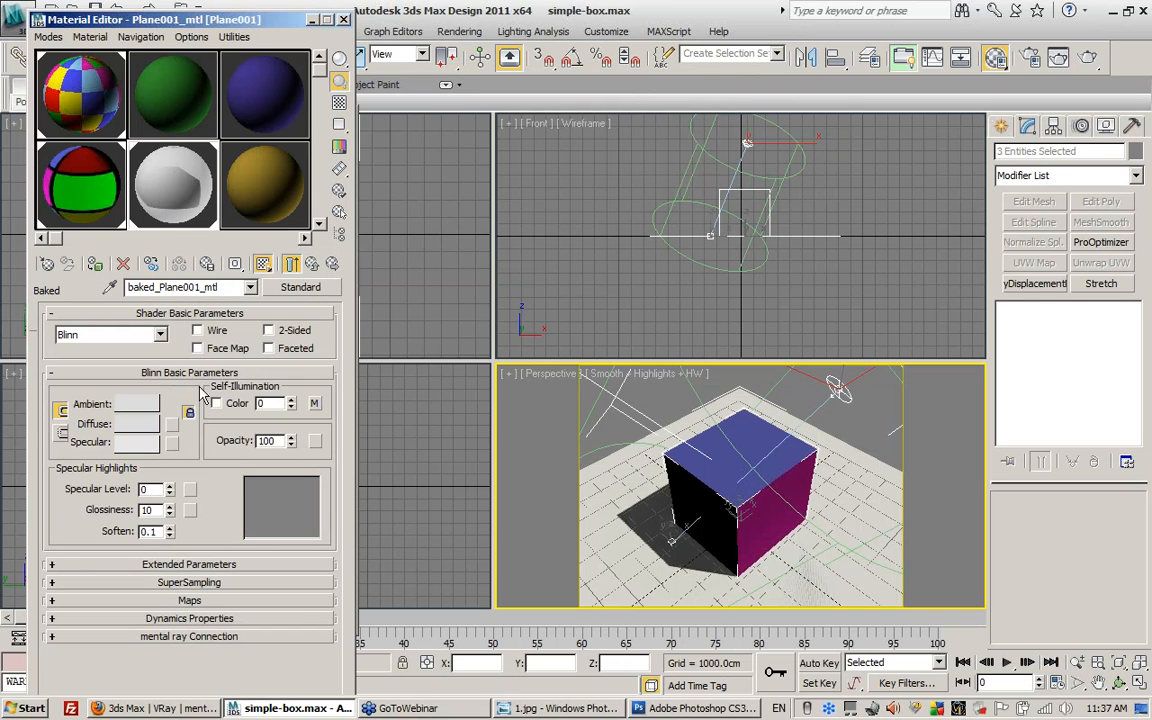
click(218, 403)
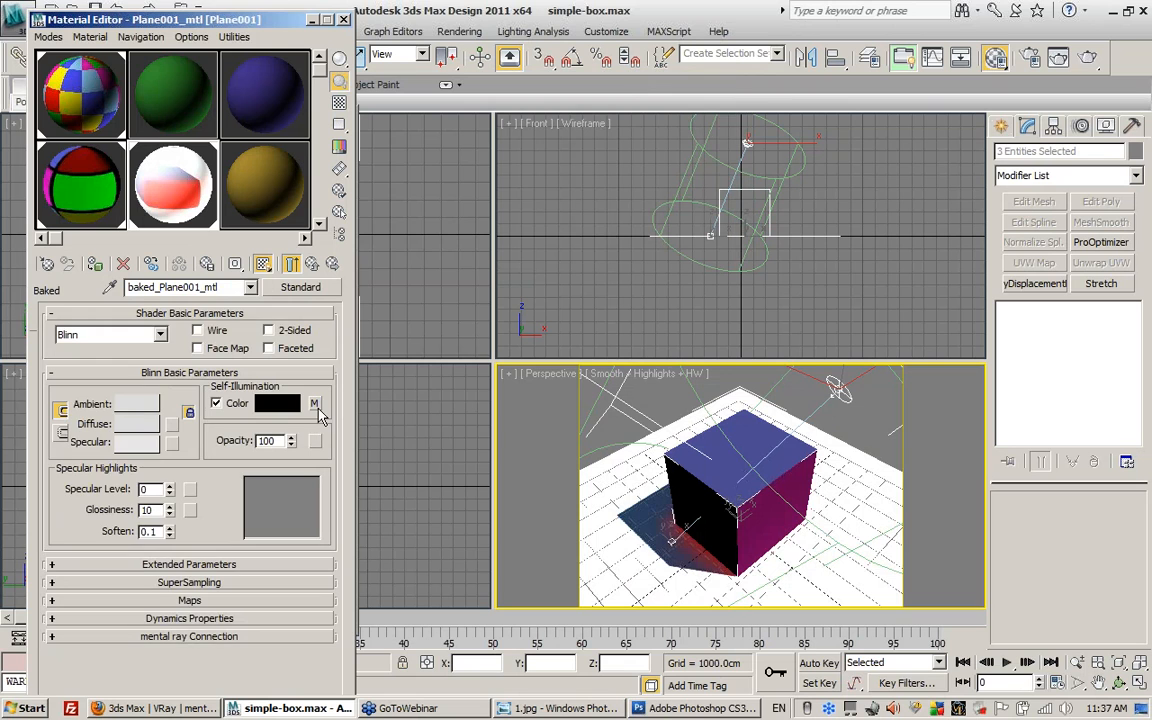
click(315, 405)
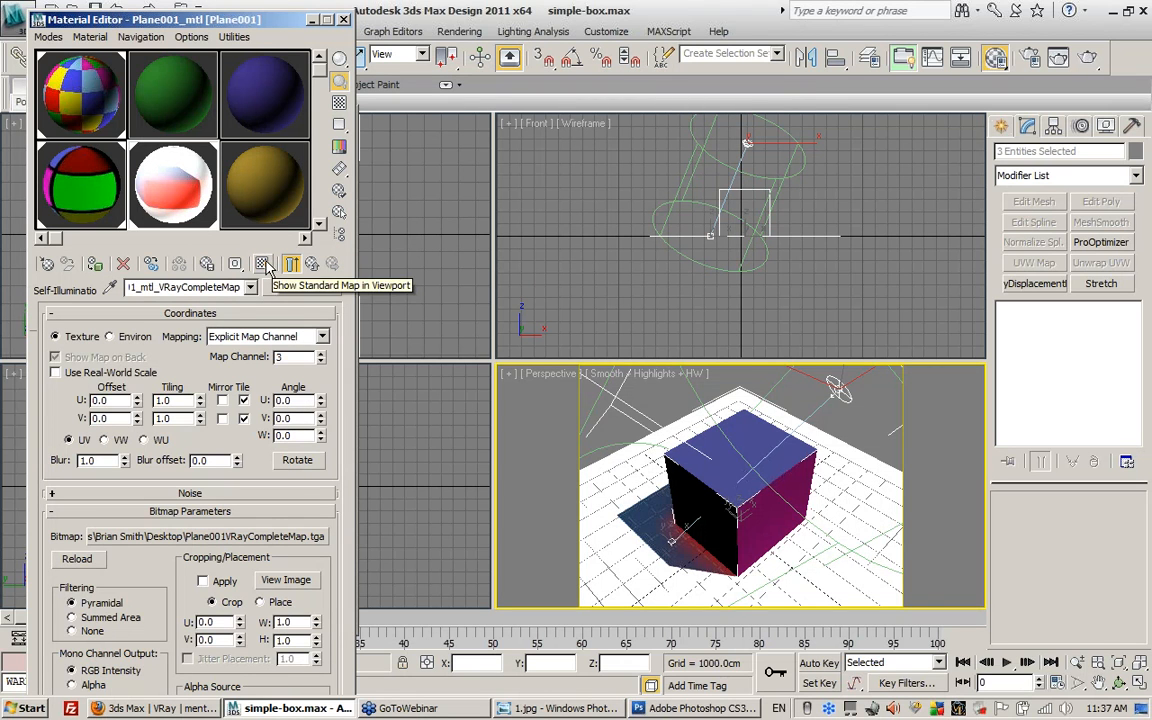
click(264, 265)
click(310, 264)
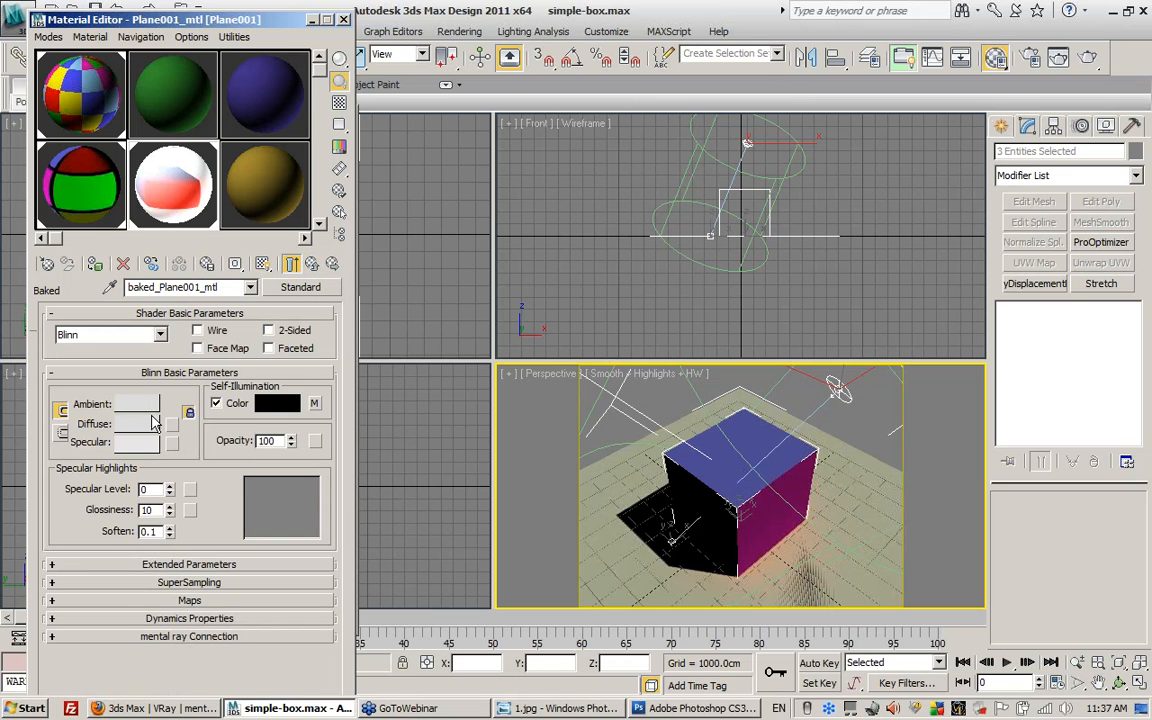
- Set the diffuse color of the floor's baked material to black
click(137, 424)
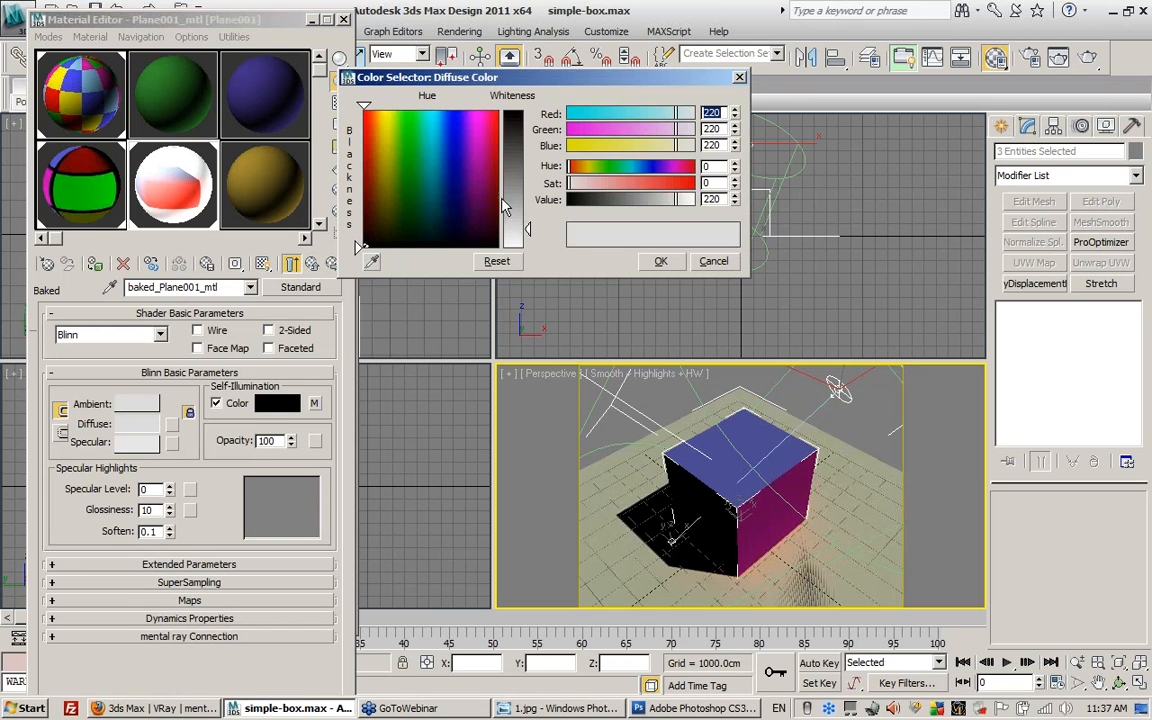
drag(527, 229, 527, 108)
click(660, 266)
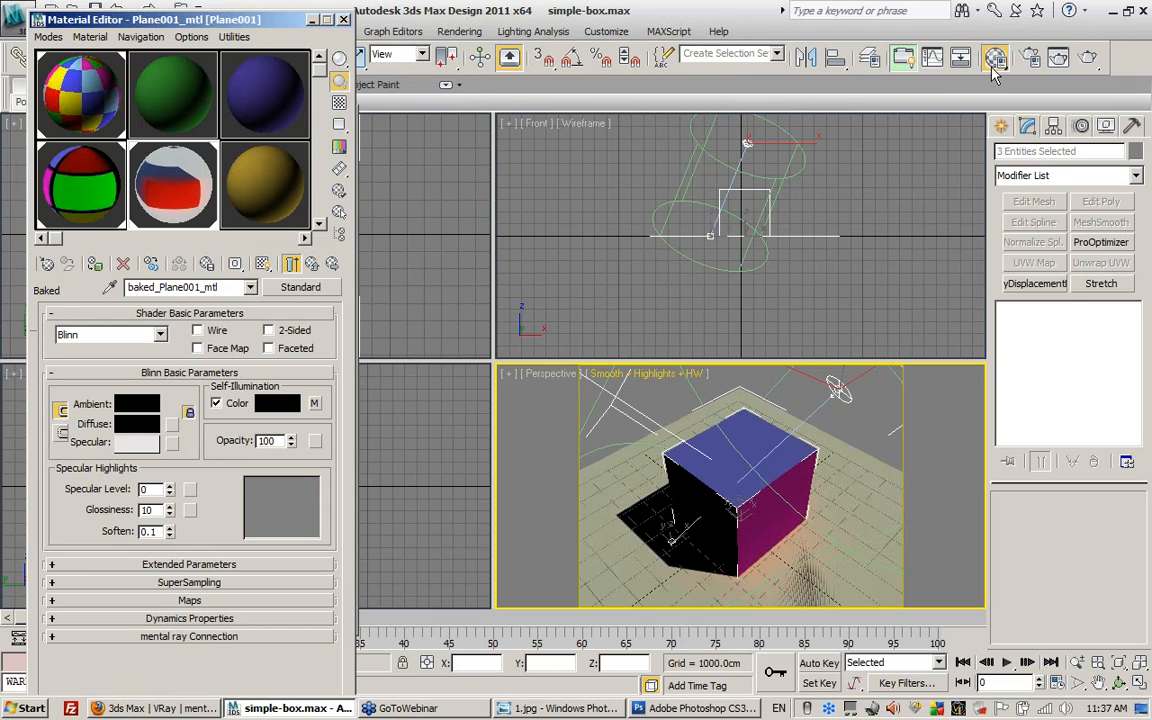
- Disable V-Ray's scene lights and indirect illumination, with the default lights set to Off
click(1030, 60)
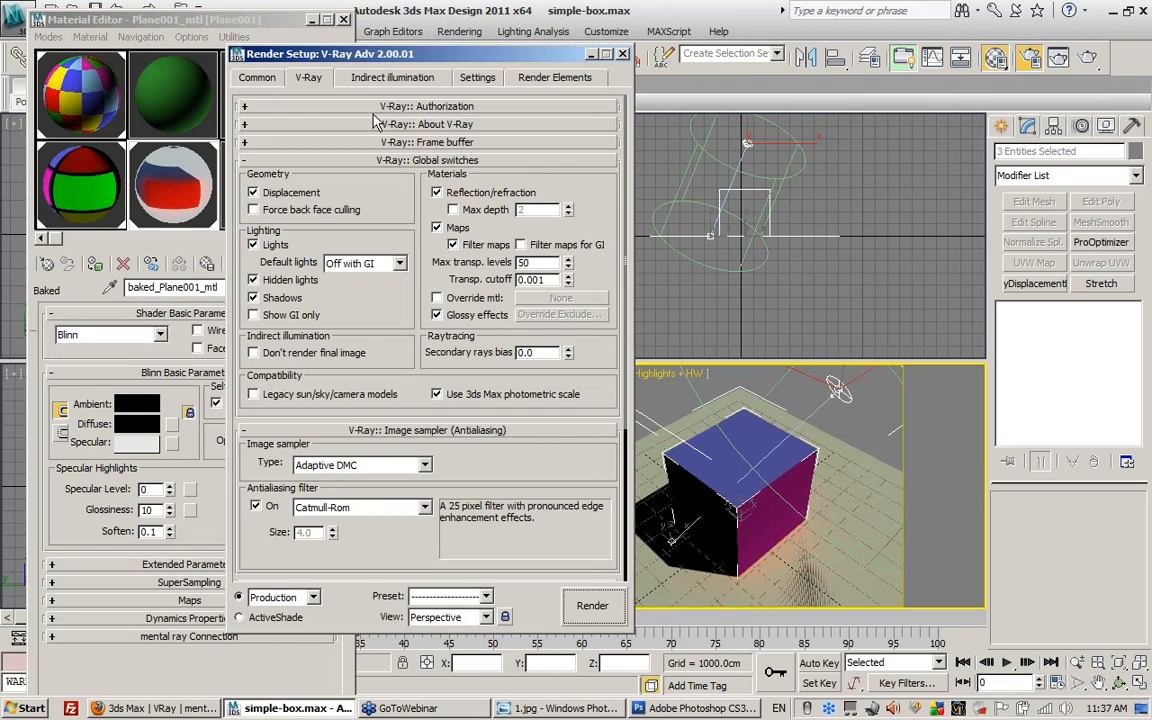
click(275, 245)
click(362, 263)
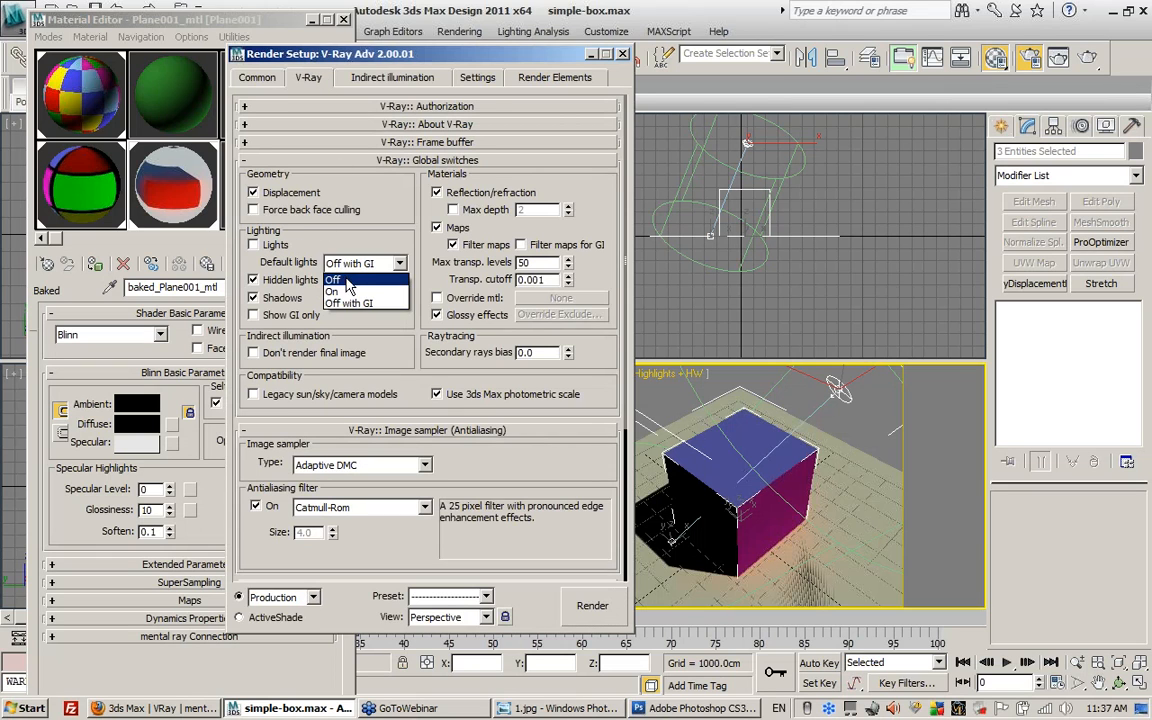
click(345, 285)
click(390, 77)
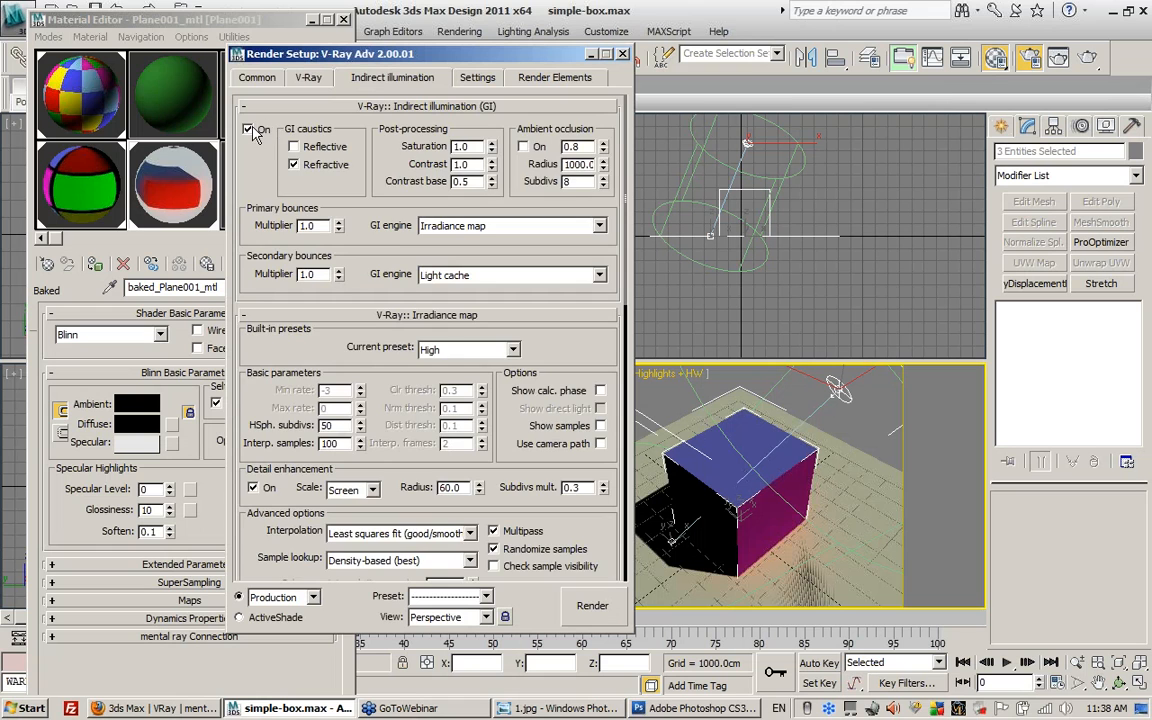
click(249, 130)
- Set the V-Ray color mapping type to Linear multiply and close the render setup
click(308, 77)
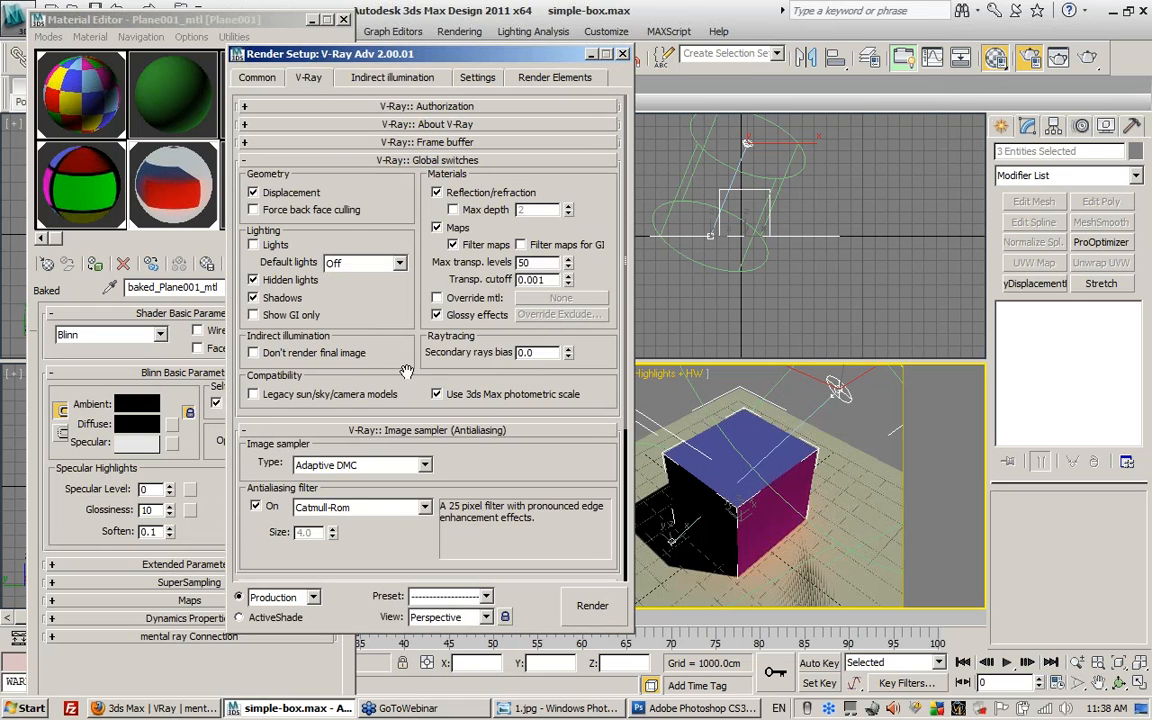
scroll(409, 158, down, 5)
scroll(409, 158, down, 1)
click(330, 477)
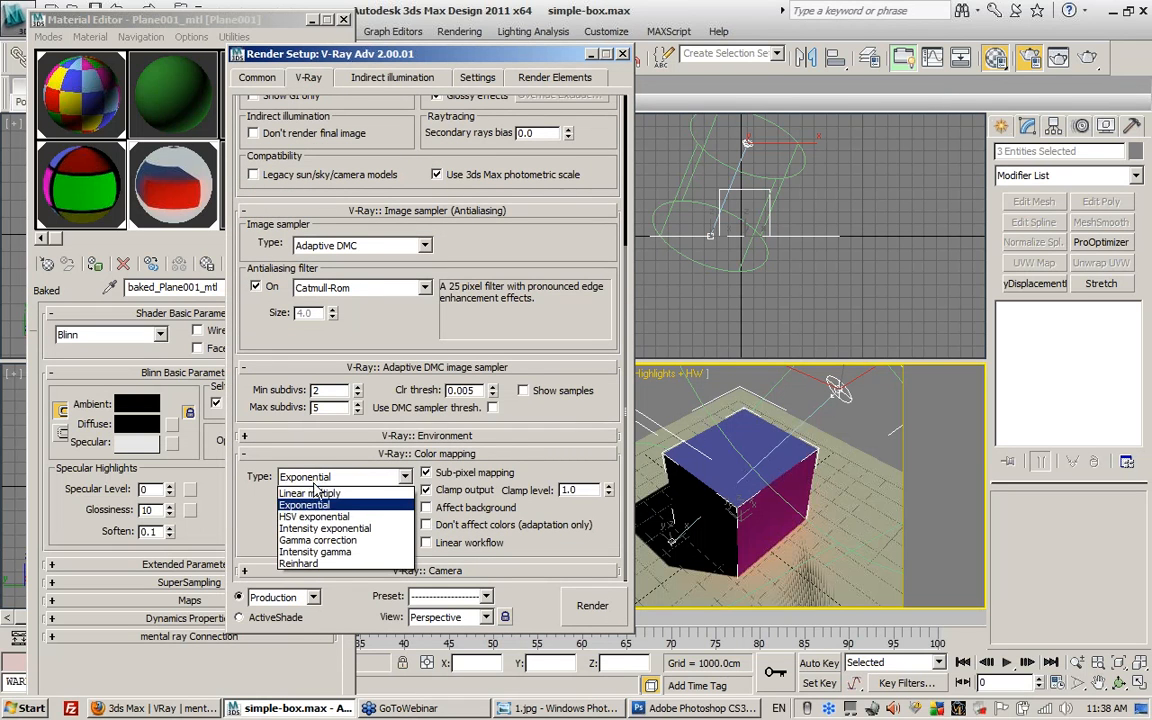
click(316, 494)
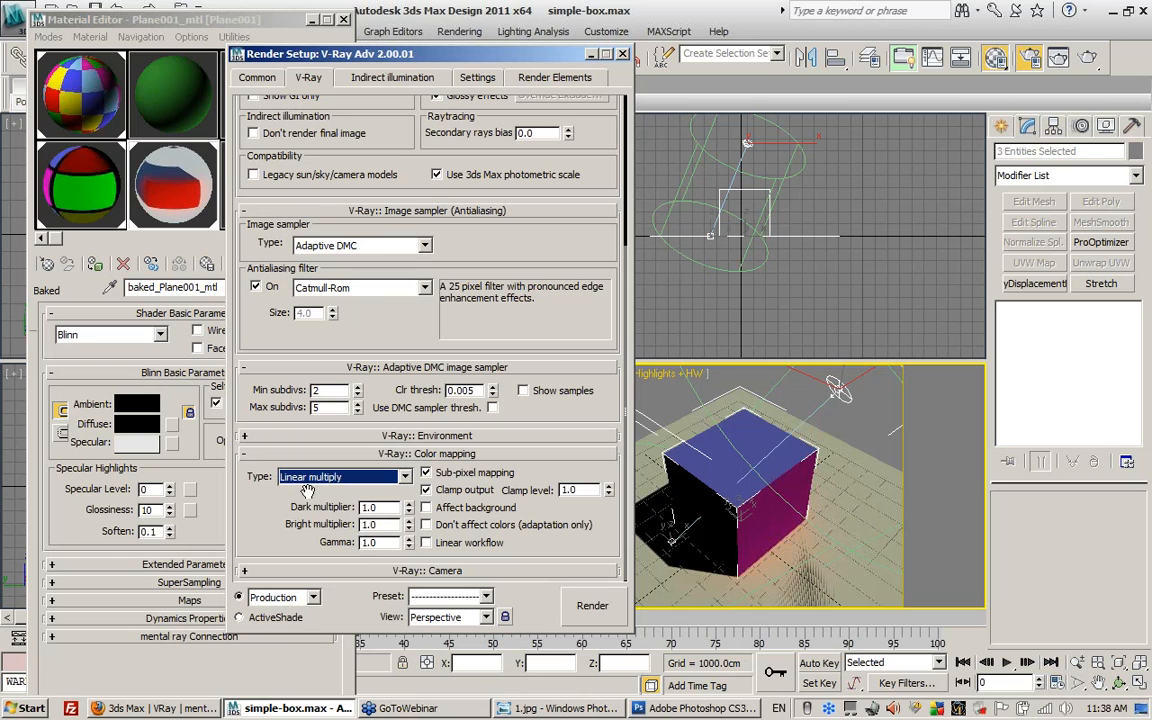
click(261, 499)
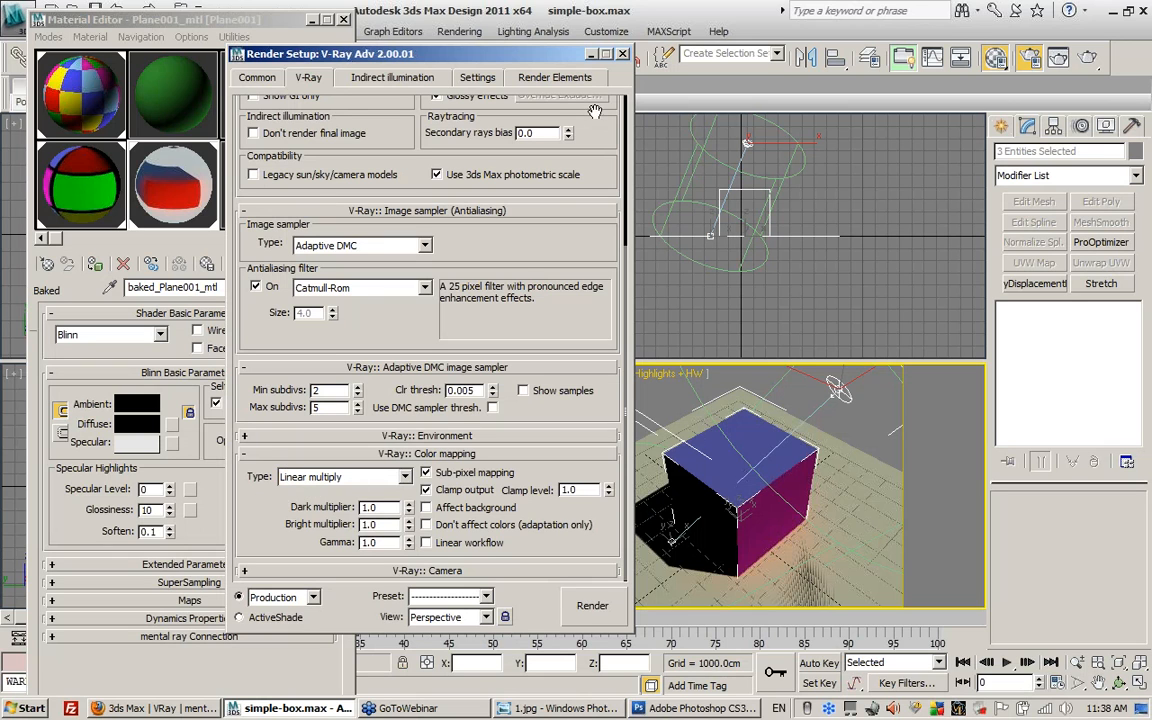
click(620, 57)
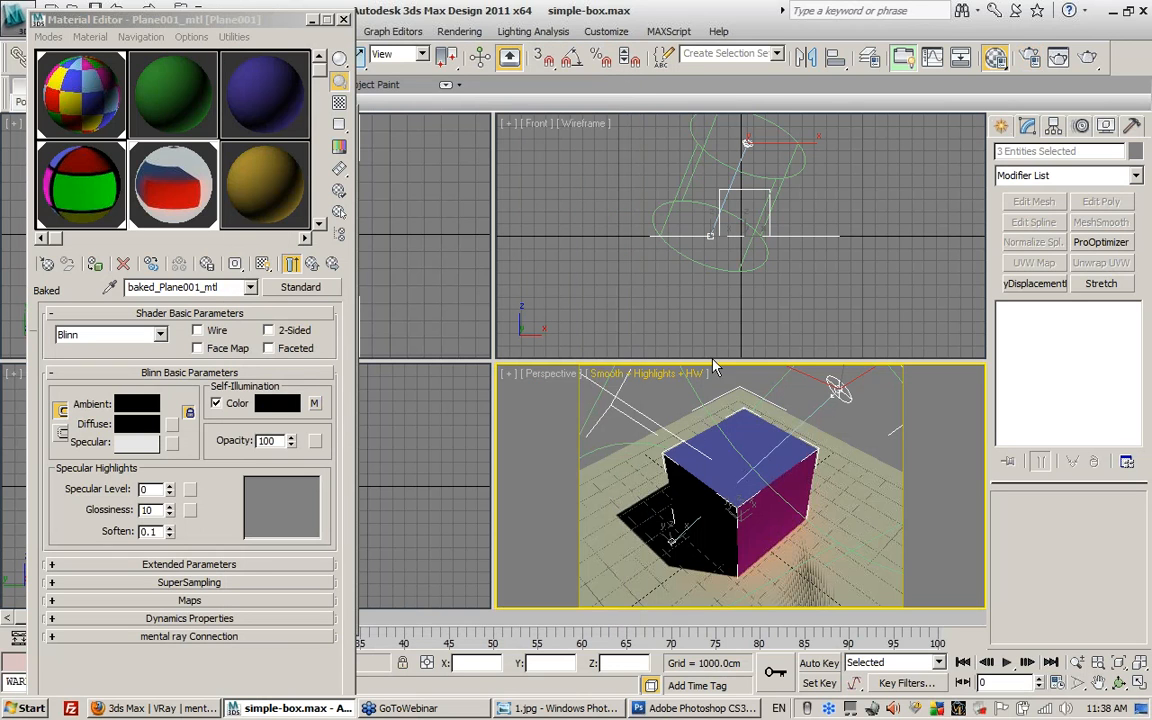
- Maximize the Perspective viewport and examine the baked lighting on the box and floor from several angles
click(1139, 682)
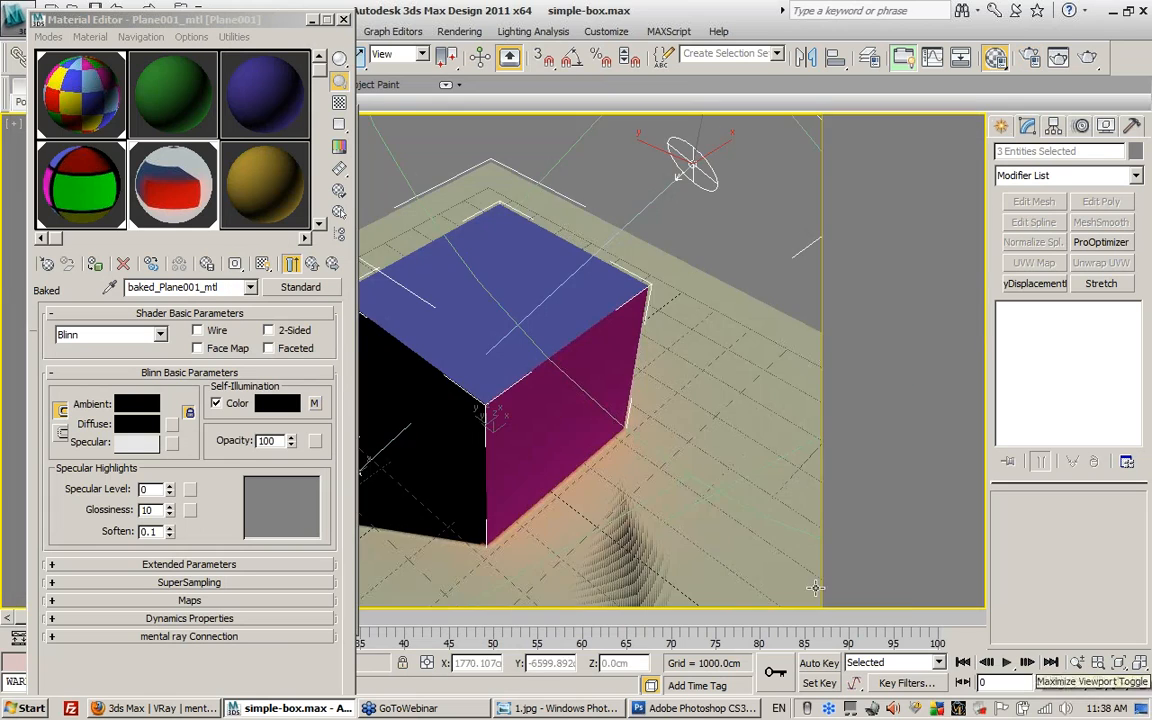
alt+middle_drag(514, 411, 412, 384)
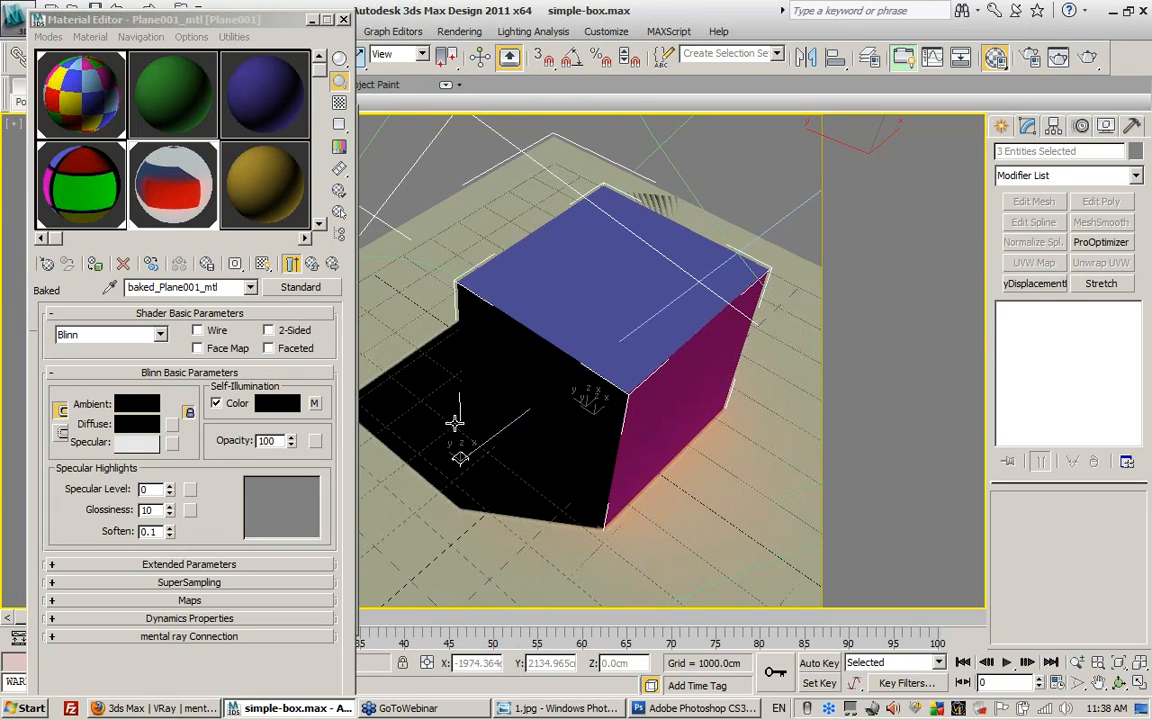
alt+middle_drag(627, 420, 603, 245)
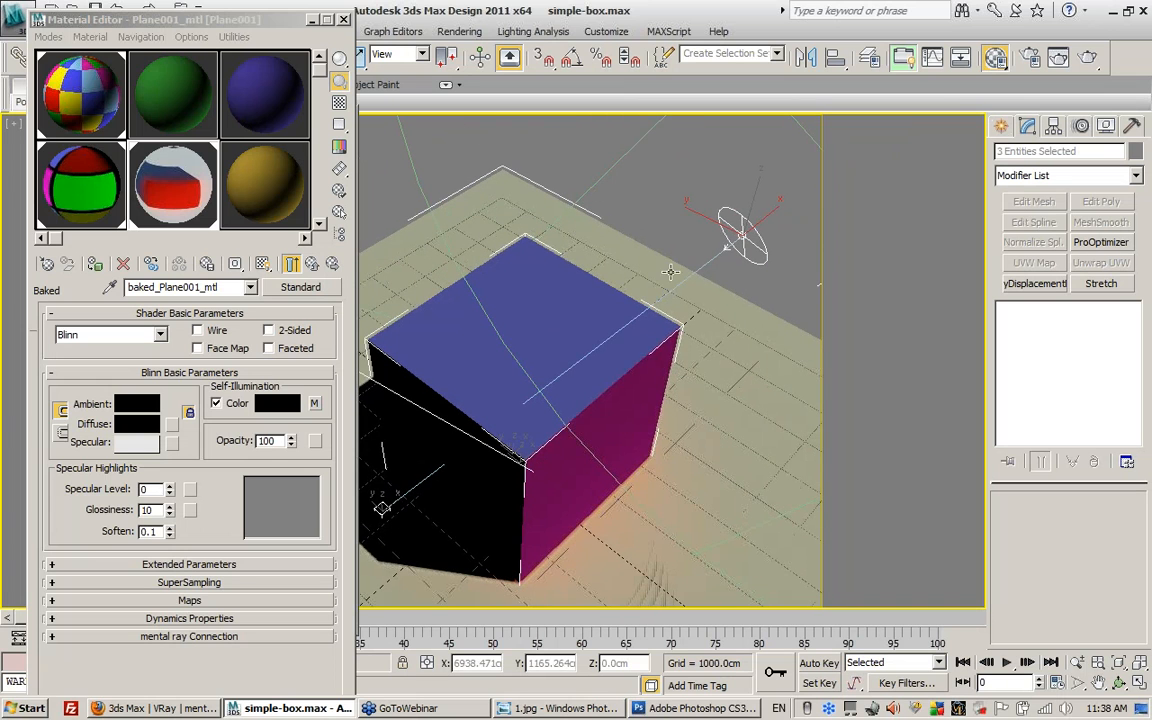
alt+middle_drag(568, 388, 548, 321)
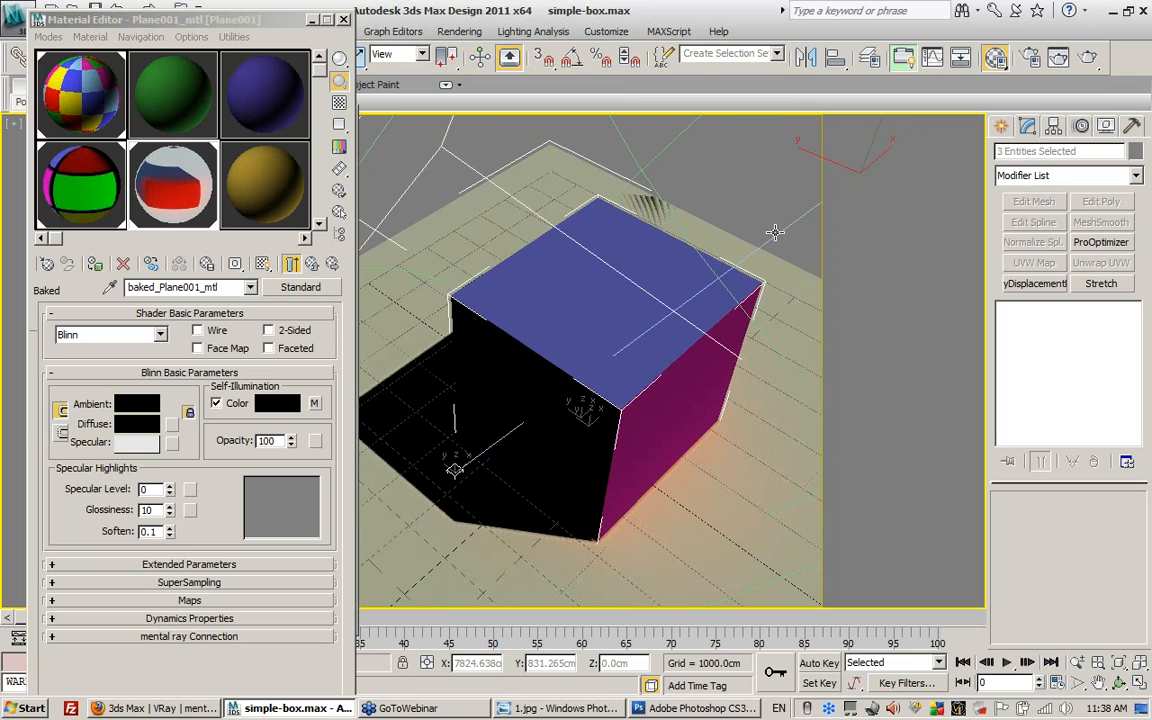
middle_drag(733, 256, 730, 301)
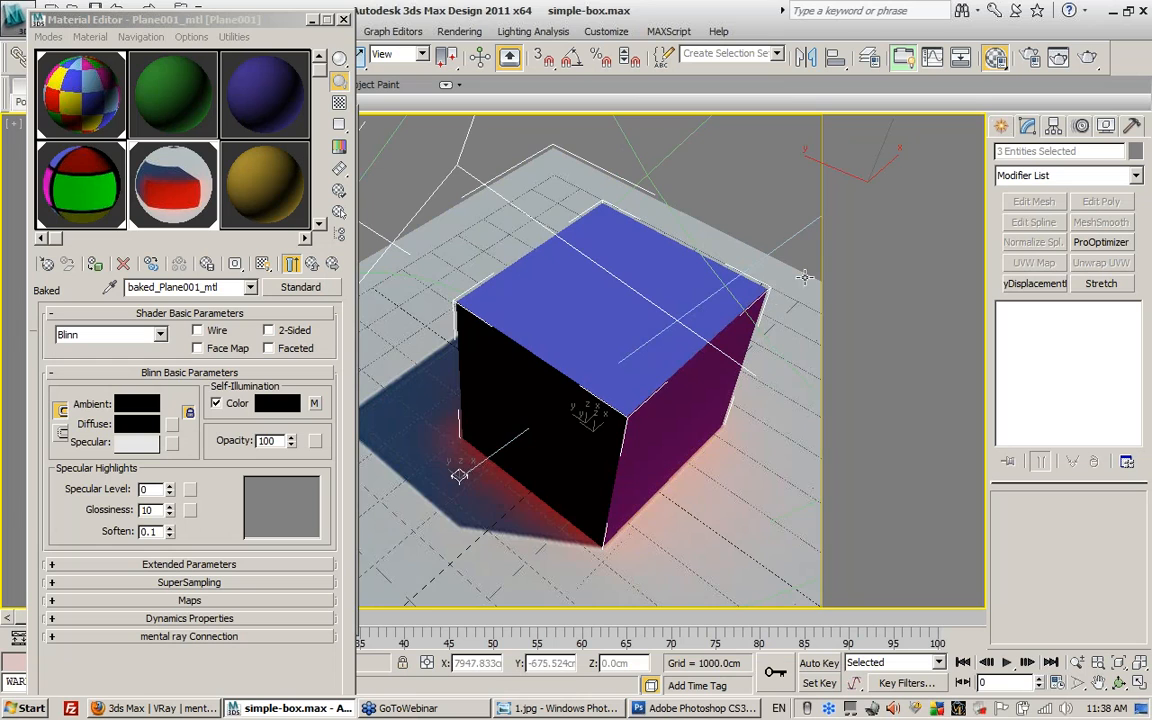
alt+middle_drag(681, 357, 656, 363)
middle_drag(701, 273, 579, 401)
alt+middle_drag(626, 337, 687, 363)
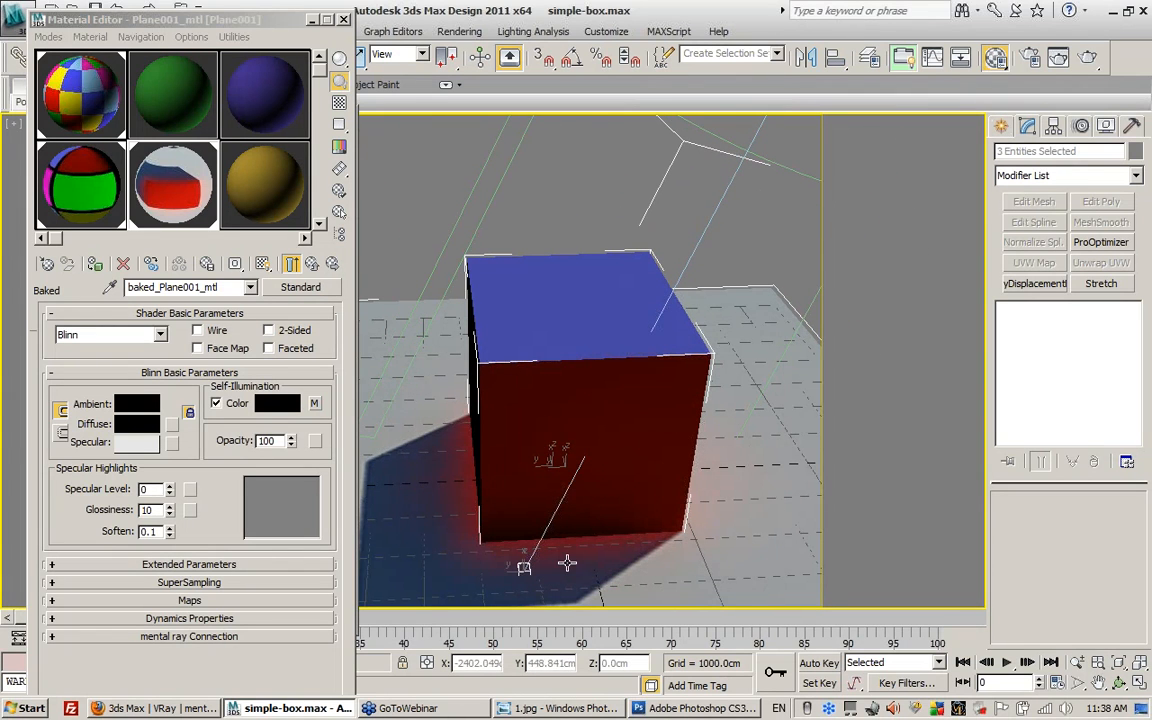
- Close the Material Editor and the Render To Texture dialog to clear the view of the baked scene
alt+middle_drag(568, 522, 648, 244)
scroll(648, 244, down, 2)
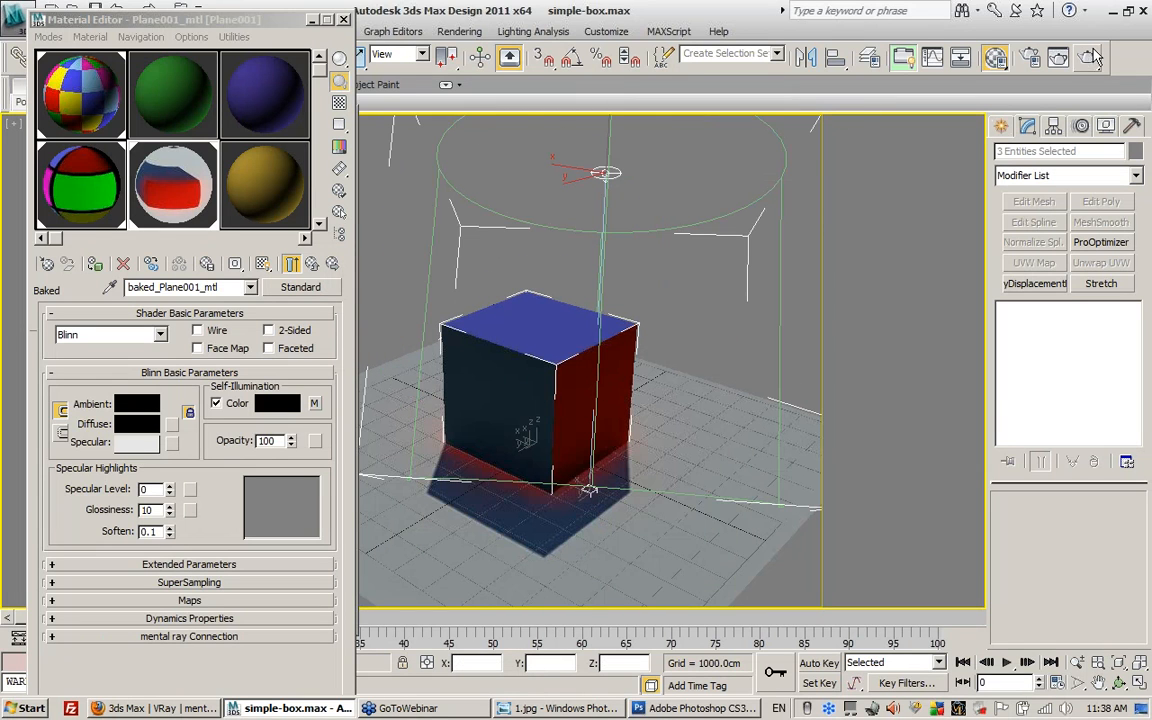
click(343, 19)
key(0)
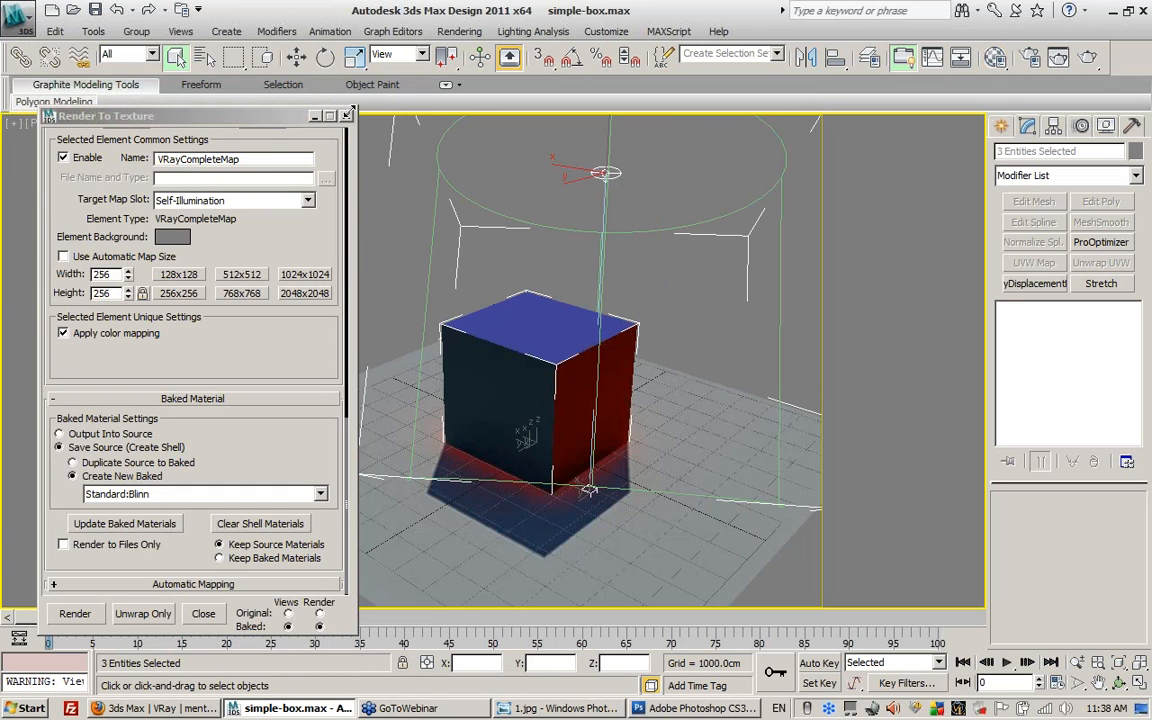
click(346, 115)
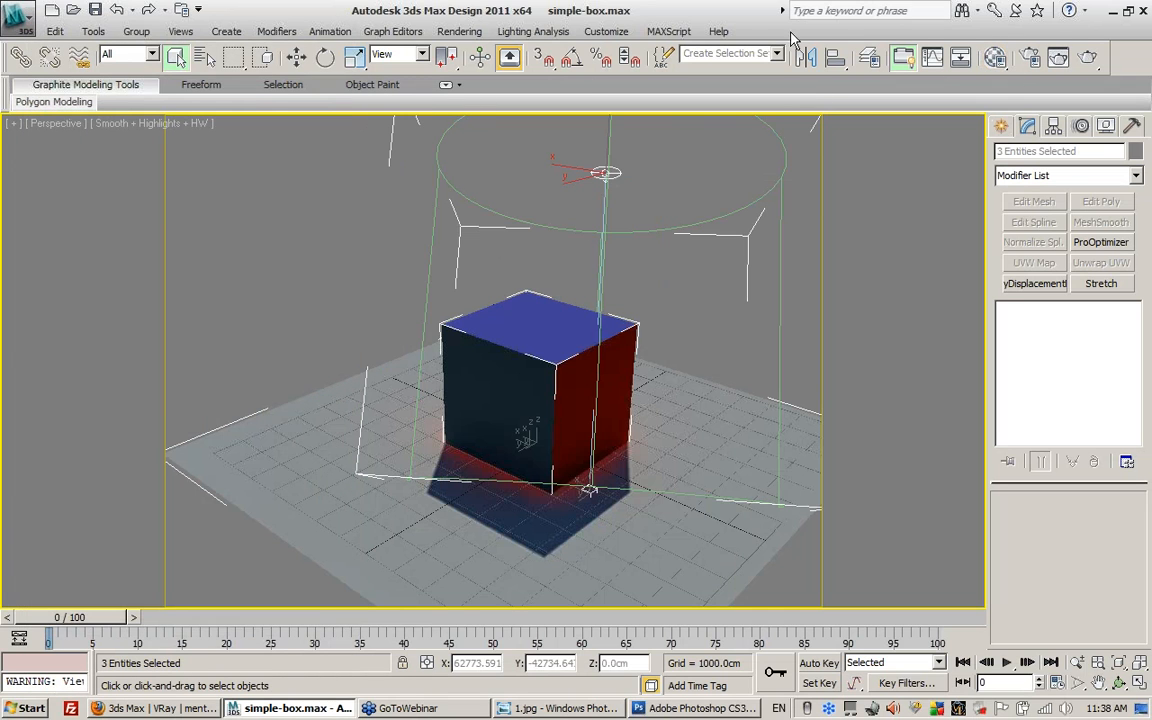
- Render the Perspective view, compare the frame with the baked box and plane in the viewport, and close the frame
click(1076, 60)
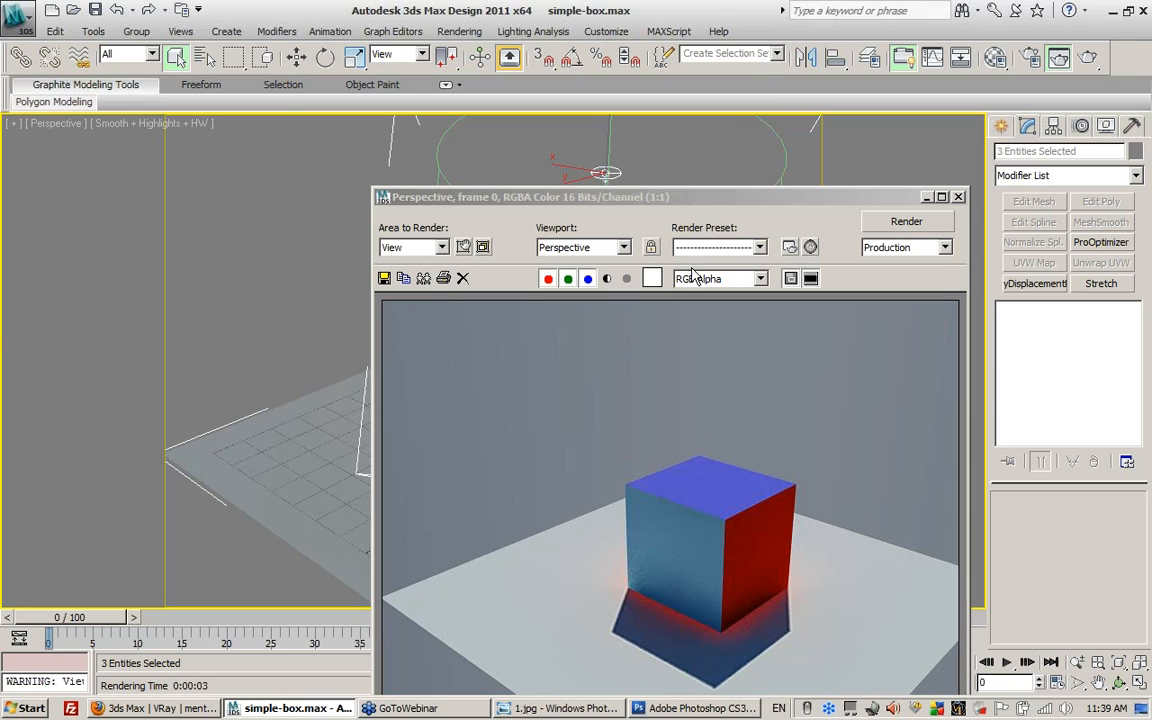
drag(689, 198, 492, 75)
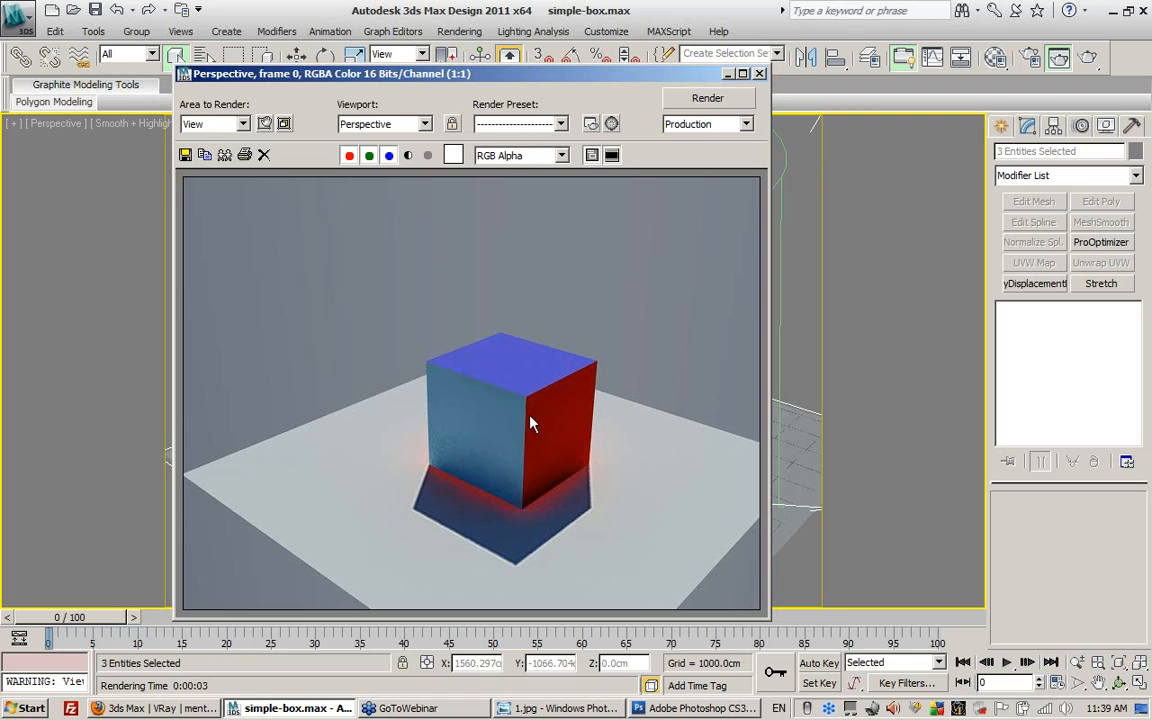
drag(589, 76, 293, 73)
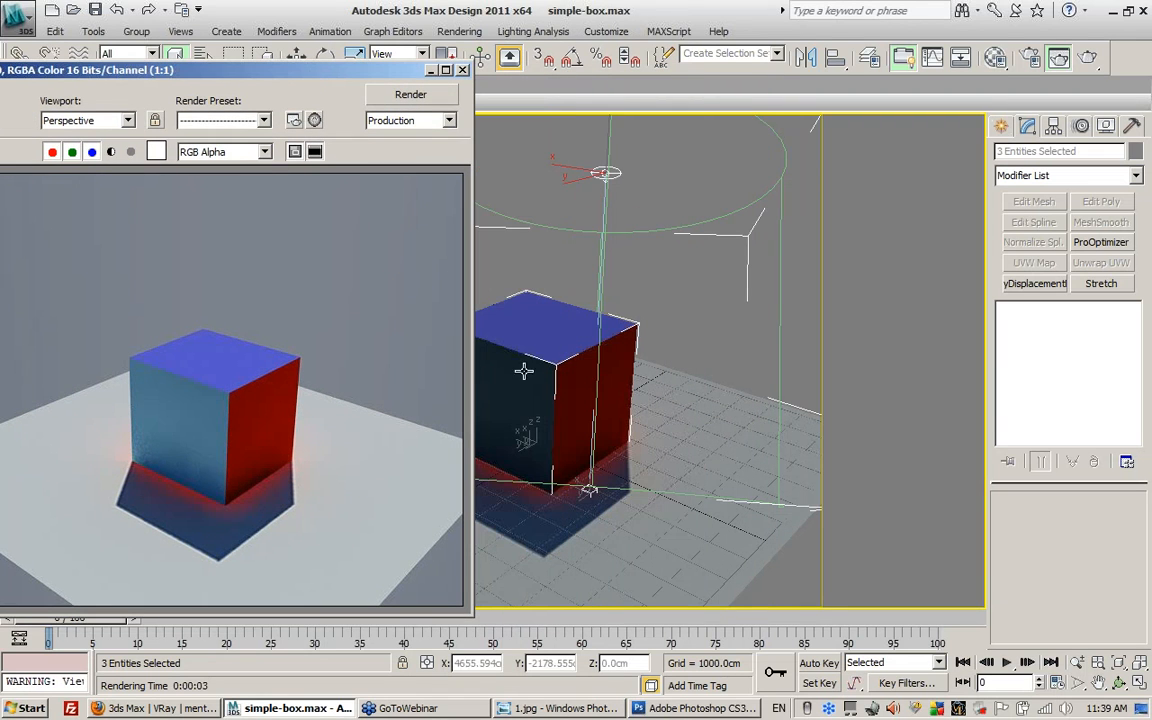
click(548, 342)
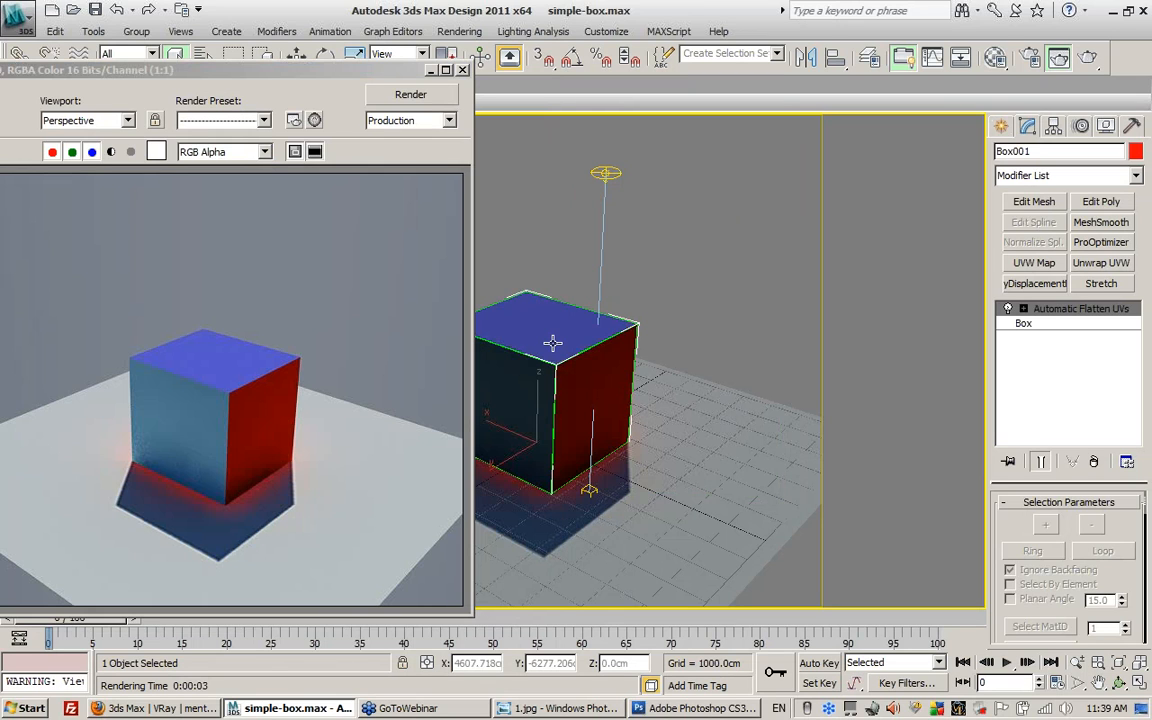
click(698, 451)
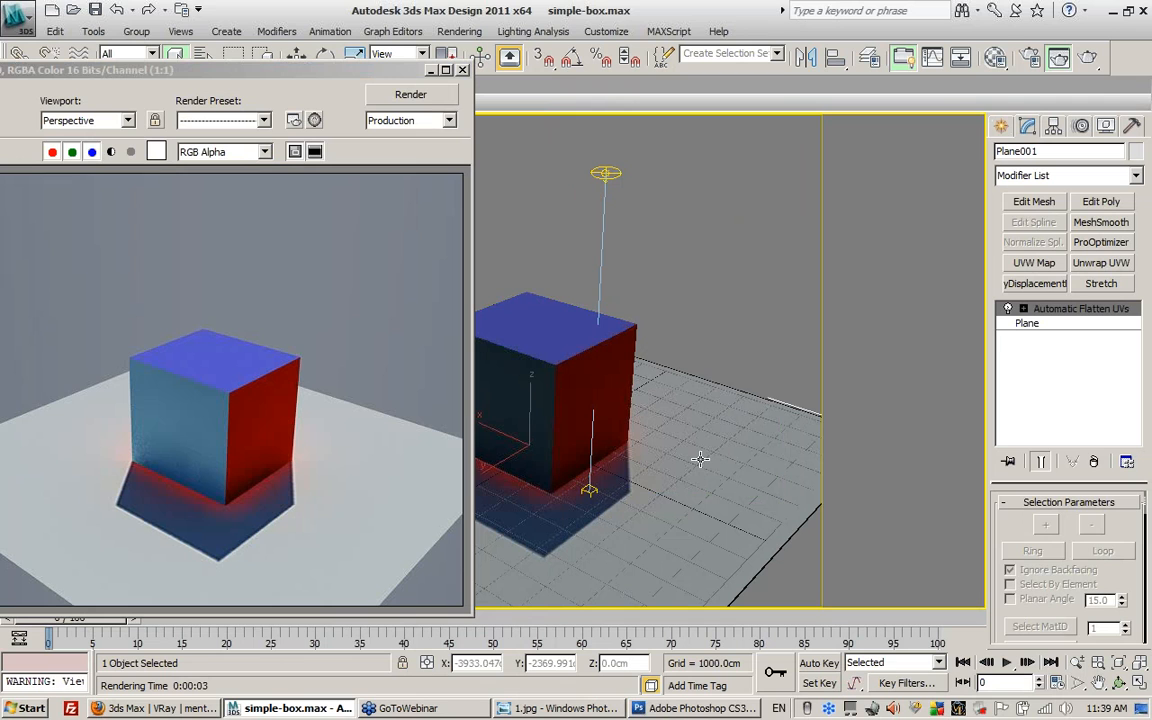
drag(364, 76, 528, 77)
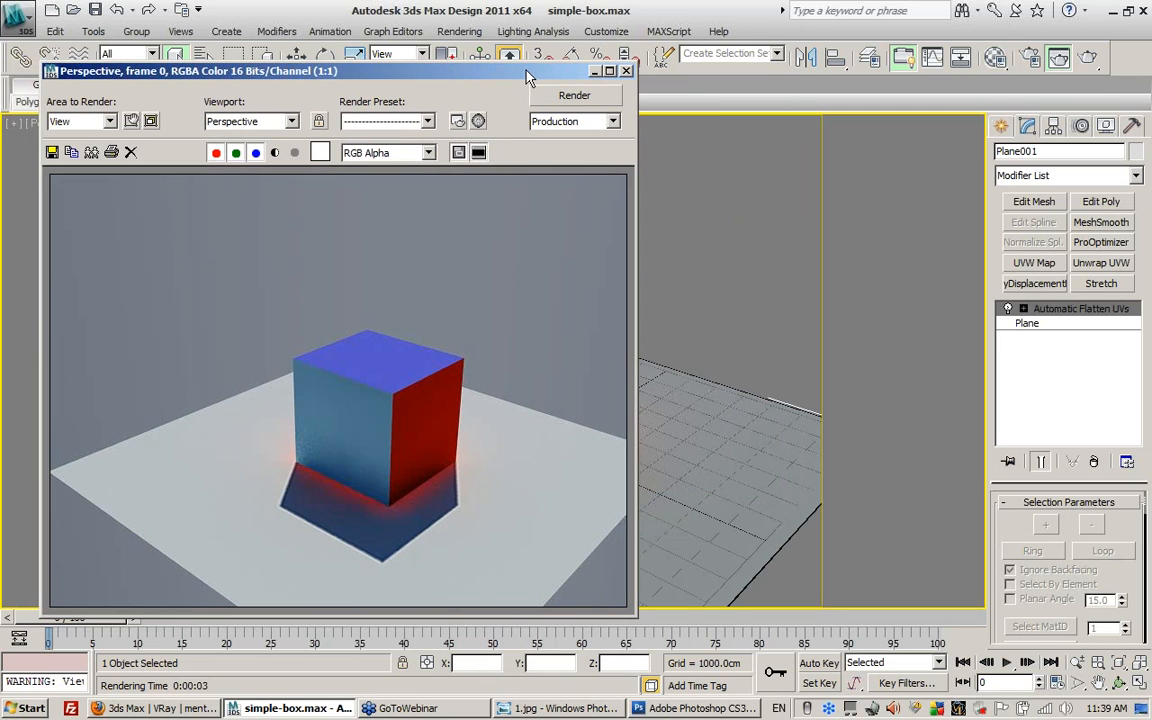
click(626, 72)
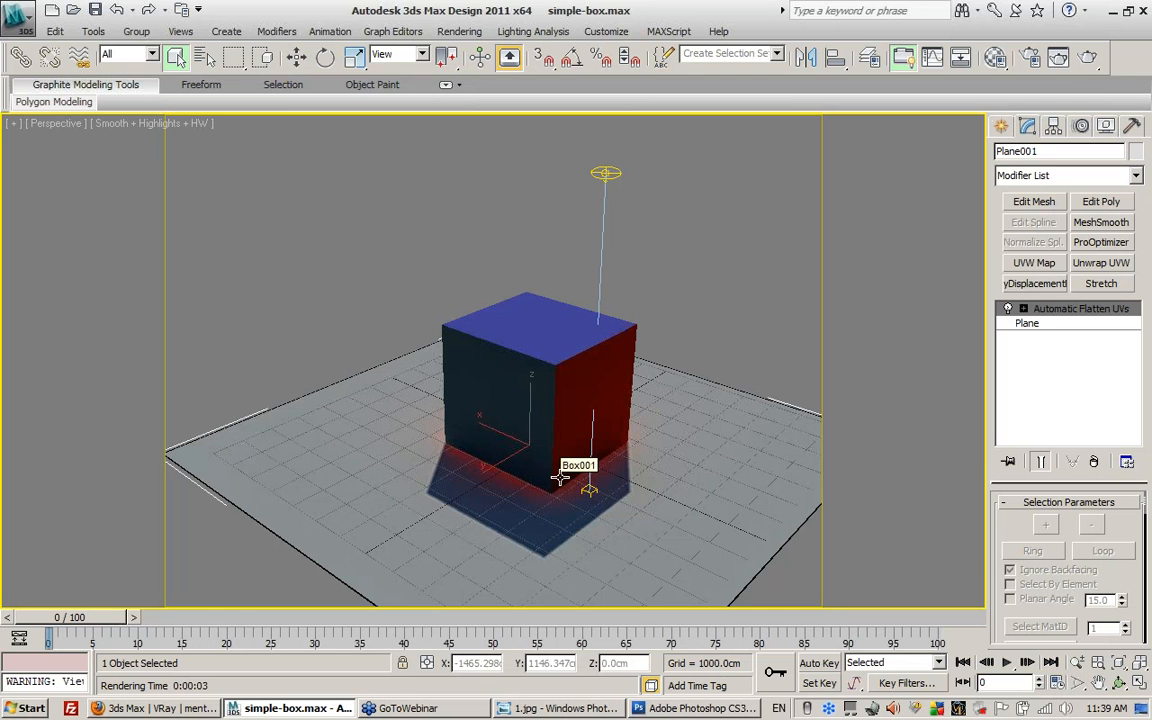
- Open Plane001VRayCompleteMap.tga from the desktop in Photoshop, update it from the disk copy, and enlarge its document window
middle_drag(558, 465, 510, 401)
alt+middle_drag(581, 386, 406, 408)
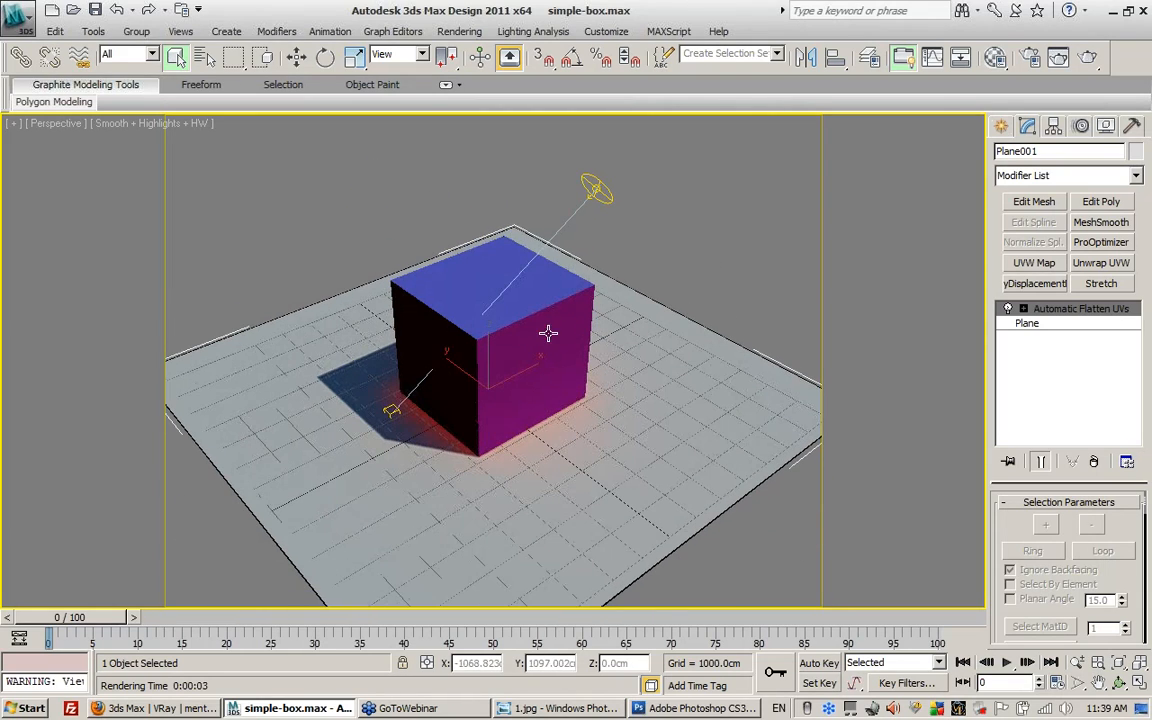
click(1114, 10)
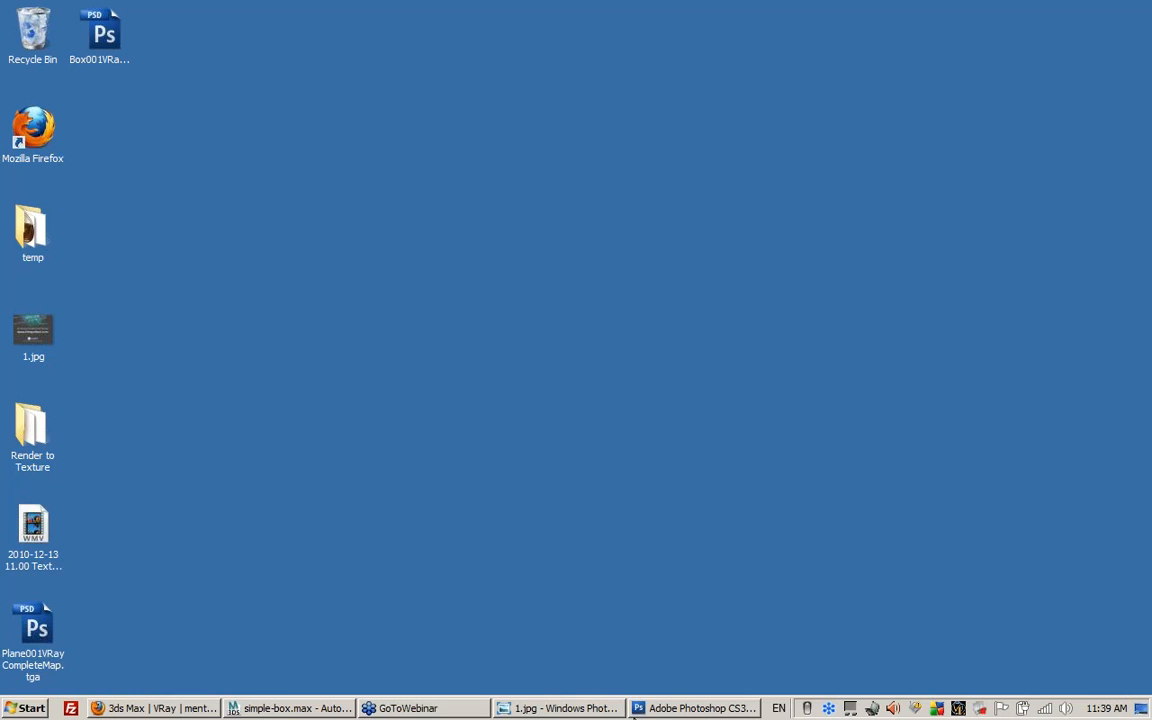
double_click(44, 630)
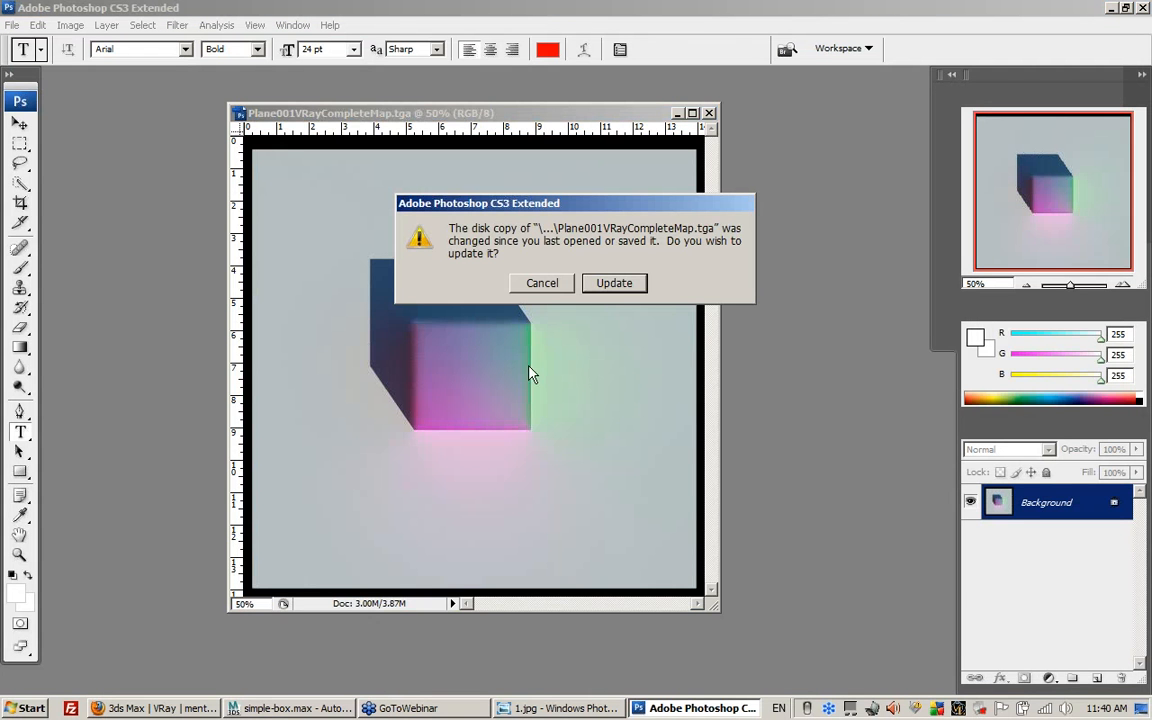
click(630, 284)
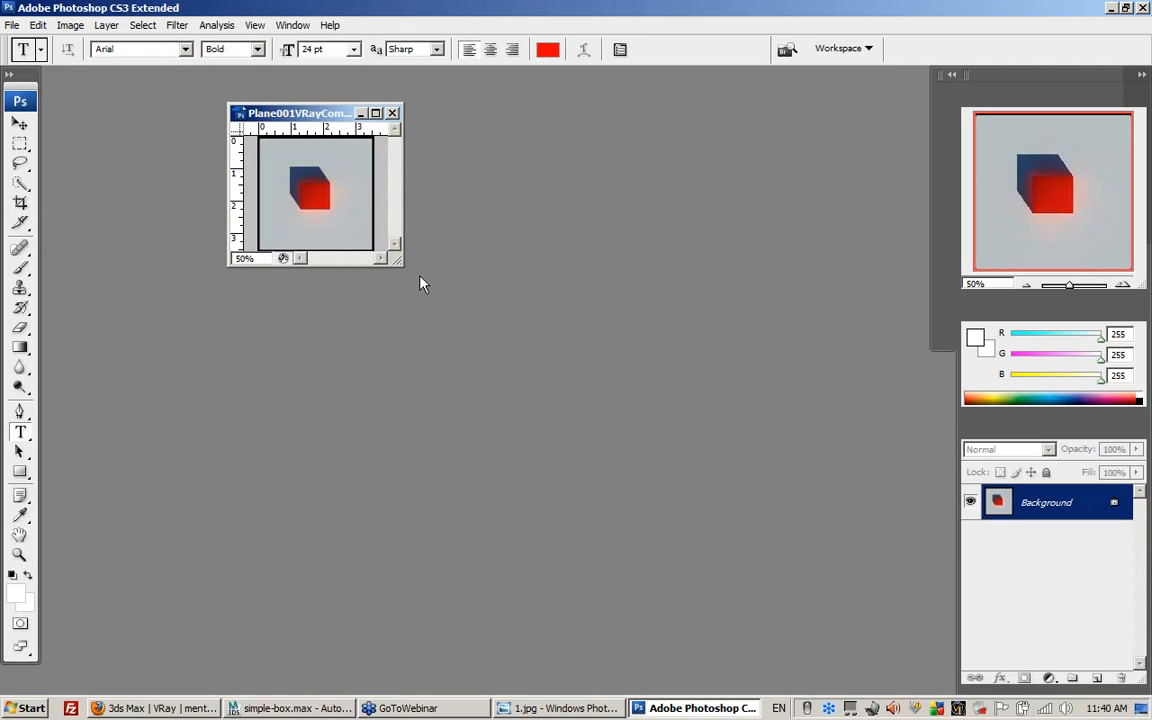
drag(398, 262, 800, 553)
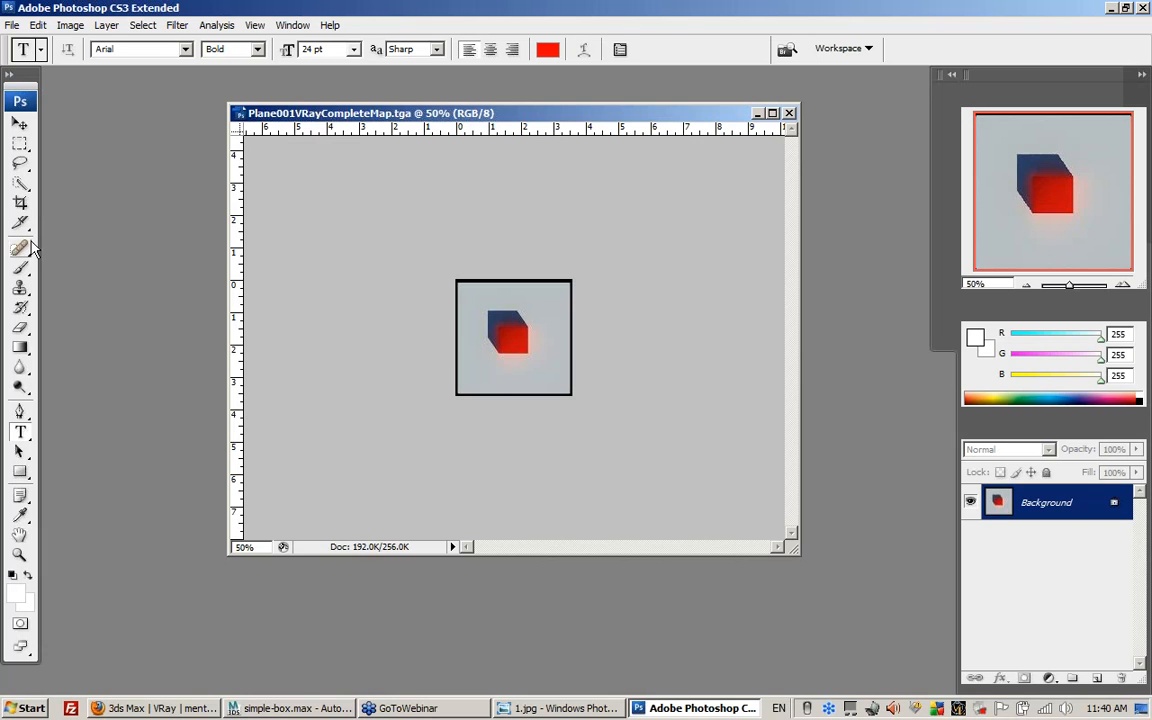
- Set up the Brush tool with a blue foreground color (R 30, G 0, B 255) and a hard 13 px tip
click(20, 268)
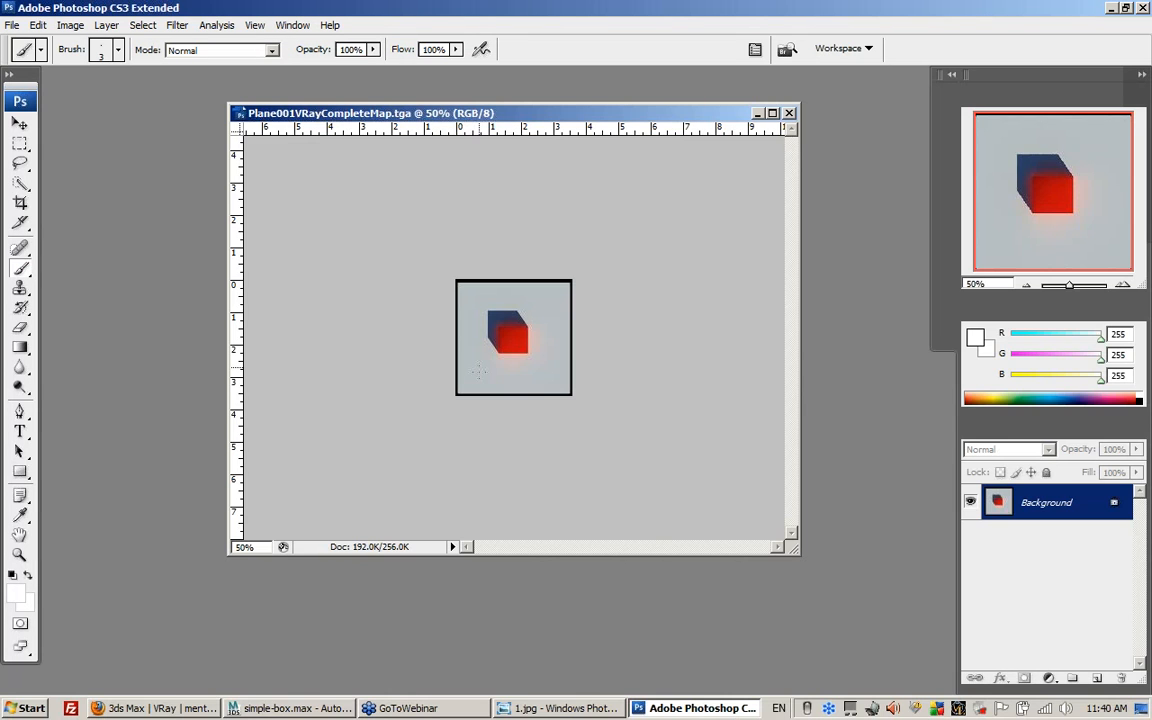
click(15, 592)
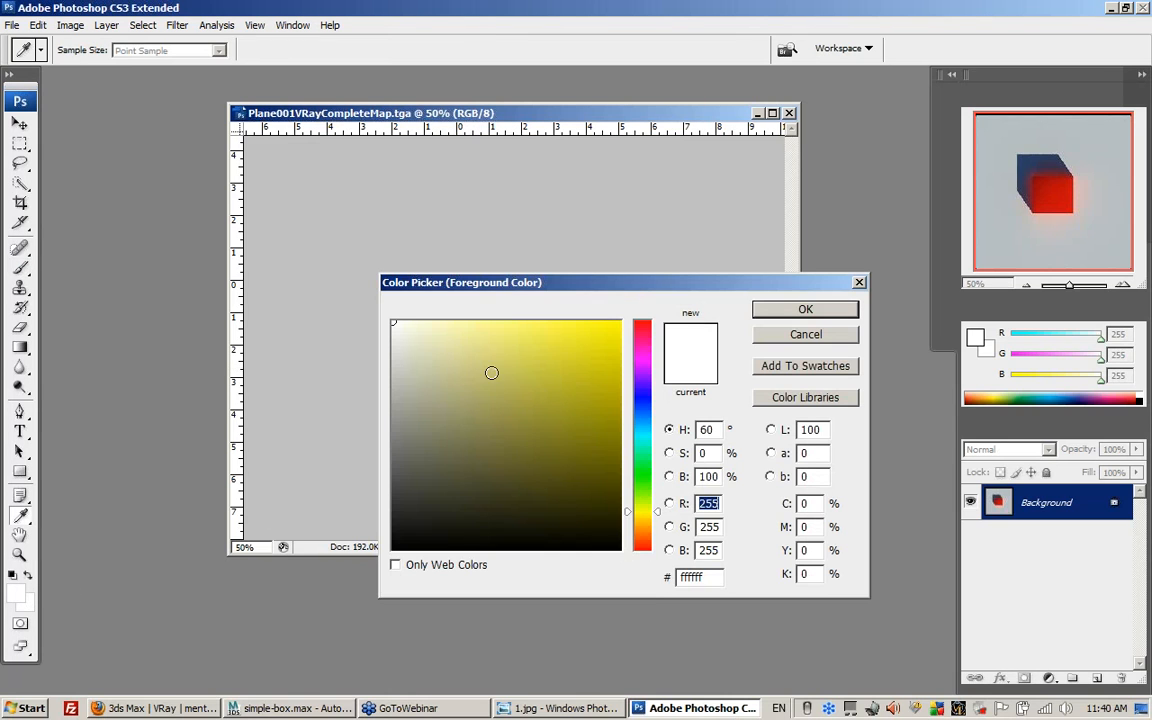
click(642, 392)
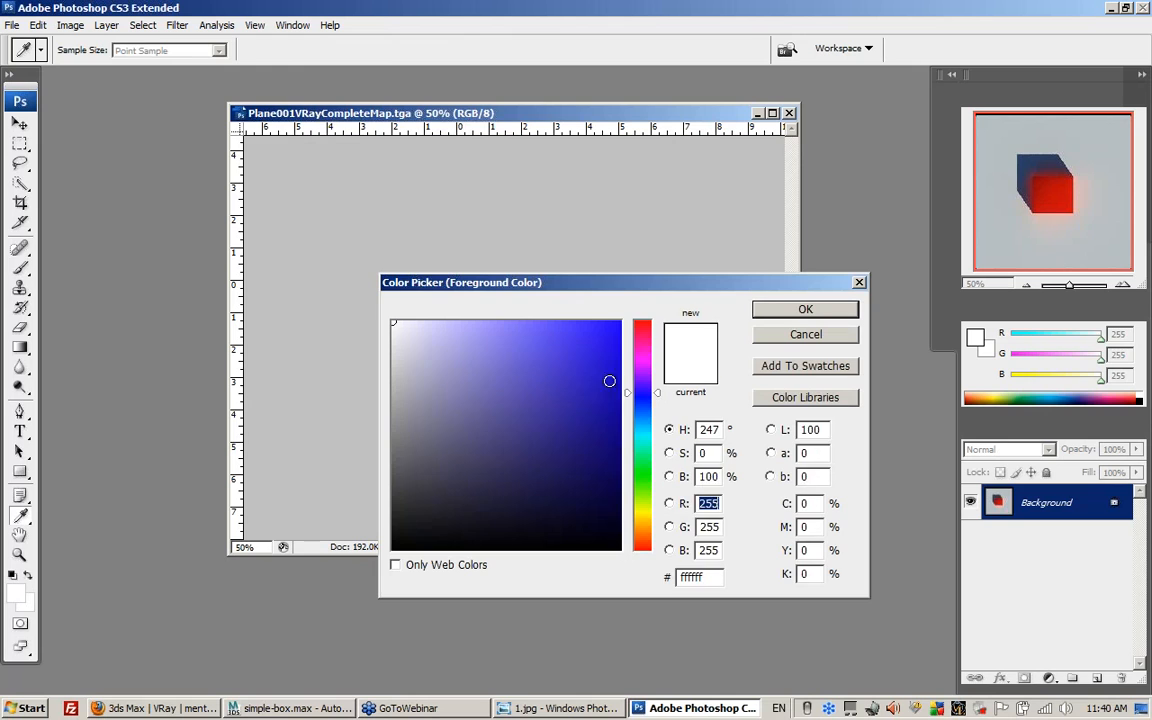
drag(609, 380, 735, 300)
click(802, 312)
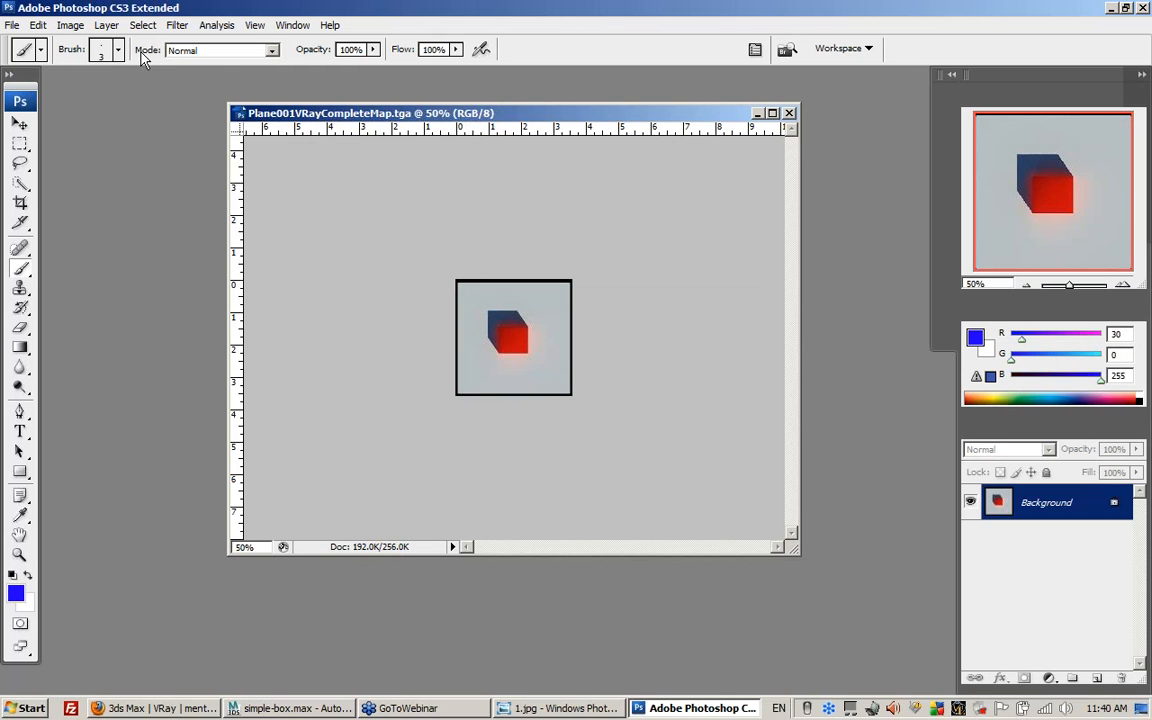
click(119, 50)
click(150, 195)
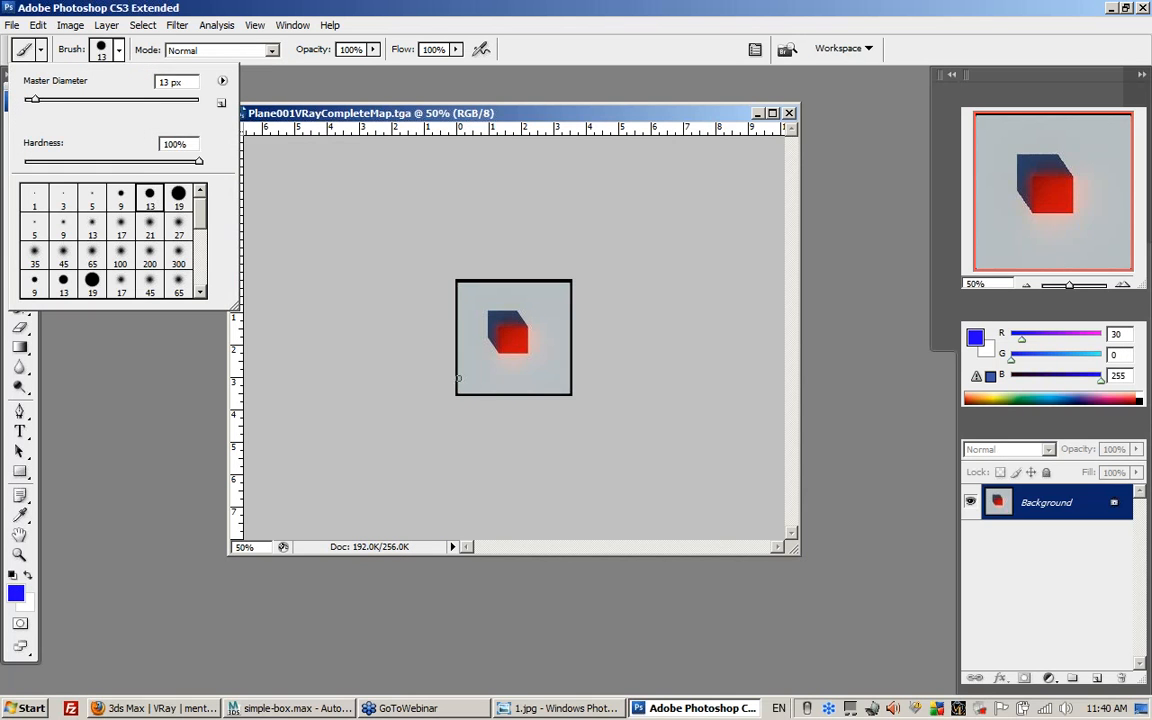
- Paint a large curved blue stroke around the box's footprint and shadow on the plane texture and save the file
mouse_move(466, 374)
mouse_down()
mouse_move(484, 385)
mouse_move(541, 368)
mouse_move(543, 338)
mouse_move(502, 293)
mouse_move(484, 297)
mouse_move(472, 331)
mouse_up()
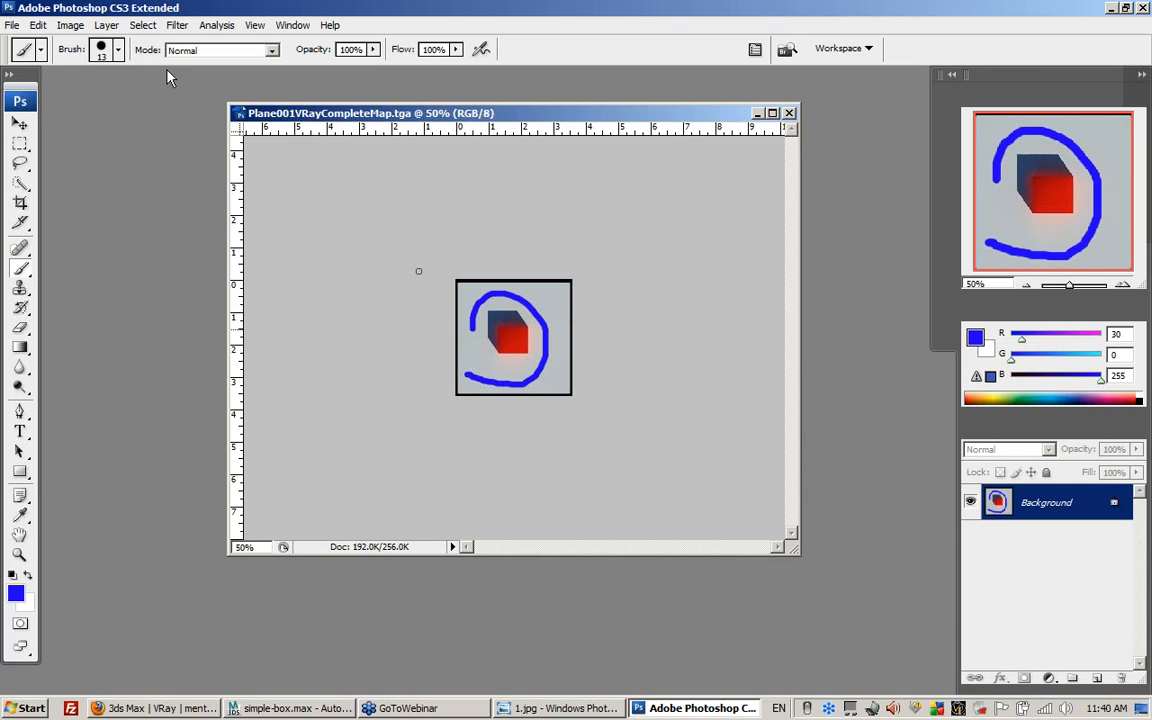
click(14, 24)
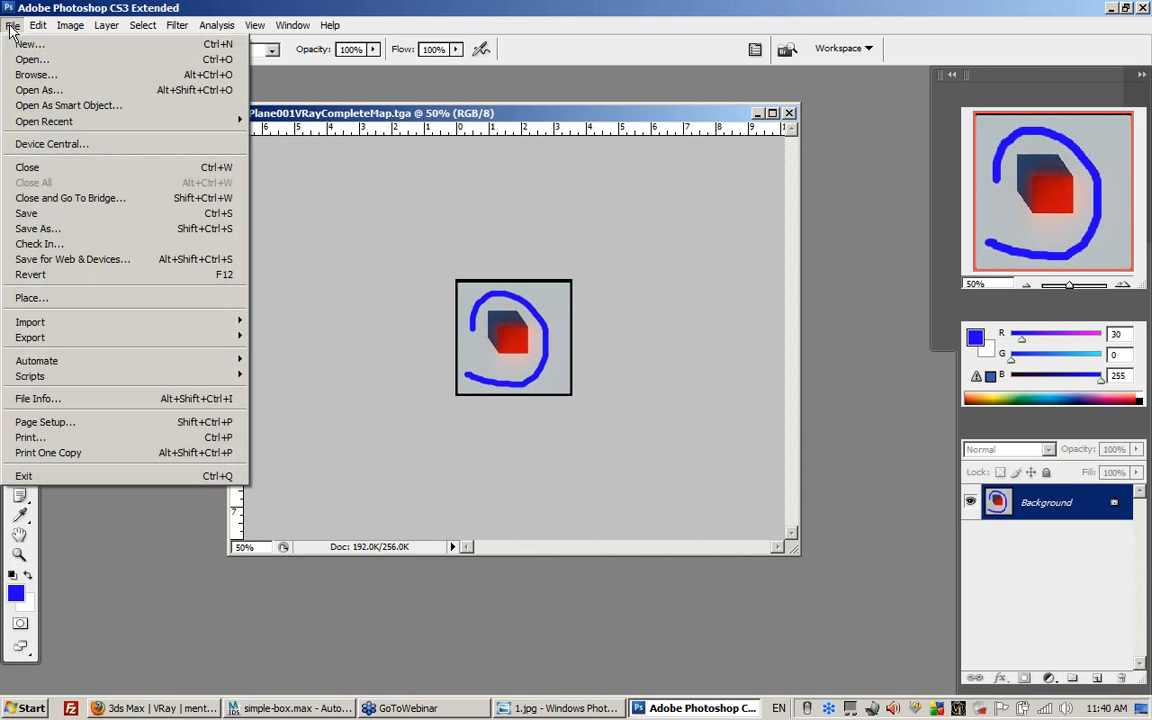
click(40, 191)
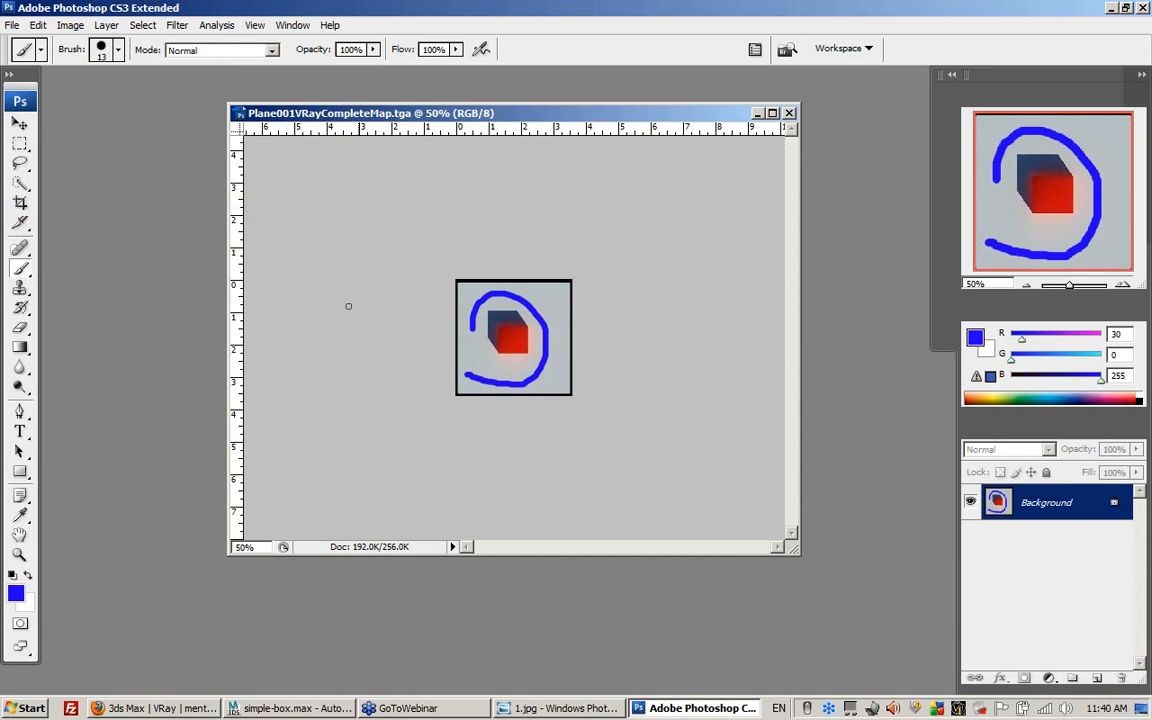
- Switch to 3ds Max and compare the blue stroke on the plane with the edited texture in Photoshop
click(1111, 8)
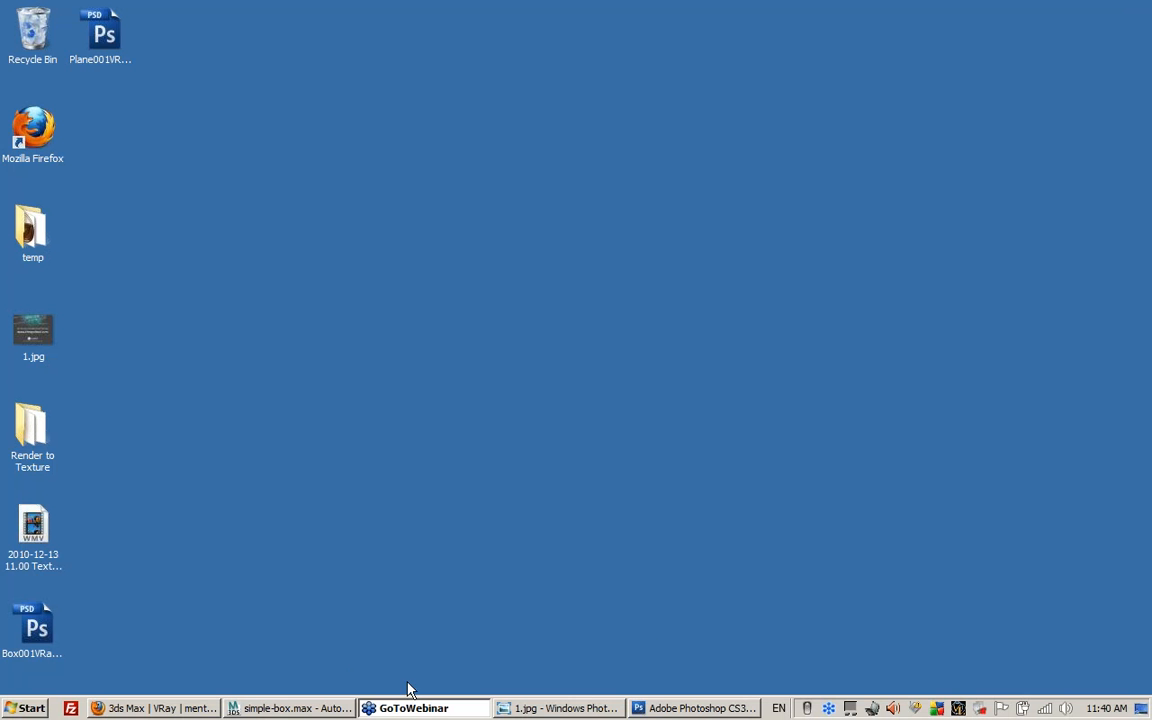
click(312, 707)
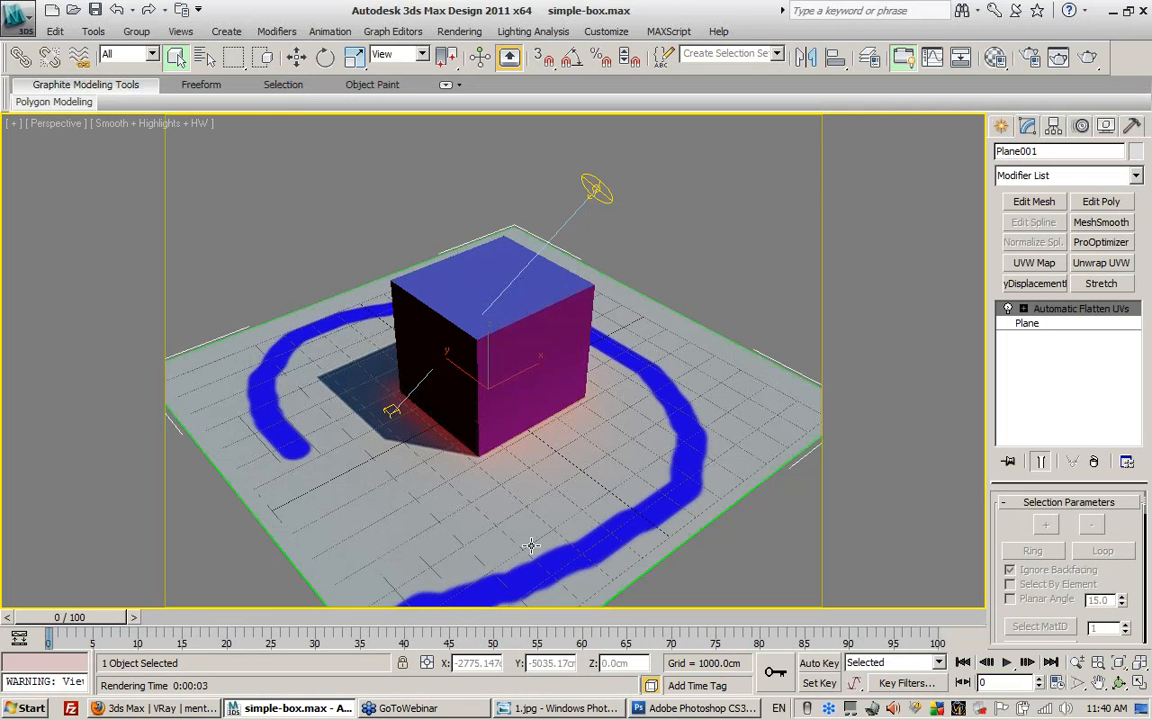
middle_drag(562, 542, 535, 476)
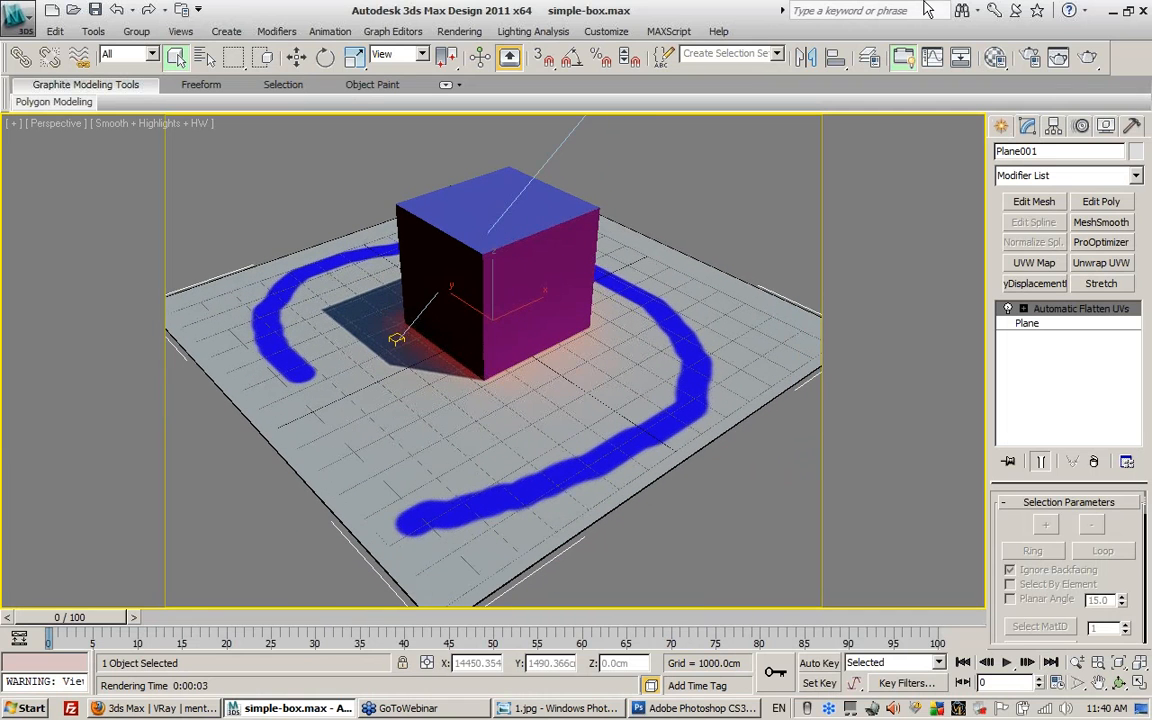
click(1091, 59)
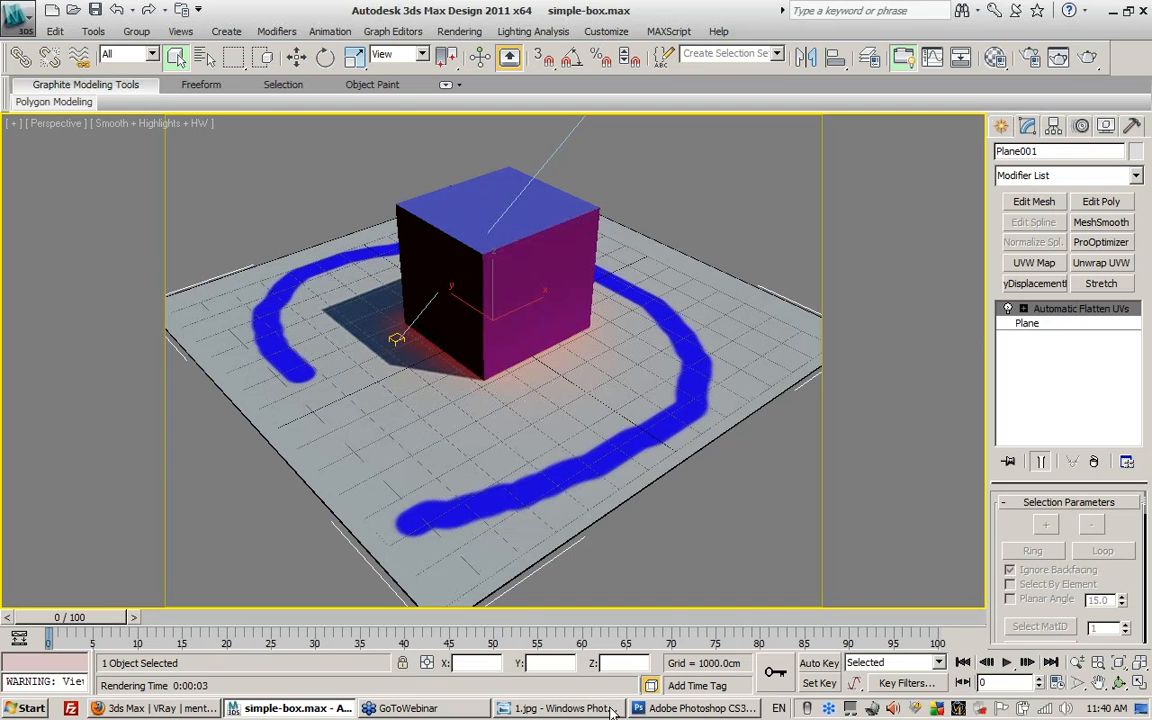
click(684, 710)
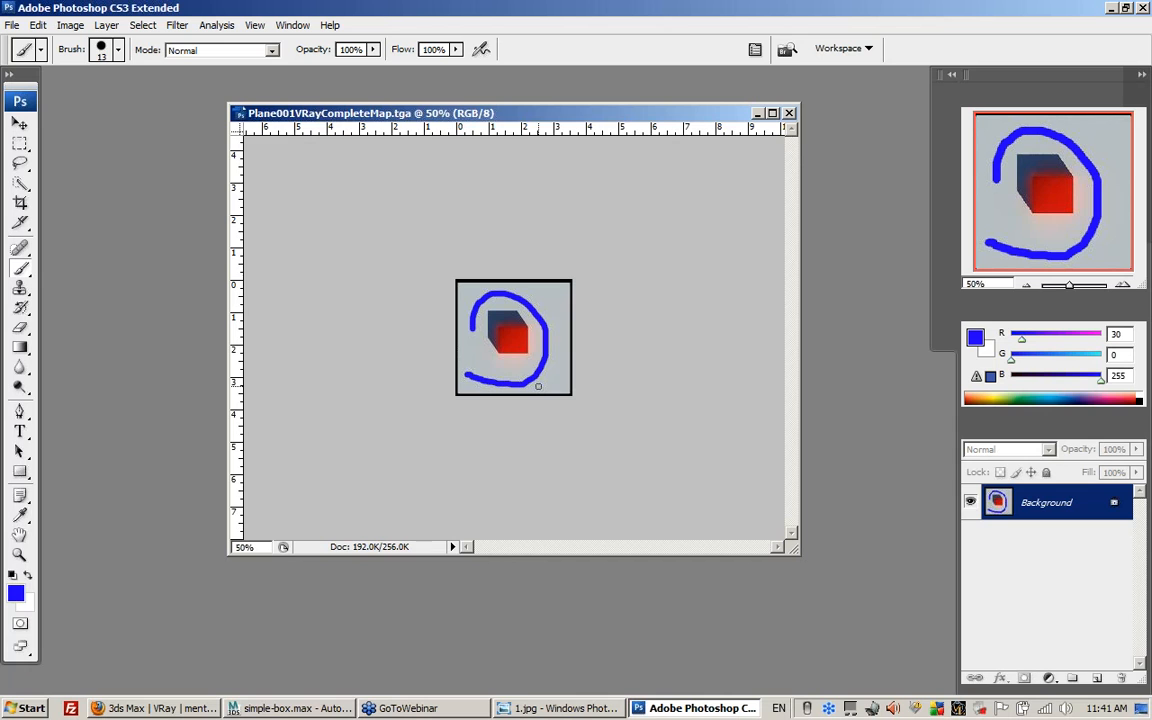
click(290, 708)
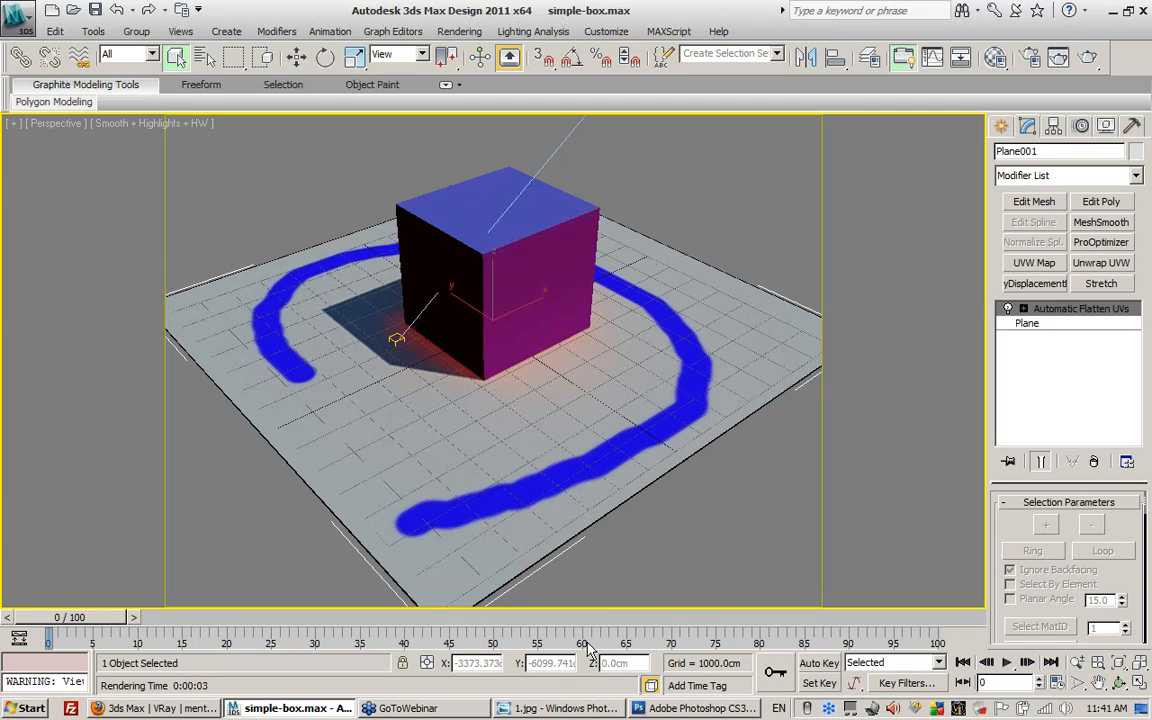
- In Photoshop, add two more blue strokes around the box's footprint and a dot on it, and save the texture
click(688, 708)
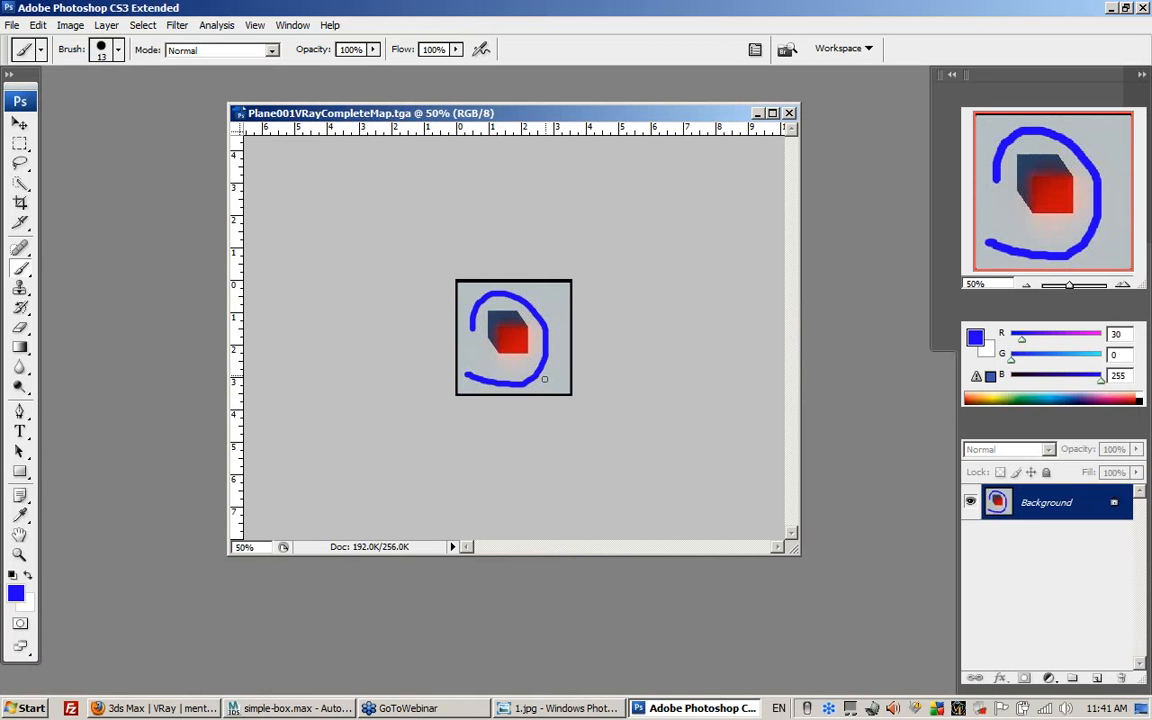
drag(560, 382, 521, 362)
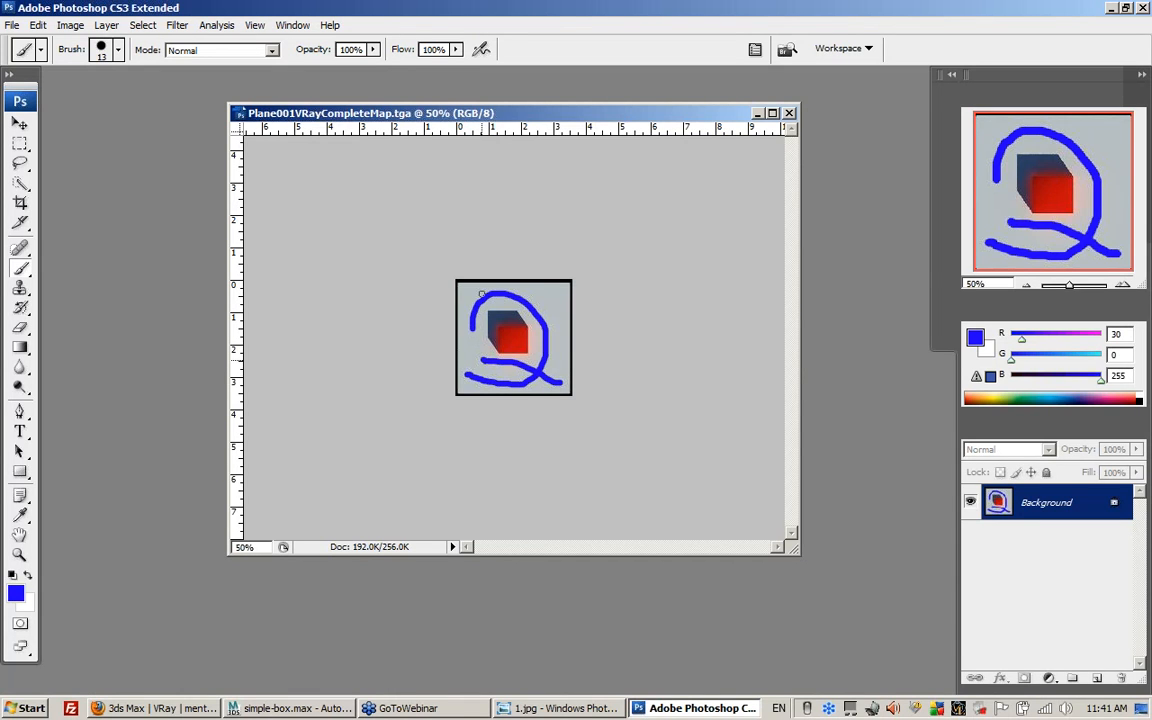
mouse_move(488, 287)
mouse_down()
mouse_move(545, 302)
mouse_move(555, 367)
mouse_move(497, 374)
mouse_up()
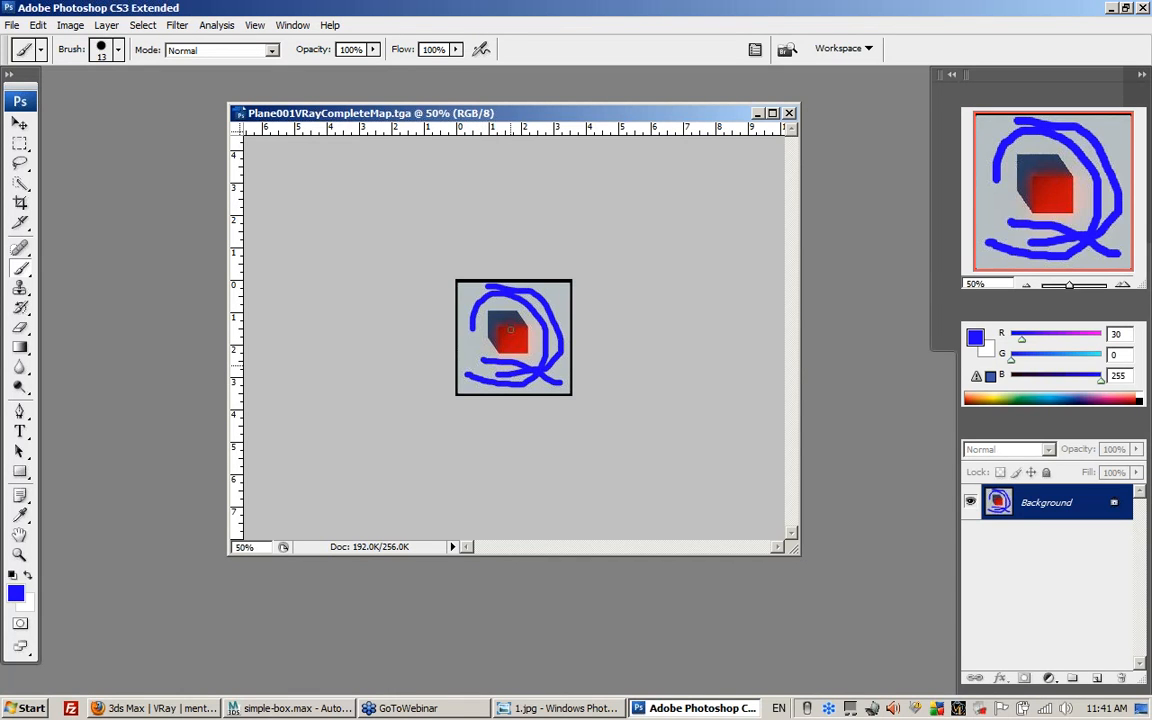
click(513, 346)
click(12, 24)
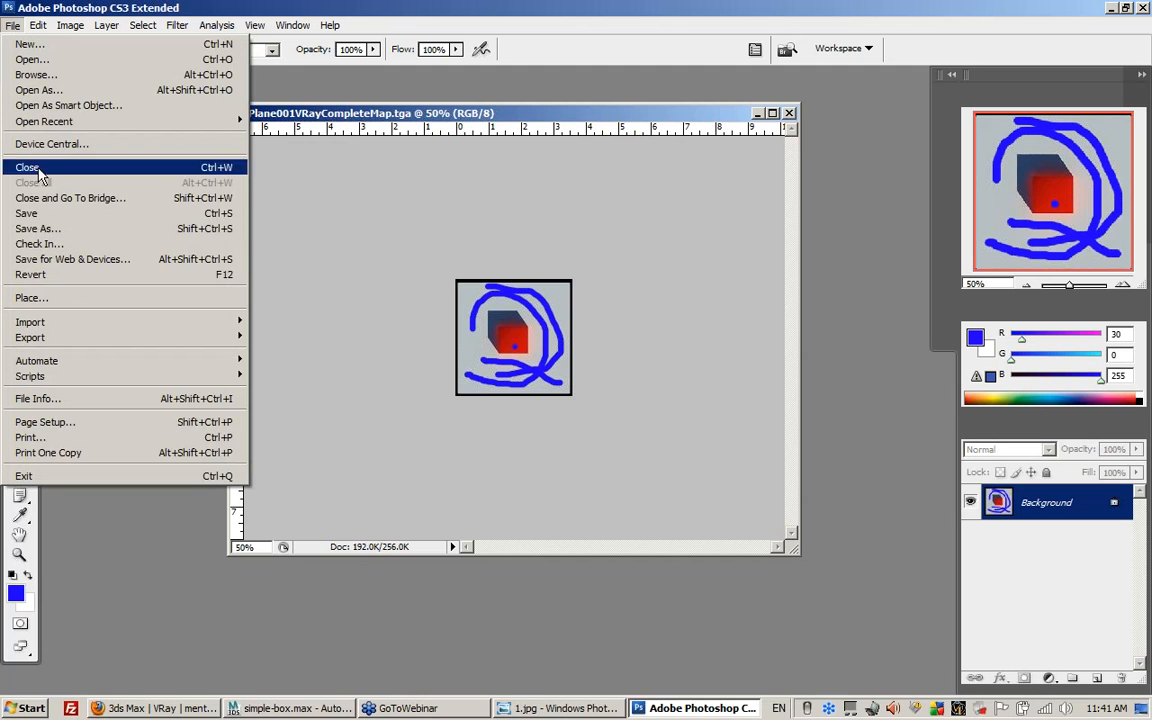
click(26, 213)
- Switch to 3ds Max and inspect the additional blue strokes on the plane
click(290, 707)
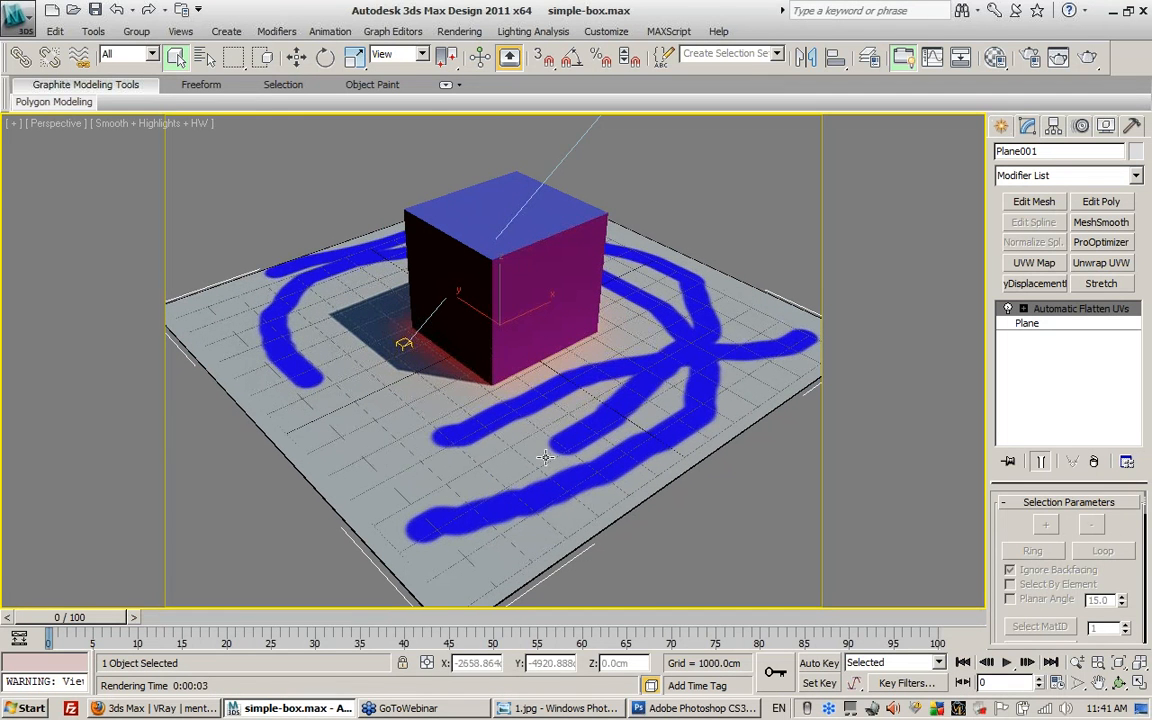
alt+middle_drag(535, 406, 537, 424)
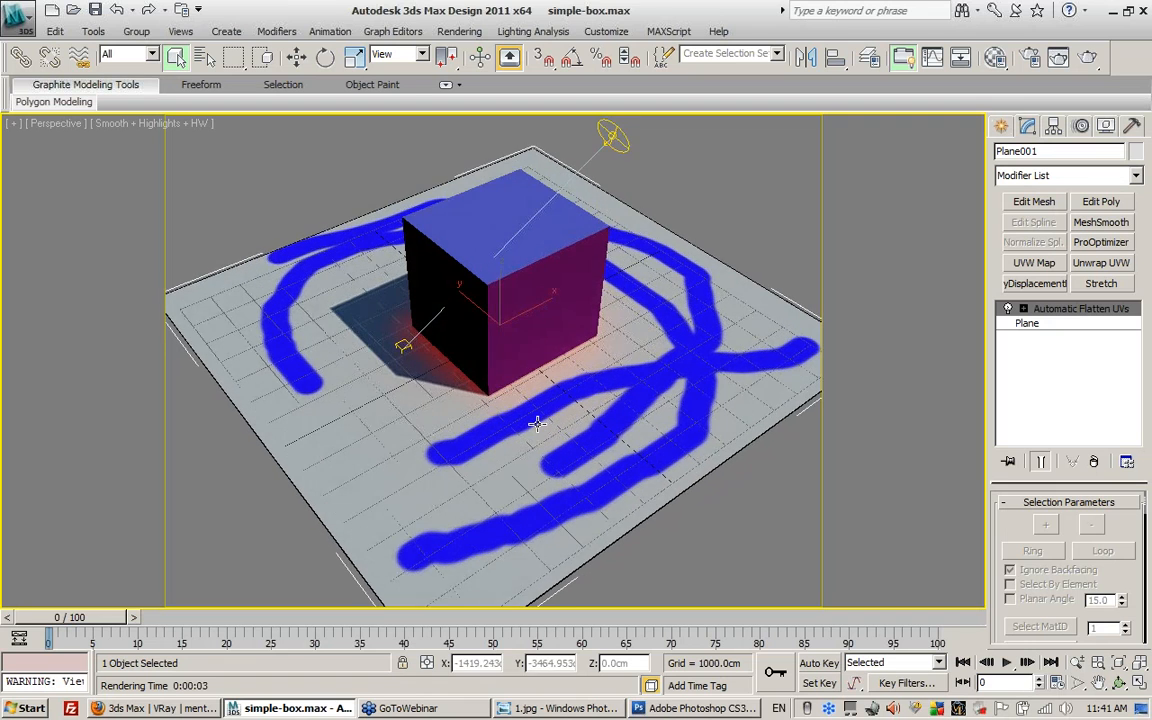
- Render the Perspective view of the painted box scene to check the blue strokes, and close the rendered image
click(1091, 60)
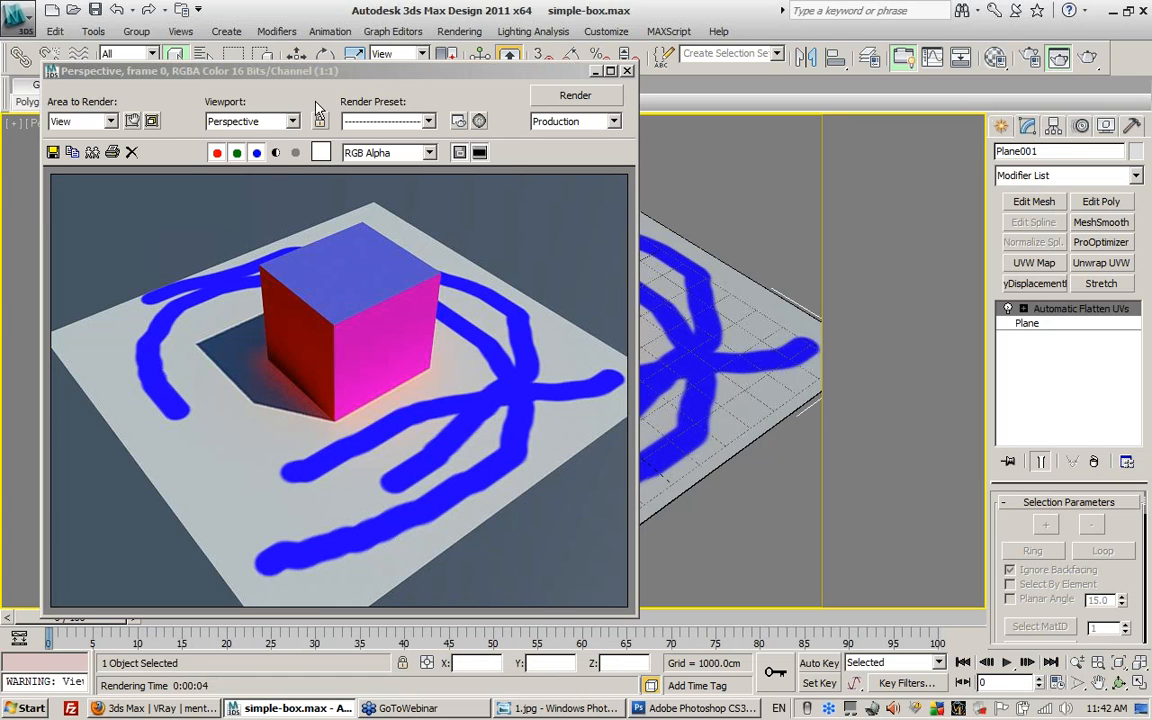
click(626, 74)
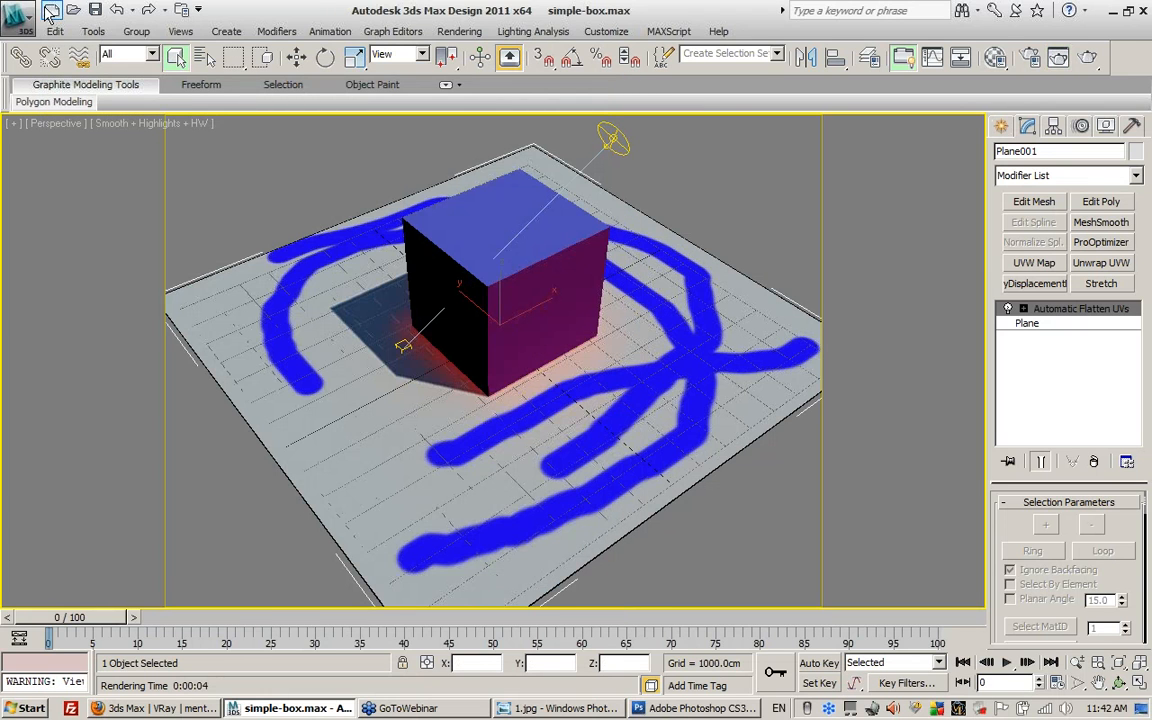
- Open savannah-interior.max without saving the box scene, adopting the file's gamma and LUT settings and its unit scale
click(76, 10)
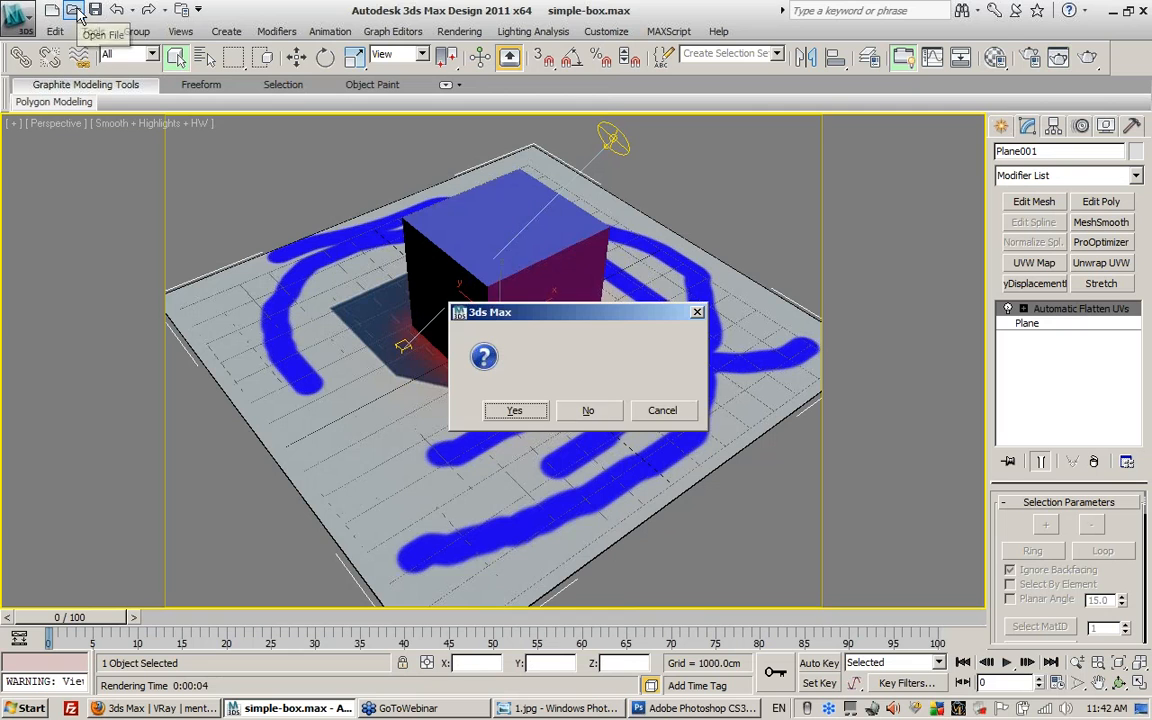
click(588, 410)
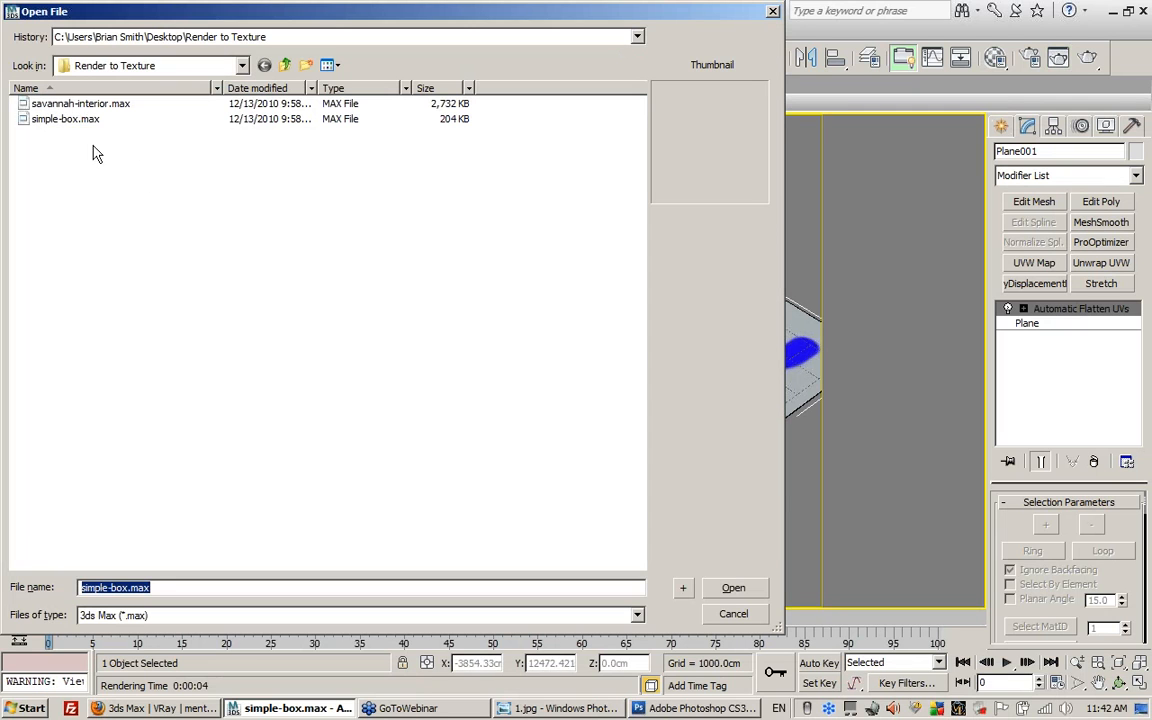
click(62, 104)
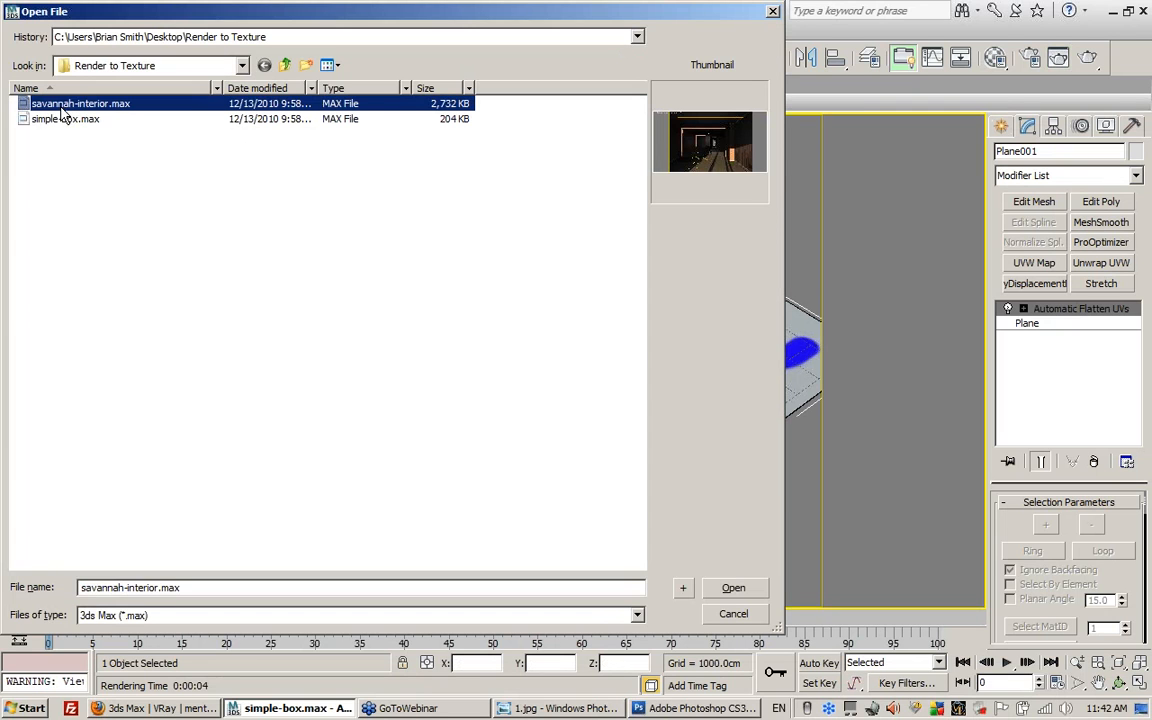
double_click(72, 106)
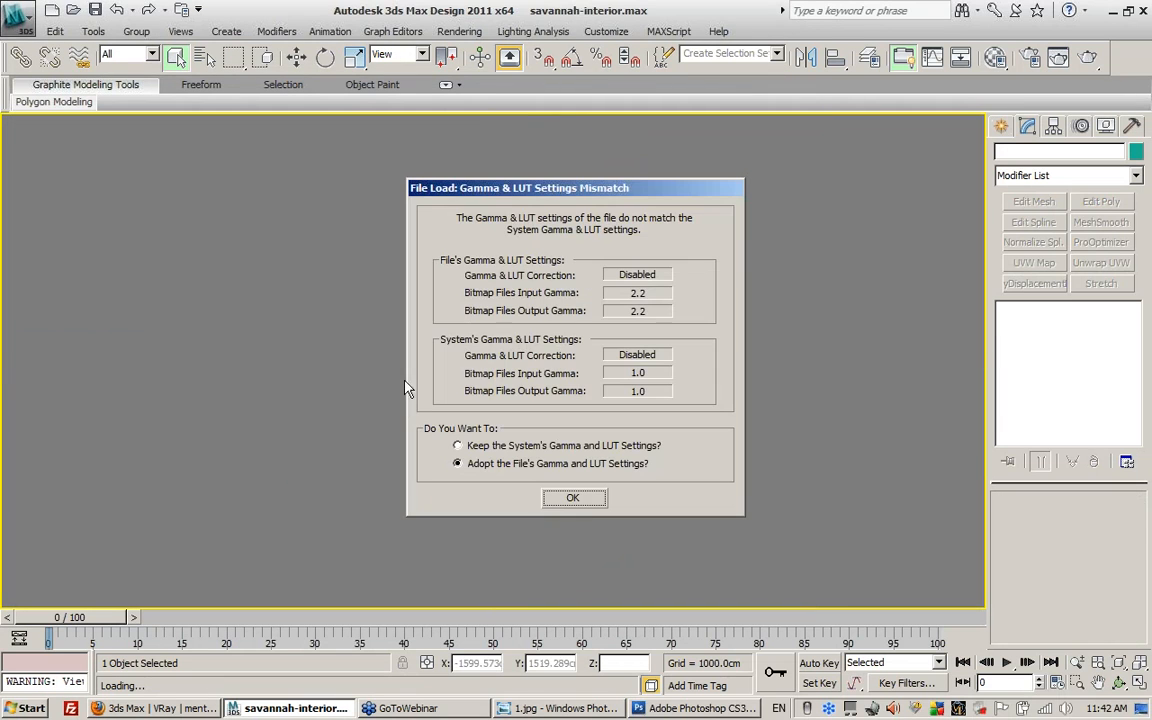
click(580, 496)
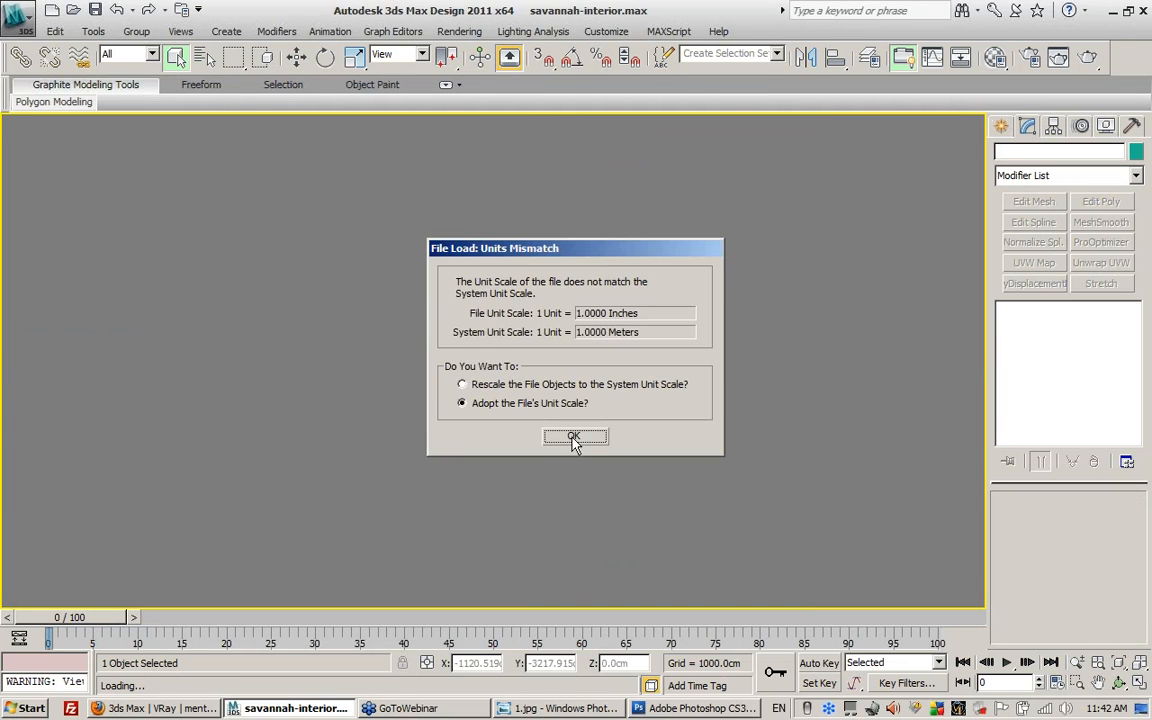
click(579, 437)
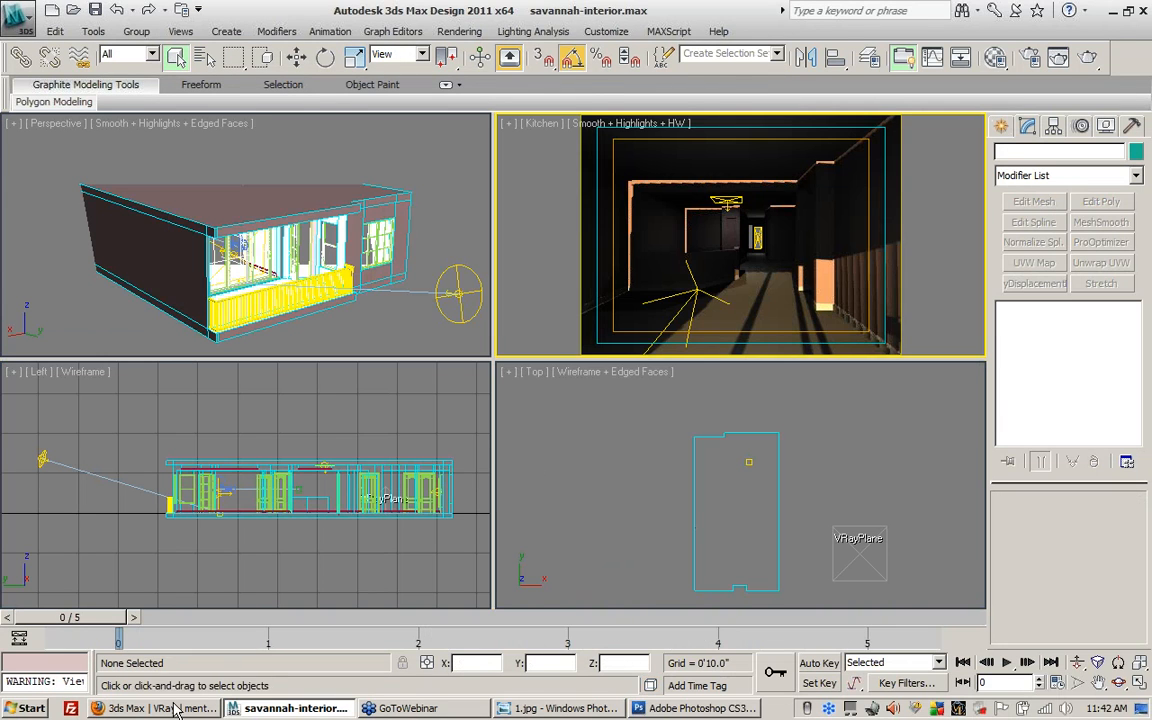
- Switch to Firefox to show the r2t.zip download address on the CGschool site, and return to 3ds Max
click(175, 708)
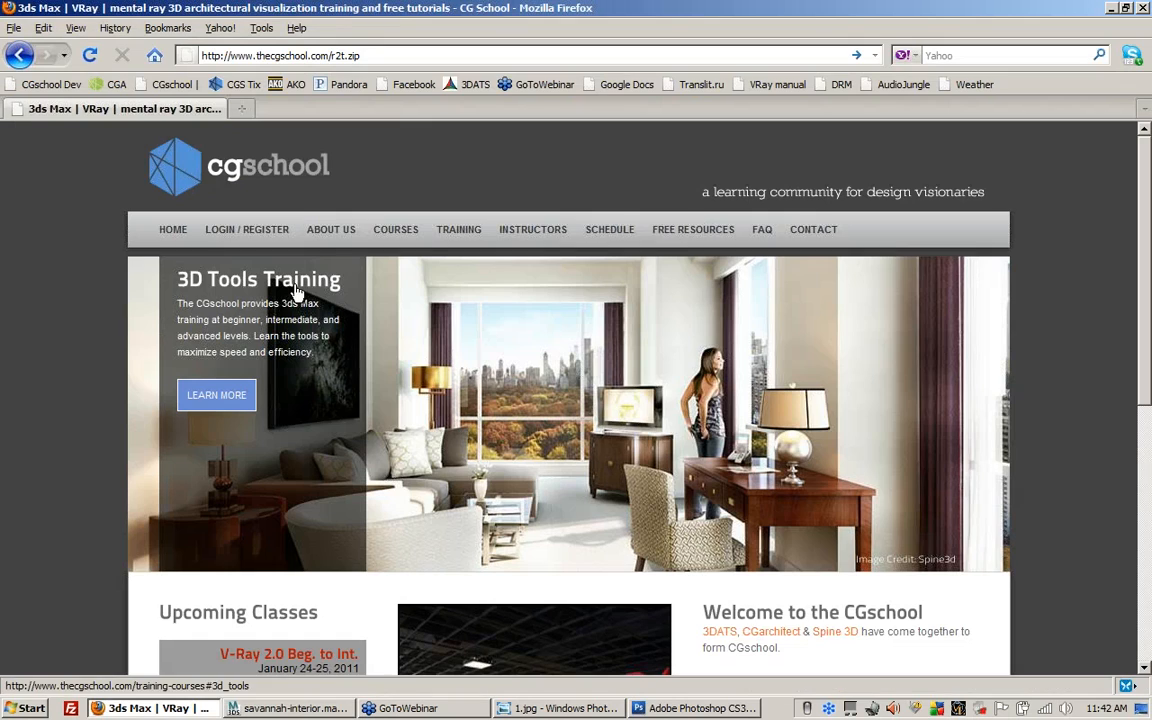
click(290, 56)
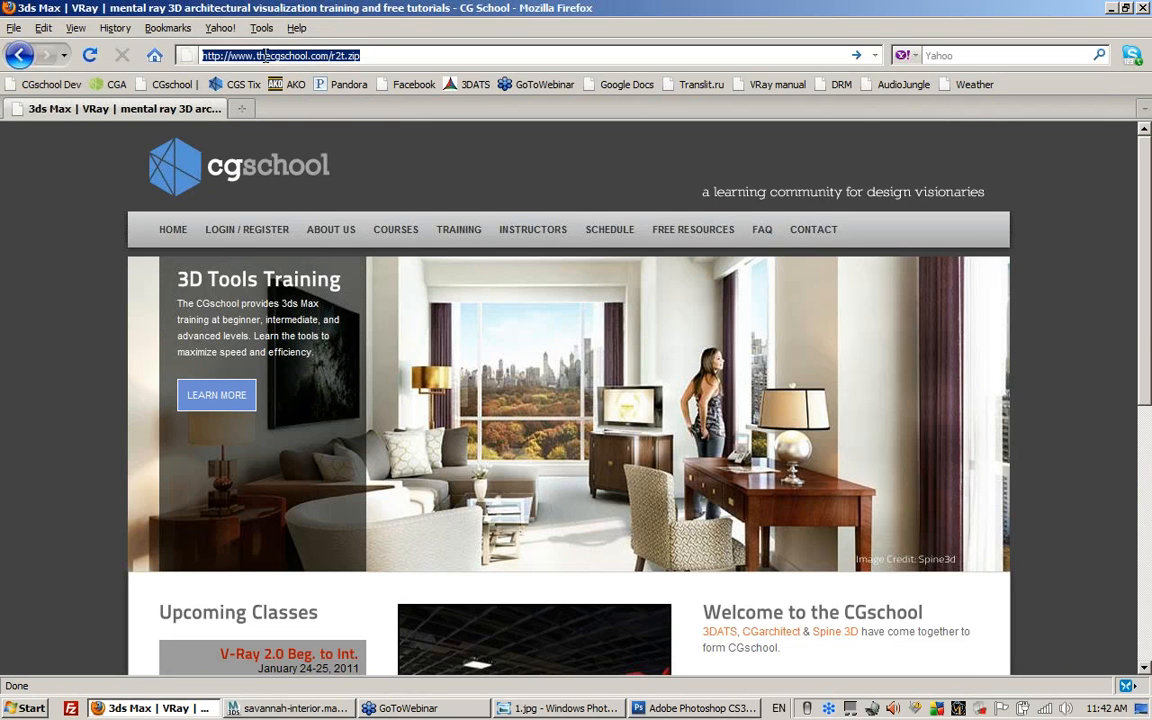
click(345, 57)
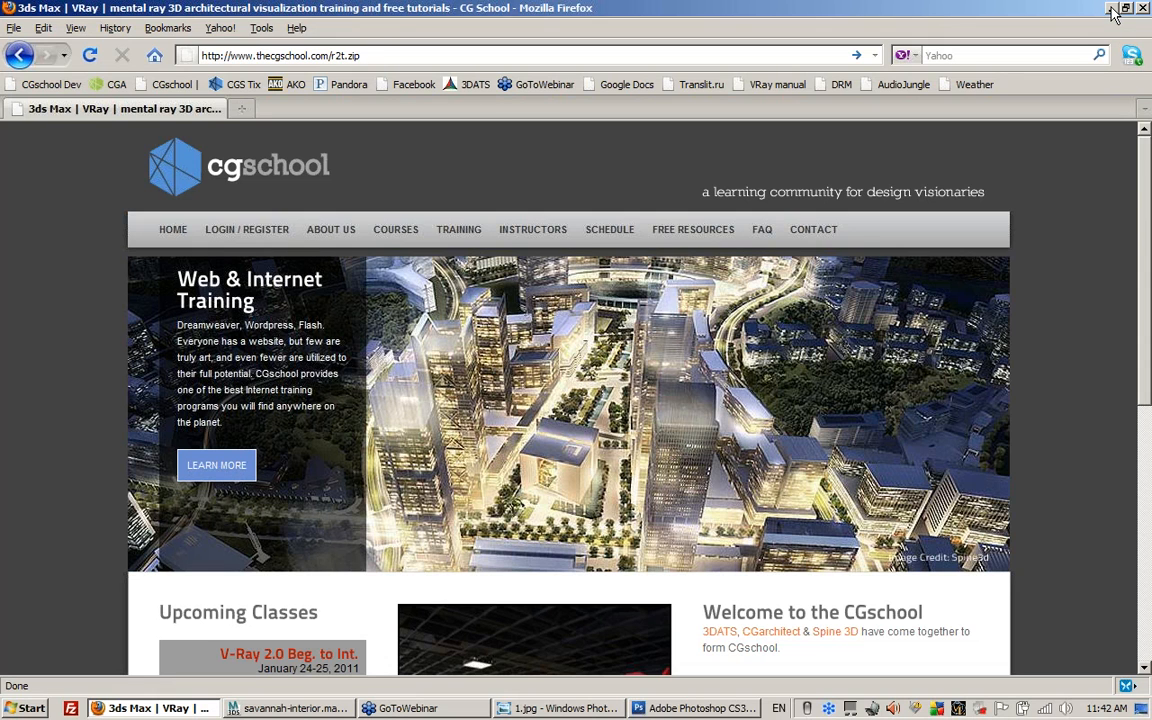
click(1113, 10)
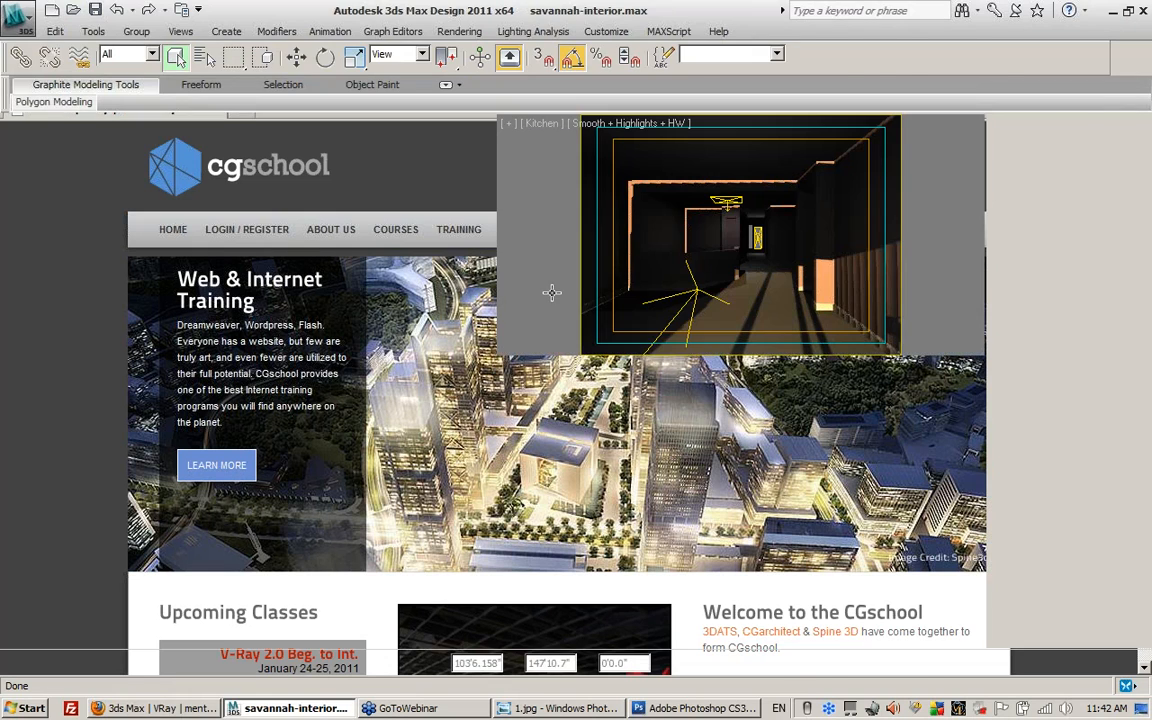
- Maximize the Perspective viewport and examine the apartment model from outside, around its balcony side
middle_drag(796, 467, 788, 453)
scroll(471, 350, down, 2)
middle_click(446, 336)
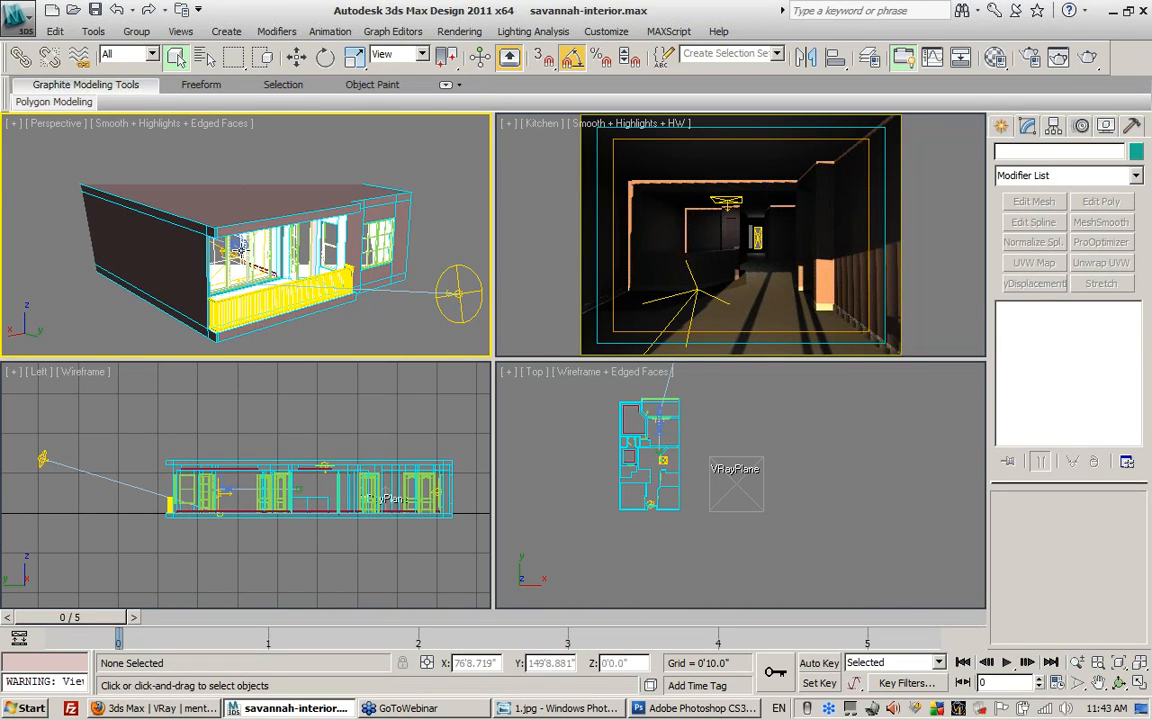
click(1141, 683)
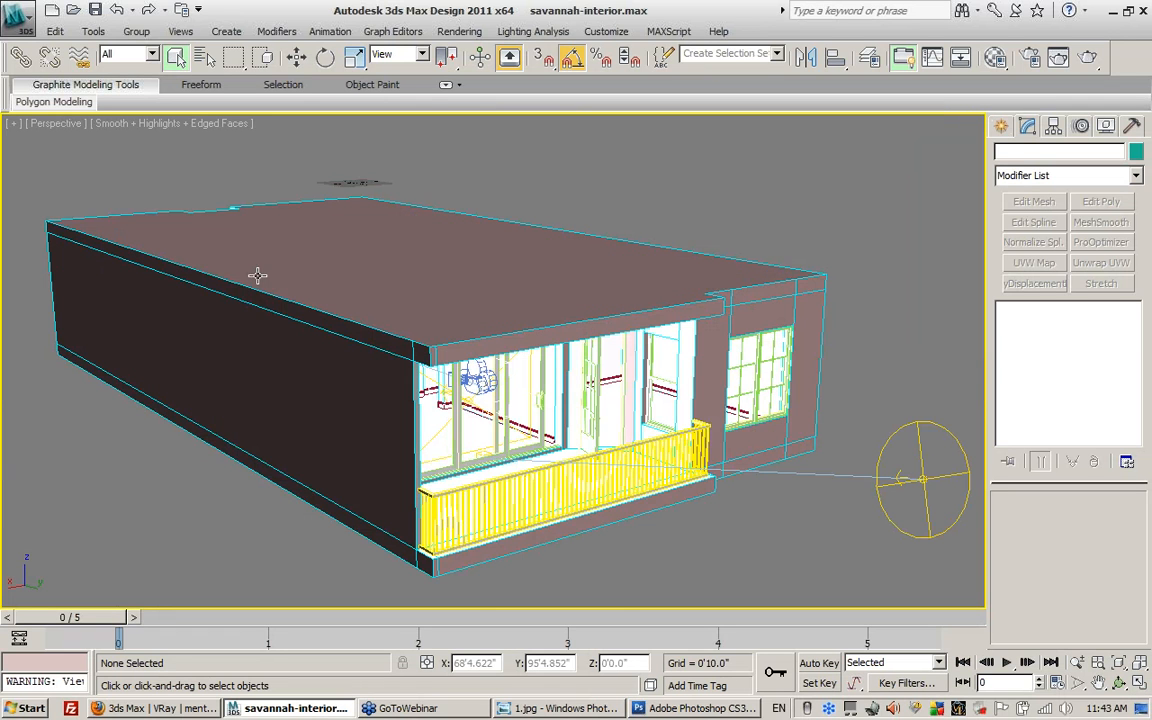
scroll(380, 310, up, 5)
alt+middle_drag(445, 292, 398, 422)
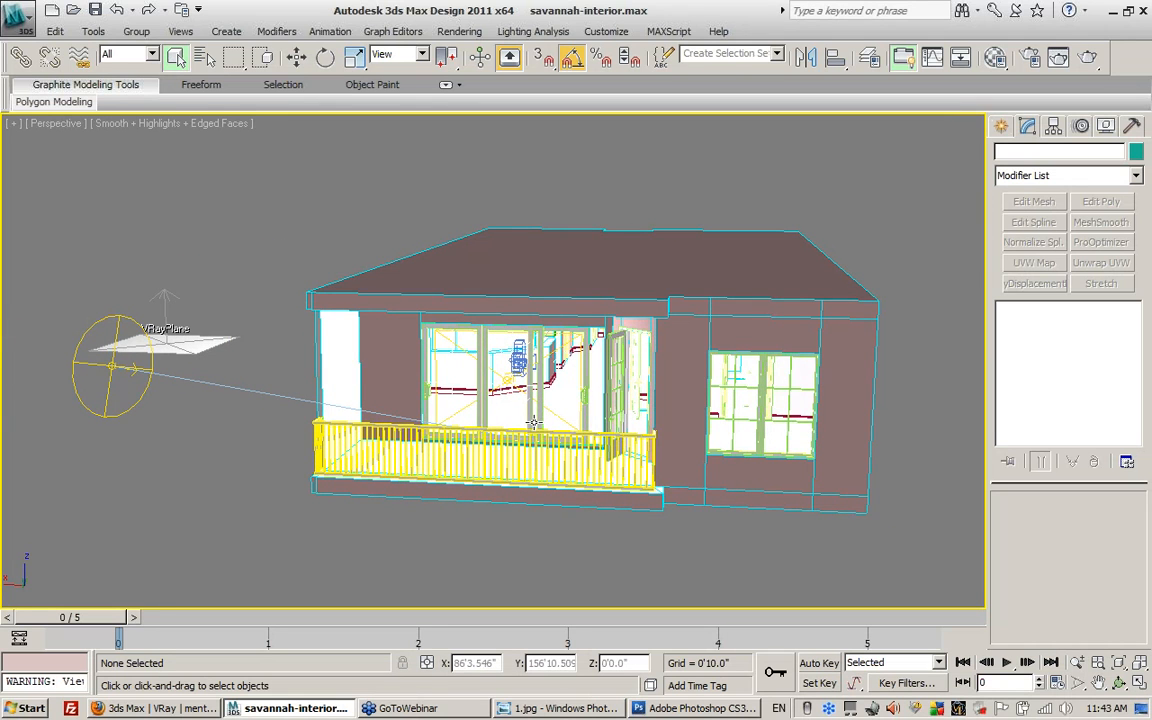
alt+middle_drag(531, 422, 515, 400)
- Display the interior through the Kitchen camera with edged faces turned on
key(c)
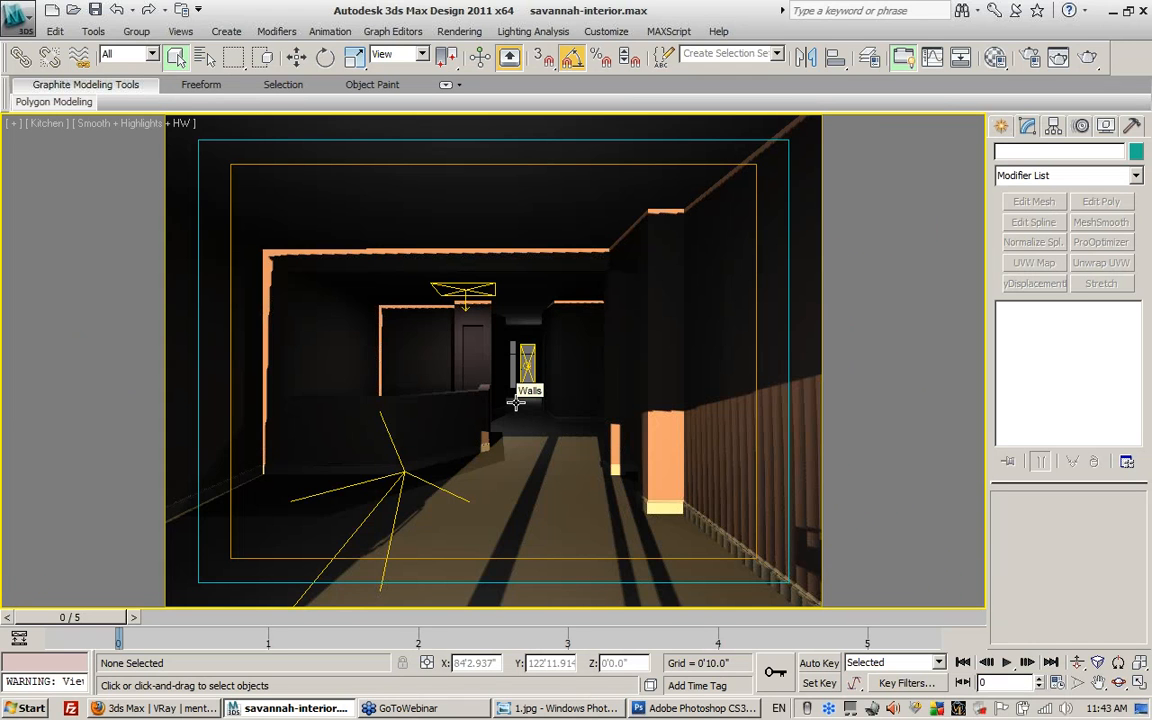
key(F4)
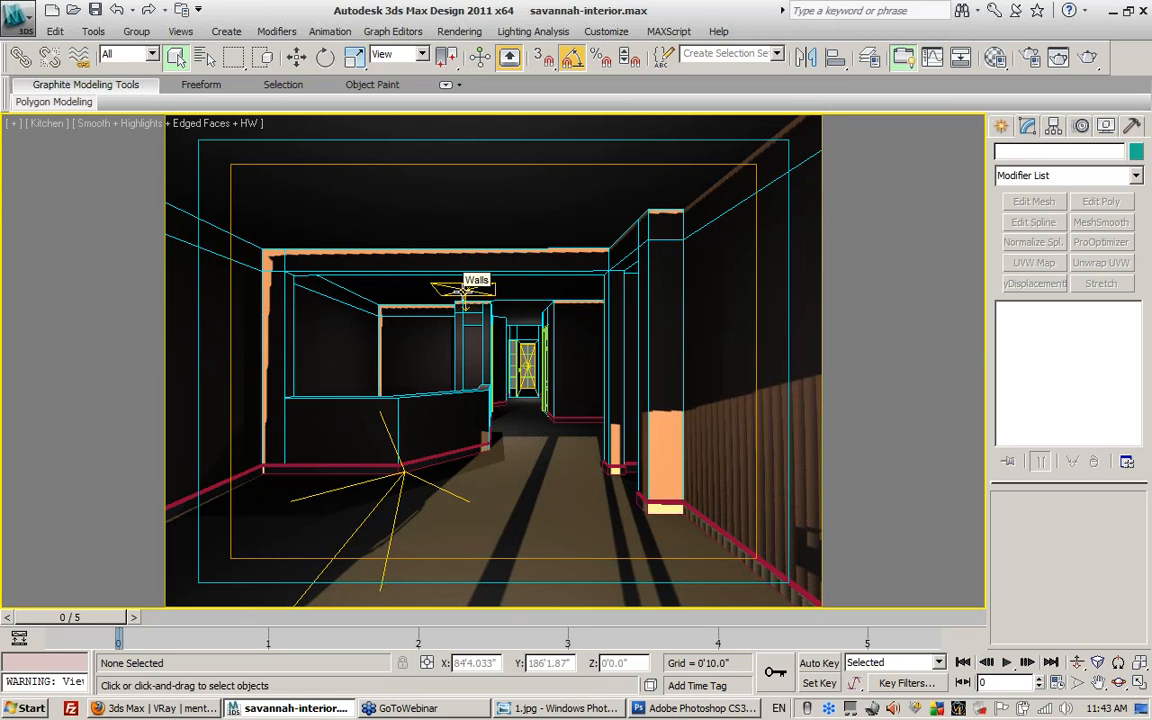
key(7)
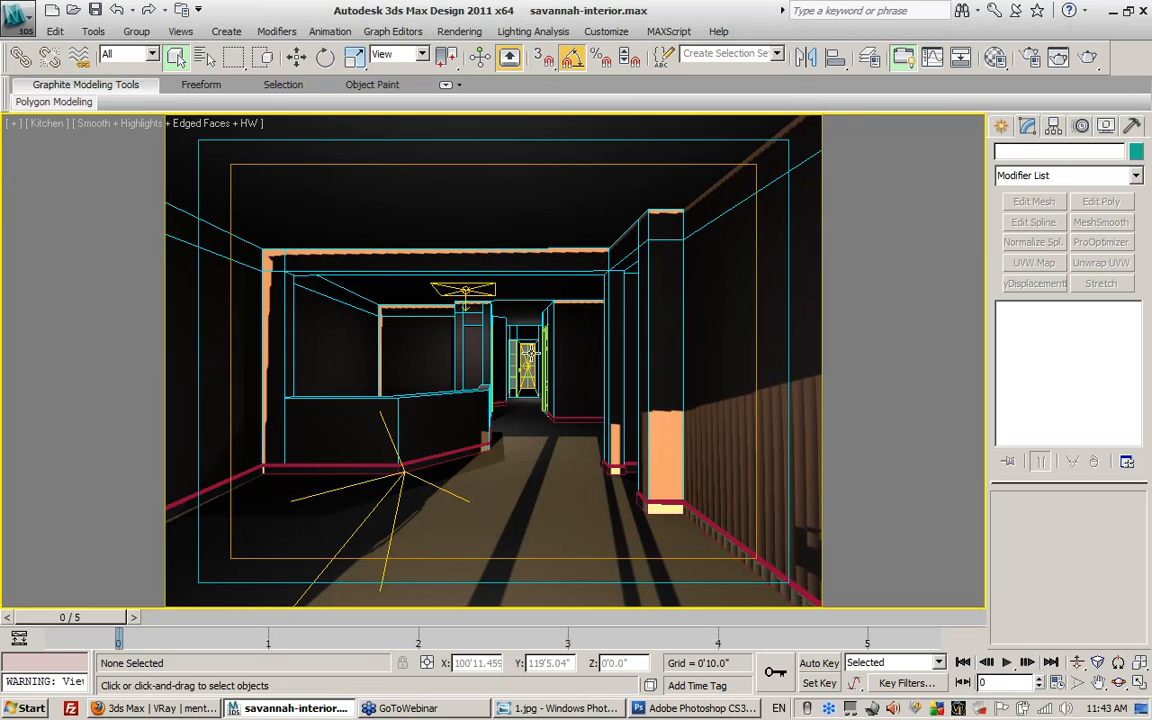
key(7)
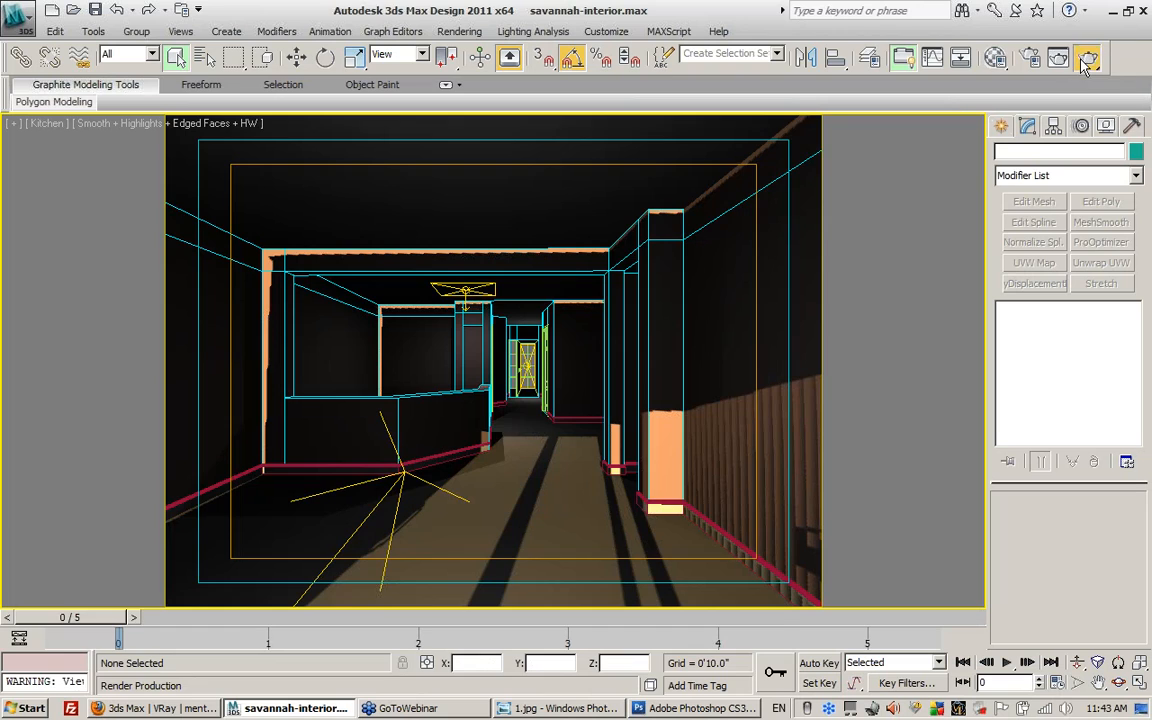
- Render the Kitchen camera view, inspect the lit interior, and close the rendered image
click(1079, 64)
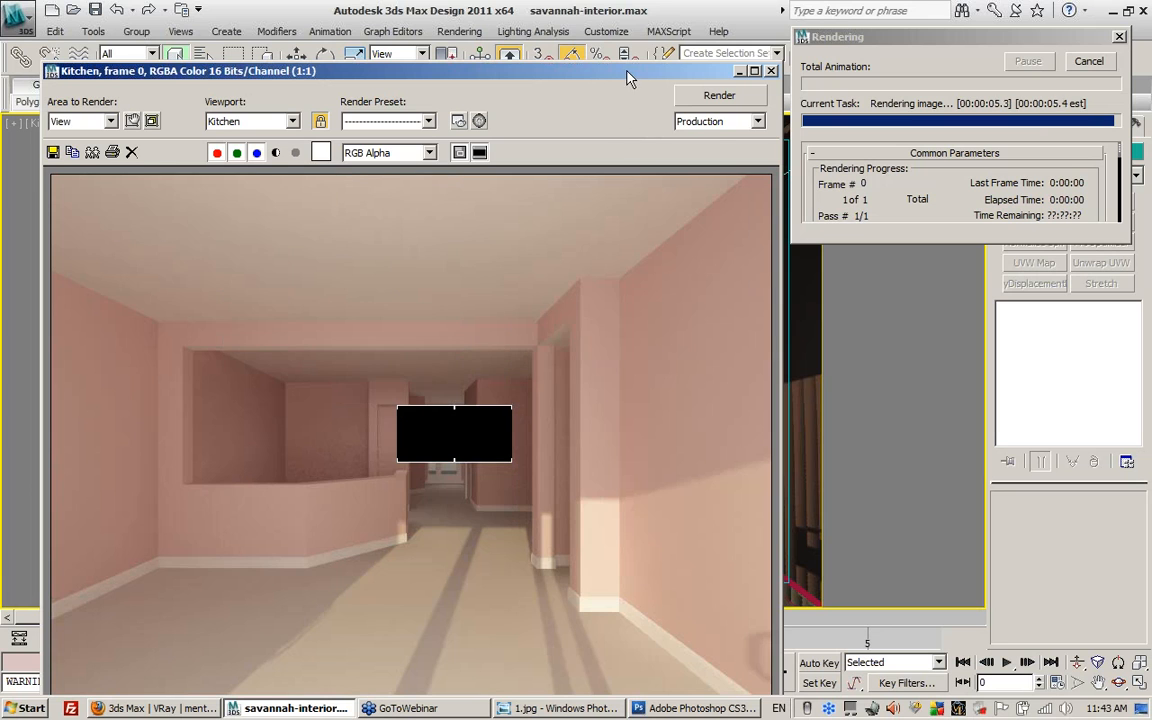
drag(626, 77, 637, 30)
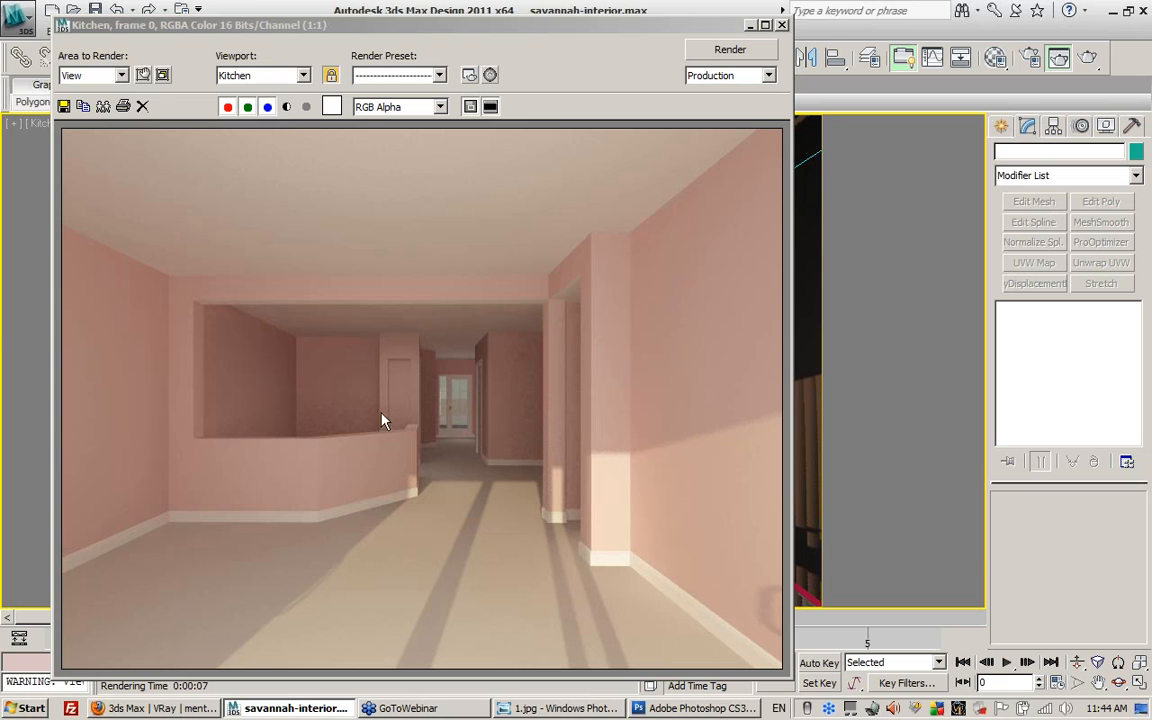
click(782, 25)
middle_drag(578, 476, 548, 460)
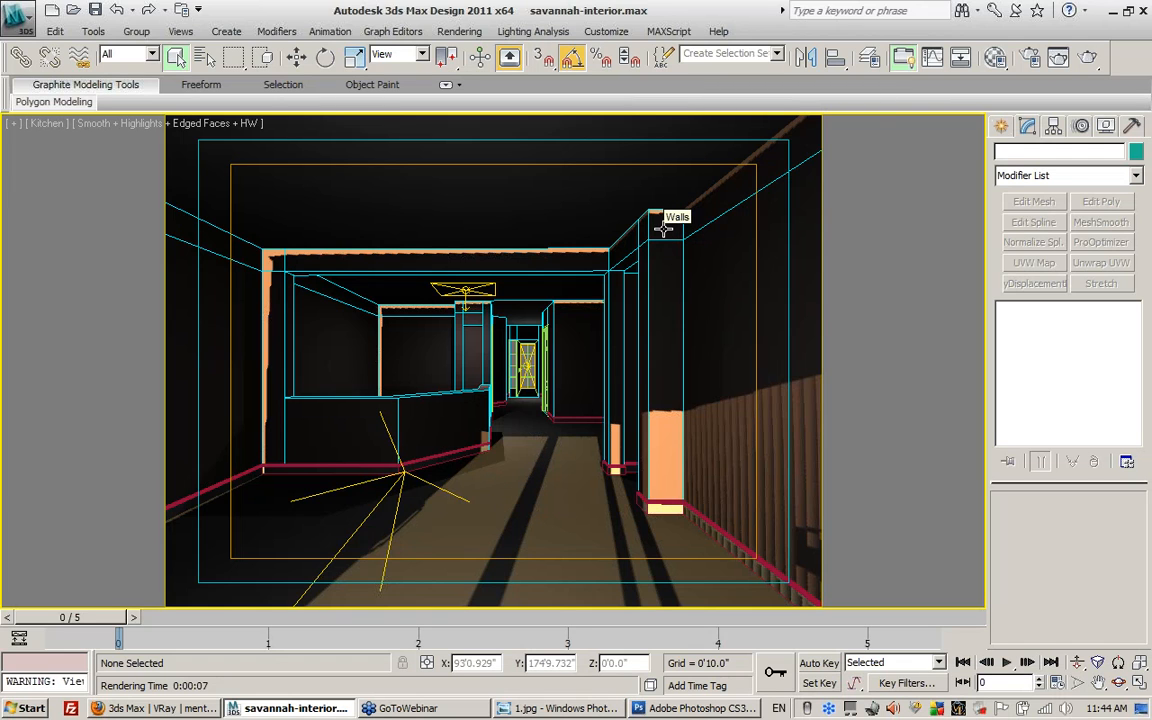
- Open Render To Texture, review its output path, and place the dialog clear of the viewport's kitchen area
key(0)
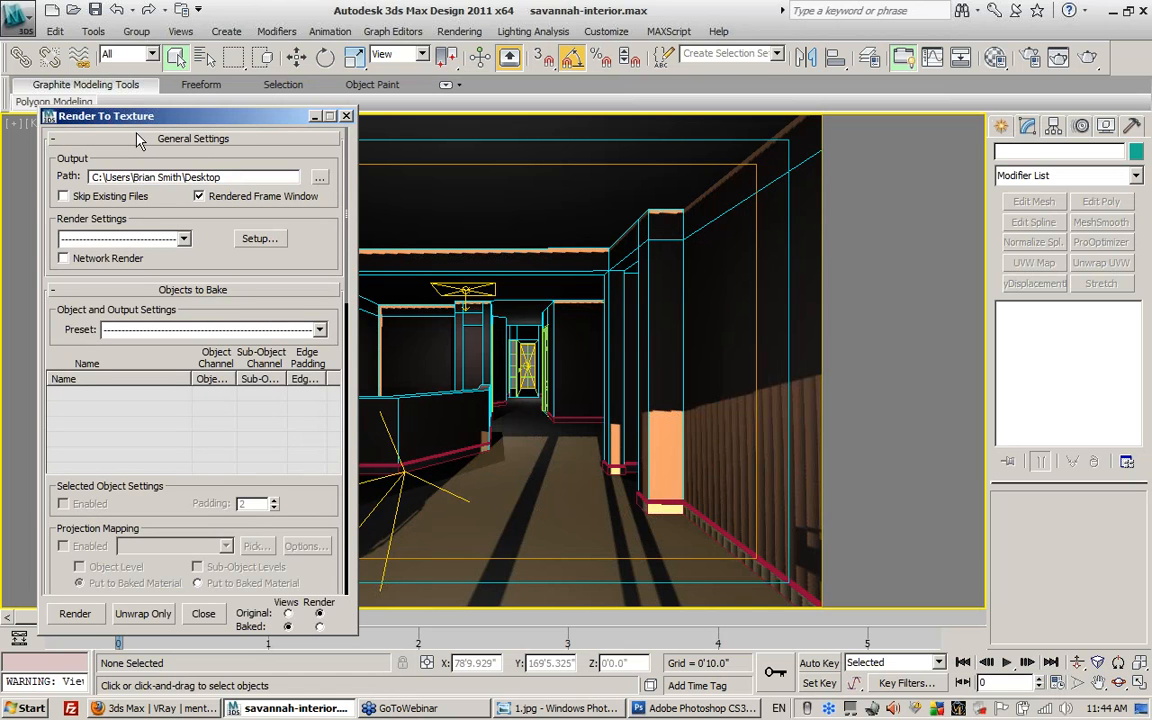
drag(150, 120, 145, 23)
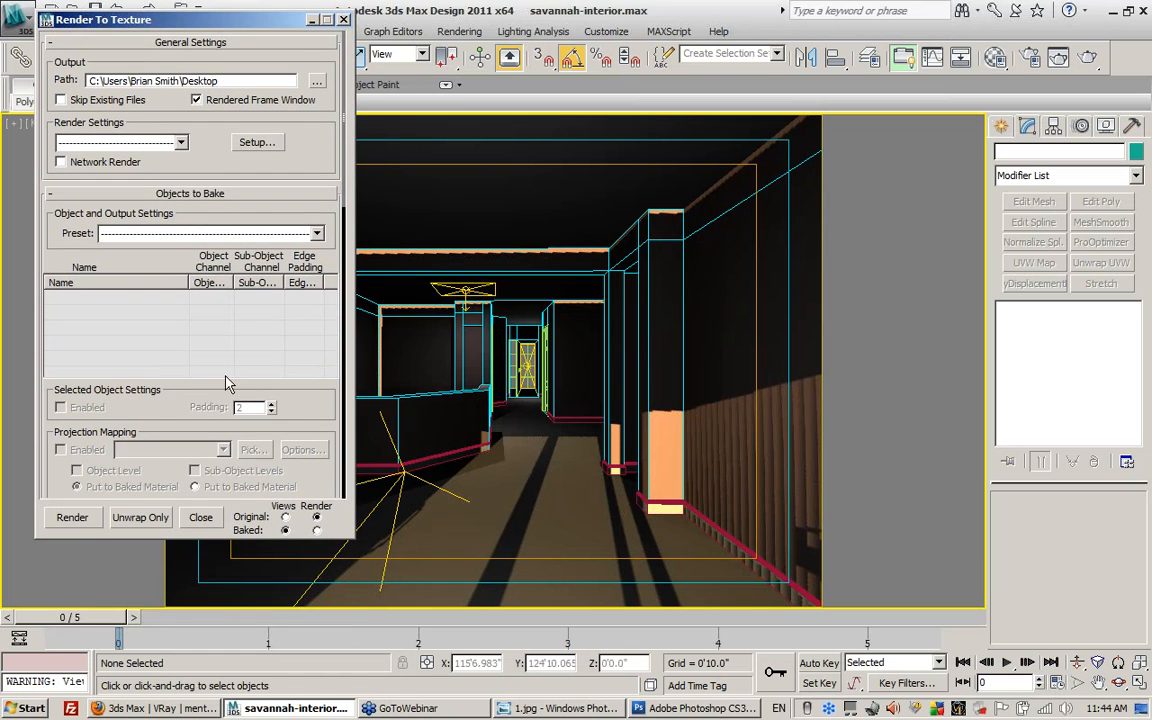
drag(243, 78, 77, 80)
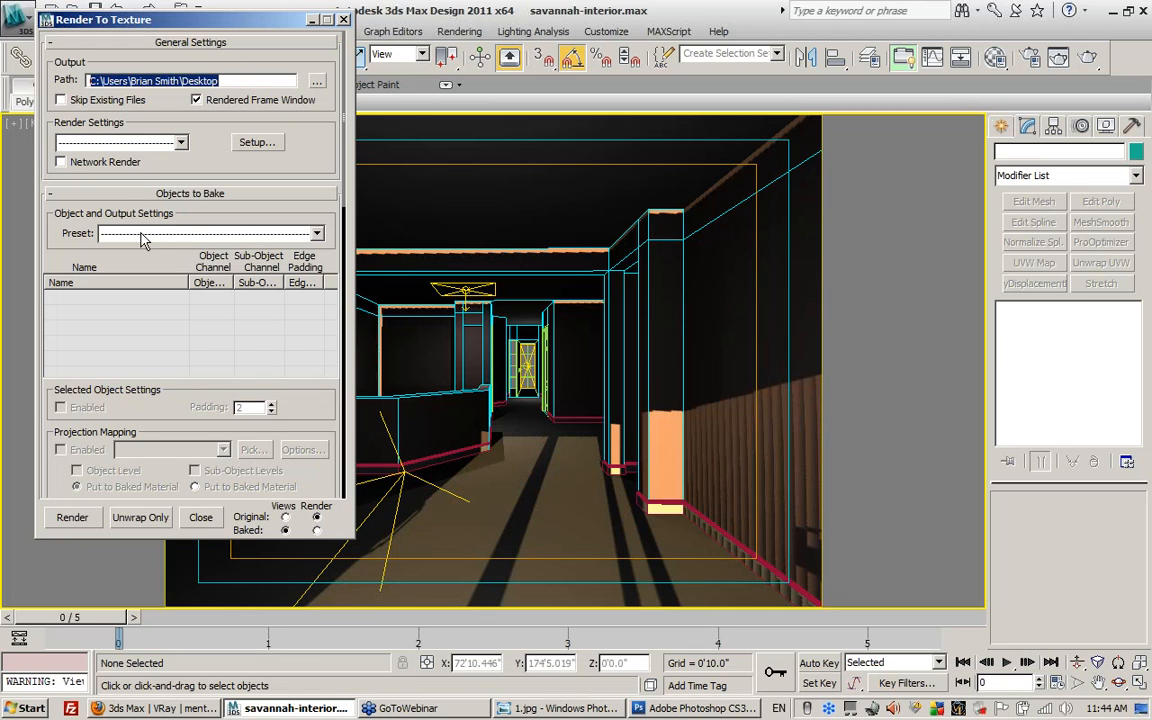
drag(267, 25, 851, 92)
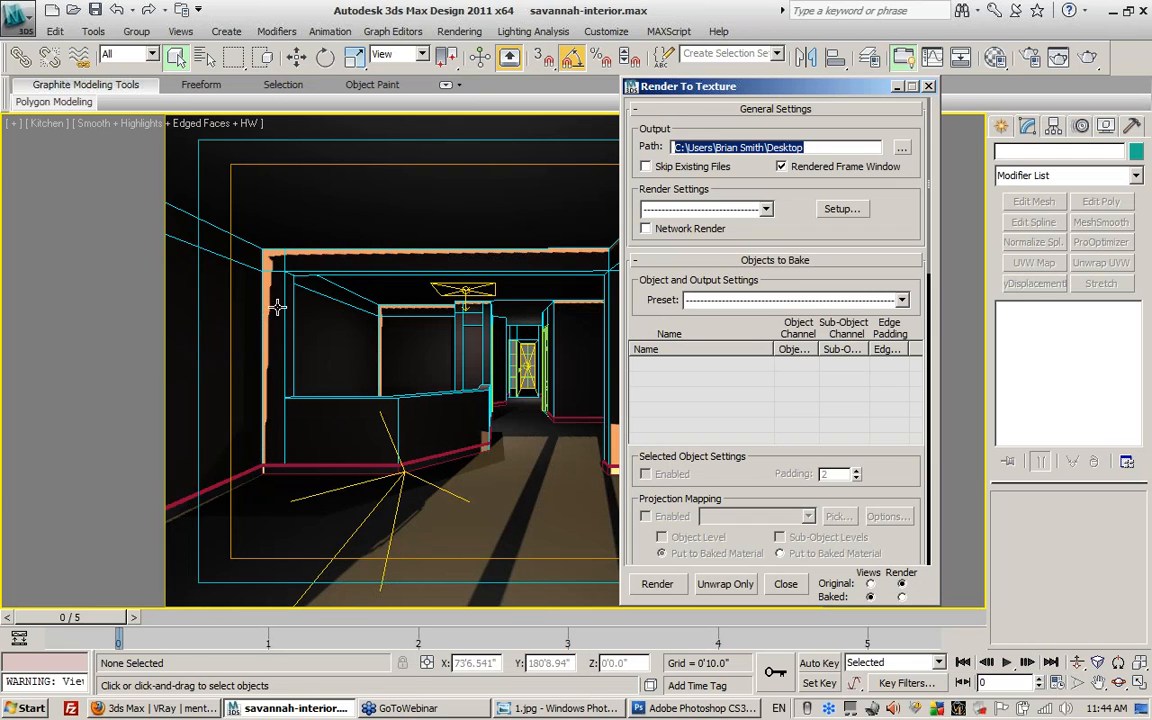
- Isolate the Walls object in the Kitchen view and select it as the object to bake
click(446, 555)
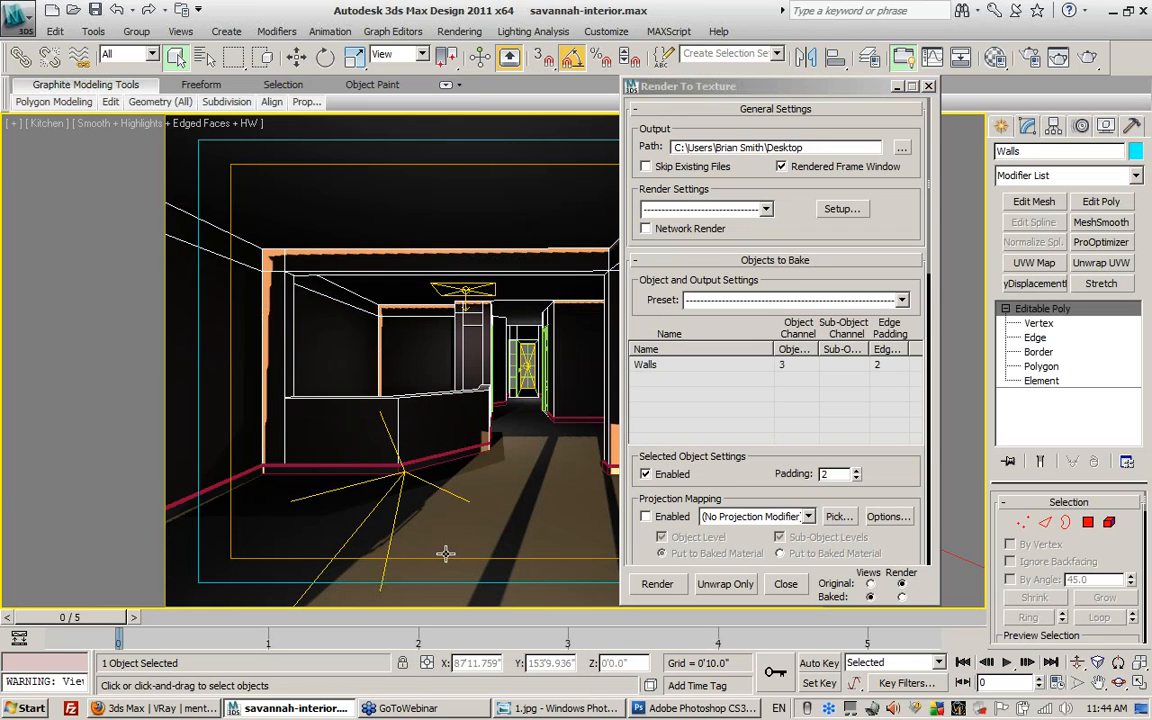
key(alt+q)
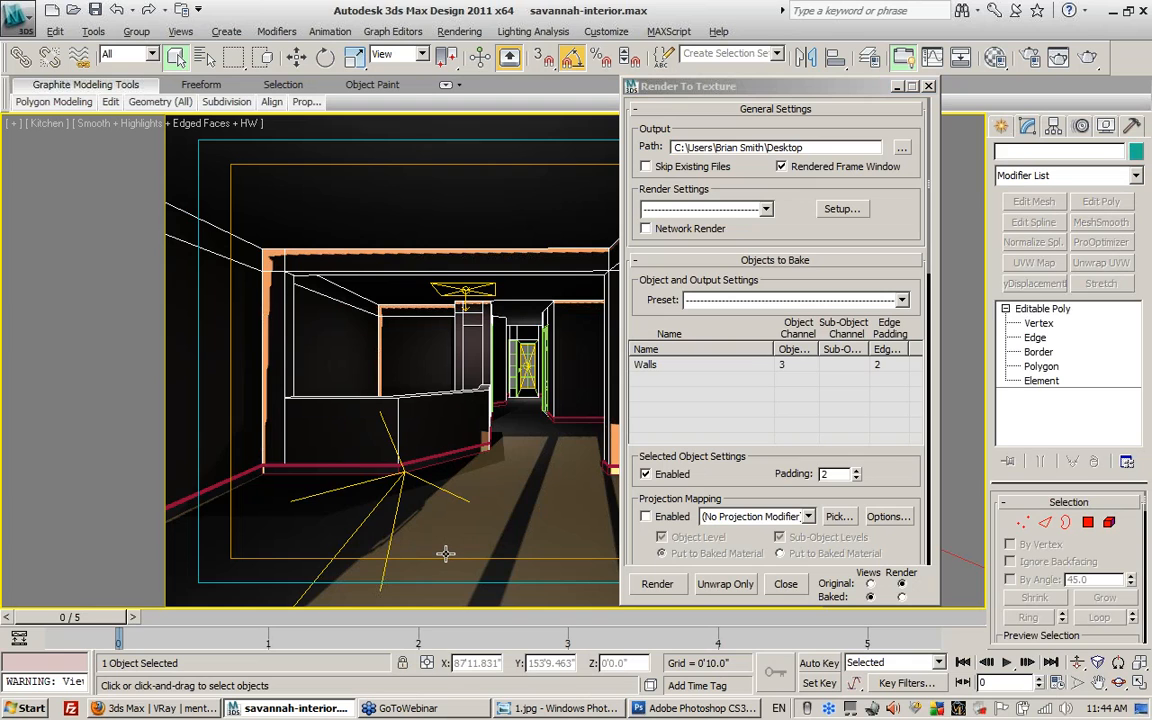
click(526, 366)
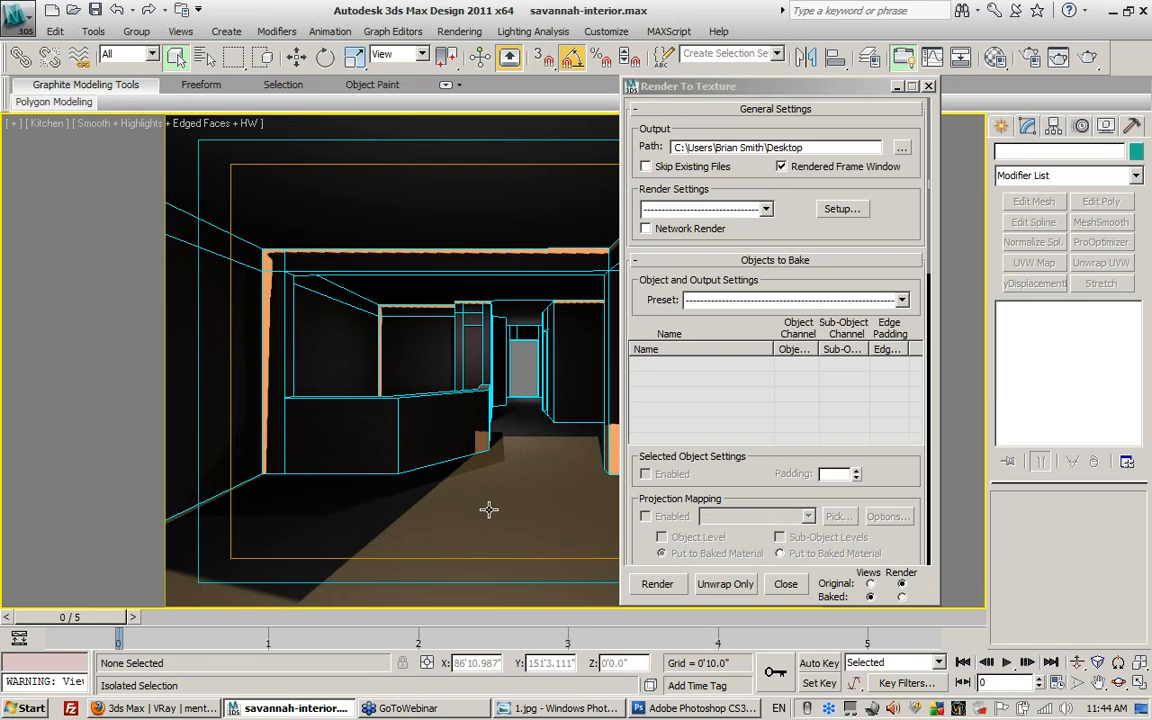
click(378, 429)
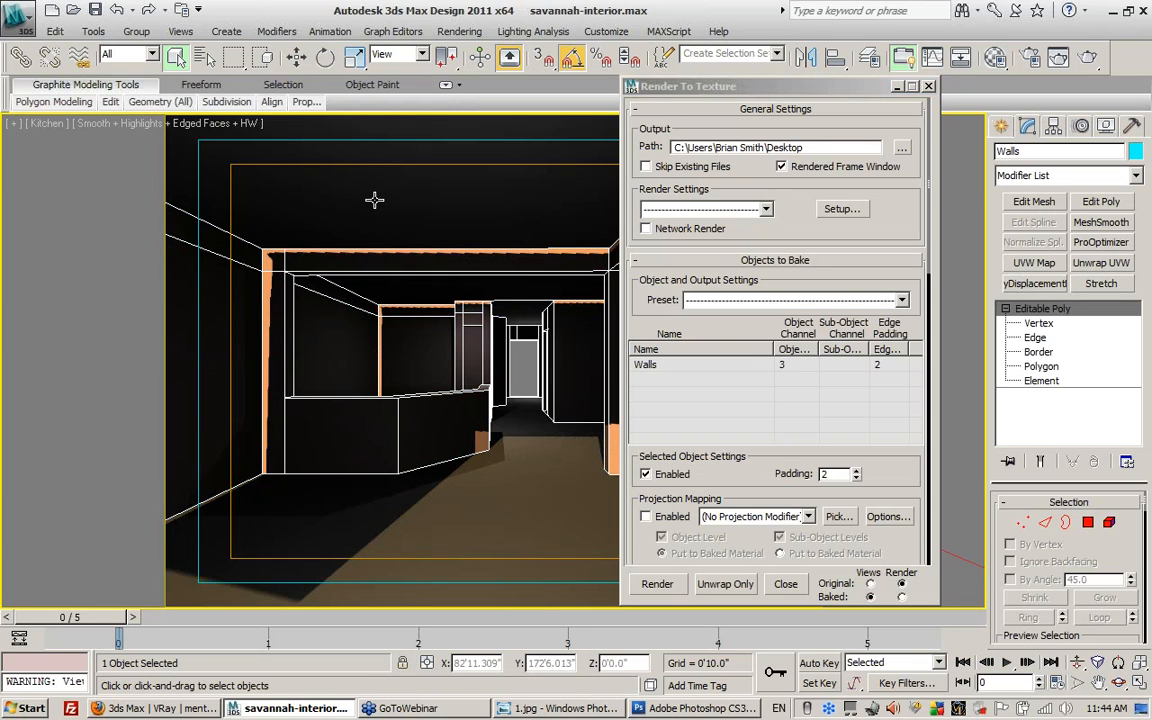
- Name the selected walls object "m" and review the sub-materials of the Wall Multi/Sub-Object material
double_click(1021, 151)
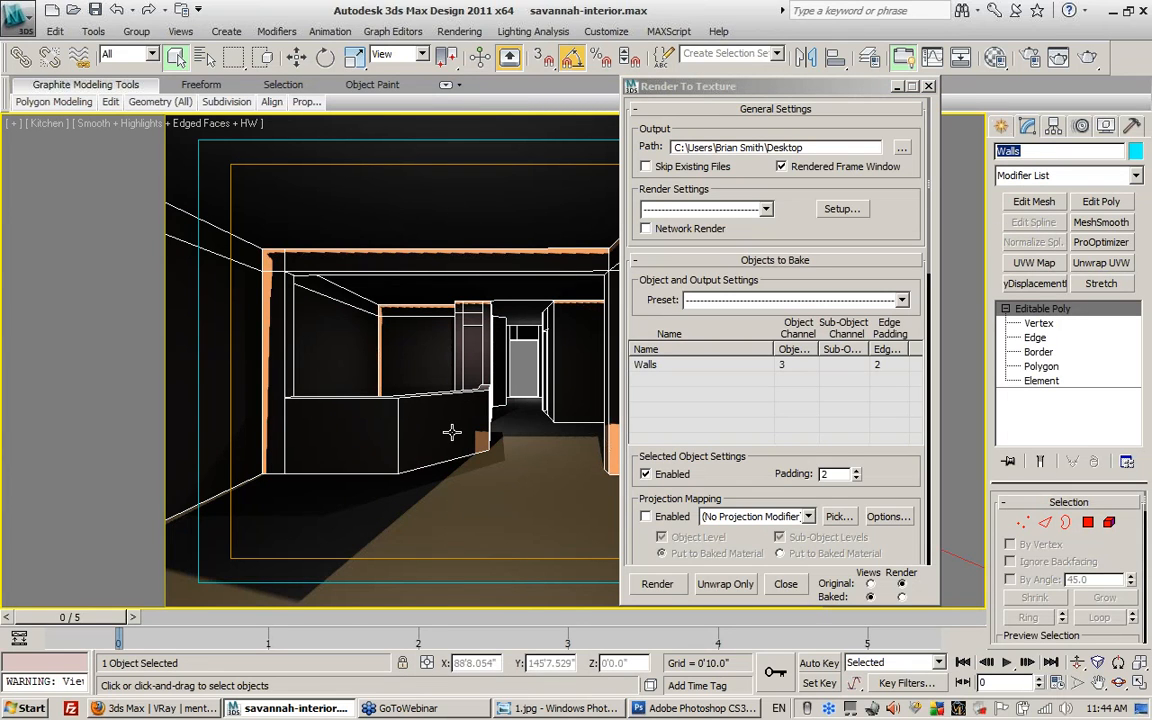
text(m)
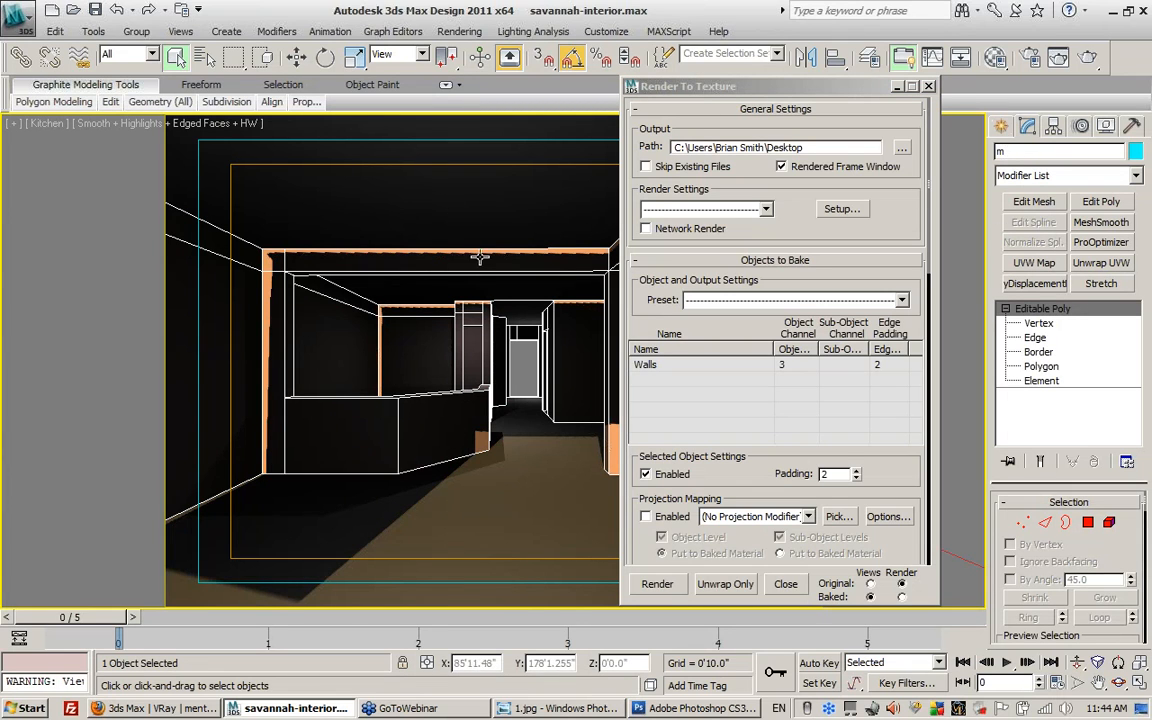
text(m)
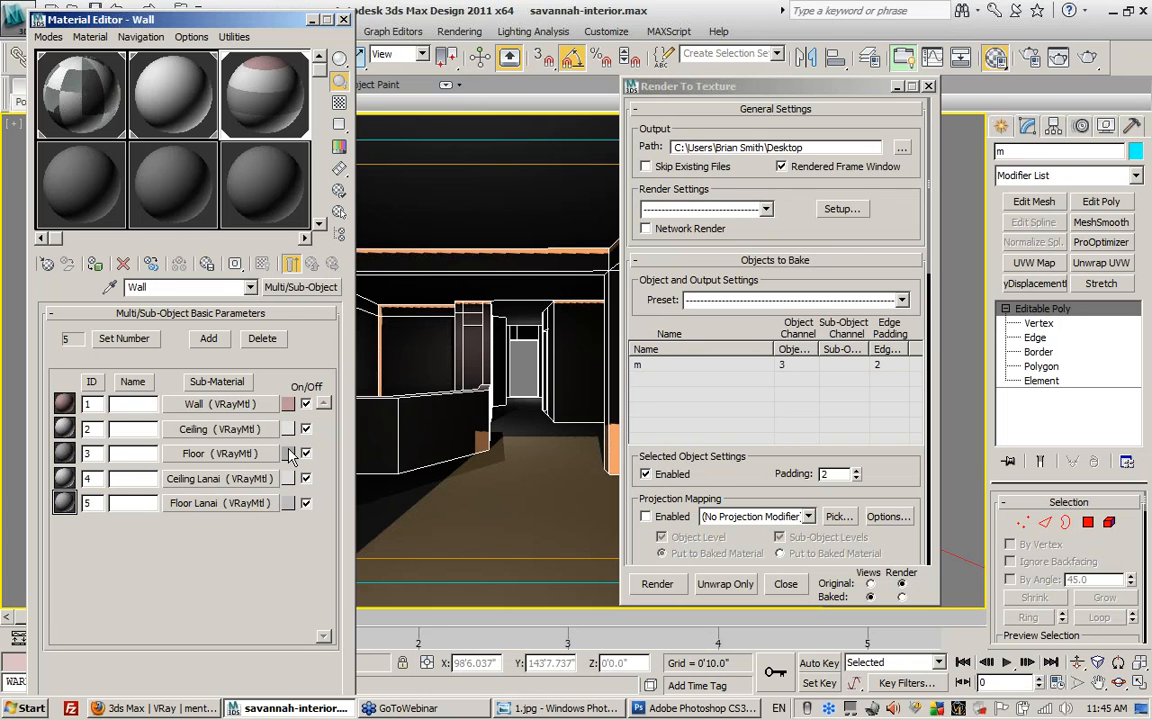
click(345, 20)
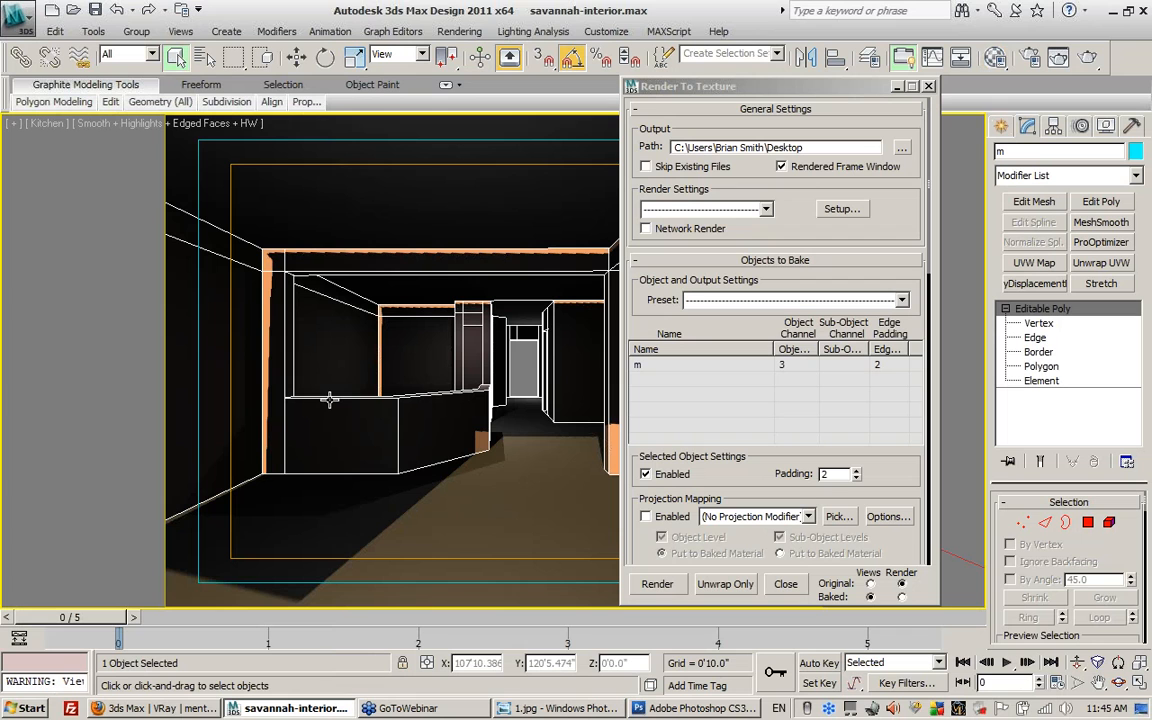
drag(834, 92, 771, 125)
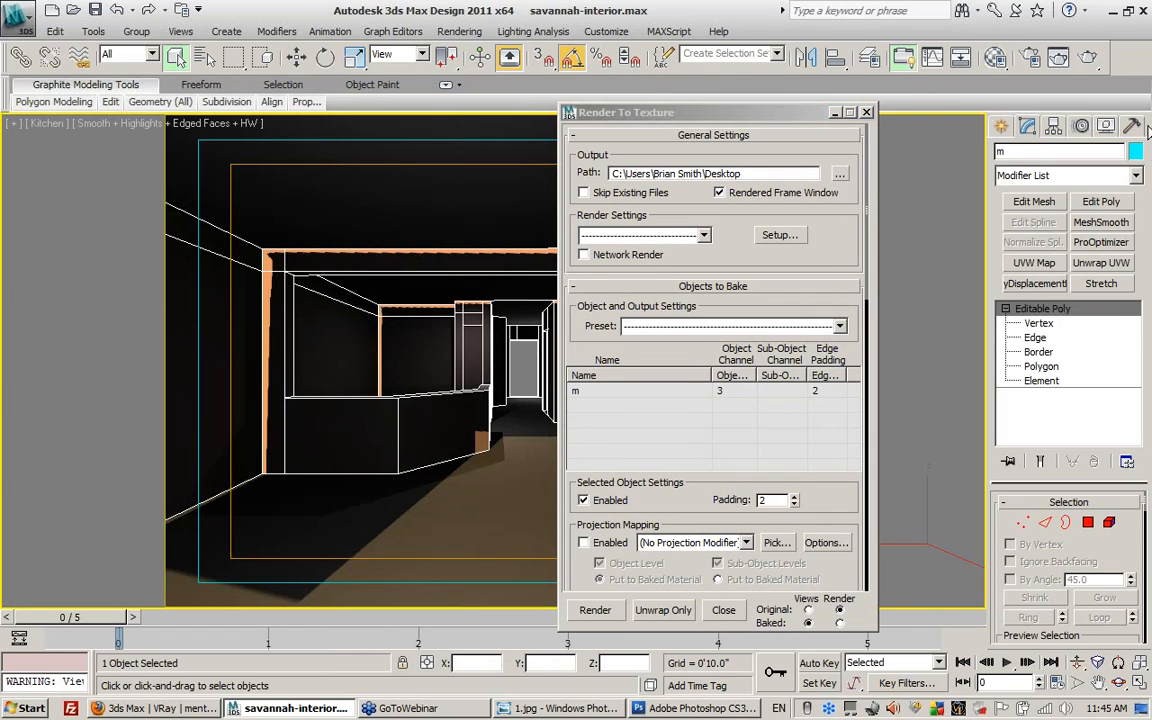
- Unhide all hidden objects in the scene so the baseboards and lights show in the Kitchen view
click(1081, 127)
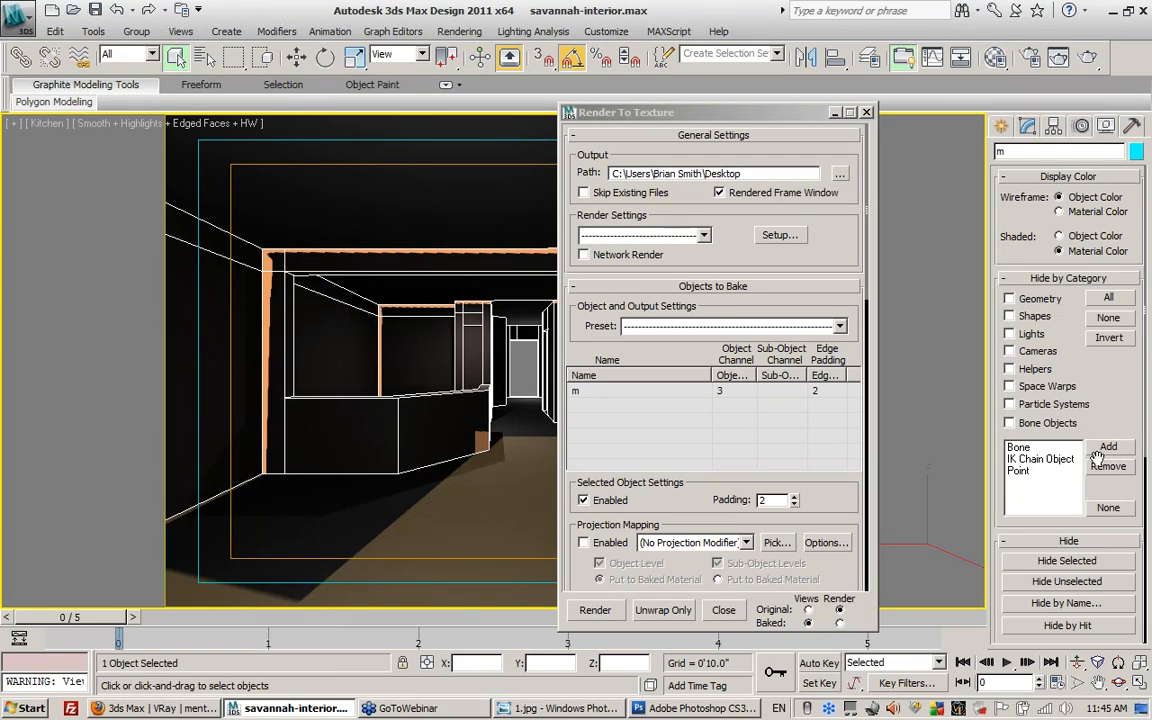
drag(1107, 496, 1093, 395)
click(1088, 540)
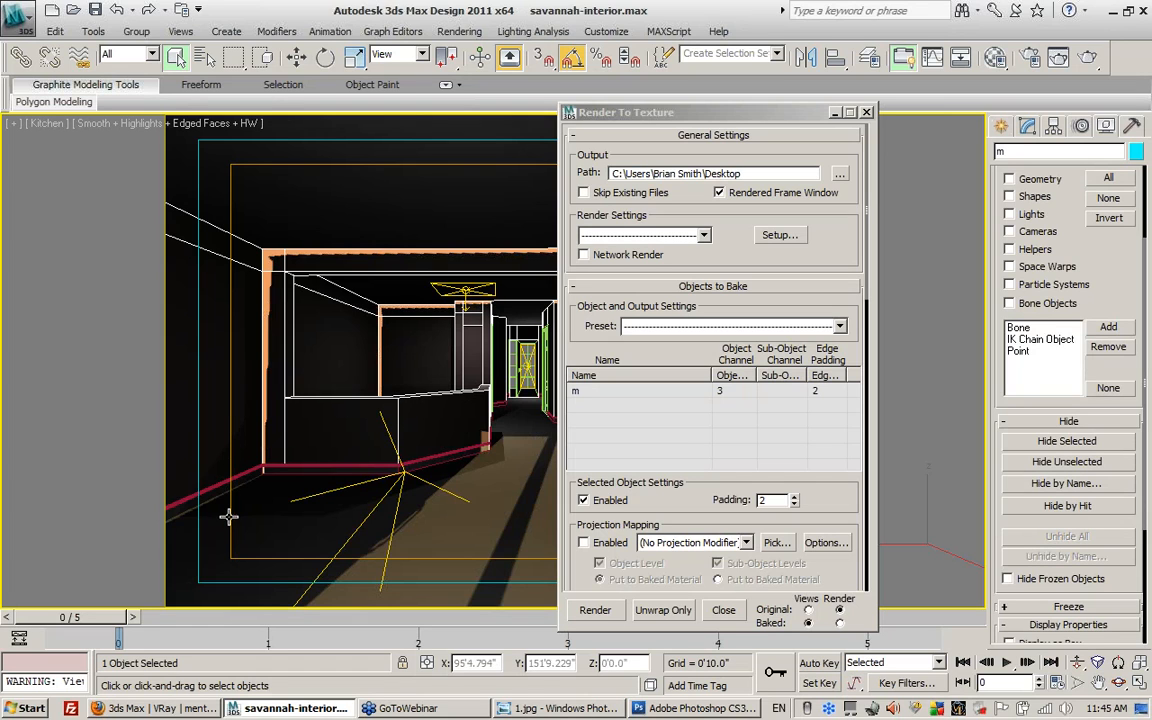
- Add the baseboards to the objects to bake alongside the walls, and move Render To Texture clear of the corridor
ctrl+click(216, 487)
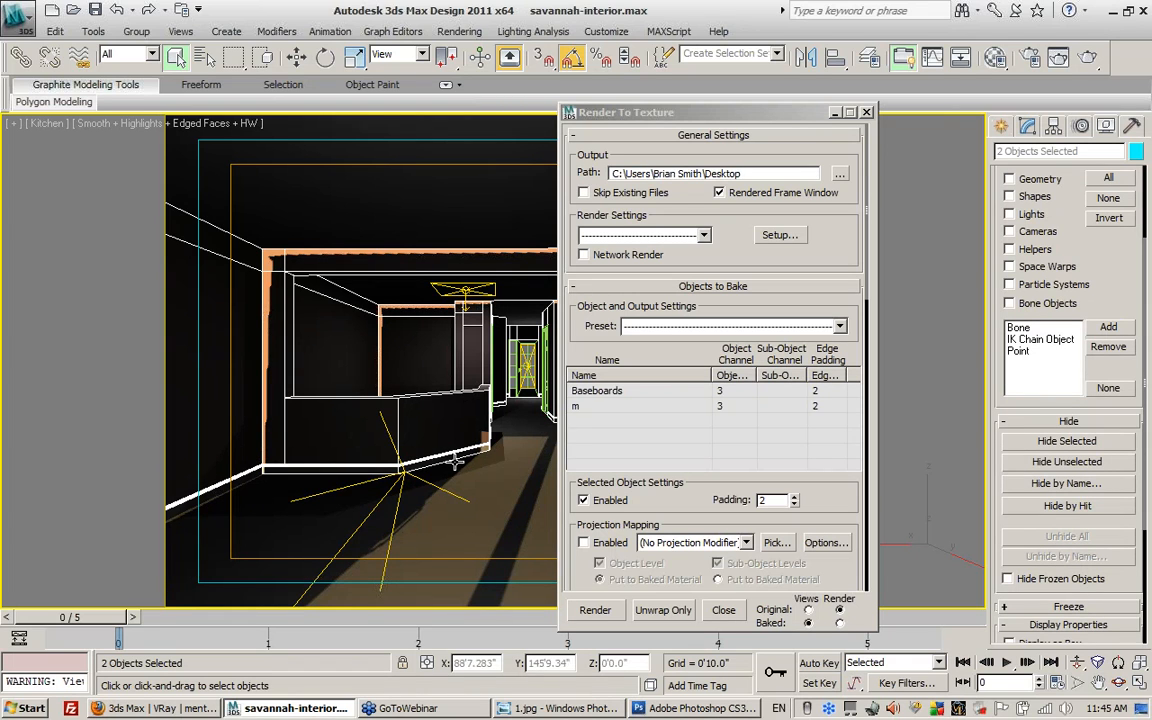
click(578, 408)
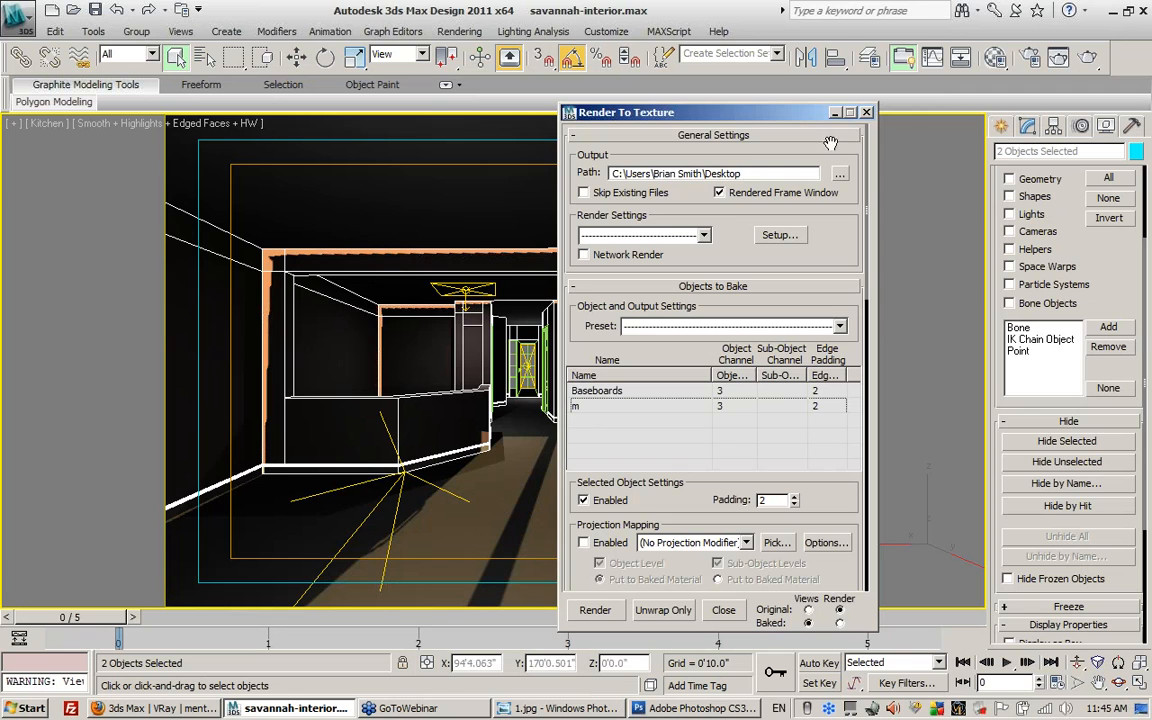
drag(810, 120, 335, 121)
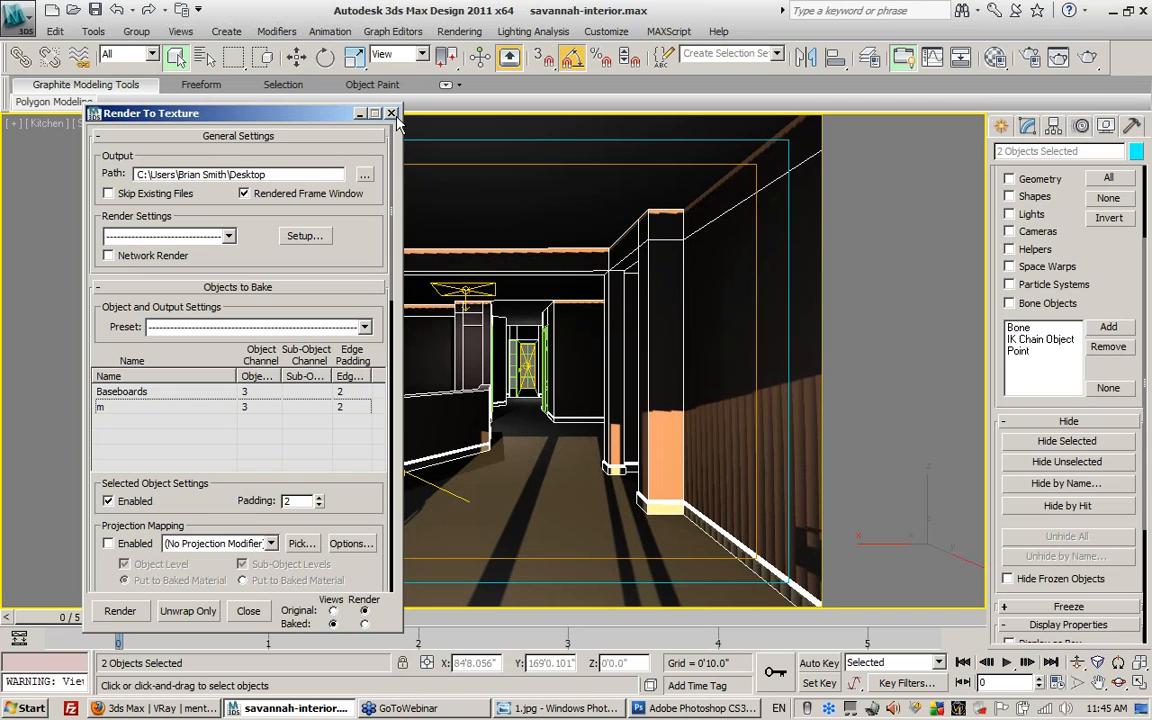
drag(312, 123, 304, 84)
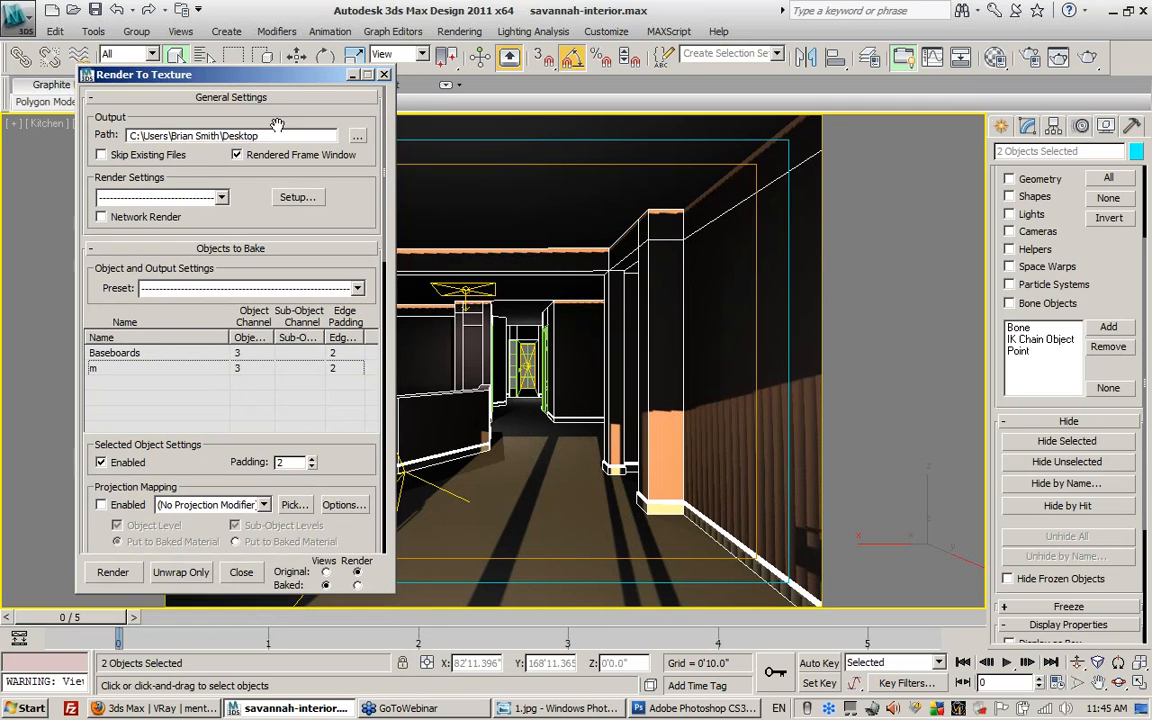
- Add a VRayCompleteMap texture element to the bake output of the walls and baseboards
drag(190, 440, 176, 128)
drag(112, 302, 90, 217)
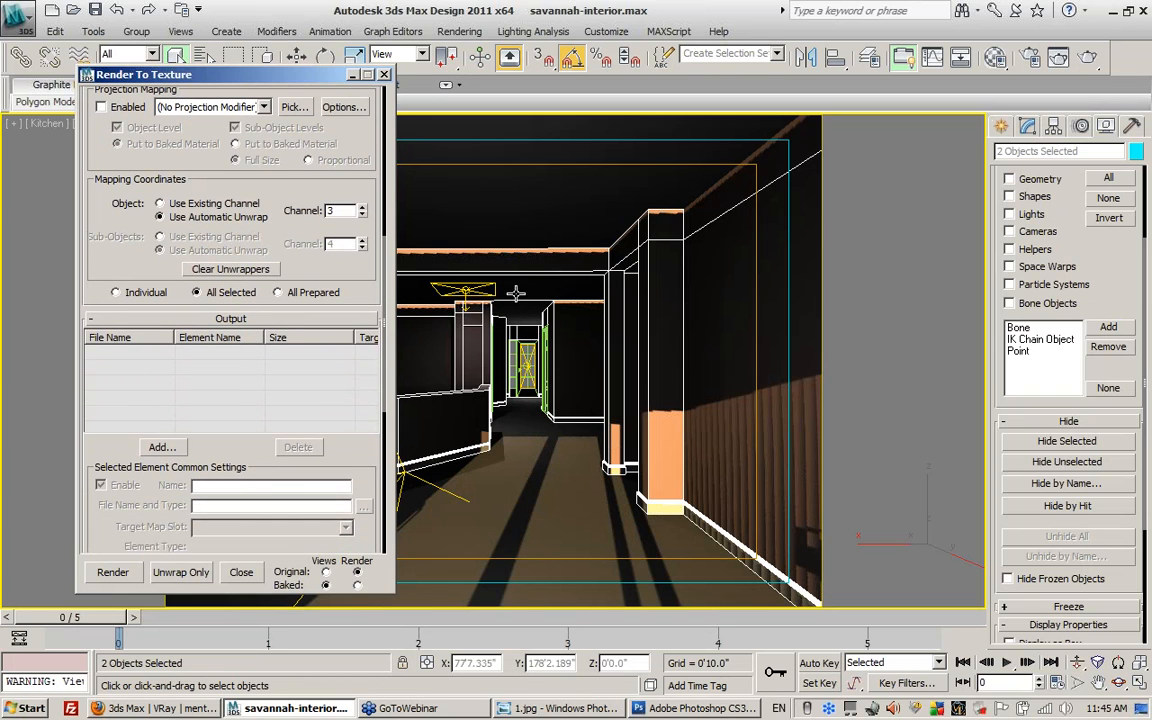
drag(96, 234, 118, 150)
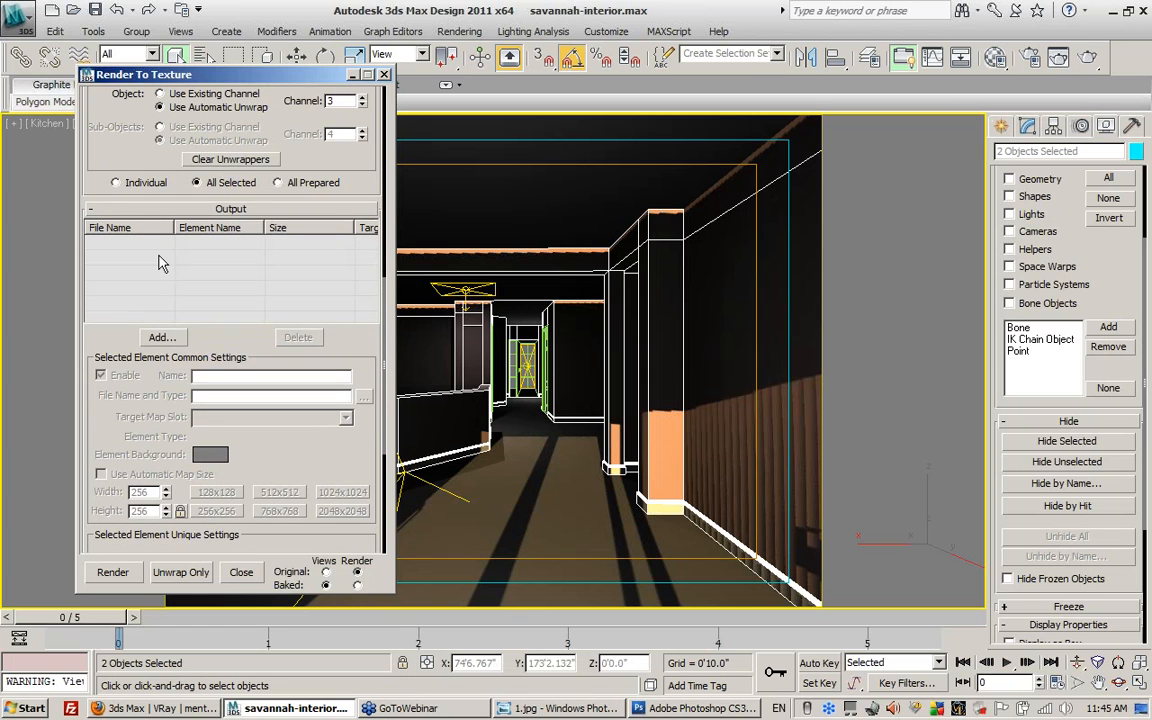
click(162, 338)
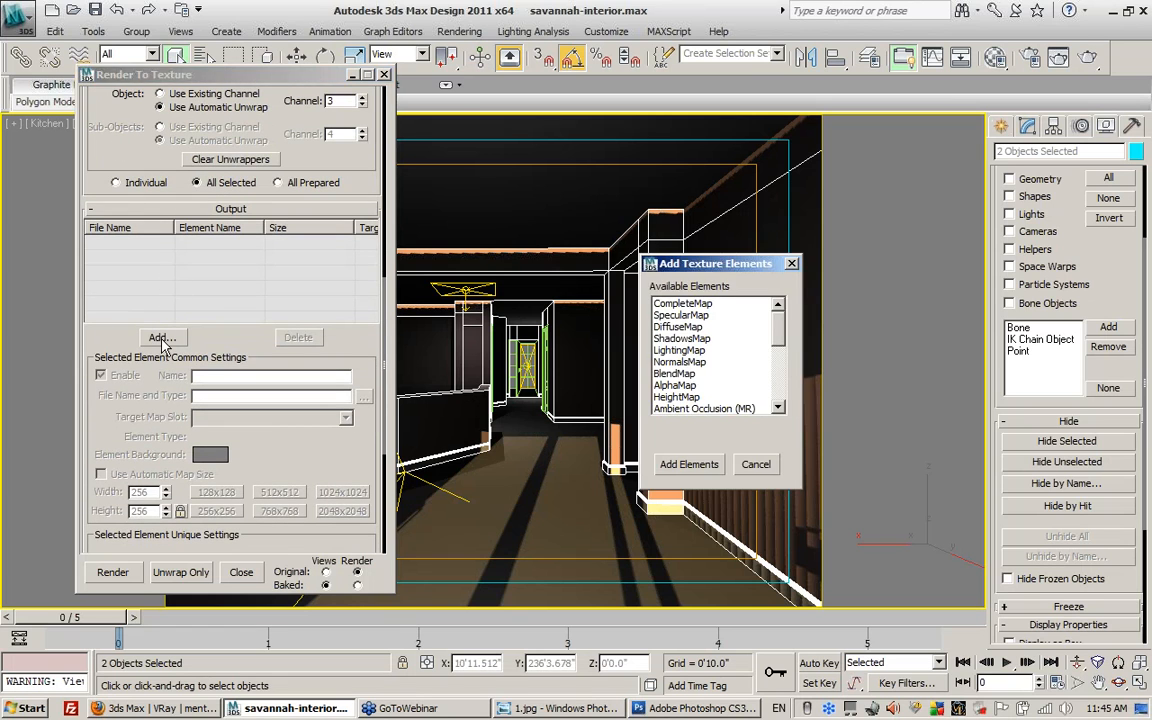
scroll(781, 330, down, 4)
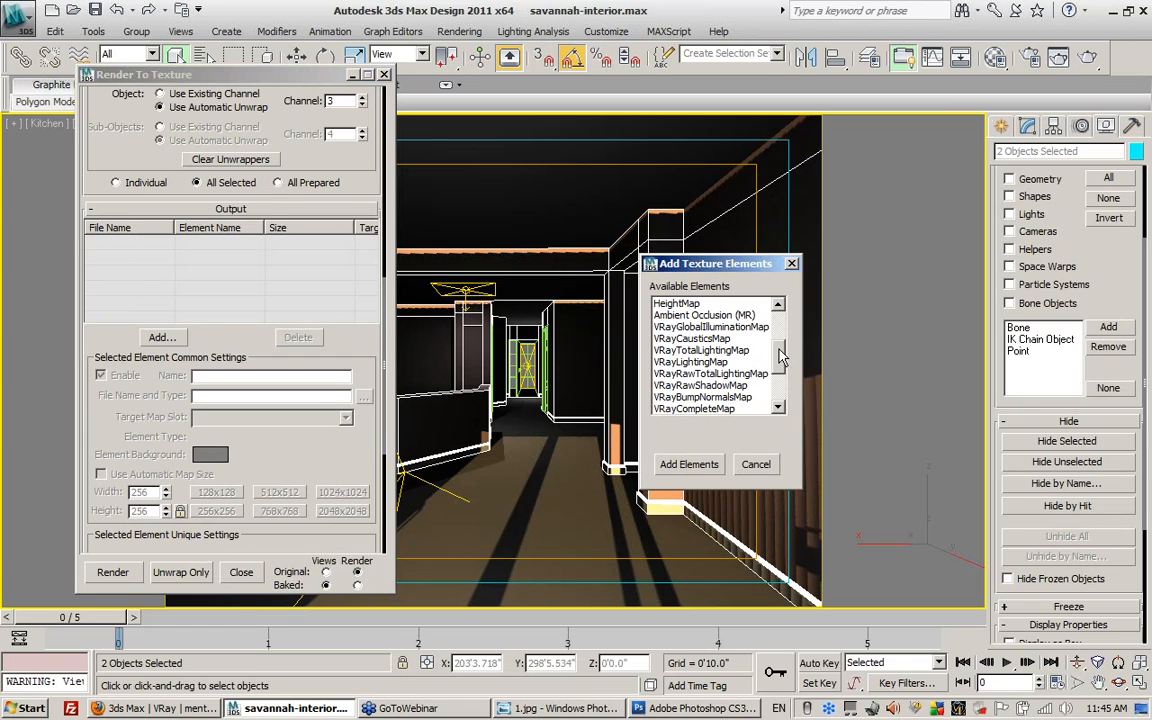
click(684, 386)
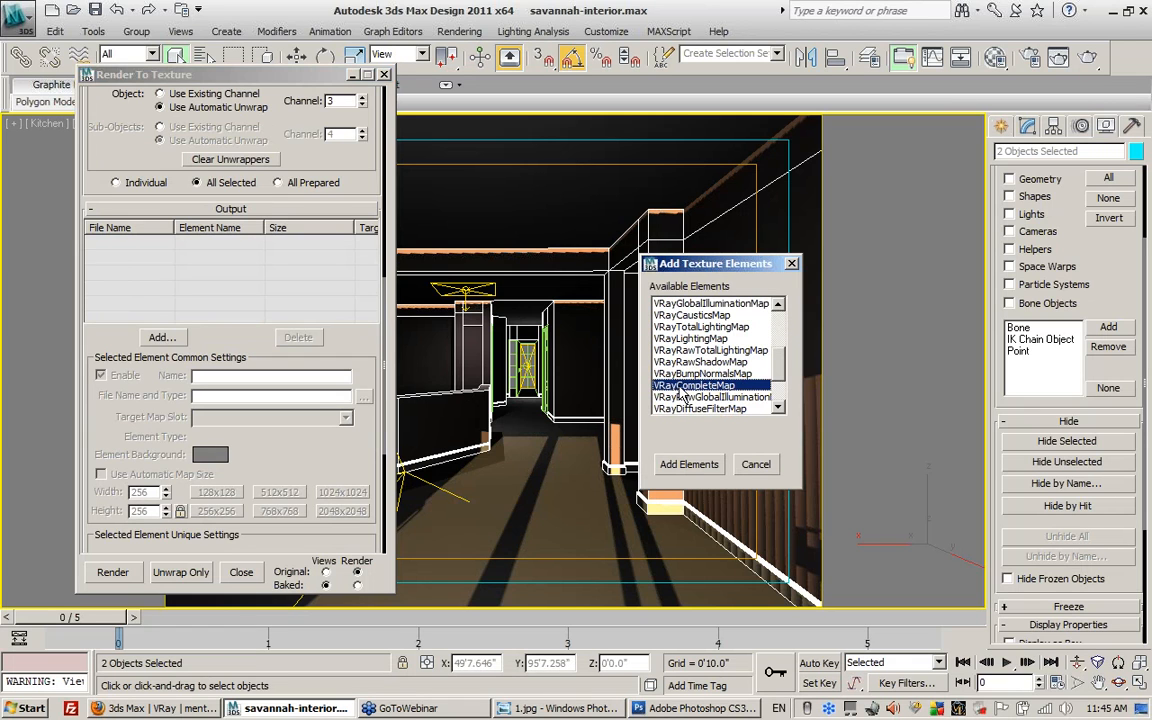
double_click(701, 386)
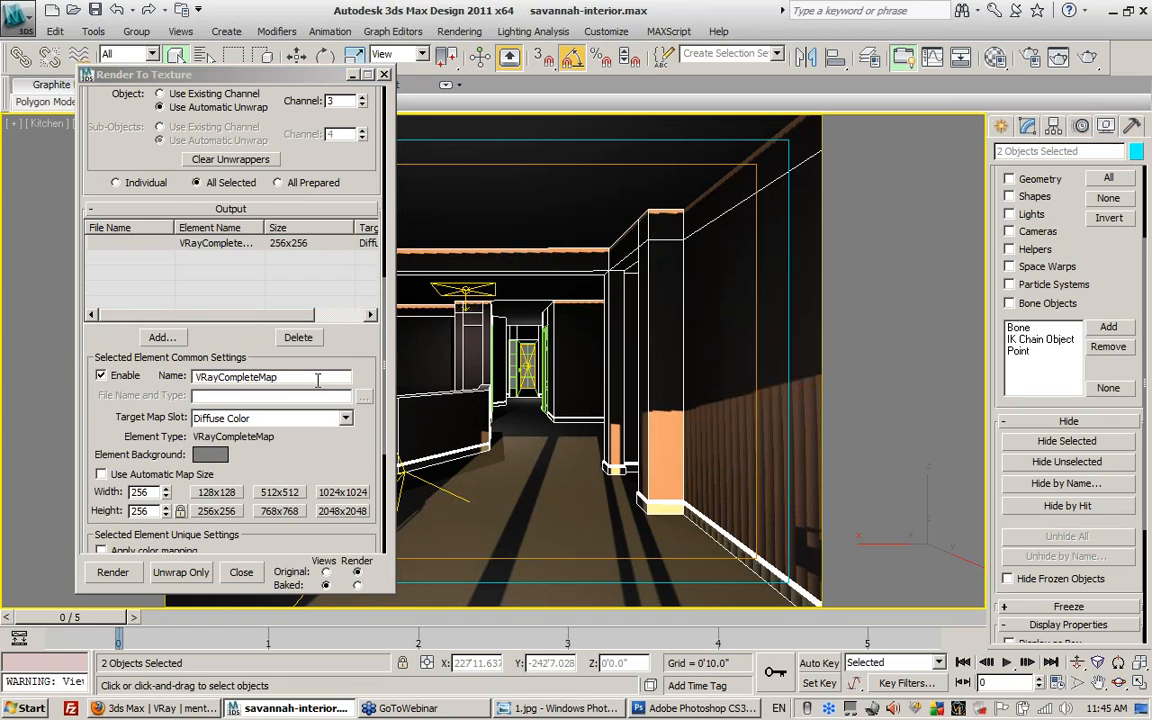
- Target the VRayCompleteMap to the Self-Illumination slot at 512x512 with color mapping applied
drag(371, 459, 350, 318)
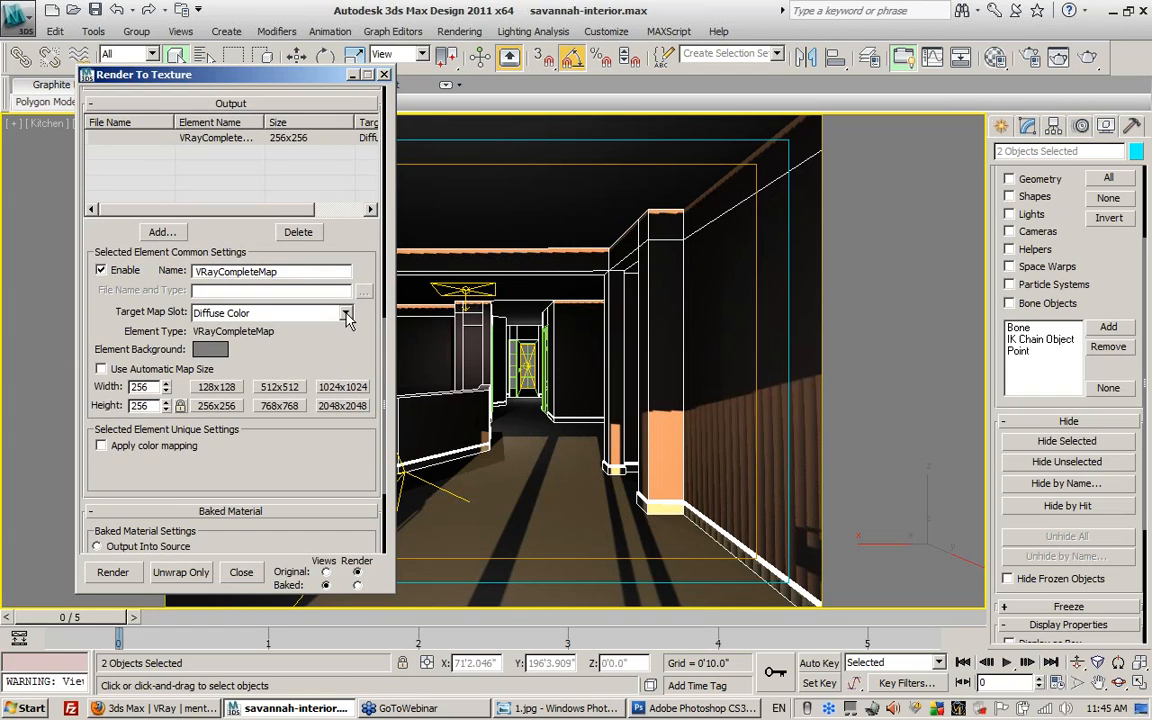
click(345, 313)
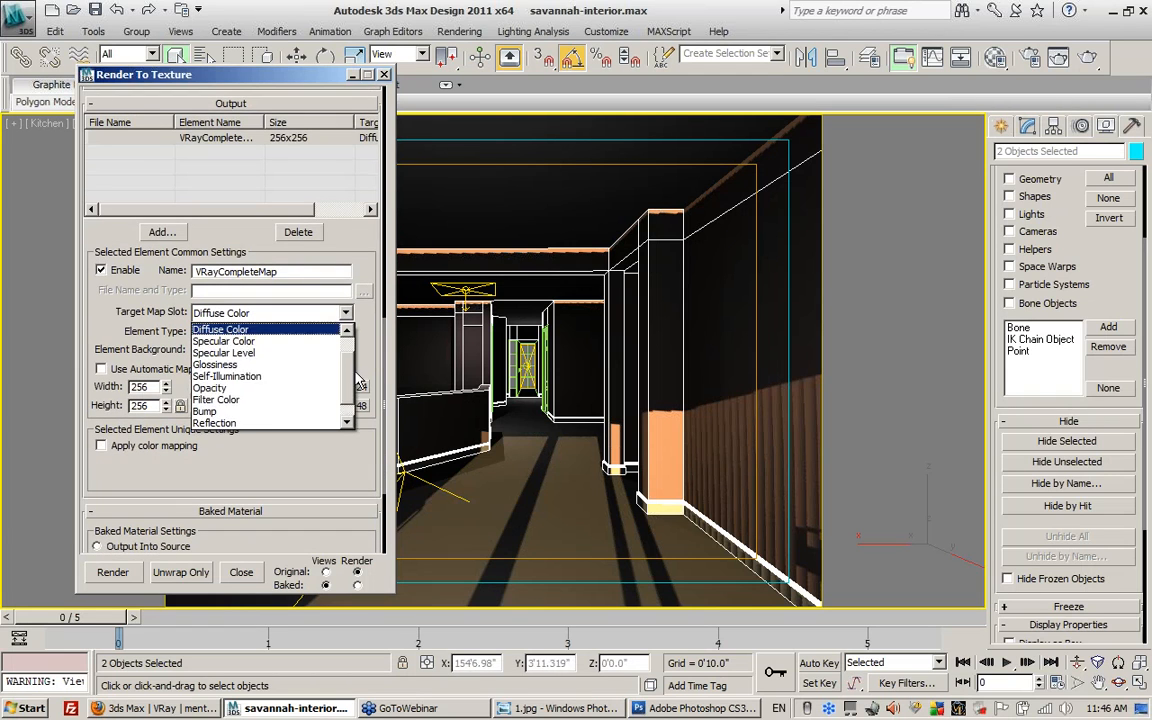
scroll(326, 380, up, 1)
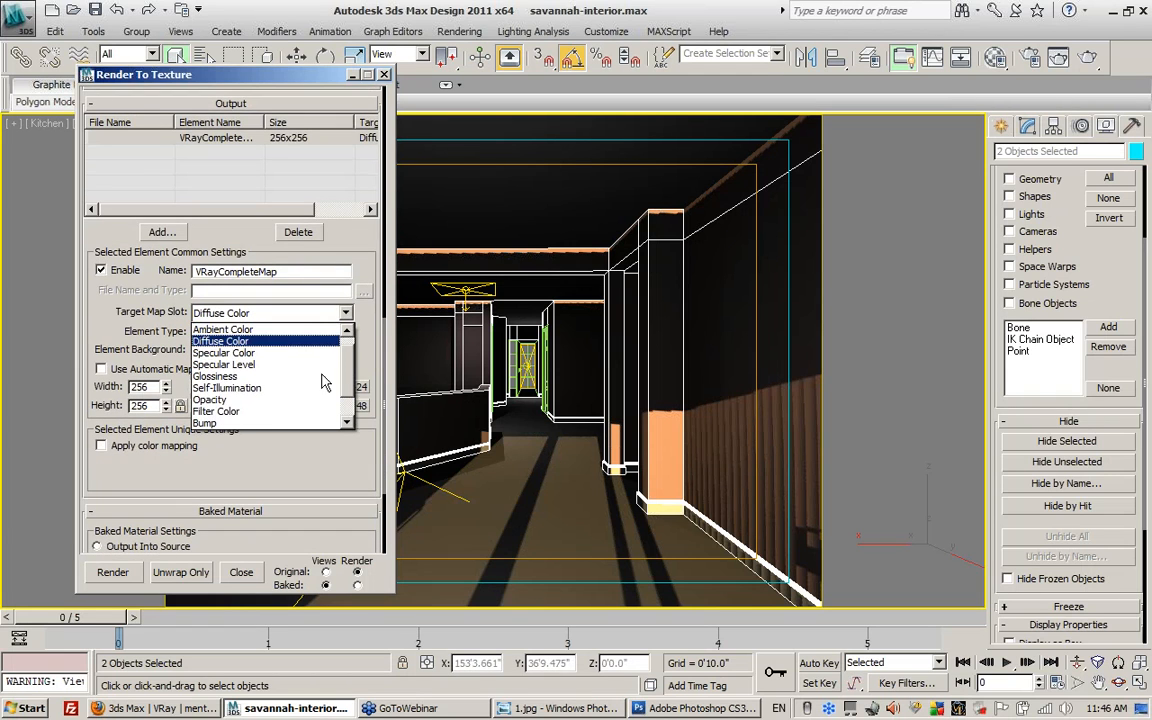
click(256, 393)
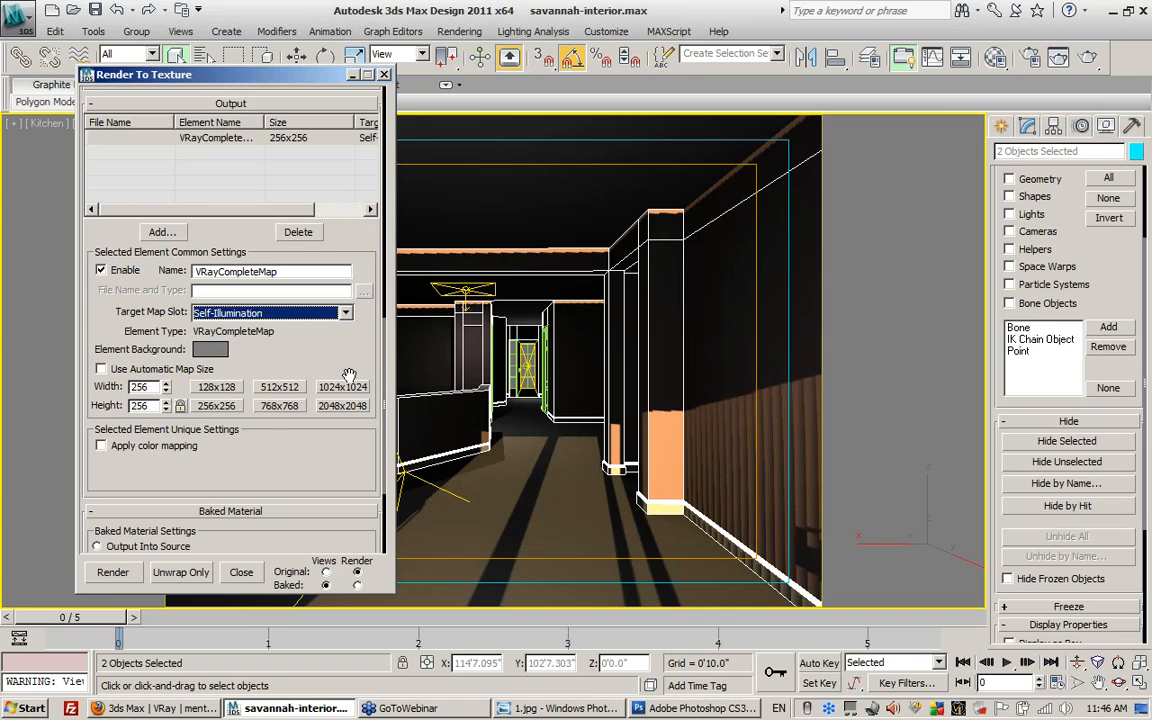
drag(252, 312, 250, 240)
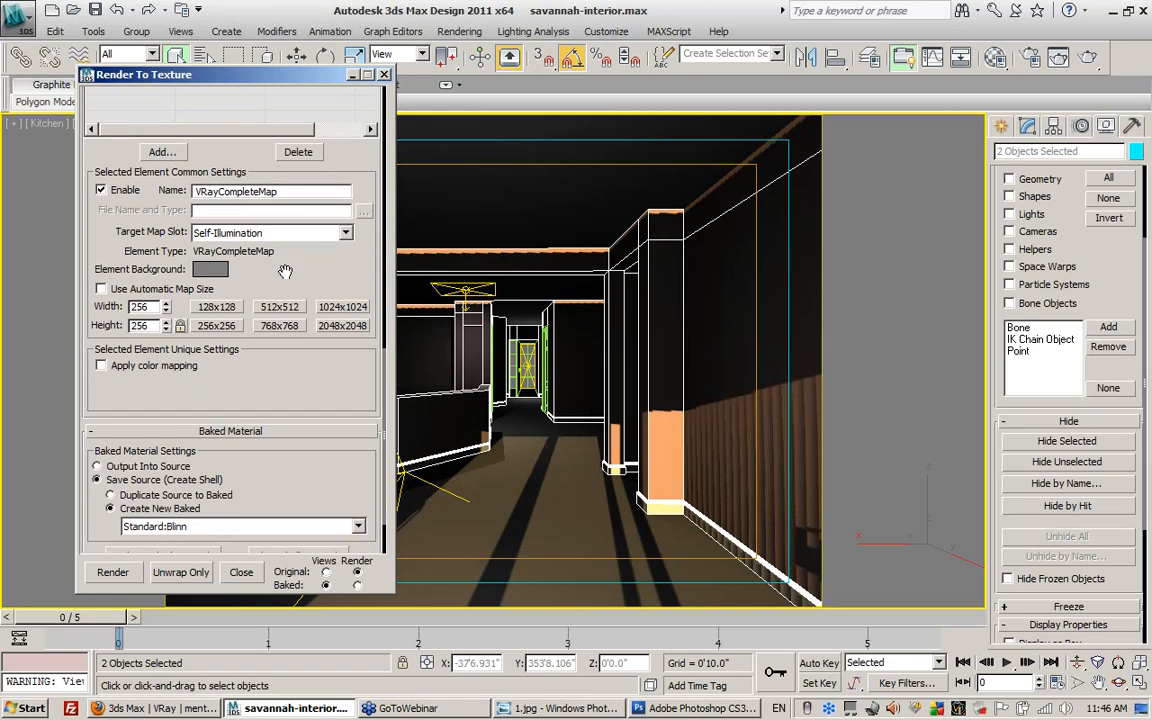
click(279, 306)
scroll(281, 420, down, 3)
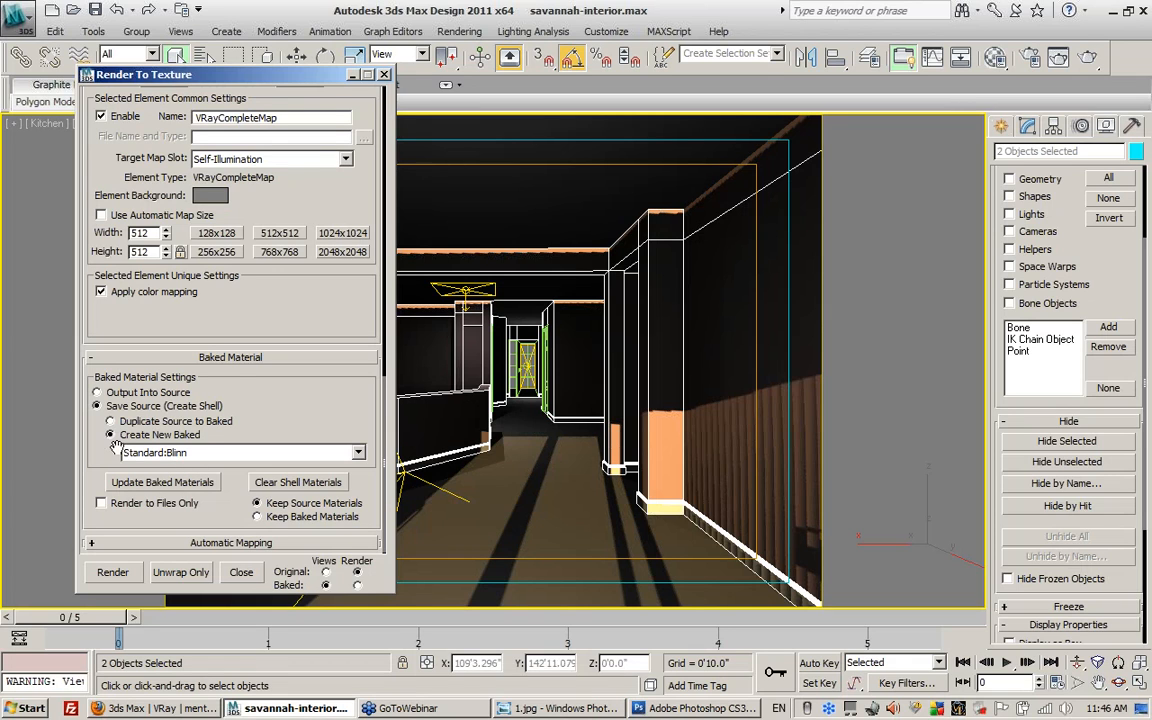
- Bake the selected objects to new Standard:Blinn materials, using the baked versions for rendering, and move the rendered image off the settings
click(172, 452)
click(172, 460)
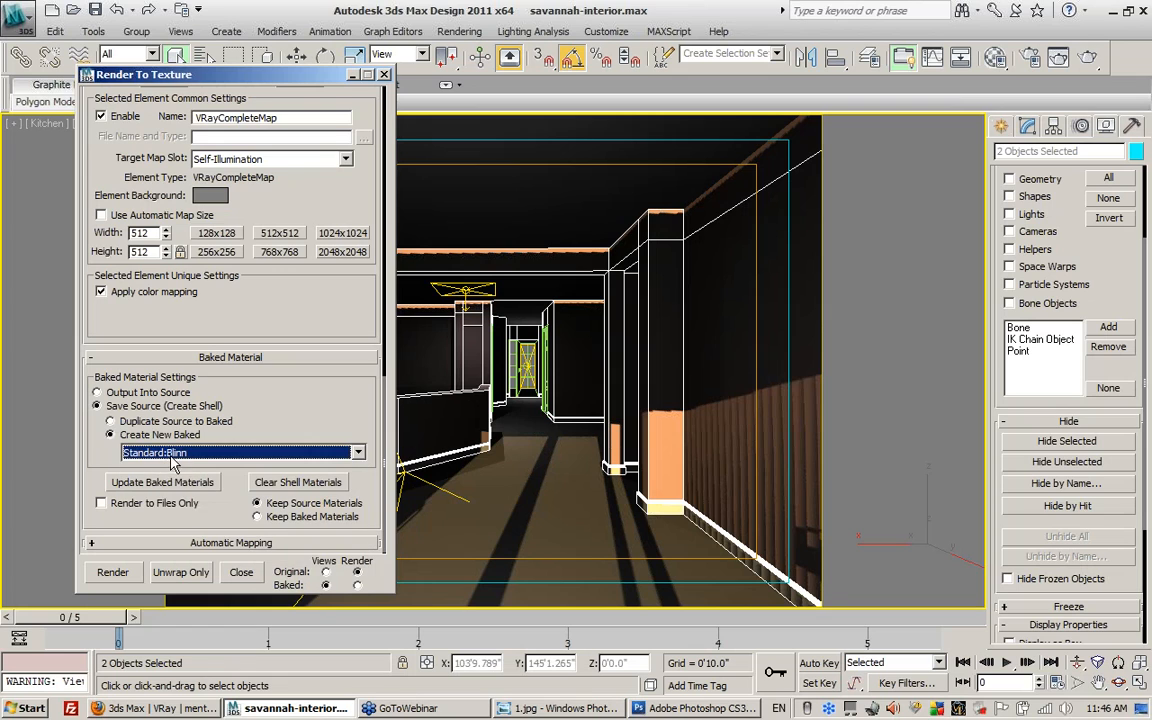
click(303, 422)
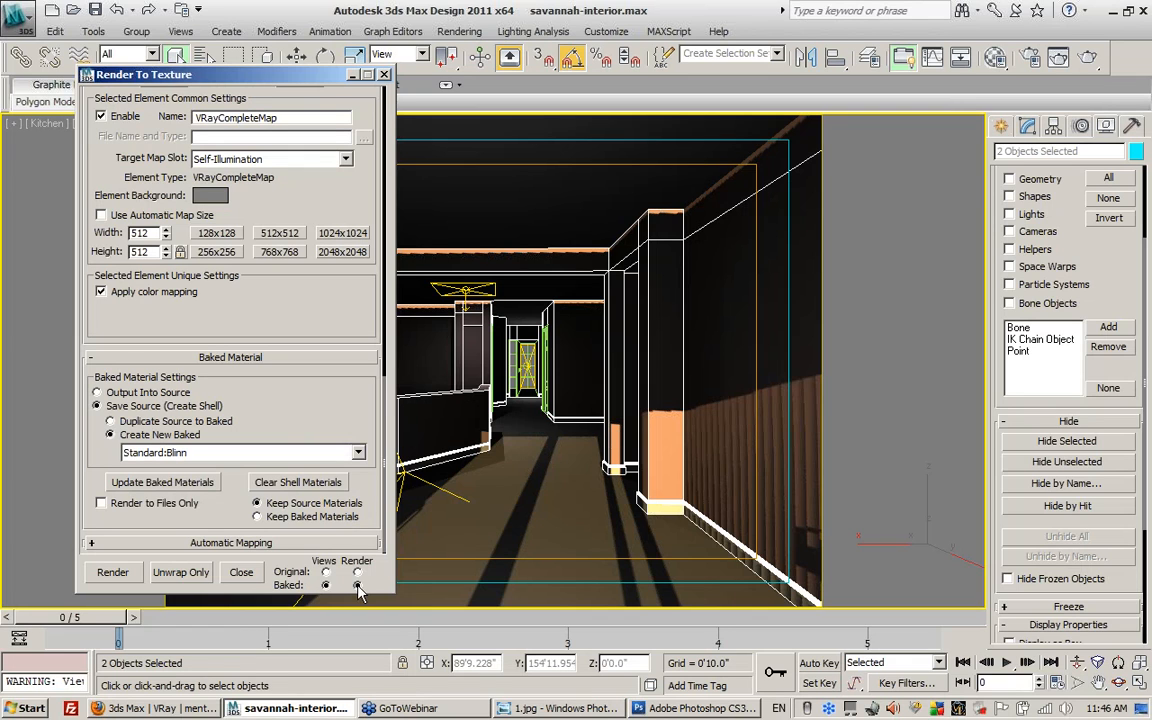
click(113, 573)
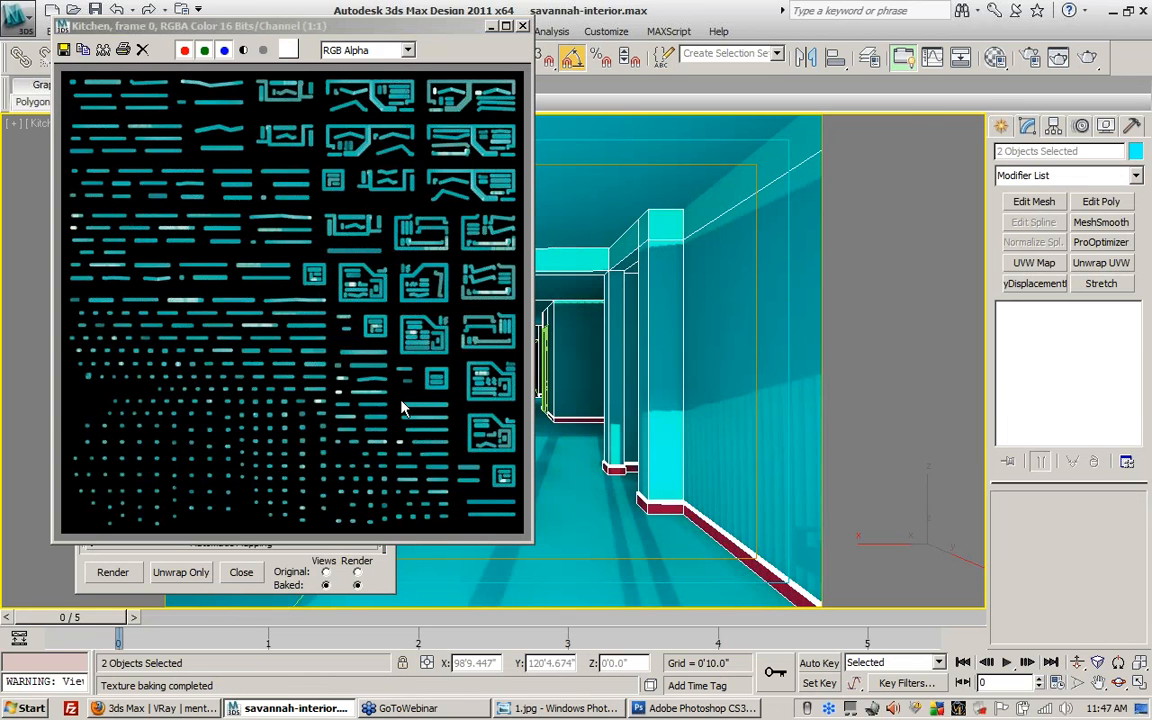
drag(387, 28, 755, 116)
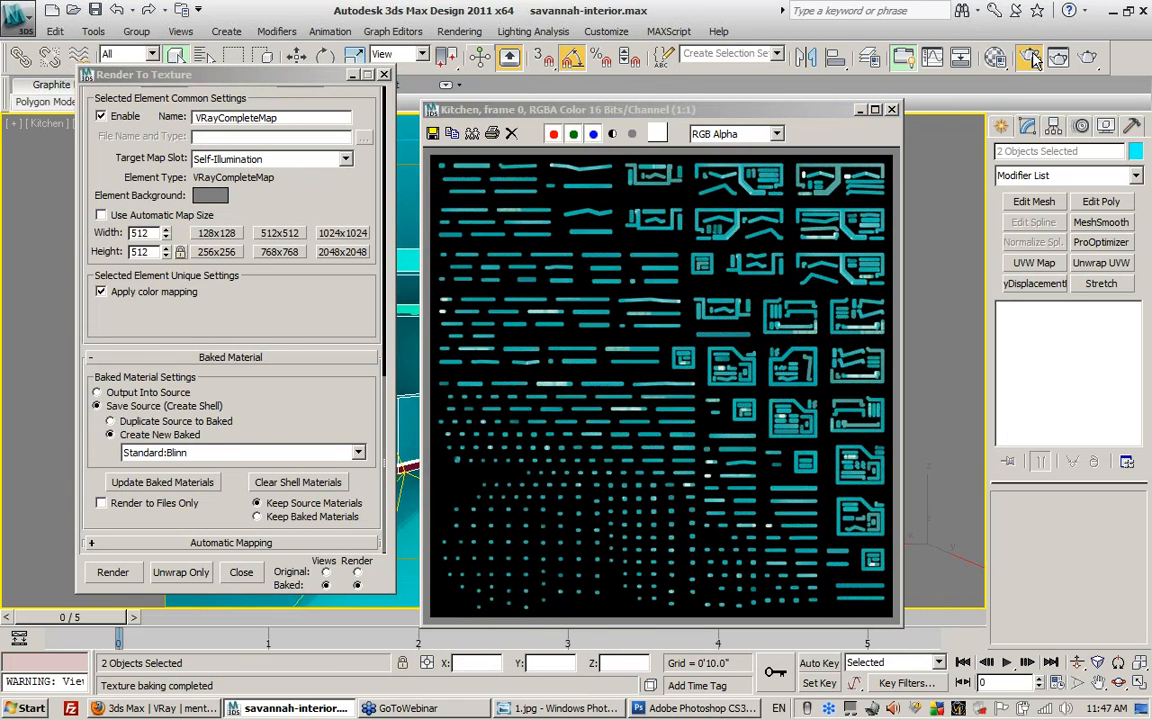
- Review the irradiance map, light cache and image sampler settings in Render Setup, then close it
click(1032, 58)
click(375, 77)
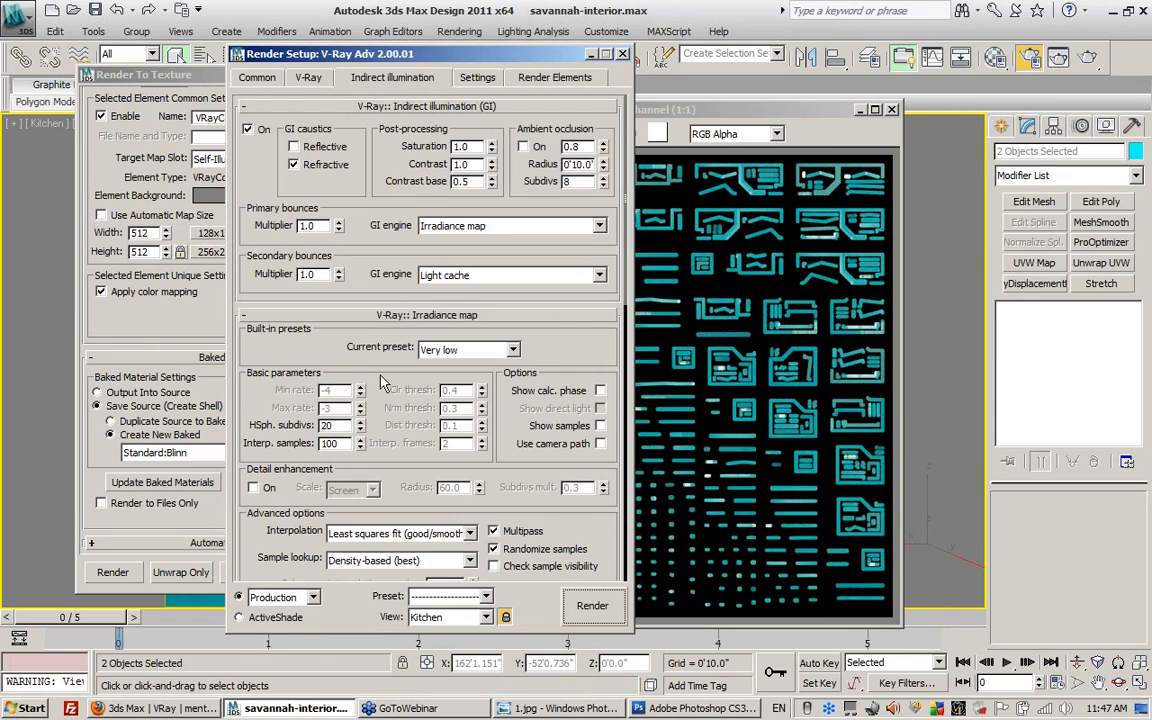
drag(383, 381, 356, 200)
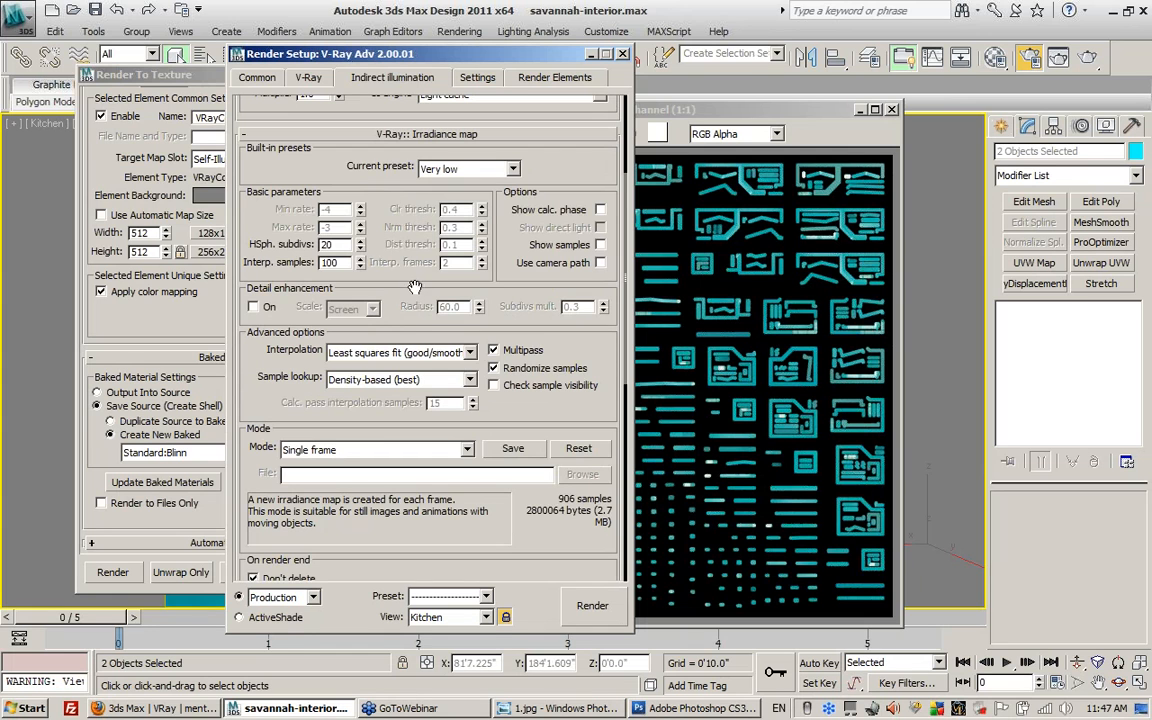
scroll(385, 318, down, 5)
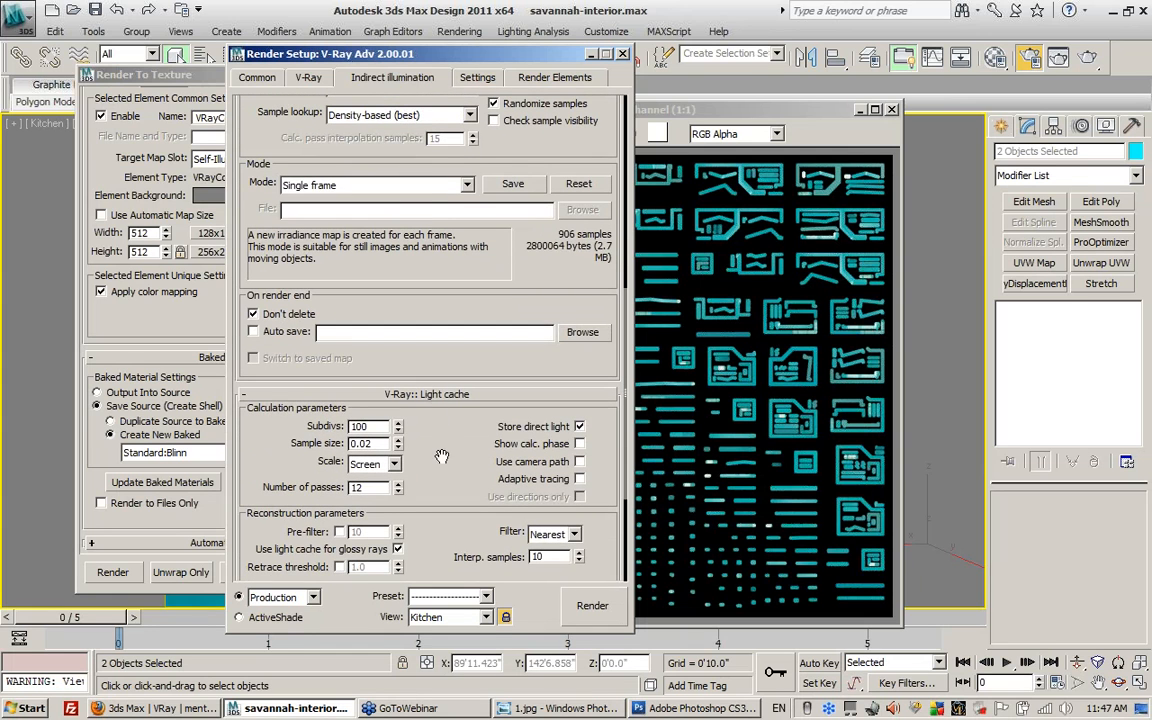
double_click(380, 428)
scroll(439, 277, up, 6)
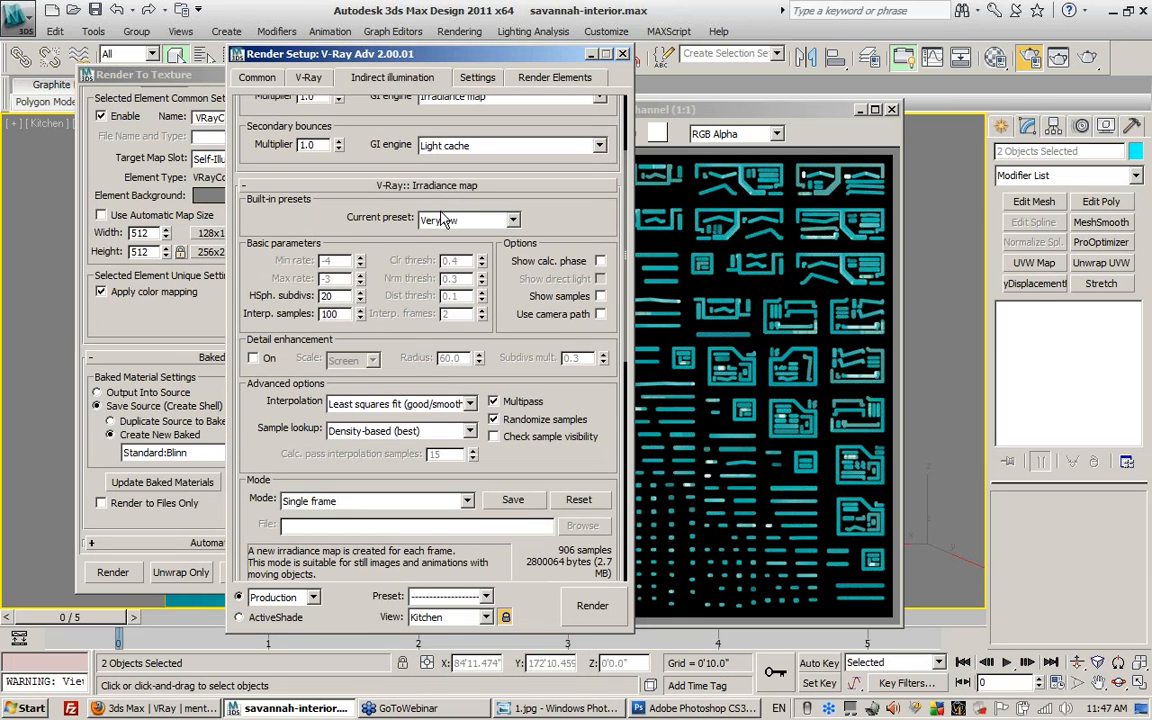
click(316, 80)
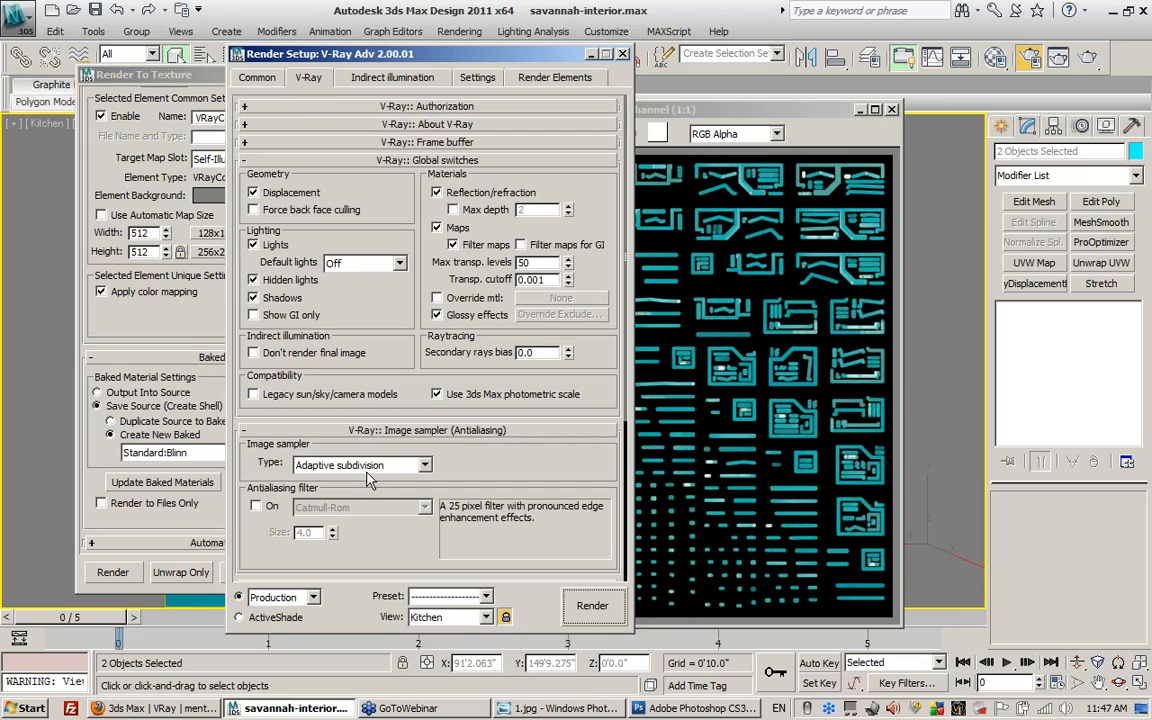
click(623, 55)
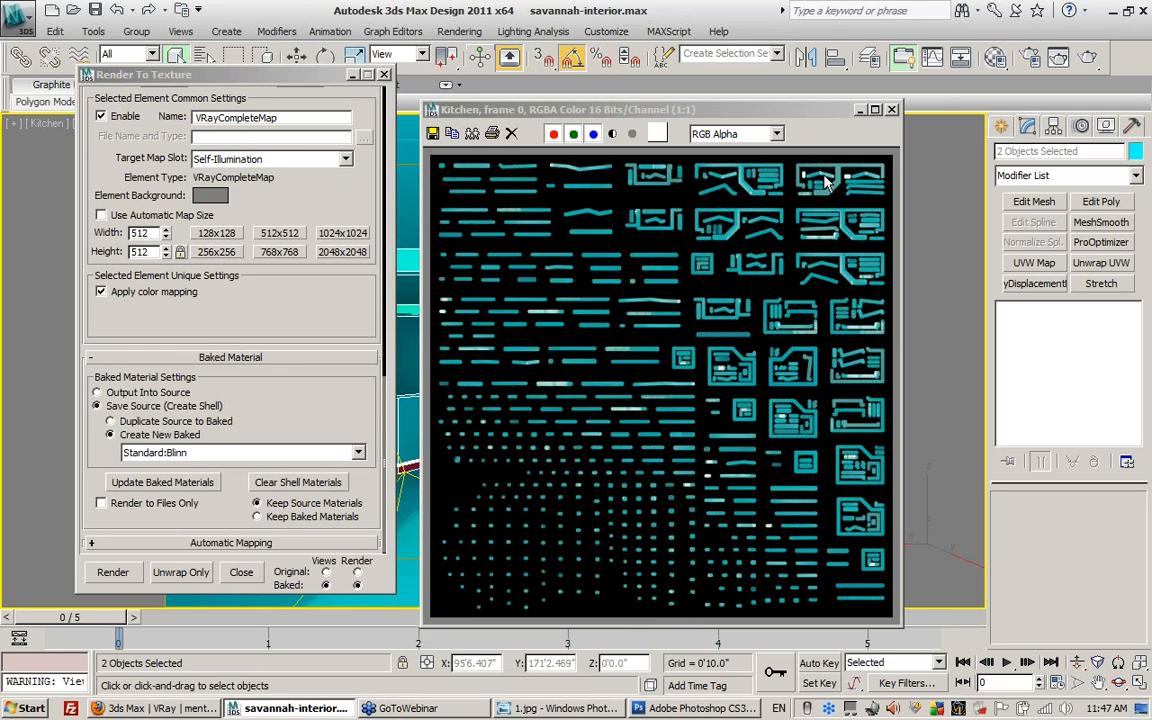
- Minimize the rendered texture map and move Render To Texture aside to inspect the baked walls in the Kitchen view
drag(731, 112, 810, 125)
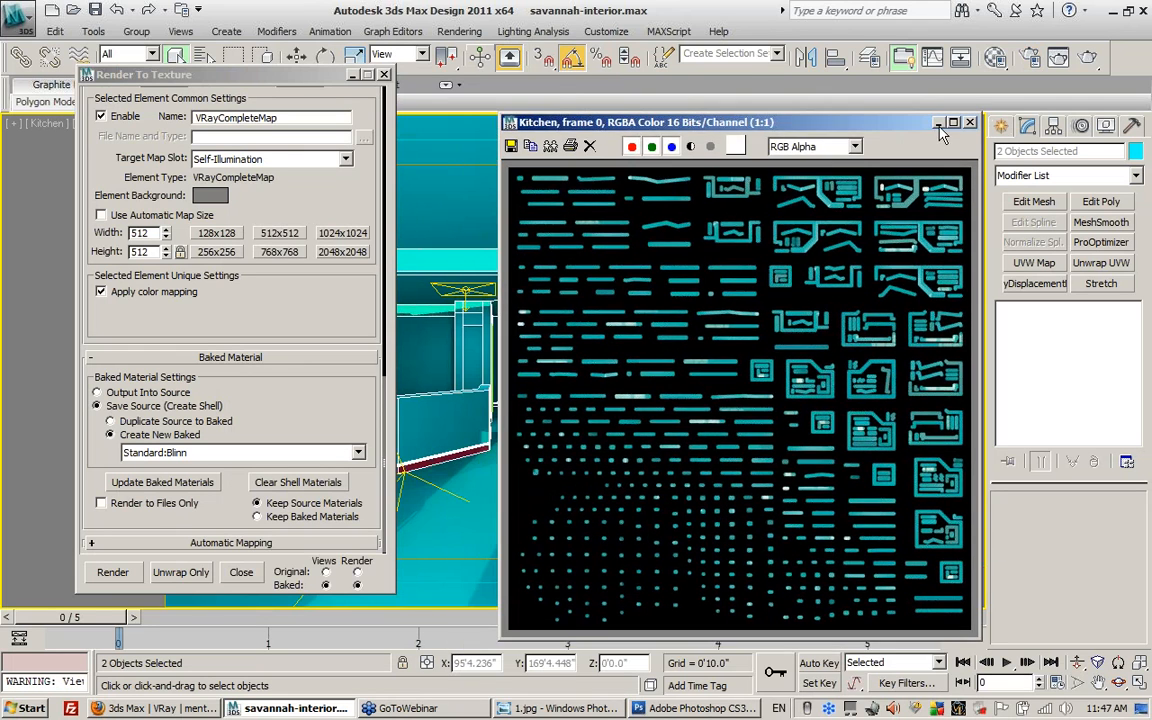
click(938, 123)
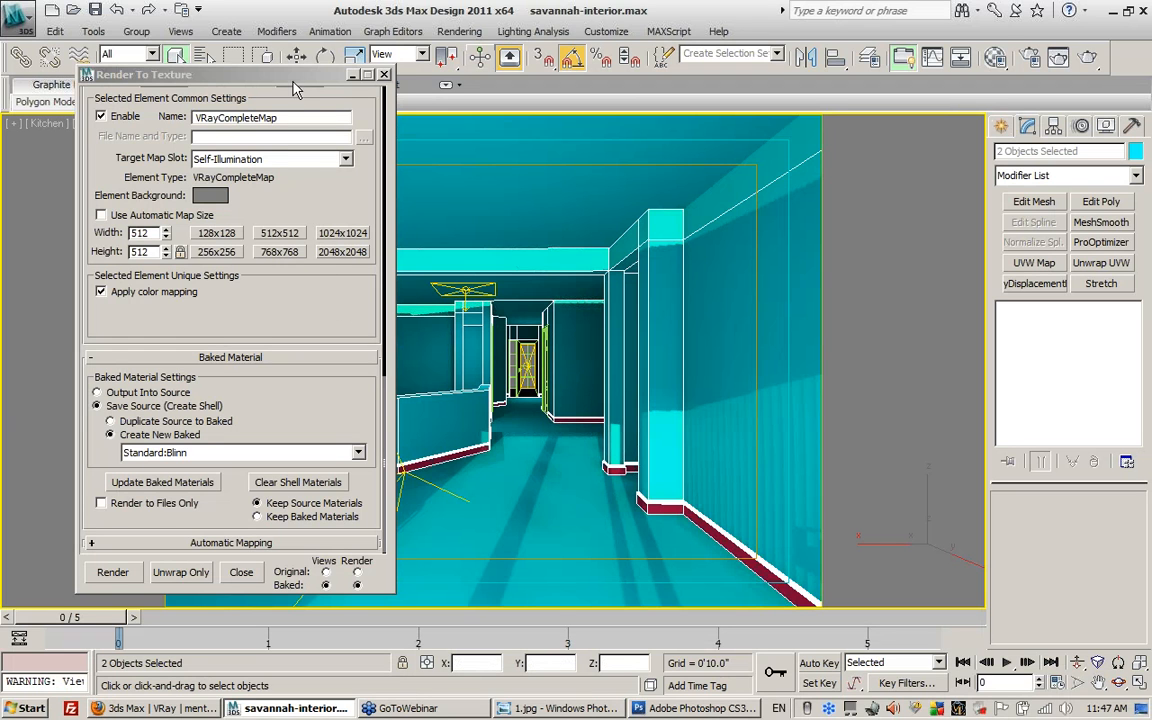
drag(293, 80, 233, 85)
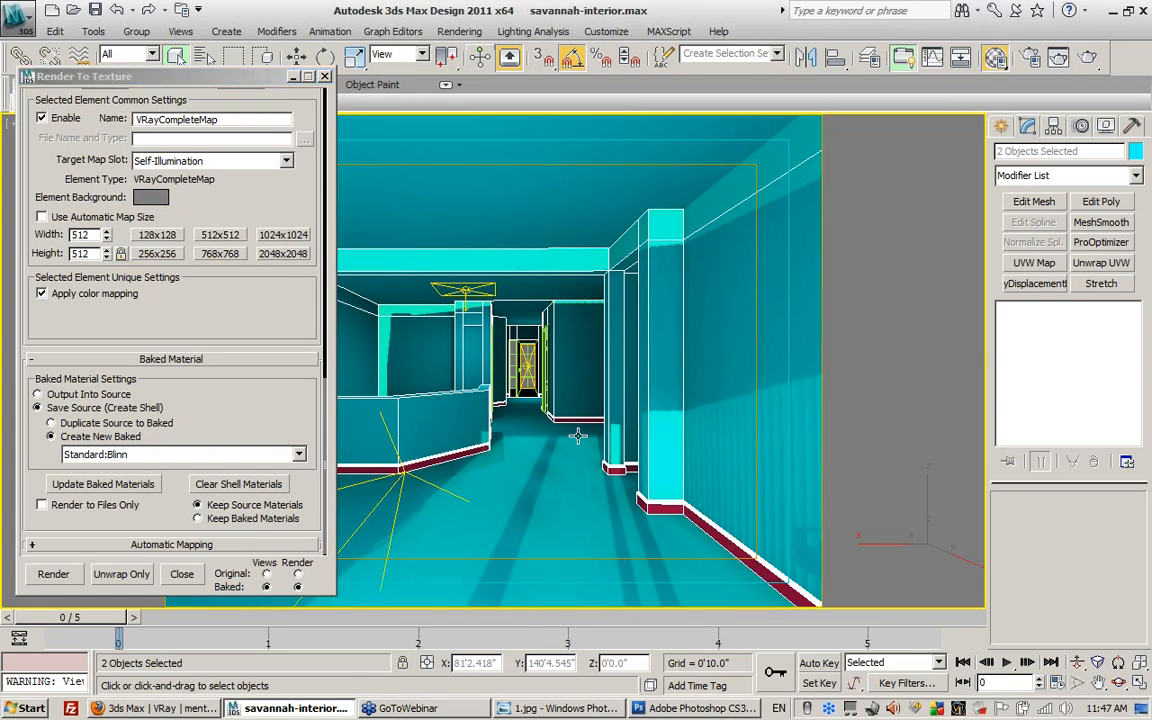
- Load the walls' baked shell material from the scene into the Plane sample slot of the Material Editor
key(m)
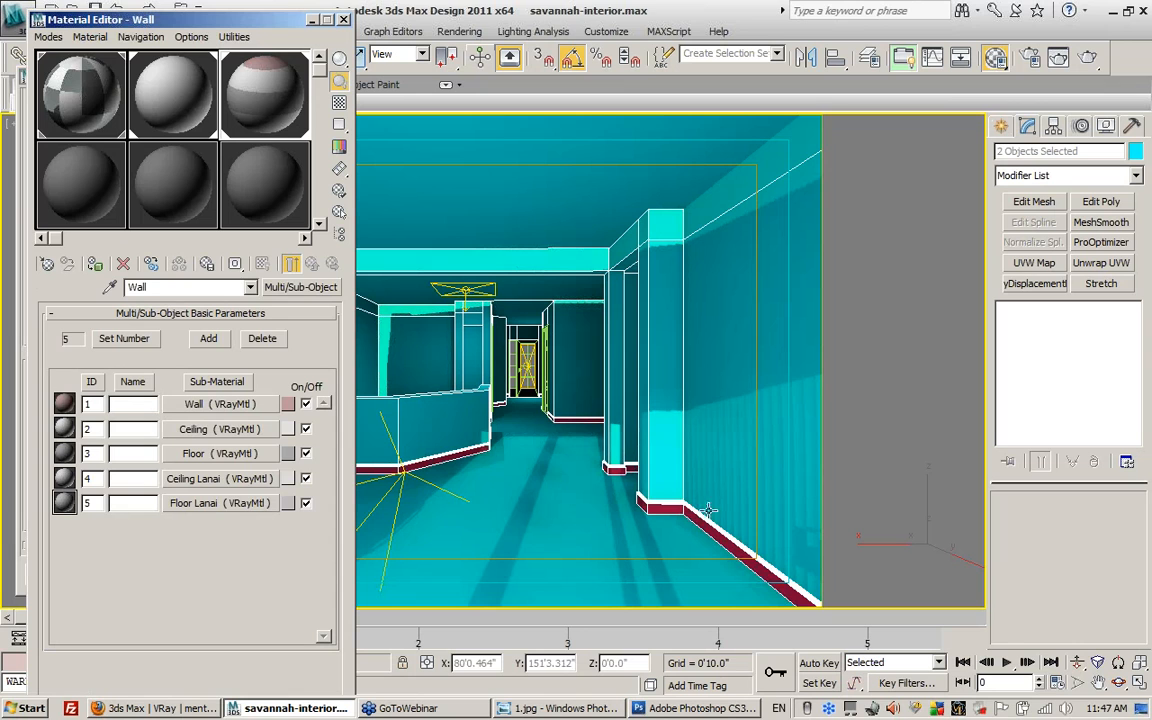
click(100, 182)
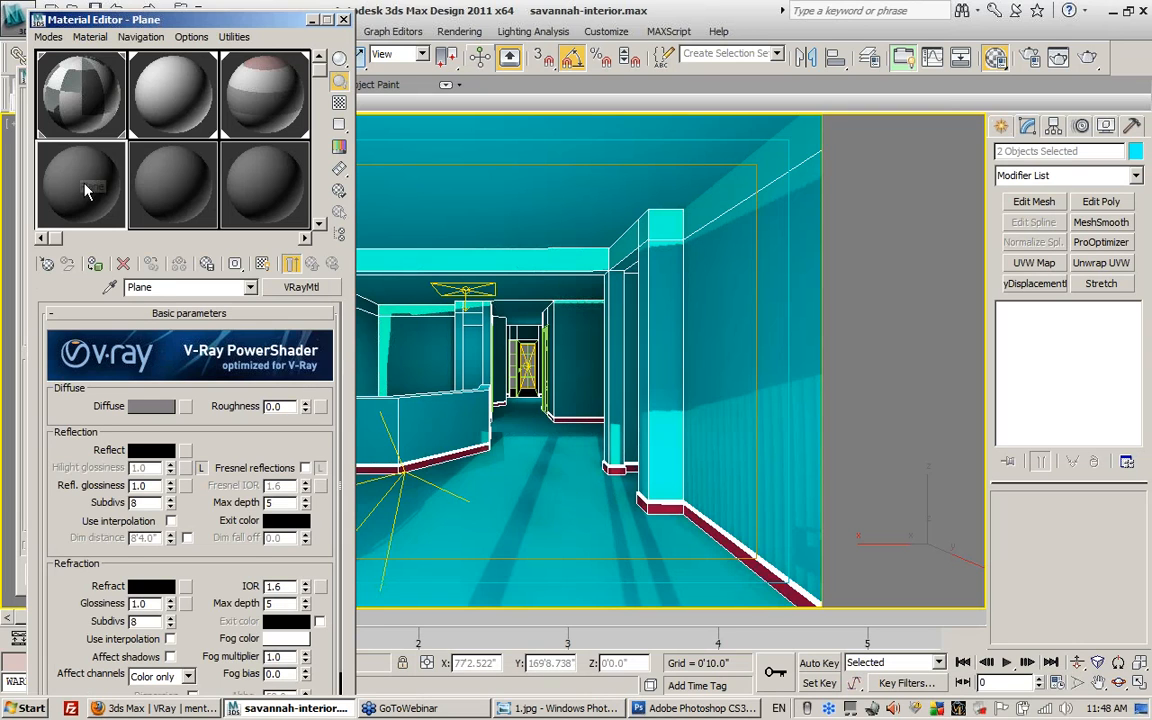
click(110, 288)
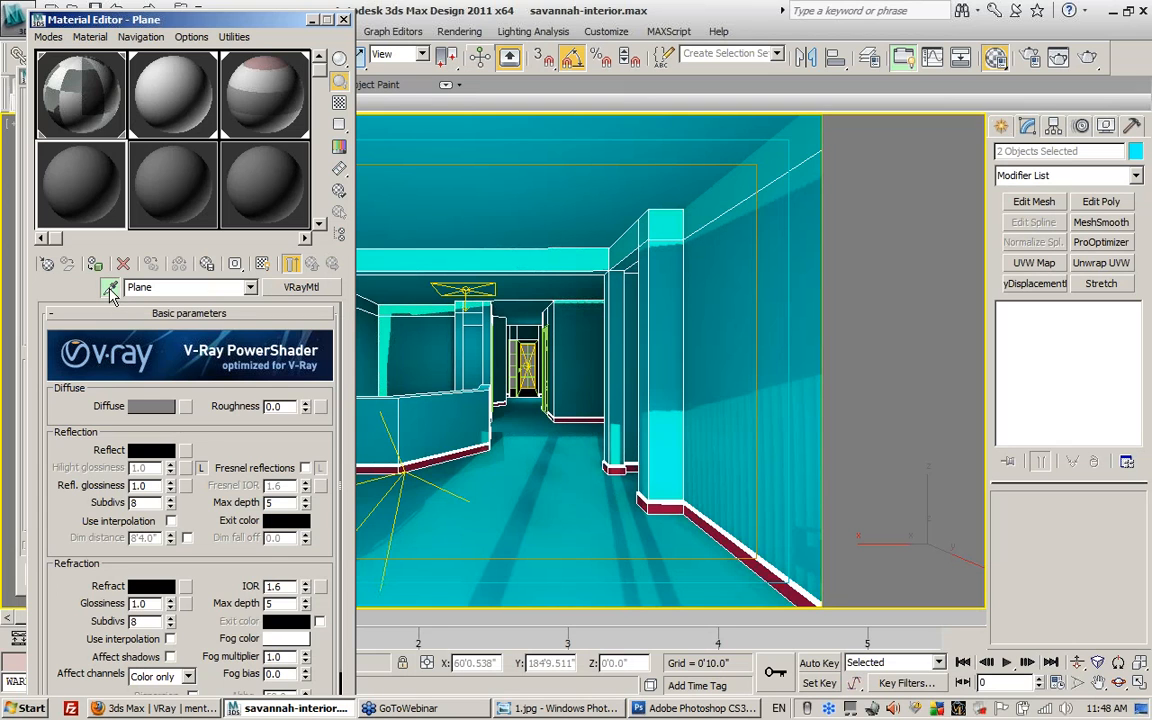
click(722, 464)
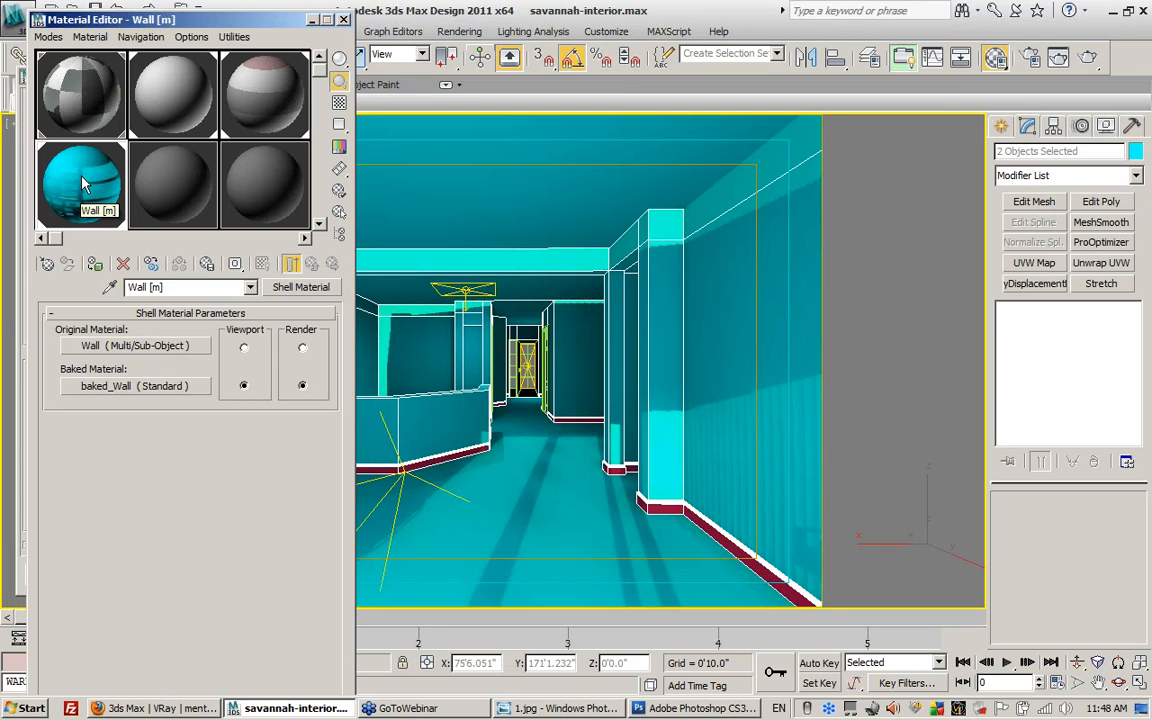
- Load the baseboards' baked shell material from the scene into the empty sample slot beside the Wall material
click(165, 178)
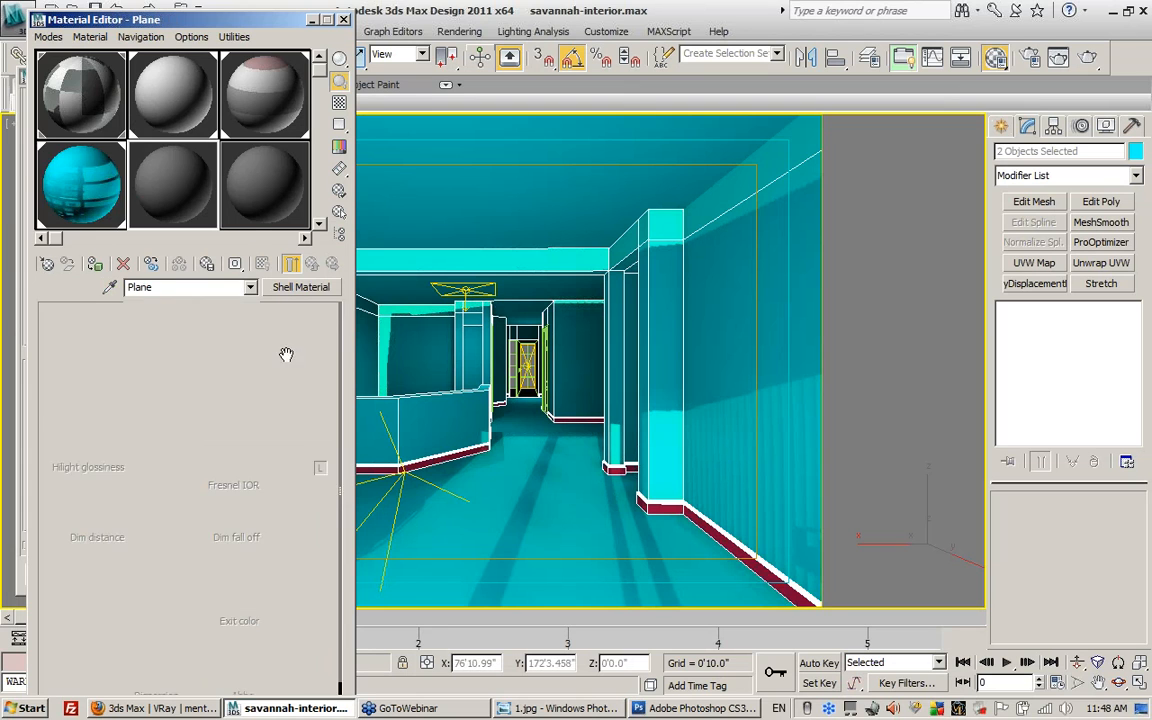
click(110, 287)
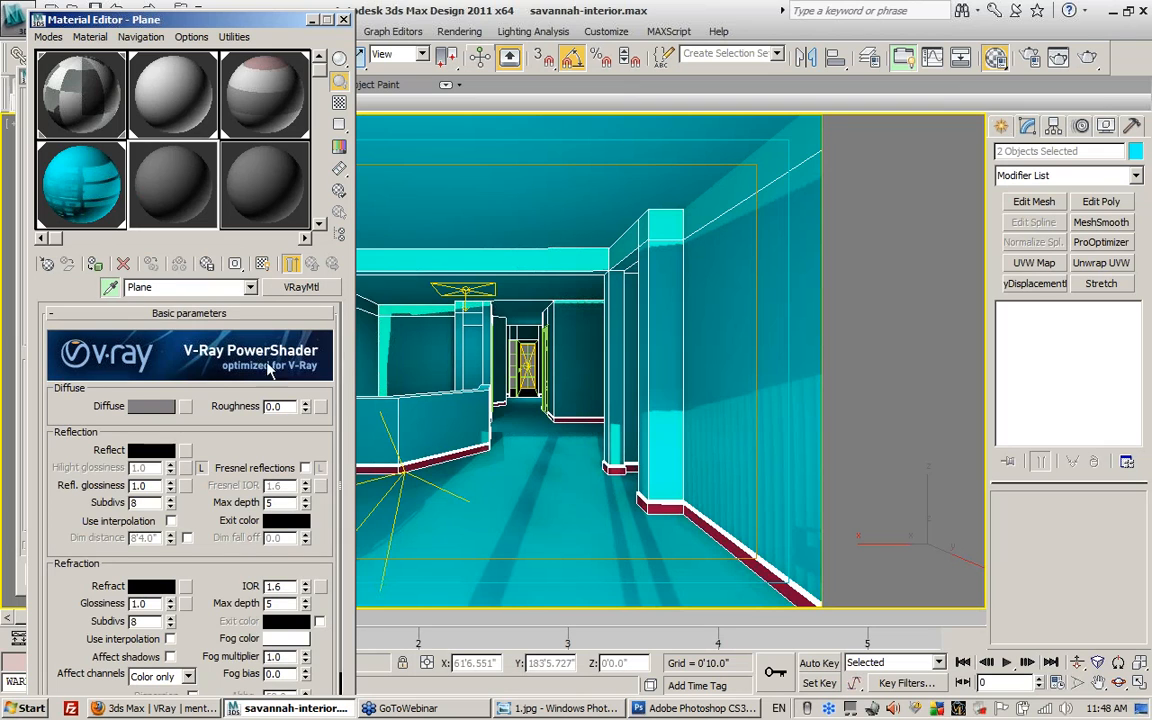
click(645, 495)
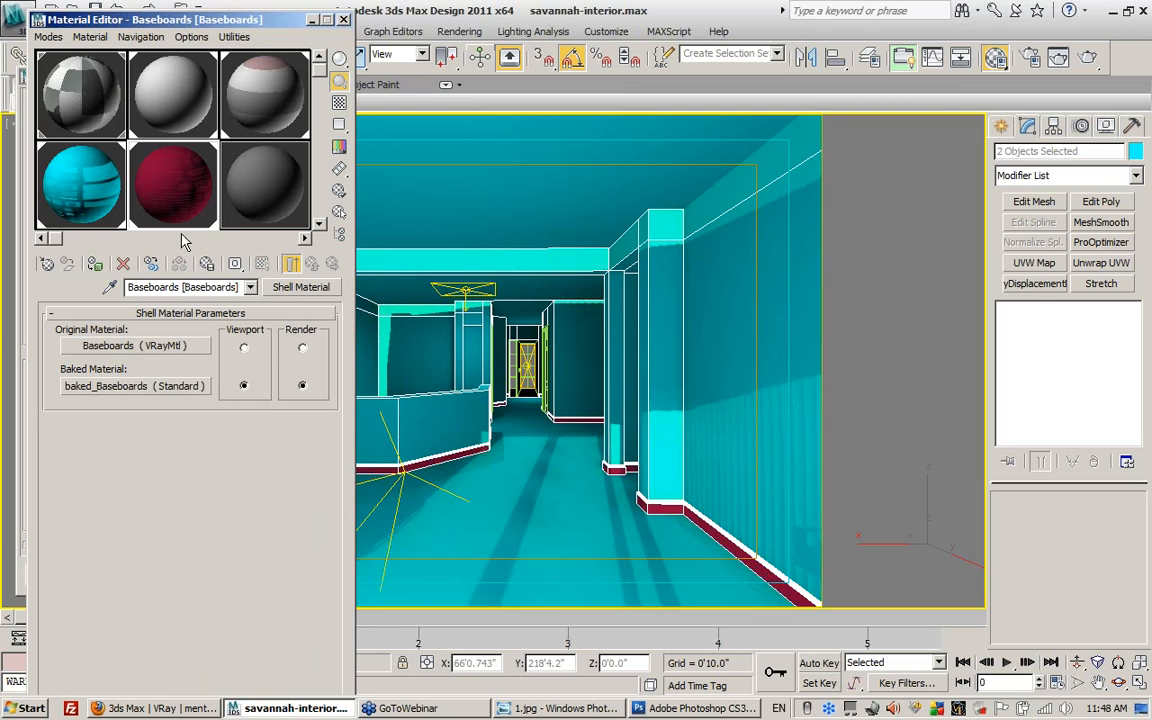
- Enable self-illumination color on the baked_Wall material and display its self-illumination VRayCompleteMap in the viewport
click(84, 212)
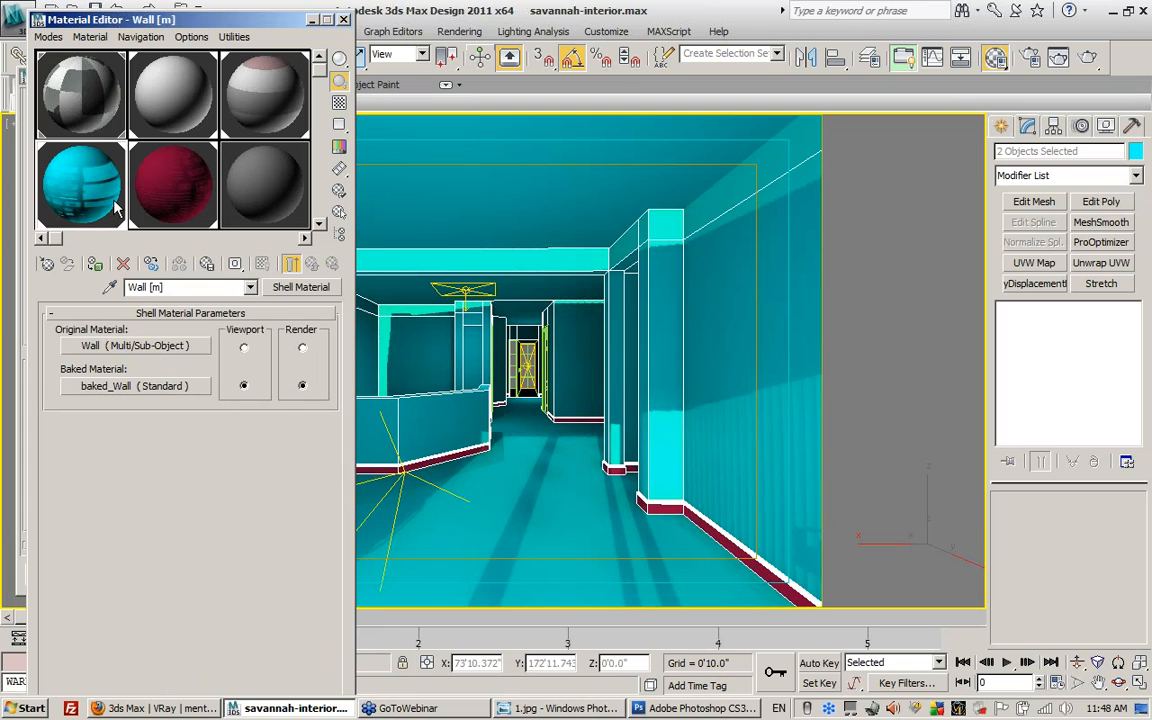
click(165, 387)
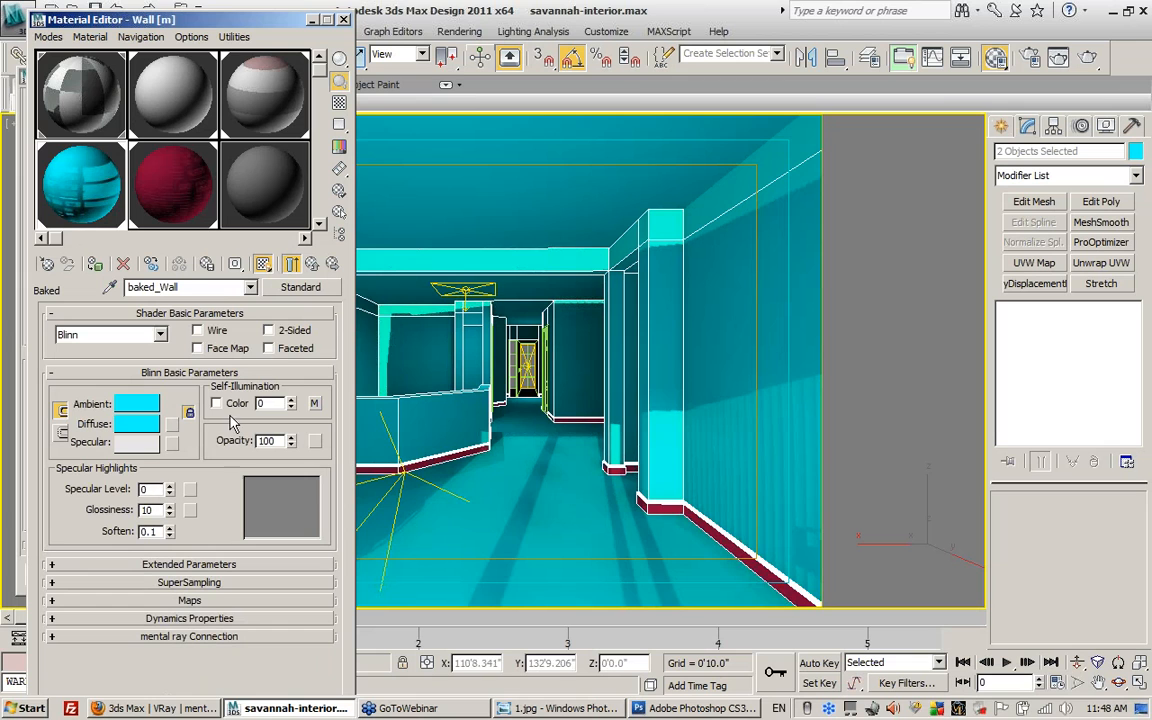
click(216, 403)
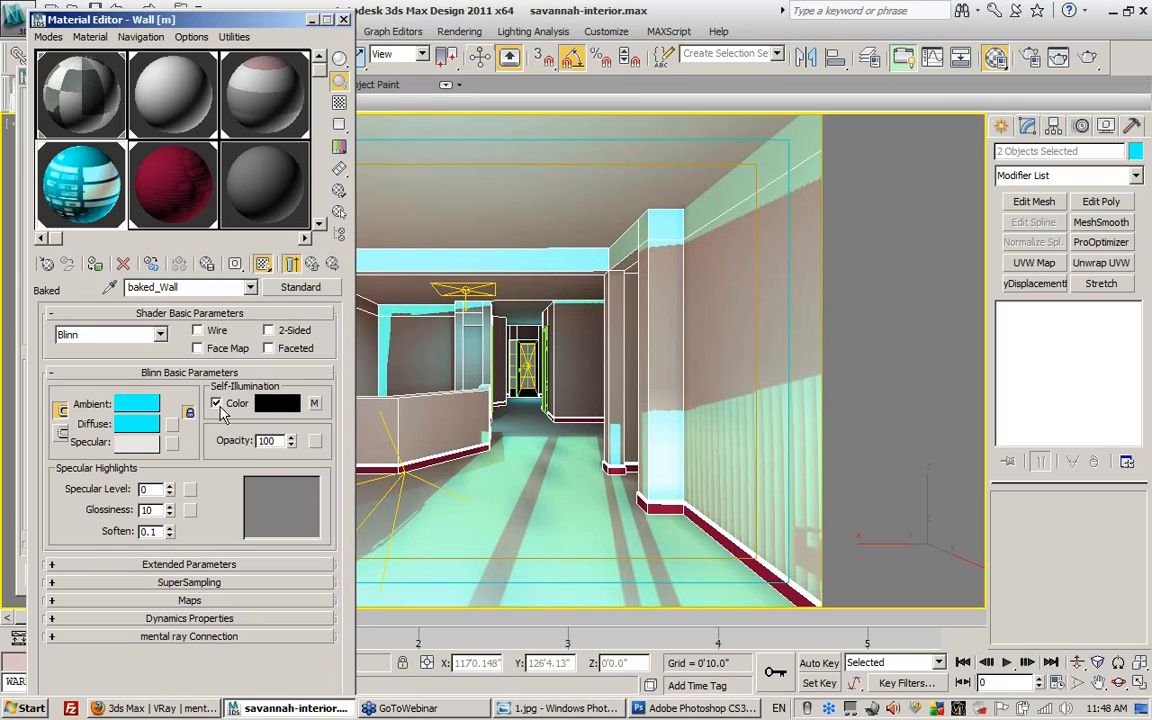
click(314, 403)
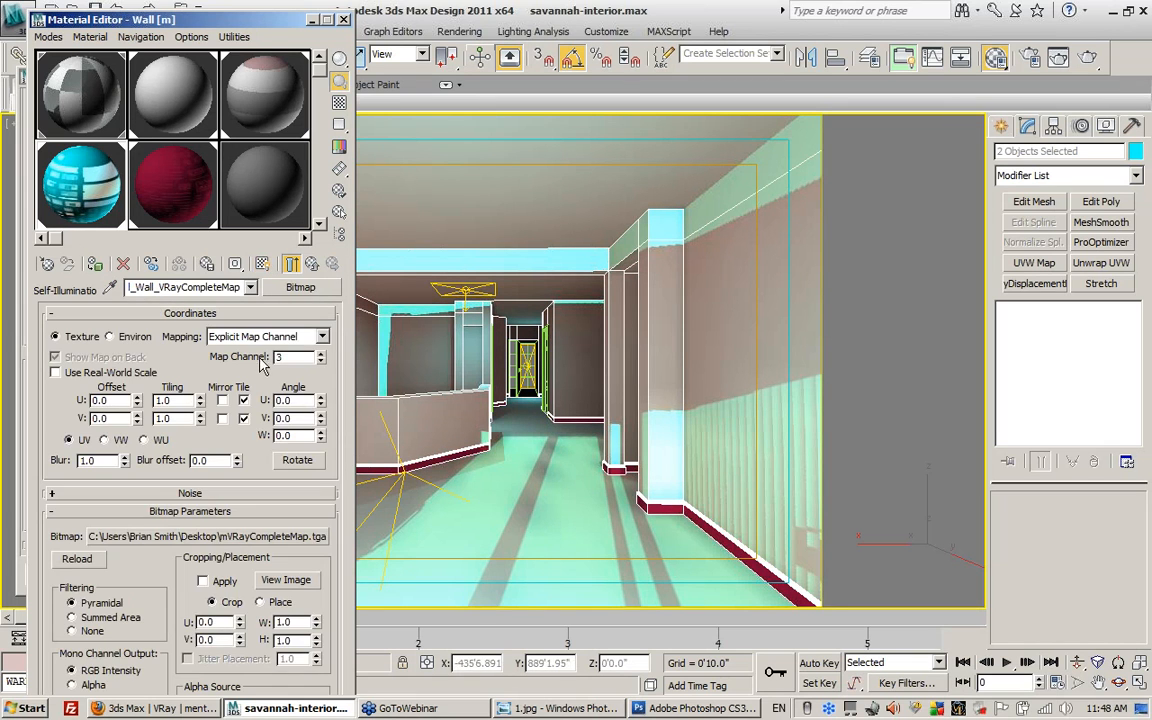
click(264, 265)
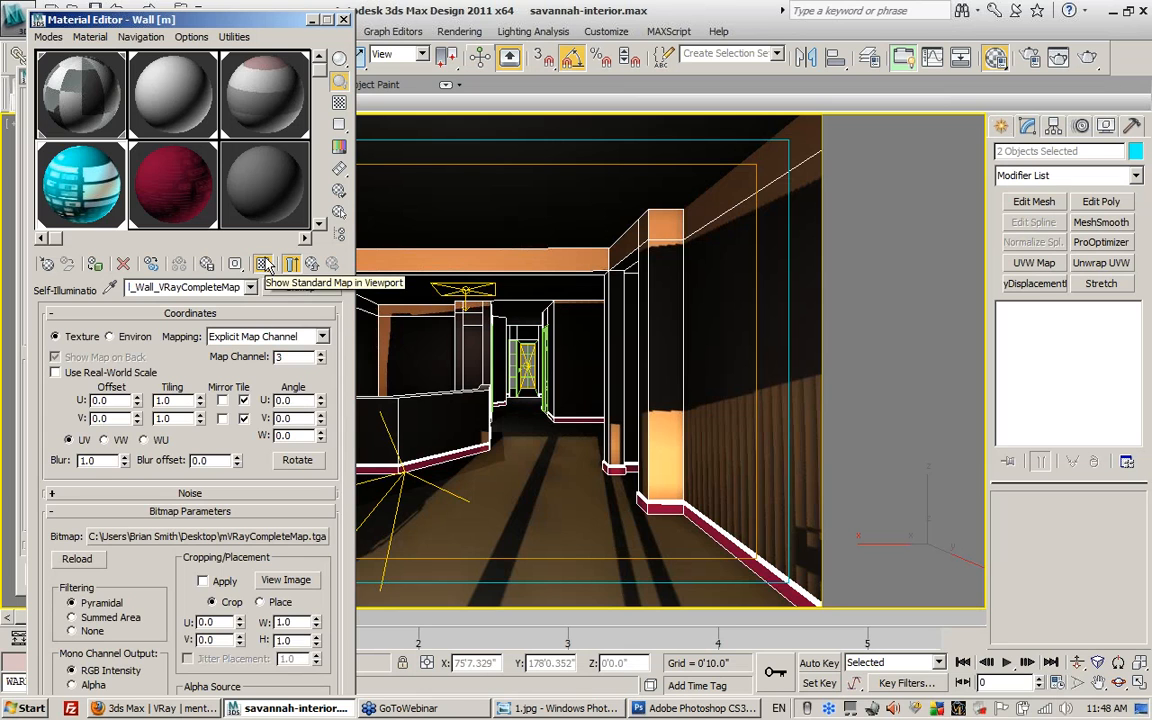
click(313, 265)
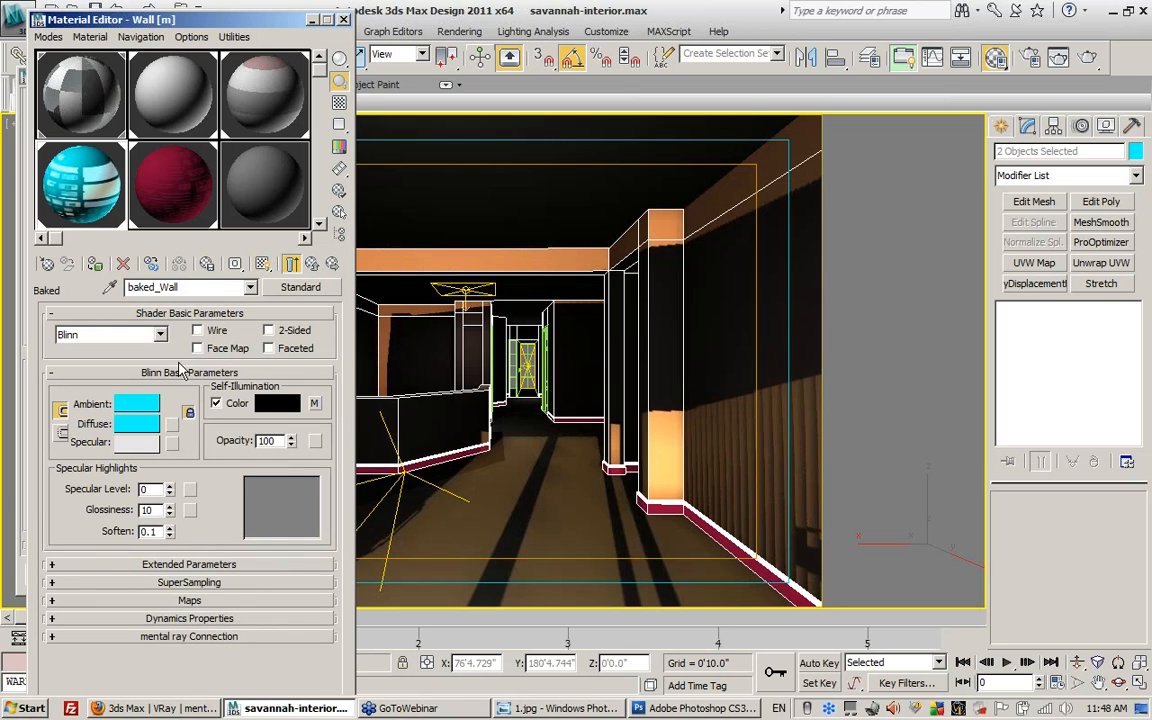
- Set the baked_Wall material's locked ambient and diffuse colors to black
click(136, 405)
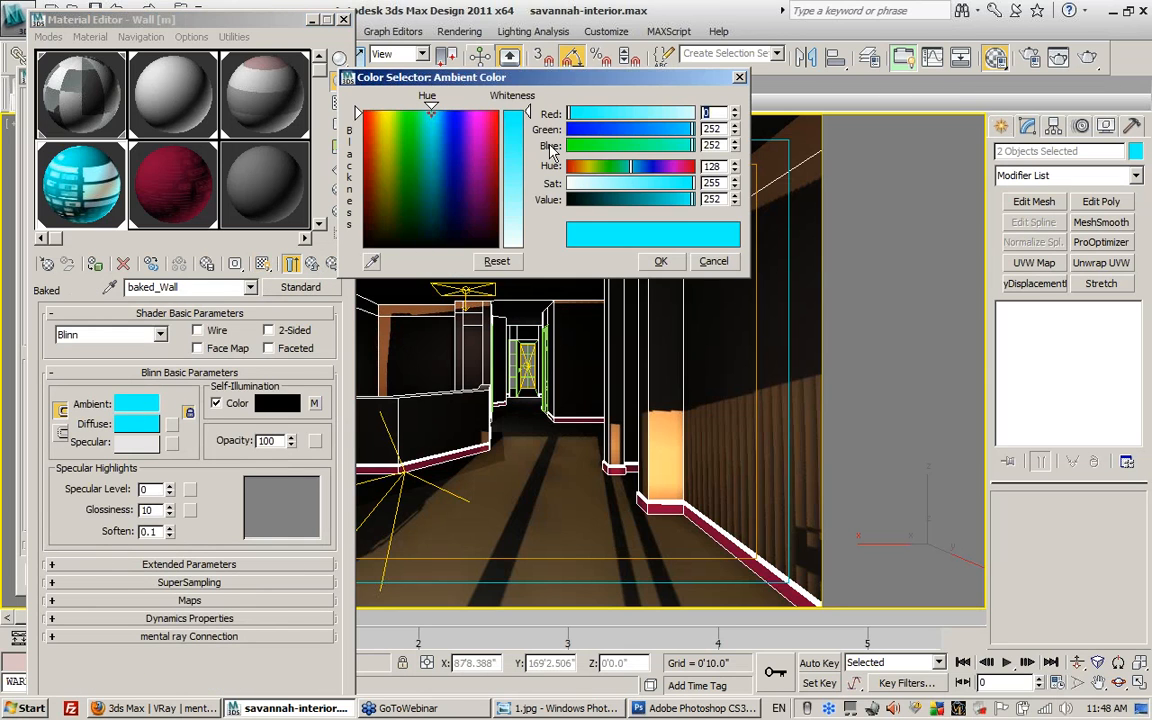
drag(588, 212, 492, 189)
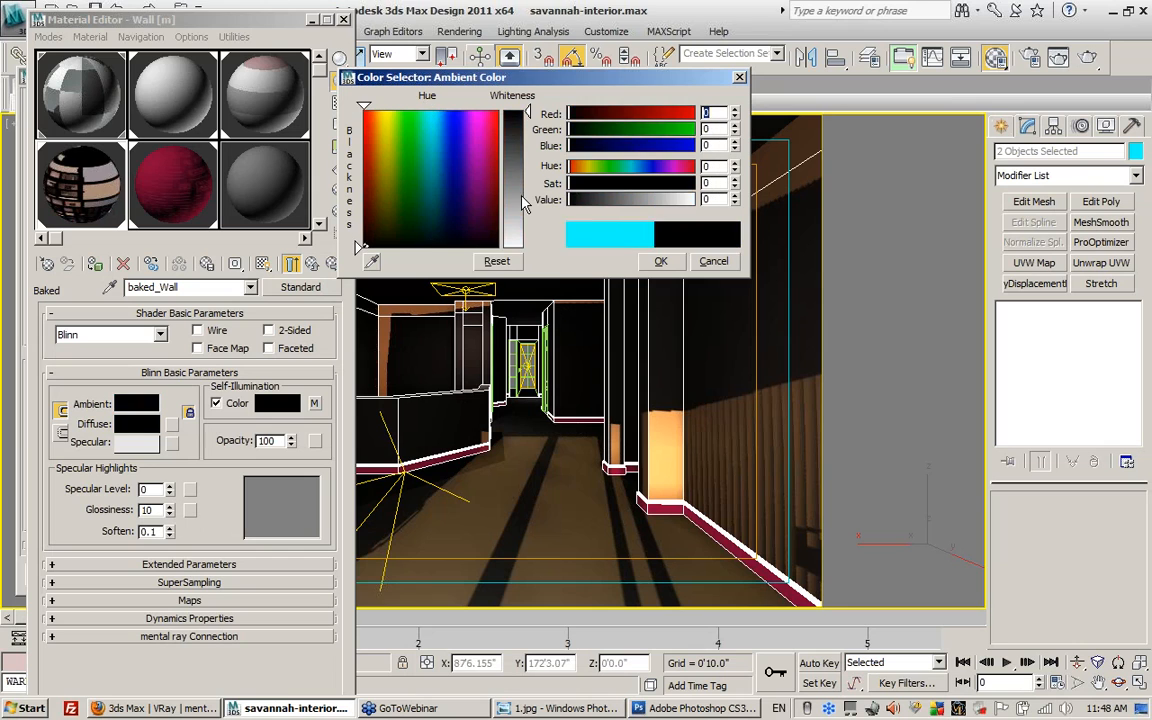
click(661, 261)
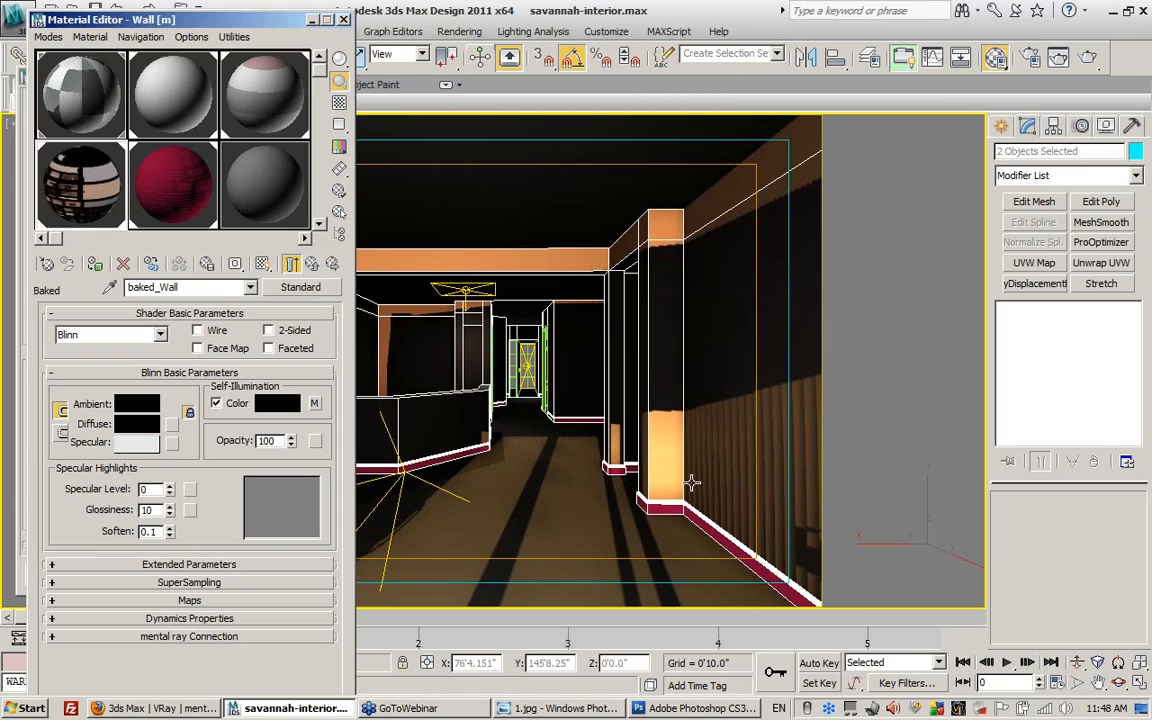
- Enable self-illumination color on the baked_Baseboards material and display its self-illumination VRayCompleteMap in the viewport
click(186, 212)
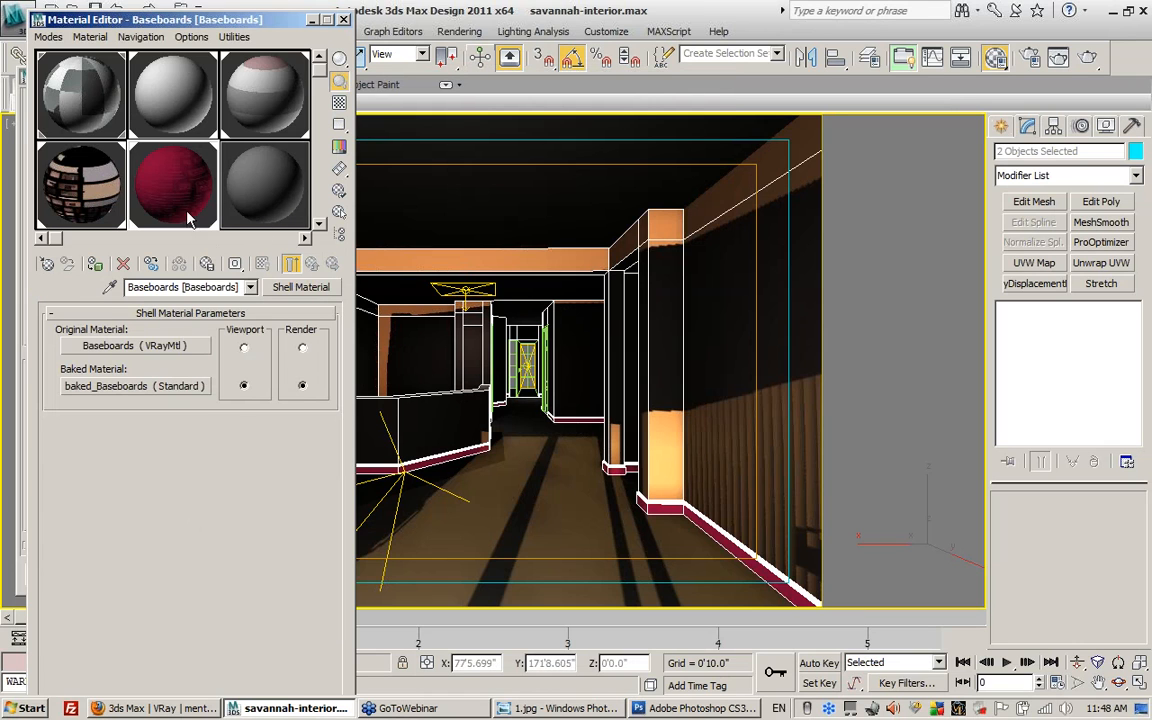
click(143, 390)
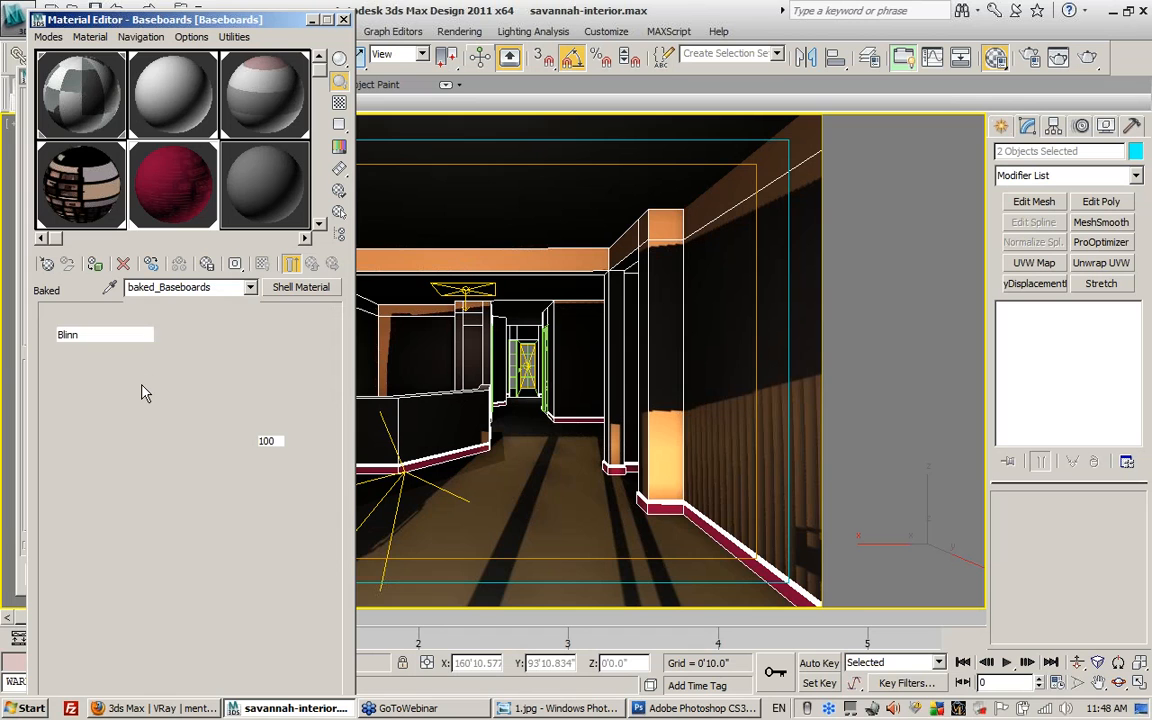
click(216, 403)
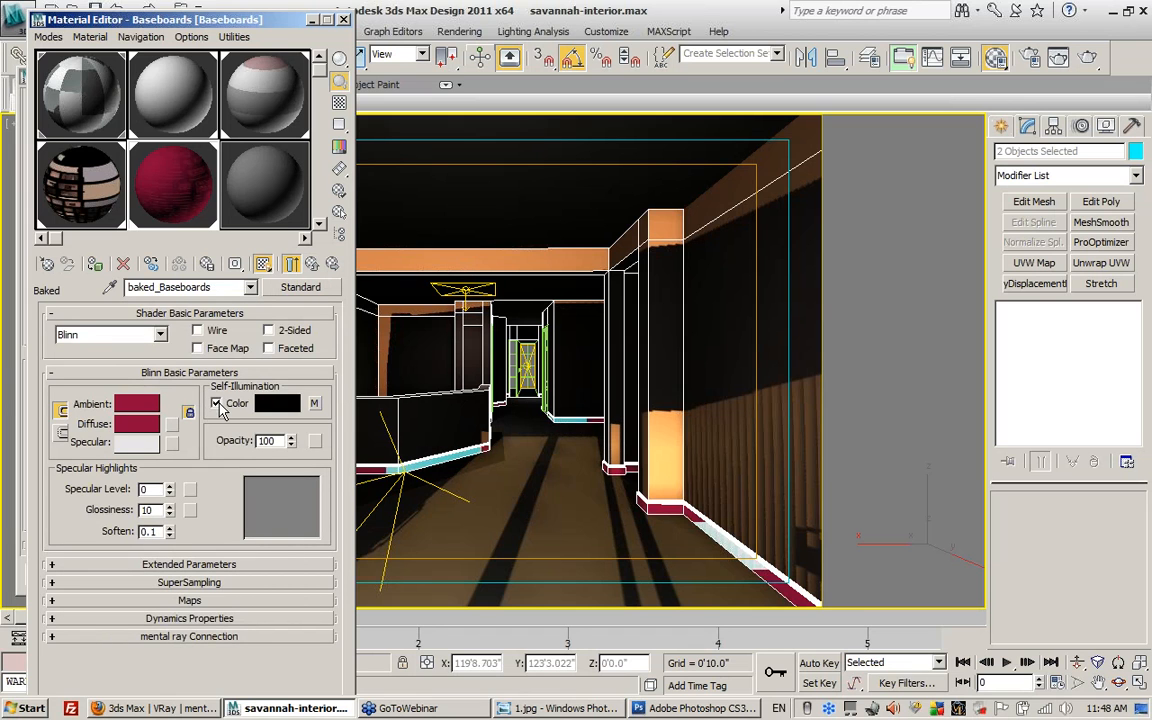
click(315, 404)
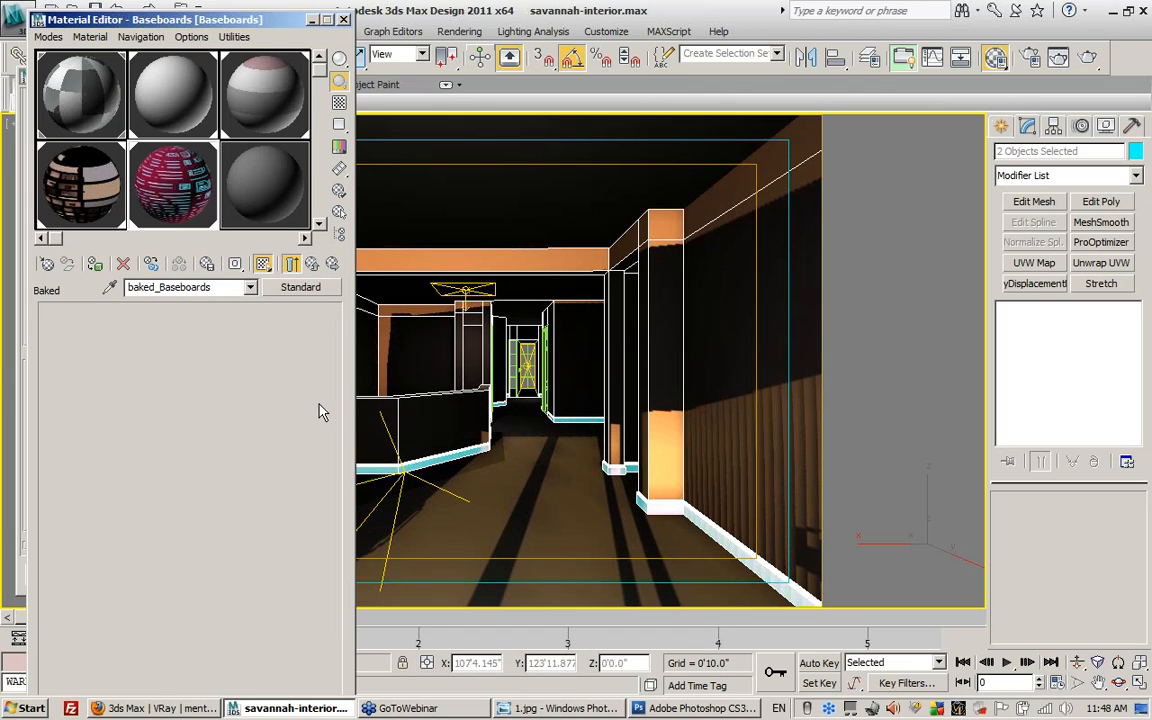
click(262, 264)
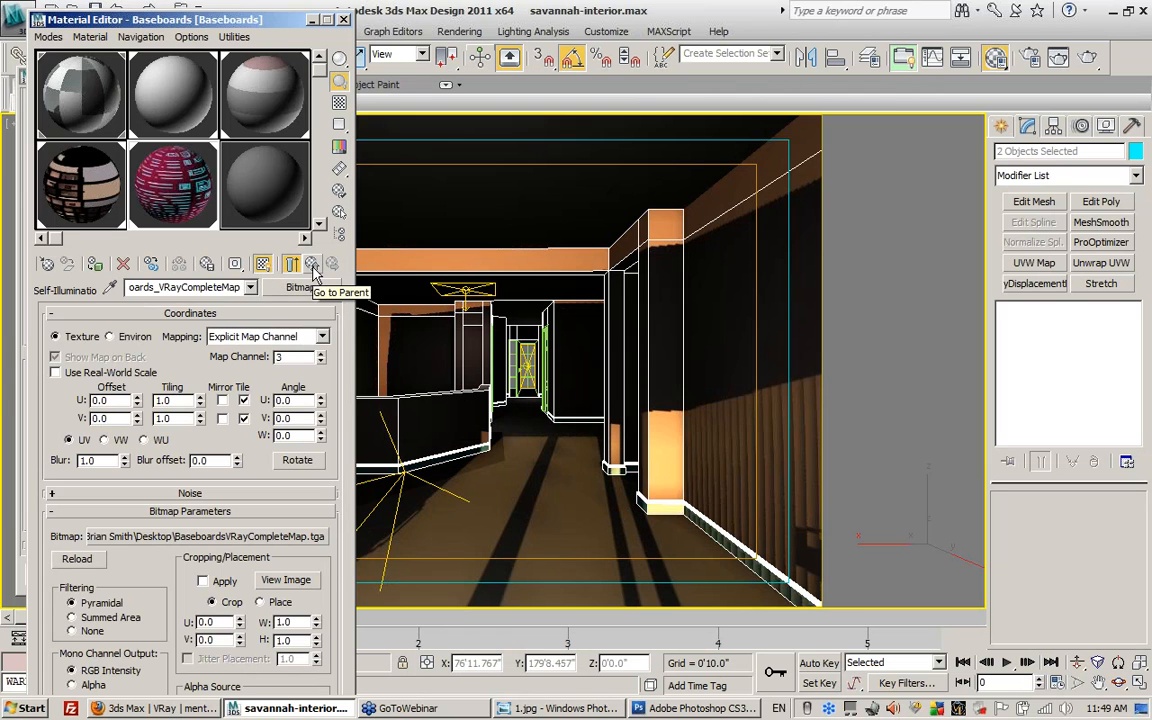
click(291, 264)
- Set the baked_Baseboards material's locked ambient and diffuse colors to black and close the Material Editor
click(136, 423)
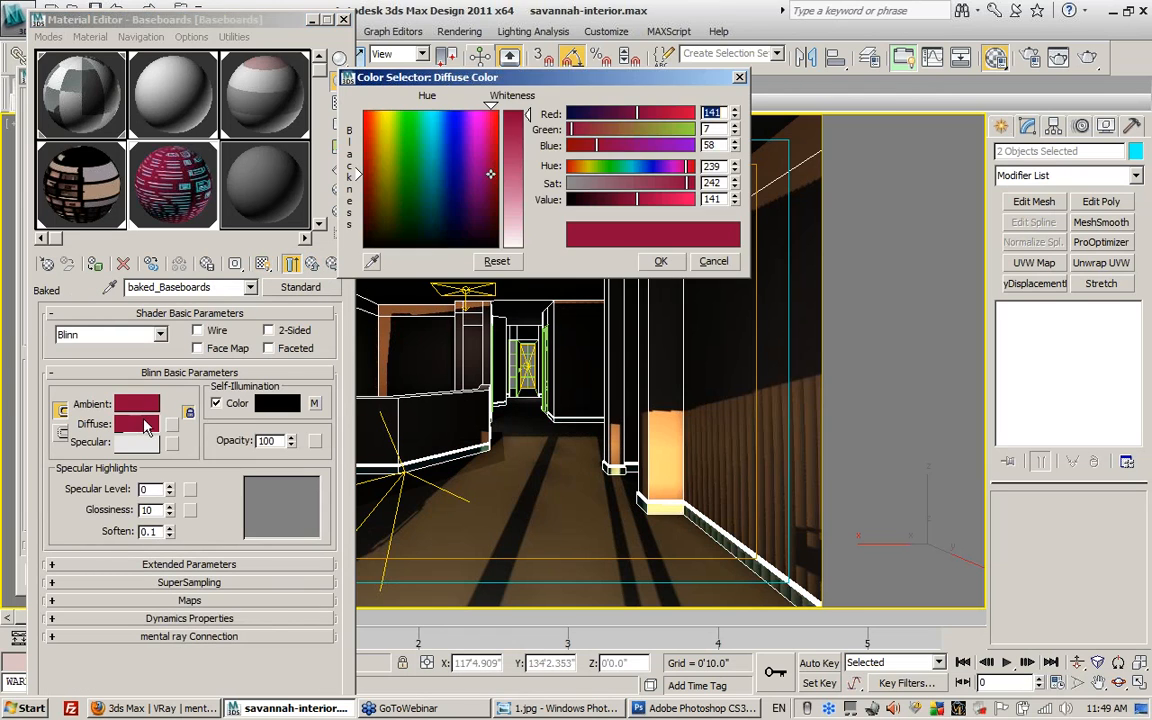
drag(529, 189, 529, 245)
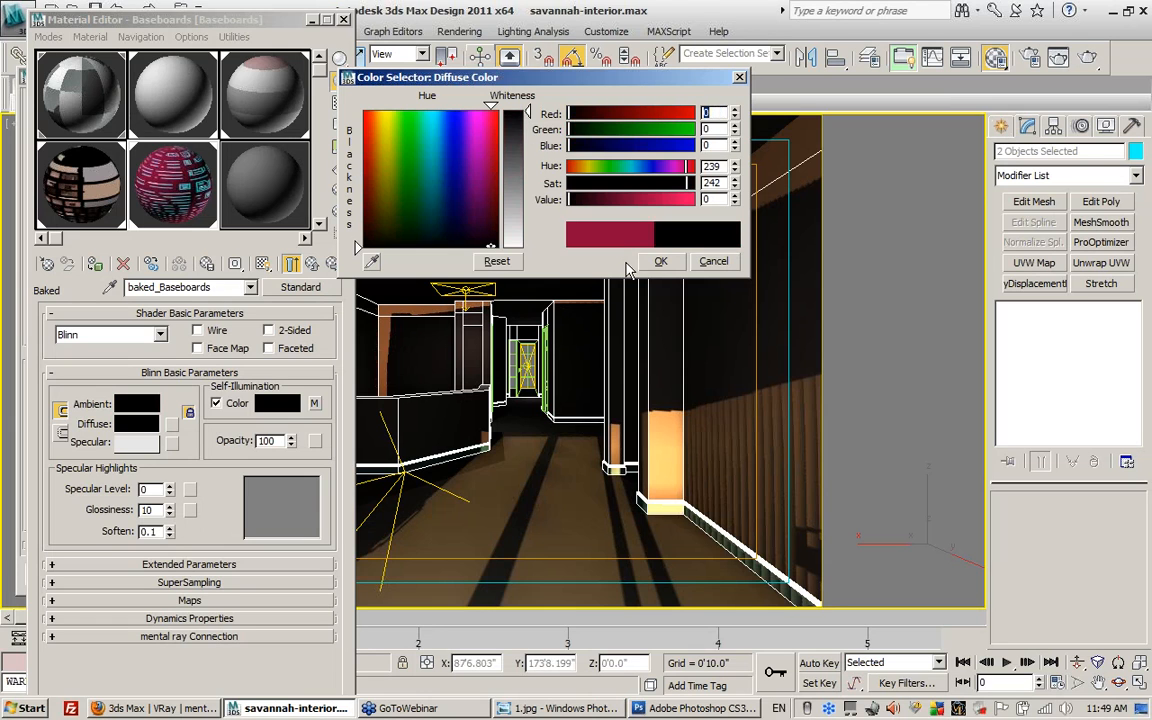
click(660, 261)
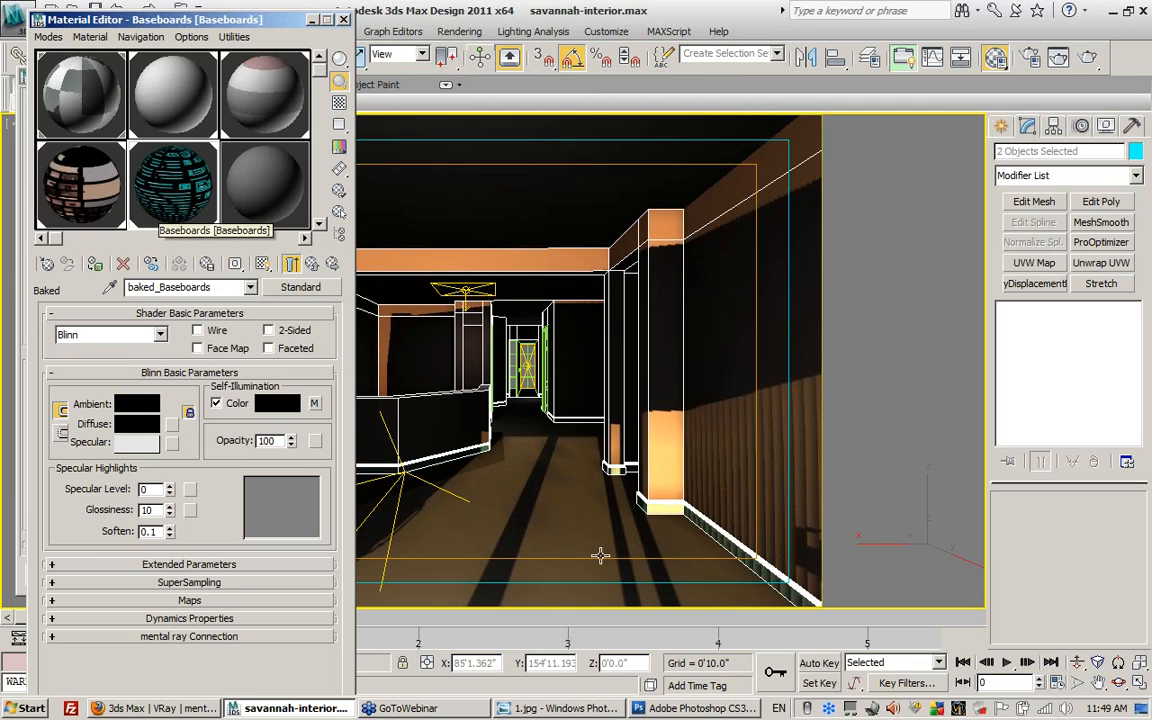
click(344, 20)
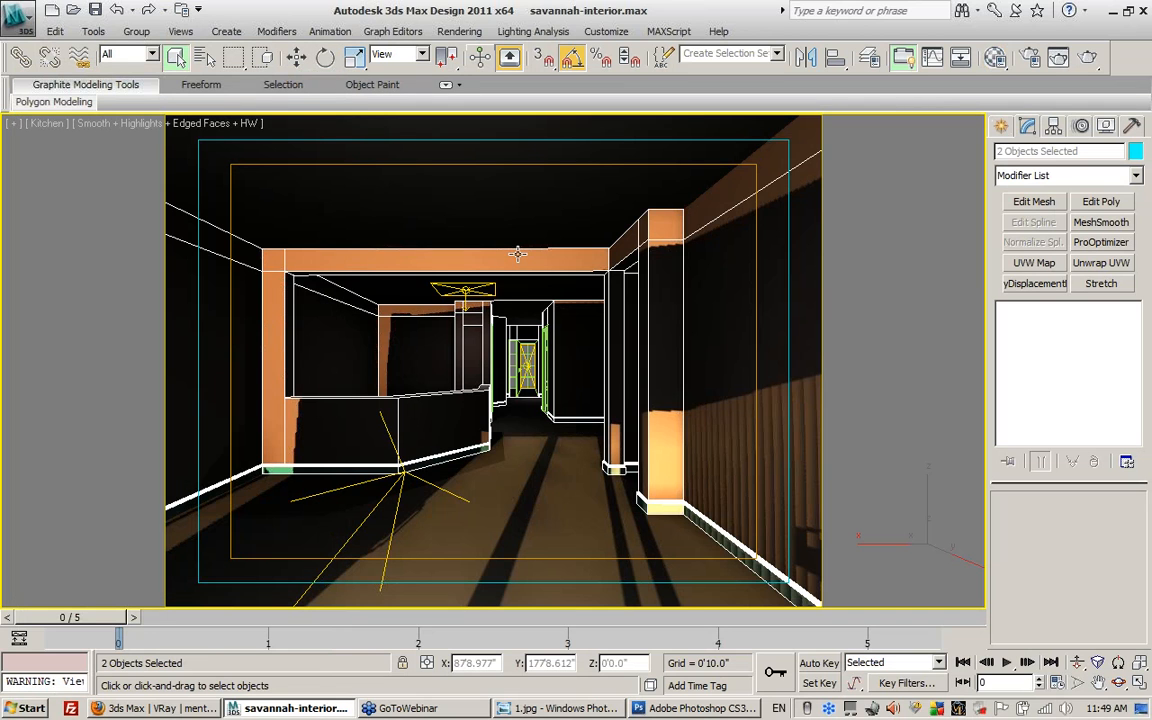
- Disable V-Ray's scene lights in the global switches and turn off indirect illumination in Render Setup
key(F10)
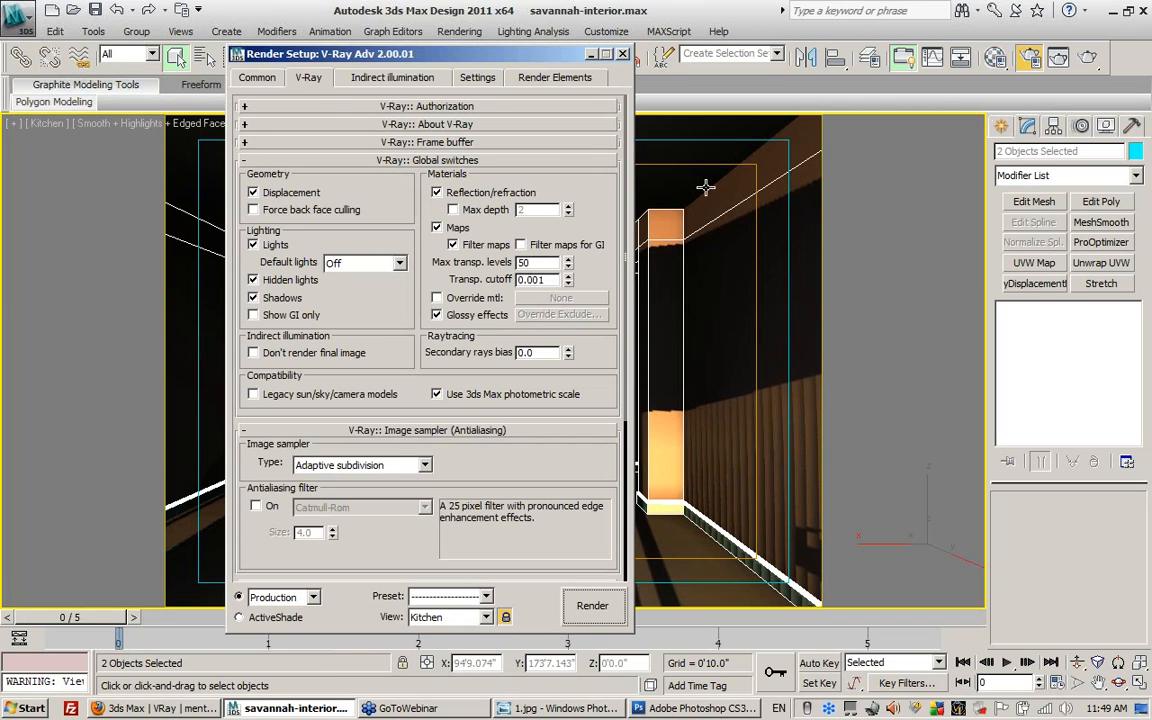
click(256, 245)
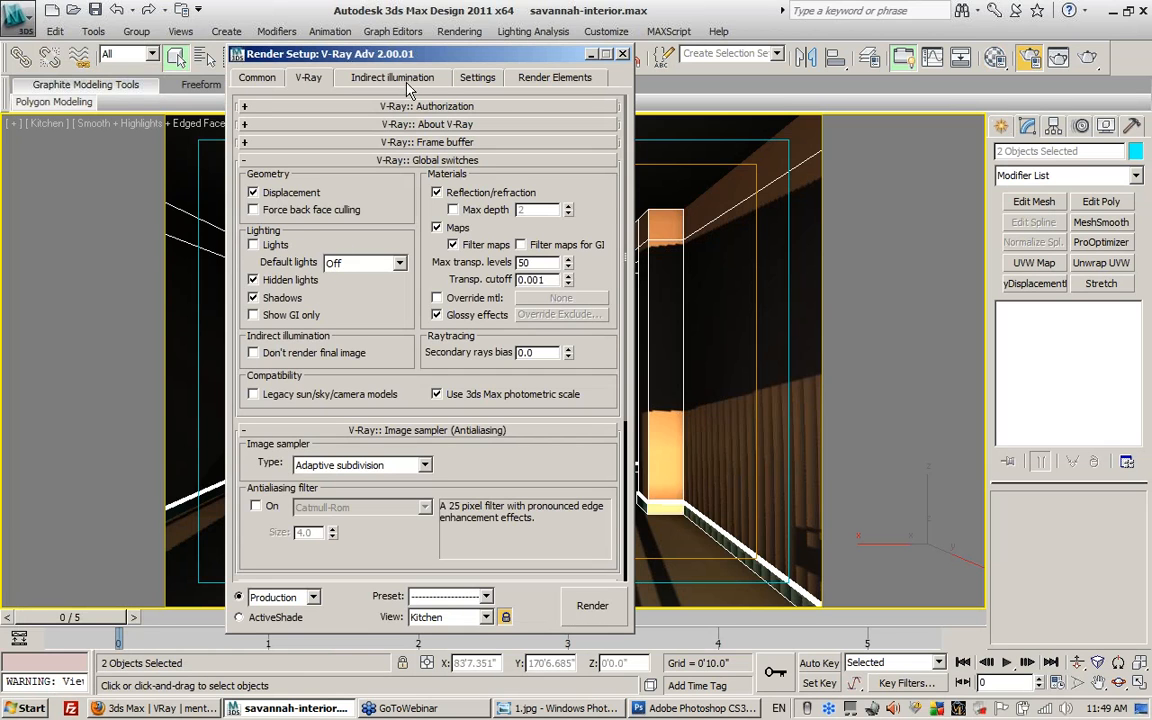
click(368, 76)
click(248, 130)
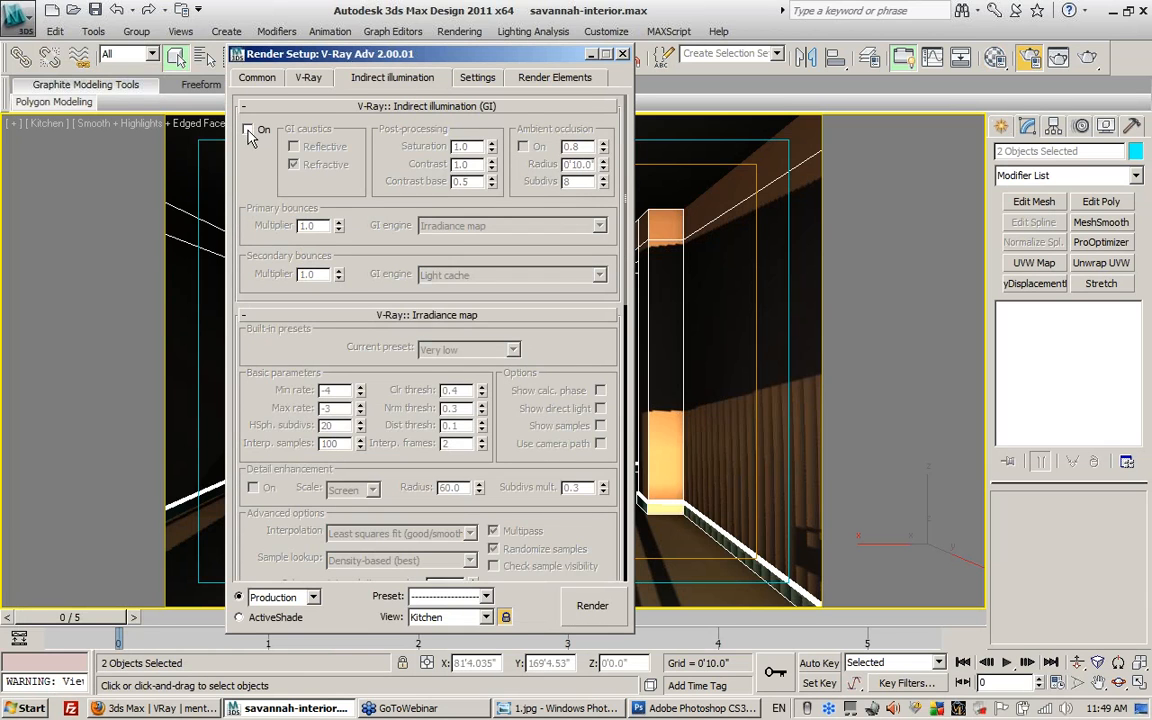
- Change V-Ray color mapping to Linear multiply with a dark multiplier of 1.0, and close Render Setup
click(308, 77)
scroll(353, 400, down, 5)
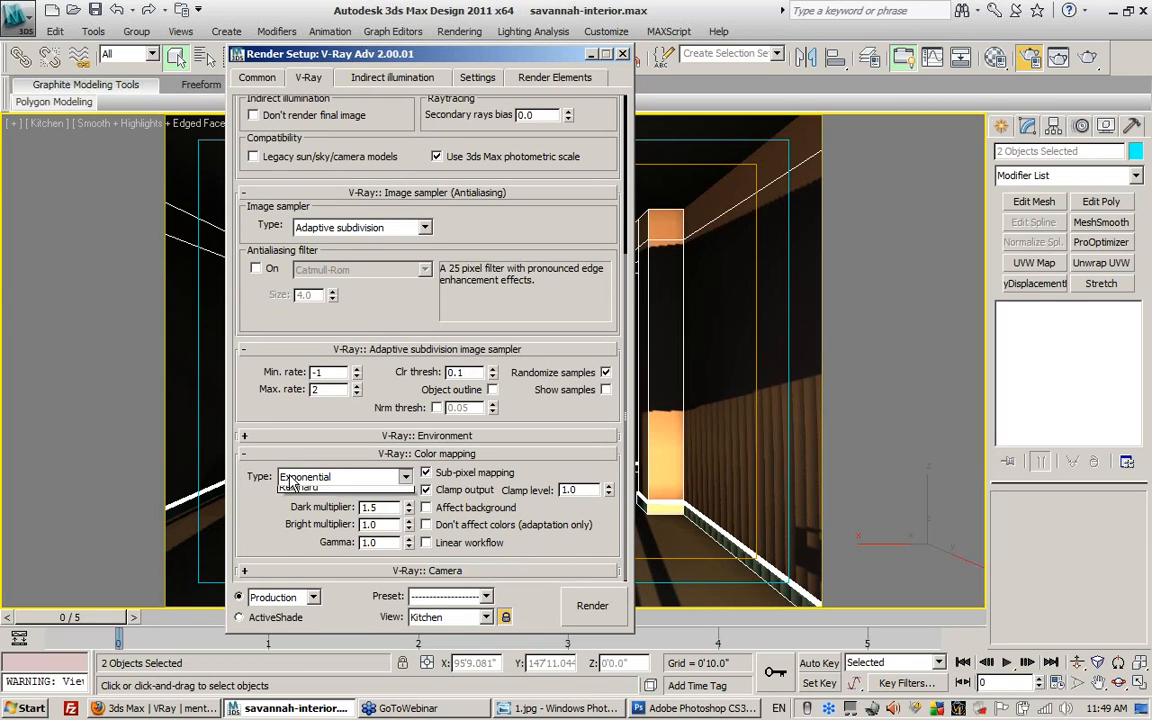
click(293, 480)
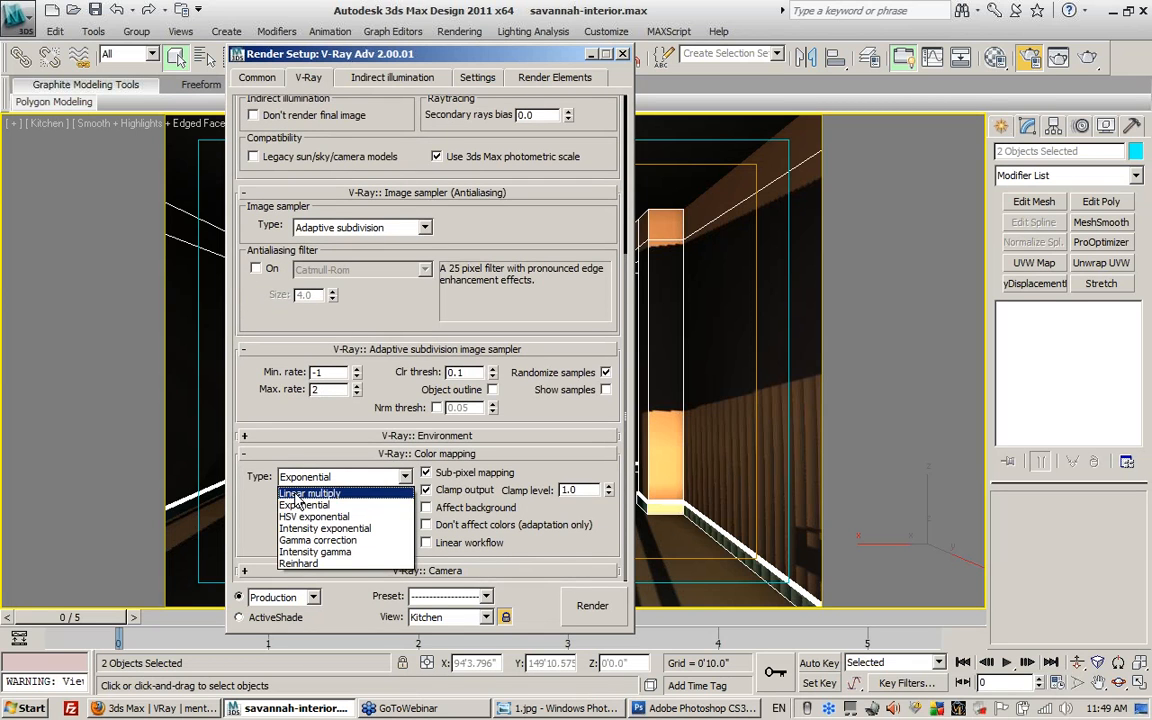
click(296, 494)
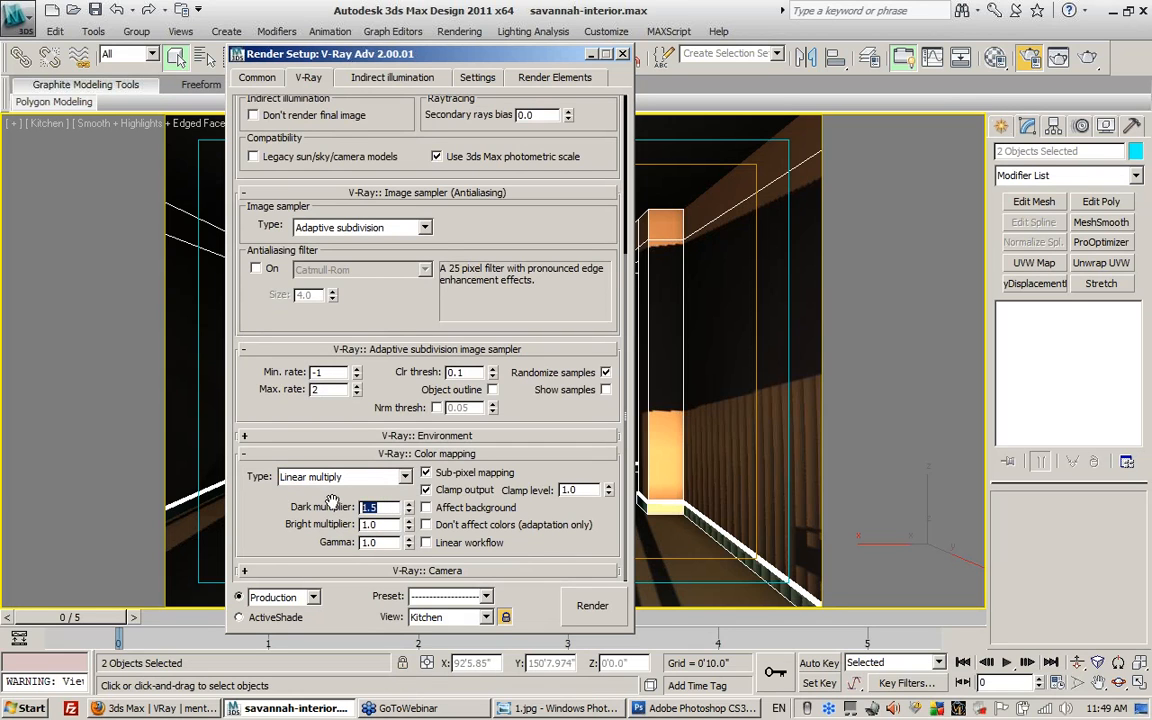
text(1)
click(372, 523)
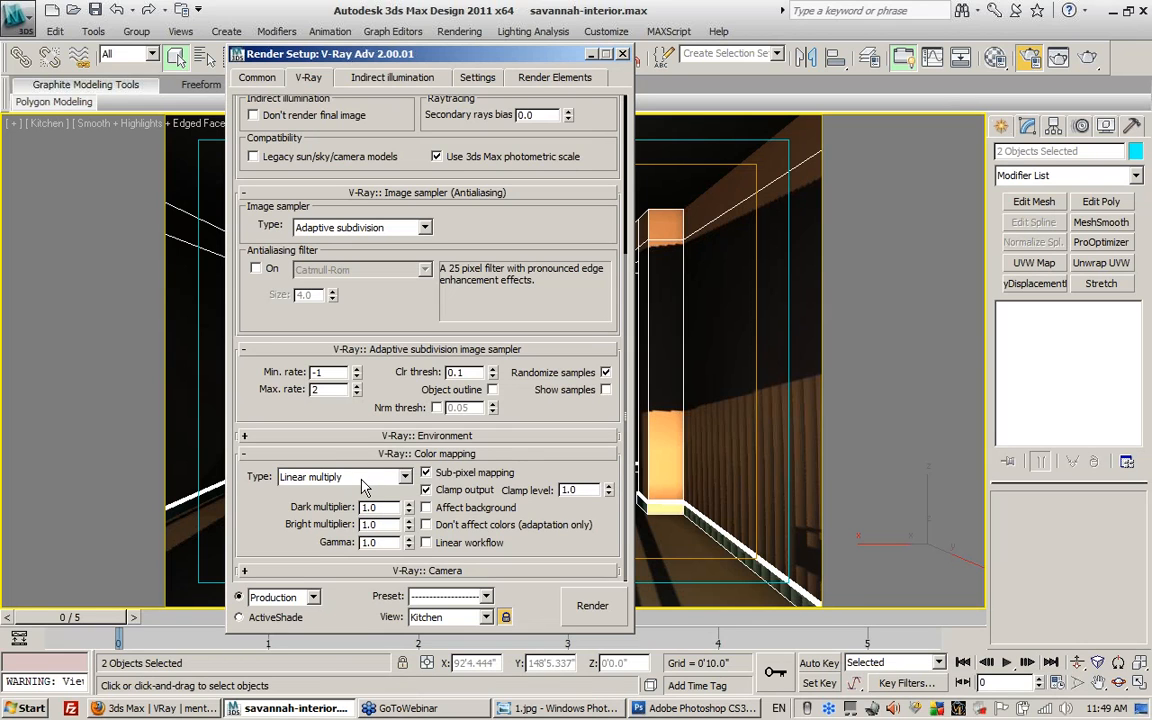
click(622, 54)
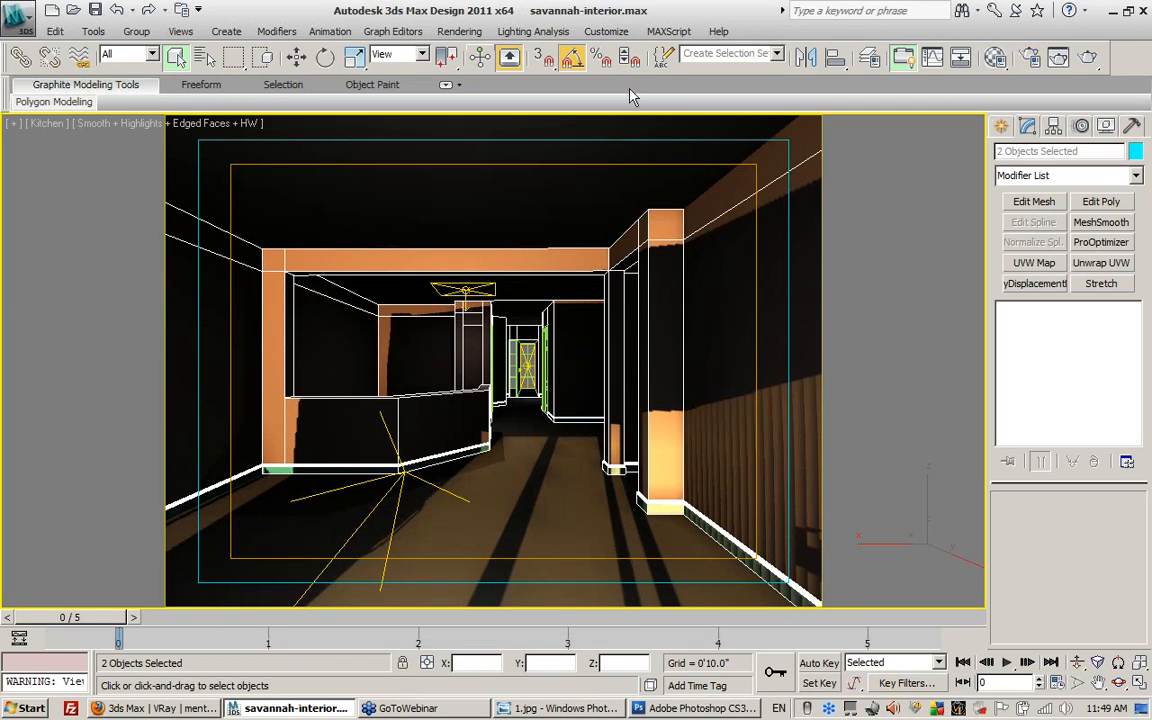
- Render the Kitchen view with the baked materials, inspect the full image, and close the rendered frame
click(1088, 60)
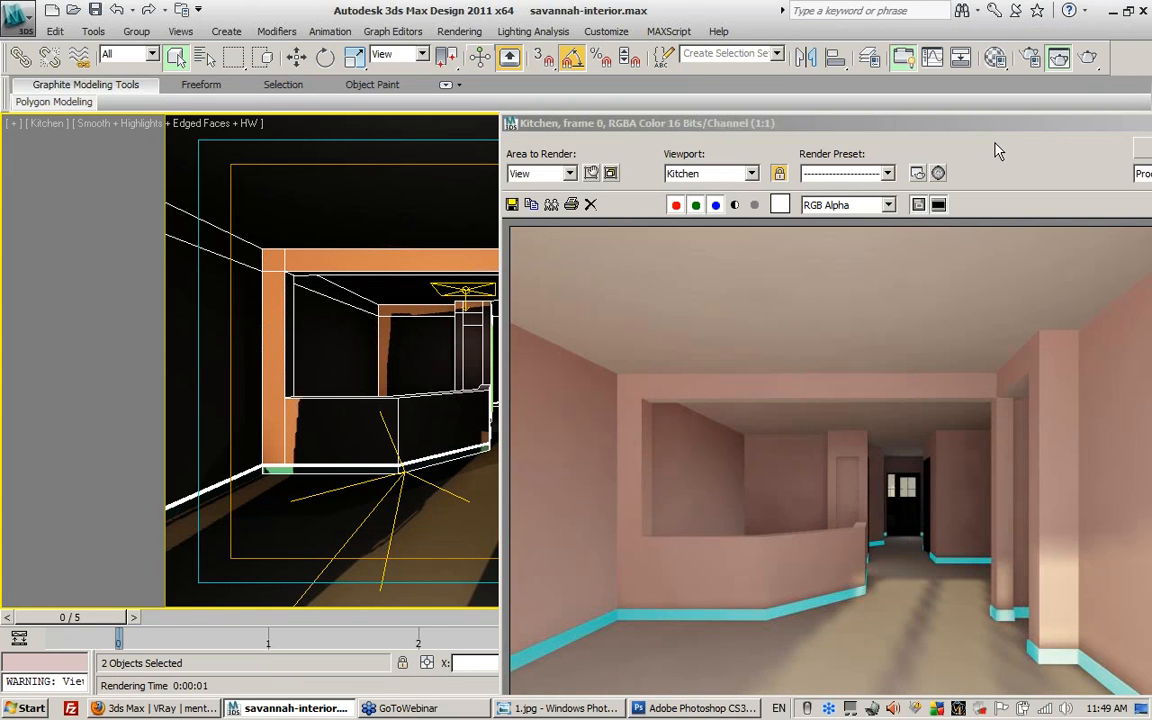
drag(987, 125, 577, 46)
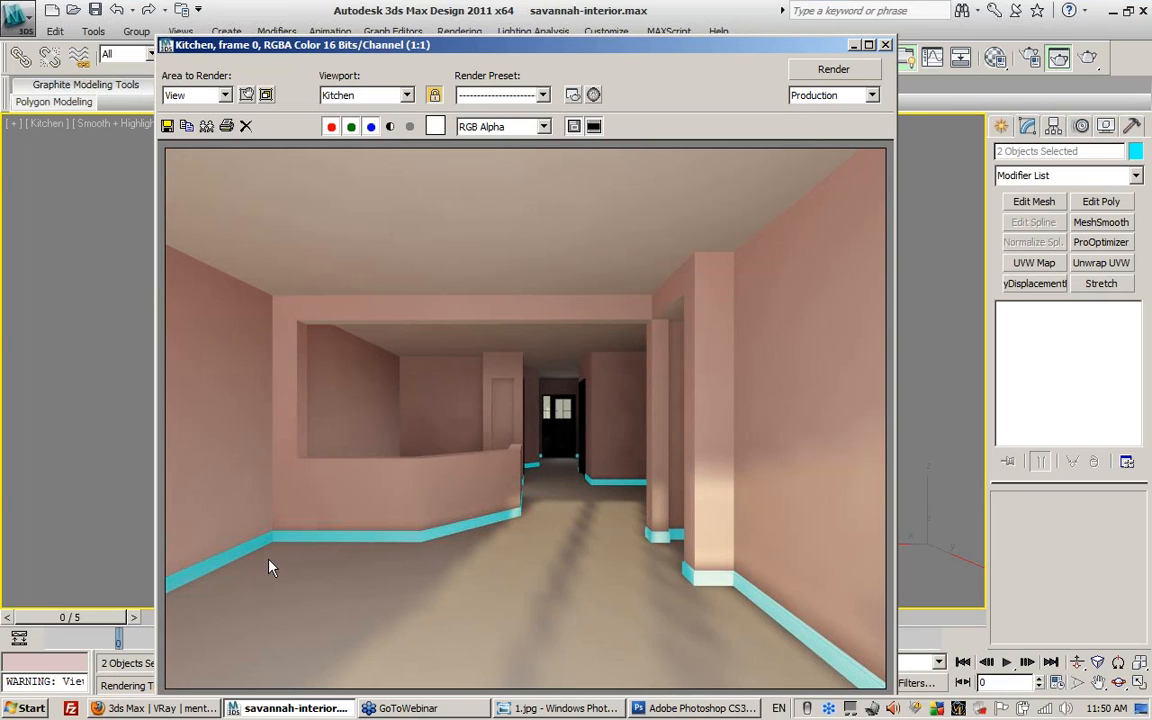
click(885, 46)
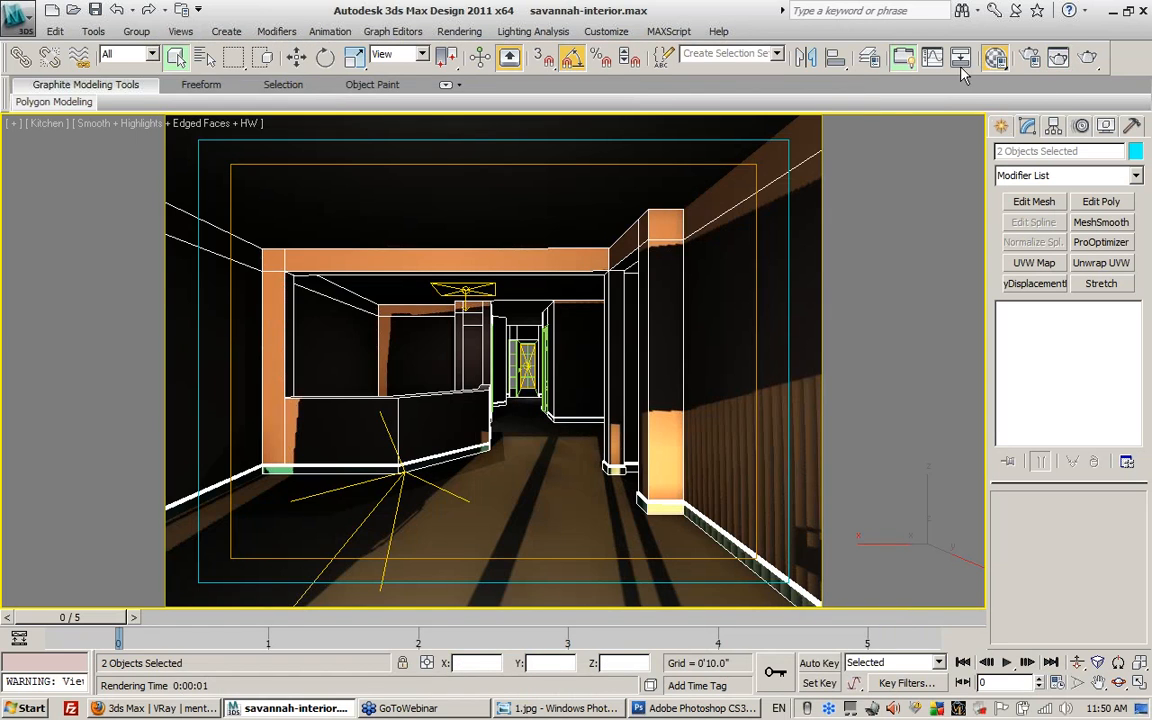
- View the full self-illumination bitmap of the baked_Baseboards material
click(959, 66)
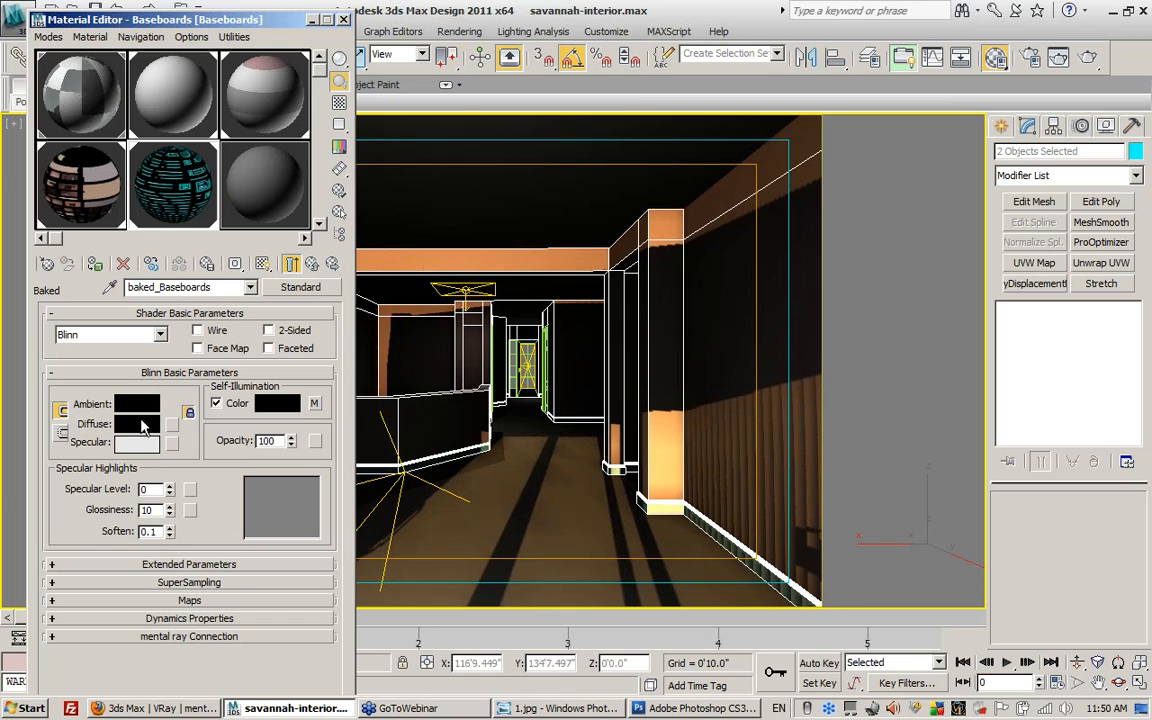
click(244, 600)
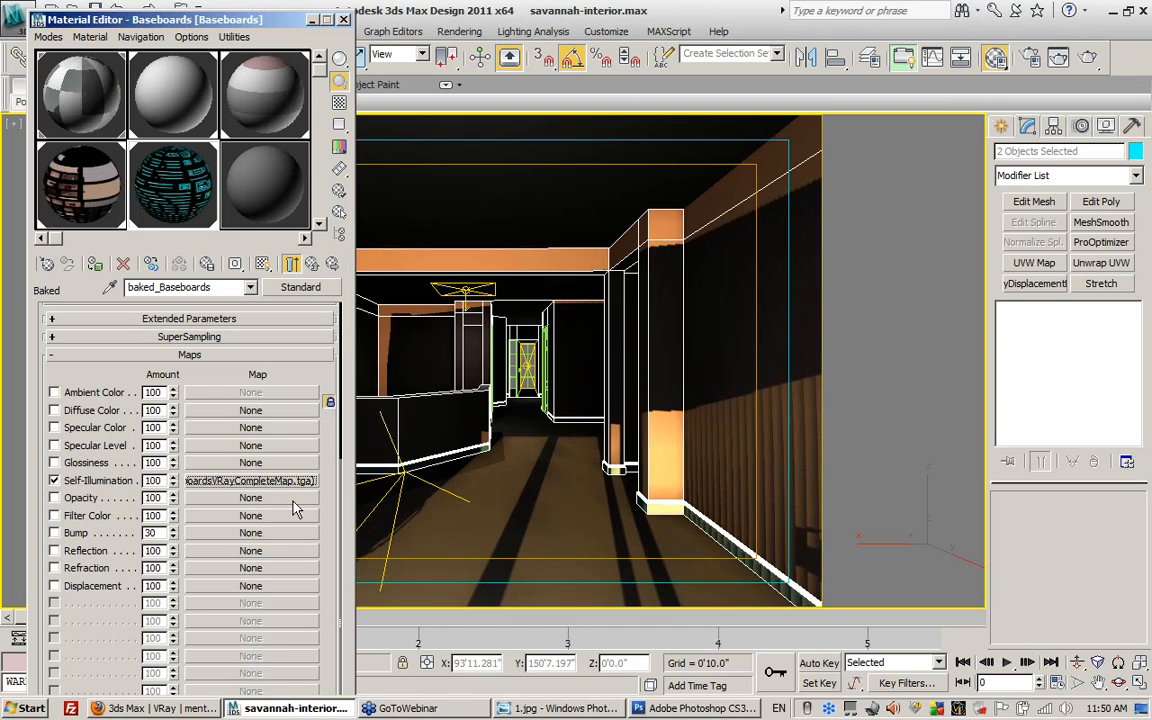
click(277, 485)
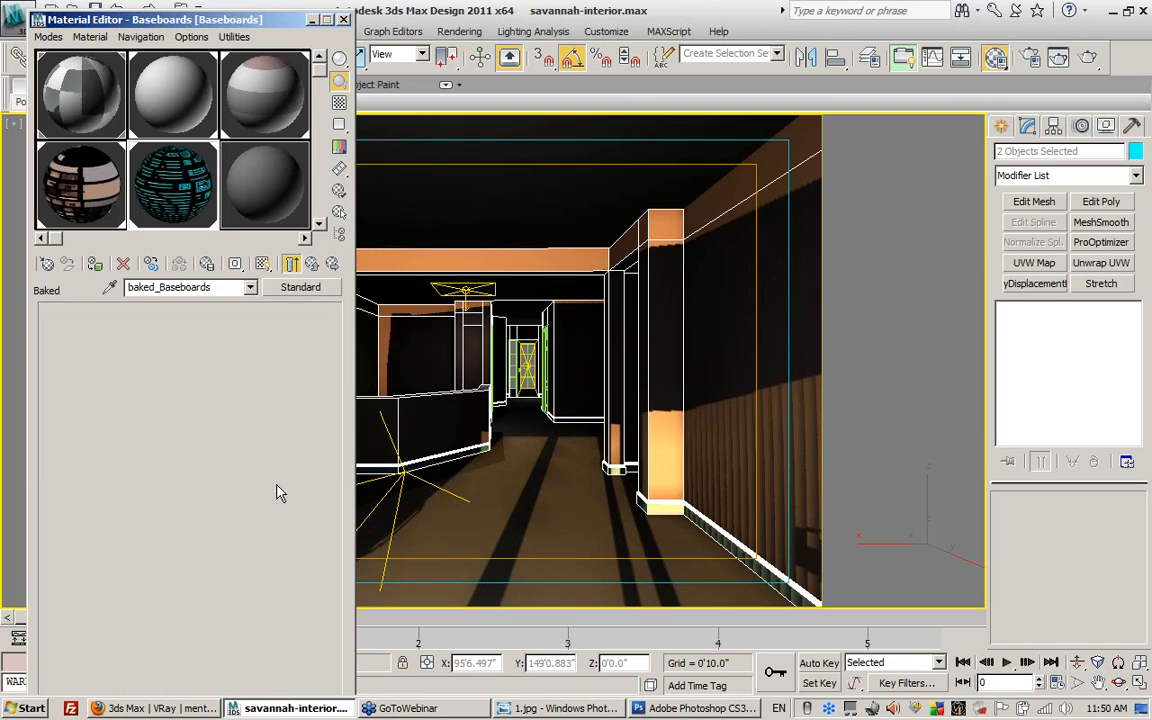
click(286, 580)
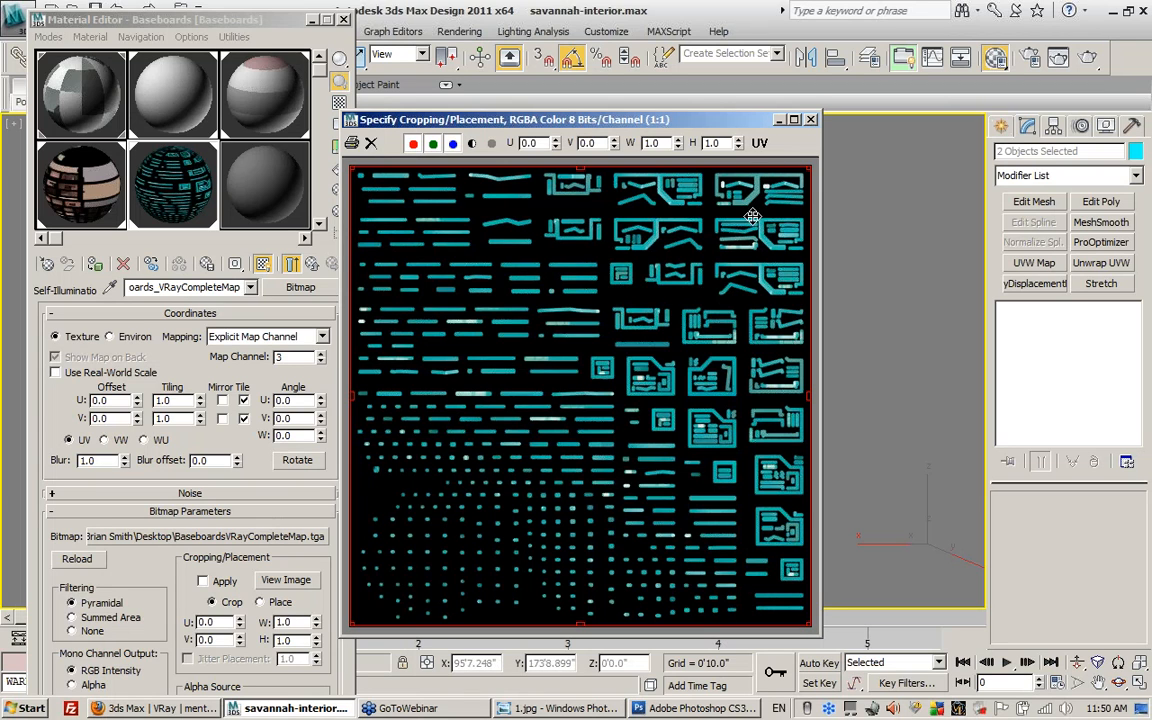
- Switch to Photoshop, close the Plane001VRayCompleteMap.tga image, and open BaseboardsVRayCompleteMap.tga
click(688, 702)
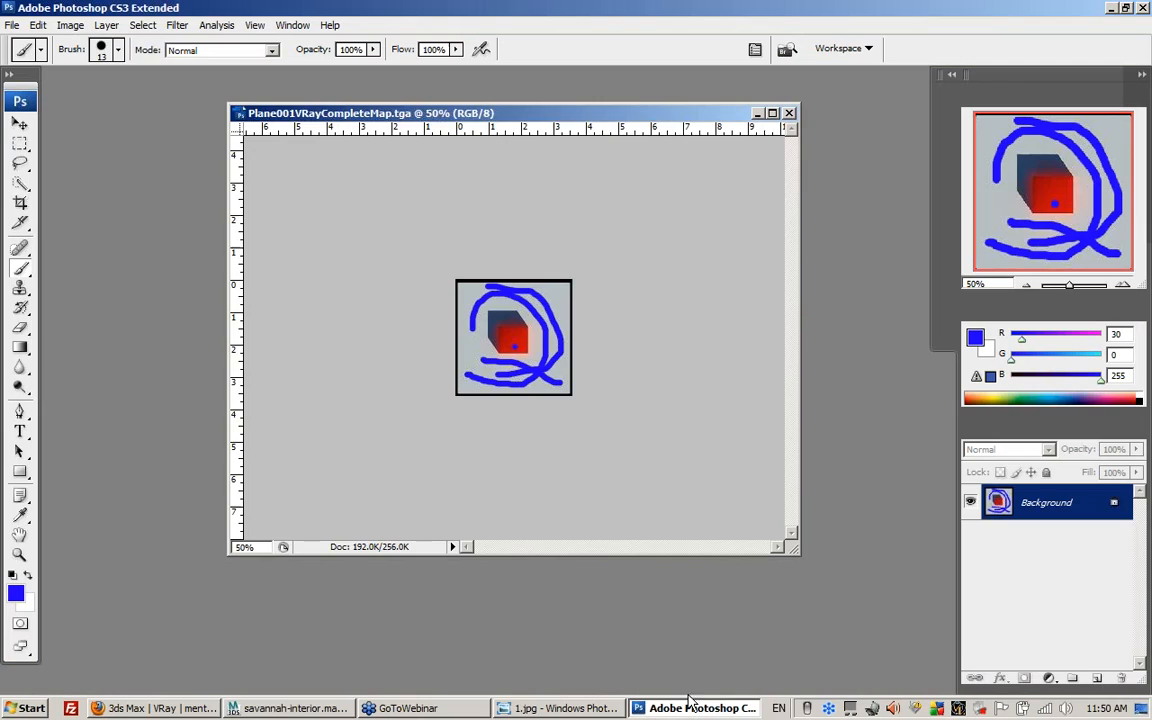
click(790, 114)
click(12, 25)
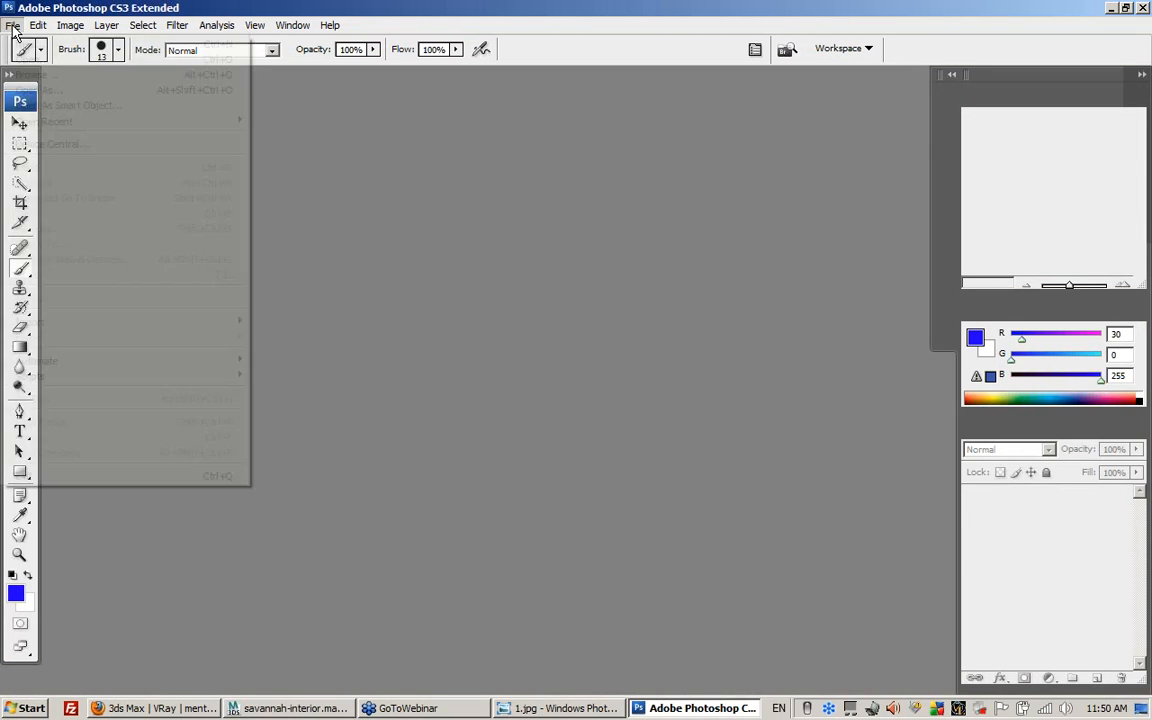
click(28, 60)
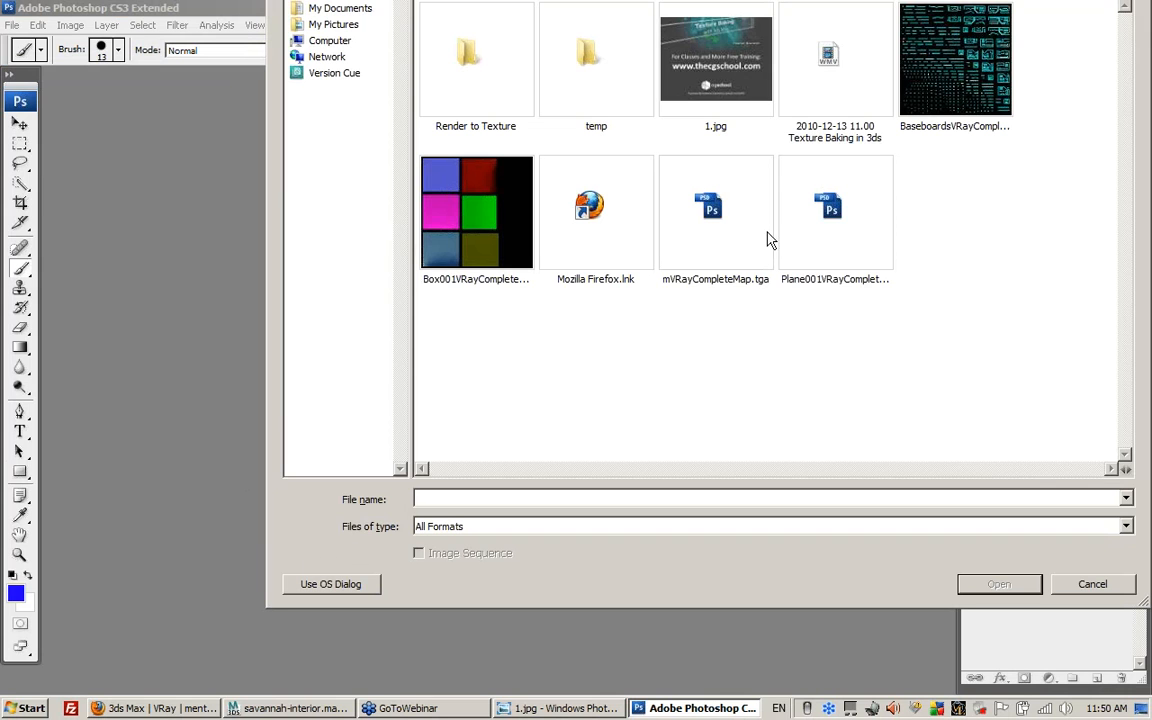
double_click(977, 72)
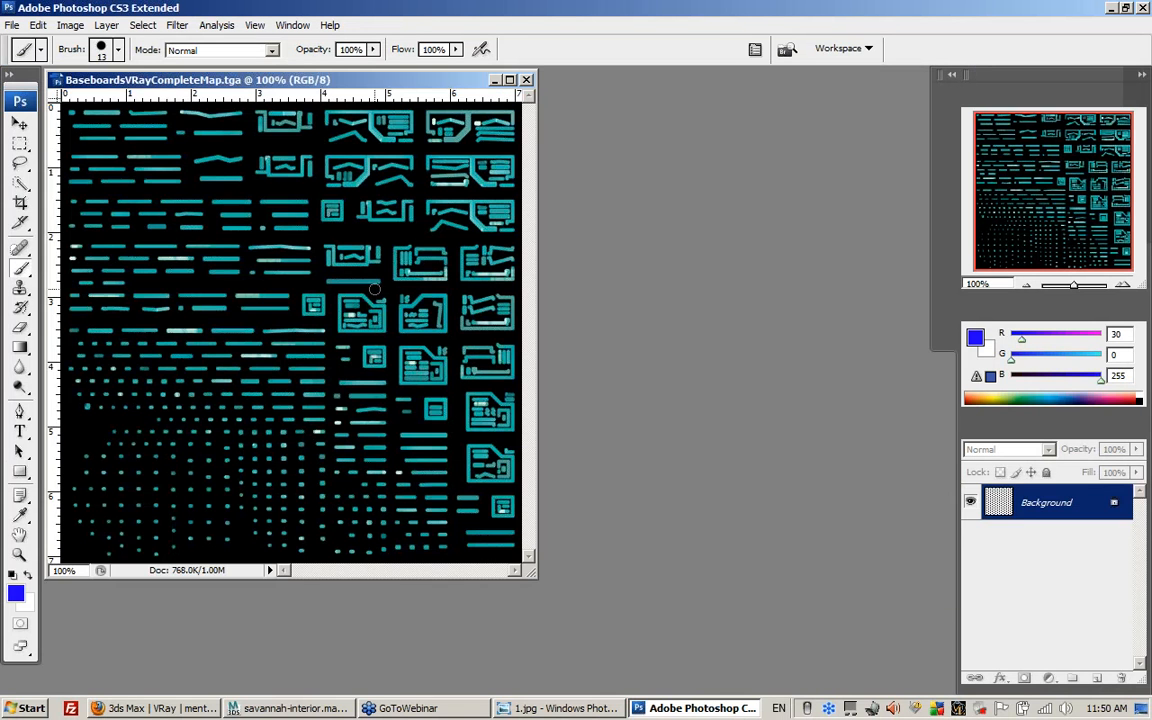
- Convert the baseboards texture map to grayscale with the Black & White adjustment, keeping the preset at None
click(70, 25)
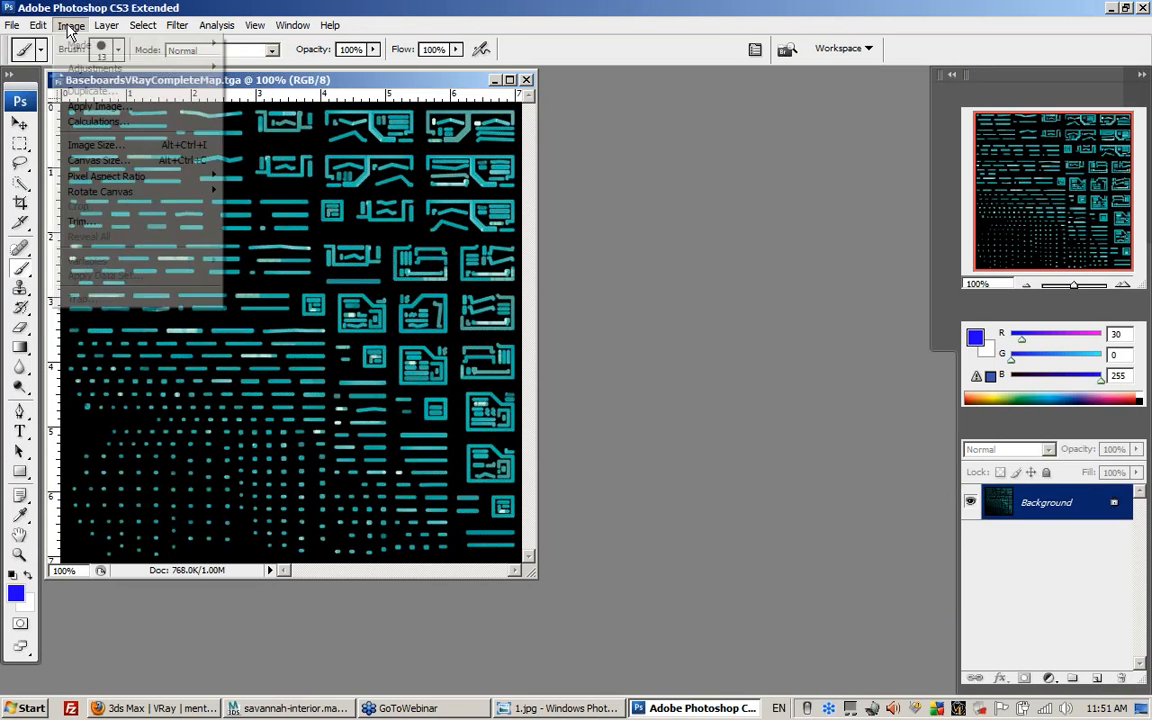
mouse_move(108, 26)
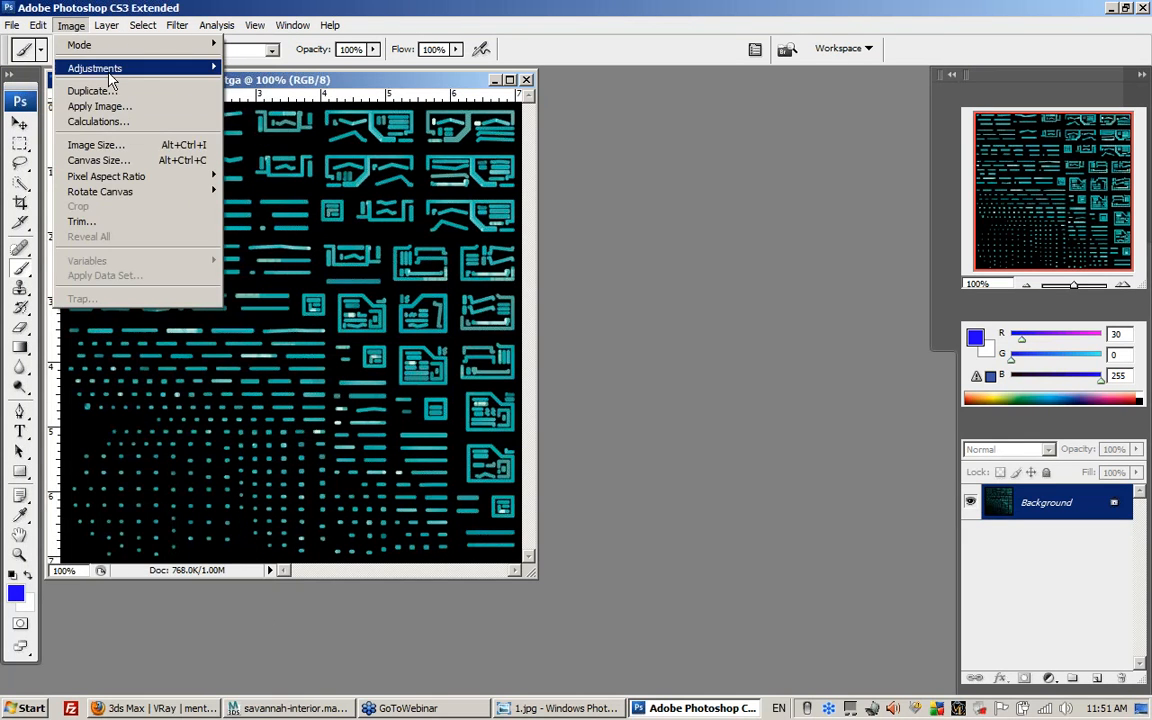
mouse_move(215, 84)
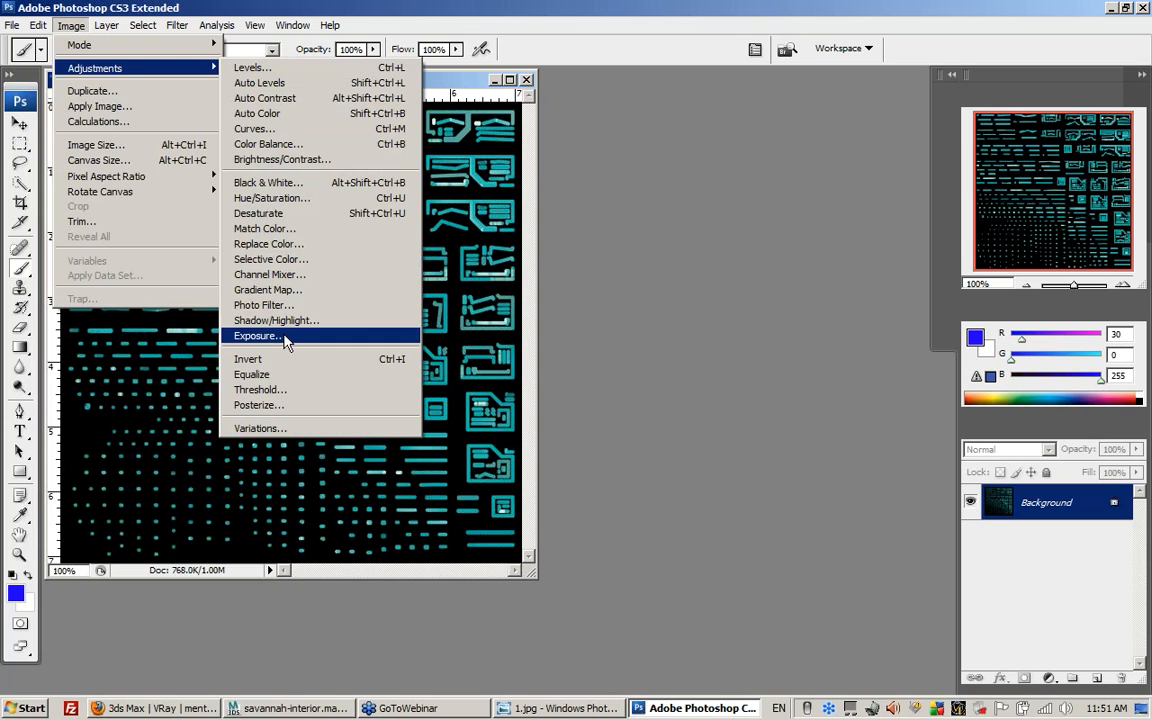
click(272, 182)
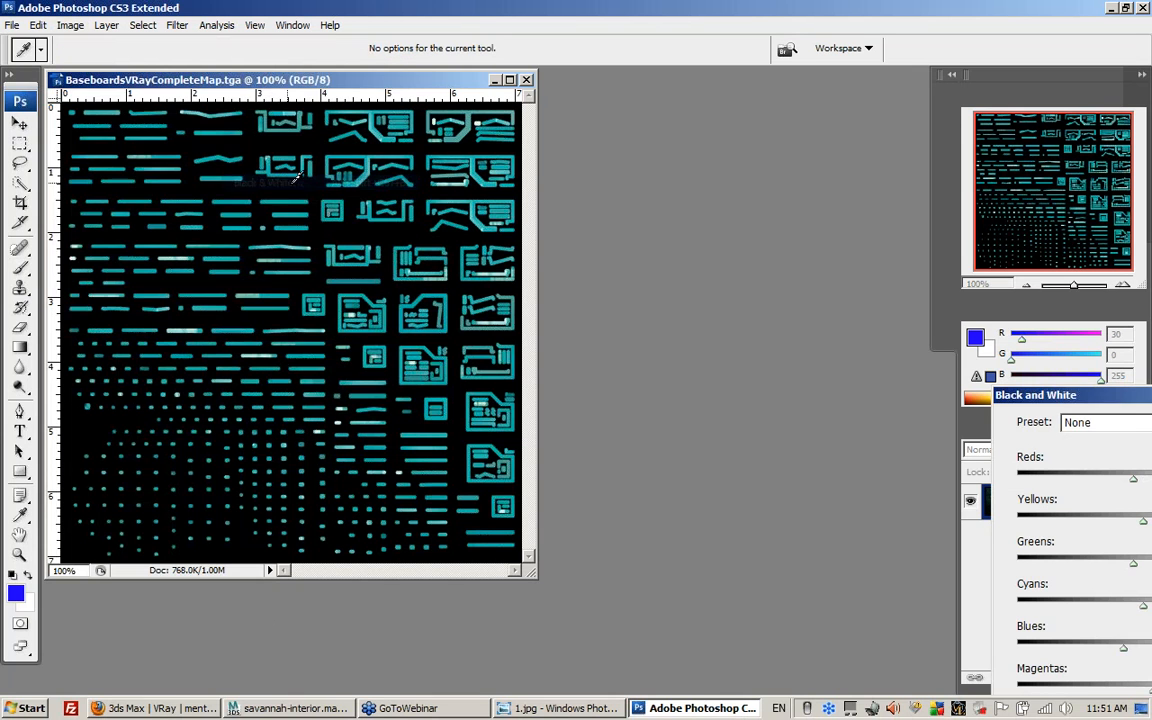
click(70, 25)
click(236, 6)
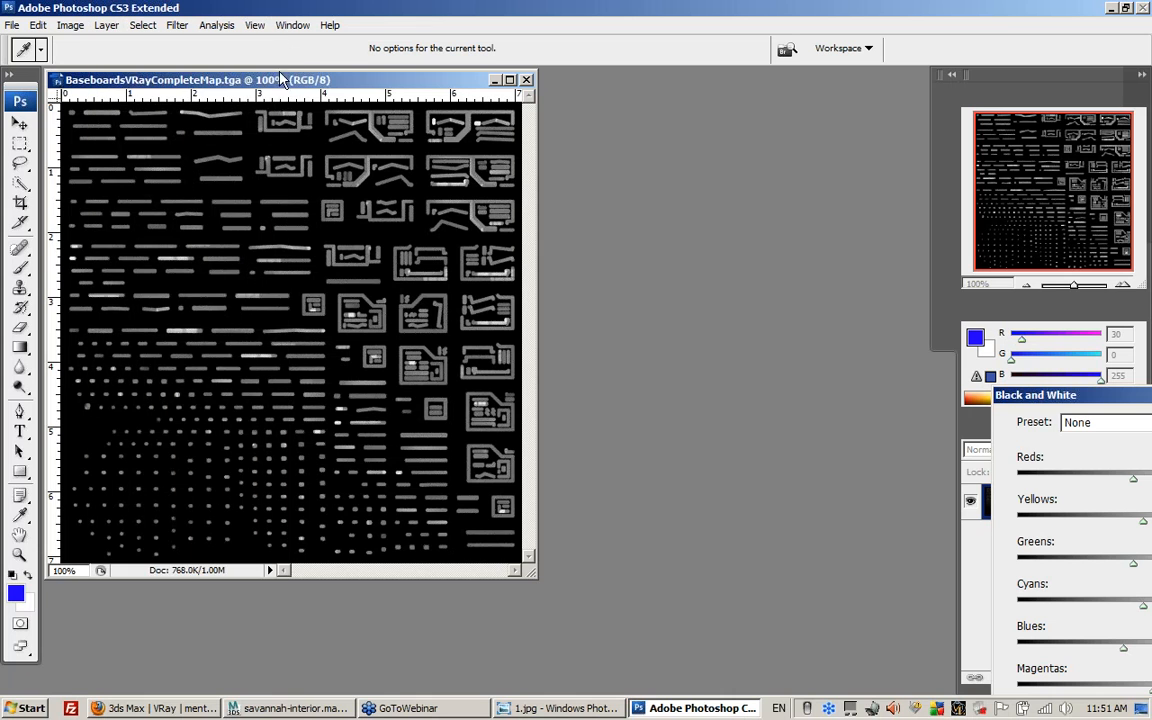
drag(1085, 396, 561, 171)
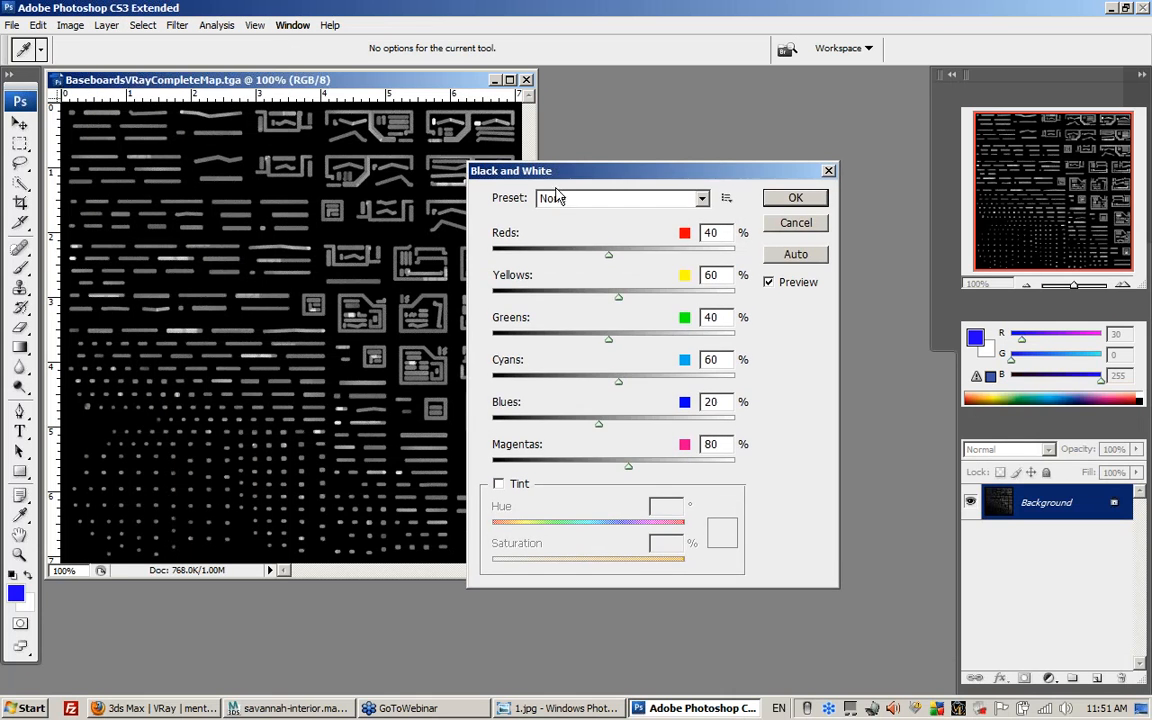
click(792, 199)
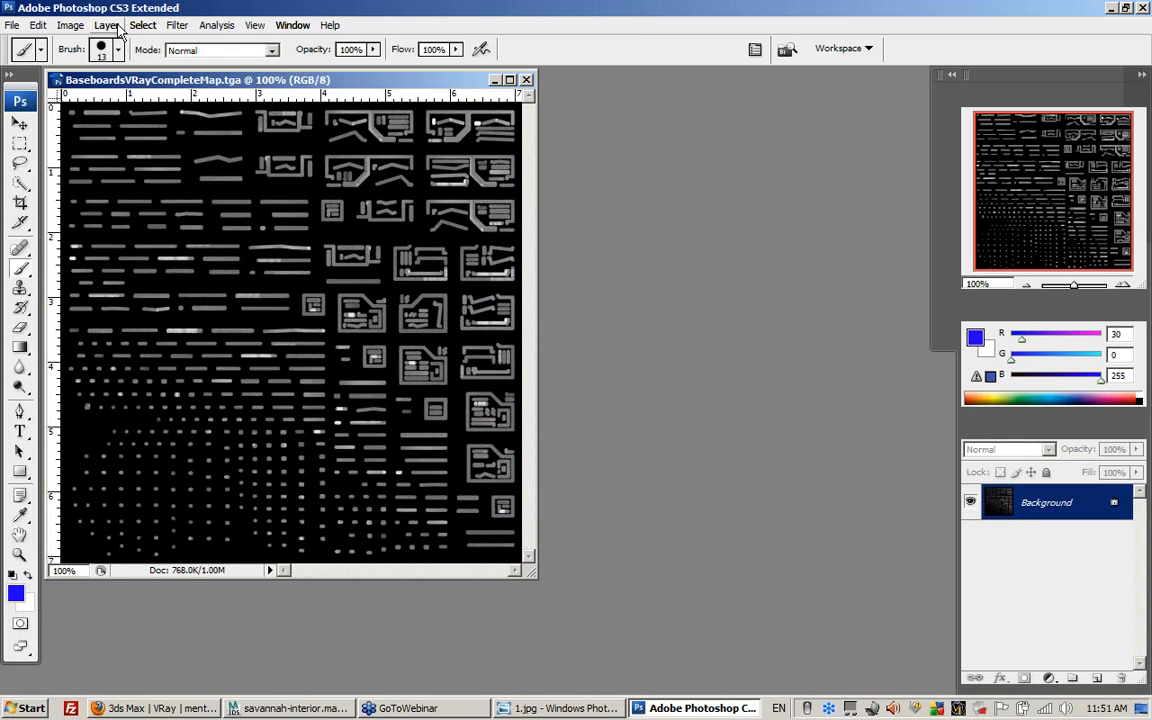
- Adjust the baseboards texture map's brightness to +106 and contrast to +100
click(72, 25)
mouse_move(105, 70)
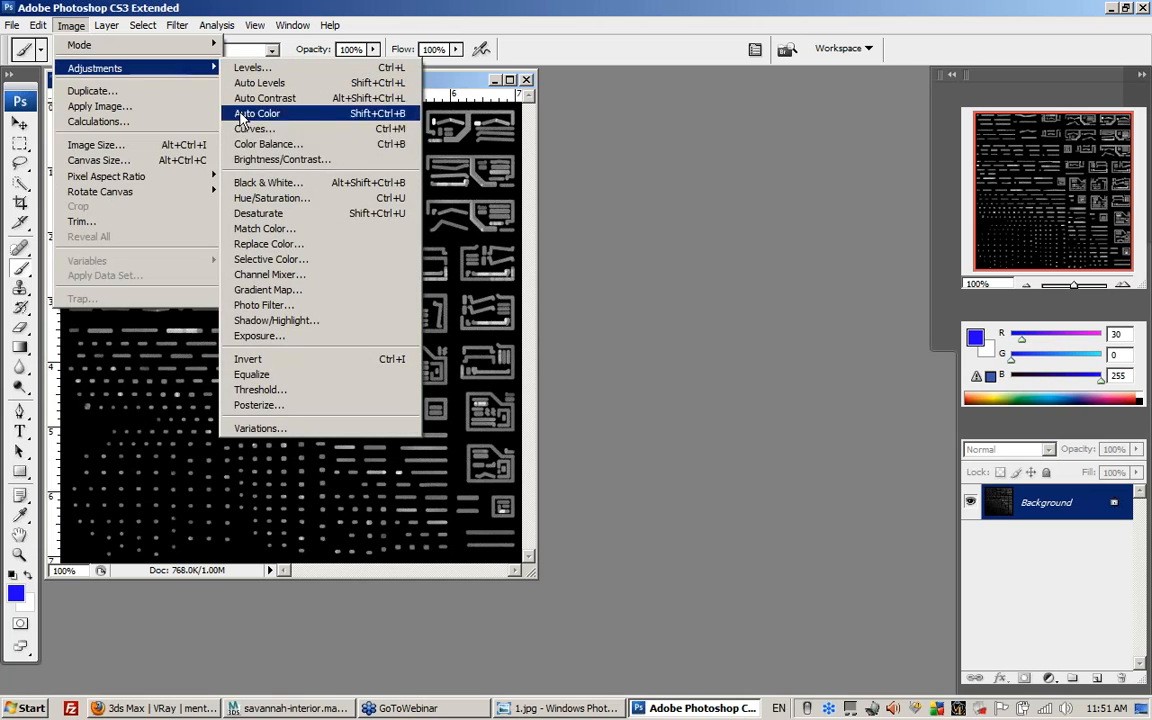
click(260, 160)
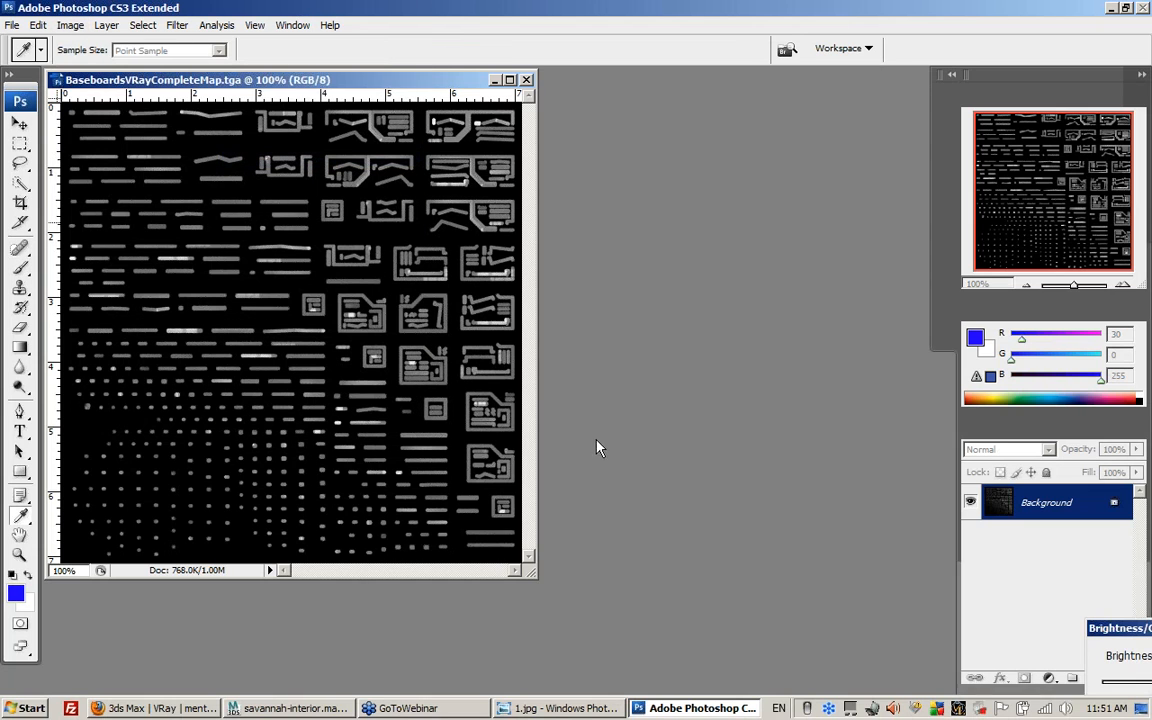
drag(1137, 628, 617, 256)
drag(670, 364, 761, 364)
drag(670, 312, 736, 316)
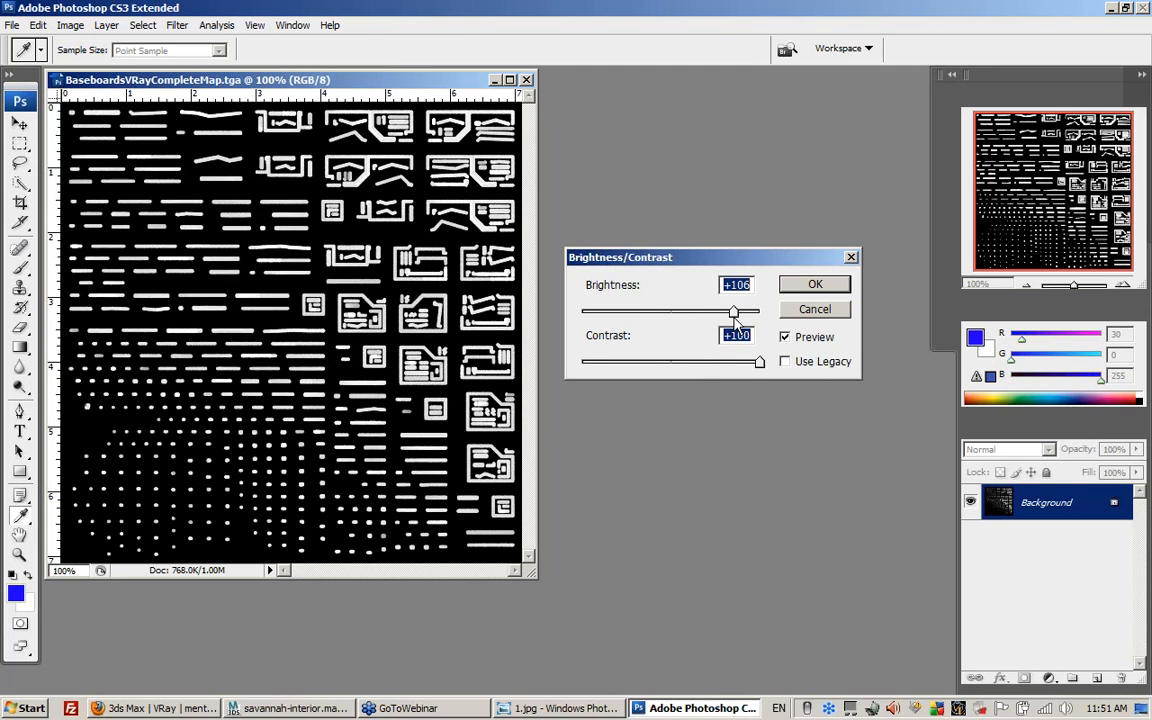
click(815, 284)
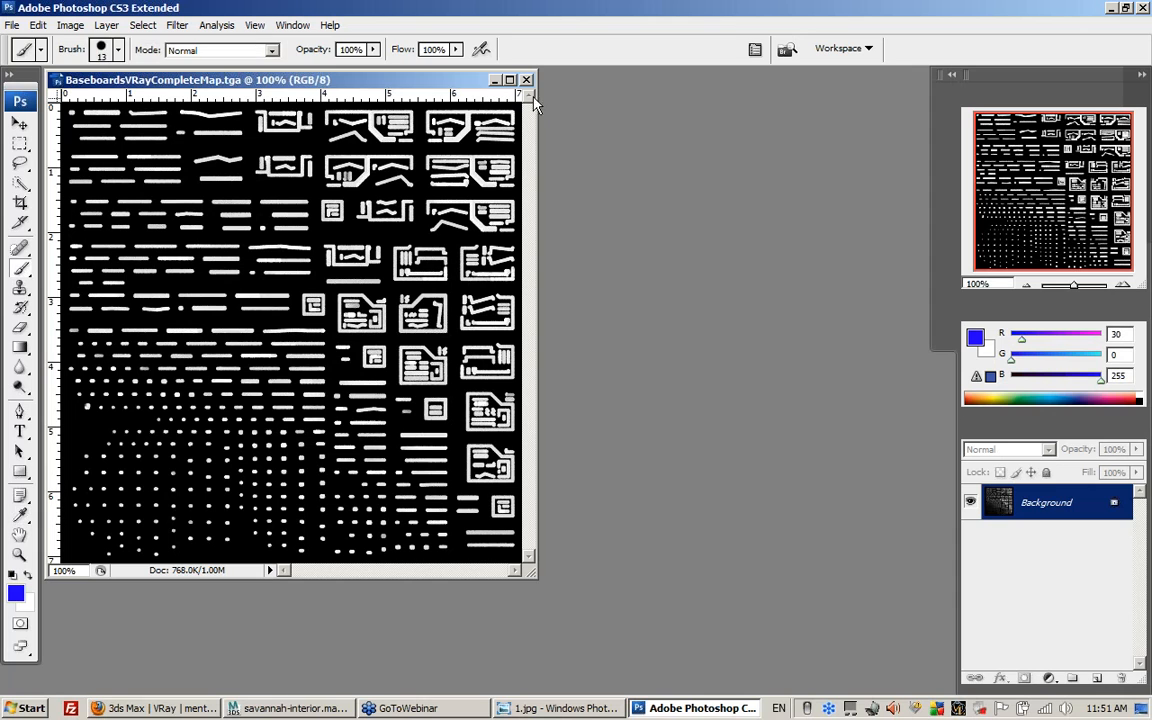
- Save the edited baseboards map, return to 3ds Max, and close the outdated bitmap preview
click(13, 25)
click(40, 213)
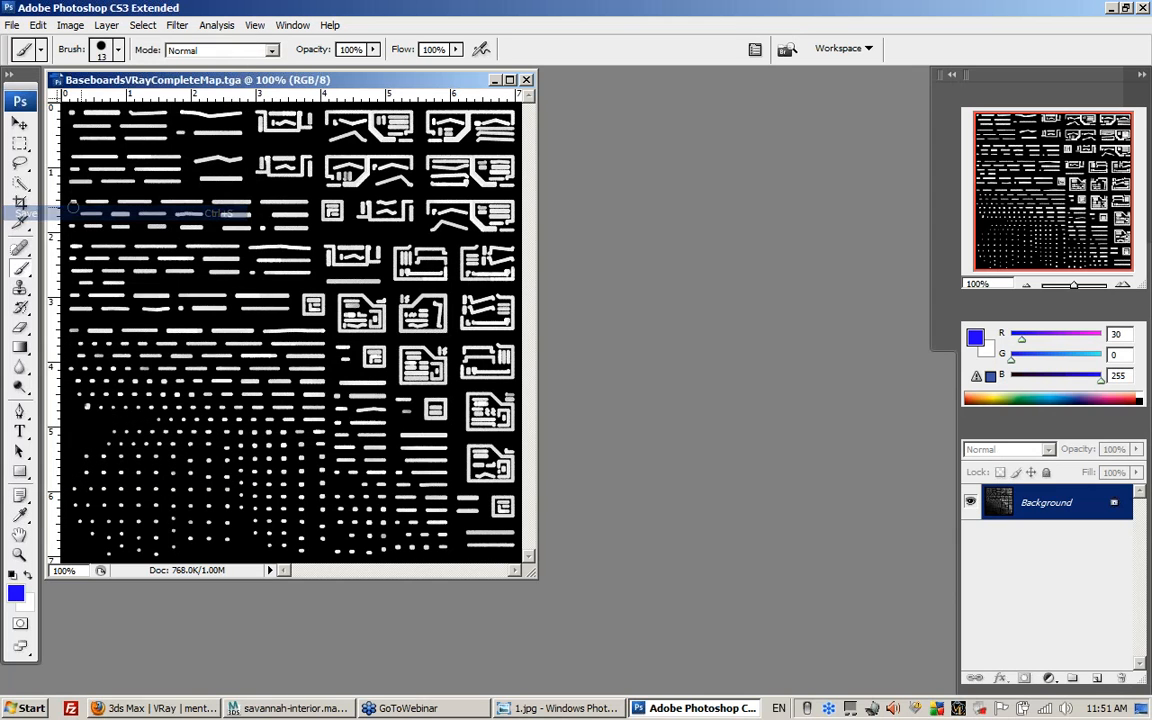
click(1110, 7)
click(810, 120)
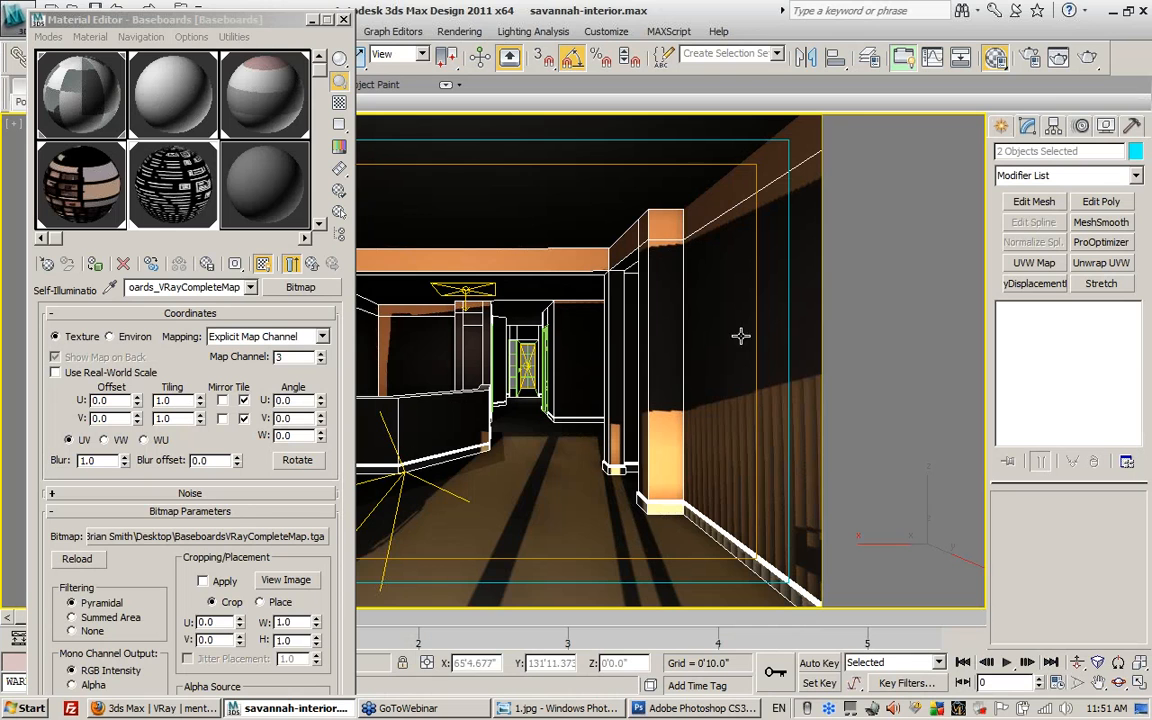
- Render the Kitchen view with the edited baseboards map, inspect the baseboards, and close the rendered frame
click(1097, 59)
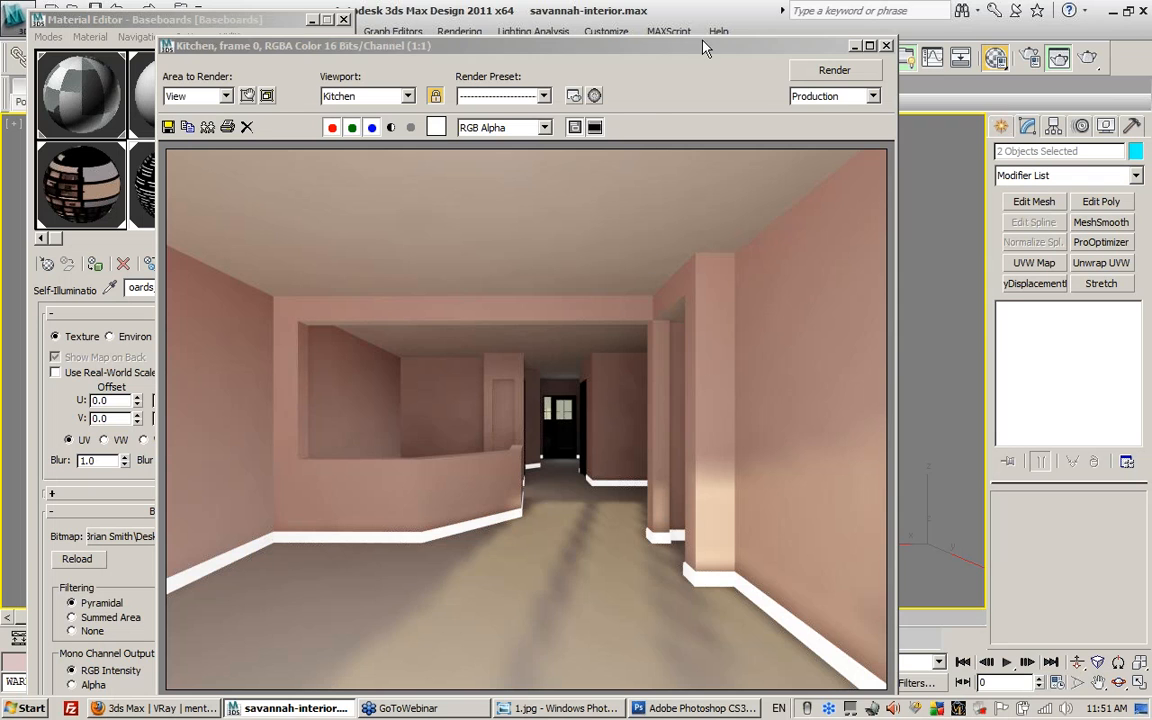
drag(704, 47, 792, 39)
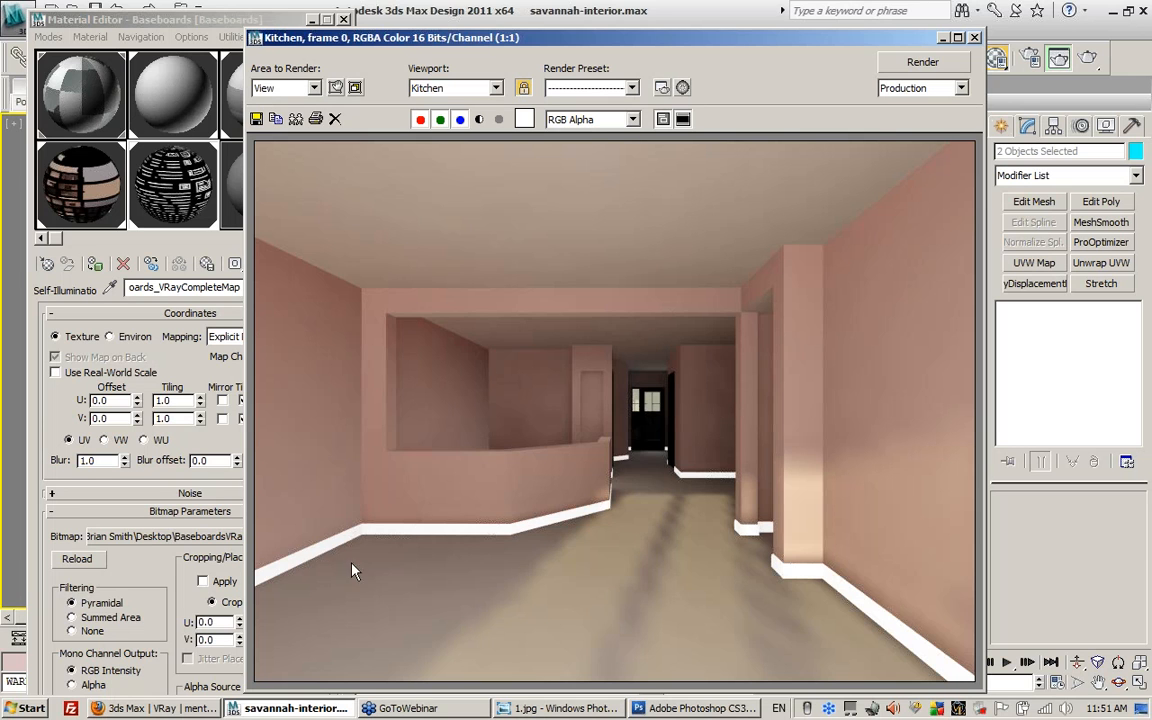
click(975, 38)
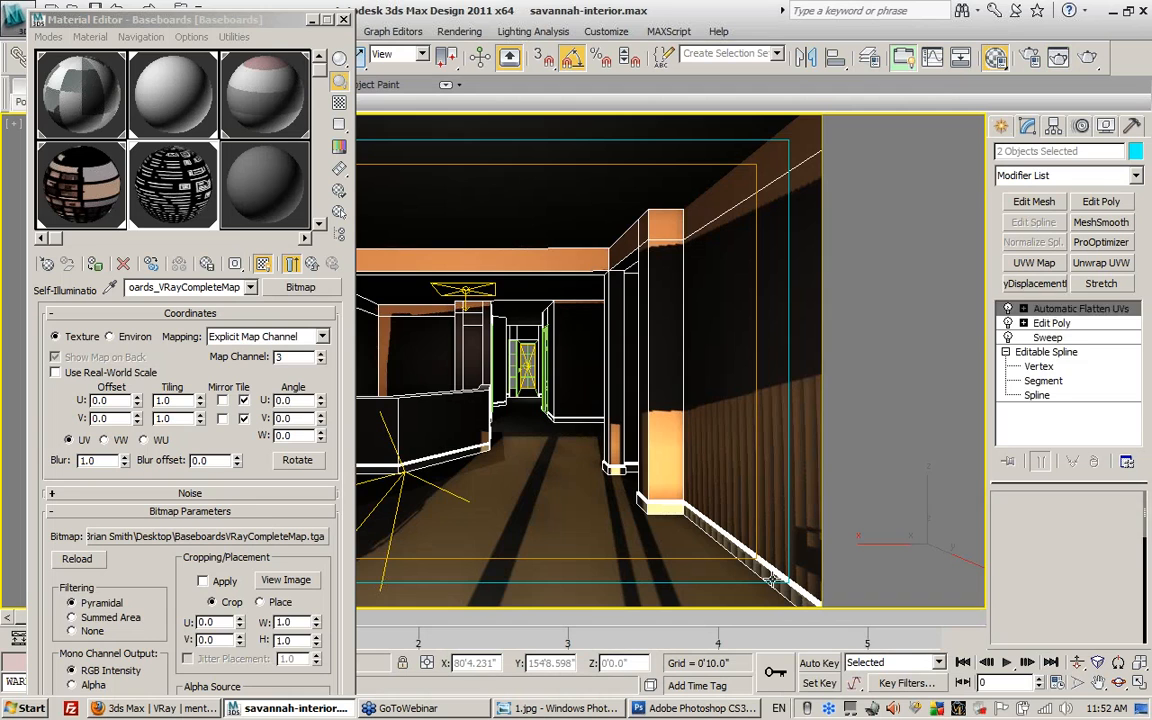
- Select the Baseboards object, show the rendered Kitchen frame again, and view the edited baseboards bitmap
click(774, 580)
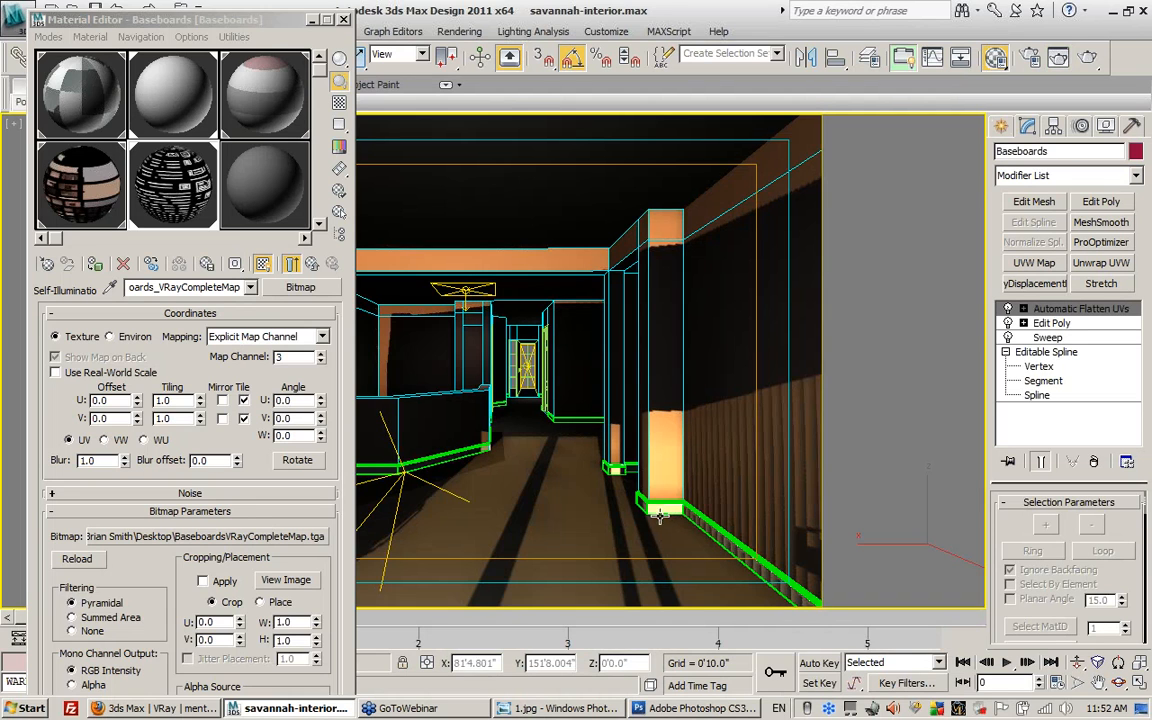
click(1059, 57)
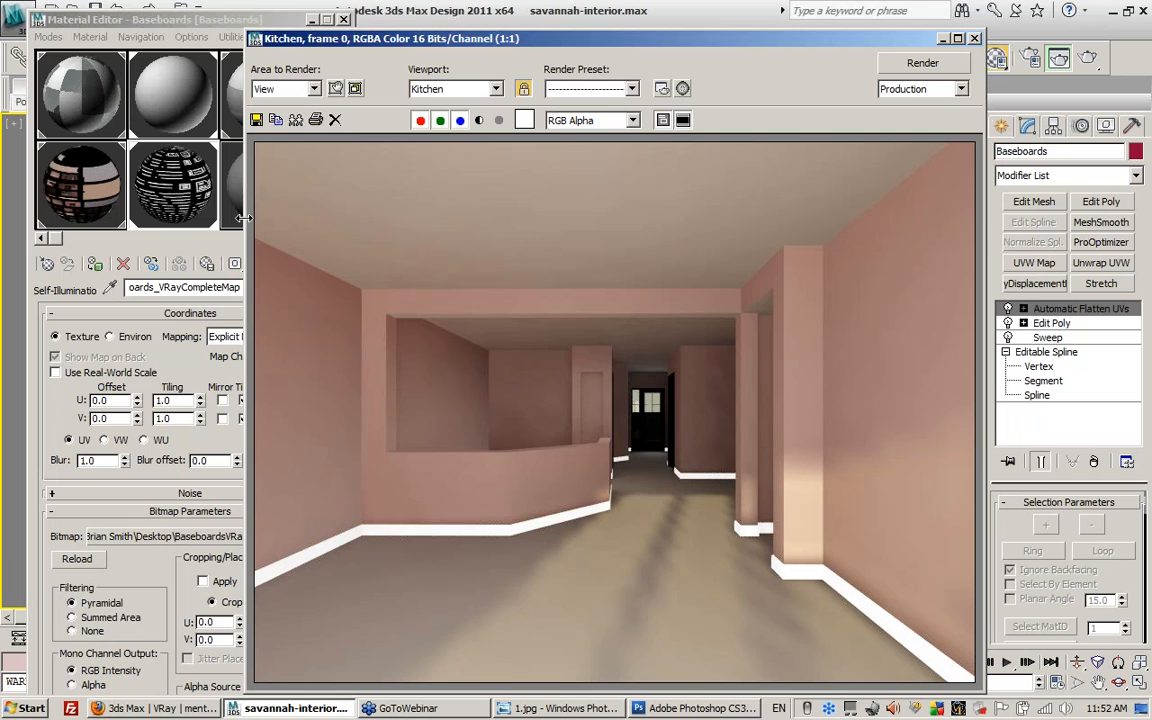
drag(243, 217, 348, 217)
click(286, 580)
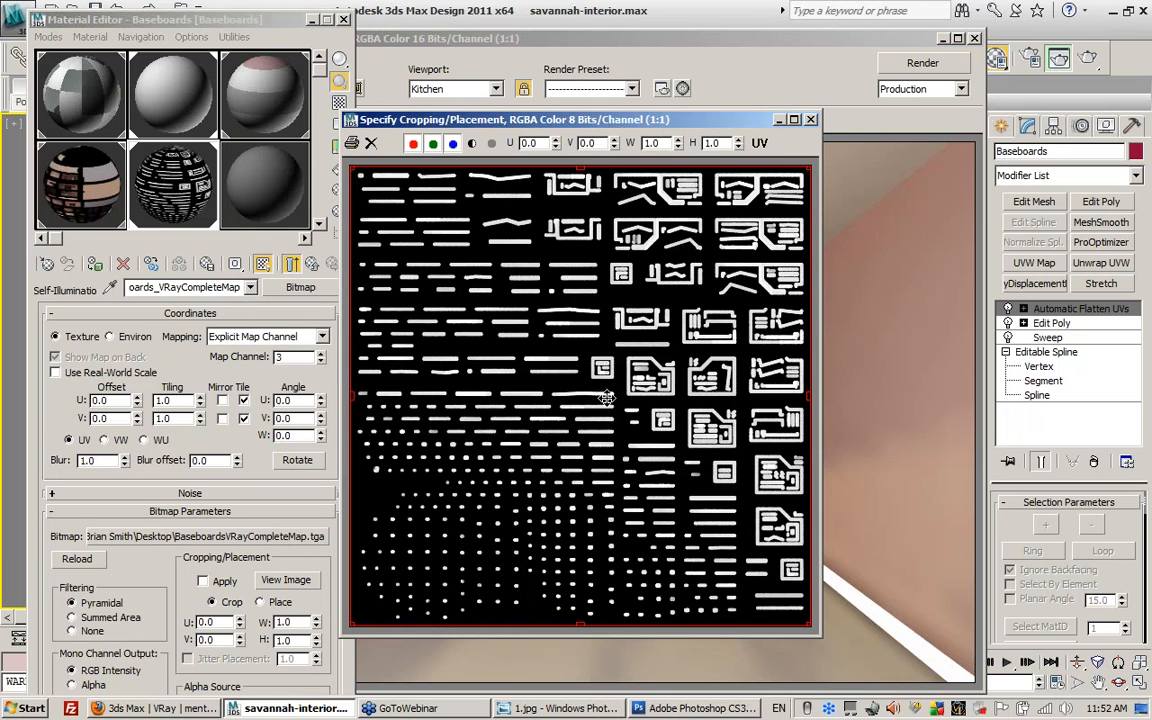
click(551, 97)
- Examine the baked_Wall material's self-illumination bitmap, and close the preview and the rendered frame
click(172, 185)
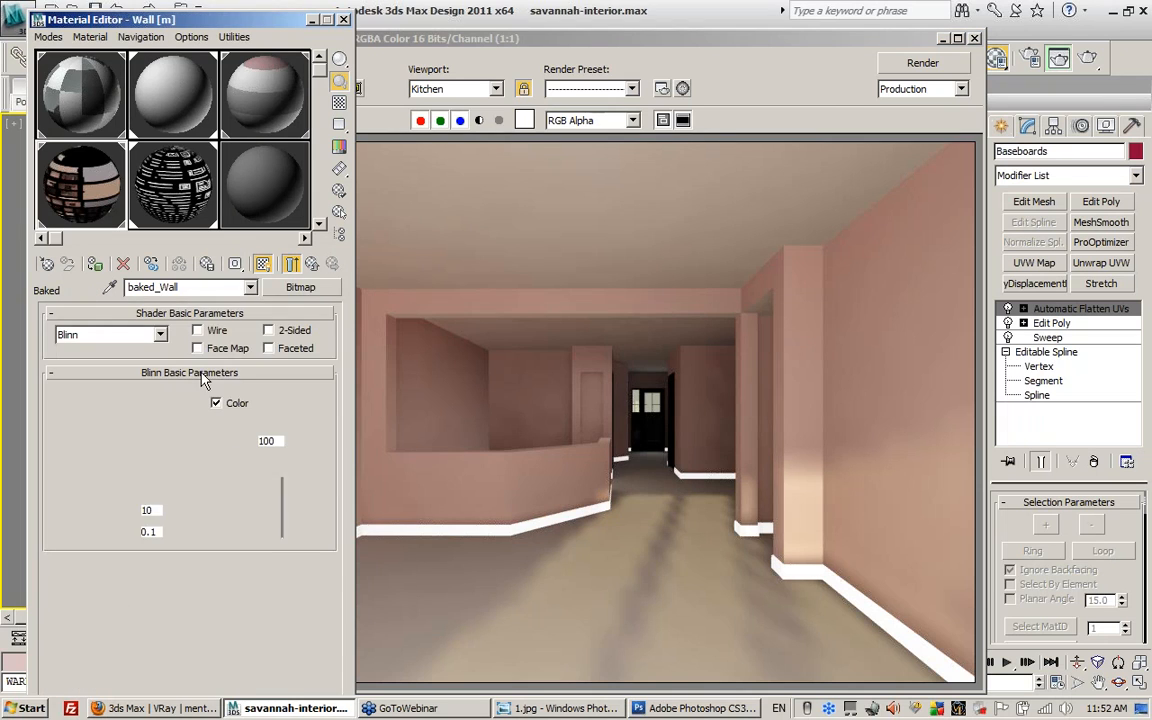
click(314, 405)
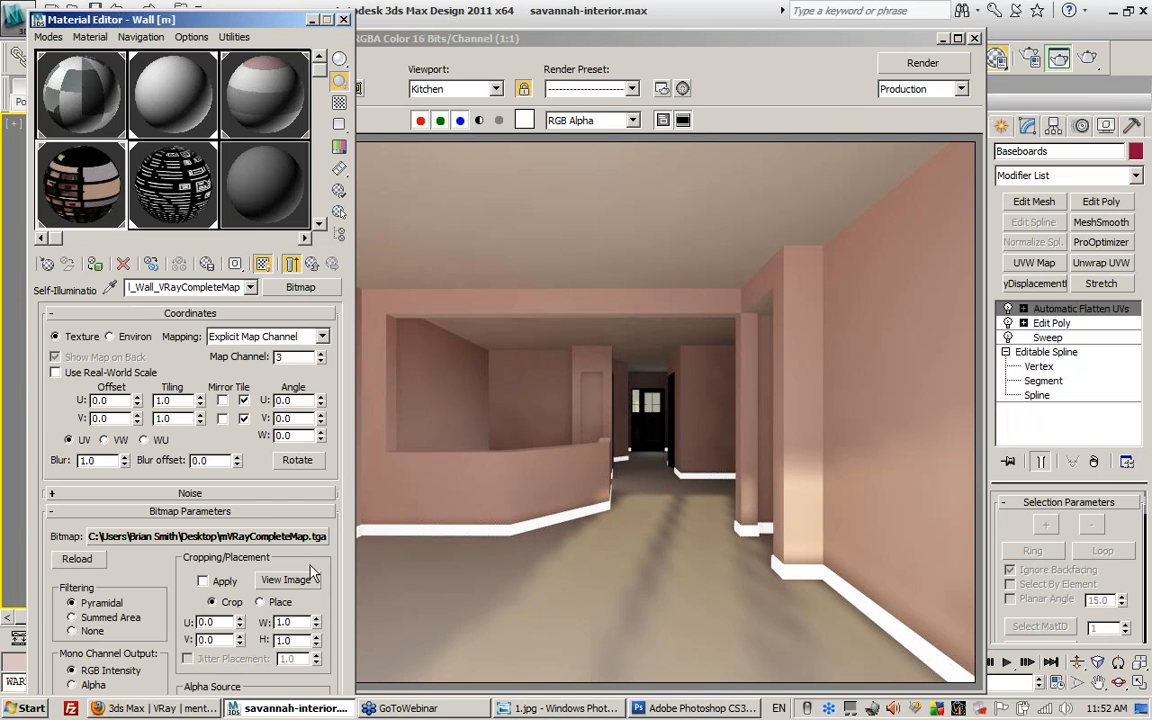
click(286, 580)
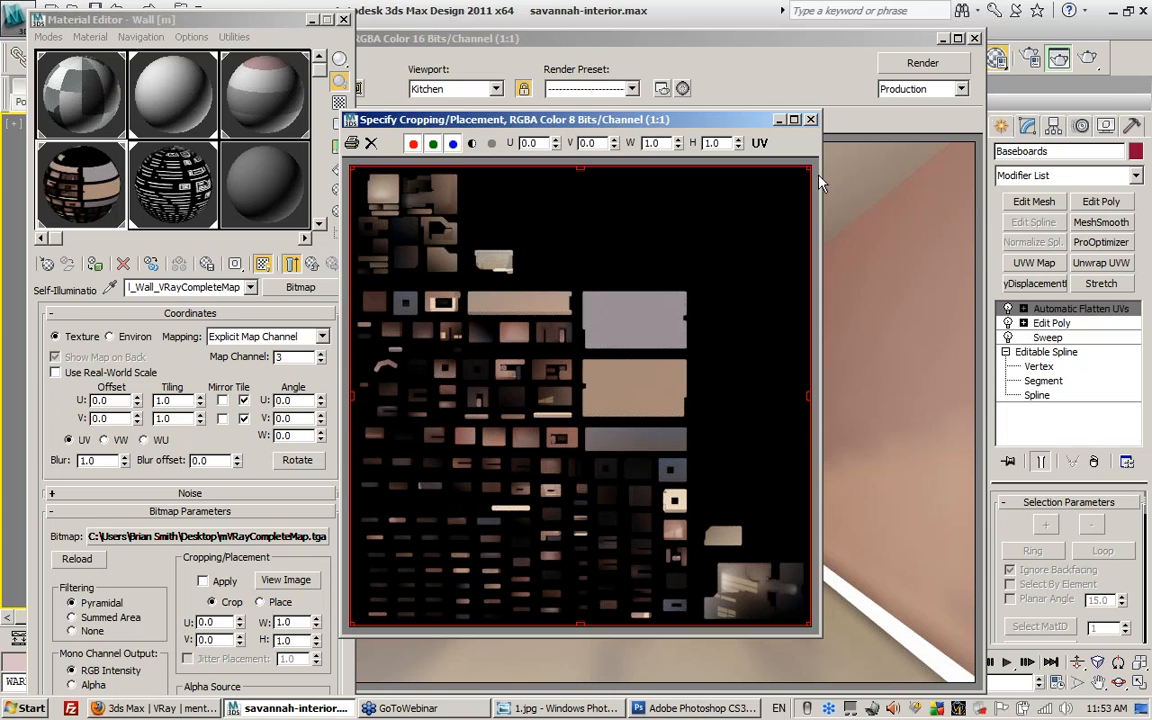
click(811, 120)
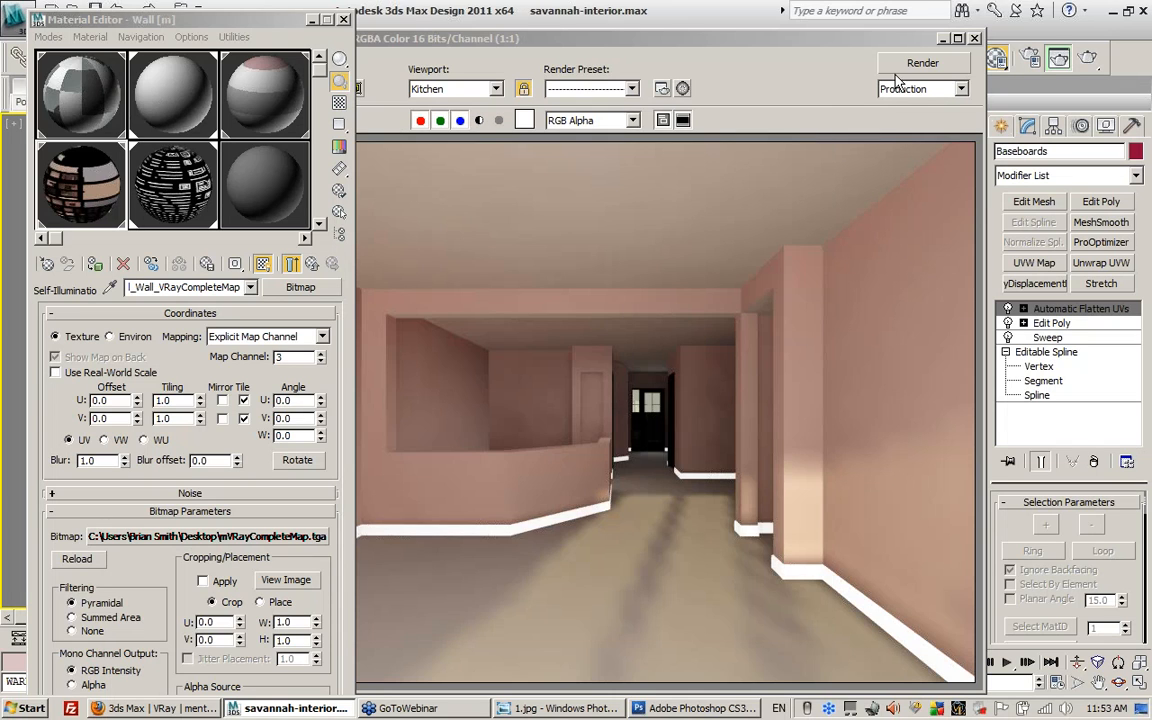
click(976, 39)
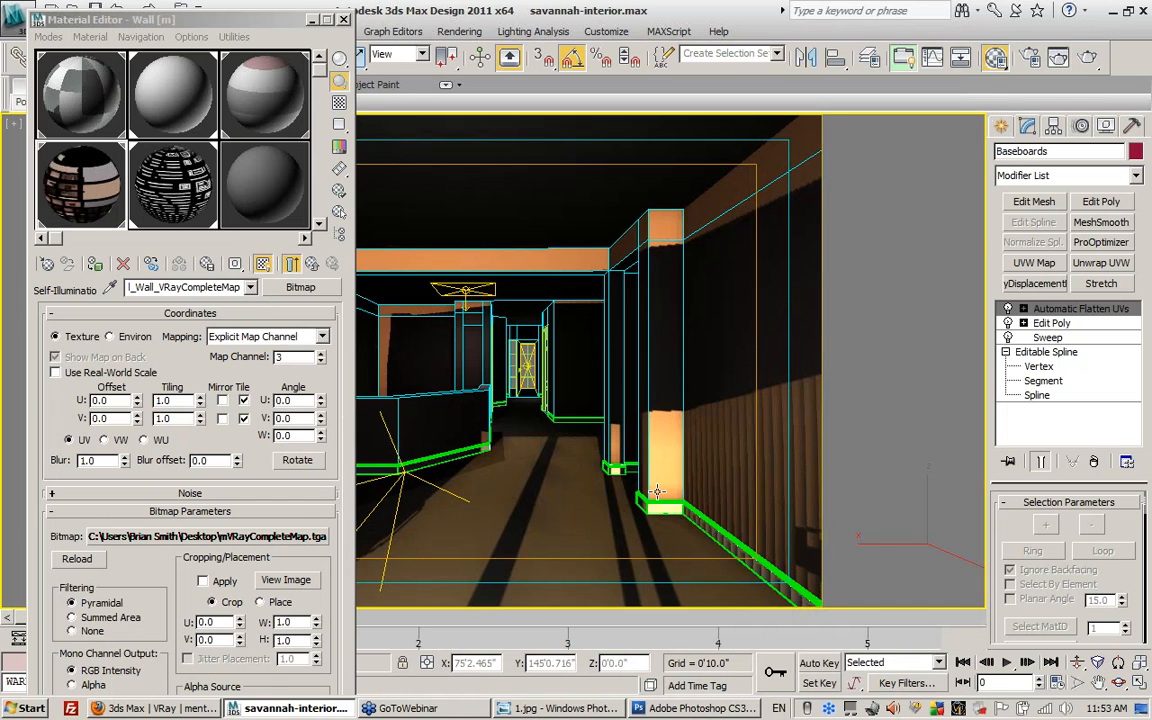
- Add an Edit Poly modifier to the wall object m and select its floor polygon
click(514, 499)
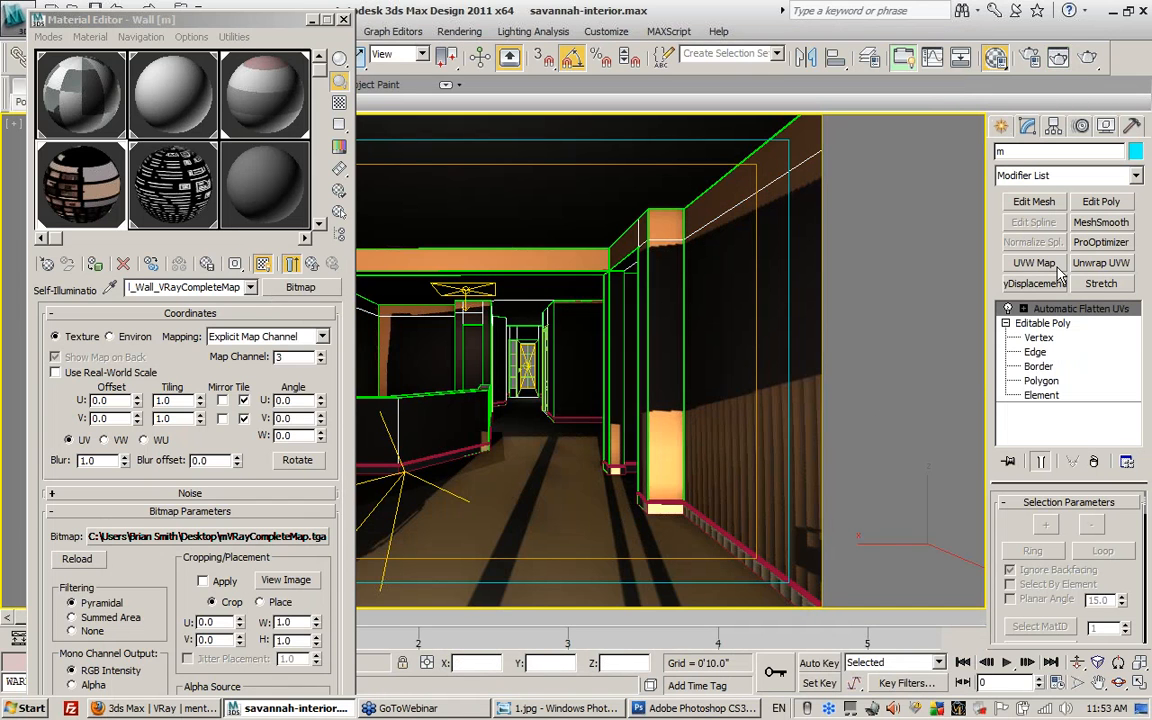
click(1099, 203)
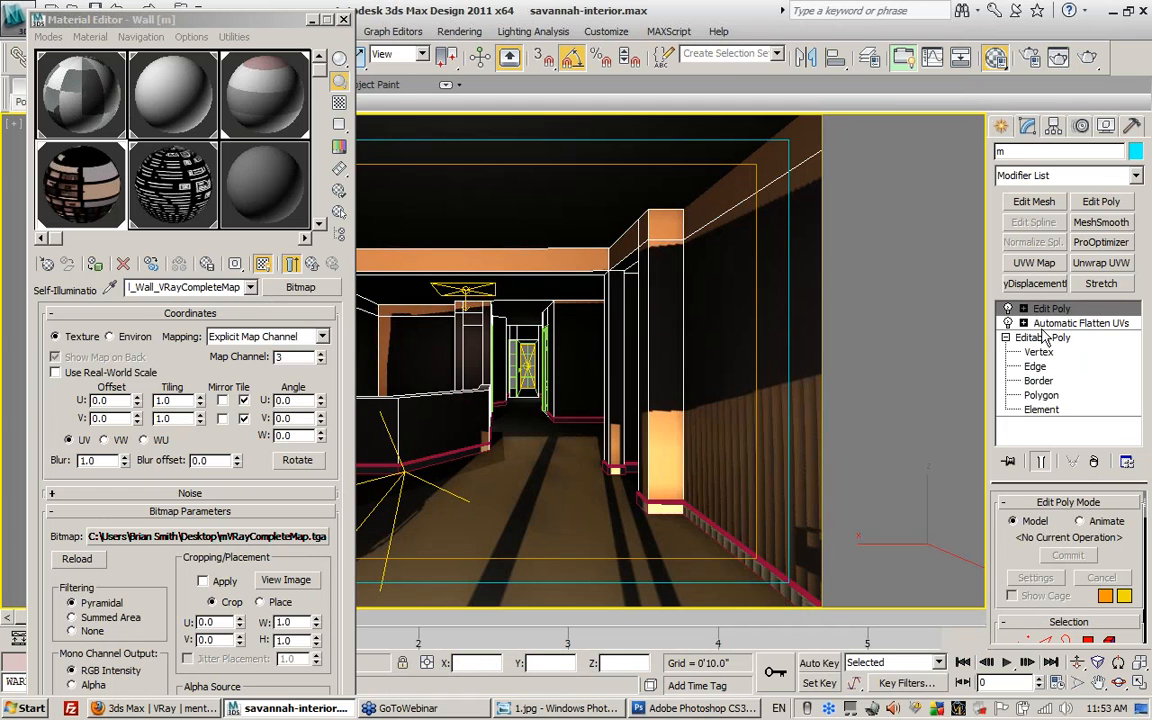
click(1023, 308)
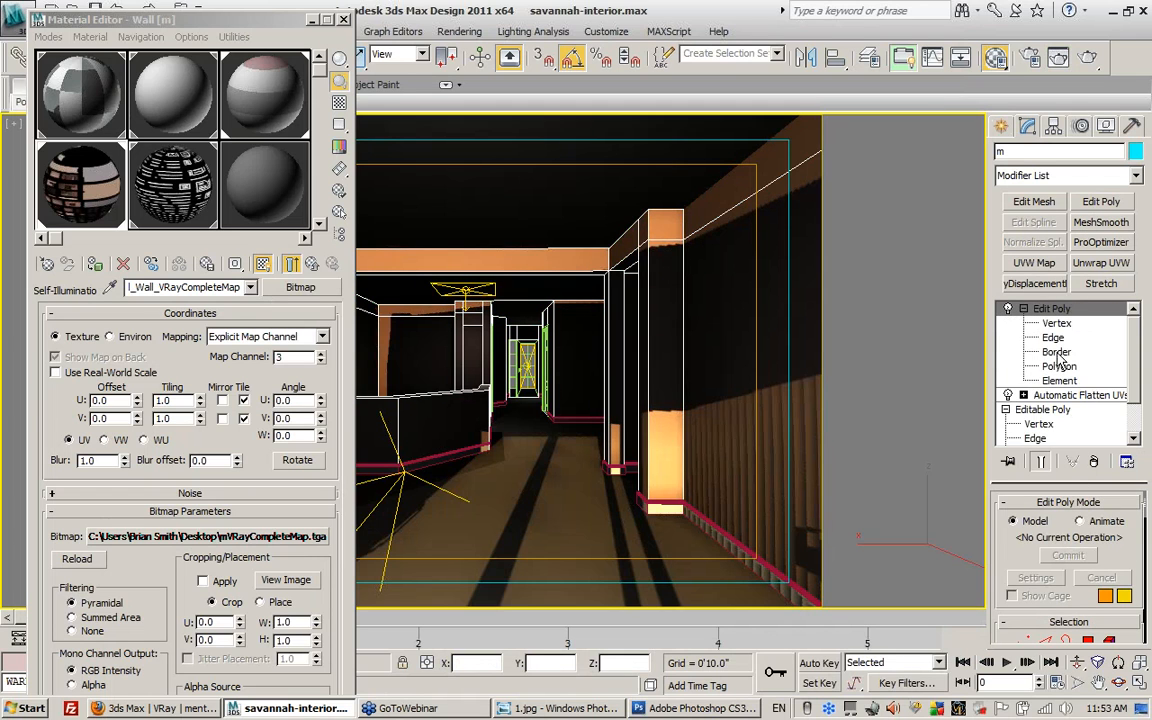
key(4)
click(555, 532)
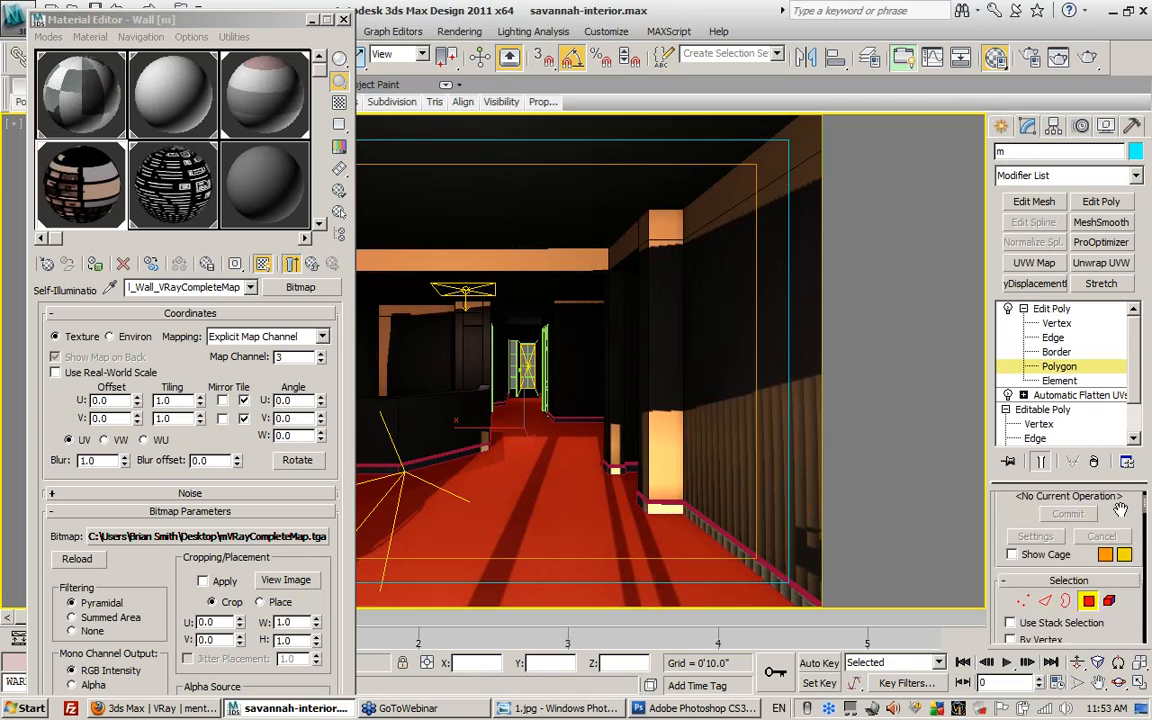
- Detach the selected floor polygon from the wall object and leave polygon editing
drag(1122, 578, 1082, 382)
drag(1108, 493, 1108, 327)
drag(1050, 485, 1018, 130)
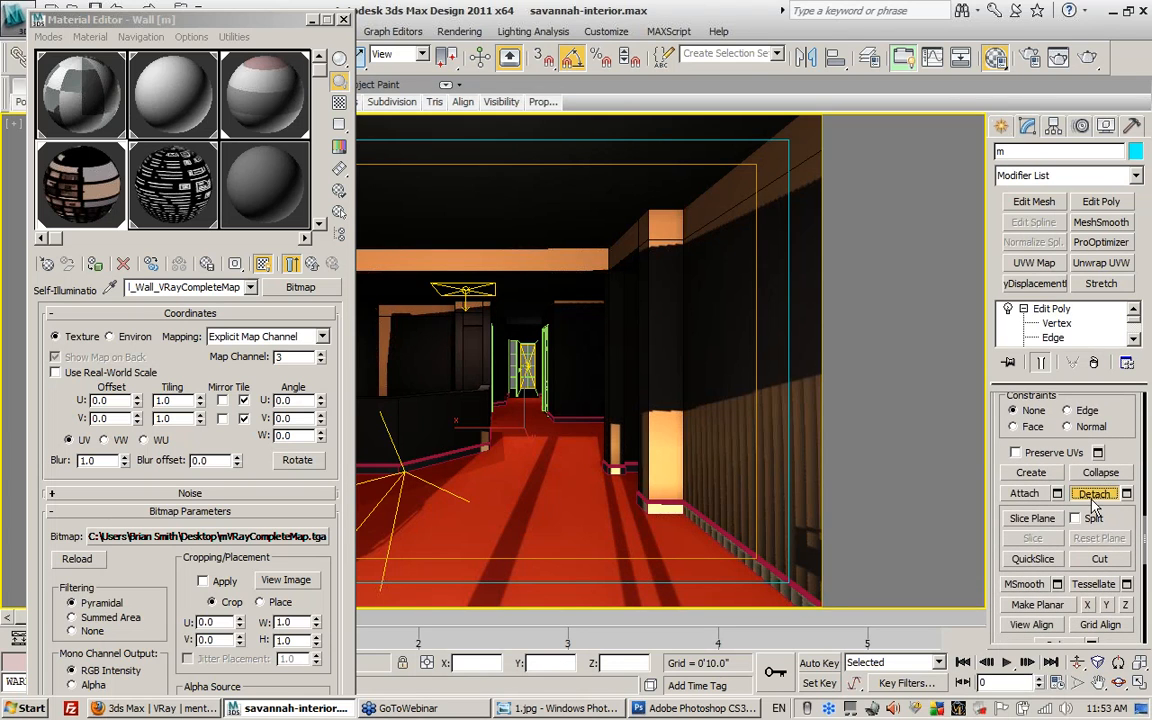
click(1093, 534)
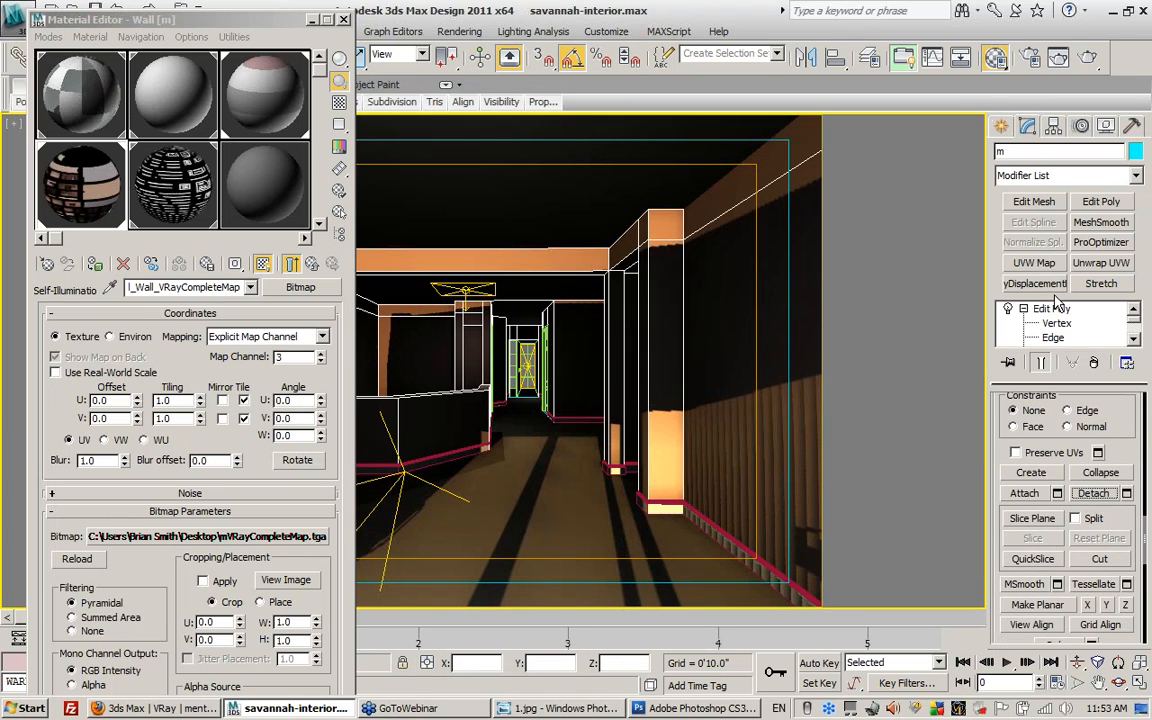
scroll(1100, 440, up, 5)
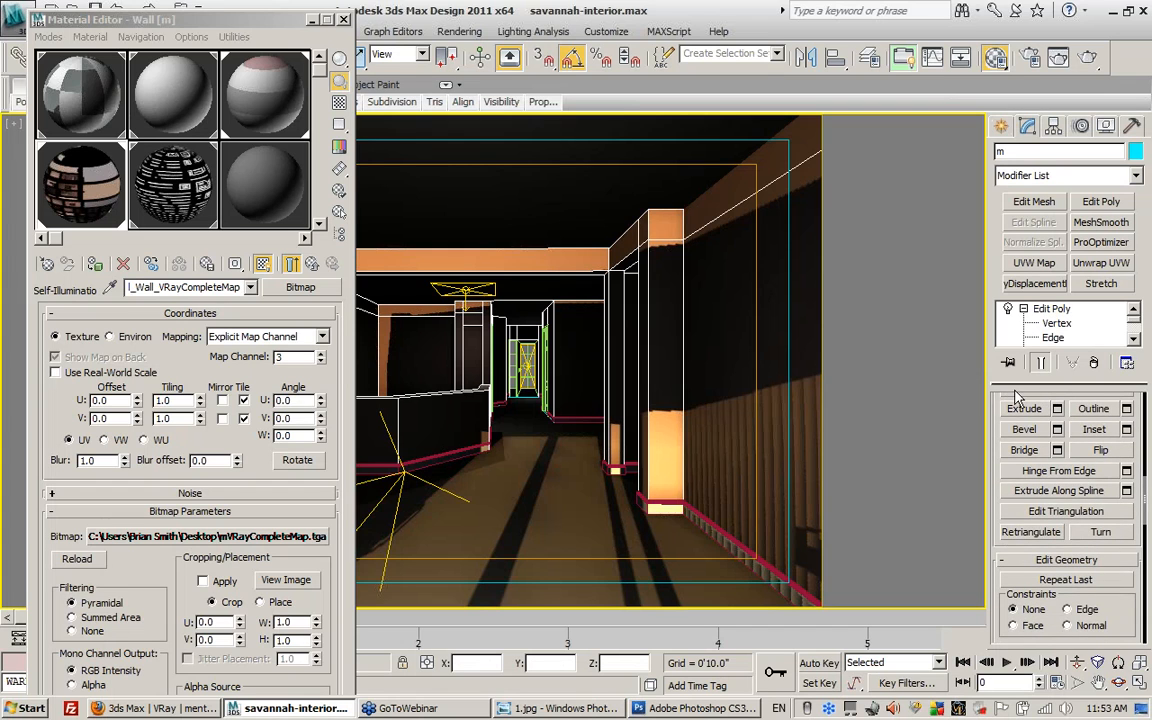
drag(1017, 385, 1017, 545)
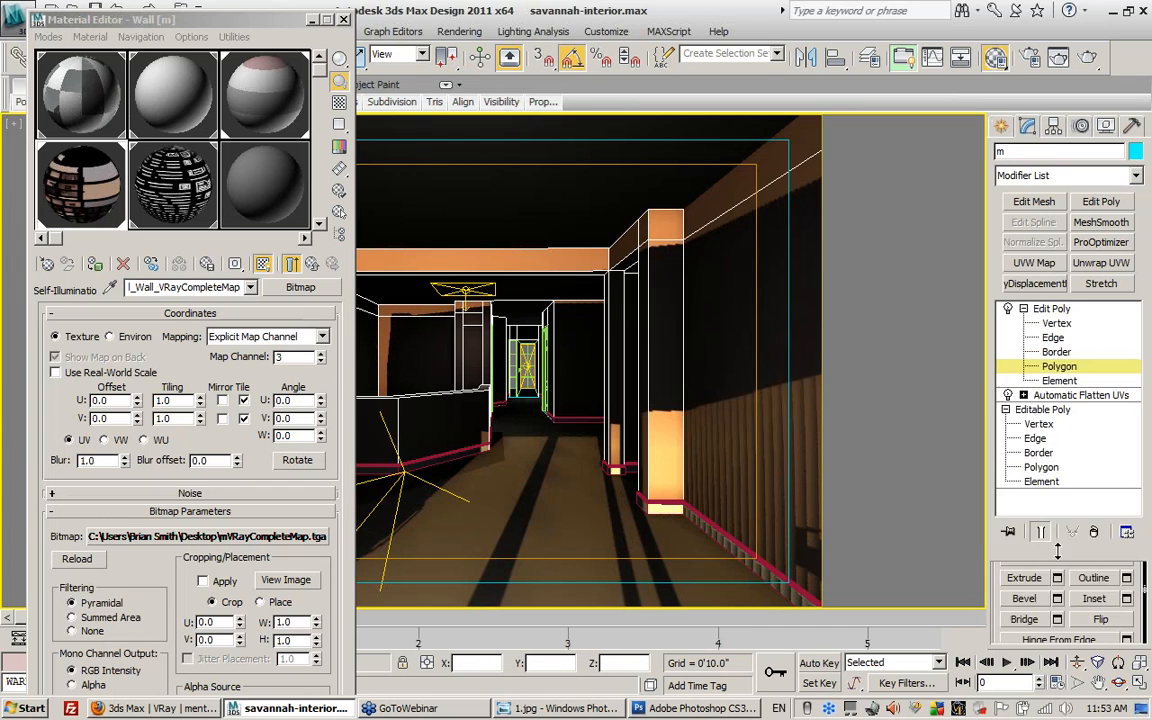
click(1057, 367)
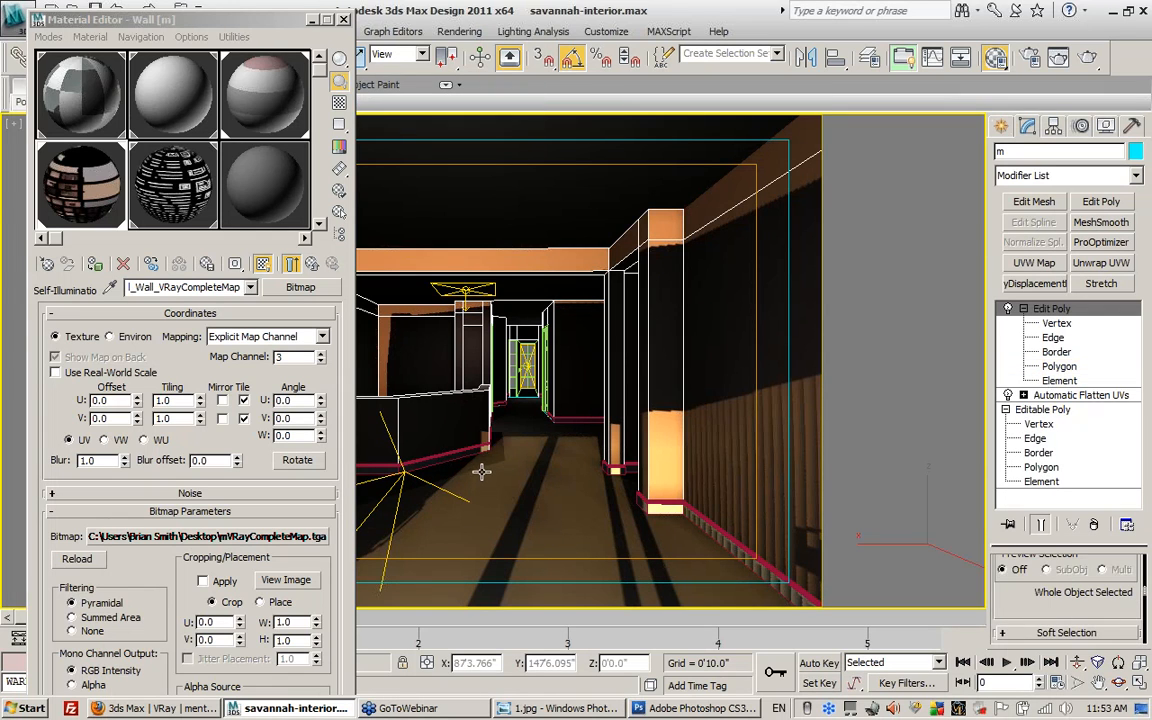
- Select the detached floor object, rename it Floor, and isolate it in the viewport
click(506, 521)
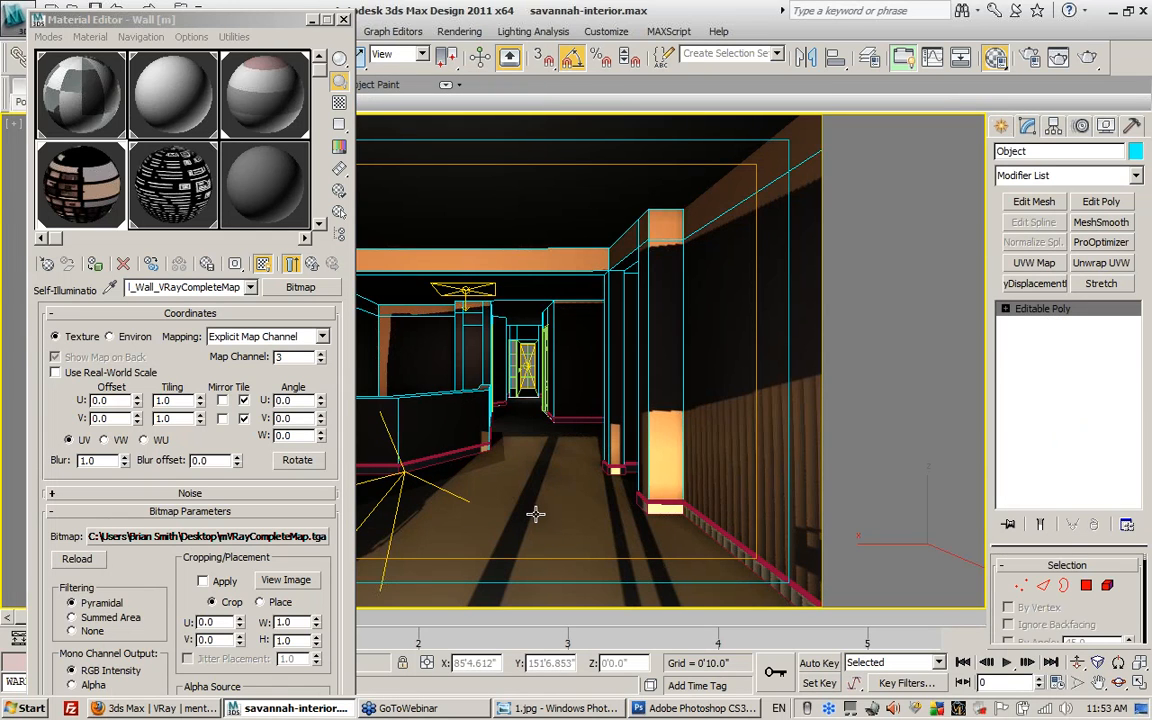
click(1035, 150)
text(Floor)
key(alt+q)
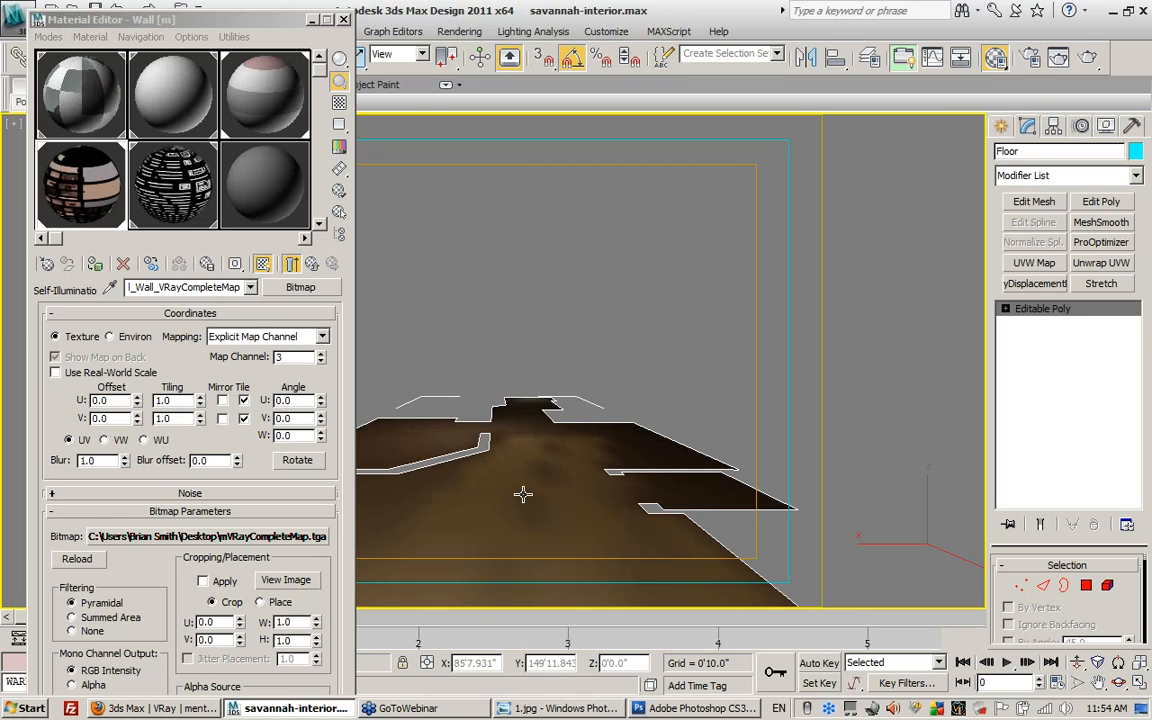
- Switch to Photoshop, close the BaseboardsVRayCompleteMap.tga image, and return to 3ds Max
click(697, 708)
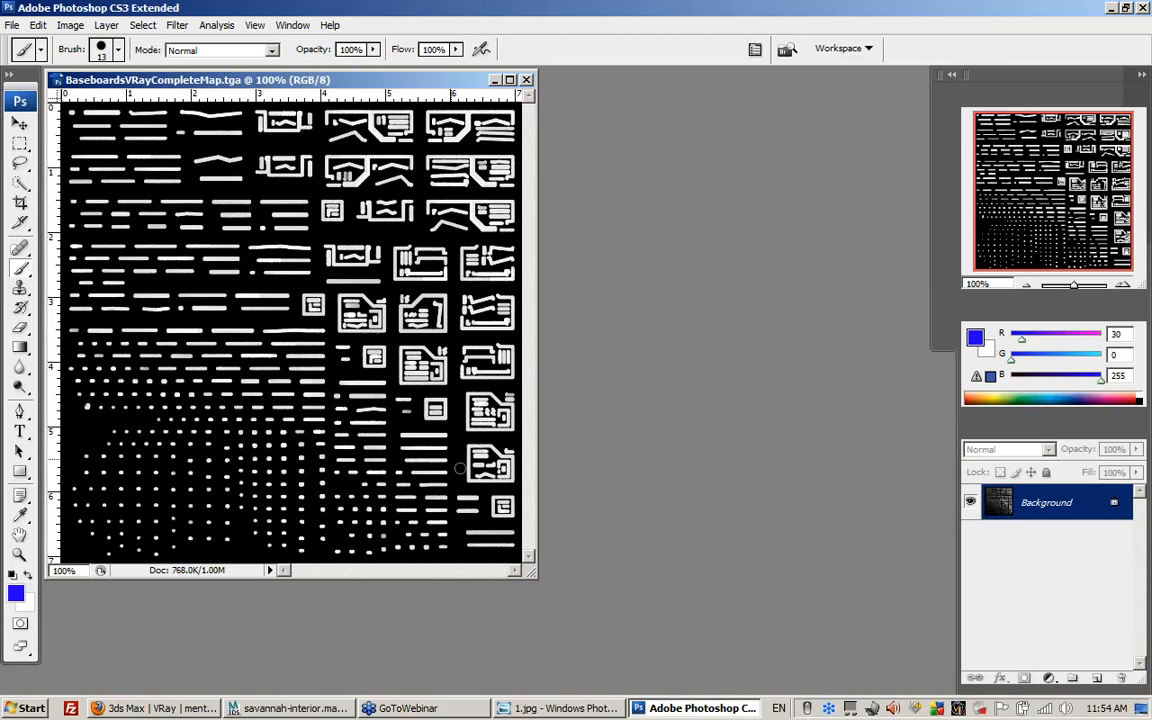
click(527, 80)
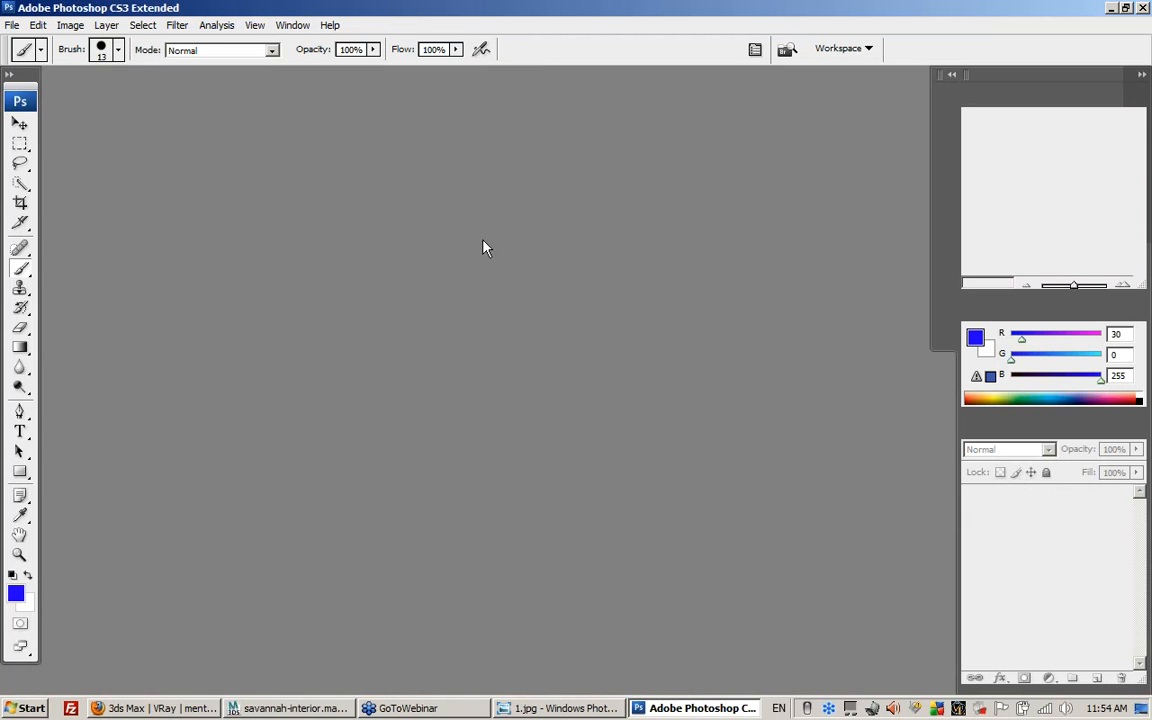
click(685, 708)
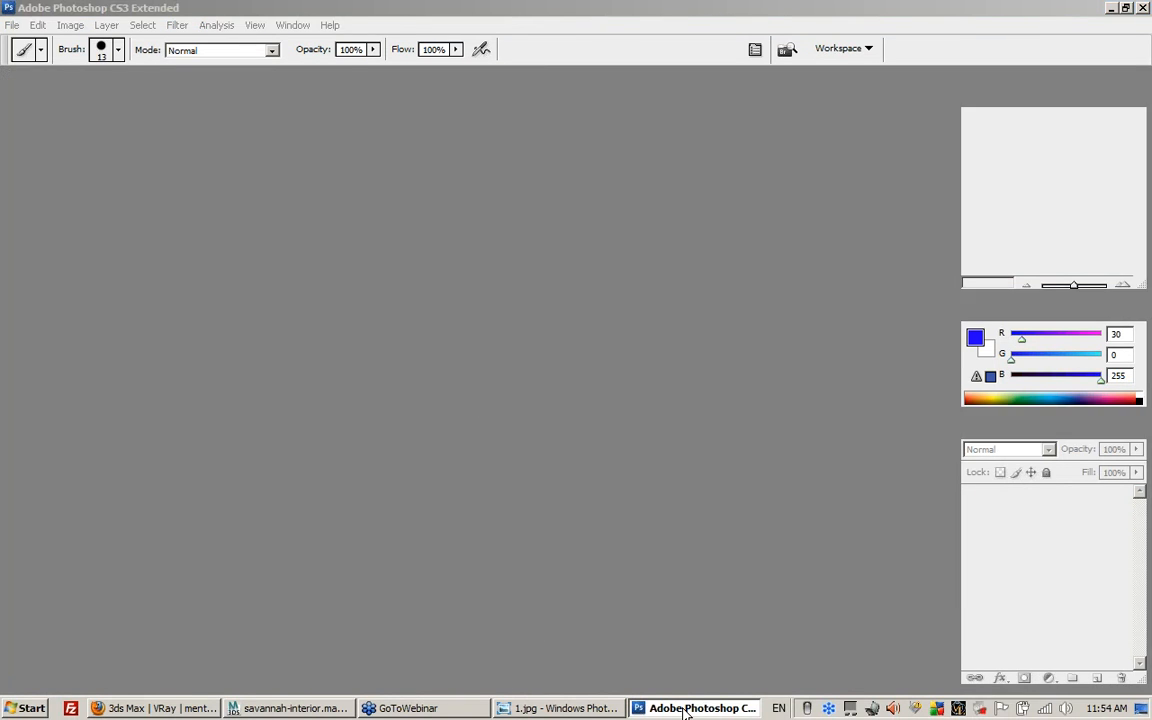
- Examine the wall's baked mVRayCompleteMap.tga bitmap and close its preview
click(287, 580)
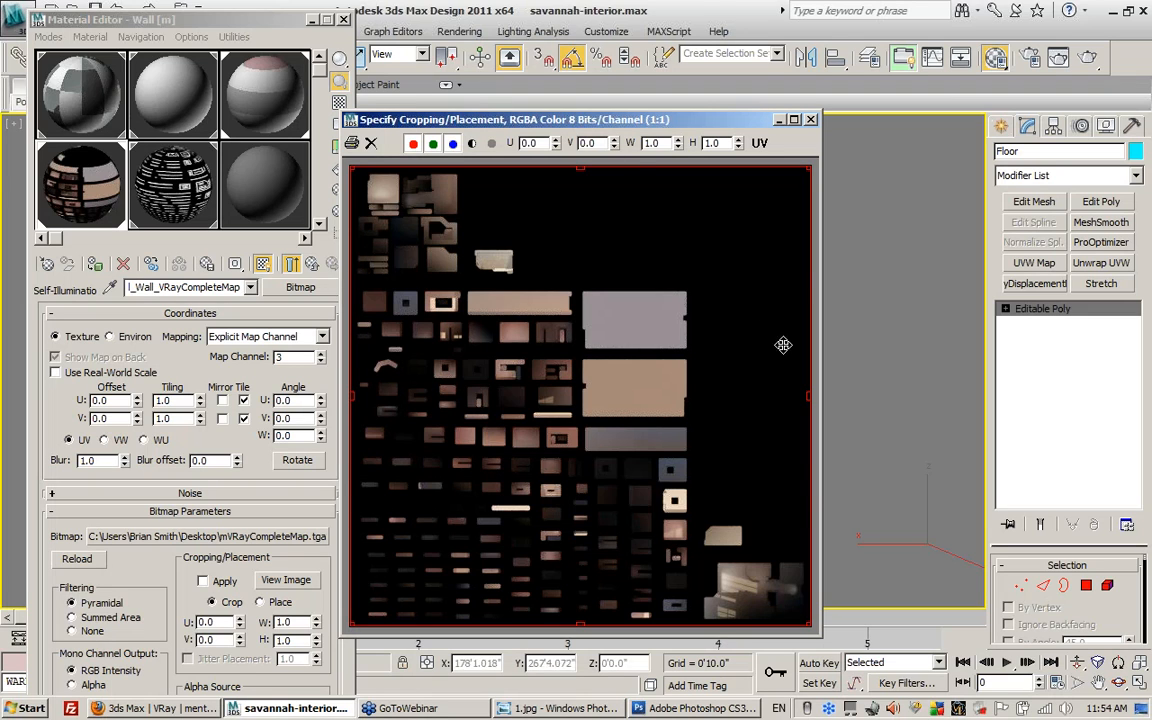
click(811, 120)
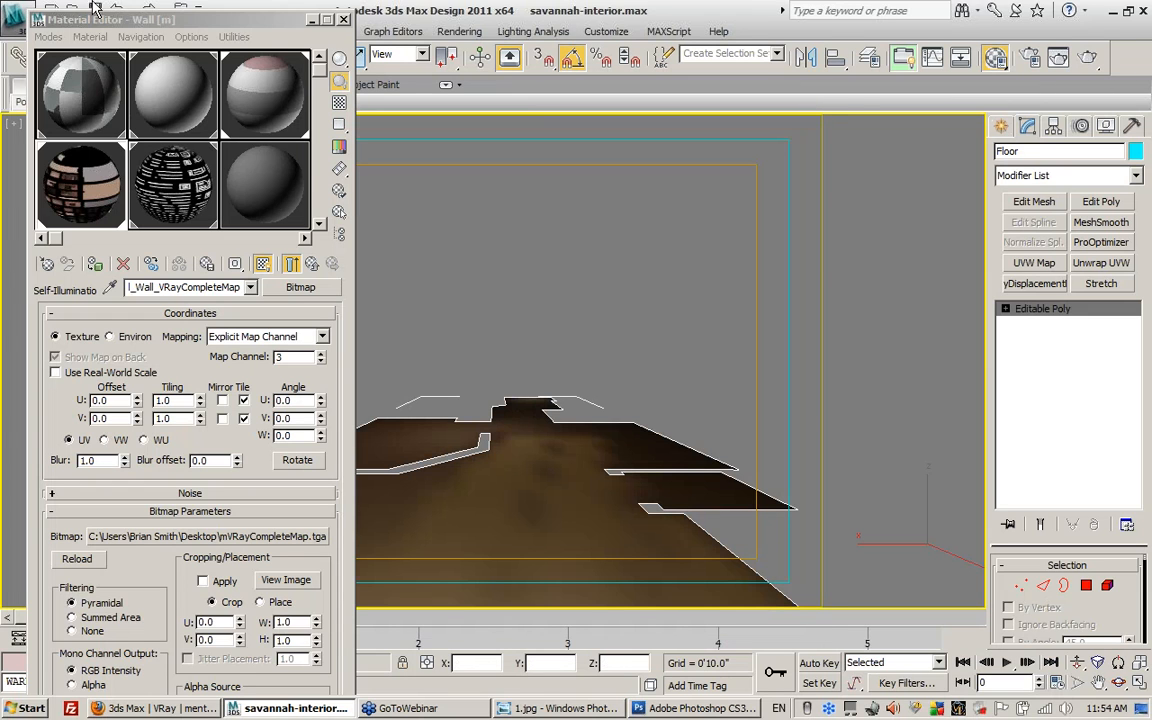
- Reopen savannah-interior.max from the Render to Texture folder, discarding the current scene changes
drag(138, 22, 140, 72)
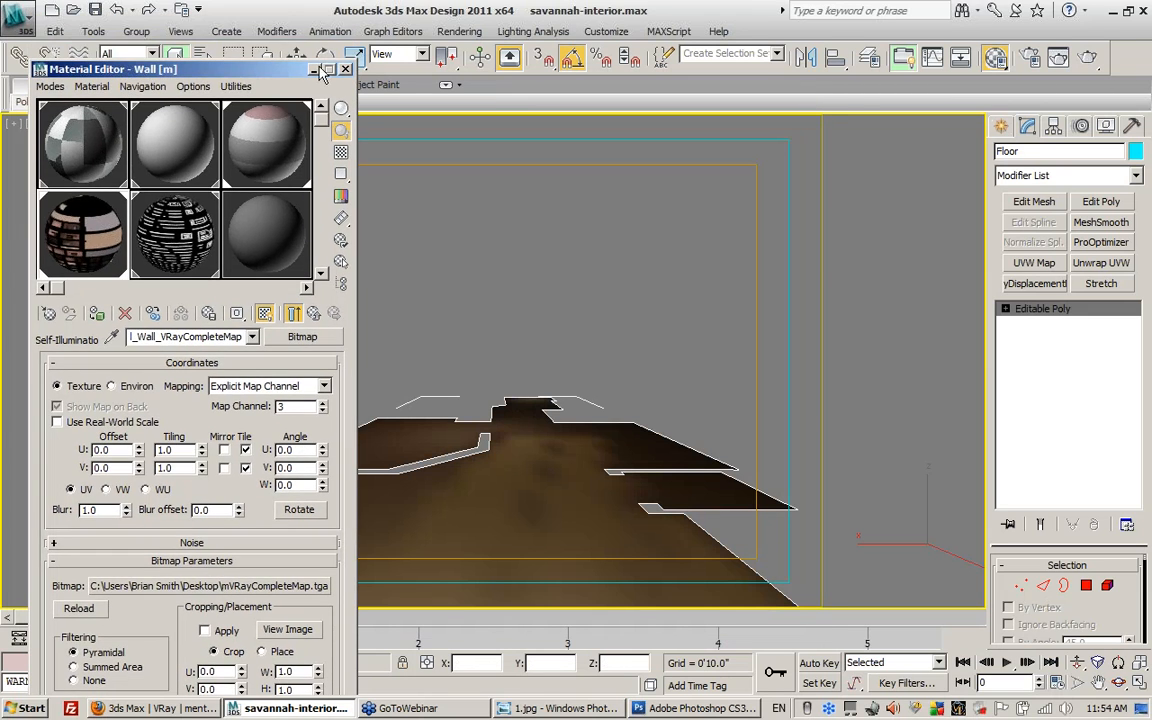
click(71, 10)
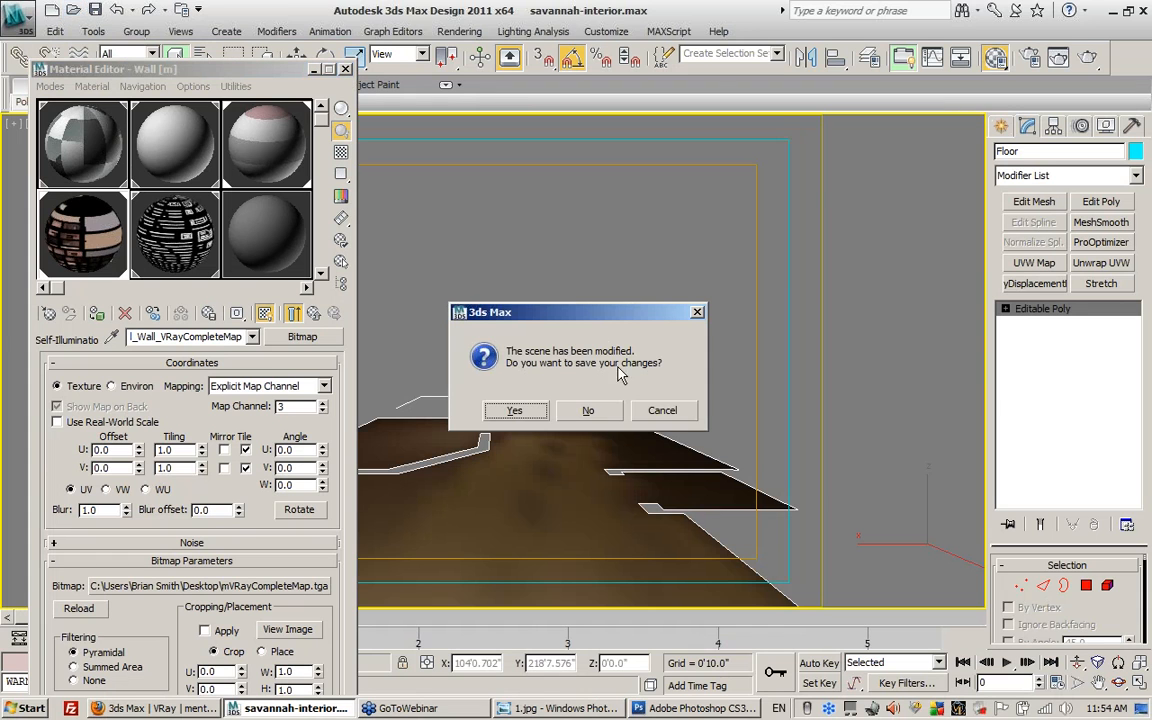
click(590, 411)
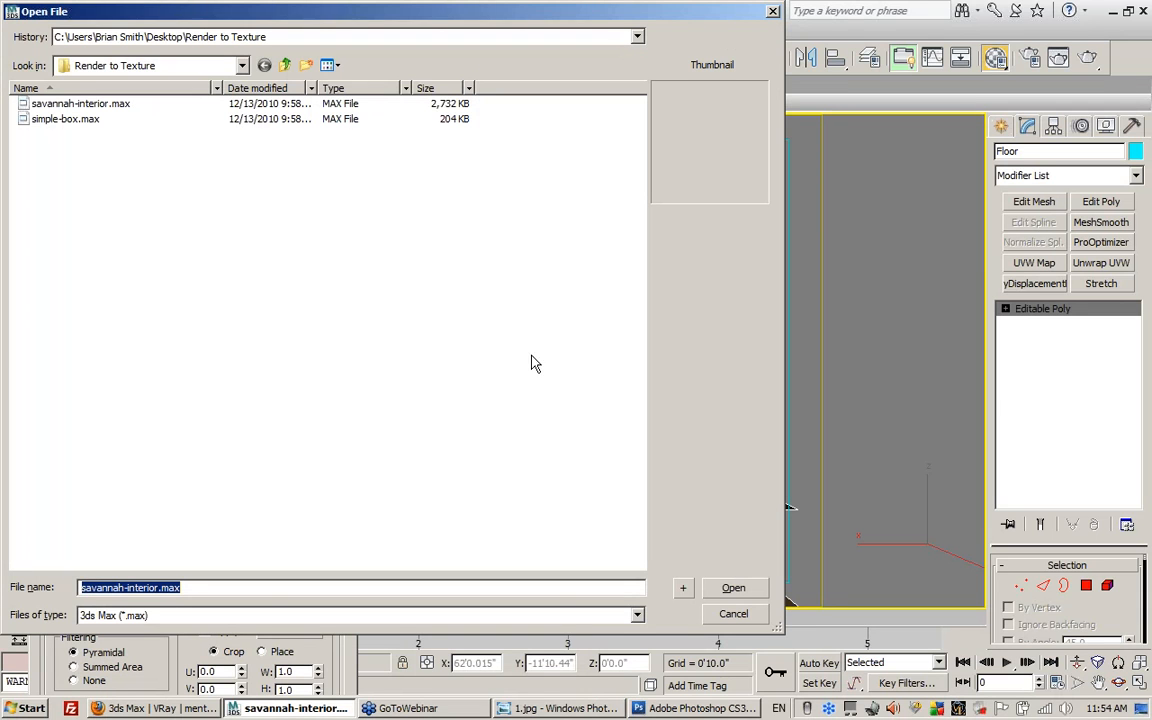
click(81, 105)
double_click(81, 105)
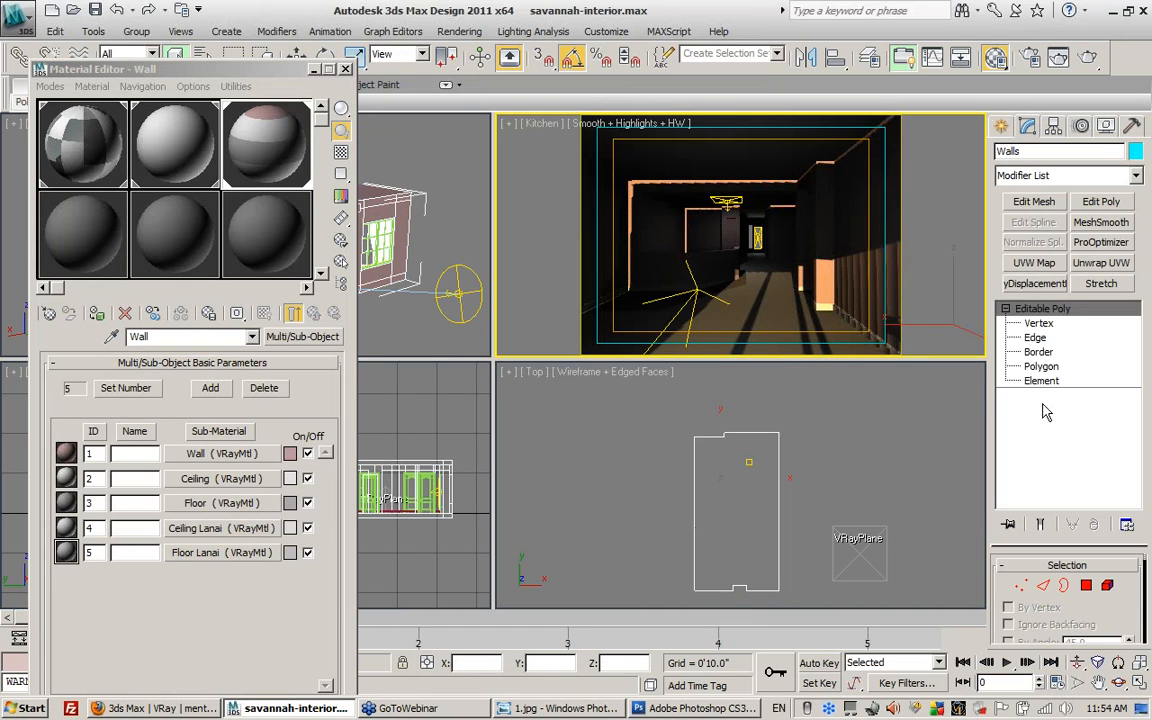
- Detach the selected floor polygon of the Walls object as a separate object named Floor and leave polygon editing
click(1041, 366)
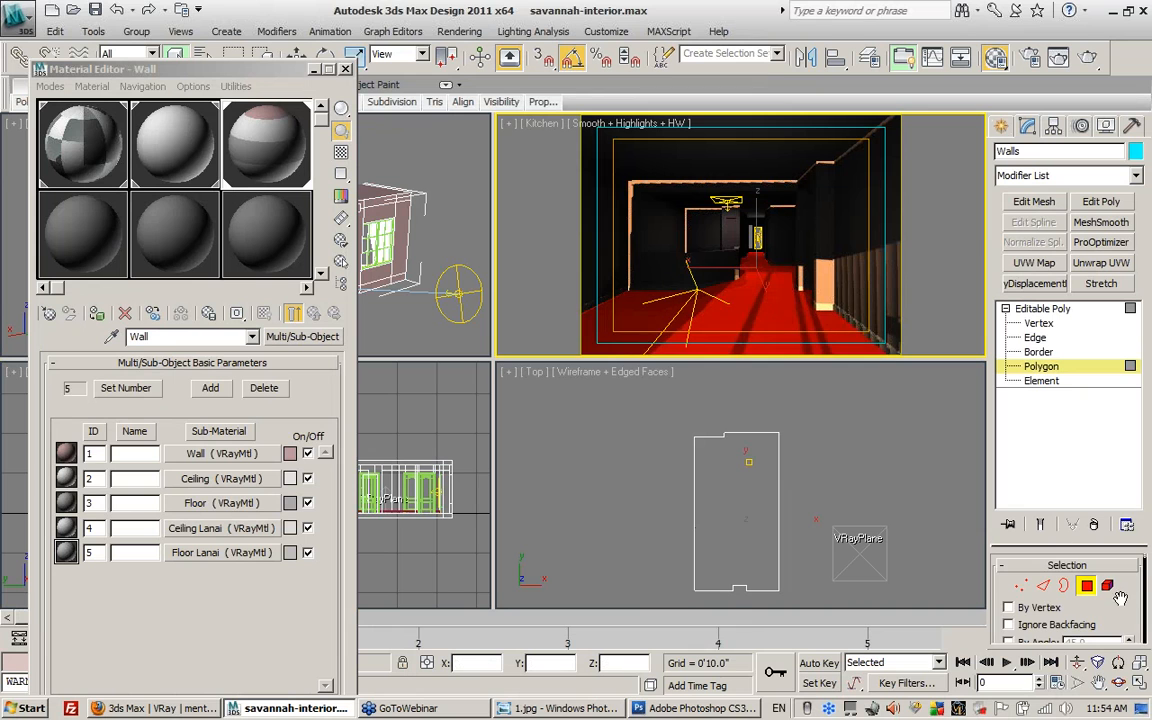
drag(1125, 611, 1108, 432)
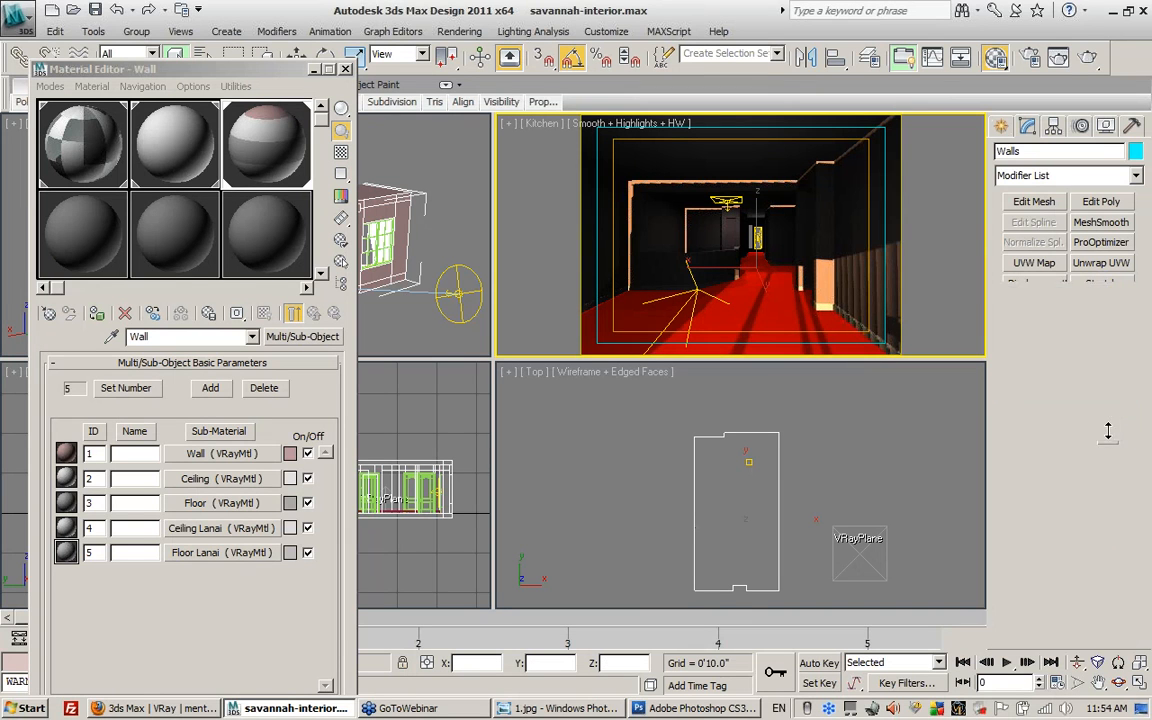
drag(1128, 604, 1103, 380)
scroll(1085, 430, down, 5)
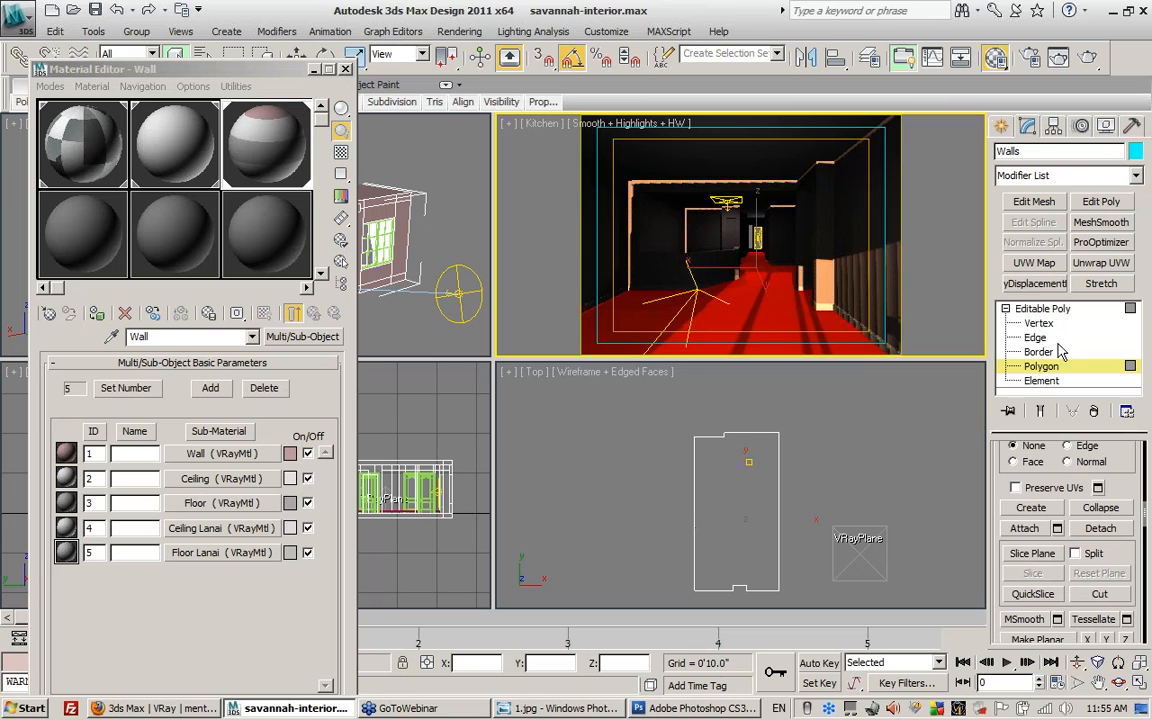
click(1100, 528)
text(Floor)
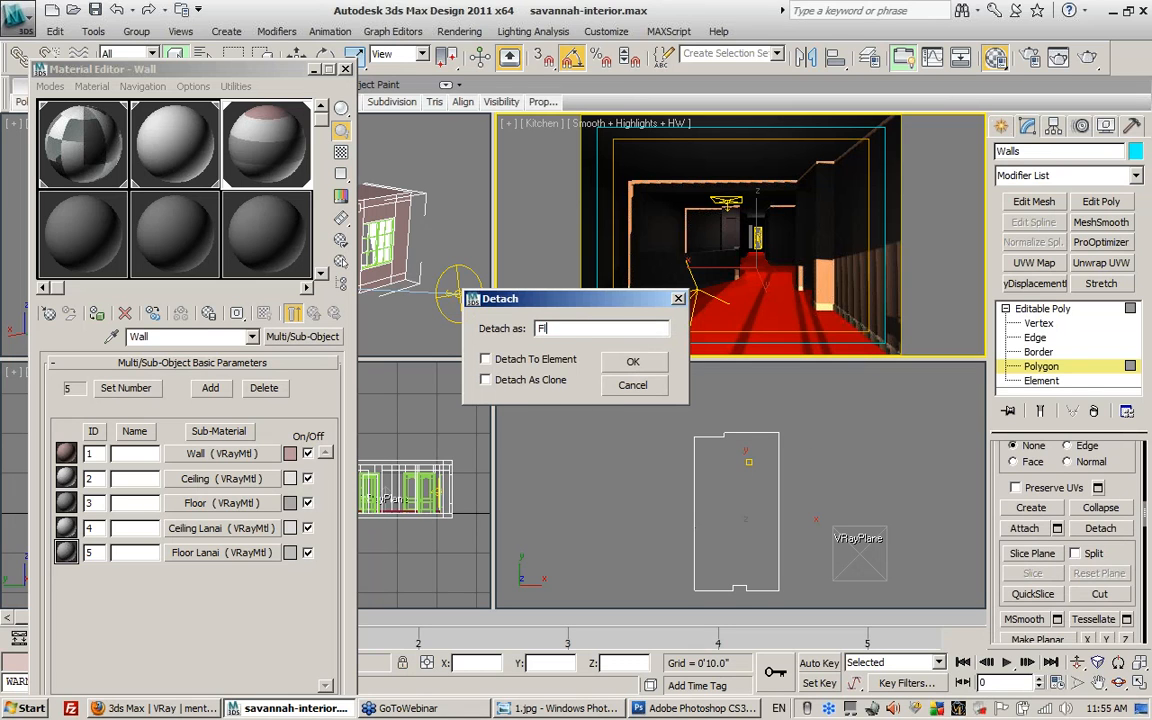
key(Return)
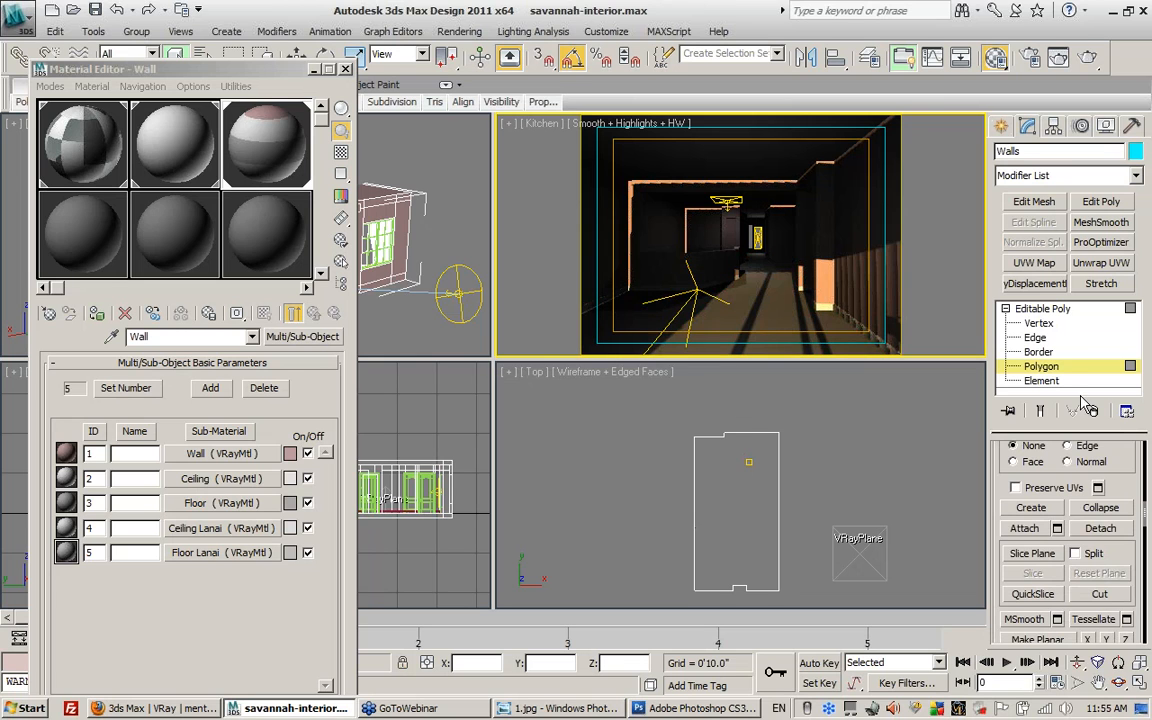
click(1070, 375)
- Select the Floor object and open the Render To Texture dialog for it
click(766, 309)
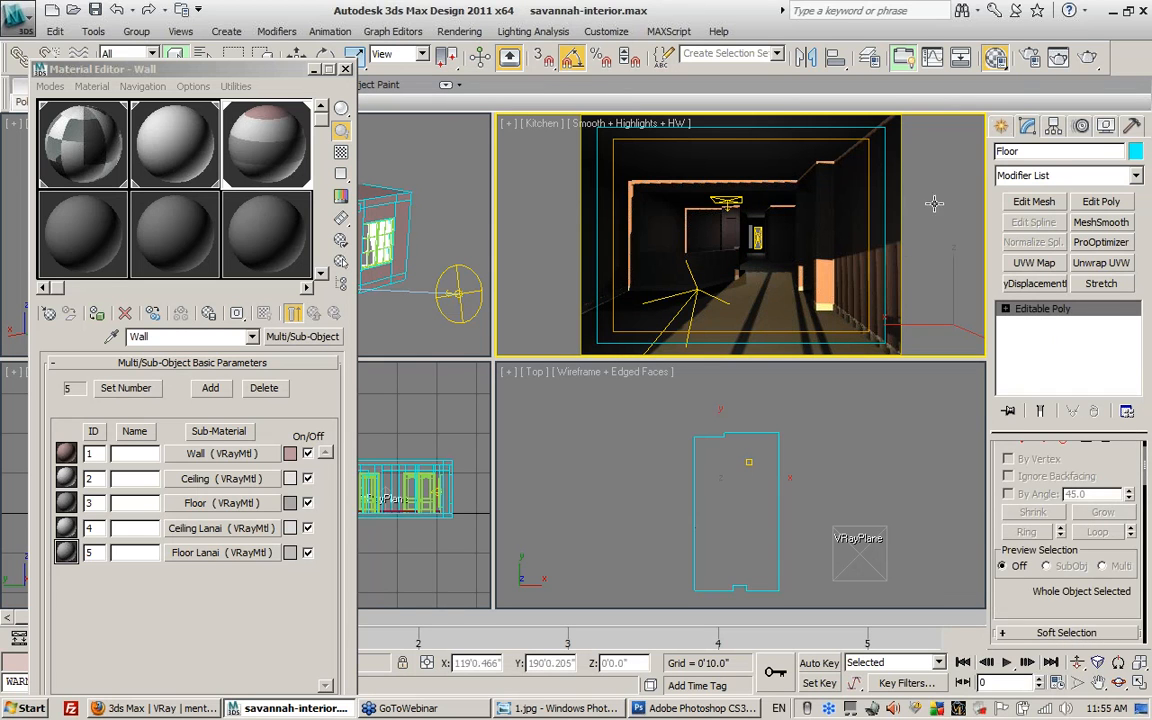
click(751, 316)
click(751, 315)
key(0)
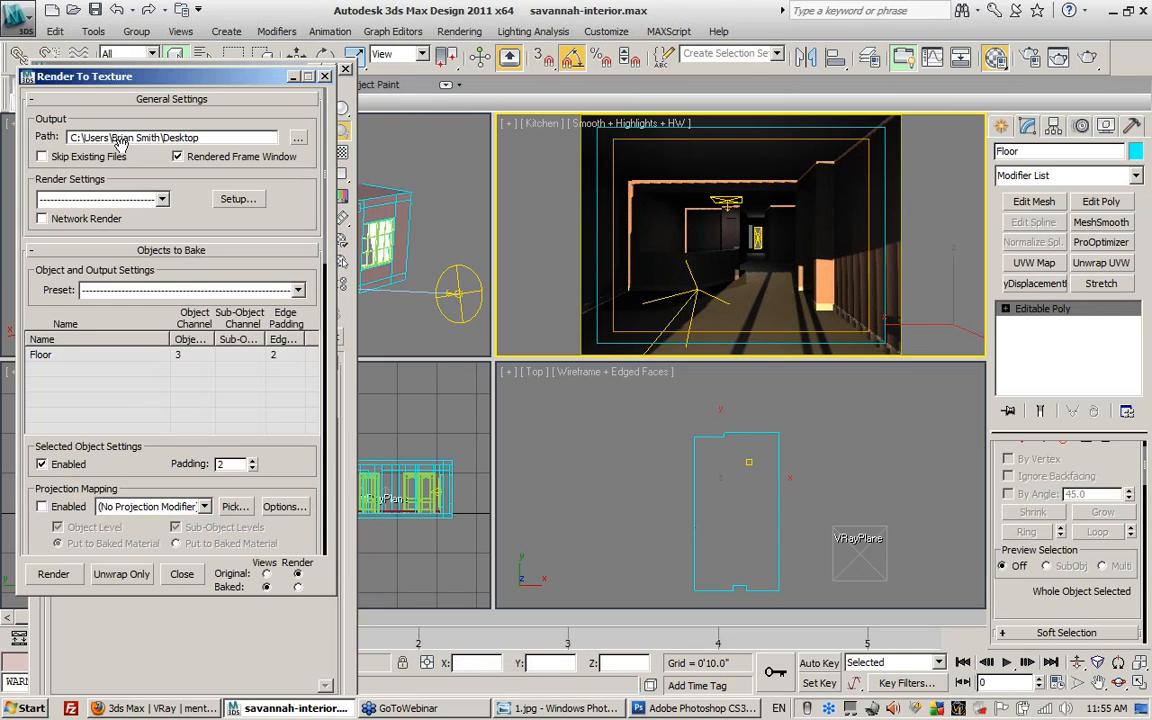
drag(97, 78, 153, 90)
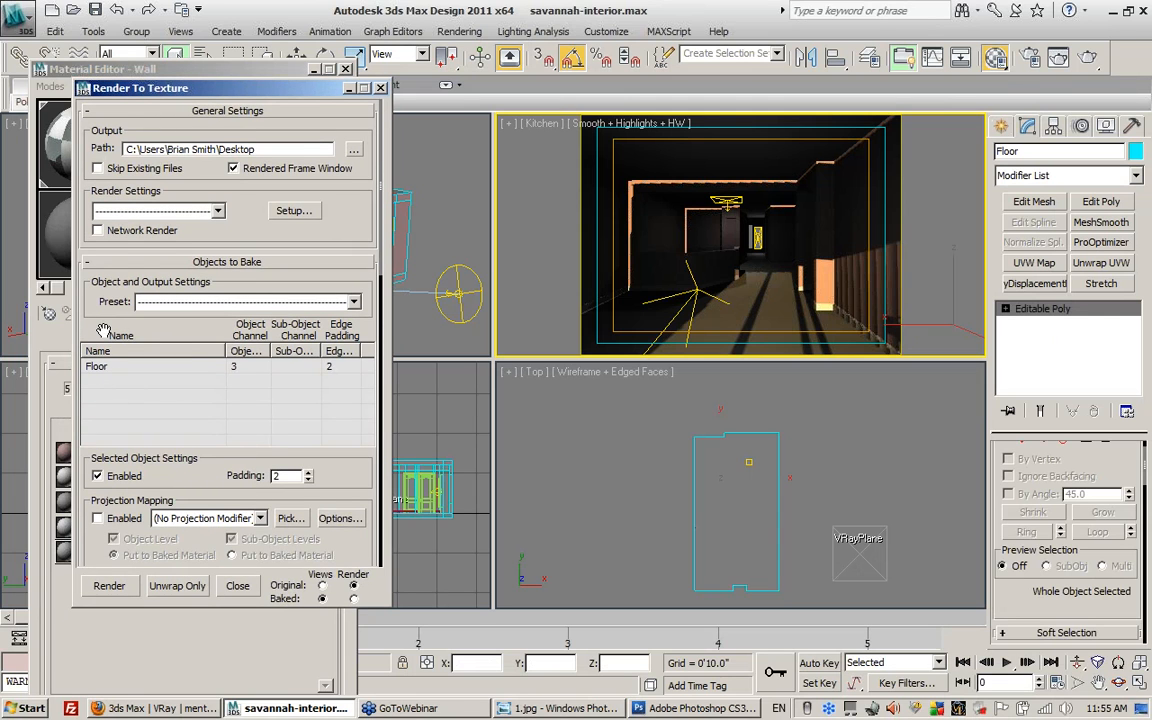
- Add VRayCompleteMap as a texture output element for baking the Floor object
scroll(103, 333, down, 5)
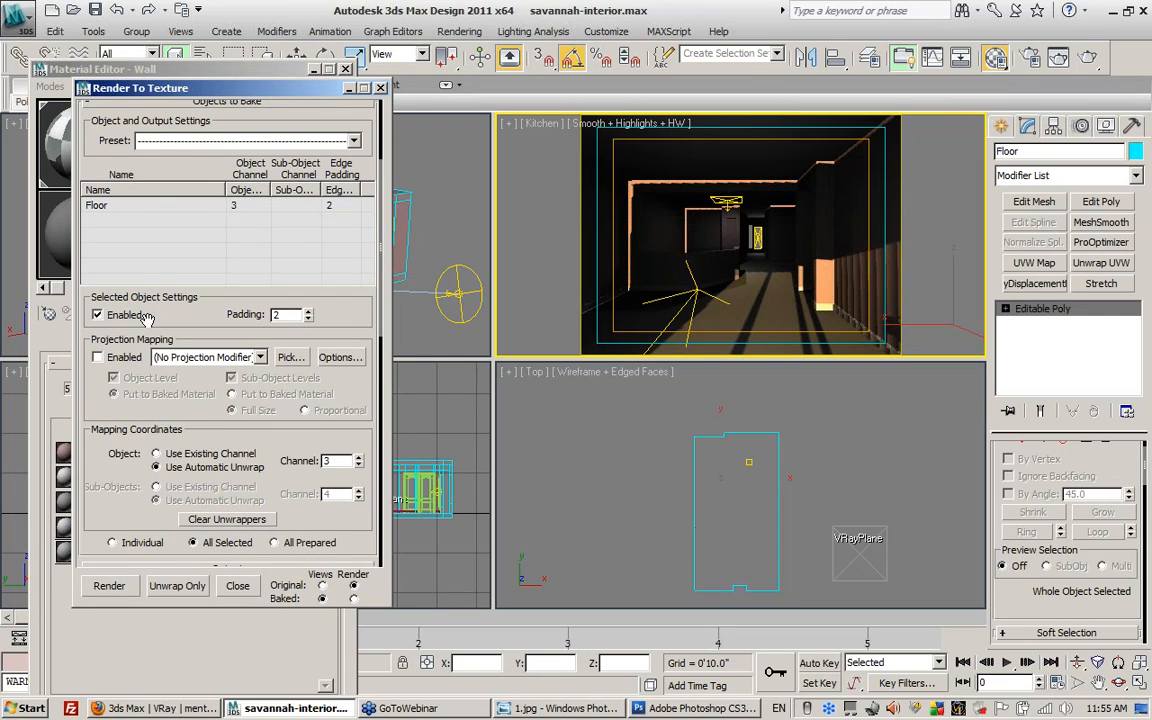
scroll(196, 367, down, 4)
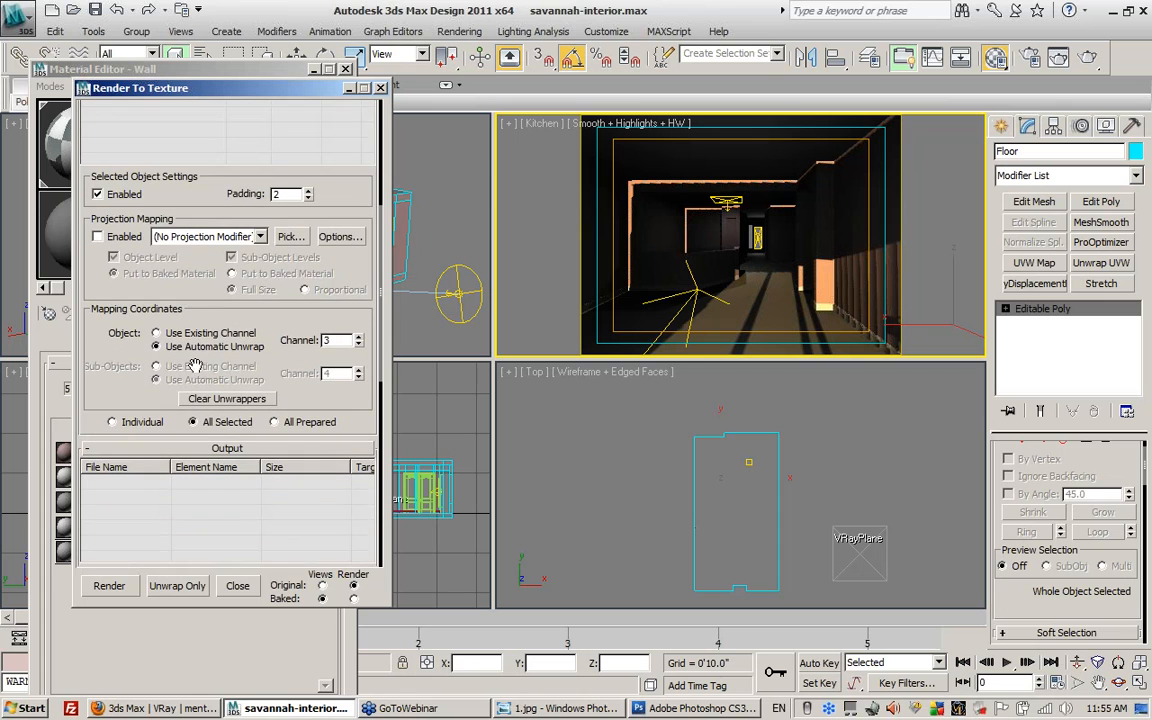
scroll(110, 355, down, 5)
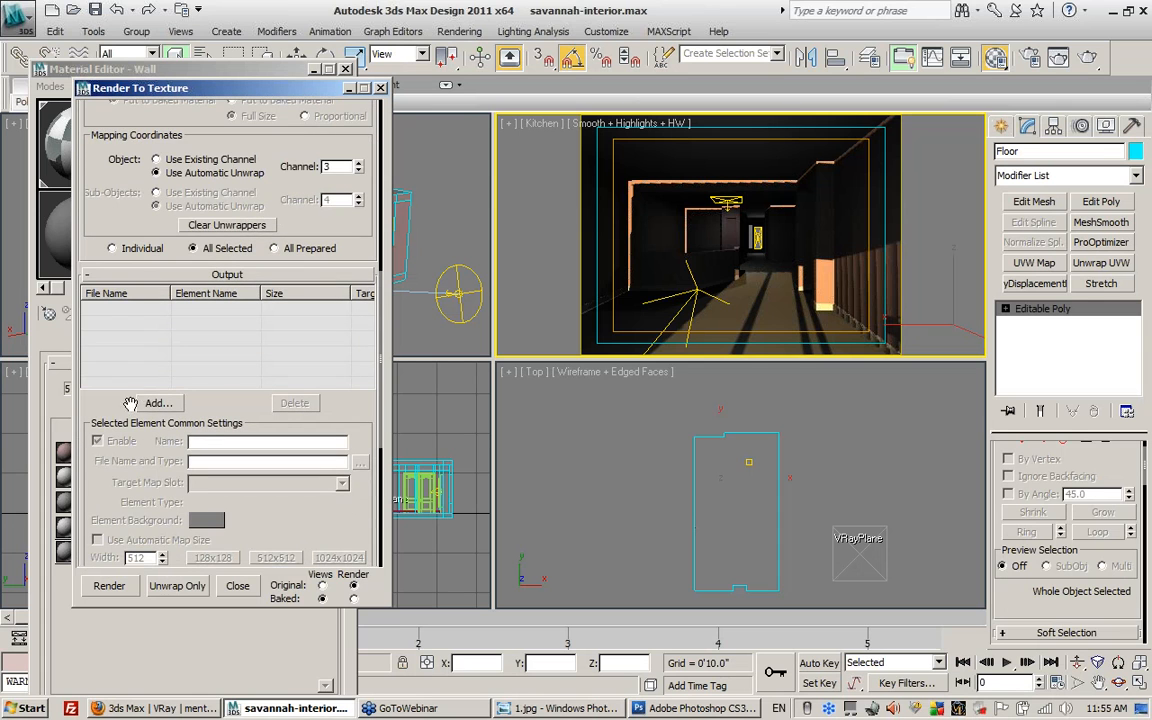
click(158, 402)
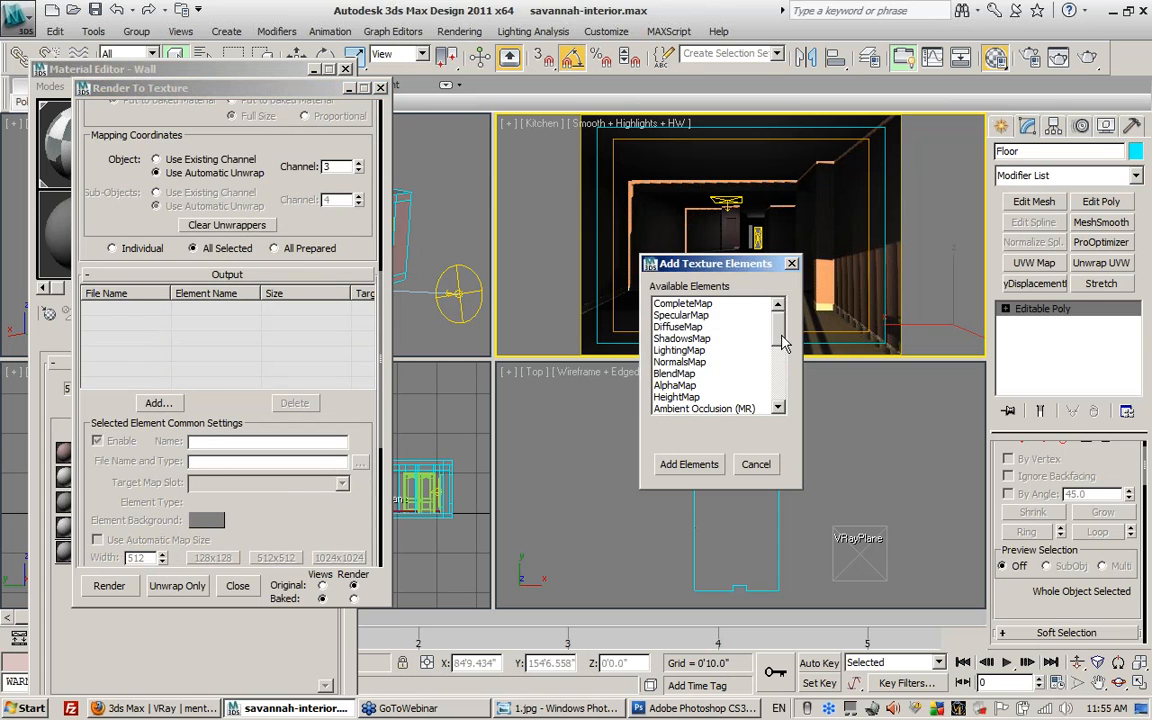
scroll(725, 390, down, 3)
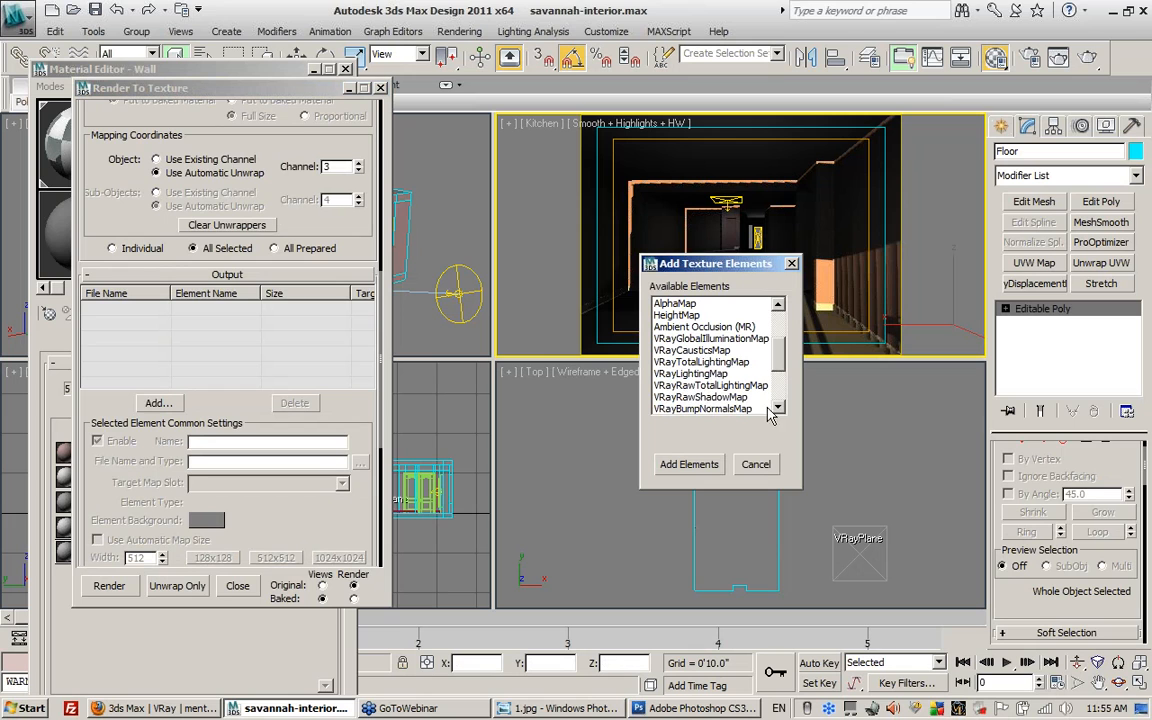
scroll(725, 380, down, 3)
click(705, 327)
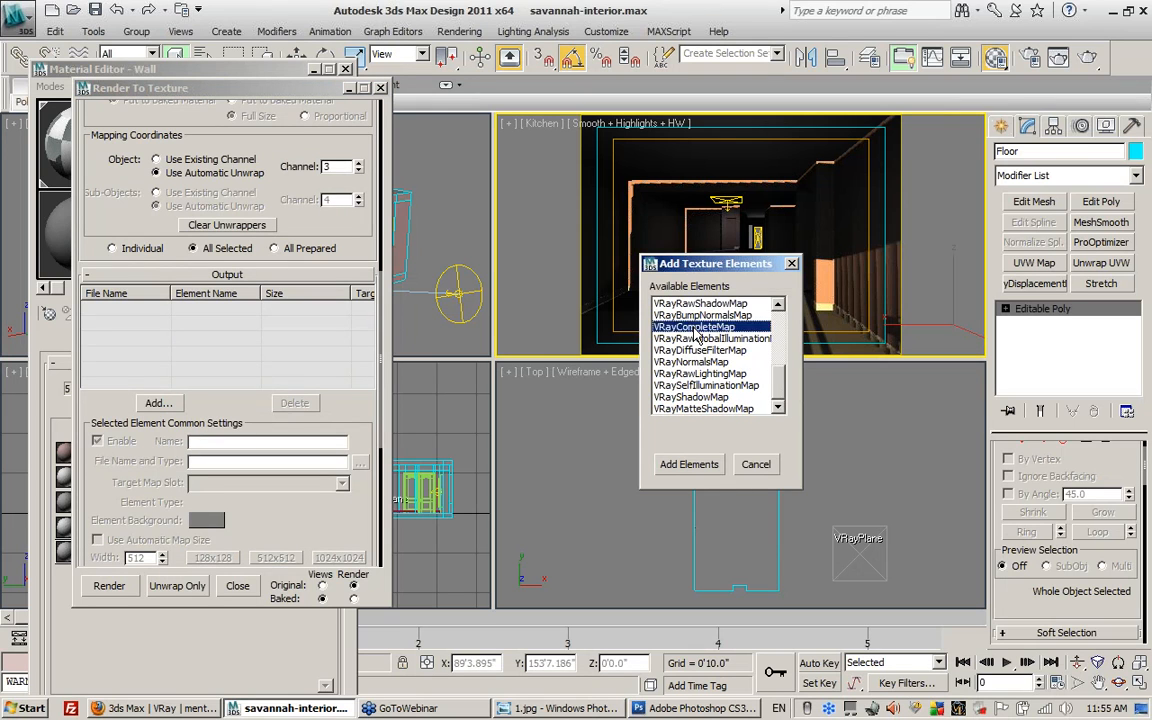
click(689, 464)
- Target the element to Self-Illumination at 2048x2048 with color mapping applied, set rendering to use the baked material, and render the Floor bake
click(318, 484)
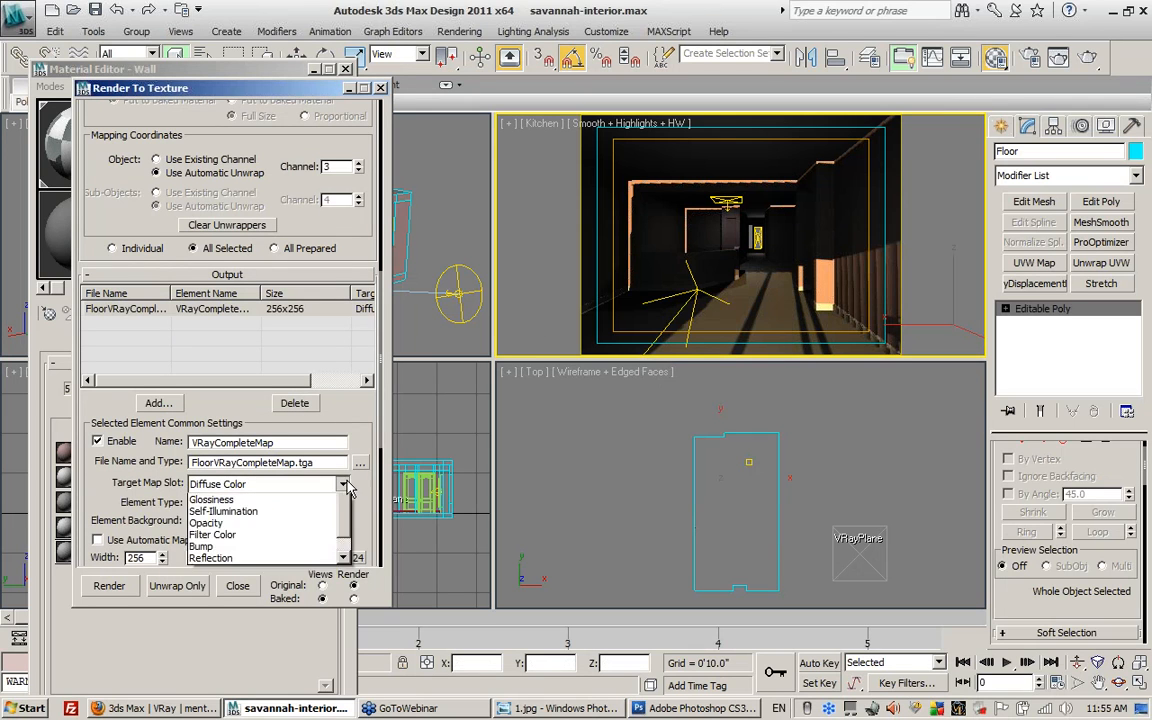
click(300, 547)
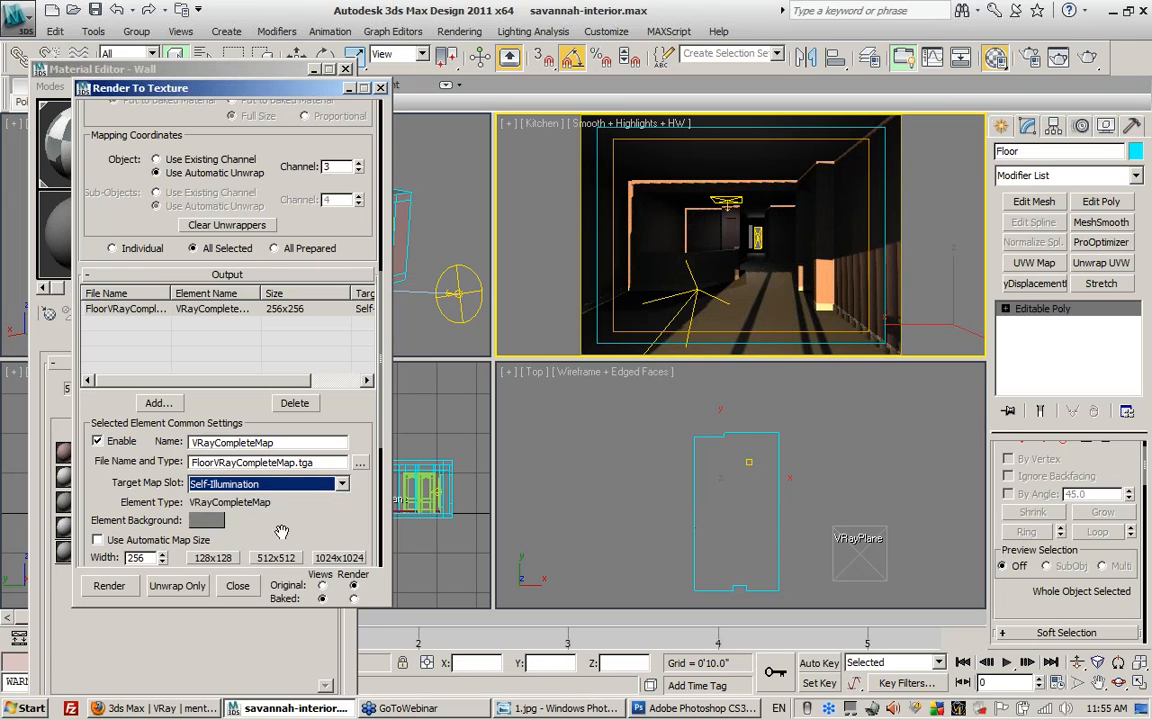
drag(330, 526, 321, 329)
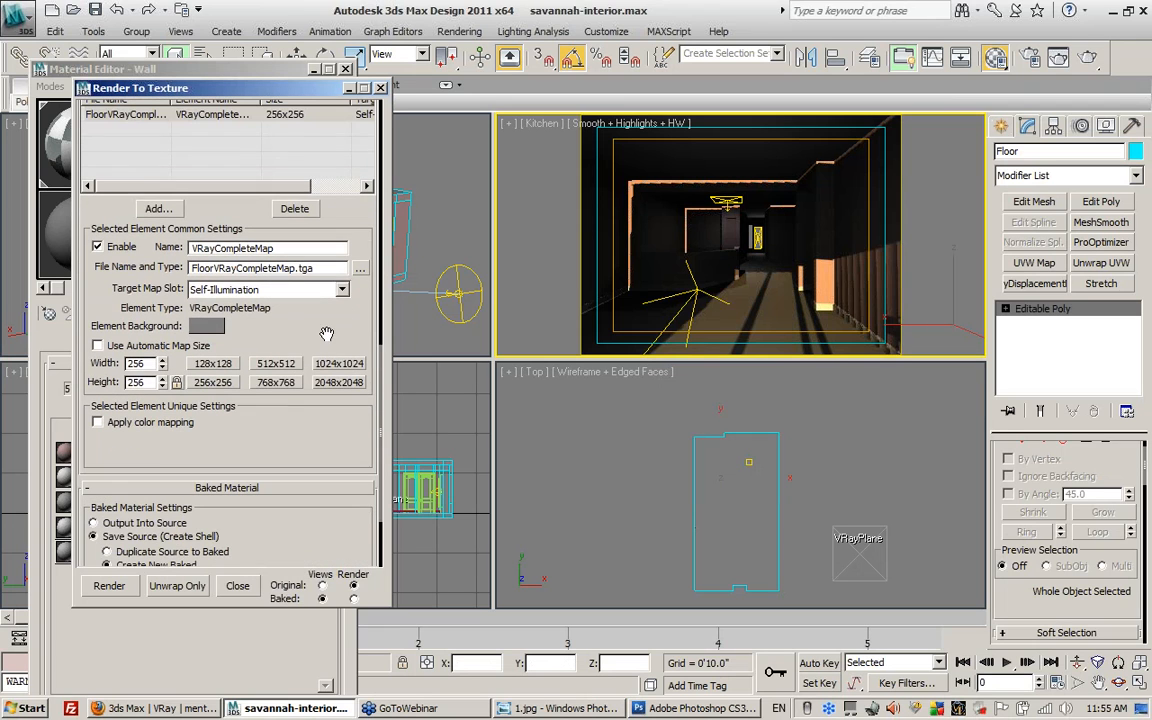
click(330, 383)
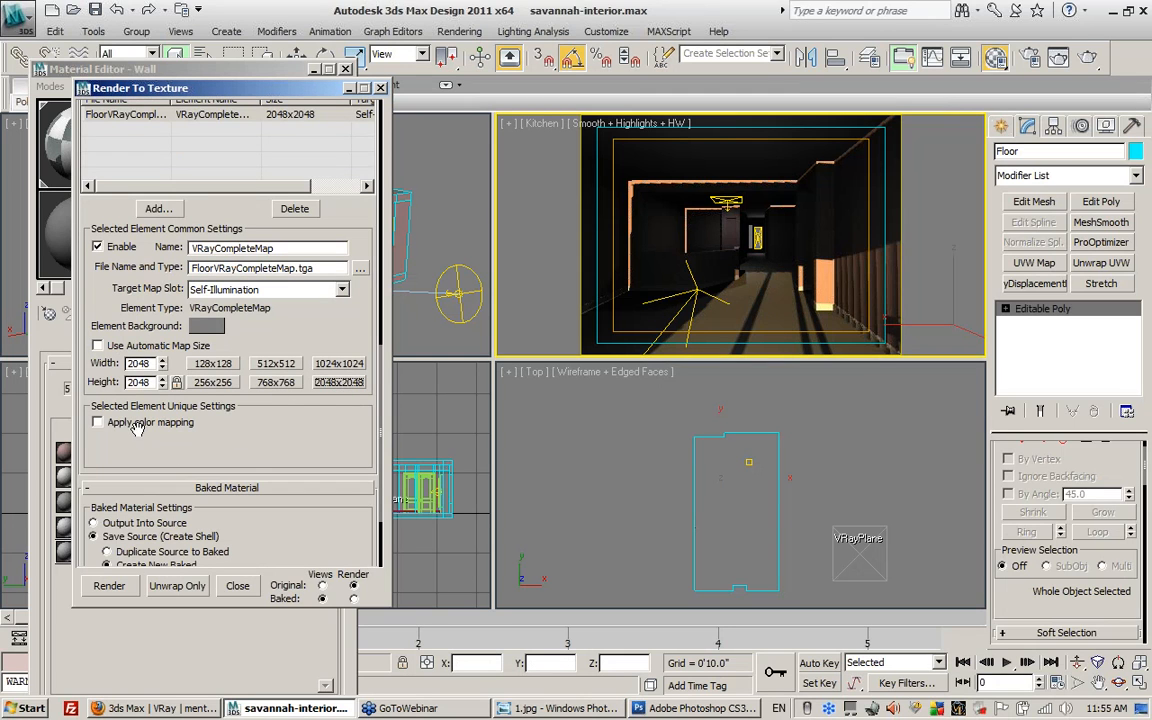
scroll(135, 428, down, 3)
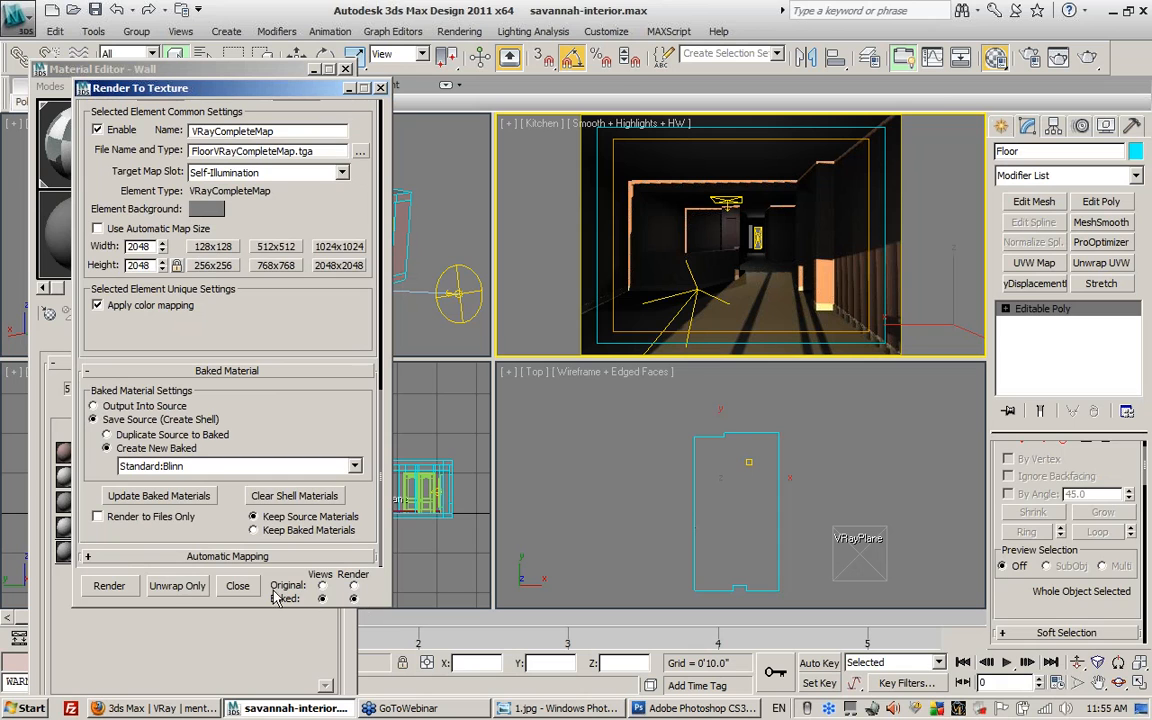
click(126, 587)
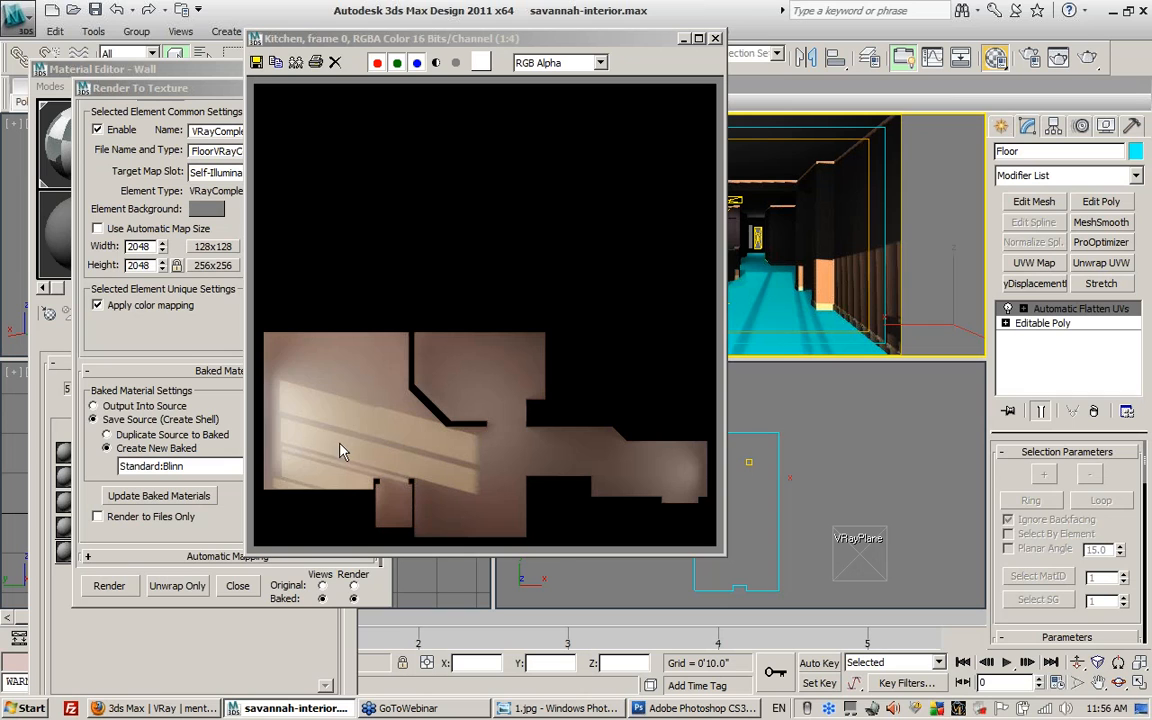
- Examine the sunlight and shadow detail in the rendered floor bake up close and close the frame window
click(293, 472)
scroll(252, 490, up, 1)
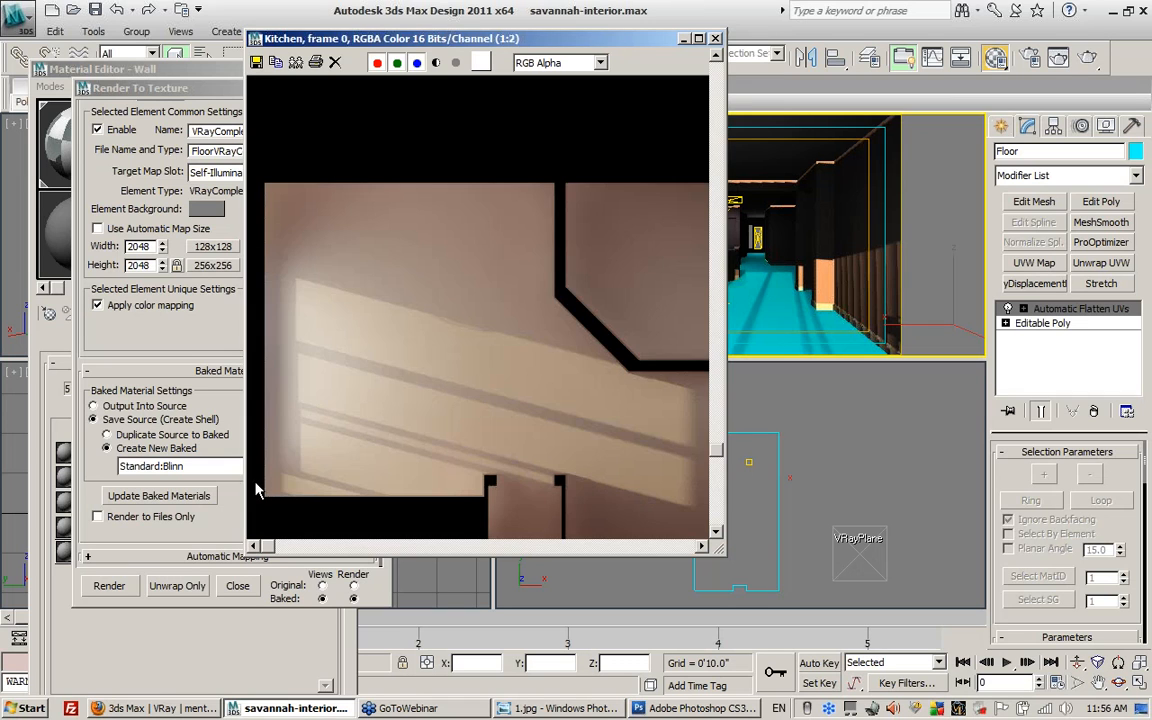
scroll(288, 465, up, 1)
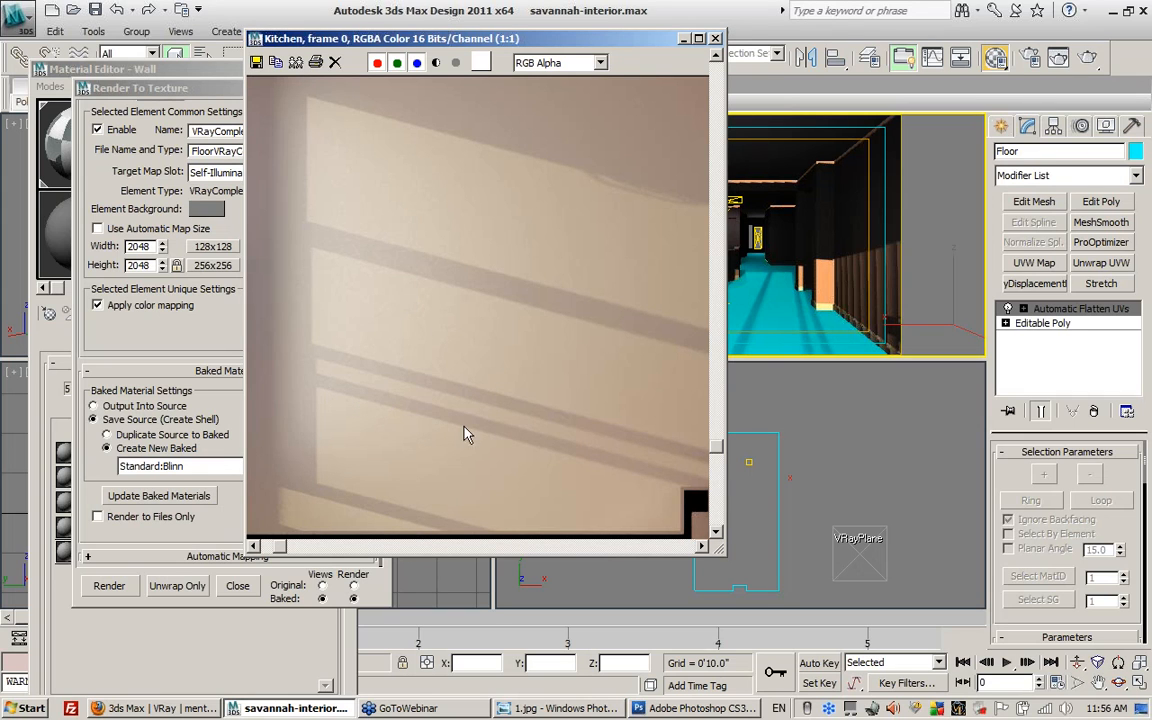
click(716, 38)
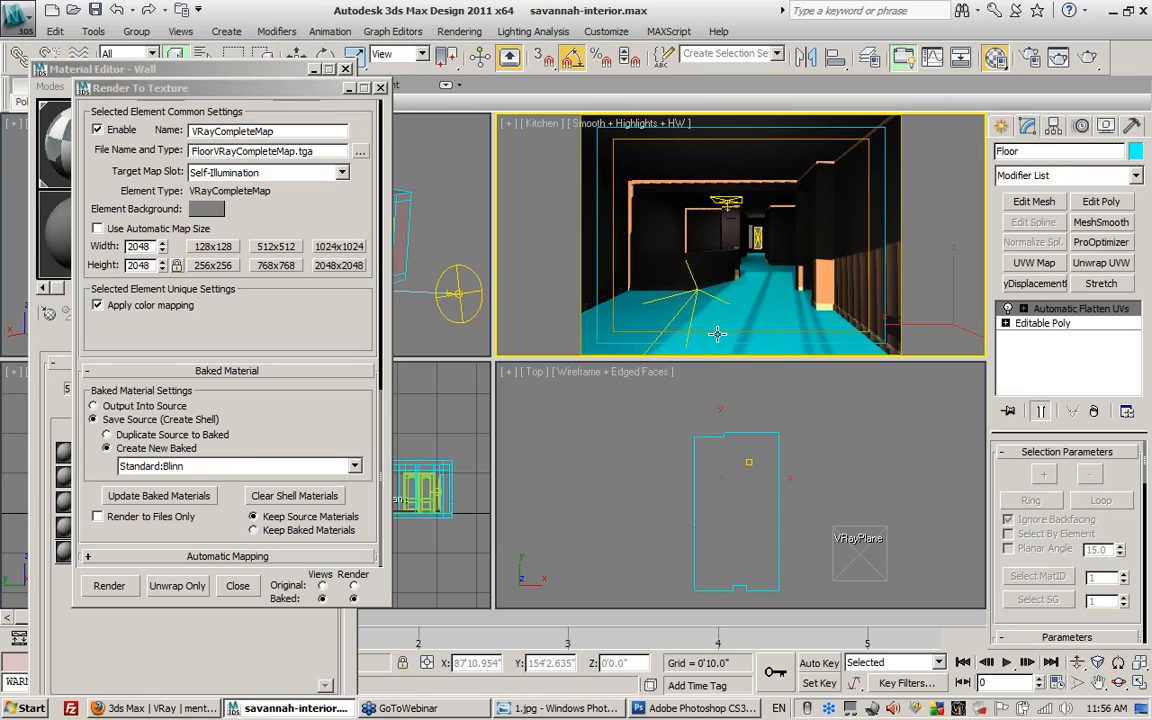
- Sample the Floor object's shell material into the Material Editor slot holding the Plane material
key(m)
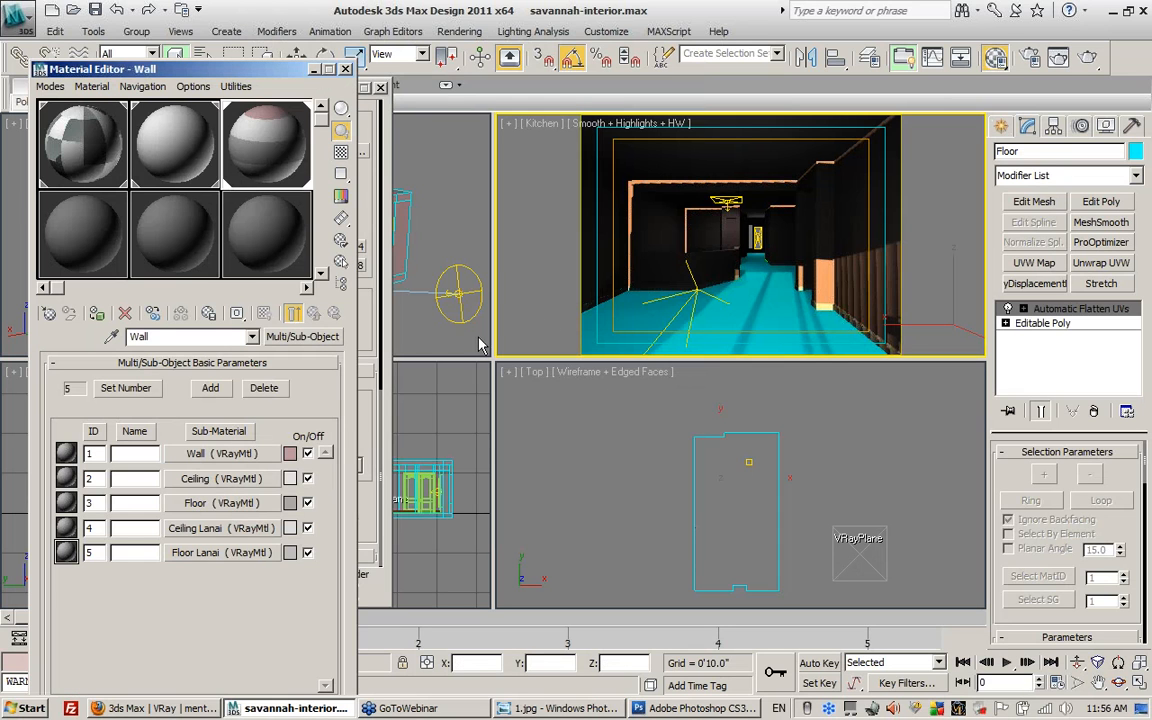
click(76, 222)
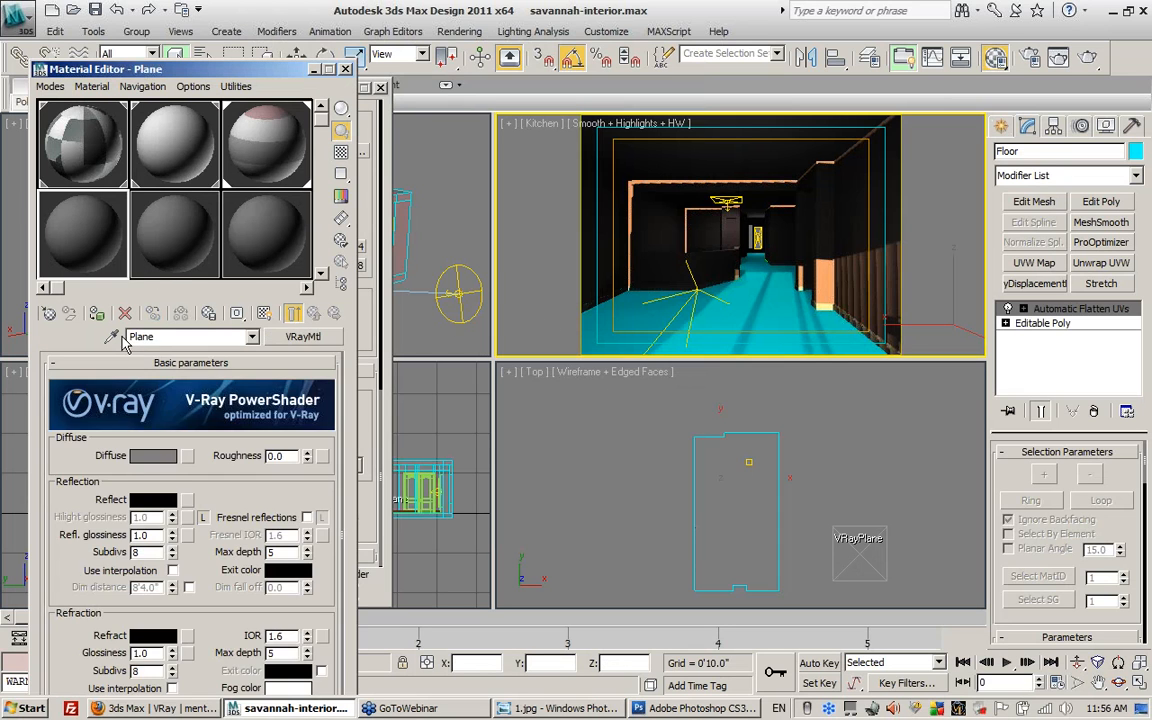
click(622, 328)
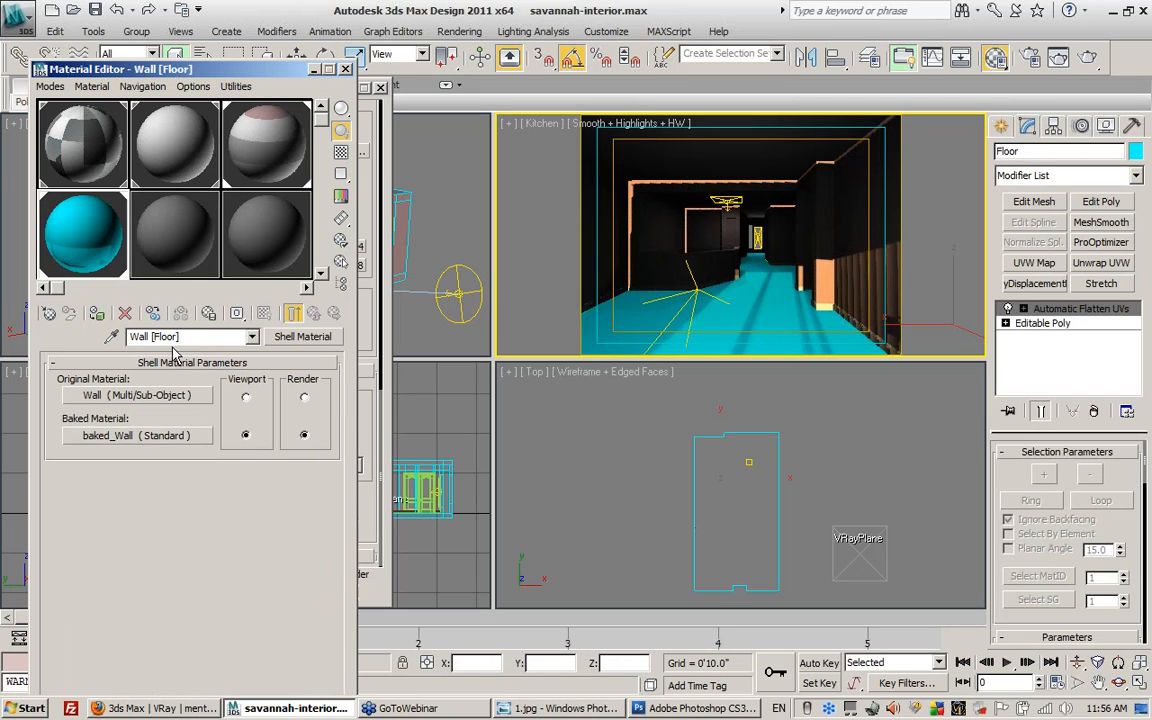
- Show the baked material's self-illumination bitmap FloorVRayCompleteMap.tga in the viewport and return to the baked_Wall material
click(101, 437)
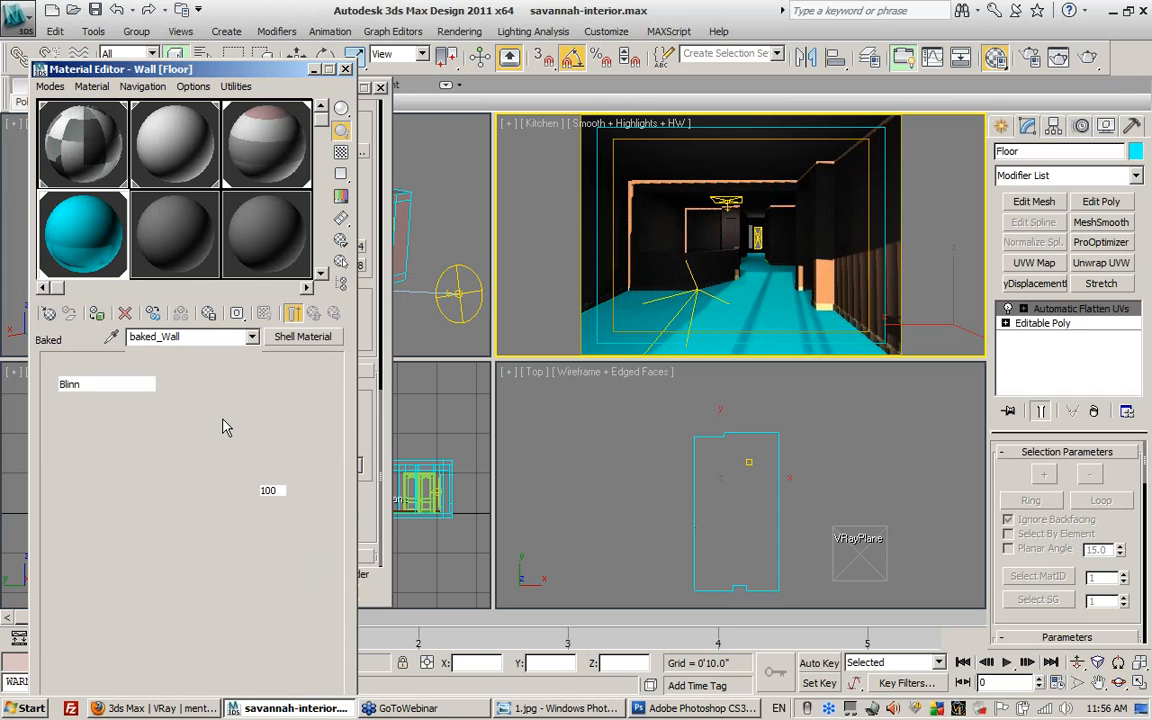
click(217, 453)
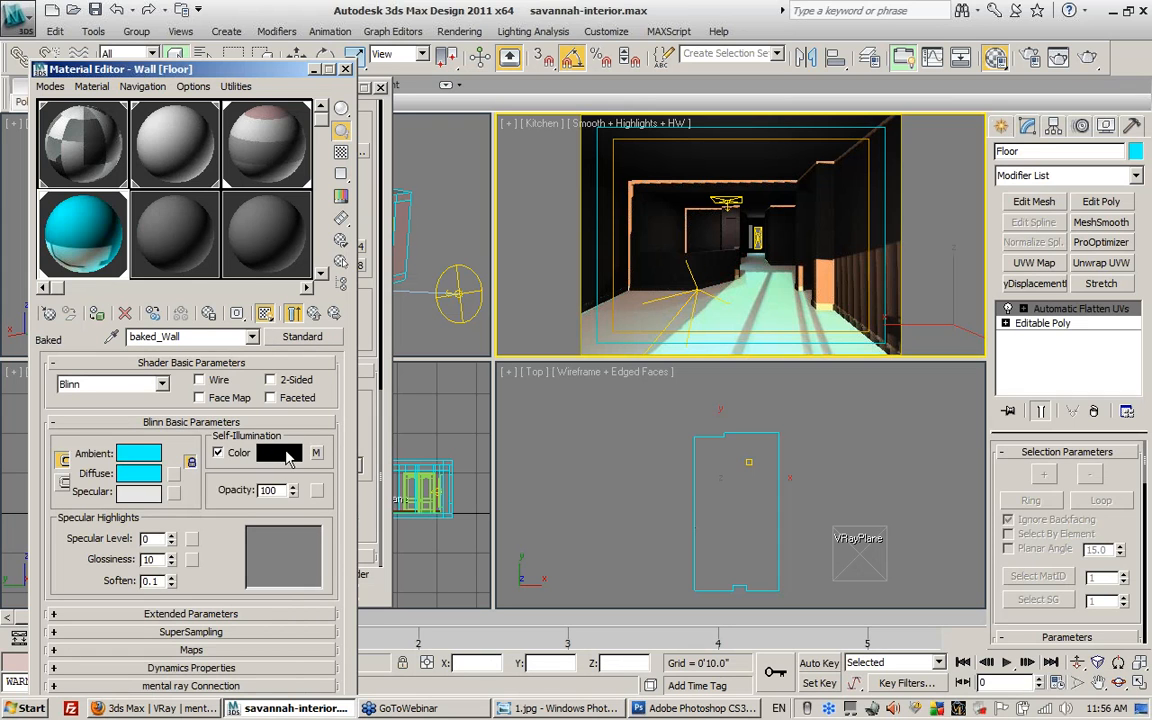
click(317, 455)
click(265, 315)
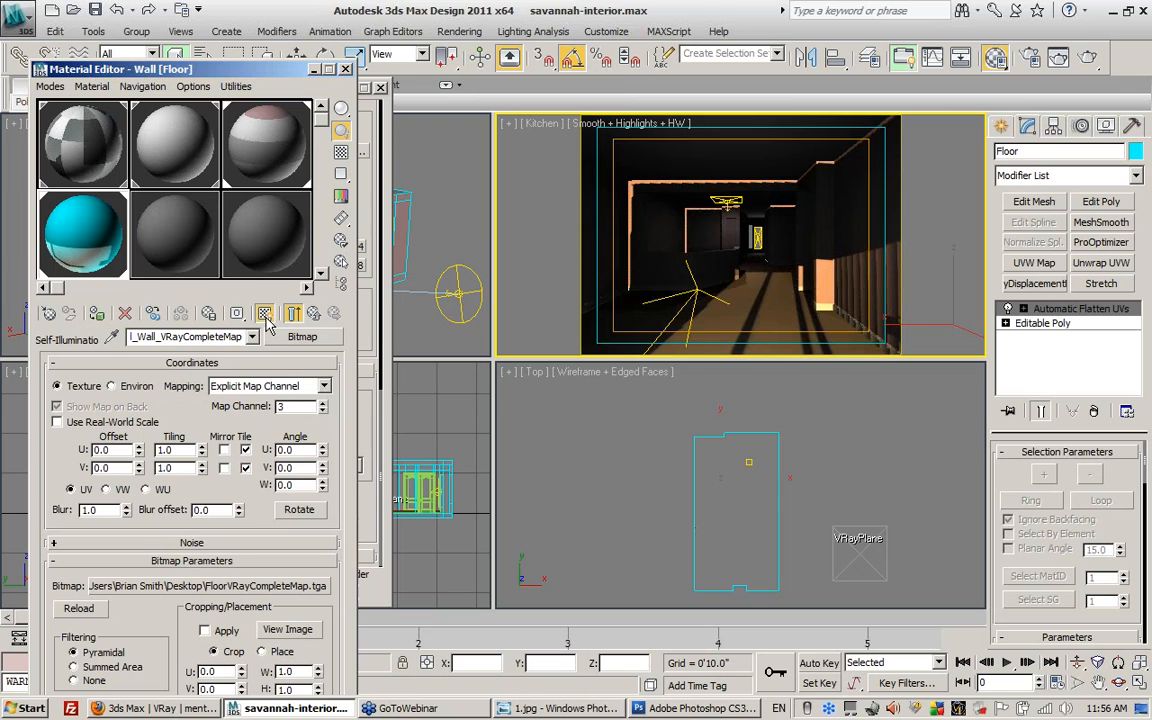
click(293, 313)
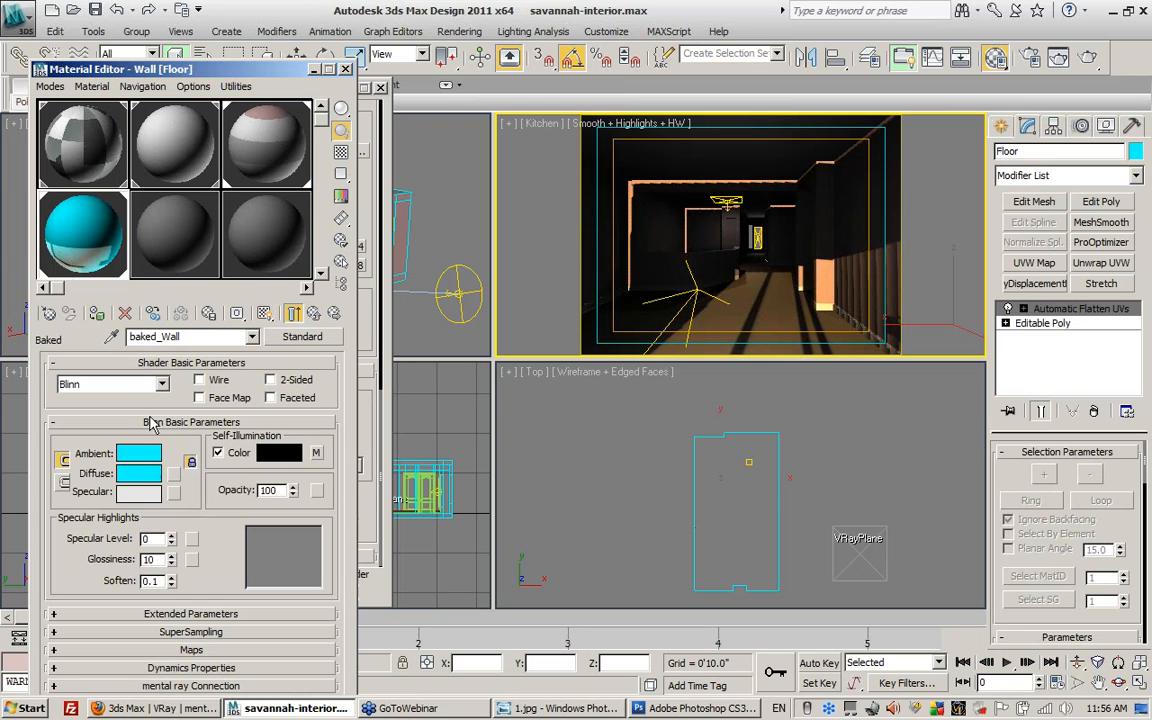
- Set the baked_Wall material's ambient and diffuse colors to black and close the Material Editor
click(138, 458)
drag(594, 199, 567, 199)
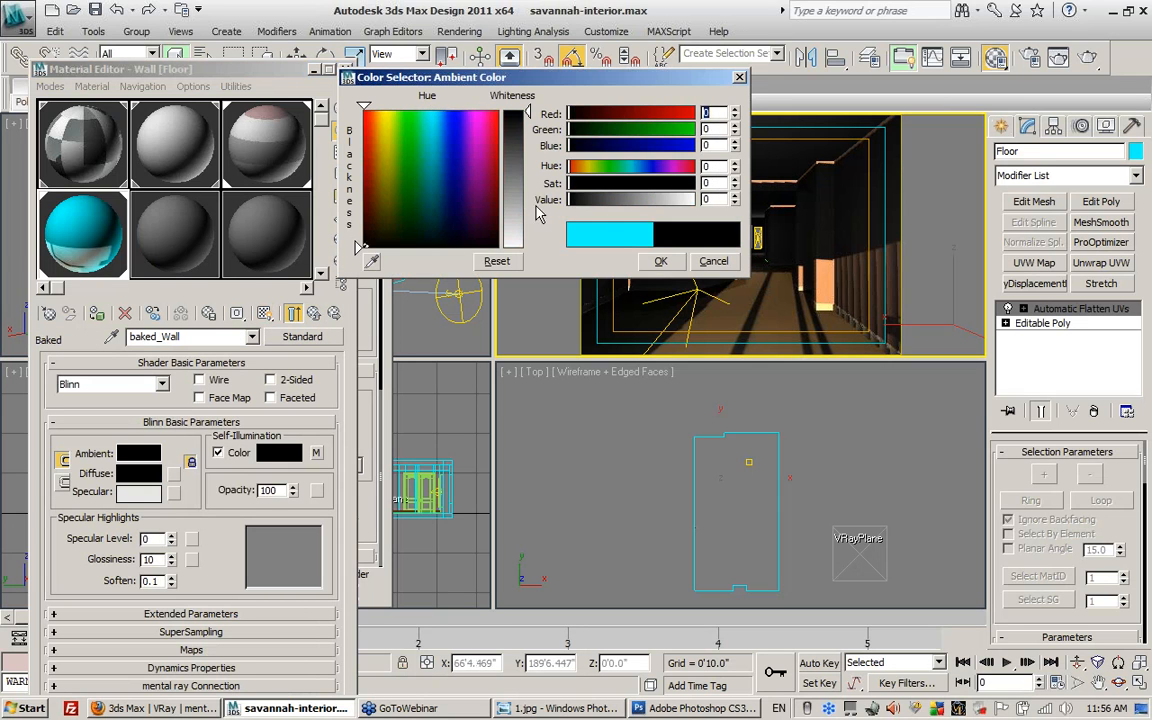
click(660, 263)
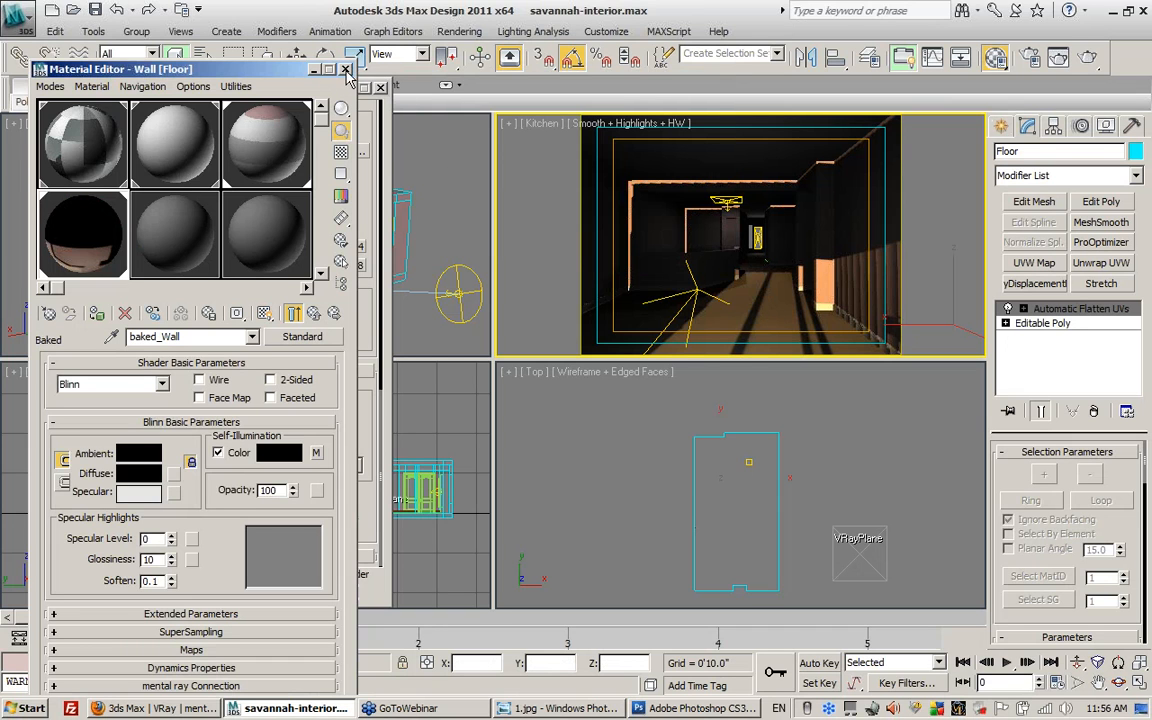
click(345, 70)
- Delete the VRaySun001 light from the scene and minimize the Render To Texture dialog
click(450, 298)
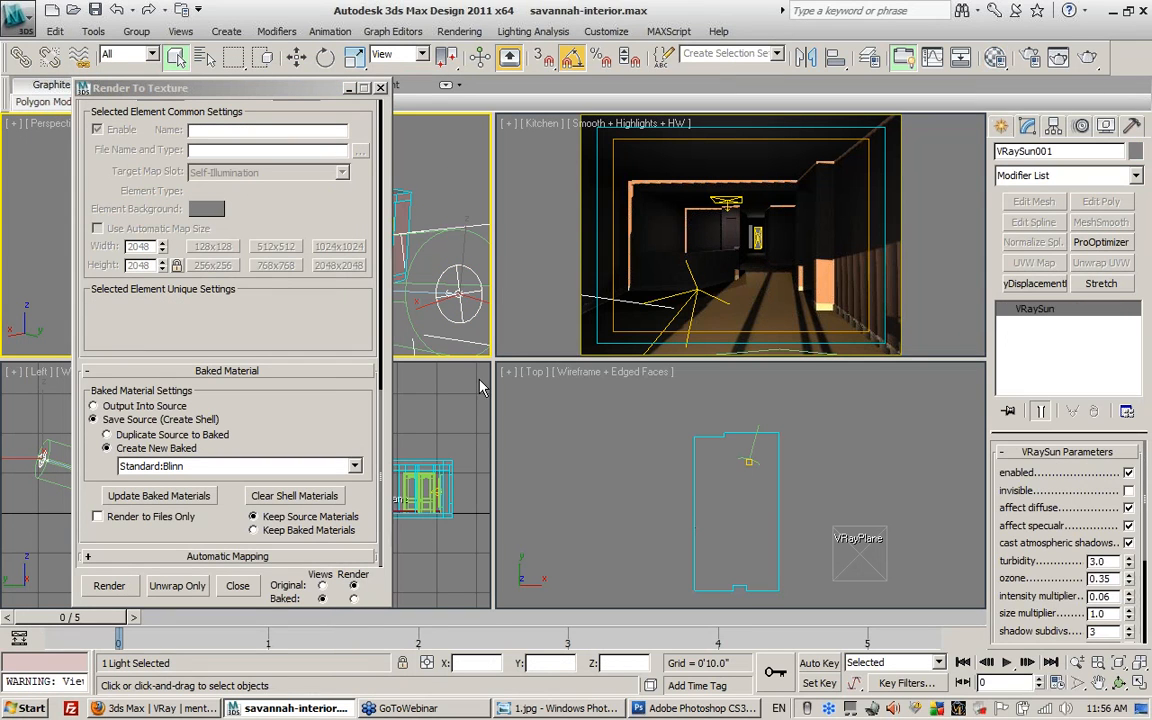
key(Delete)
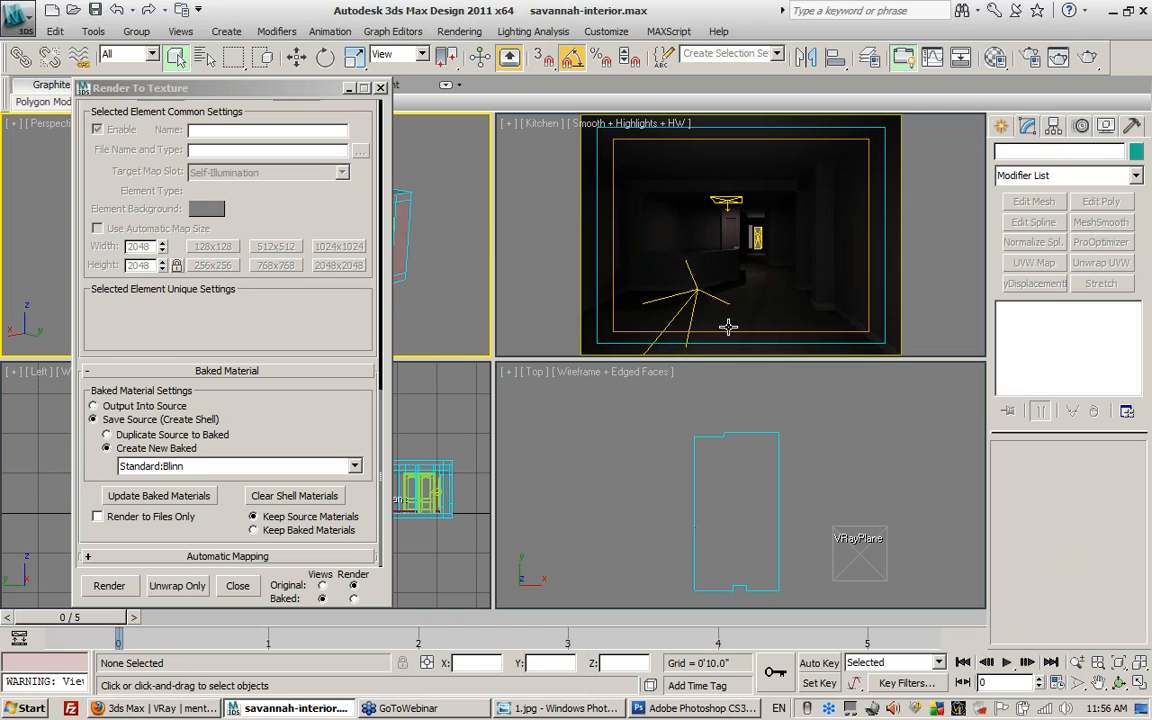
click(348, 89)
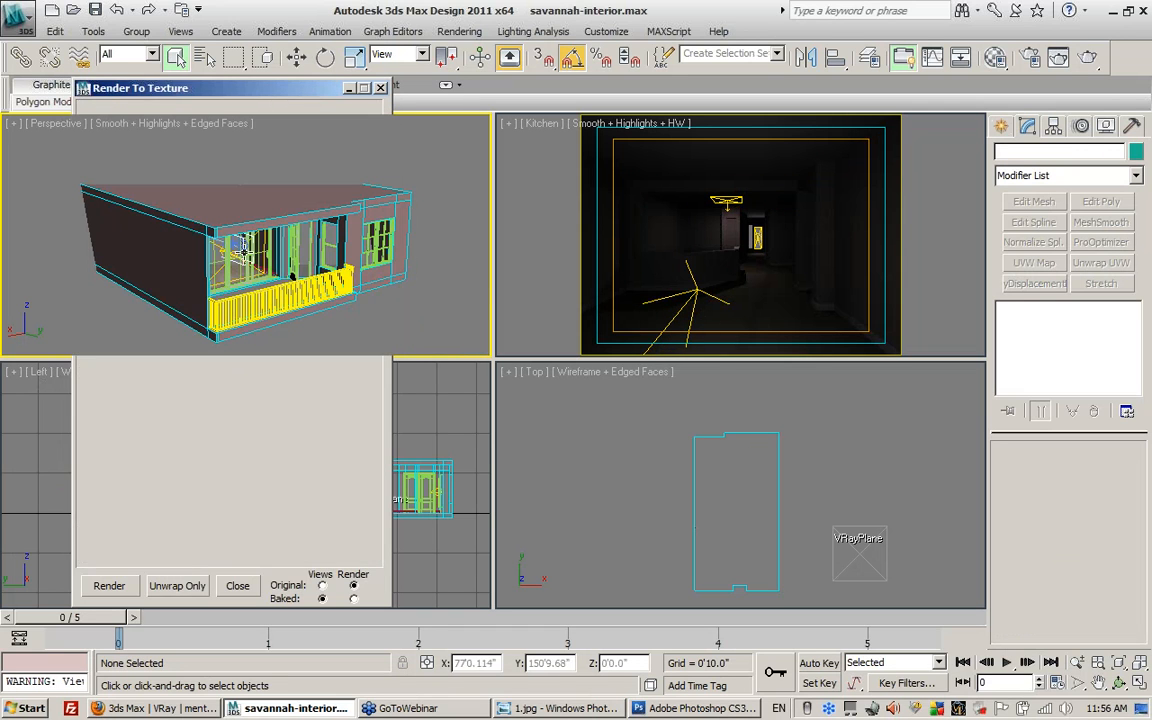
- Switch the Perspective view to wireframe, then select and delete VRayLight001 behind the railing
click(215, 268)
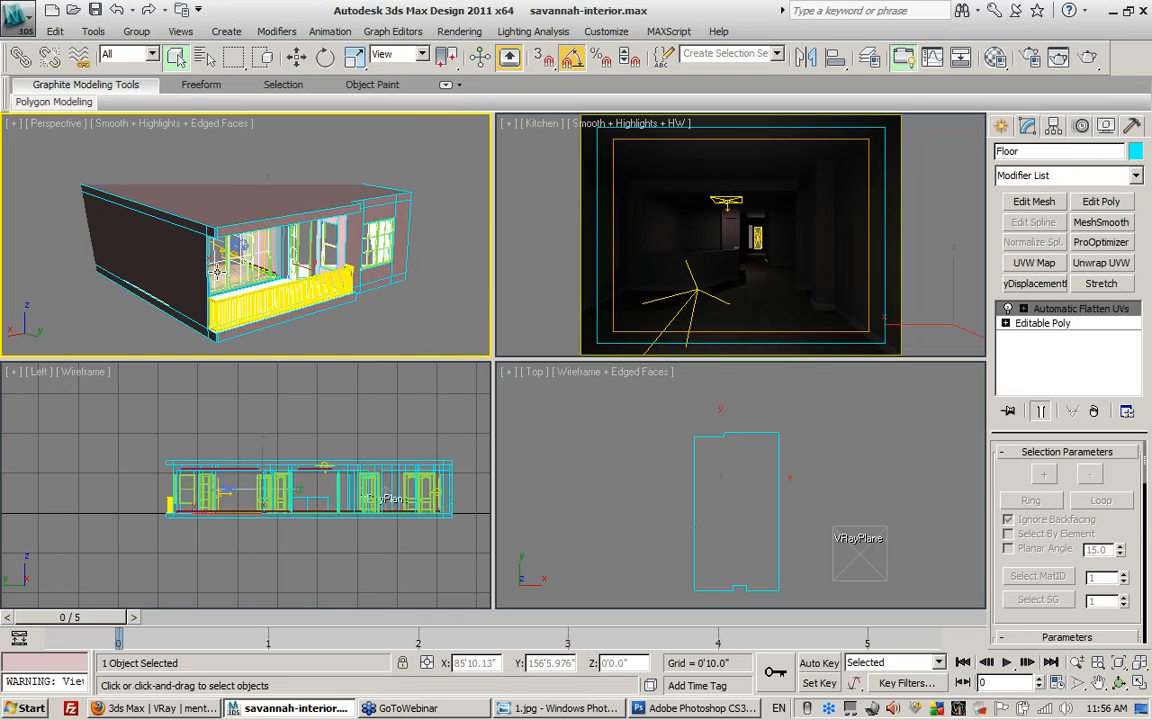
key(F3)
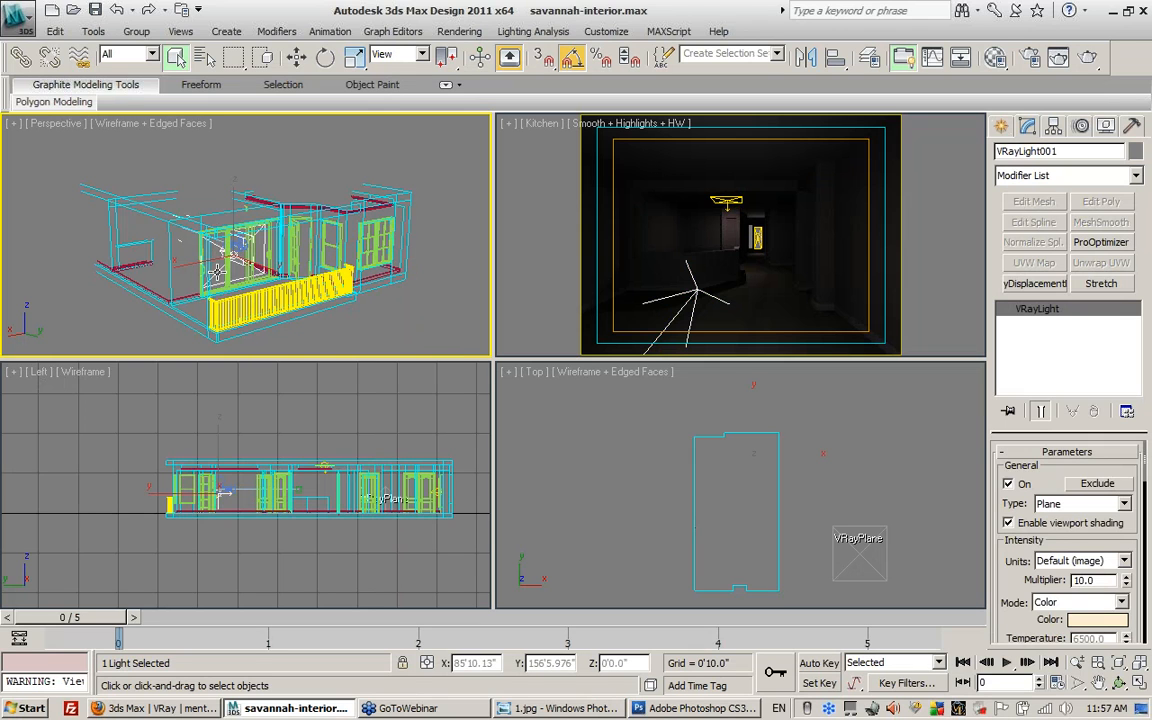
click(630, 180)
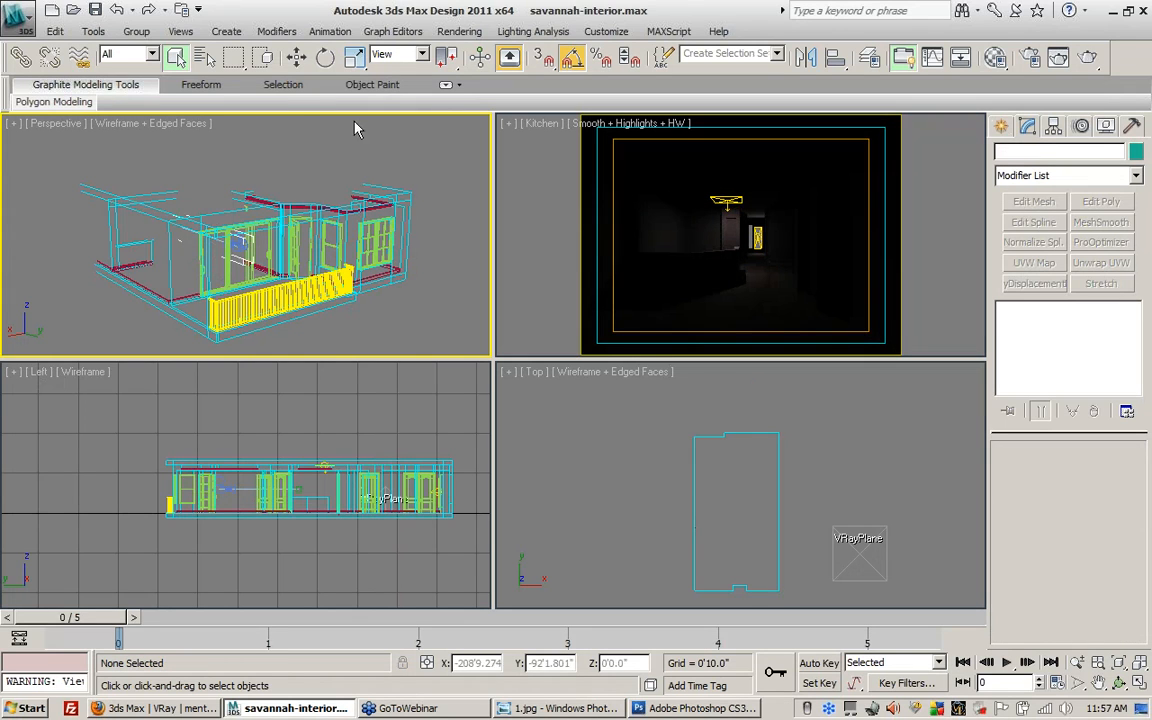
- Select the remaining lights VRayLight002 and VRayLight003 by name and delete them
key(h)
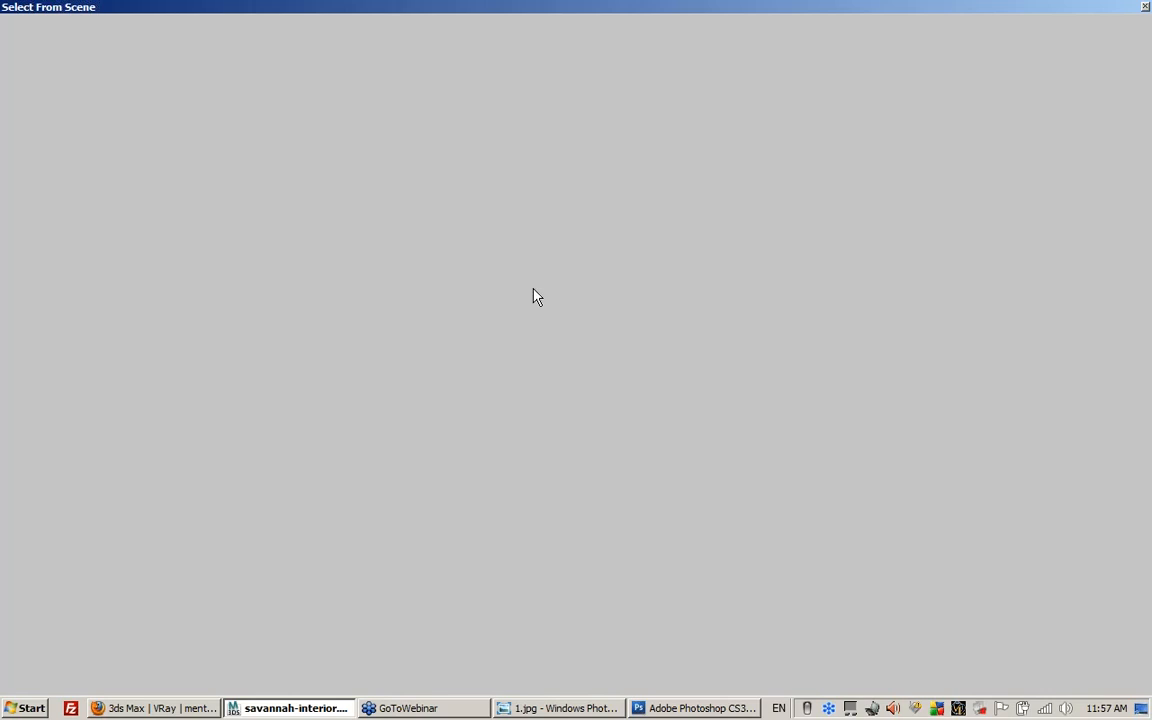
click(82, 110)
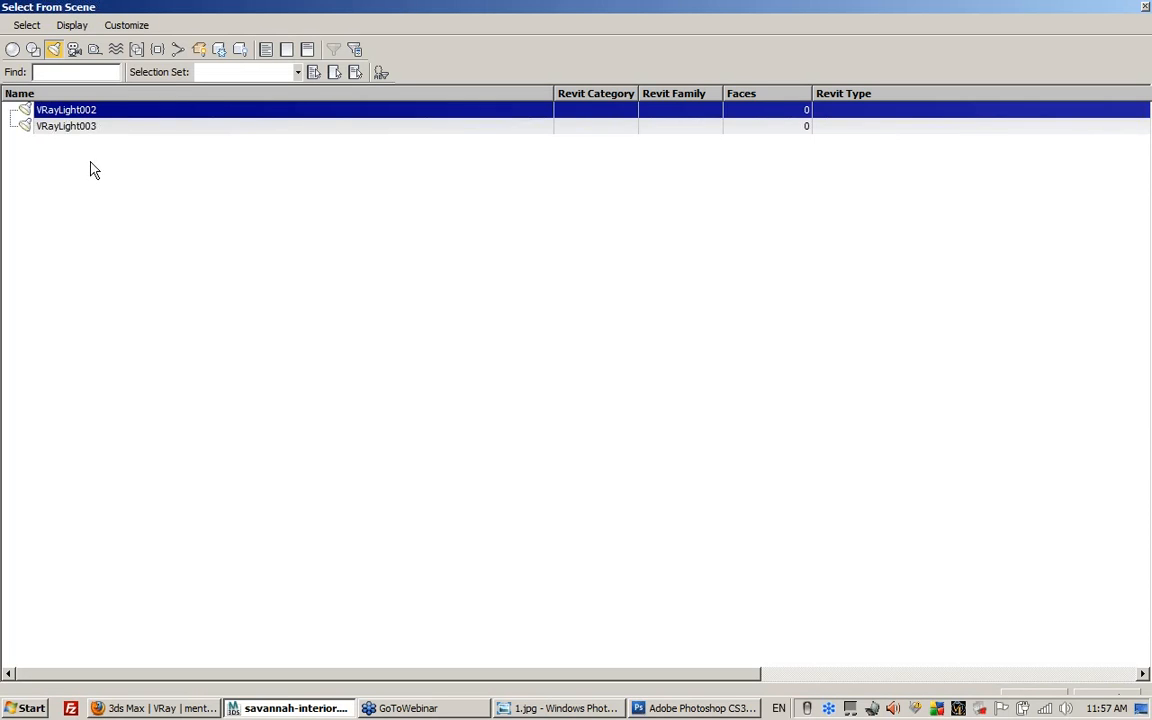
ctrl+click(84, 128)
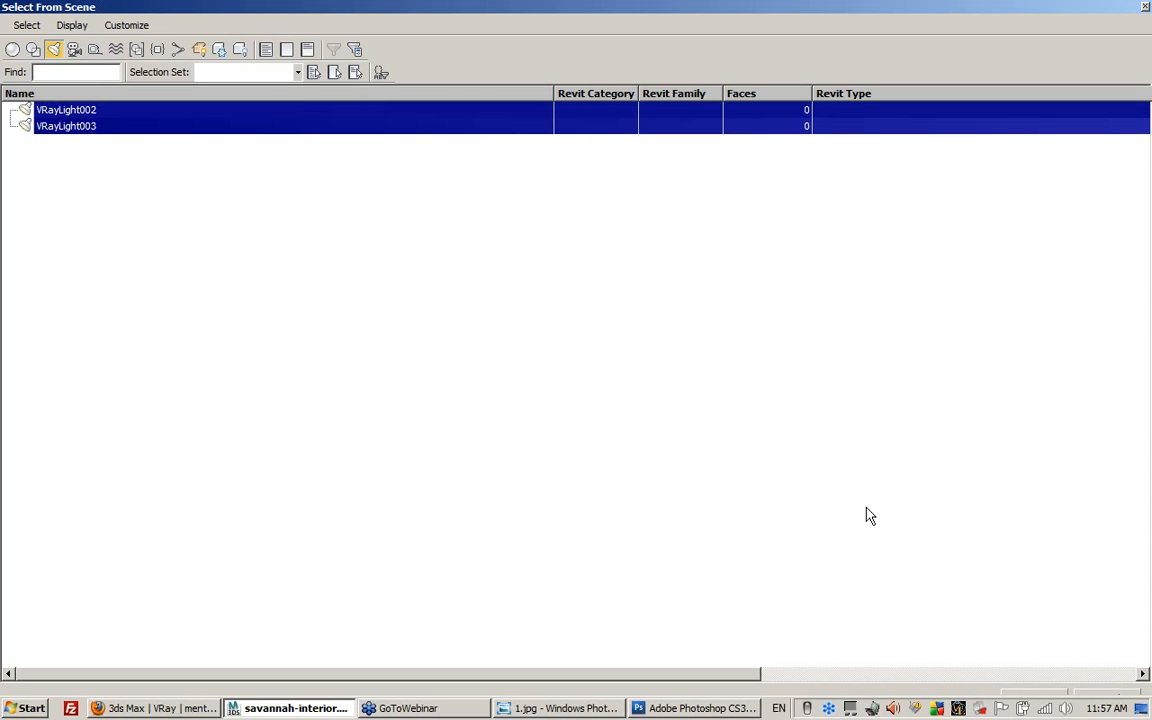
key(Return)
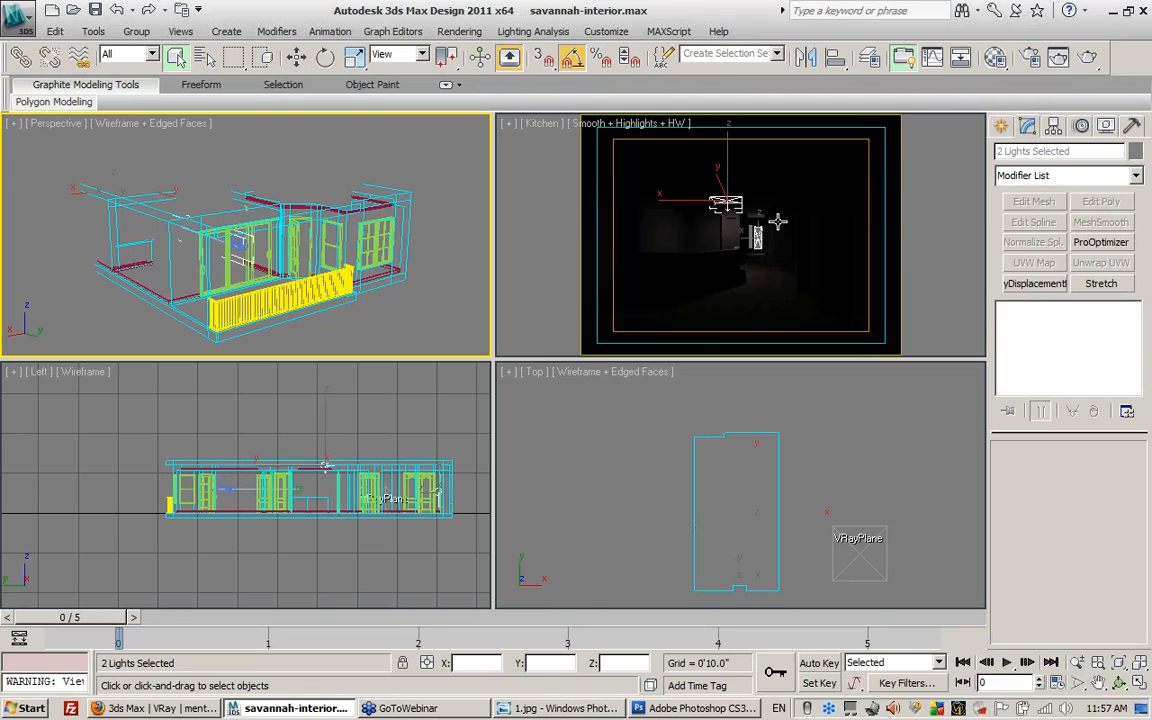
key(shift+l)
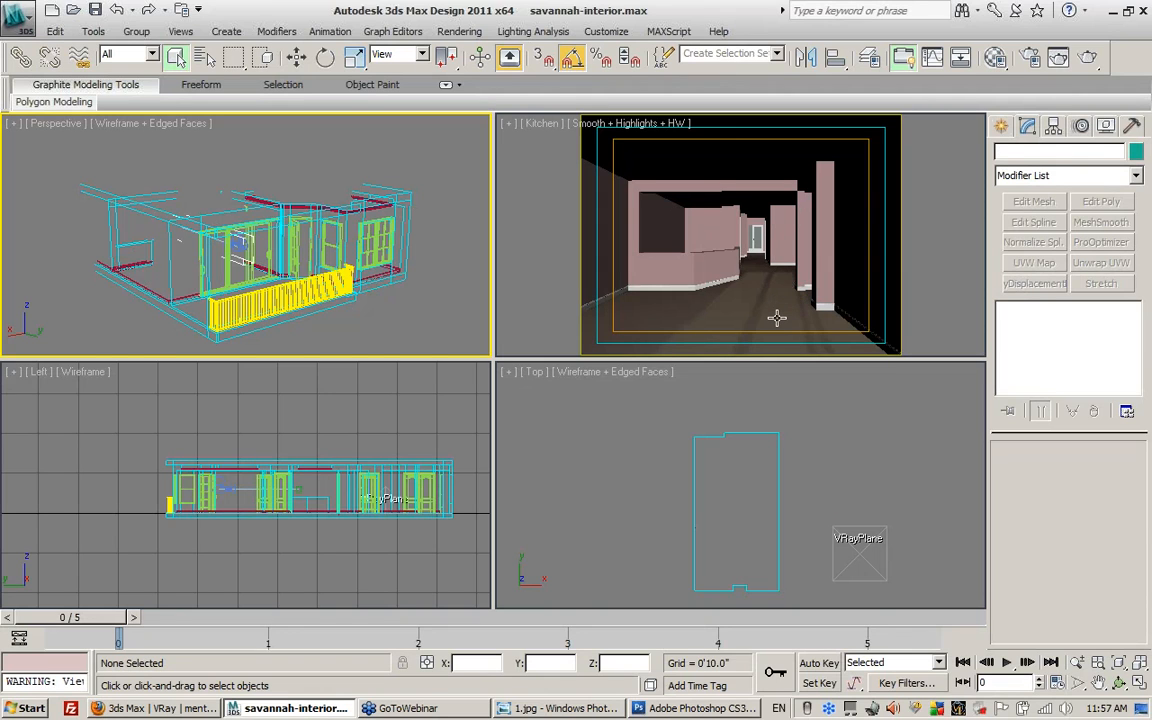
- For the Kitchen view, disable lights in the V-Ray global switches and turn off indirect illumination in Render Setup
right_click(777, 317)
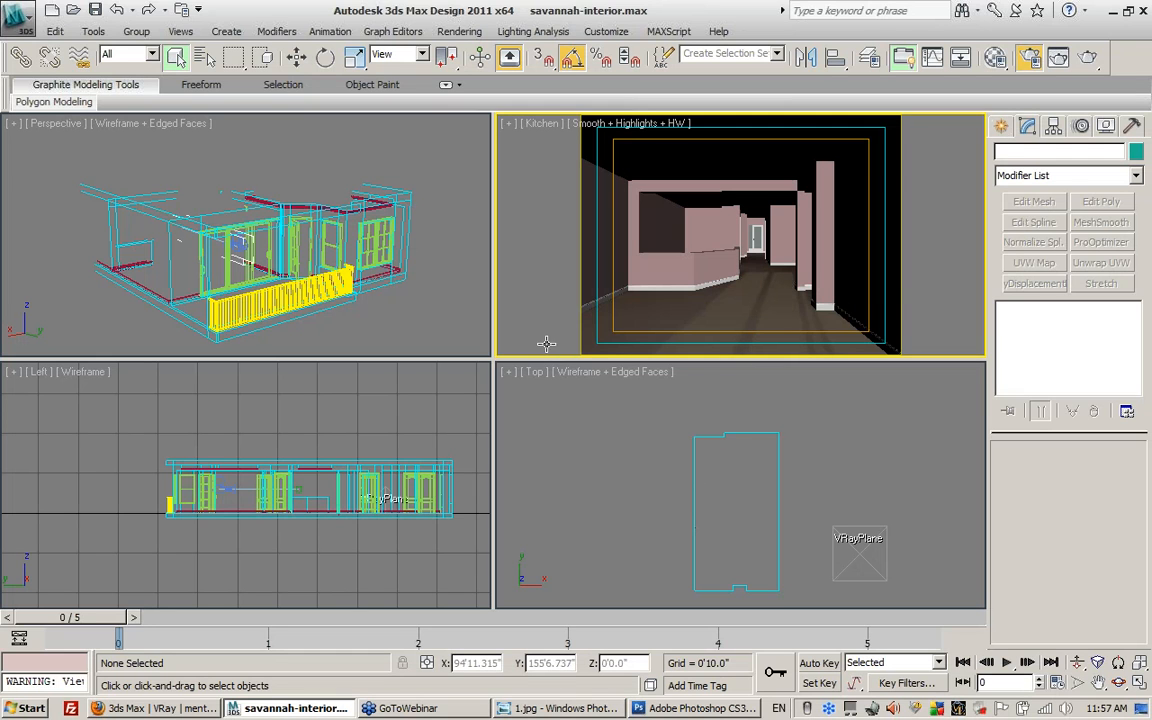
key(F10)
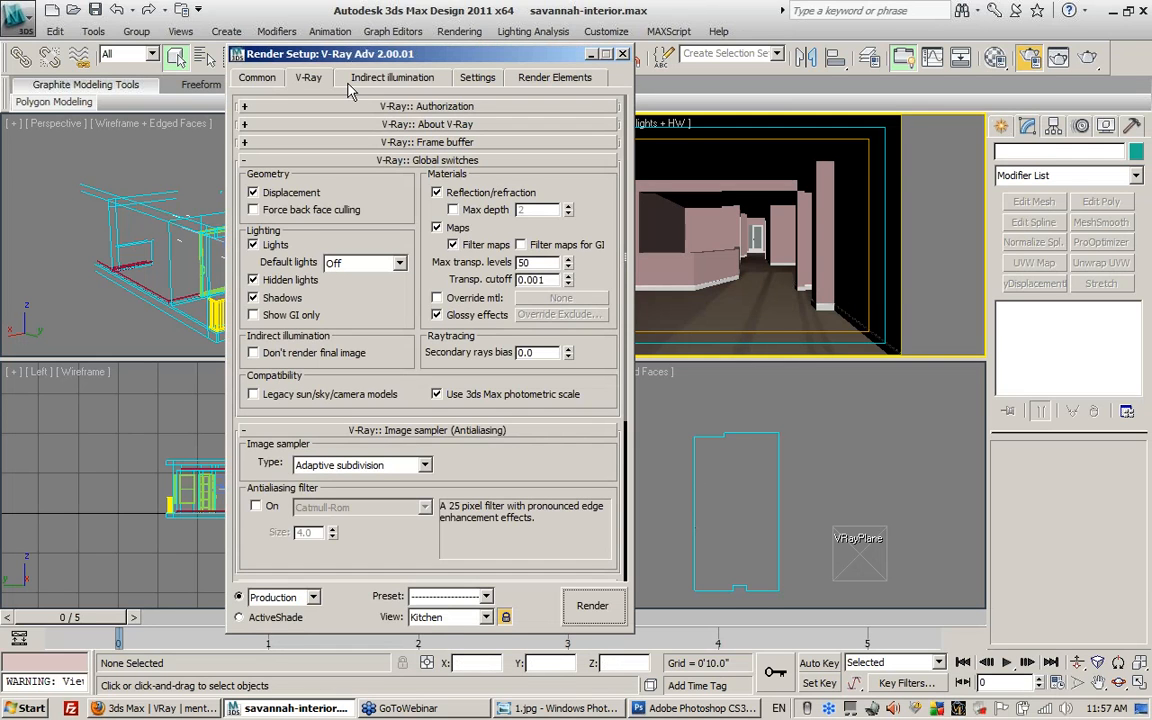
click(280, 245)
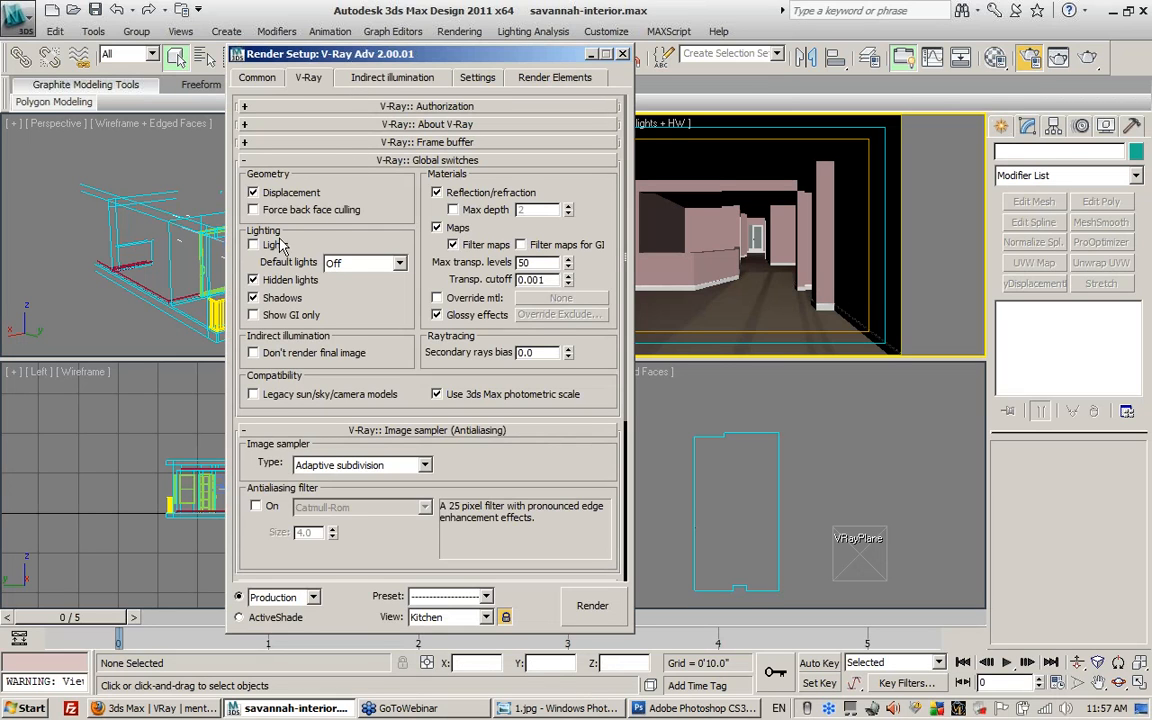
click(372, 84)
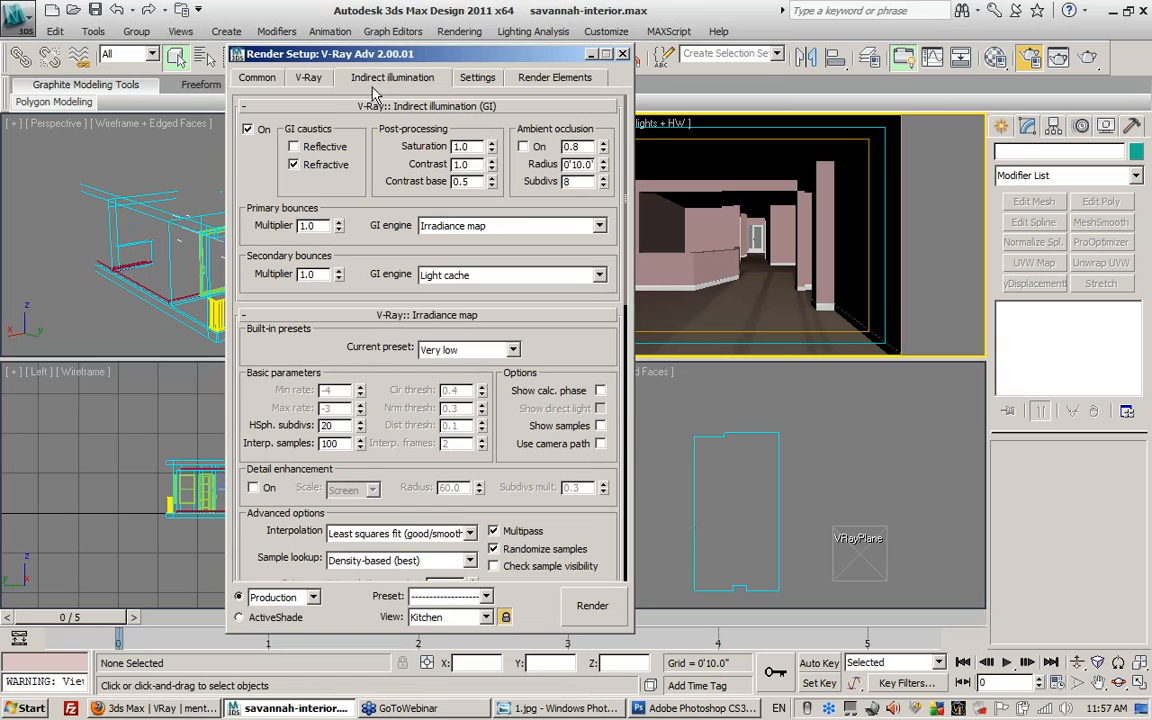
click(248, 129)
- Change V-Ray color mapping to Linear multiply with a dark multiplier of 1 and close Render Setup
click(300, 78)
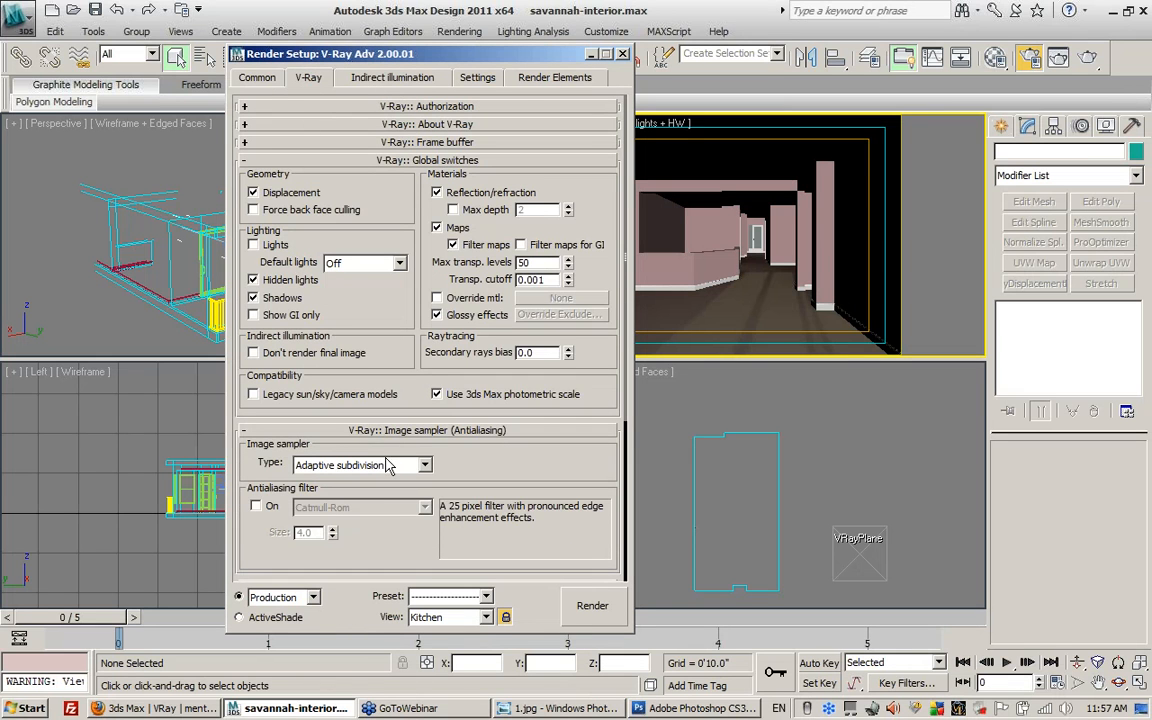
scroll(355, 462, down, 5)
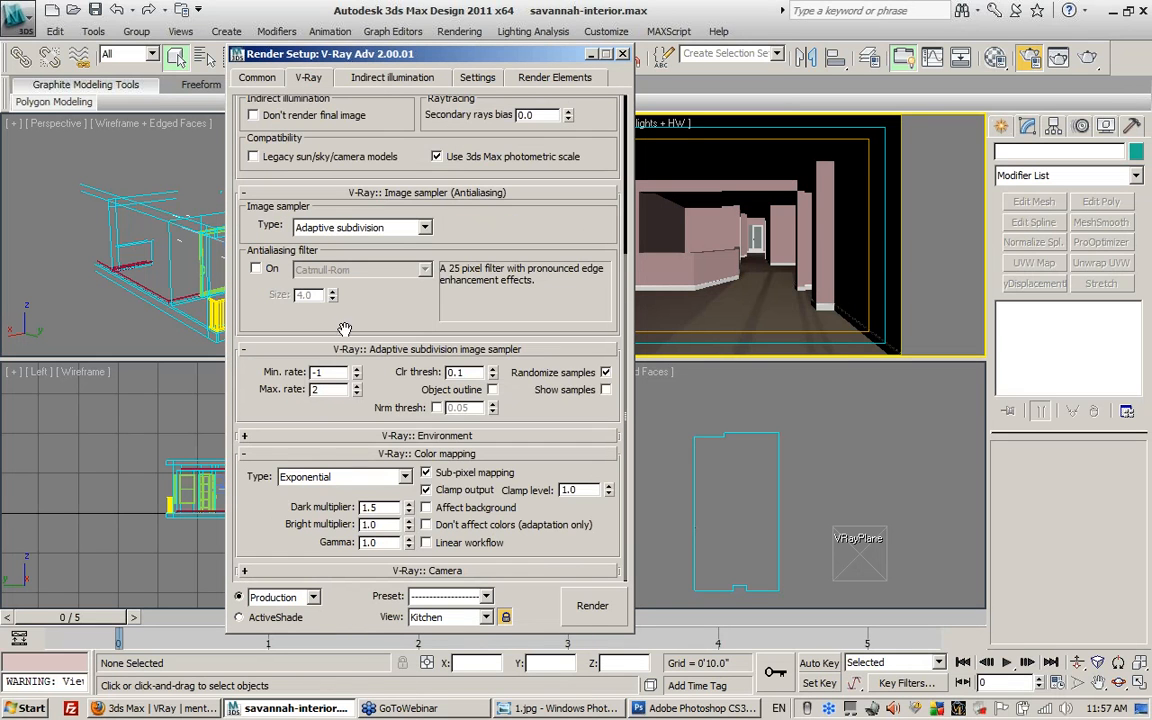
click(319, 483)
click(319, 483)
click(318, 484)
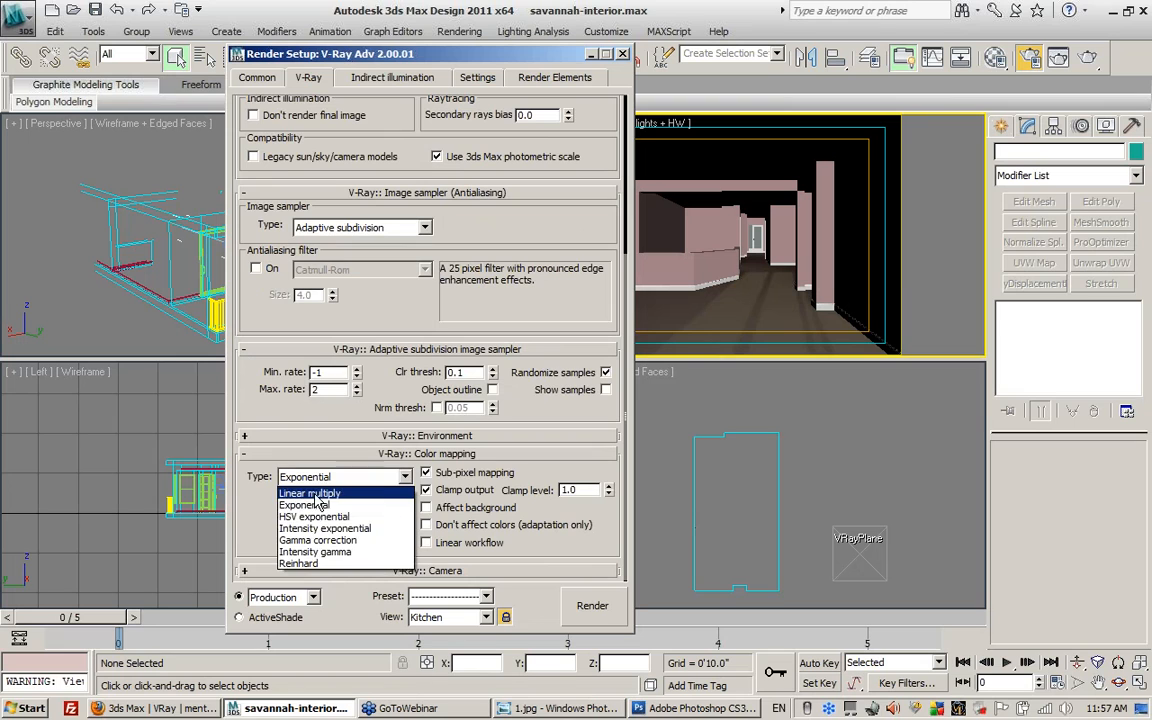
click(312, 494)
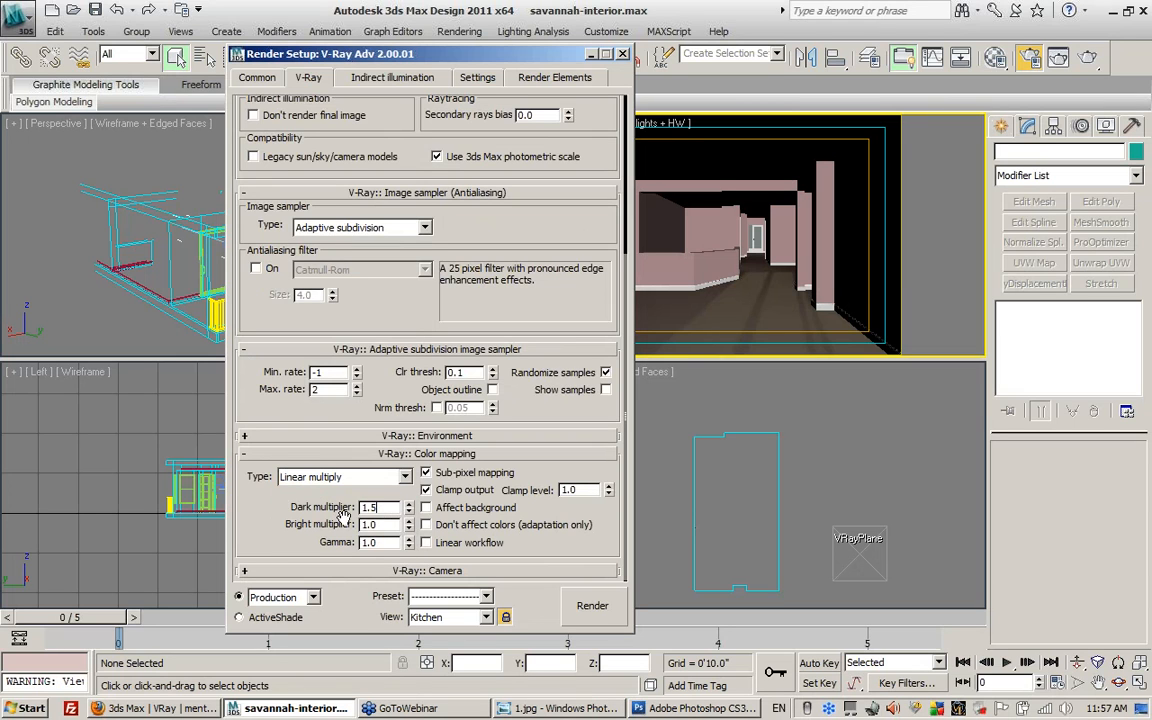
text(1)
click(623, 56)
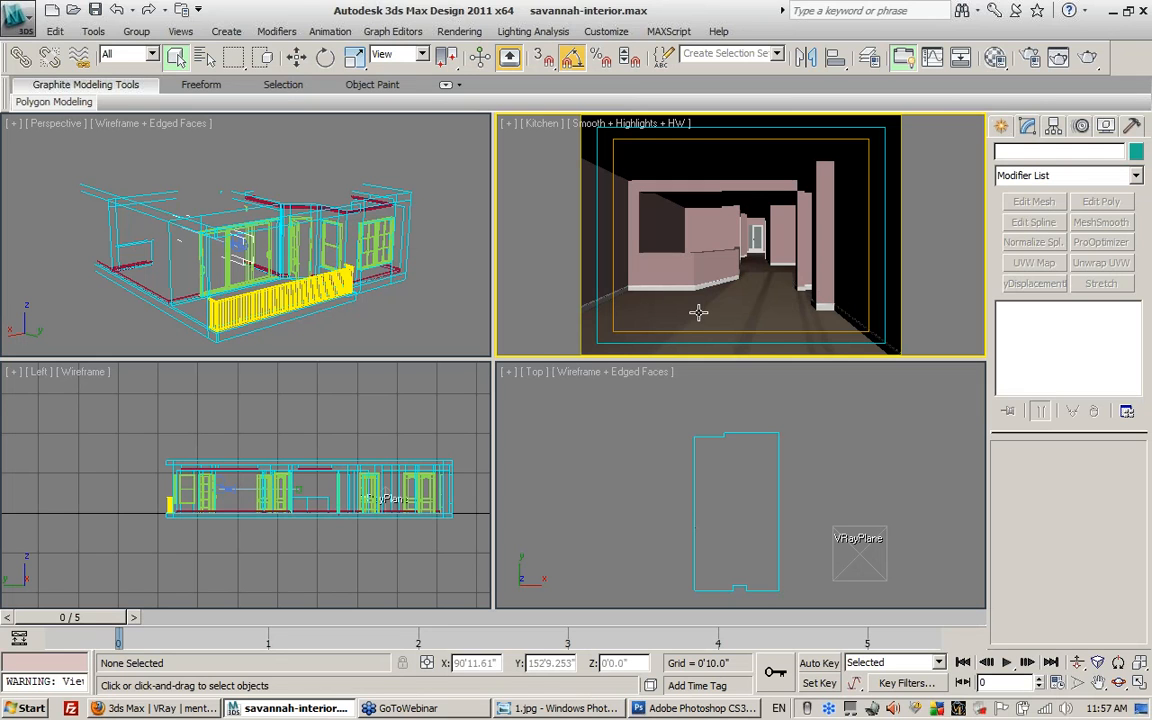
- Maximize the Kitchen viewport, render it to check the baked floor without lights, and close the rendered frame
key(alt+w)
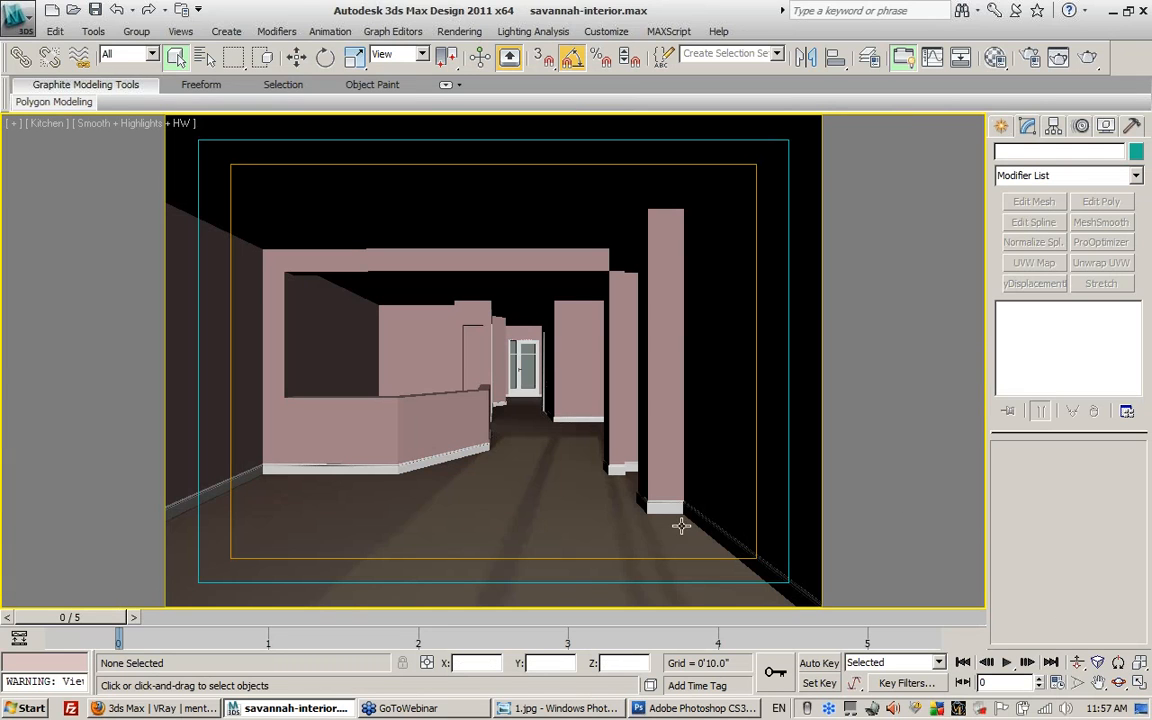
click(1088, 57)
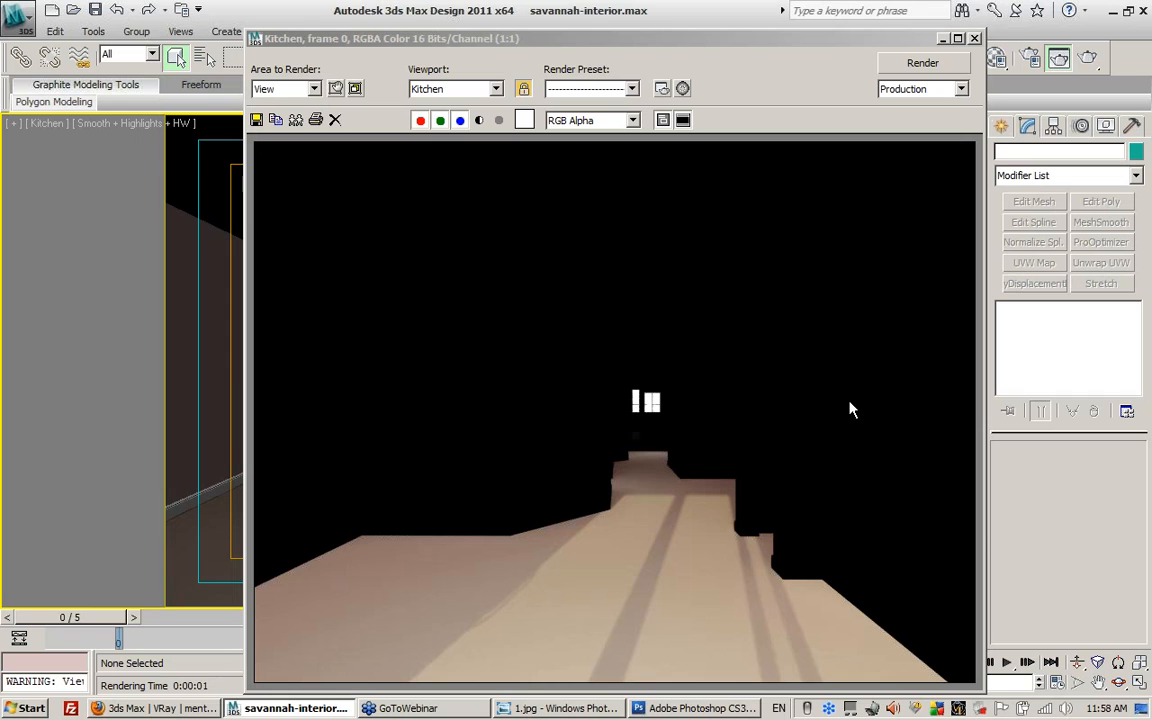
drag(715, 38, 620, 20)
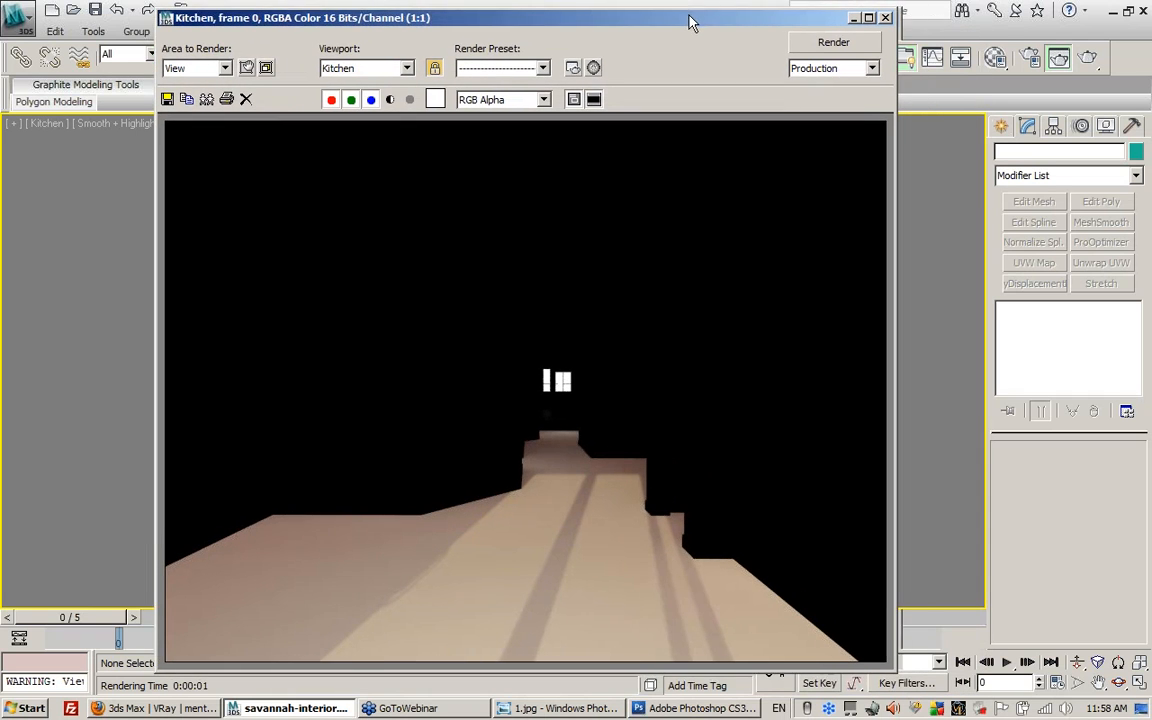
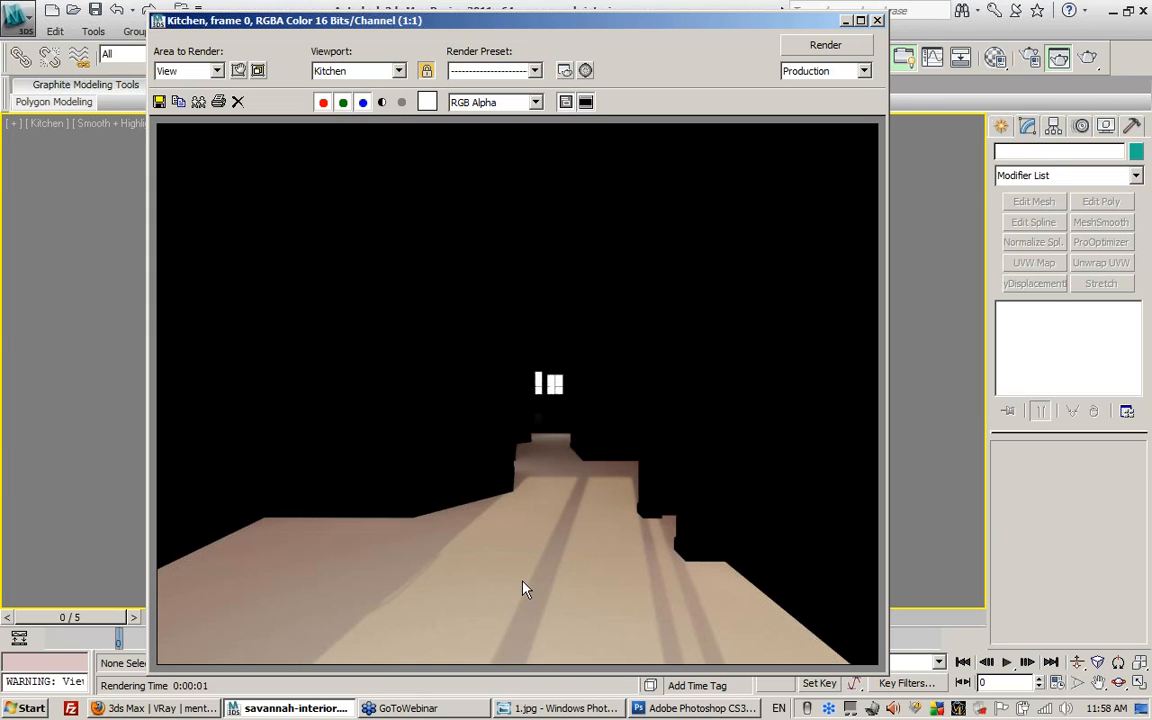
click(877, 20)
- Switch to Photoshop and open the baked floor texture FloorVRayCompleteMap.tga from the Desktop
click(700, 708)
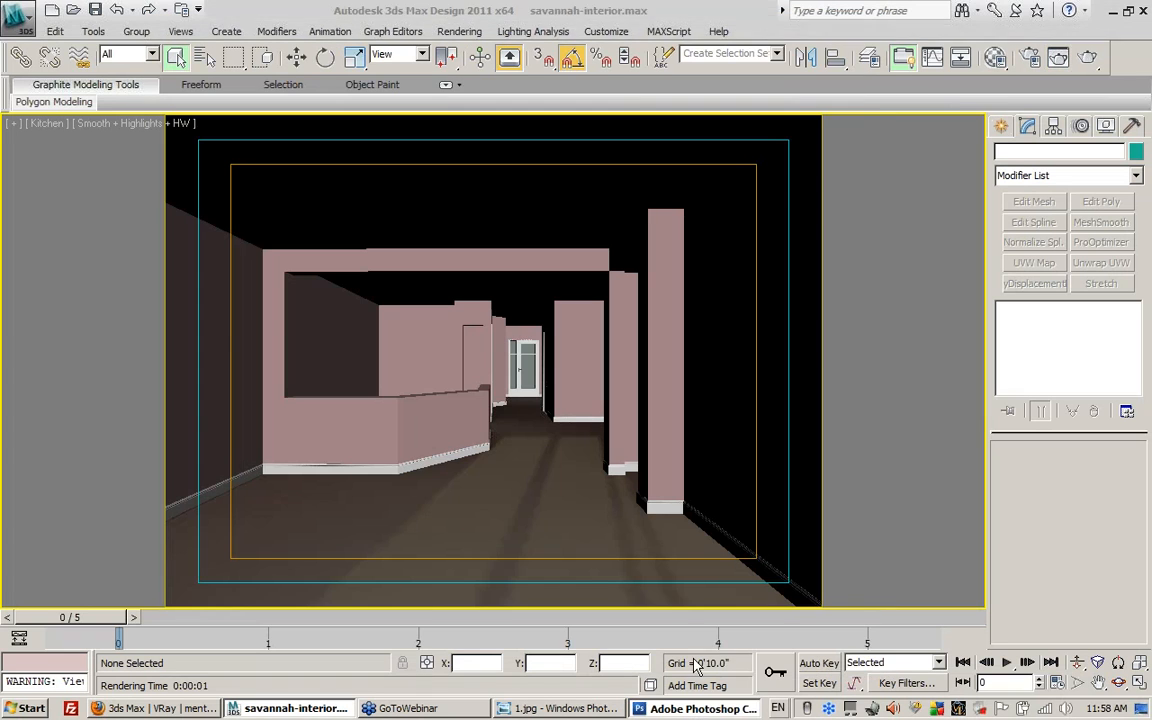
click(12, 25)
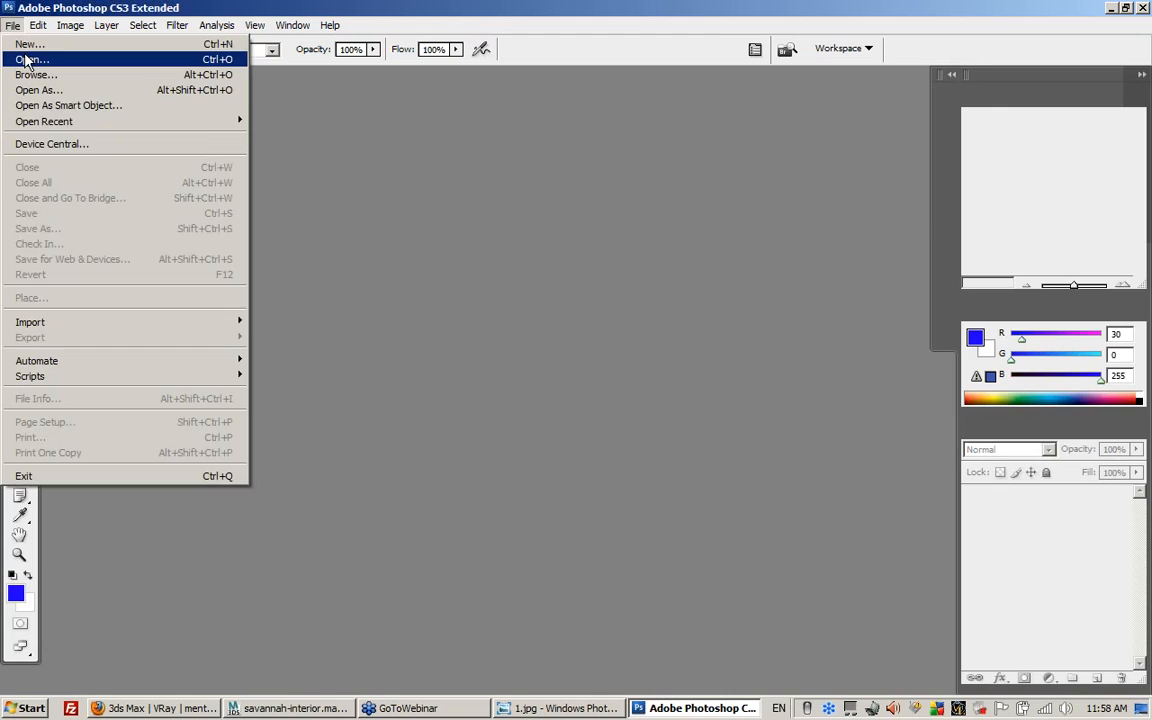
click(38, 56)
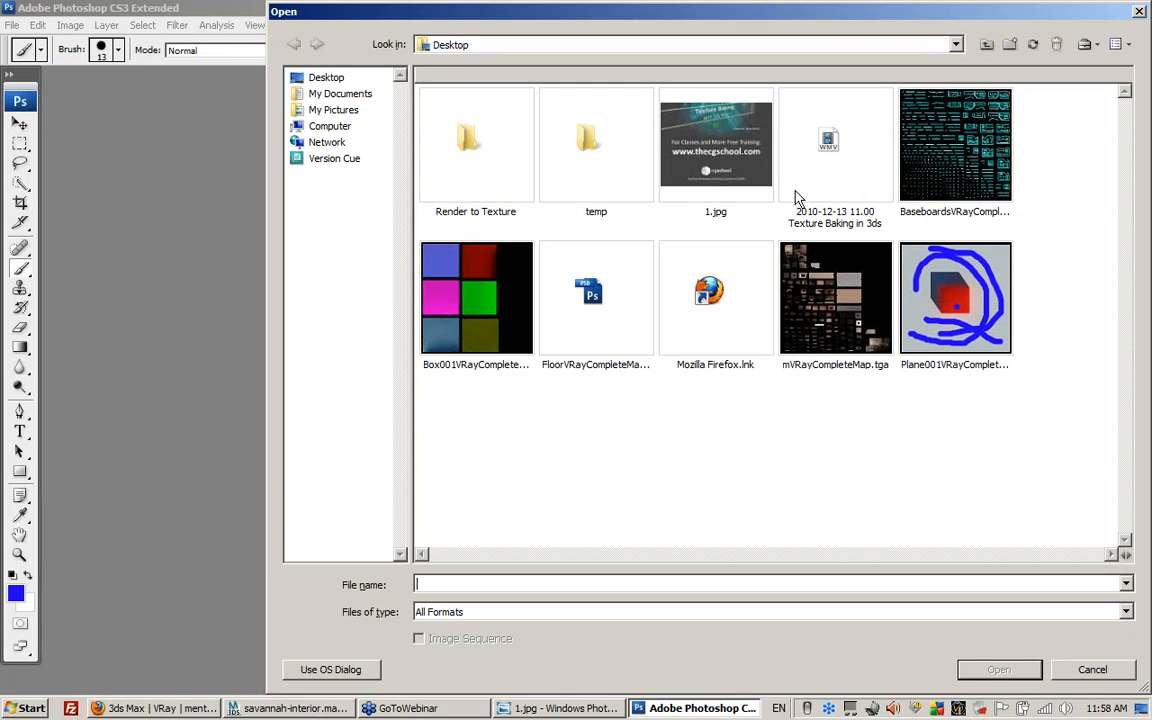
double_click(585, 290)
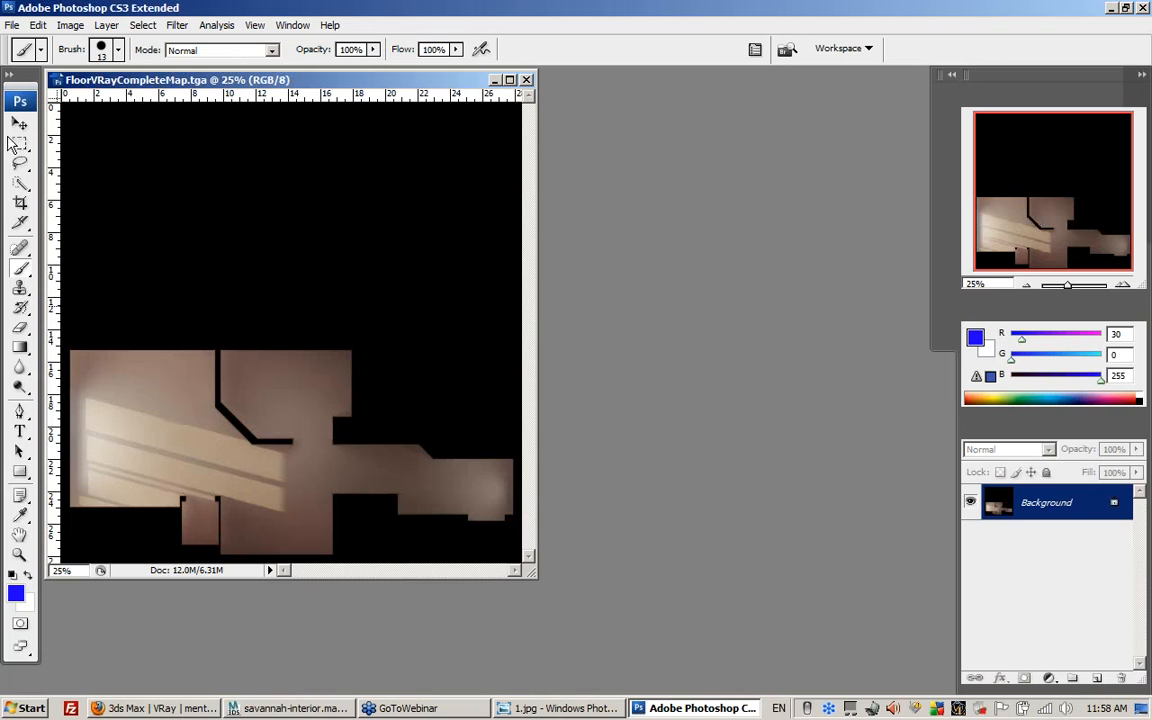
- Add a first name as blue 72 pt Arial Bold text and move it onto the sunlit area of the floor texture
click(20, 432)
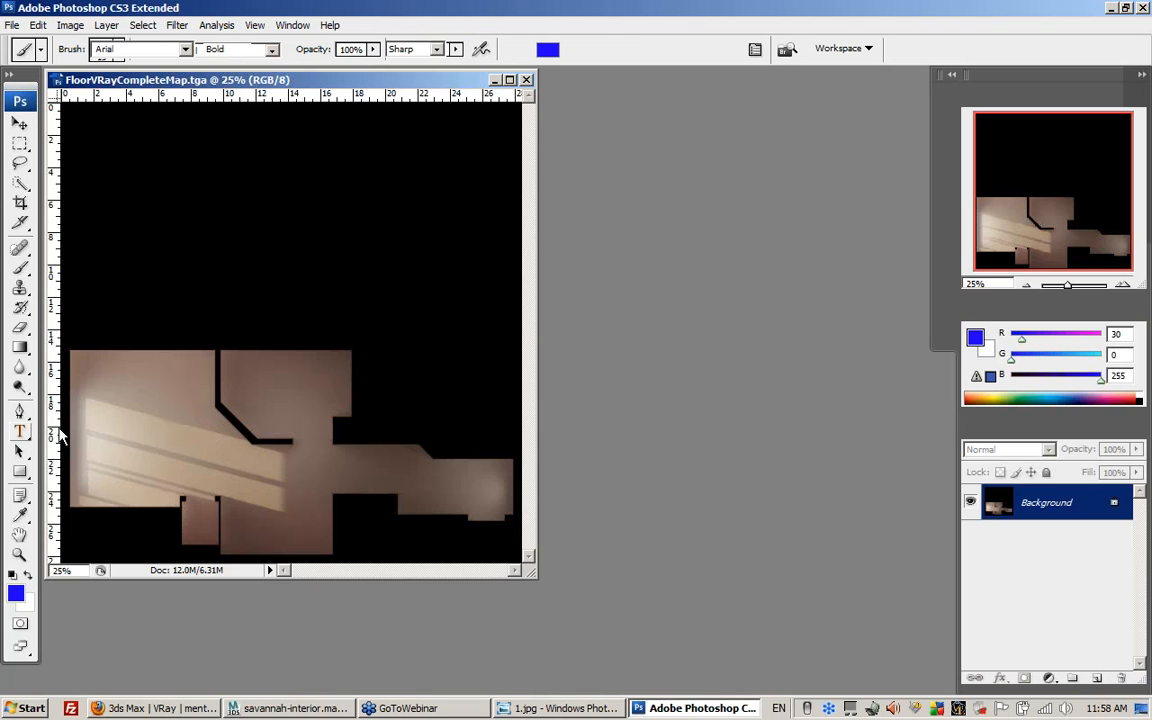
drag(90, 413, 219, 477)
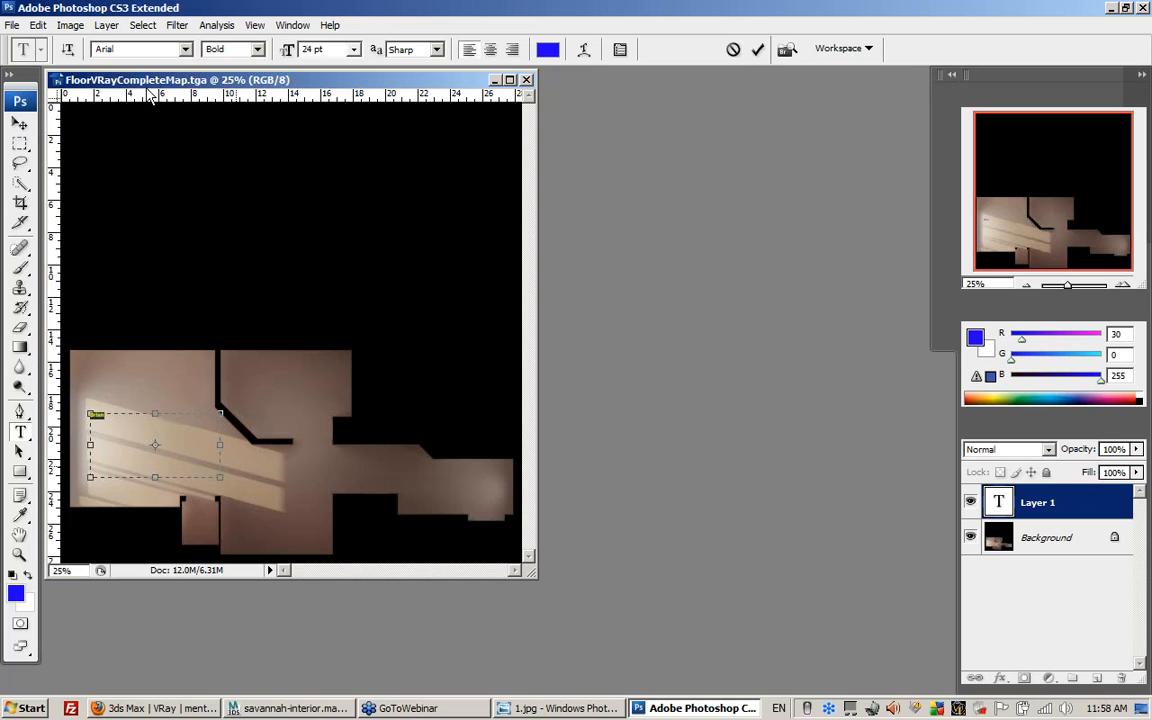
click(352, 50)
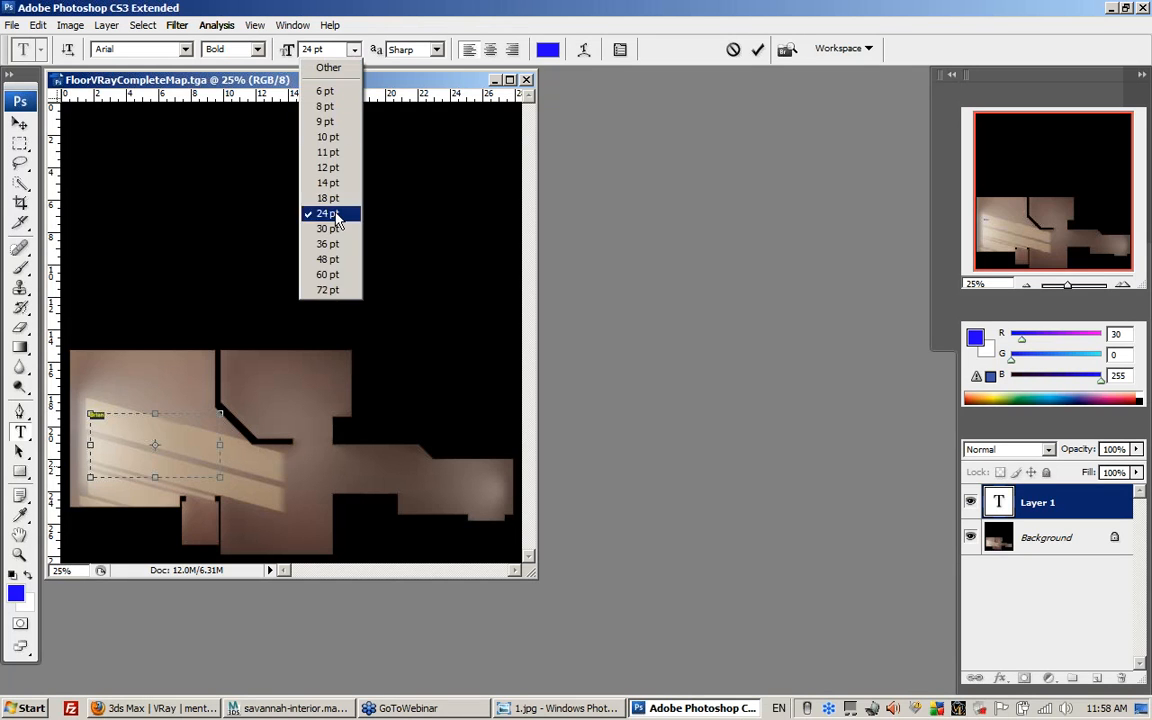
click(329, 288)
key(ctrl+Return)
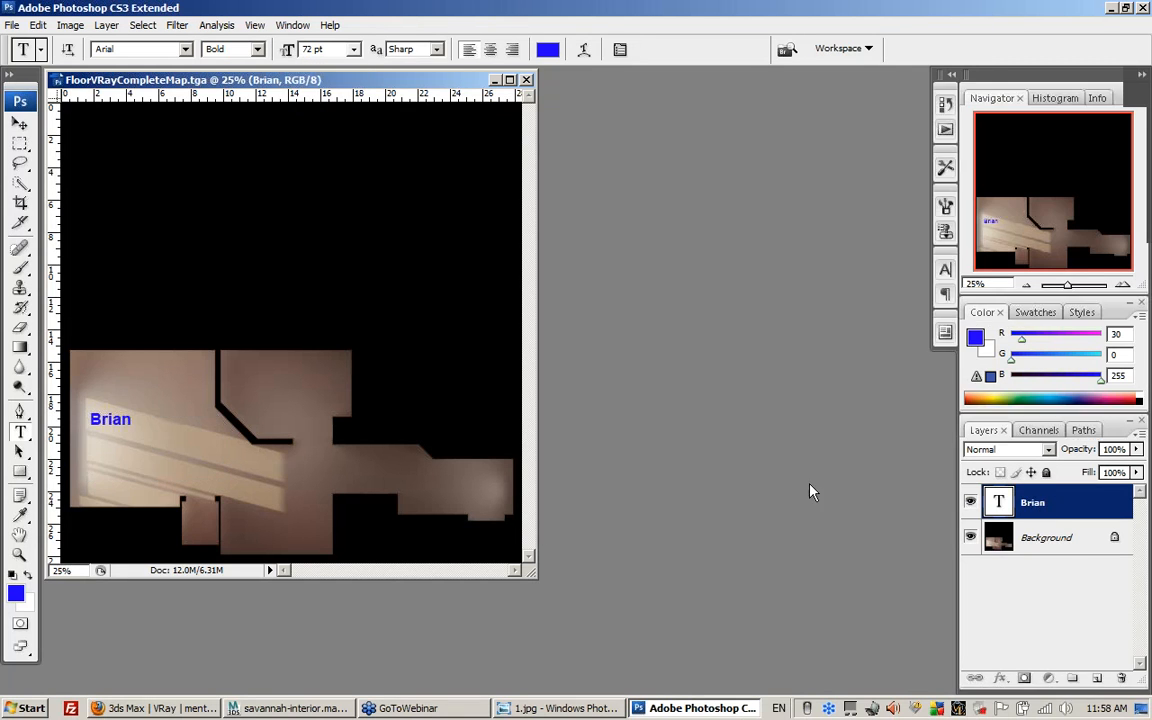
click(21, 122)
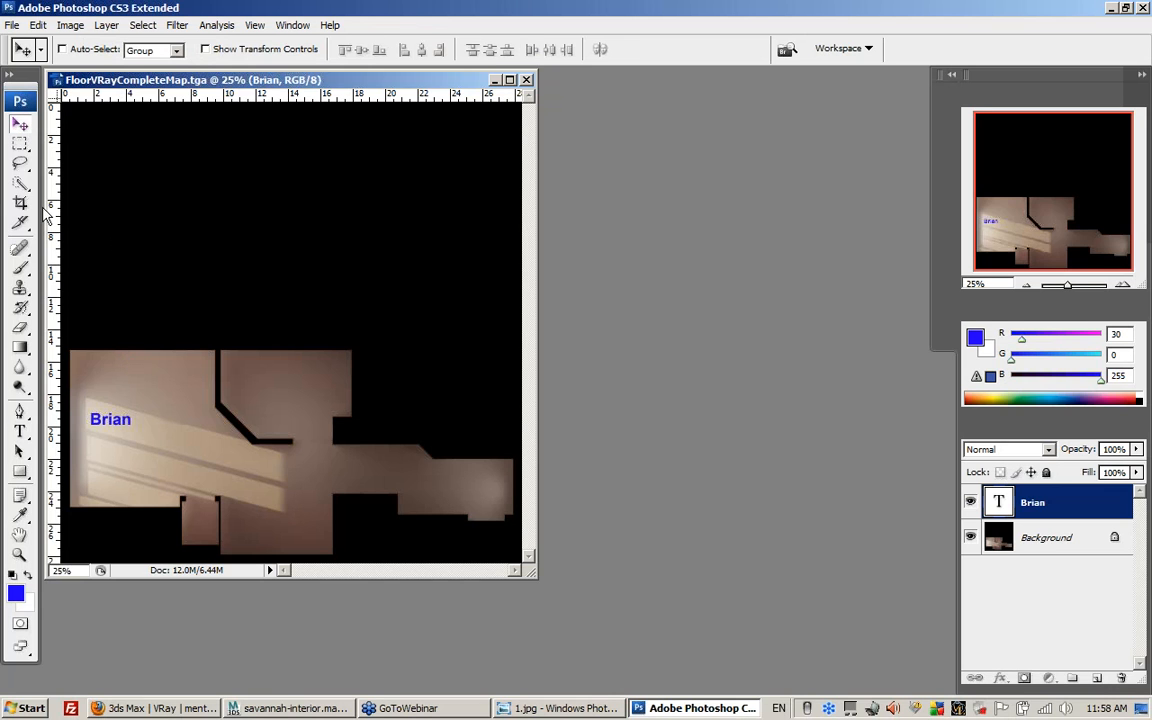
drag(106, 372, 137, 398)
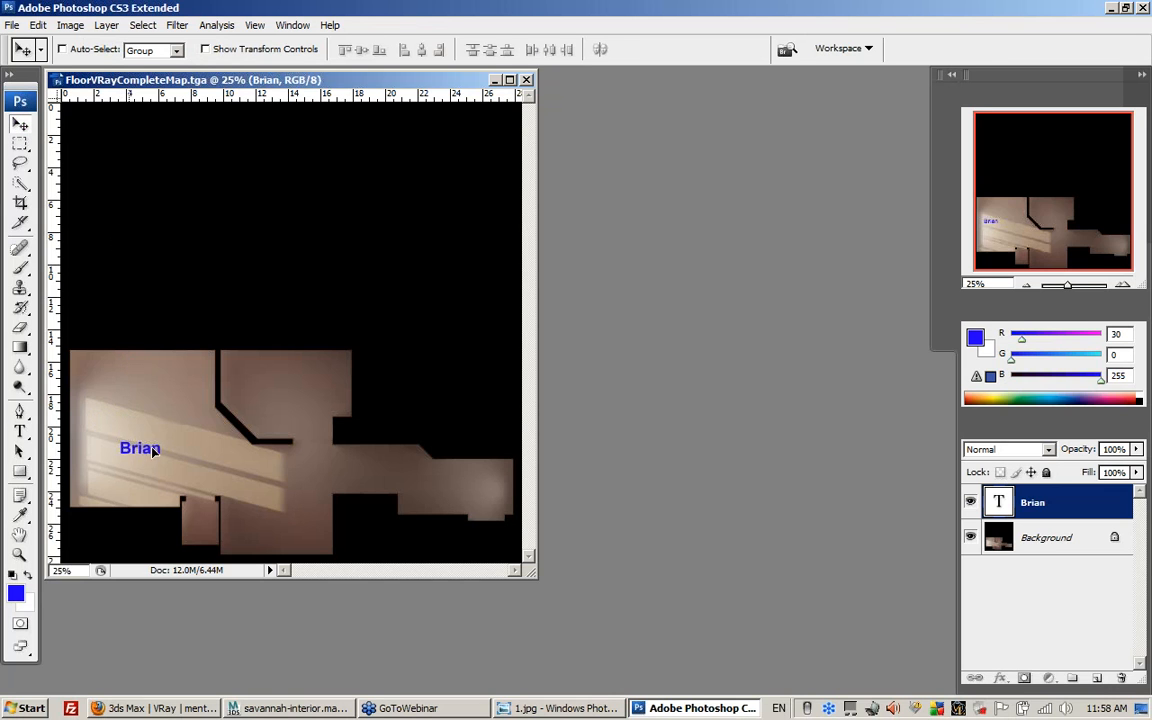
click(12, 25)
click(30, 213)
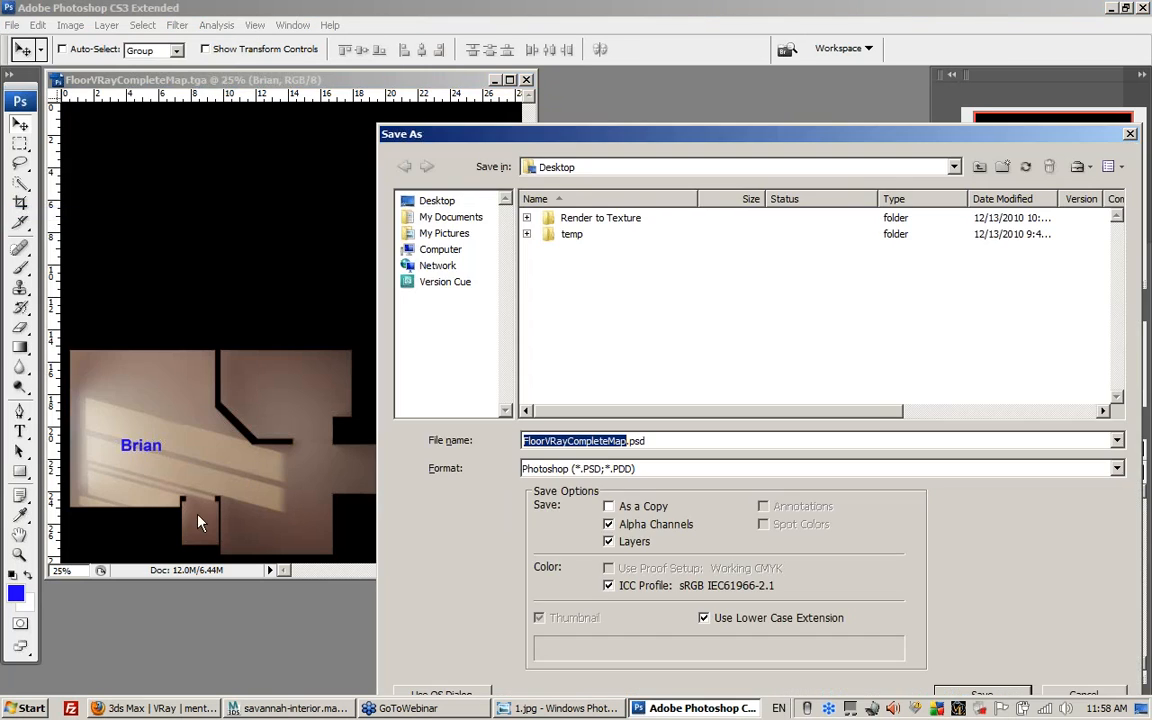
click(681, 469)
scroll(612, 585, down, 3)
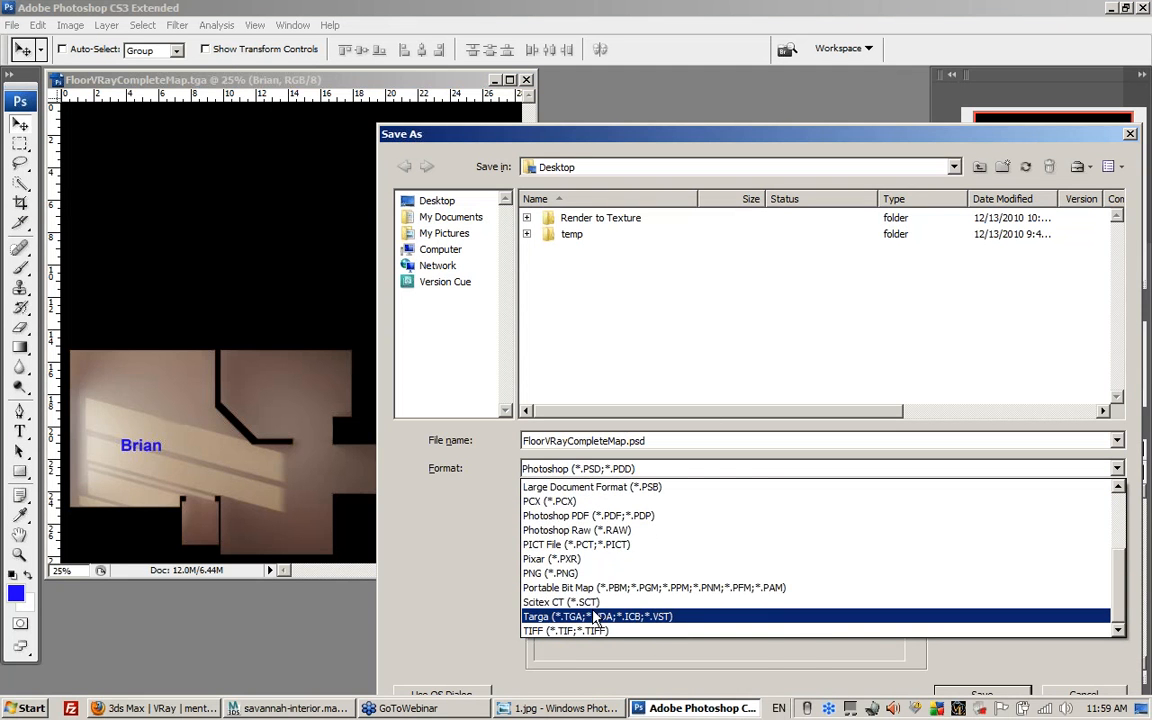
click(593, 617)
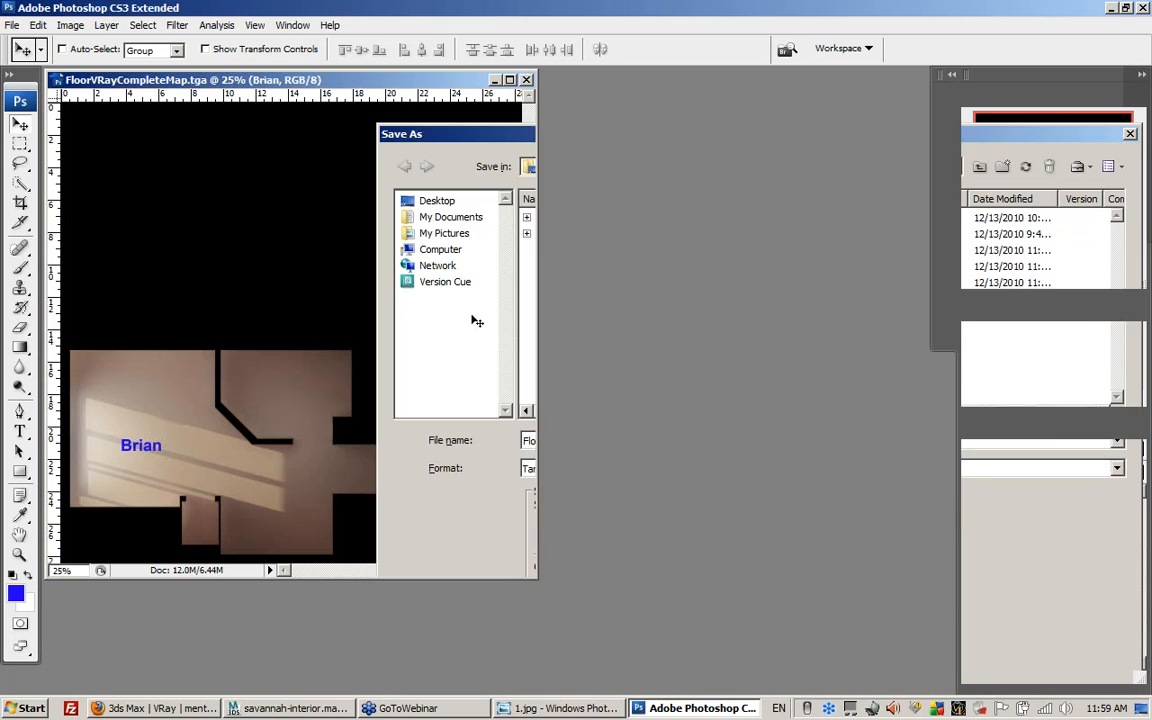
- Flatten the image and save it over FloorVRayCompleteMap.tga
click(106, 26)
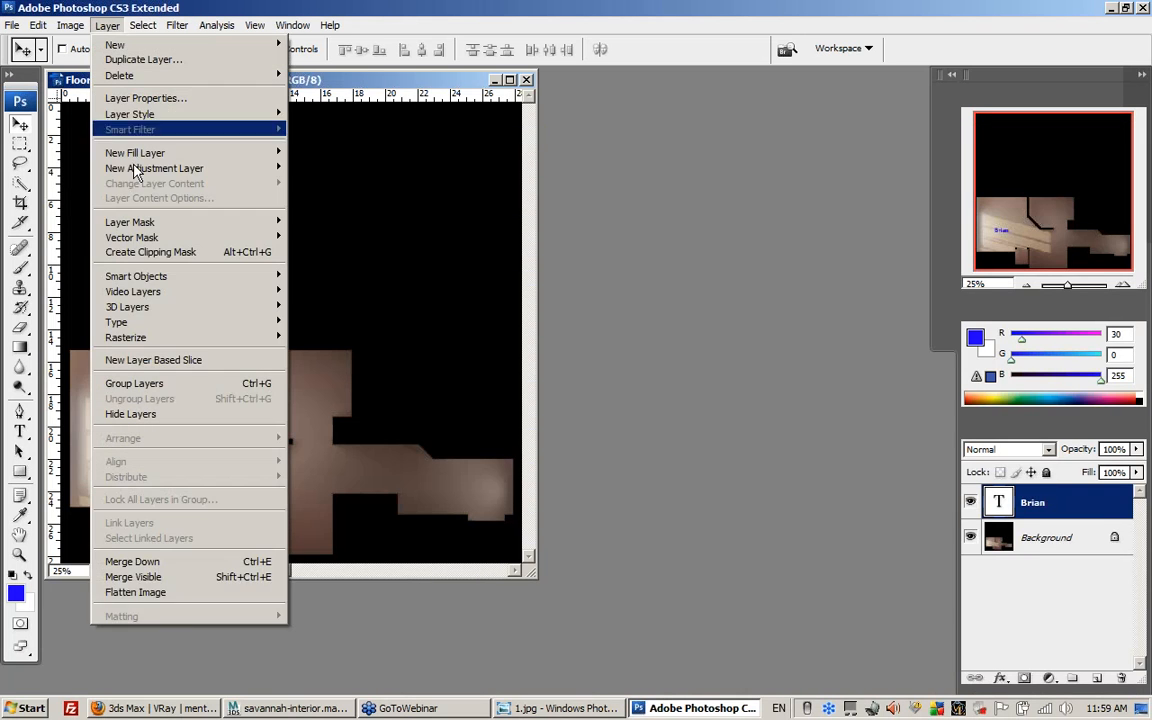
click(170, 600)
click(12, 25)
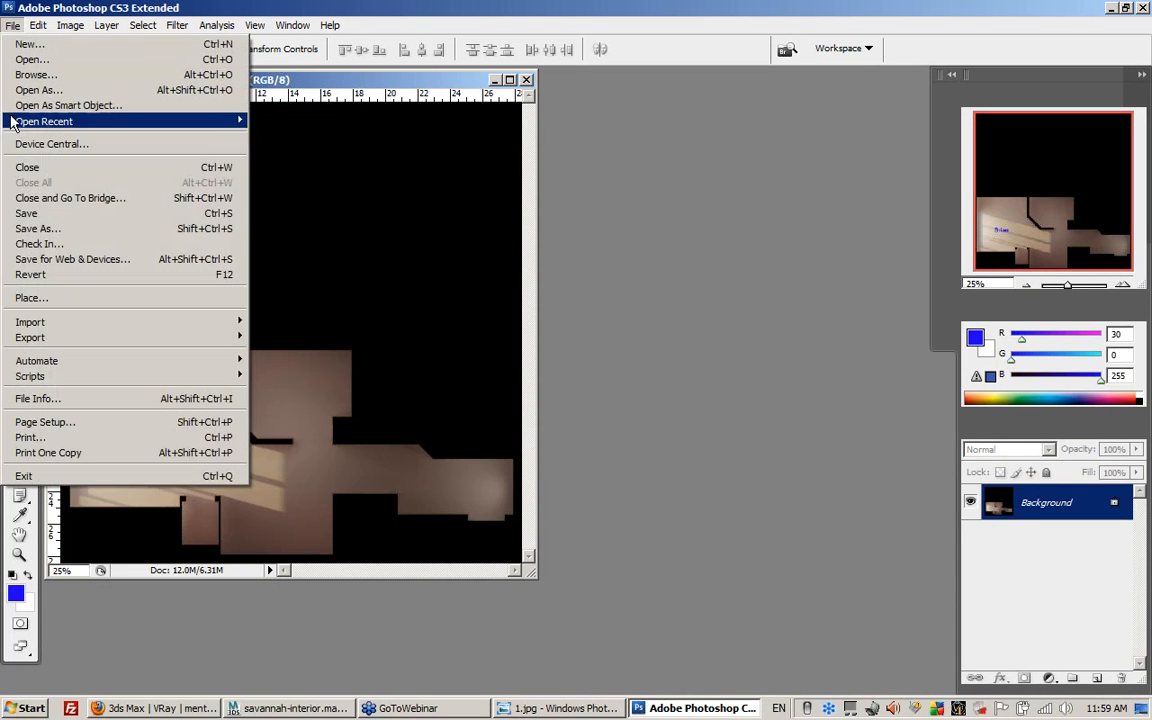
click(24, 213)
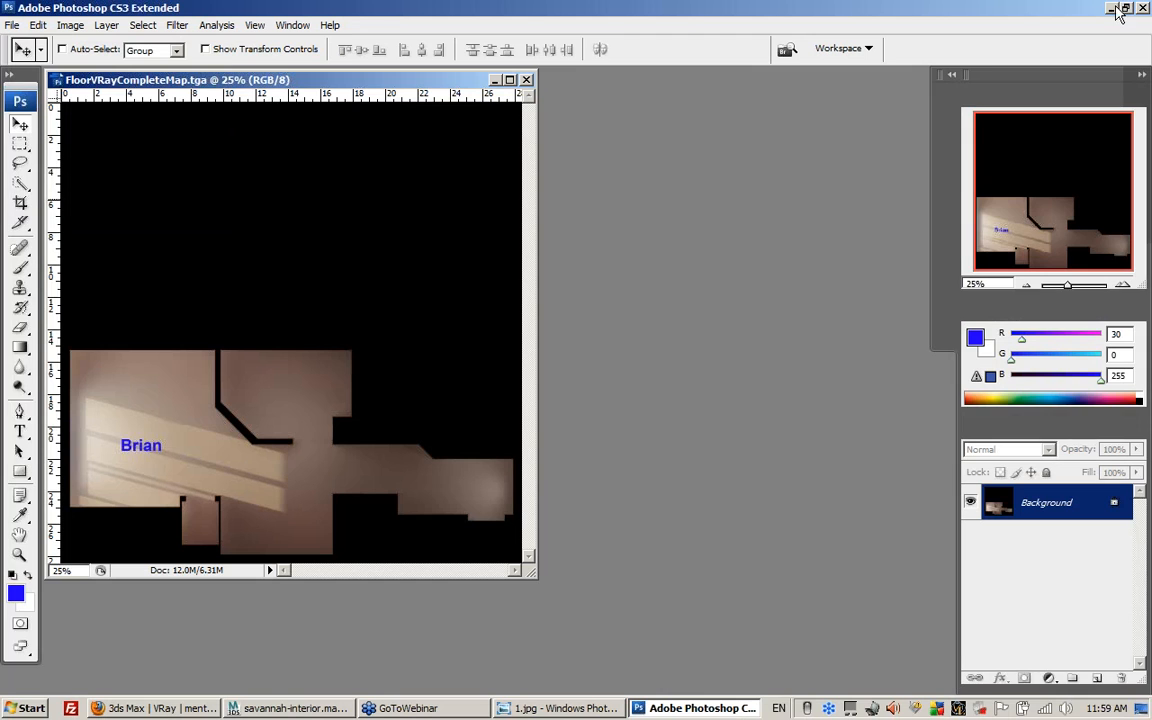
- Switch back to 3ds Max and render the Kitchen view again with the edited floor texture
key(Tab)
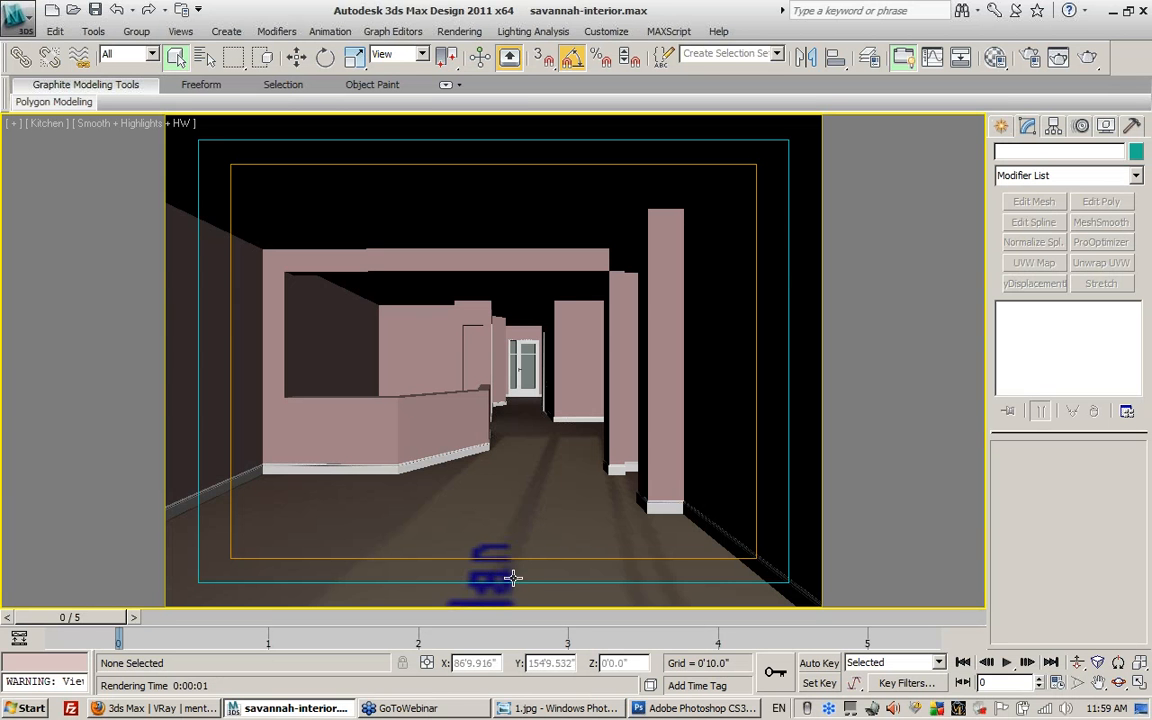
click(1088, 59)
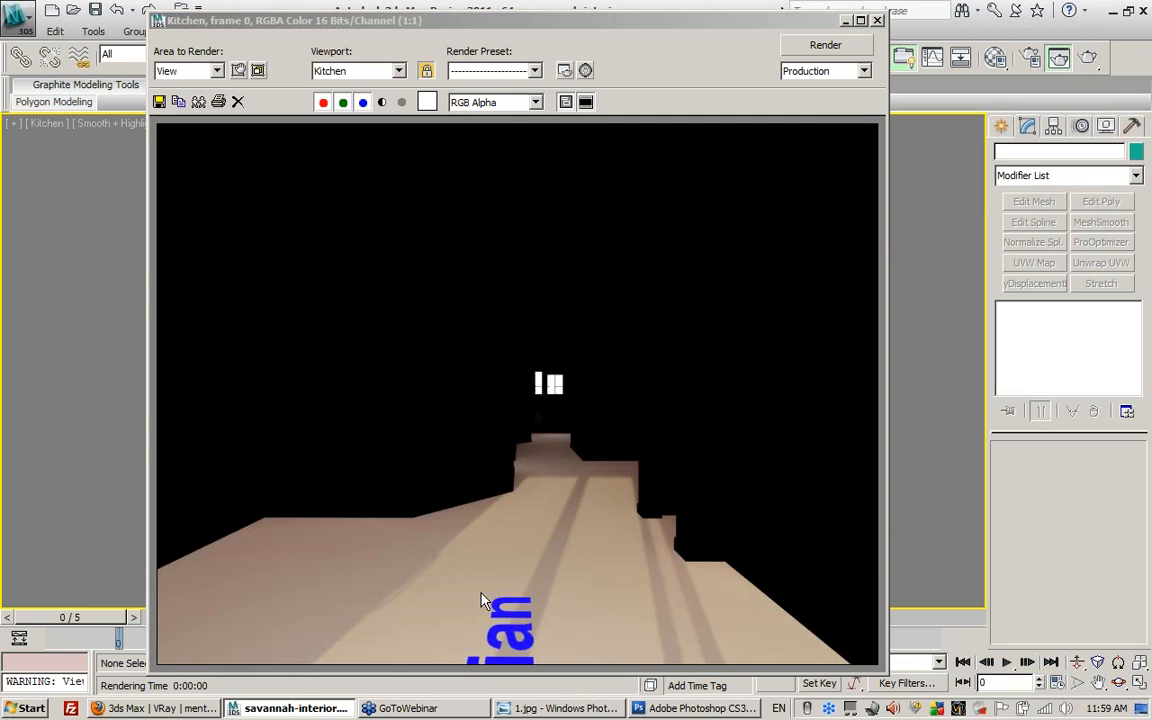
- Minimize 3ds Max and open the image 2.jpg from the Render to Texture folder on the desktop
click(1113, 12)
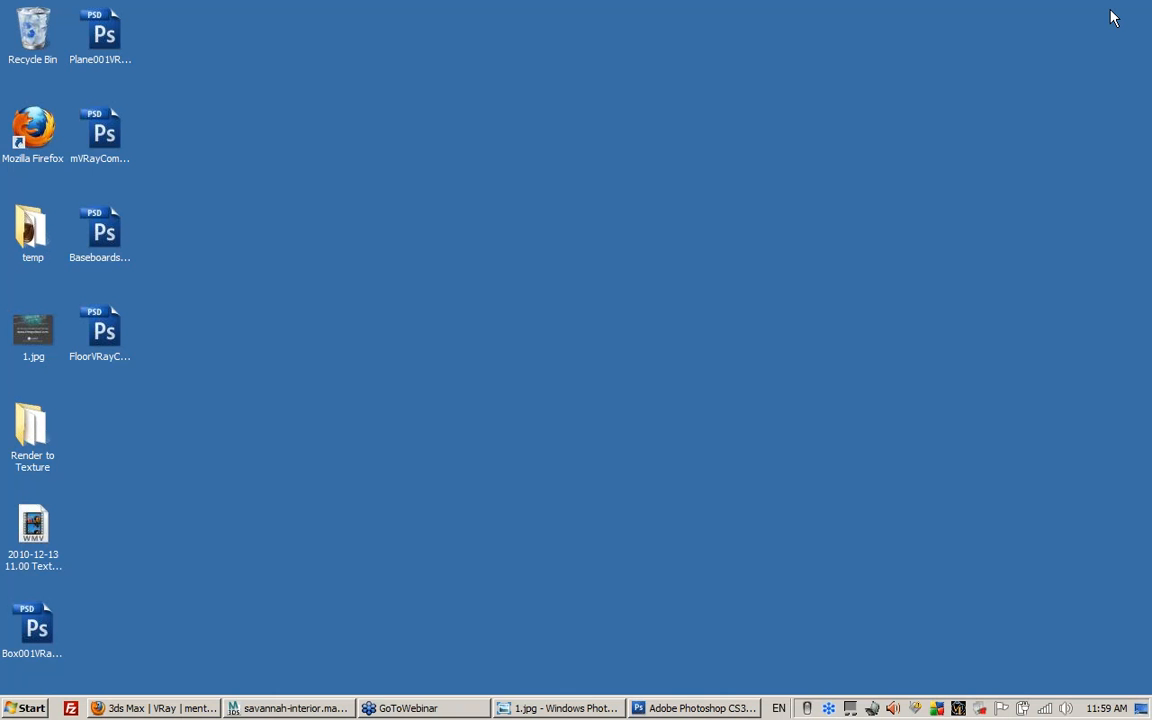
double_click(33, 440)
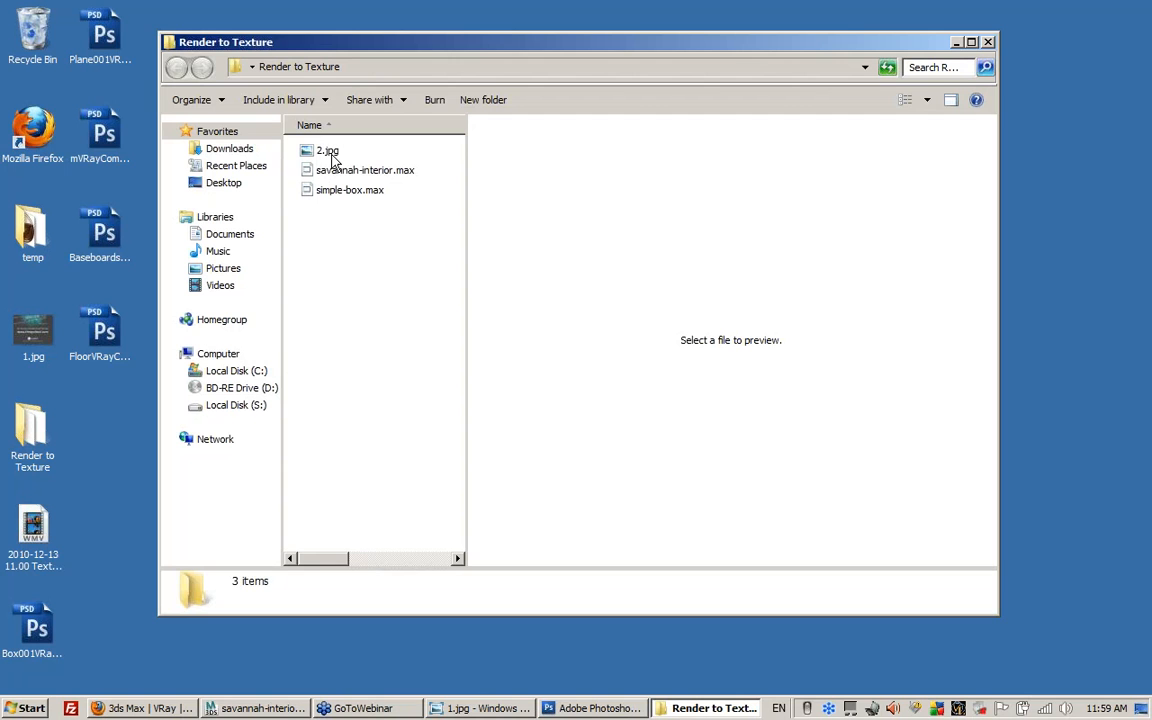
double_click(332, 155)
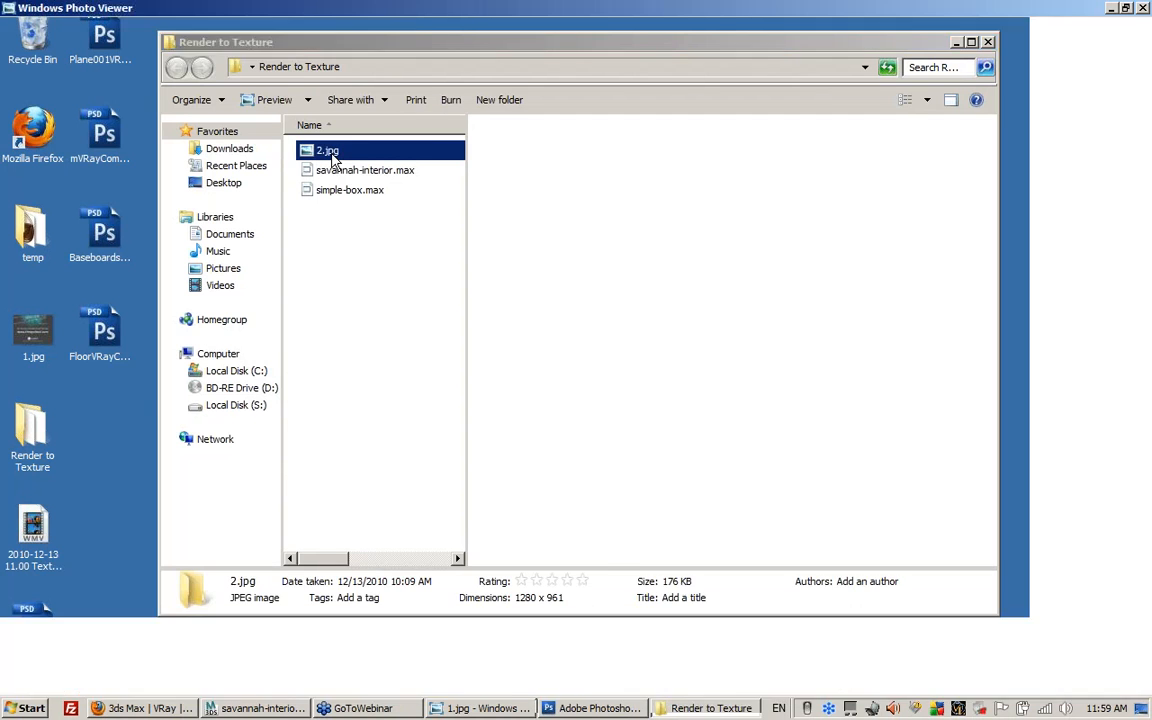